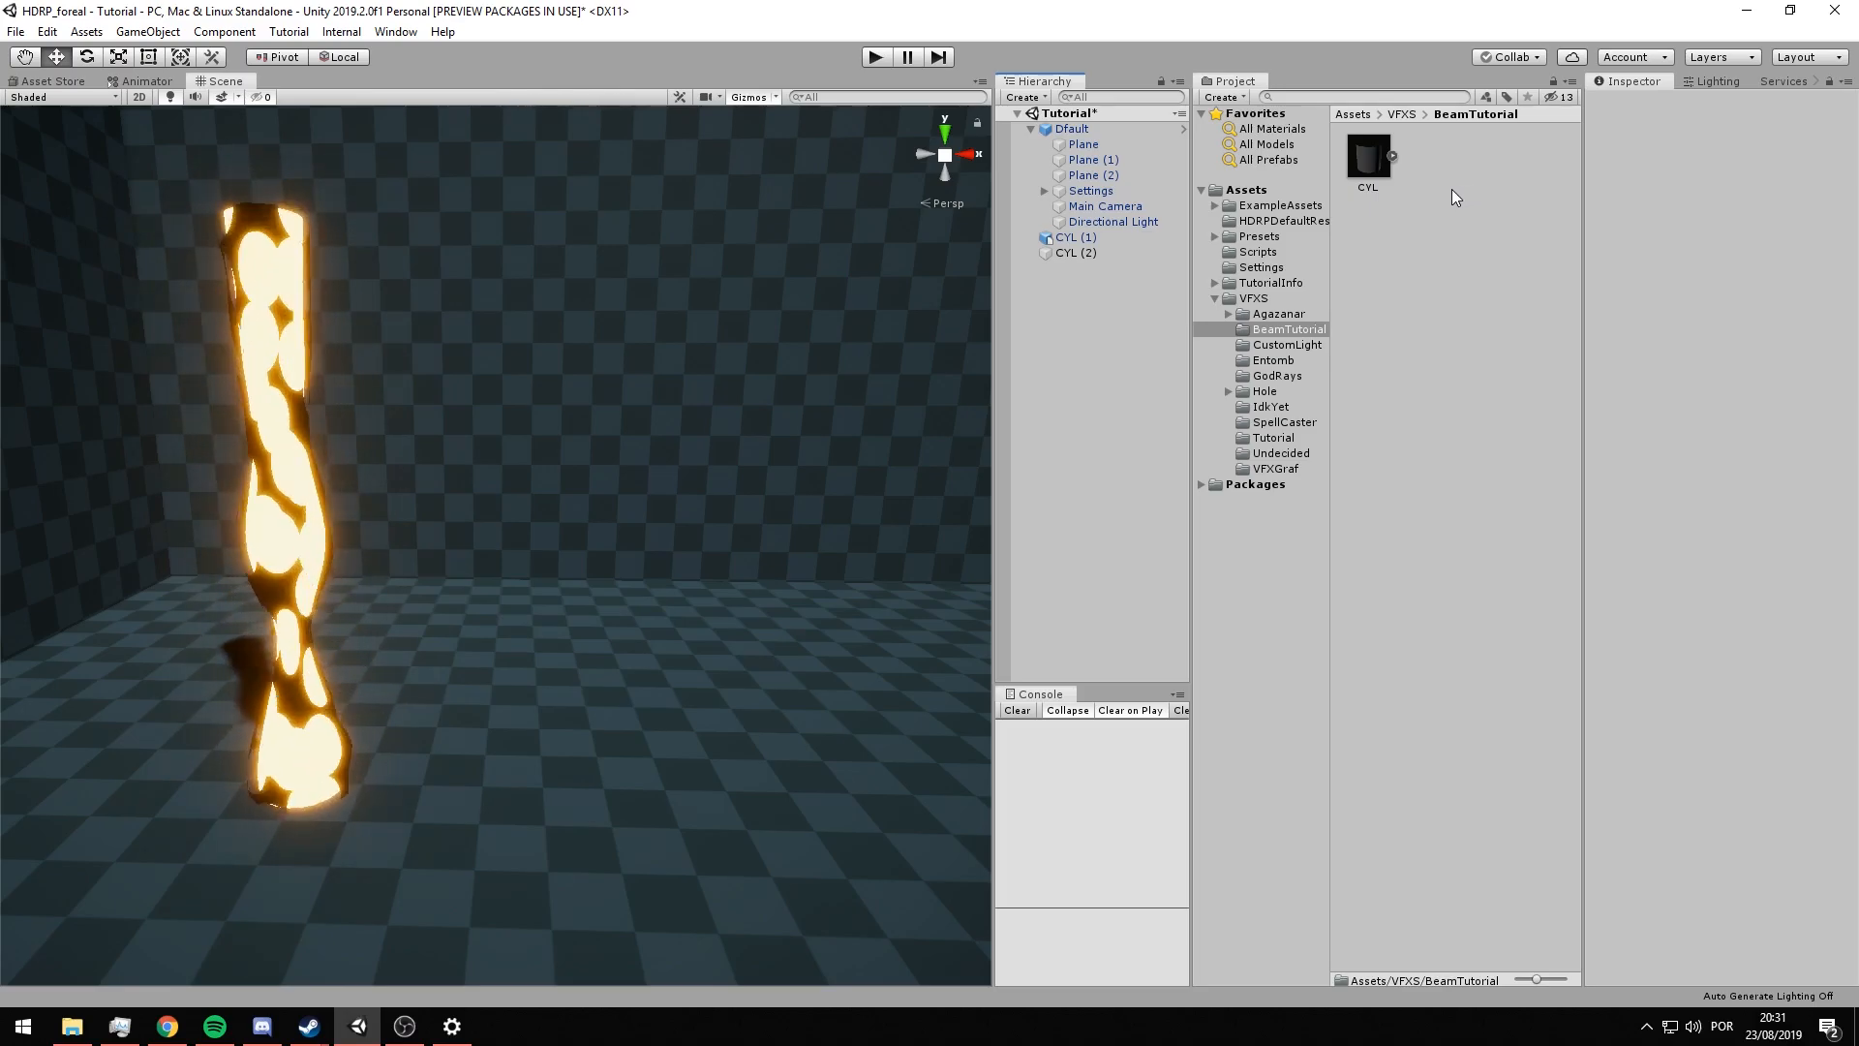
- Place the CYL model from the BeamTutorial folder in the scene beside the existing beam
left_click_drag(1368, 160, 1062, 415)
left_click_drag(315, 786, 625, 416)
key("f")
mouse_move(640, 588)
left_mouse_down("alt")
mouse_move(646, 871)
mouse_move(641, 600)
mouse_move(647, 859)
mouse_move(693, 589)
mouse_move(697, 610)
mouse_move(614, 382)
mouse_move(646, 515)
mouse_move(560, 646)
mouse_move(623, 398)
mouse_move(612, 980)
mouse_move(590, 507)
left_mouse_up("alt")
- Examine the new cylinder's mesh in Wireframe shading, then return the scene view to Shaded
left_click(46, 98)
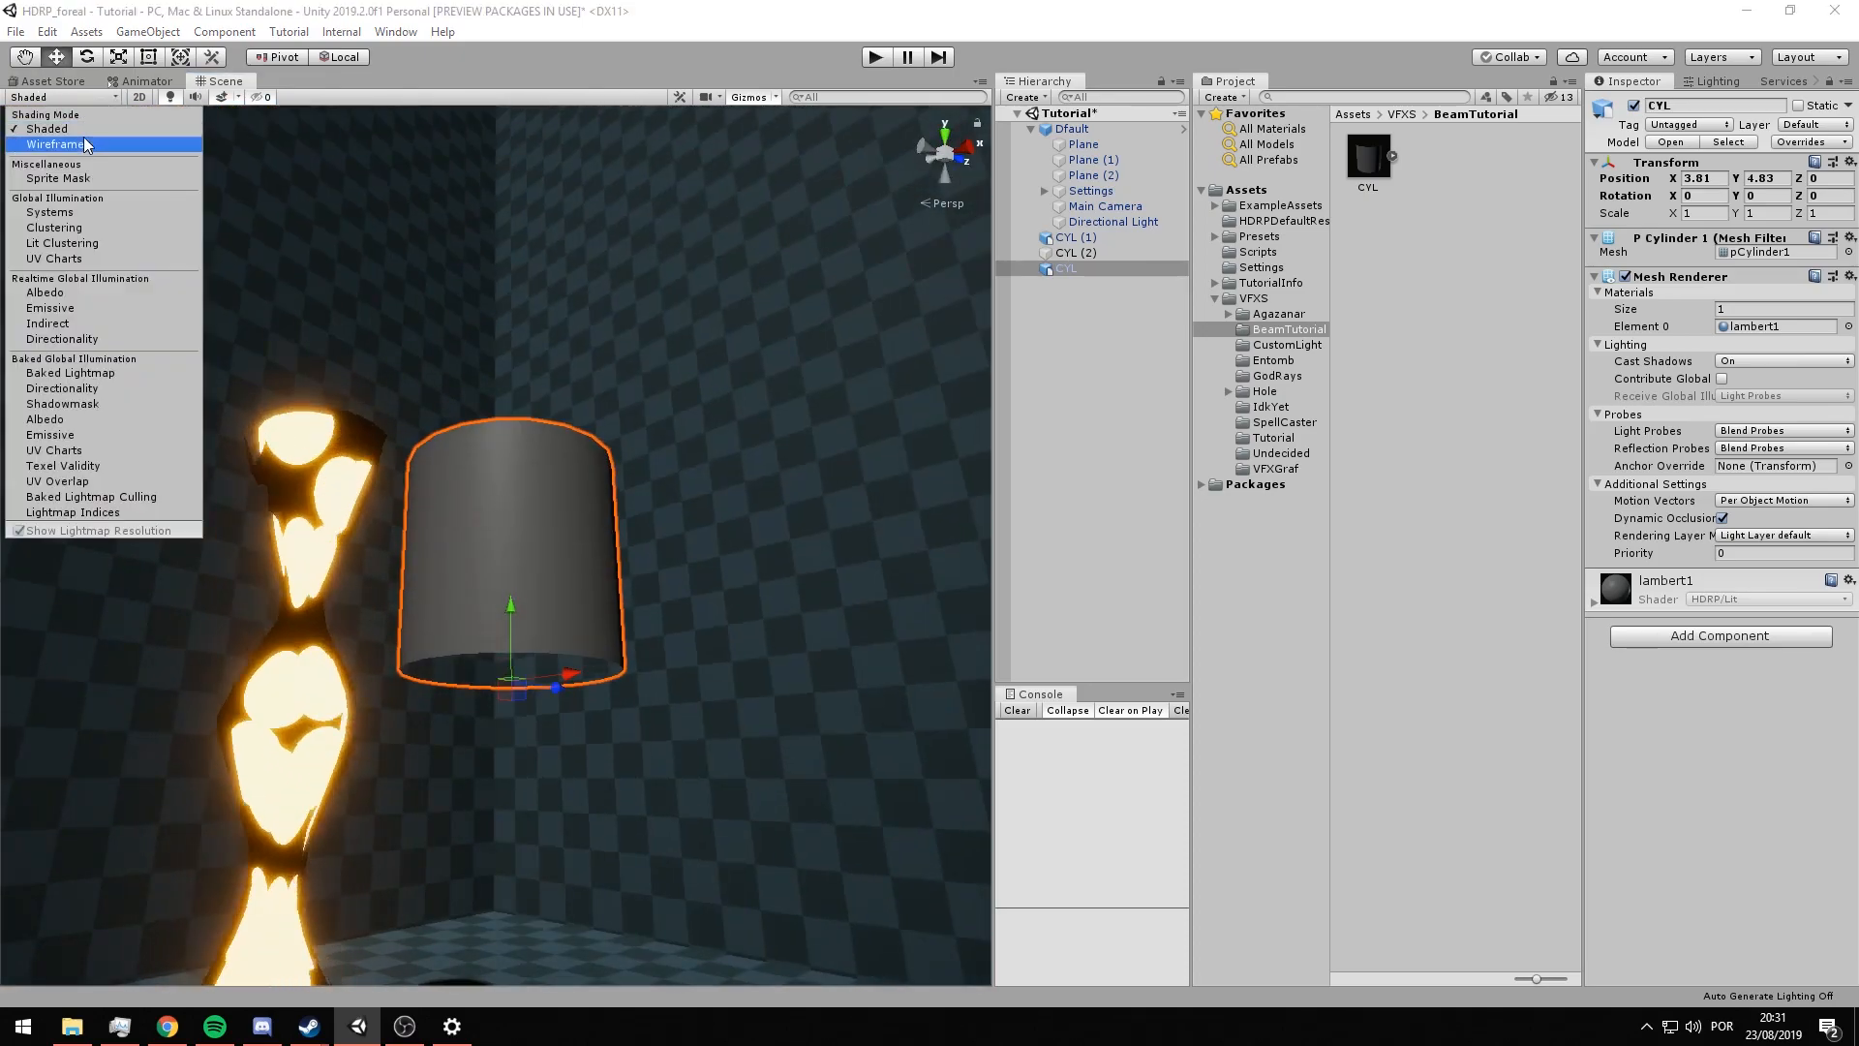
left_click(55, 144)
mouse_move(419, 519)
left_mouse_down("alt")
mouse_move(462, 495)
mouse_move(508, 403)
left_mouse_up("alt")
scroll(509, 403, "up", 3)
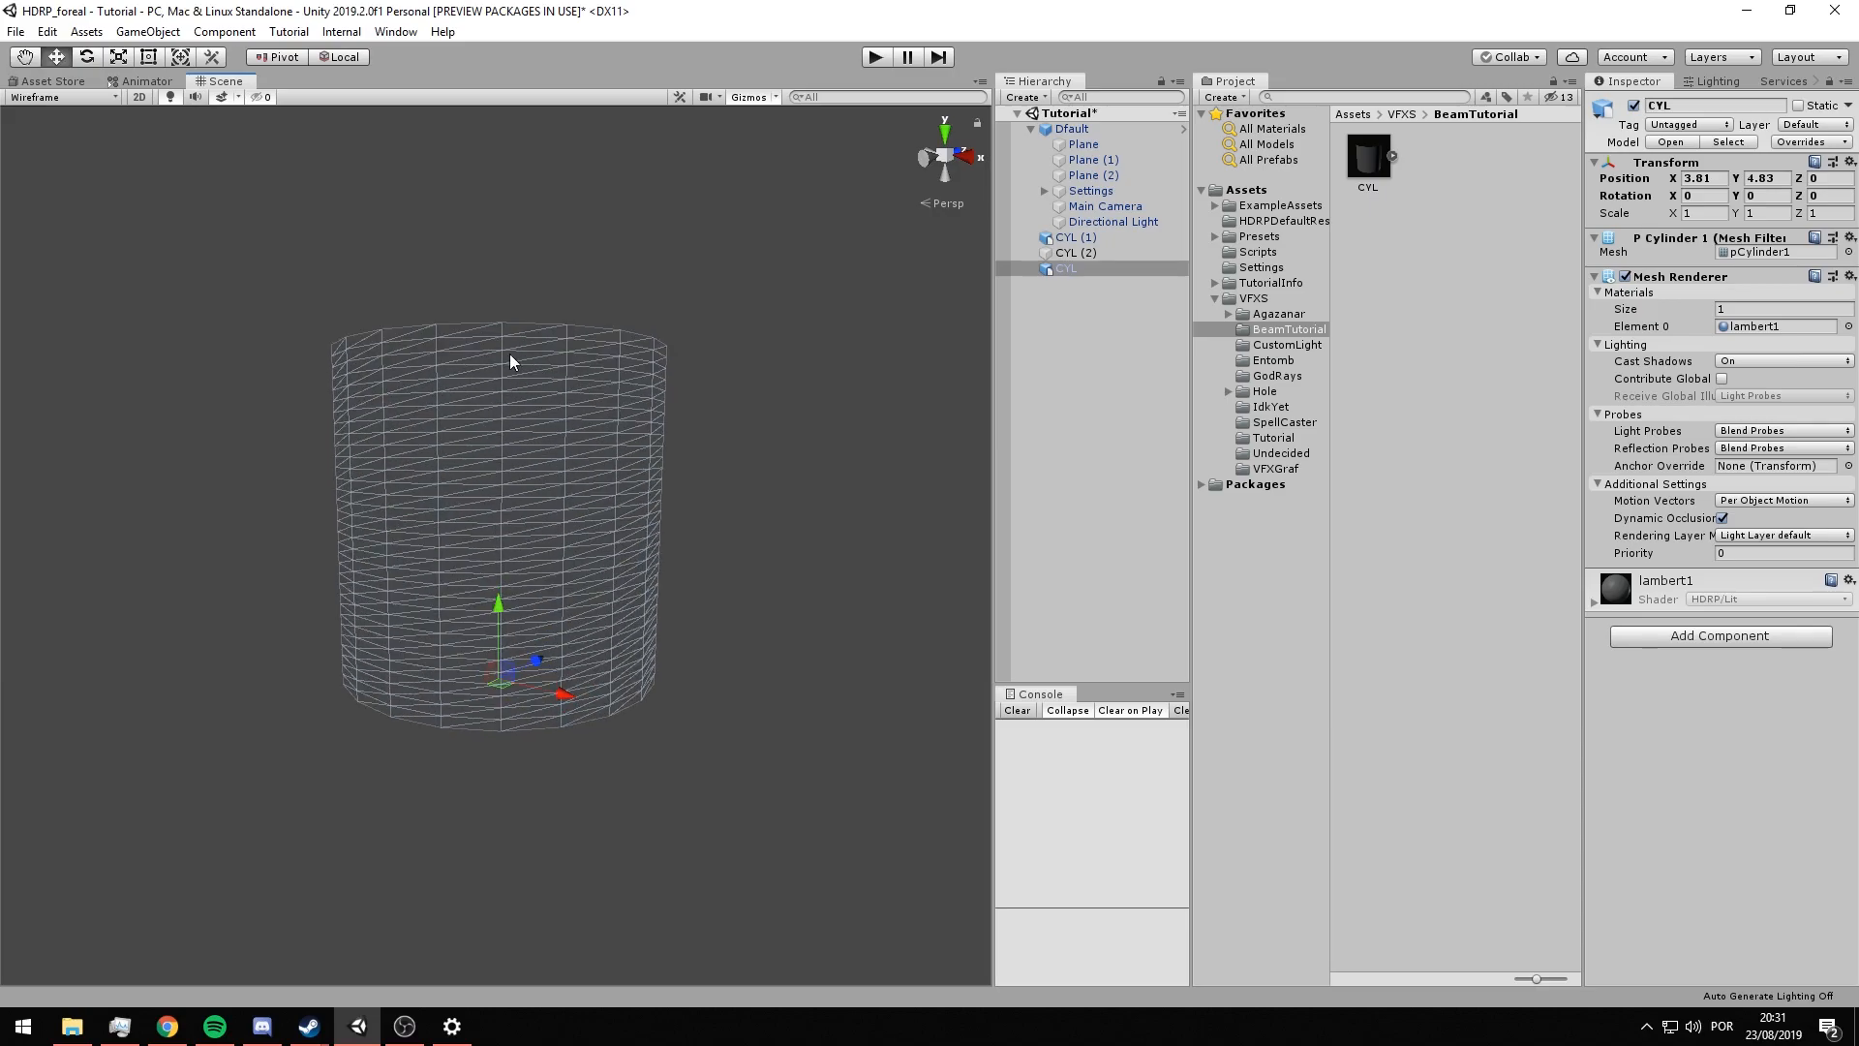
left_click(56, 98)
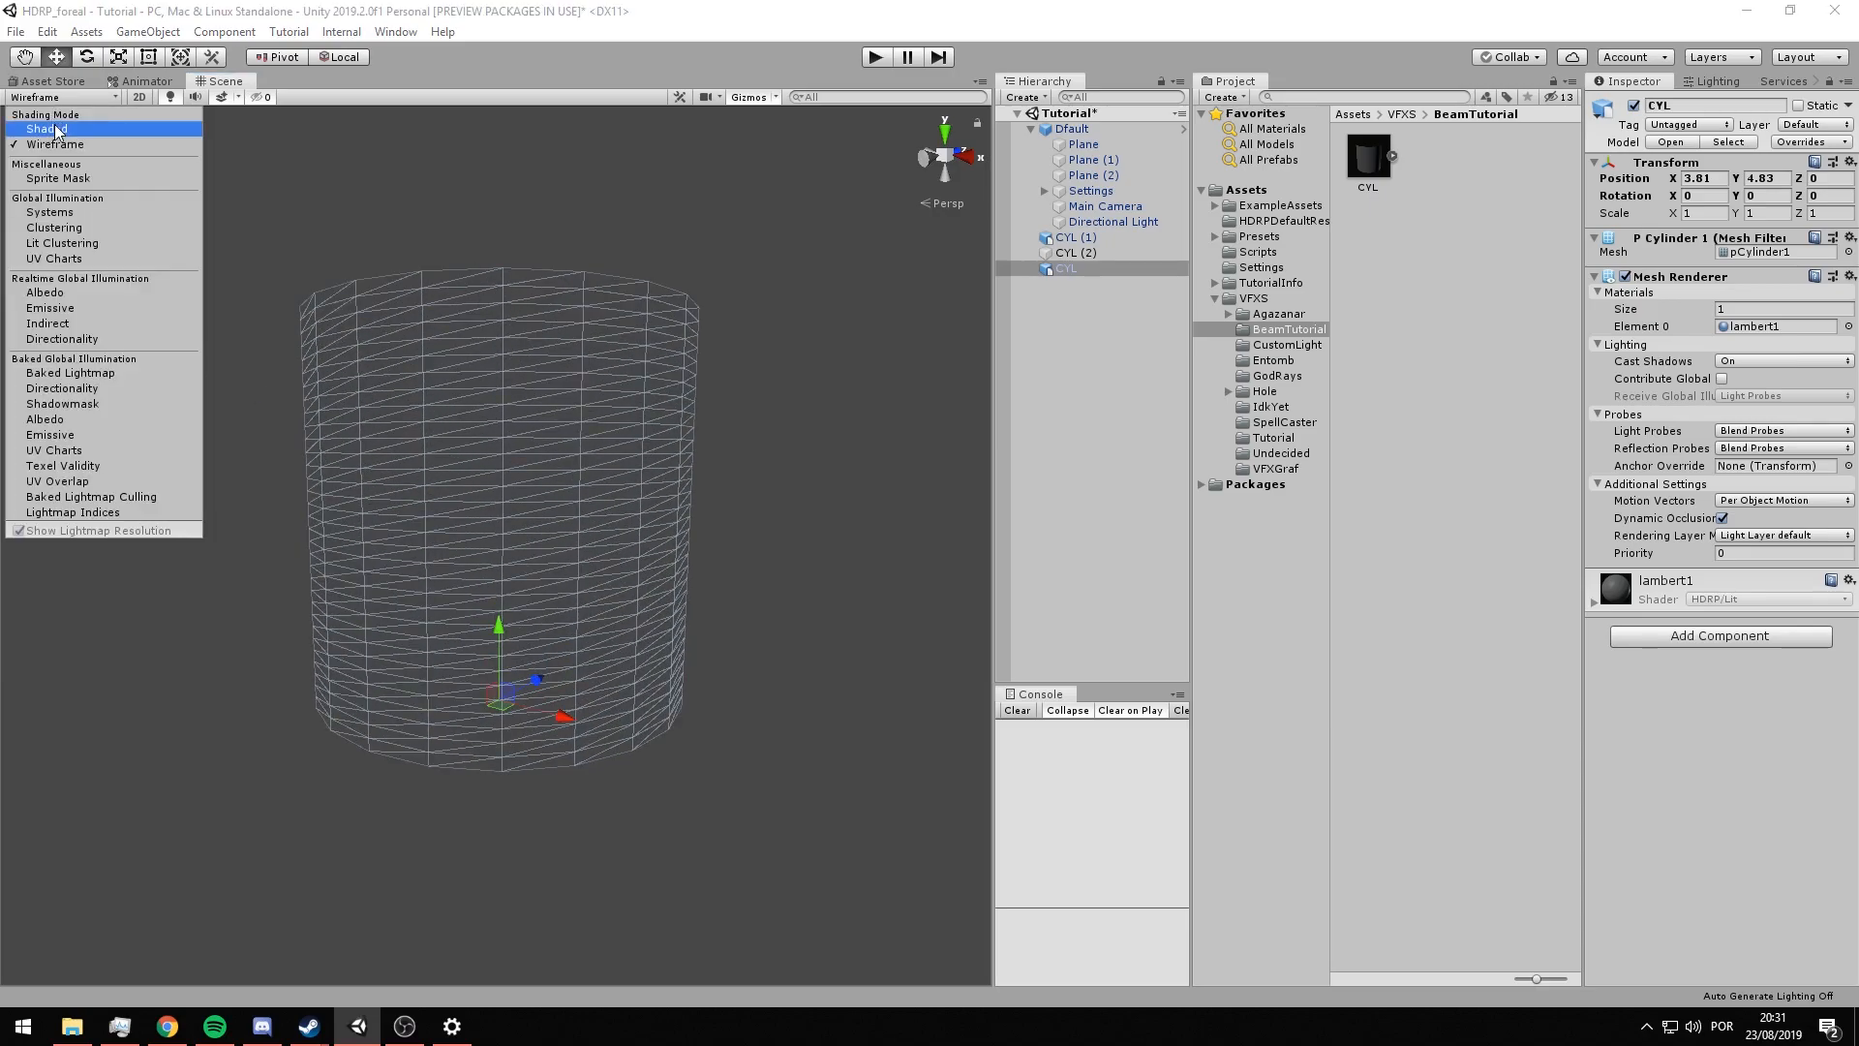
left_click(58, 130)
- Lower the new cylinder to a Y position of about -0.36 and stretch its Y scale to about 4.47
scroll(416, 378, "down", 4)
mouse_move(462, 528)
left_mouse_down("alt")
mouse_move(539, 538)
mouse_move(503, 533)
mouse_move(492, 577)
mouse_move(490, 436)
left_mouse_up("alt")
key("r")
key("w")
left_click_drag(485, 620, 635, 494)
key("r")
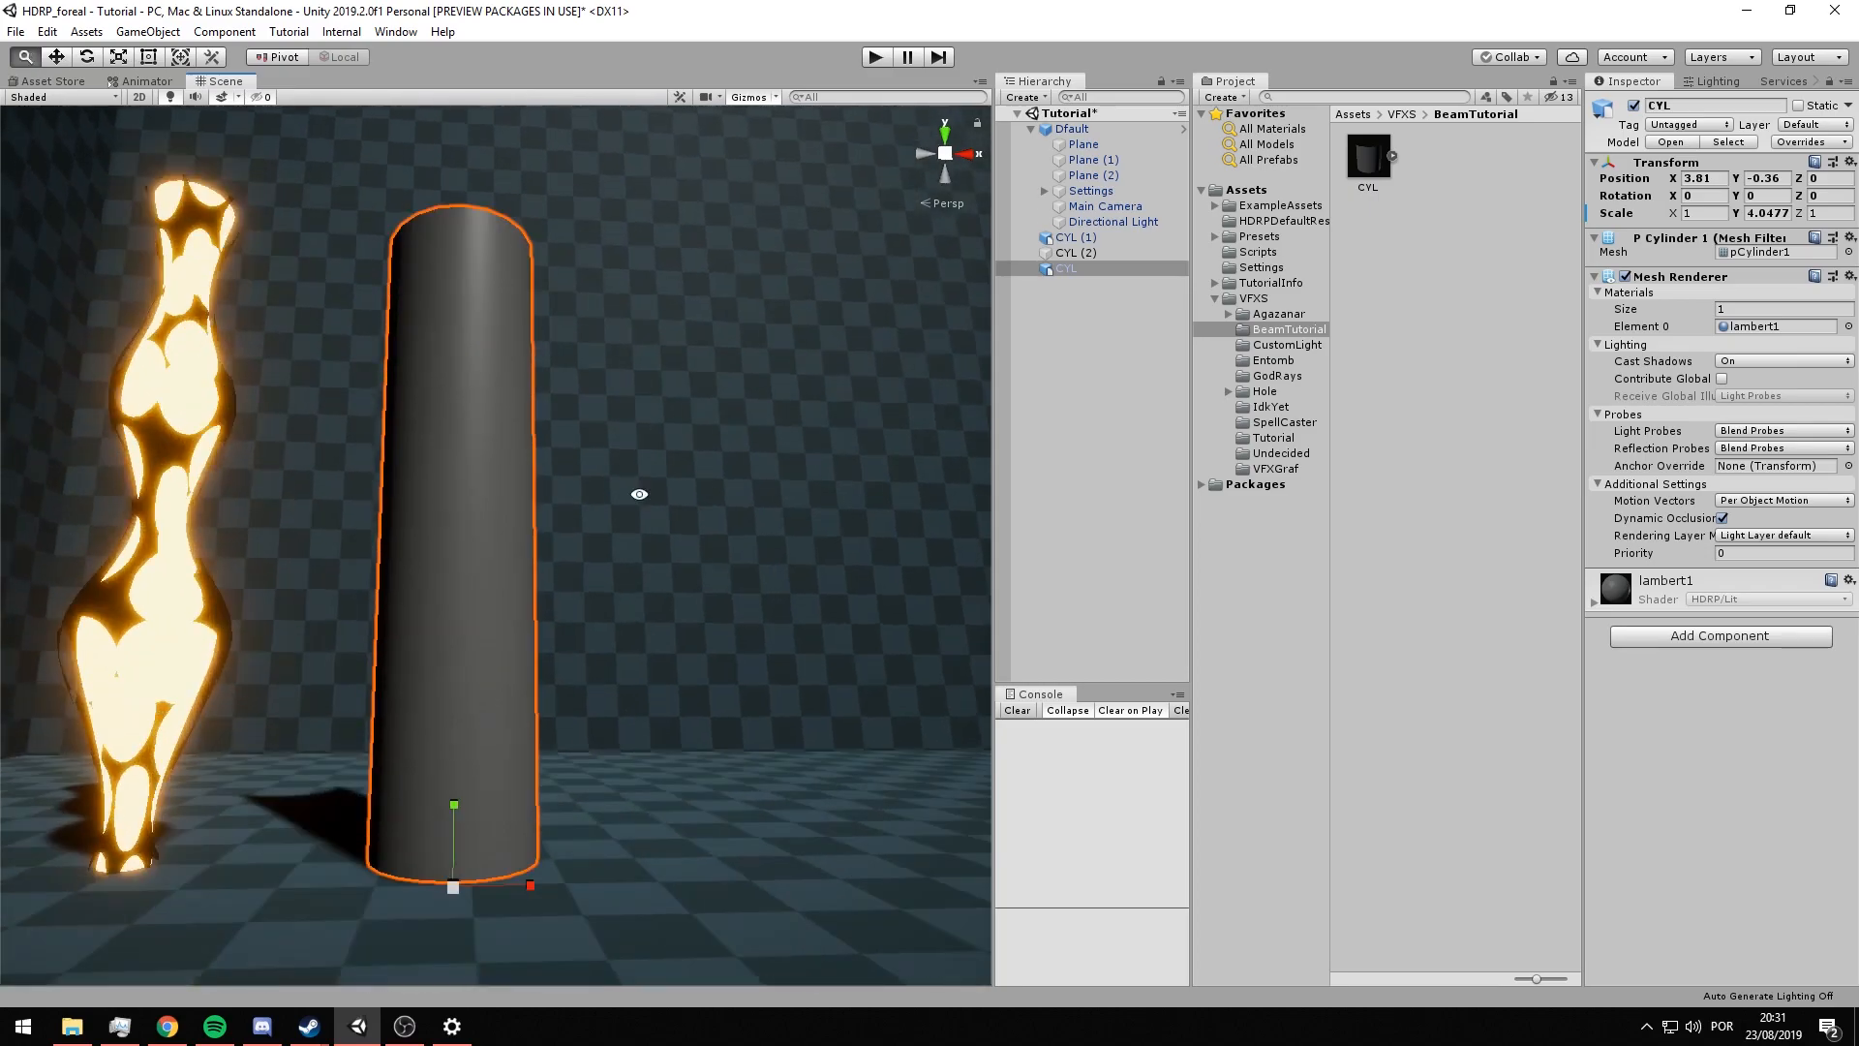
left_click_drag(459, 815, 497, 705)
left_click_drag(577, 484, 531, 610, "alt")
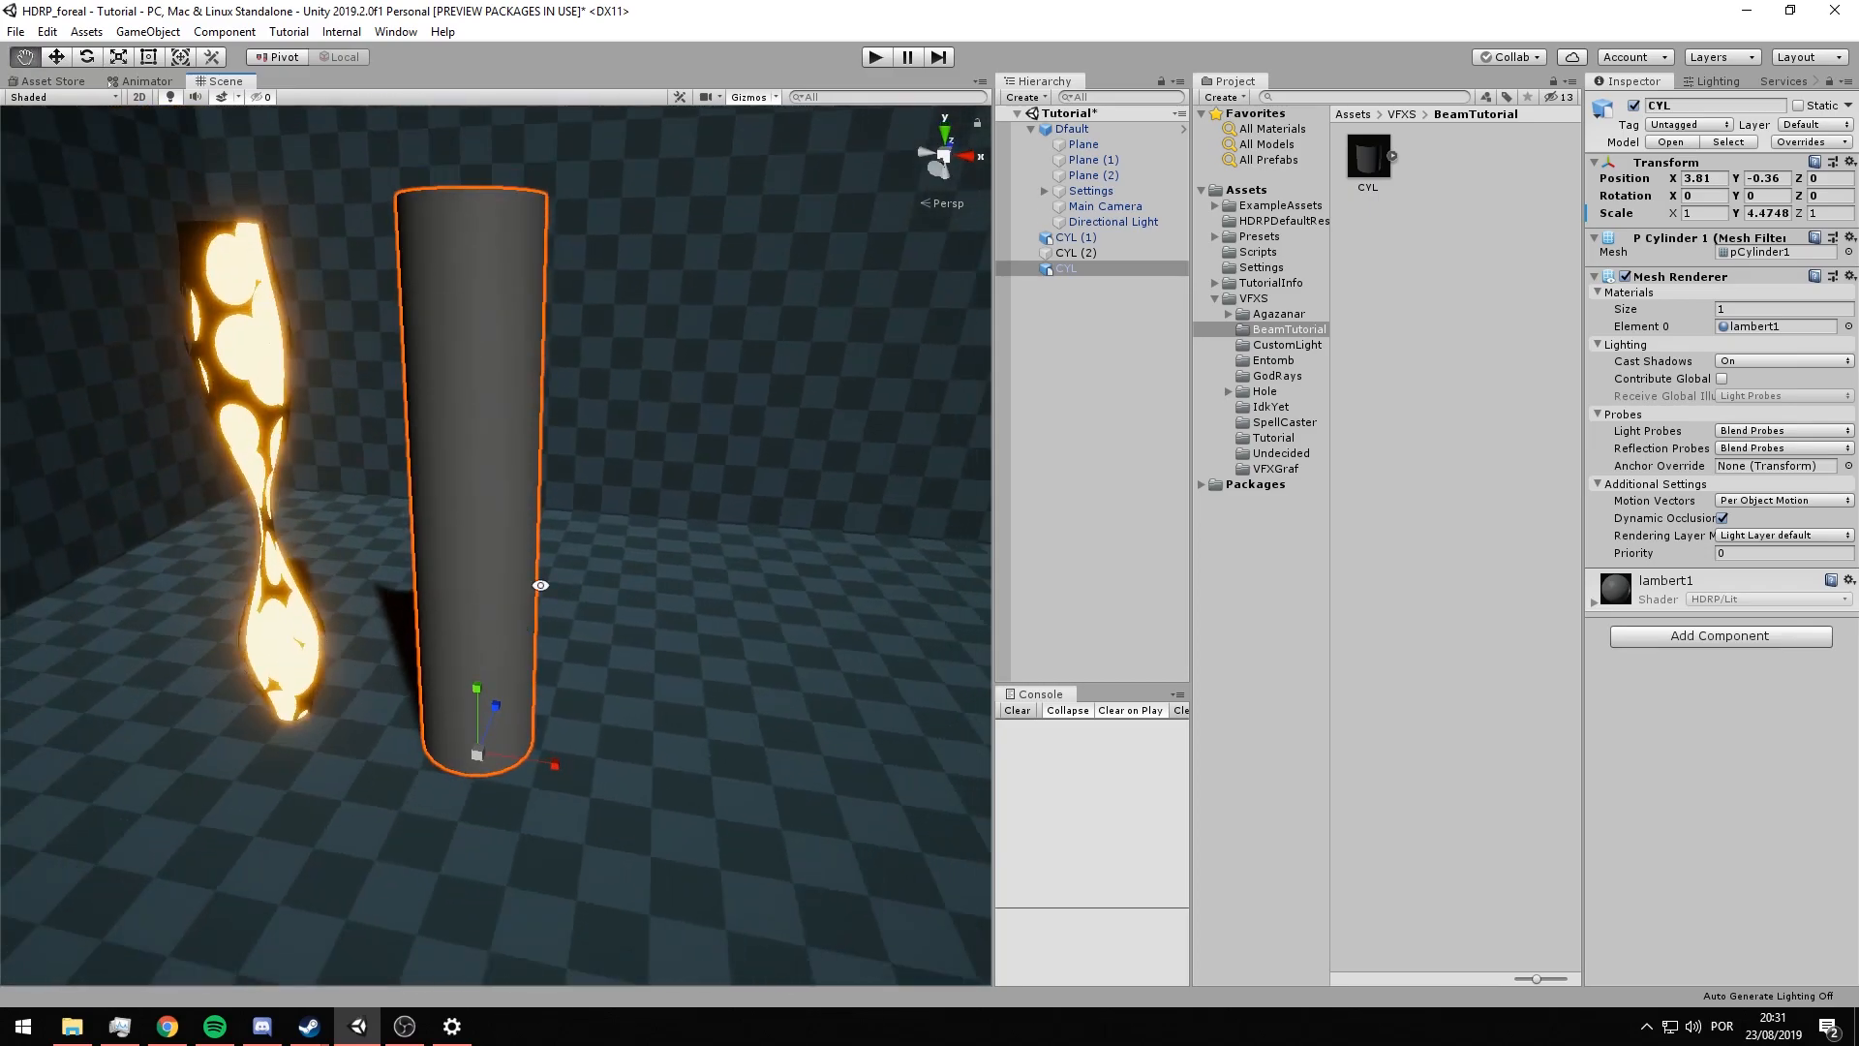
- Set the new cylinder's X and Z scale to 0.1
left_click(1706, 215)
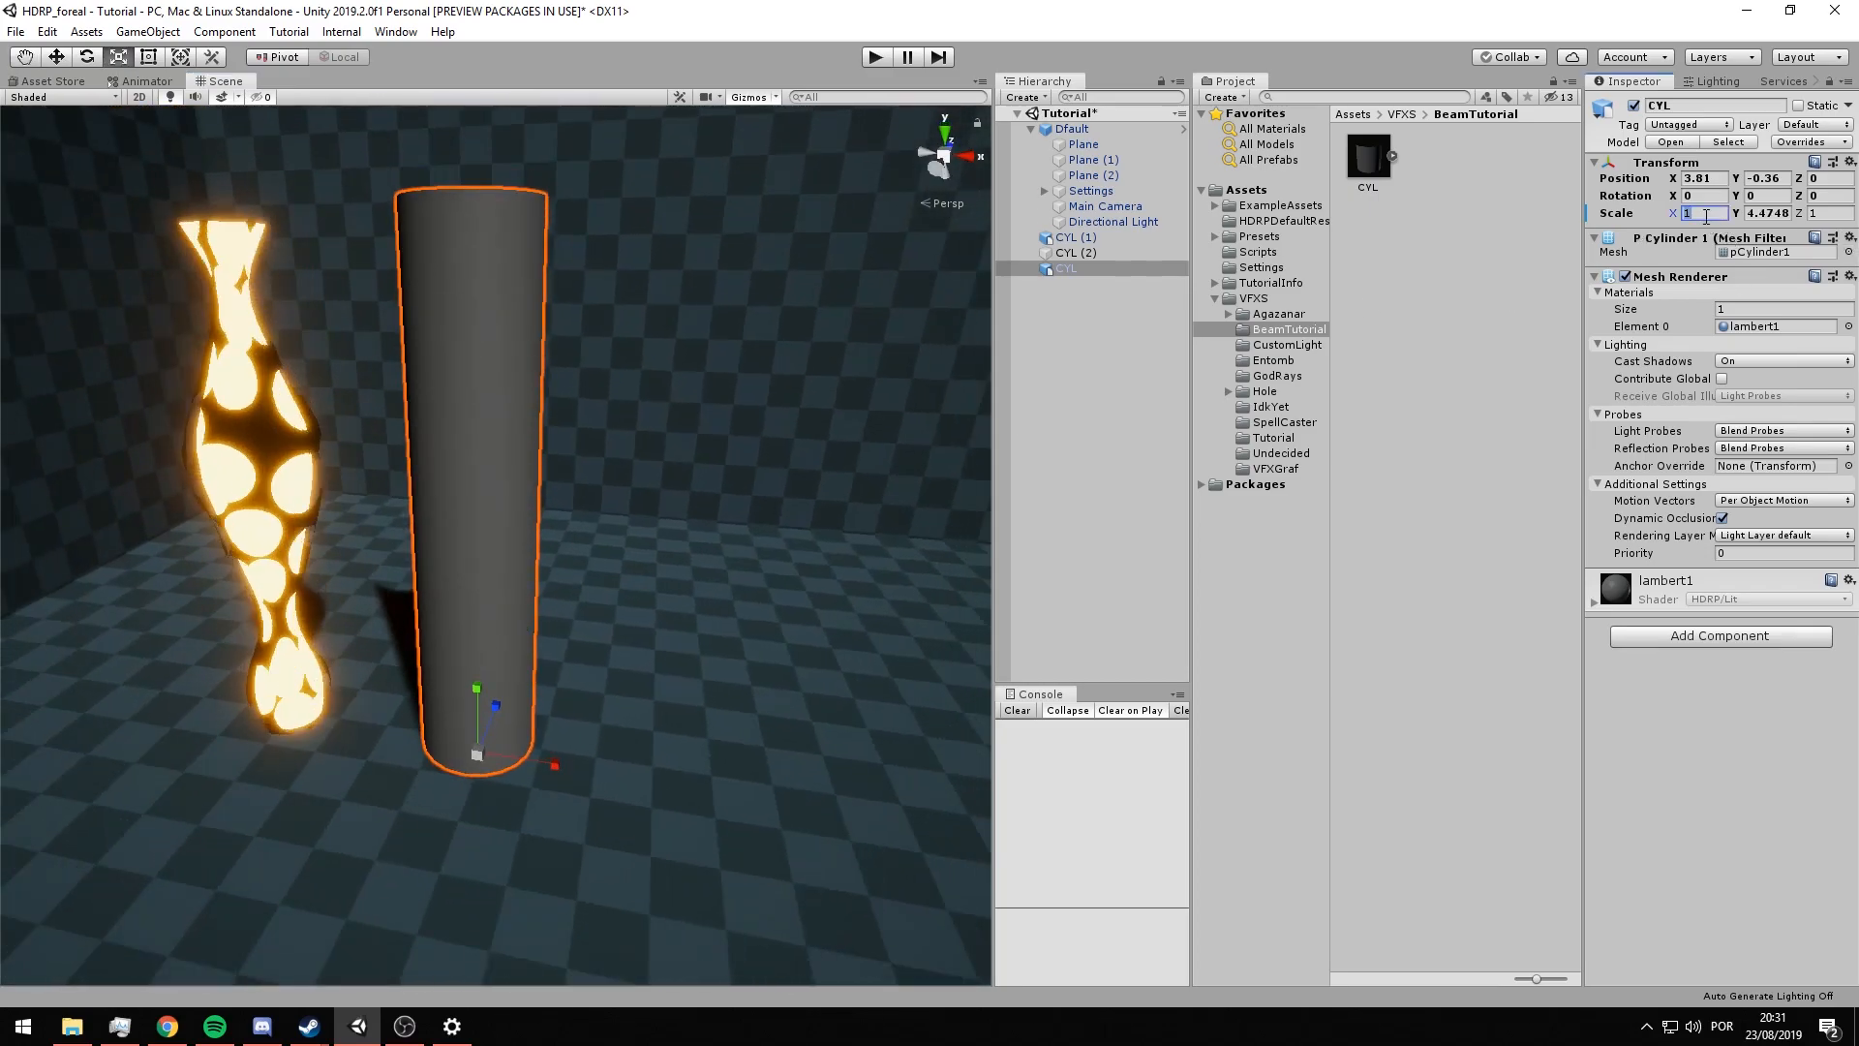
type("0.1")
key("Tab")
key("Tab")
type("0.1")
- Lower the thin cylinder slightly into the floor, to a Y position of about -0.55
left_click_drag(786, 426, 363, 221, "alt")
key("w")
left_click_drag(503, 802, 503, 816)
left_click_drag(493, 438, 461, 265, "alt")
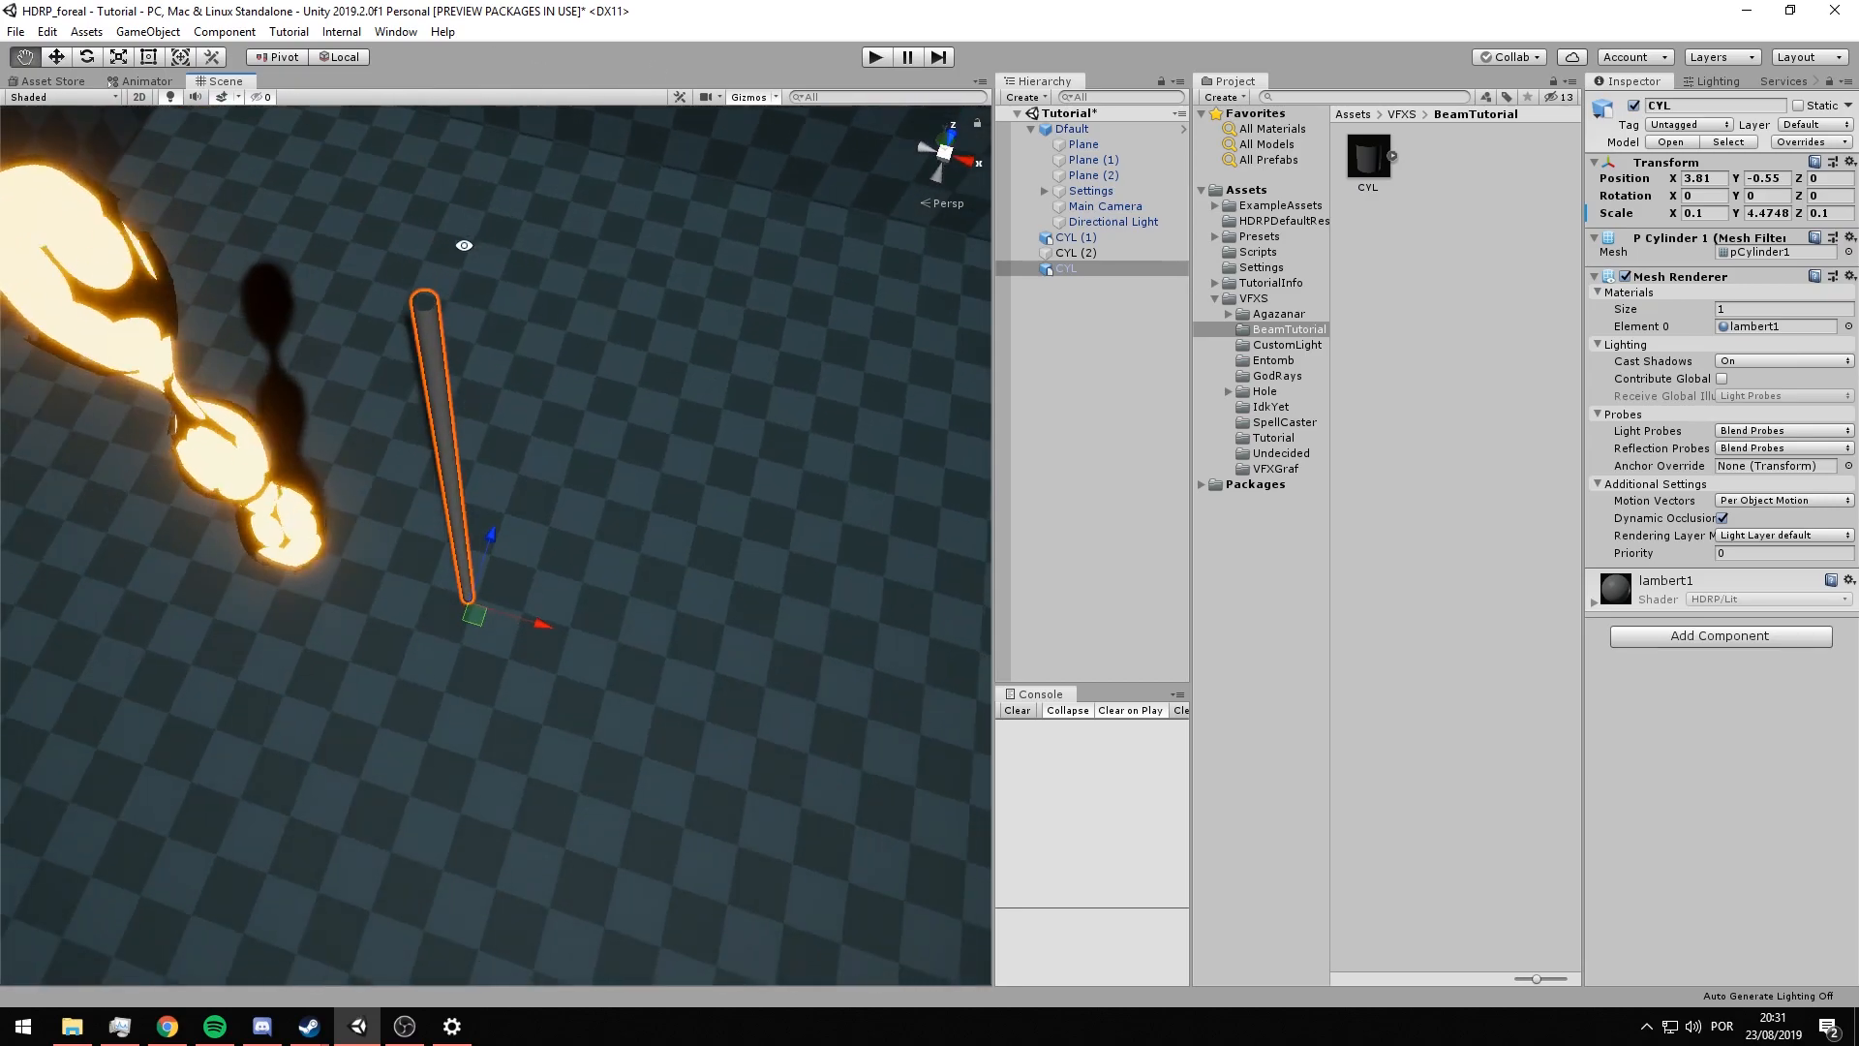
left_click_drag(456, 353, 490, 332, "alt")
- Reduce the thin cylinder's X and Z scale to 0.01 and inspect it deselected in the scene
left_click(1697, 213)
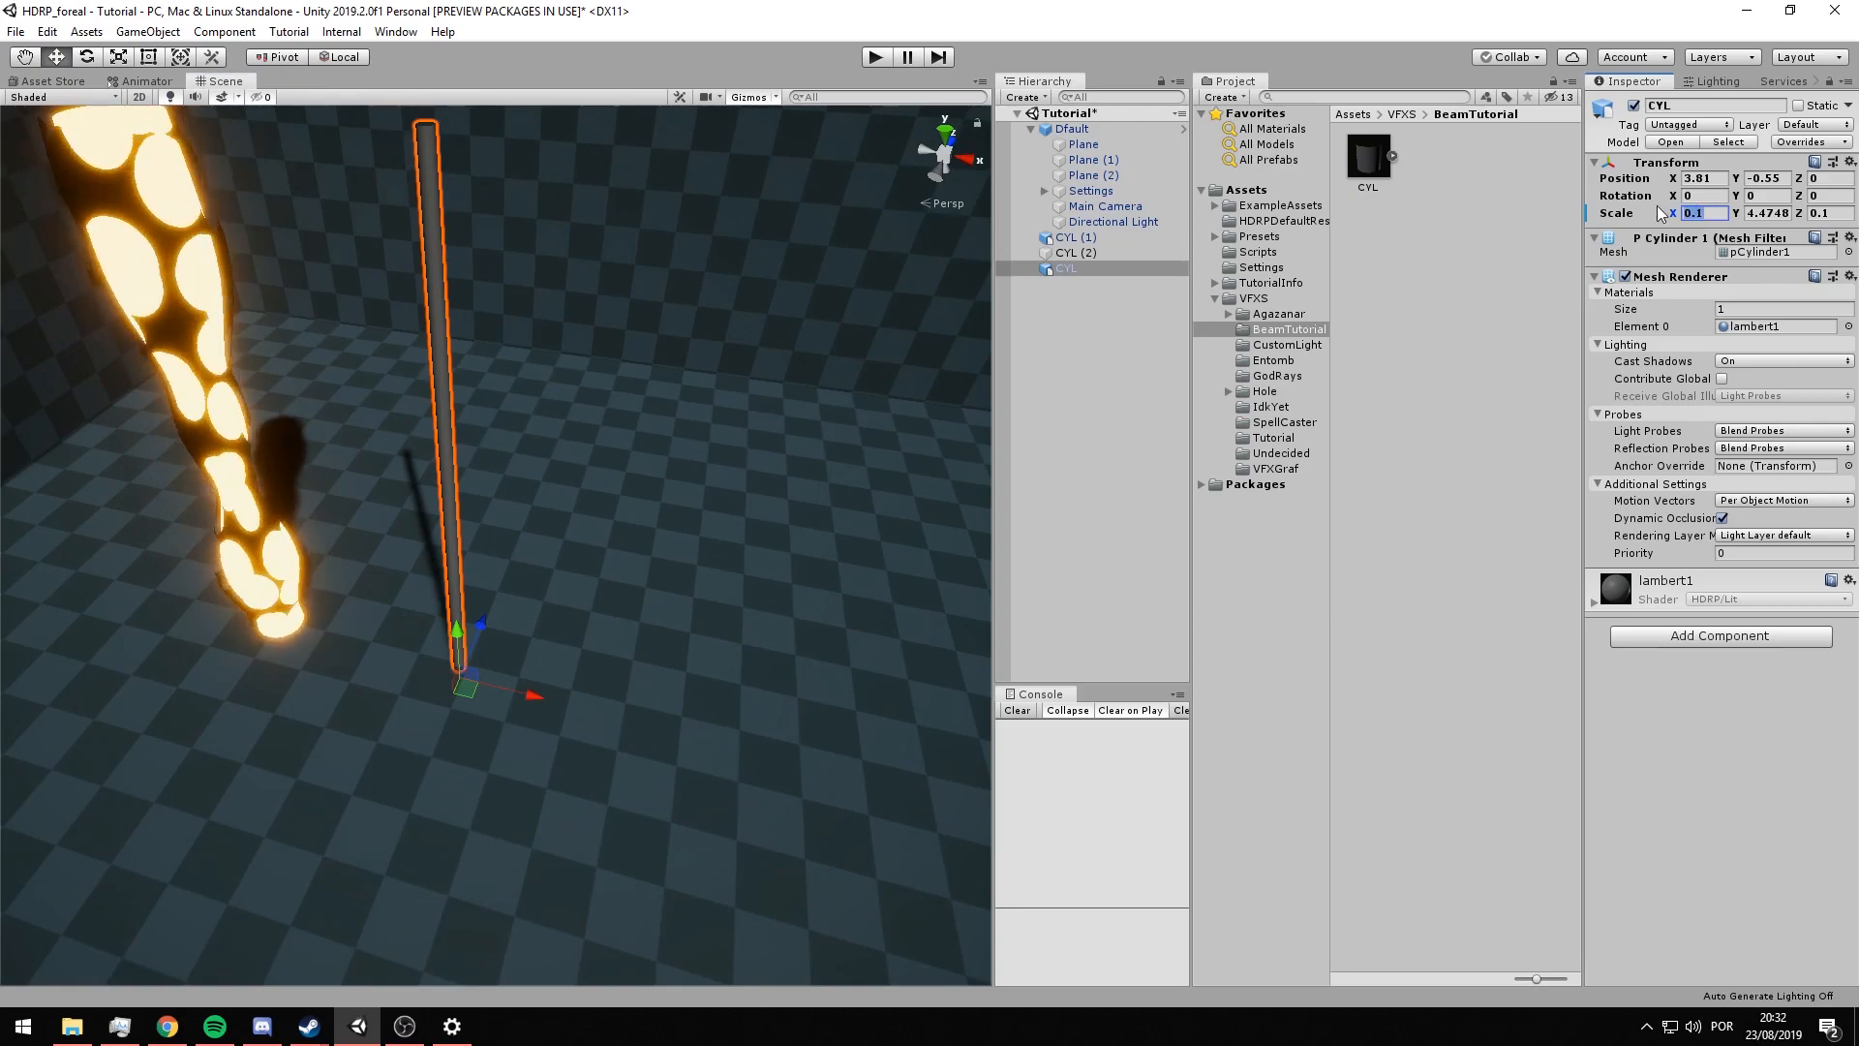
key("BackSpace")
type("01")
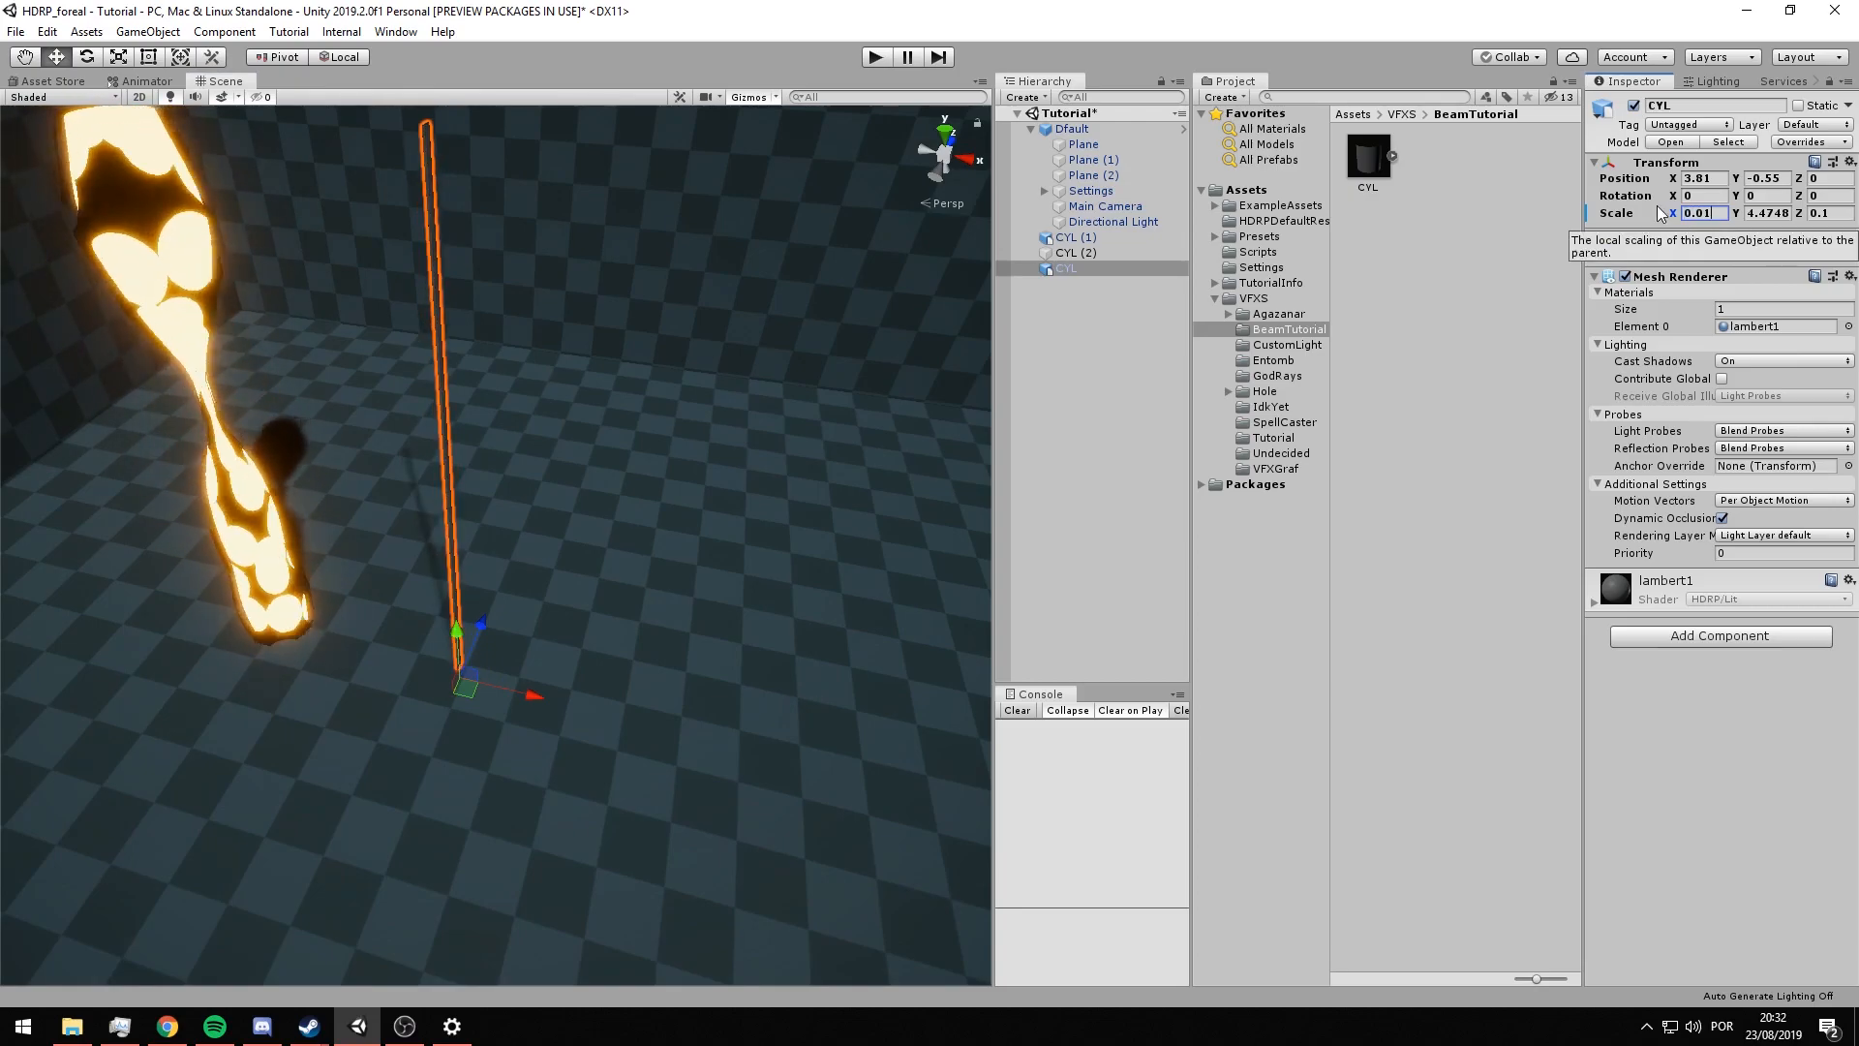
key("Tab")
key("Tab")
type("0.0")
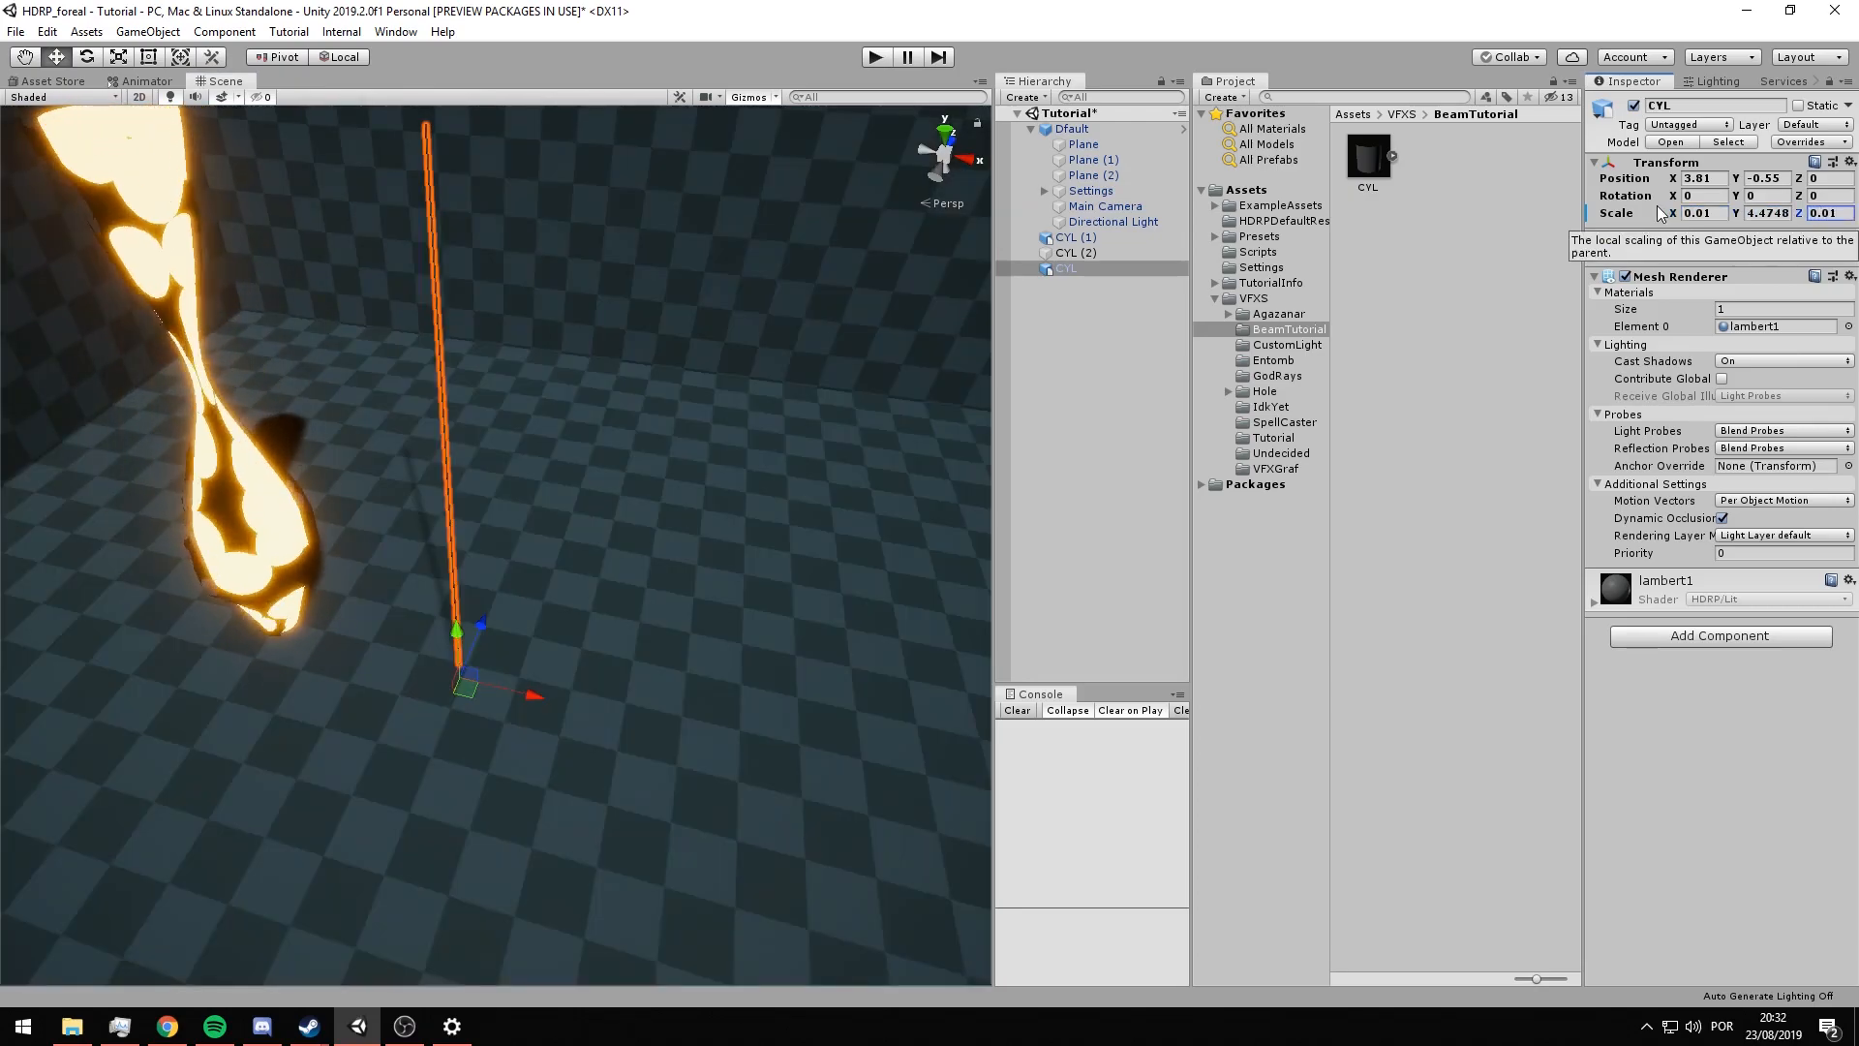
left_click(1154, 277)
left_click_drag(309, 645, 684, 300, "alt")
middle_click_drag(619, 292, 639, 386)
left_click_drag(638, 386, 481, 234, "alt")
left_click_drag(477, 772, 527, 659, "alt")
right_click_drag(527, 659, 561, 592, "alt")
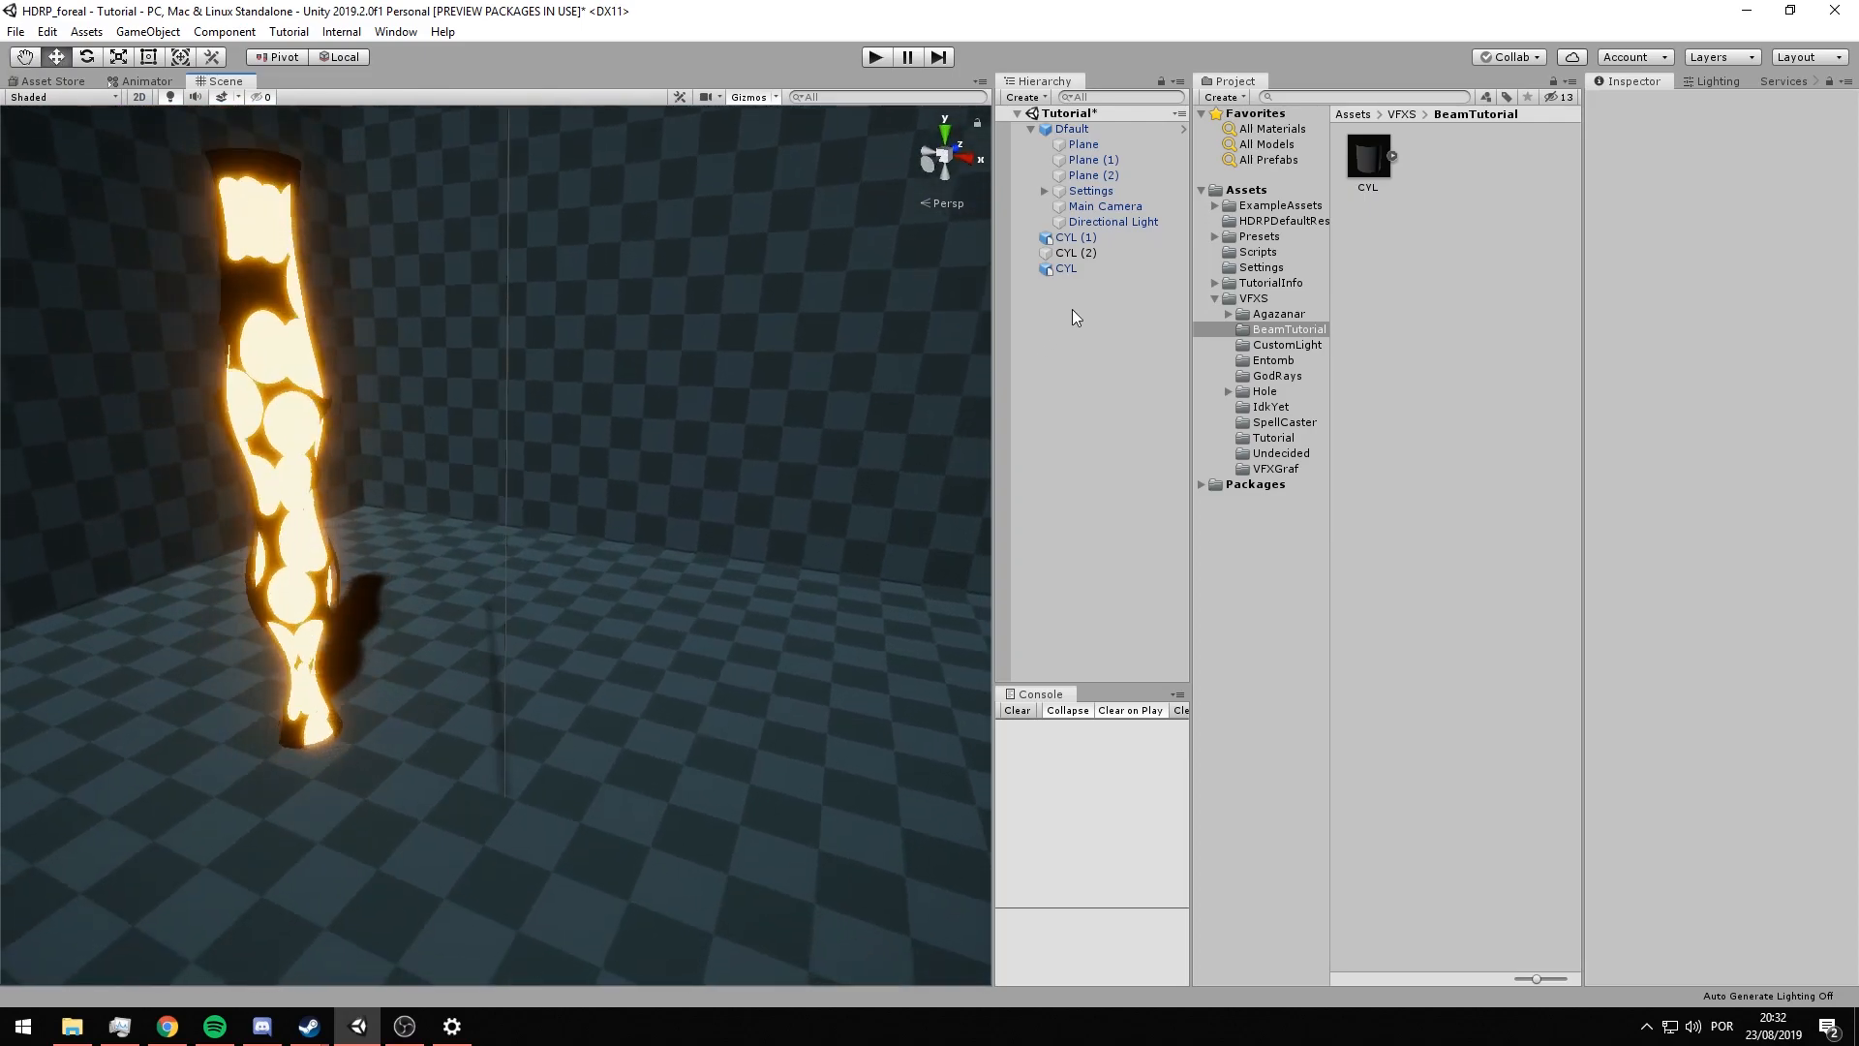
- Set the thin CYL object's X and Z scale to 0.05 and deselect it
left_click(1070, 271)
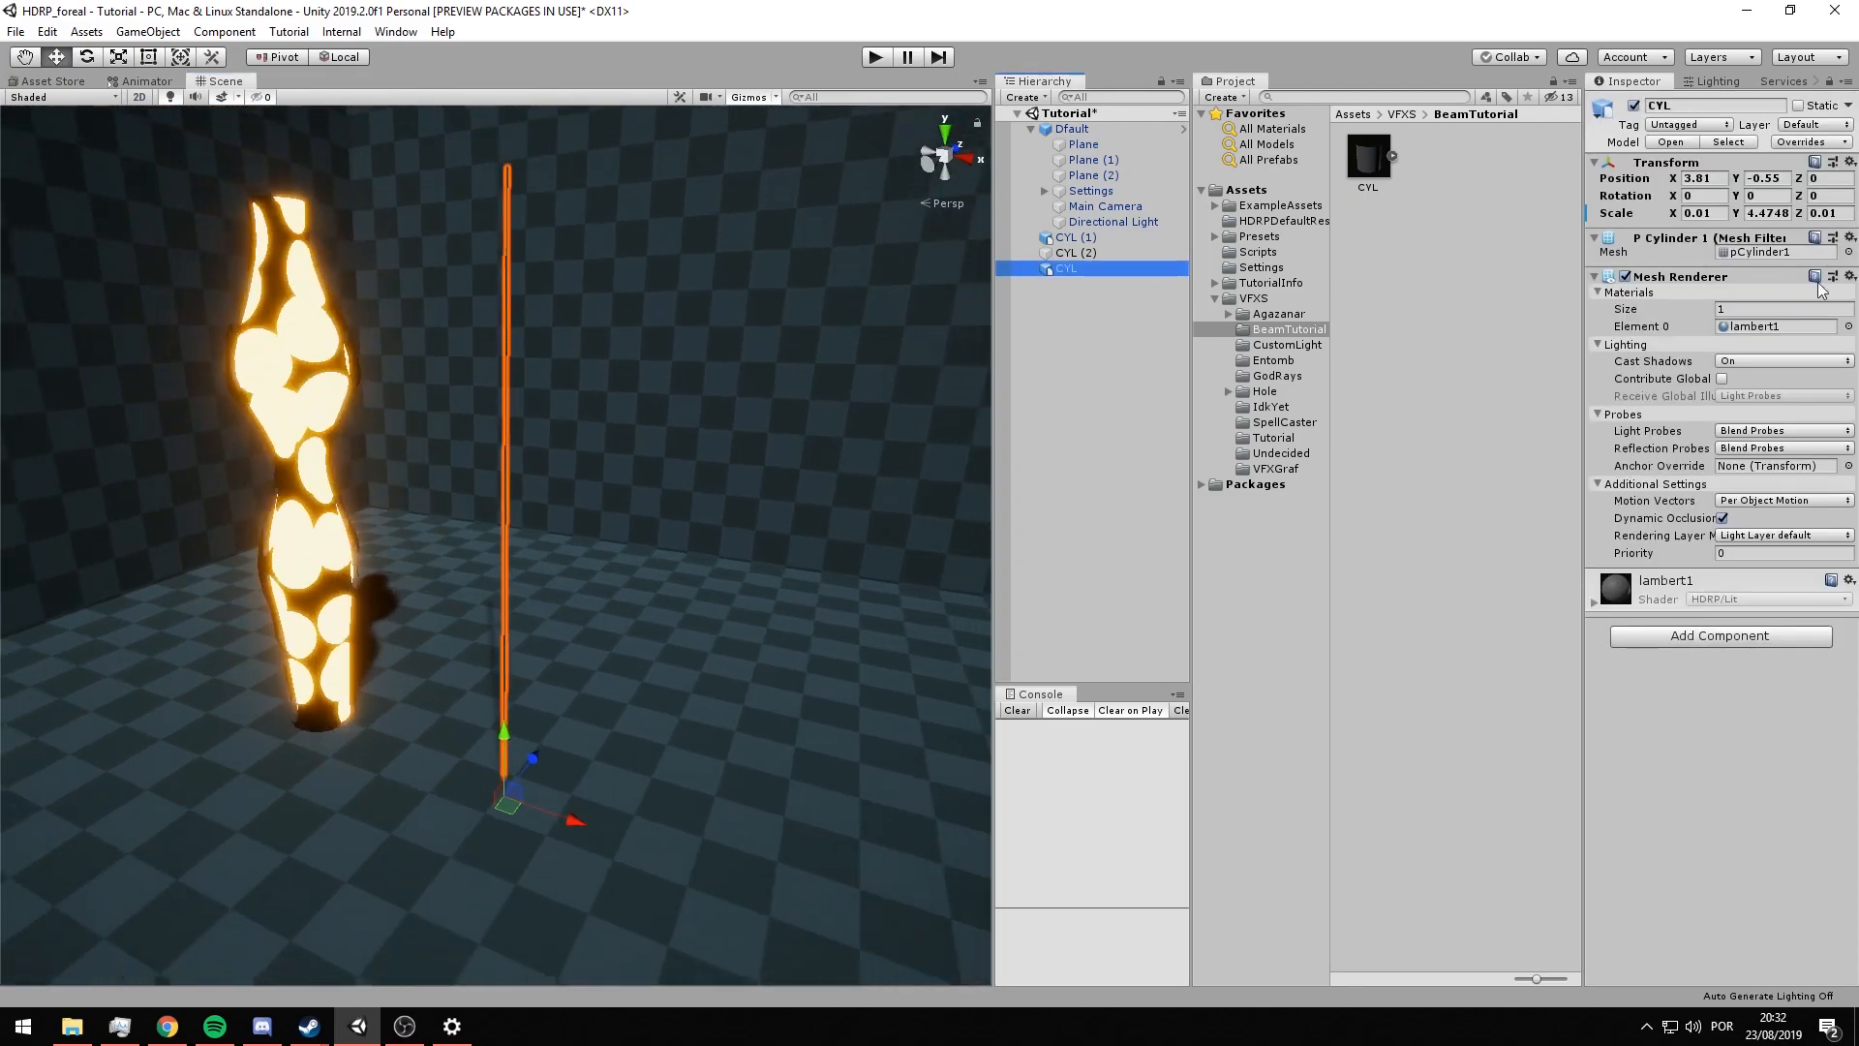
left_click(1723, 214)
left_click(1722, 214)
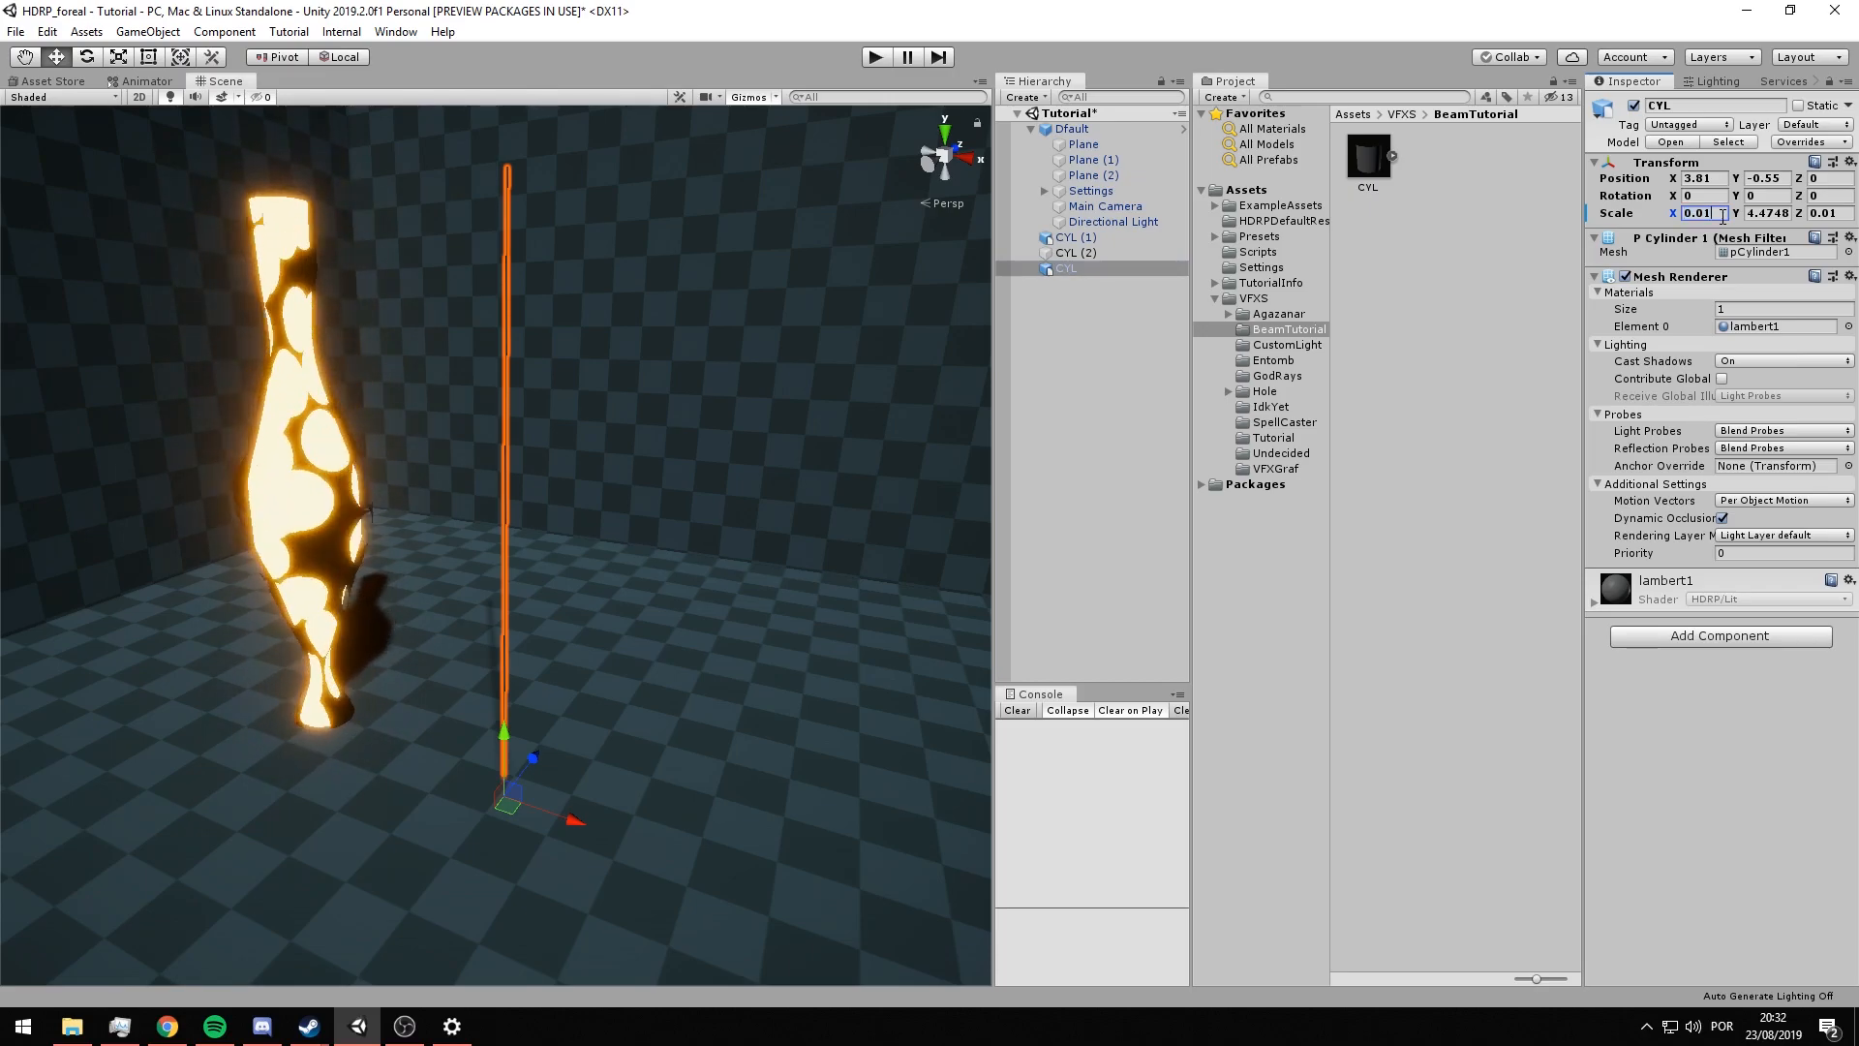
key("BackSpace")
type("1")
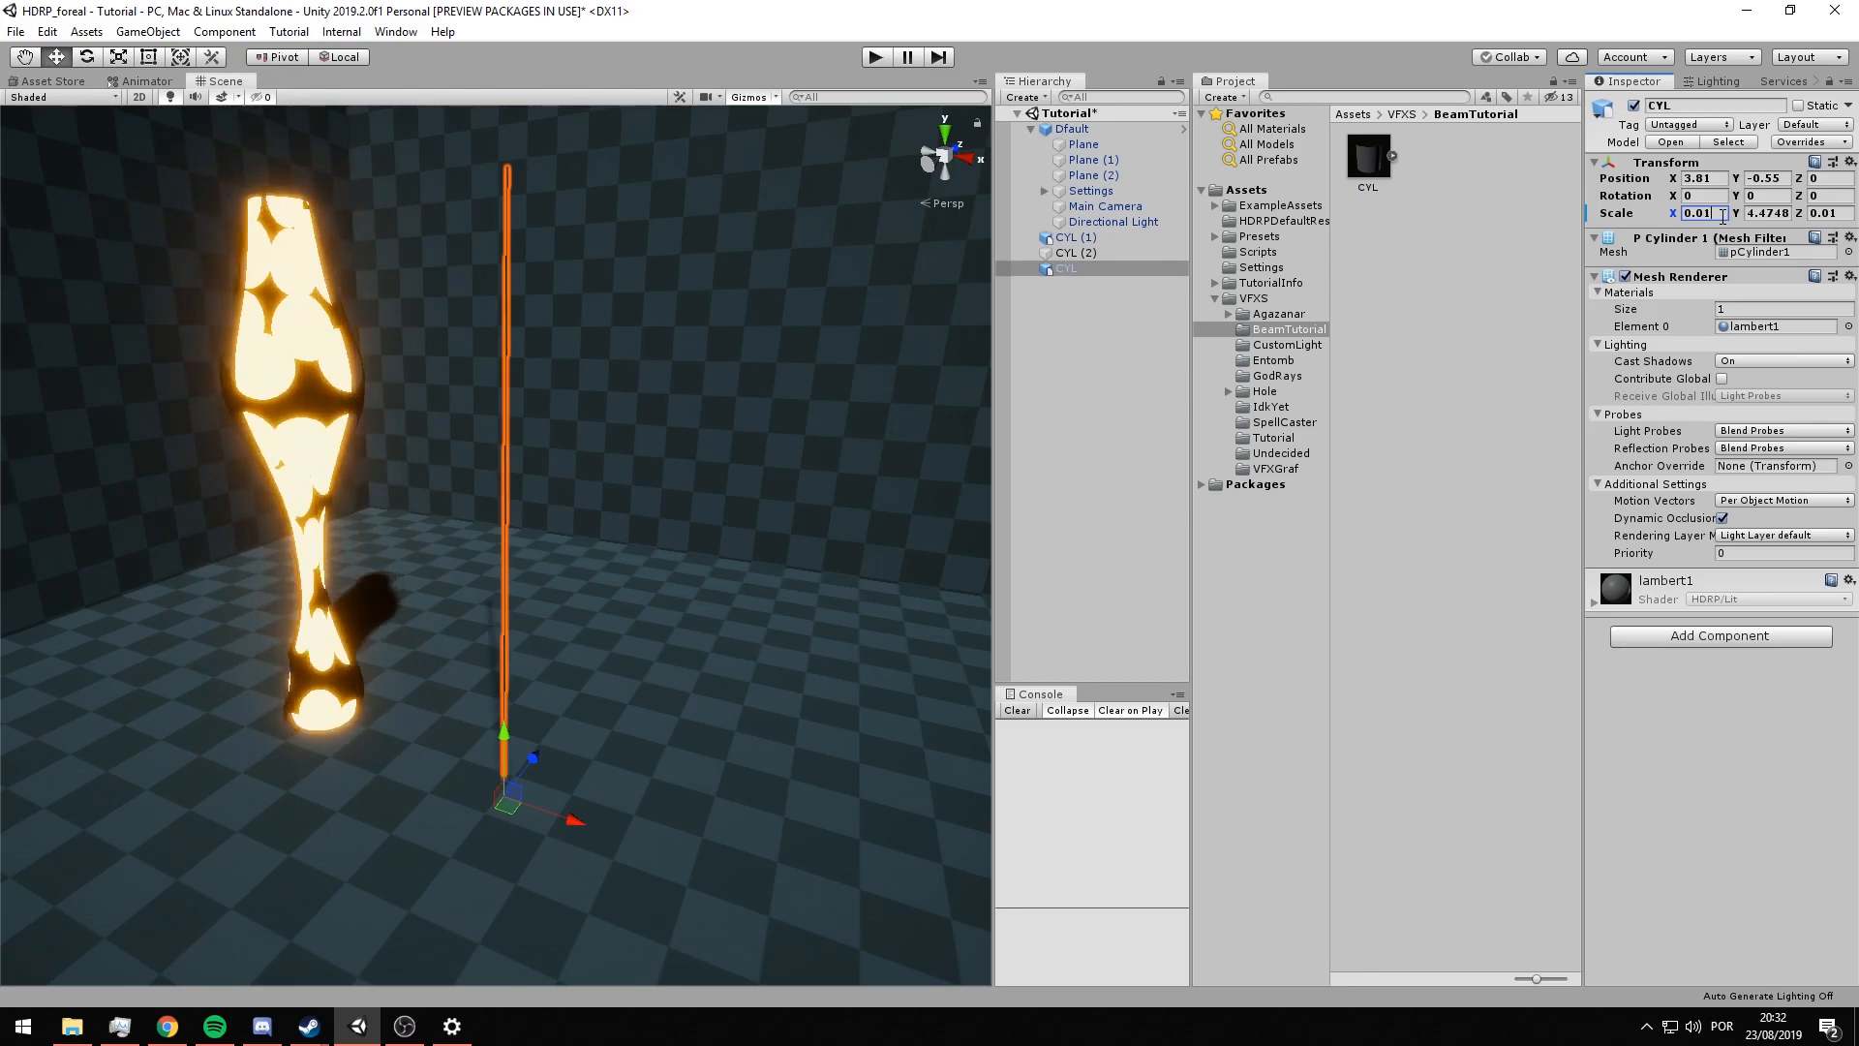
key("BackSpace")
type("5")
key("Tab")
key("Tab")
type("0.05")
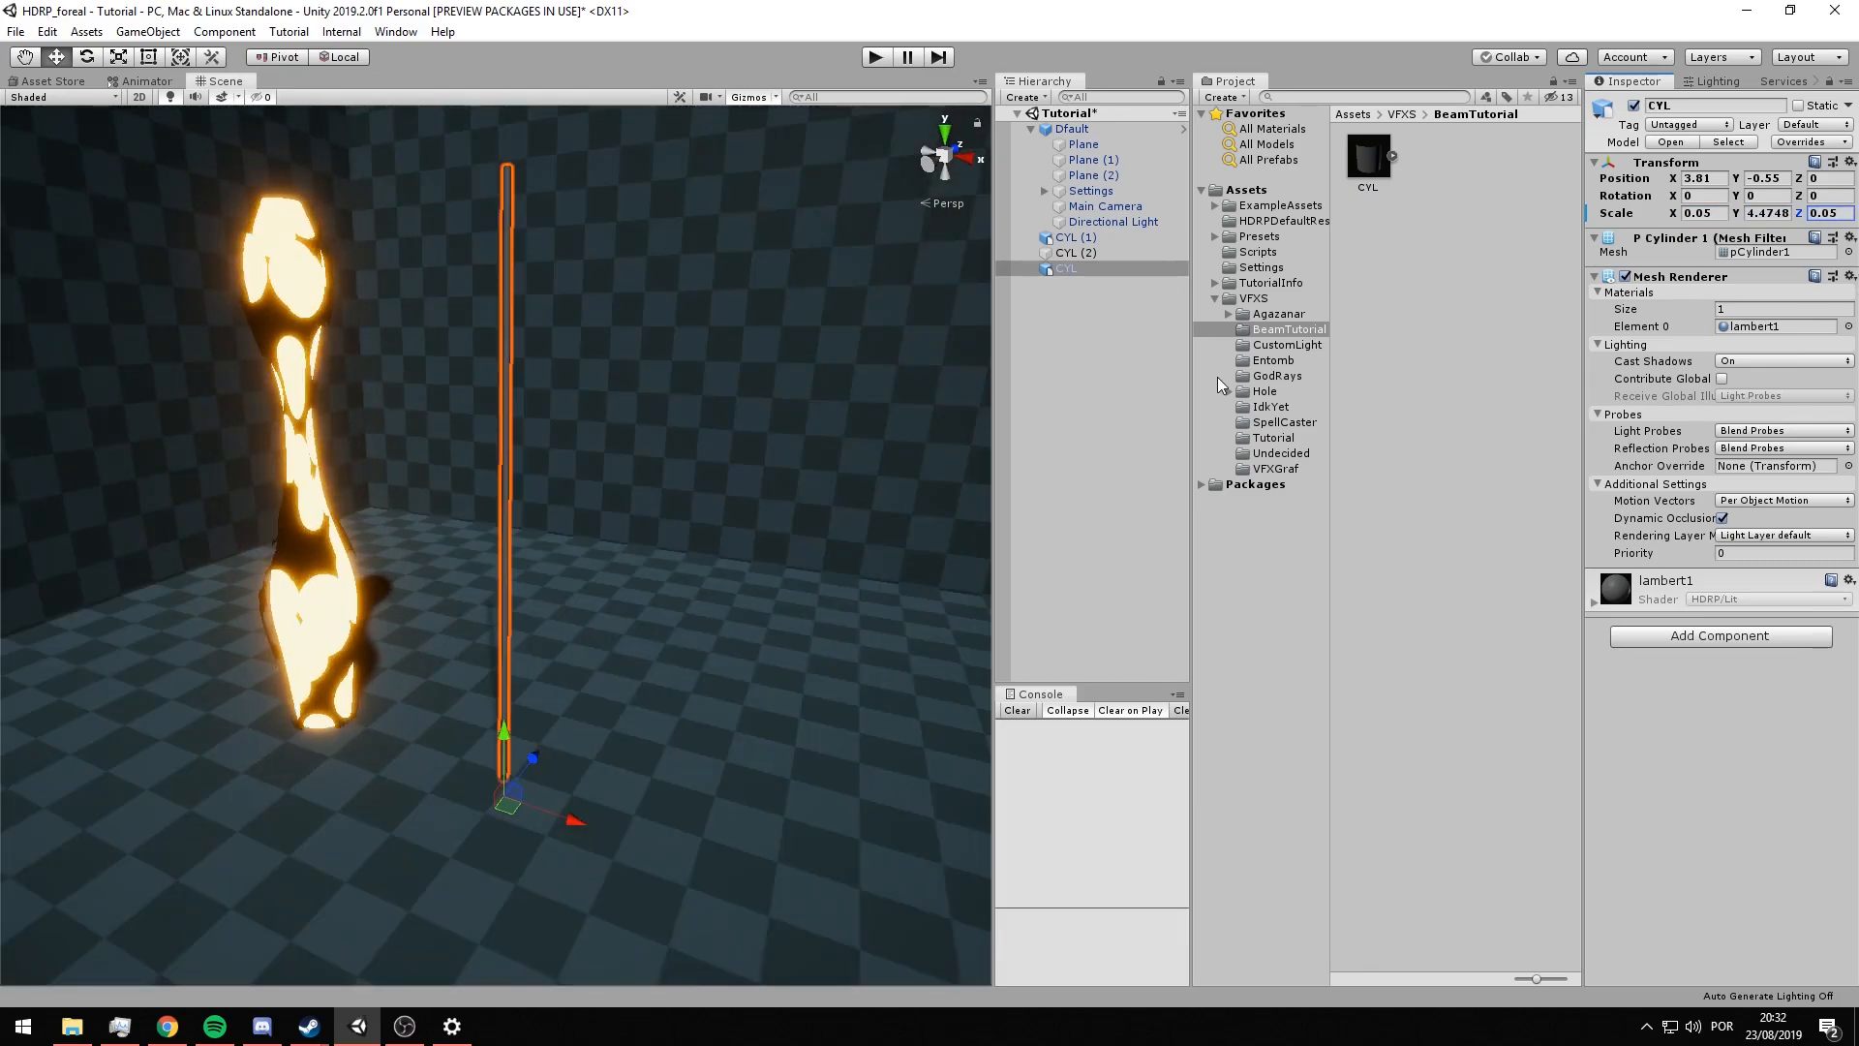
left_click(1099, 393)
left_click_drag(641, 452, 697, 381, "alt")
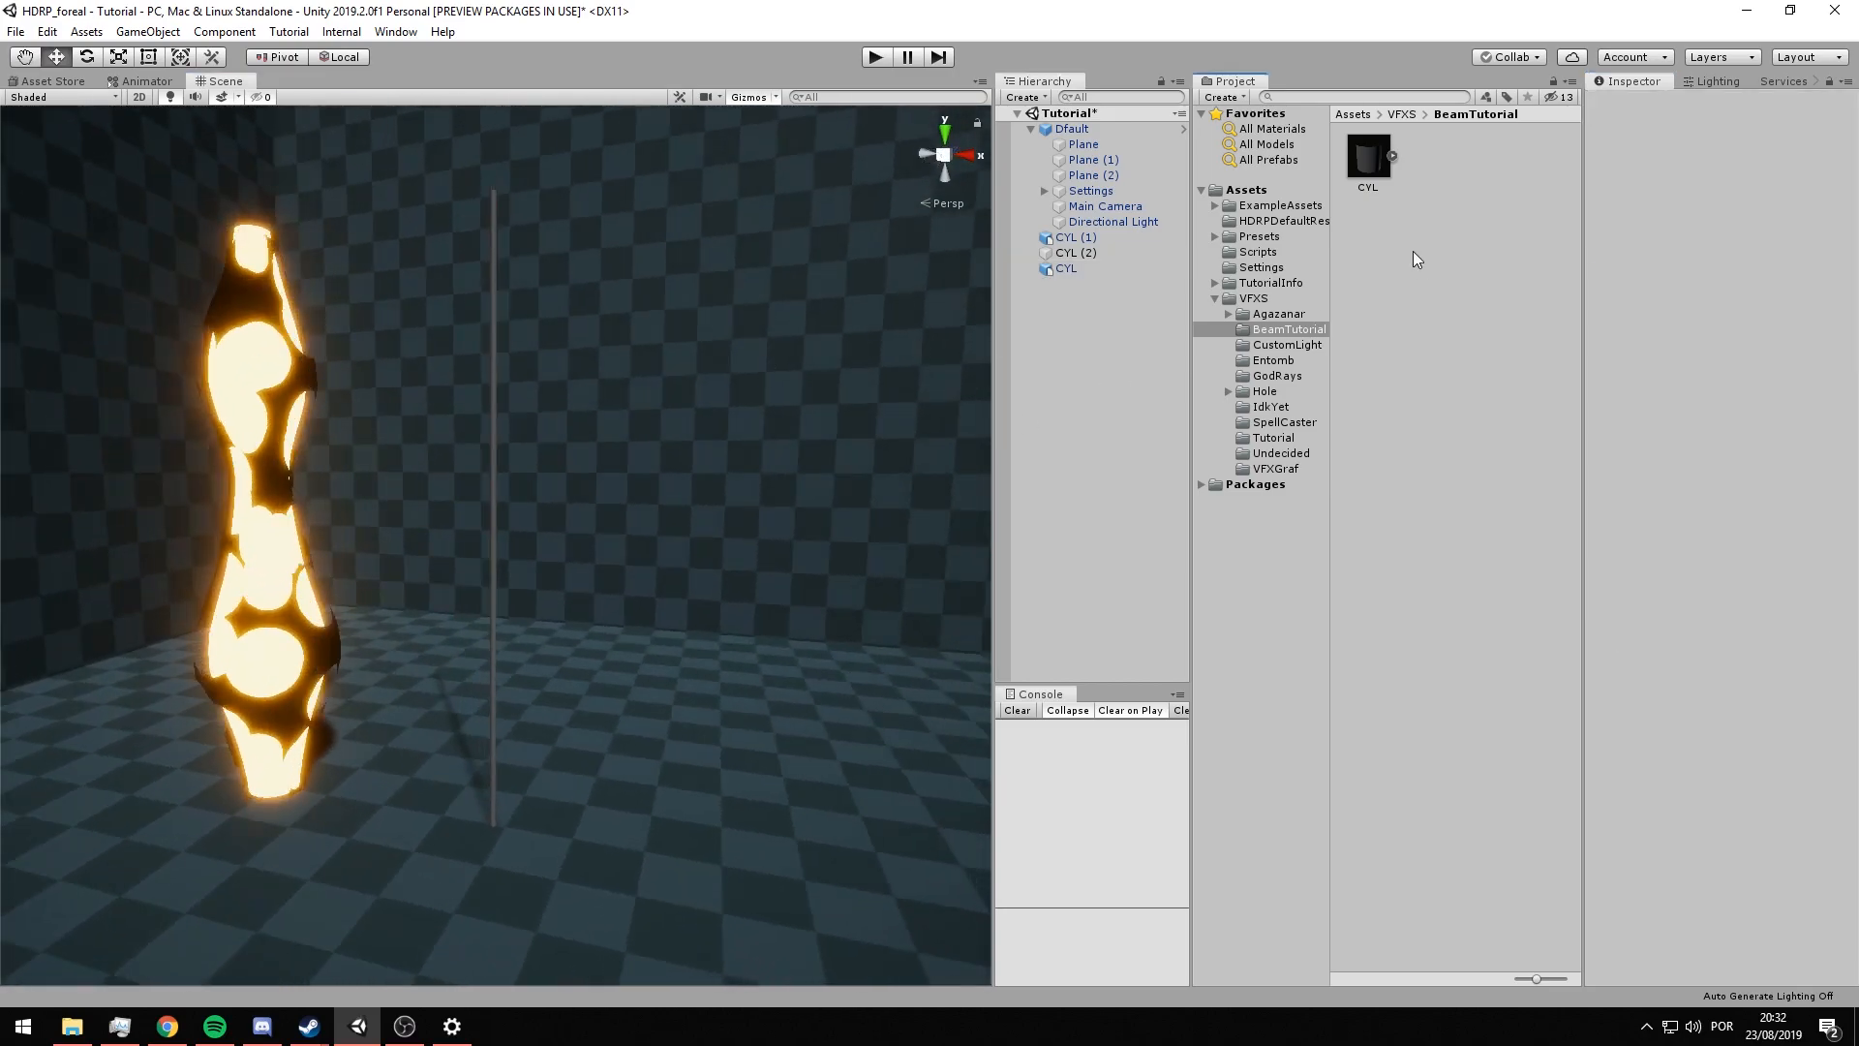
- Create an Unlit Graph shader named BeamInner in the BeamTutorial folder
right_click(1406, 213)
mouse_move(1423, 222)
right_click(1447, 188)
mouse_move(1496, 196)
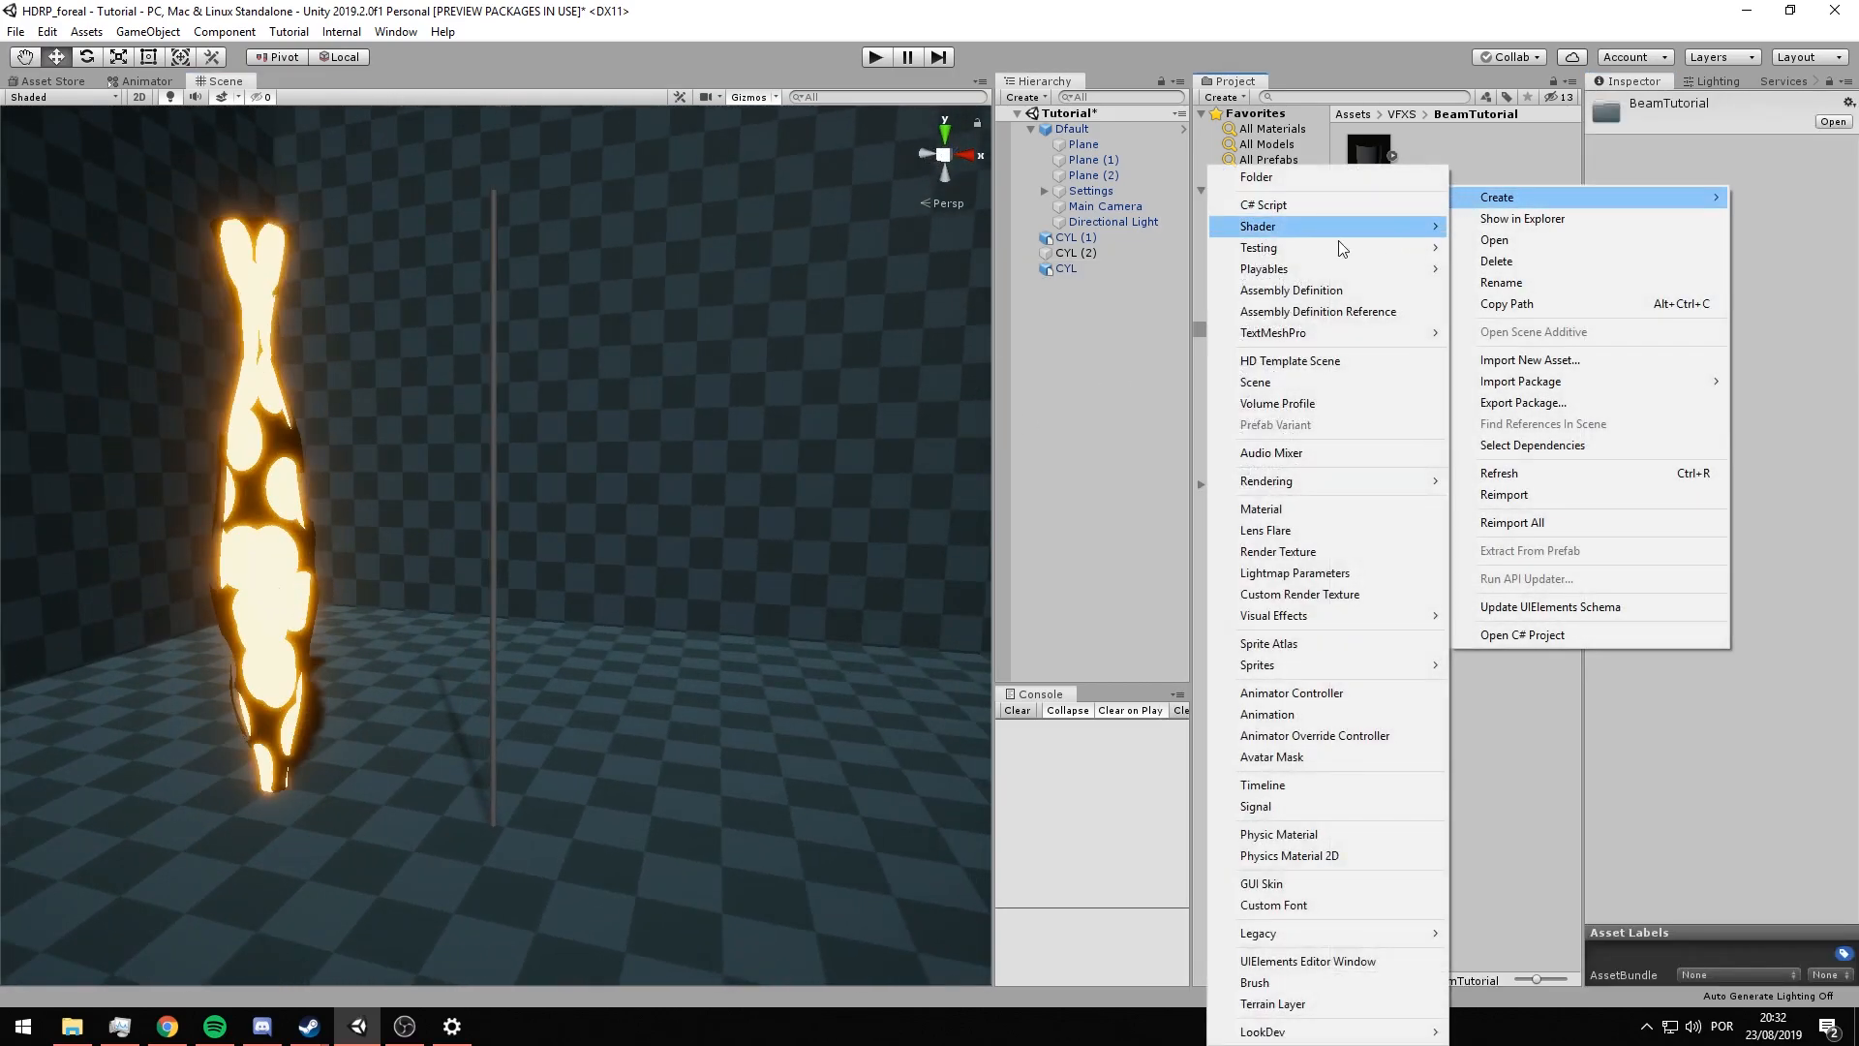
mouse_move(1356, 226)
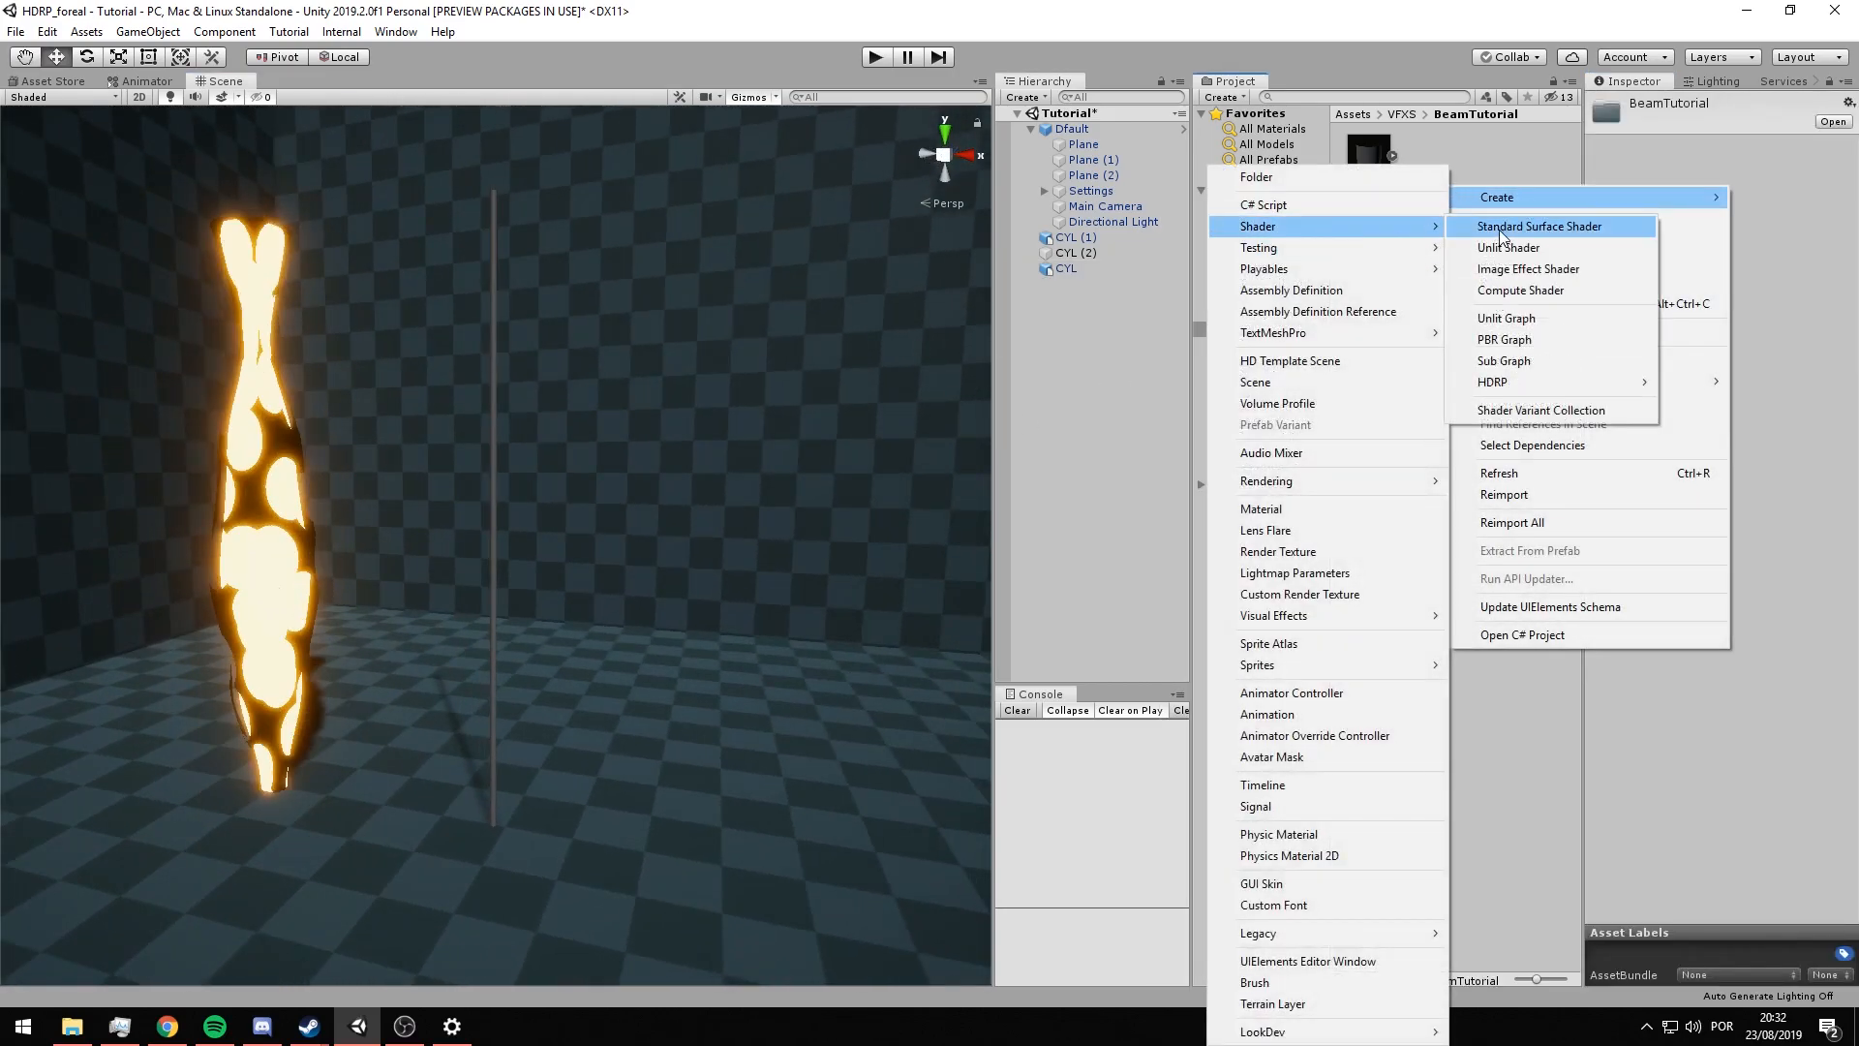
left_click(1507, 317)
key("BackSpace")
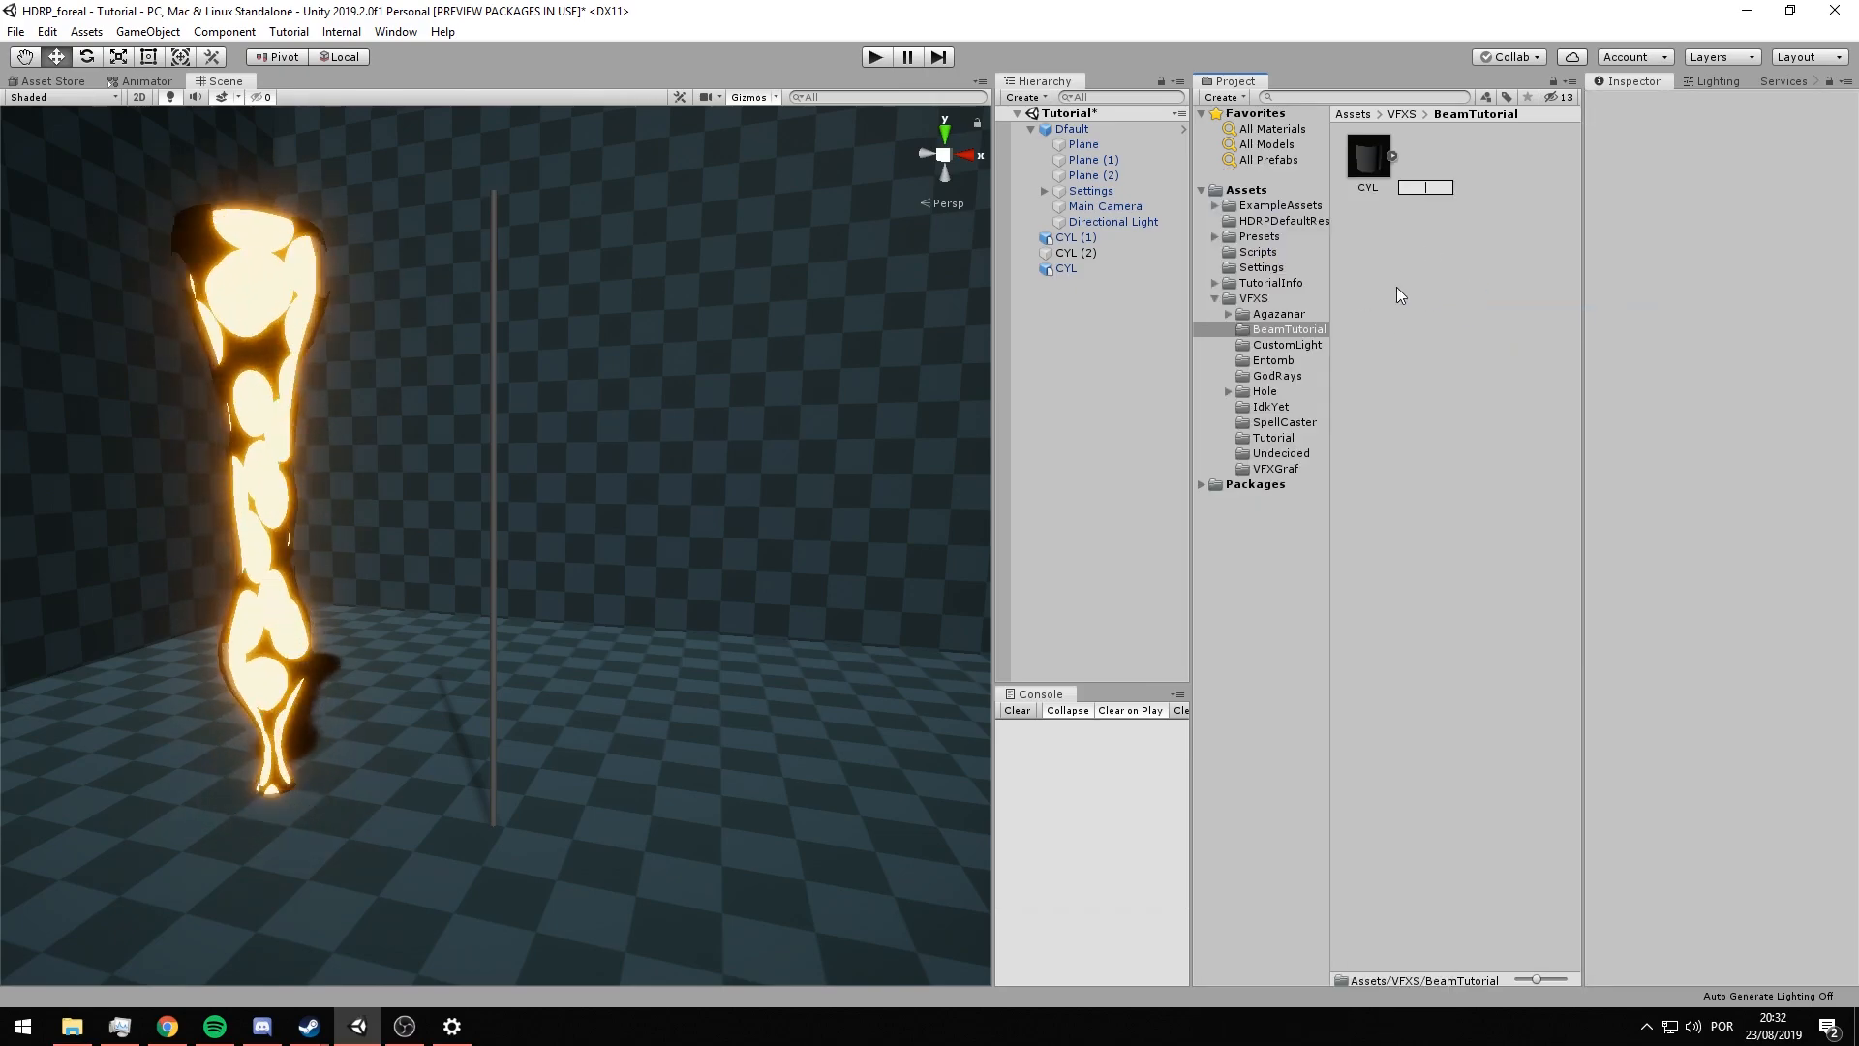
type("BeamInner")
key("Return")
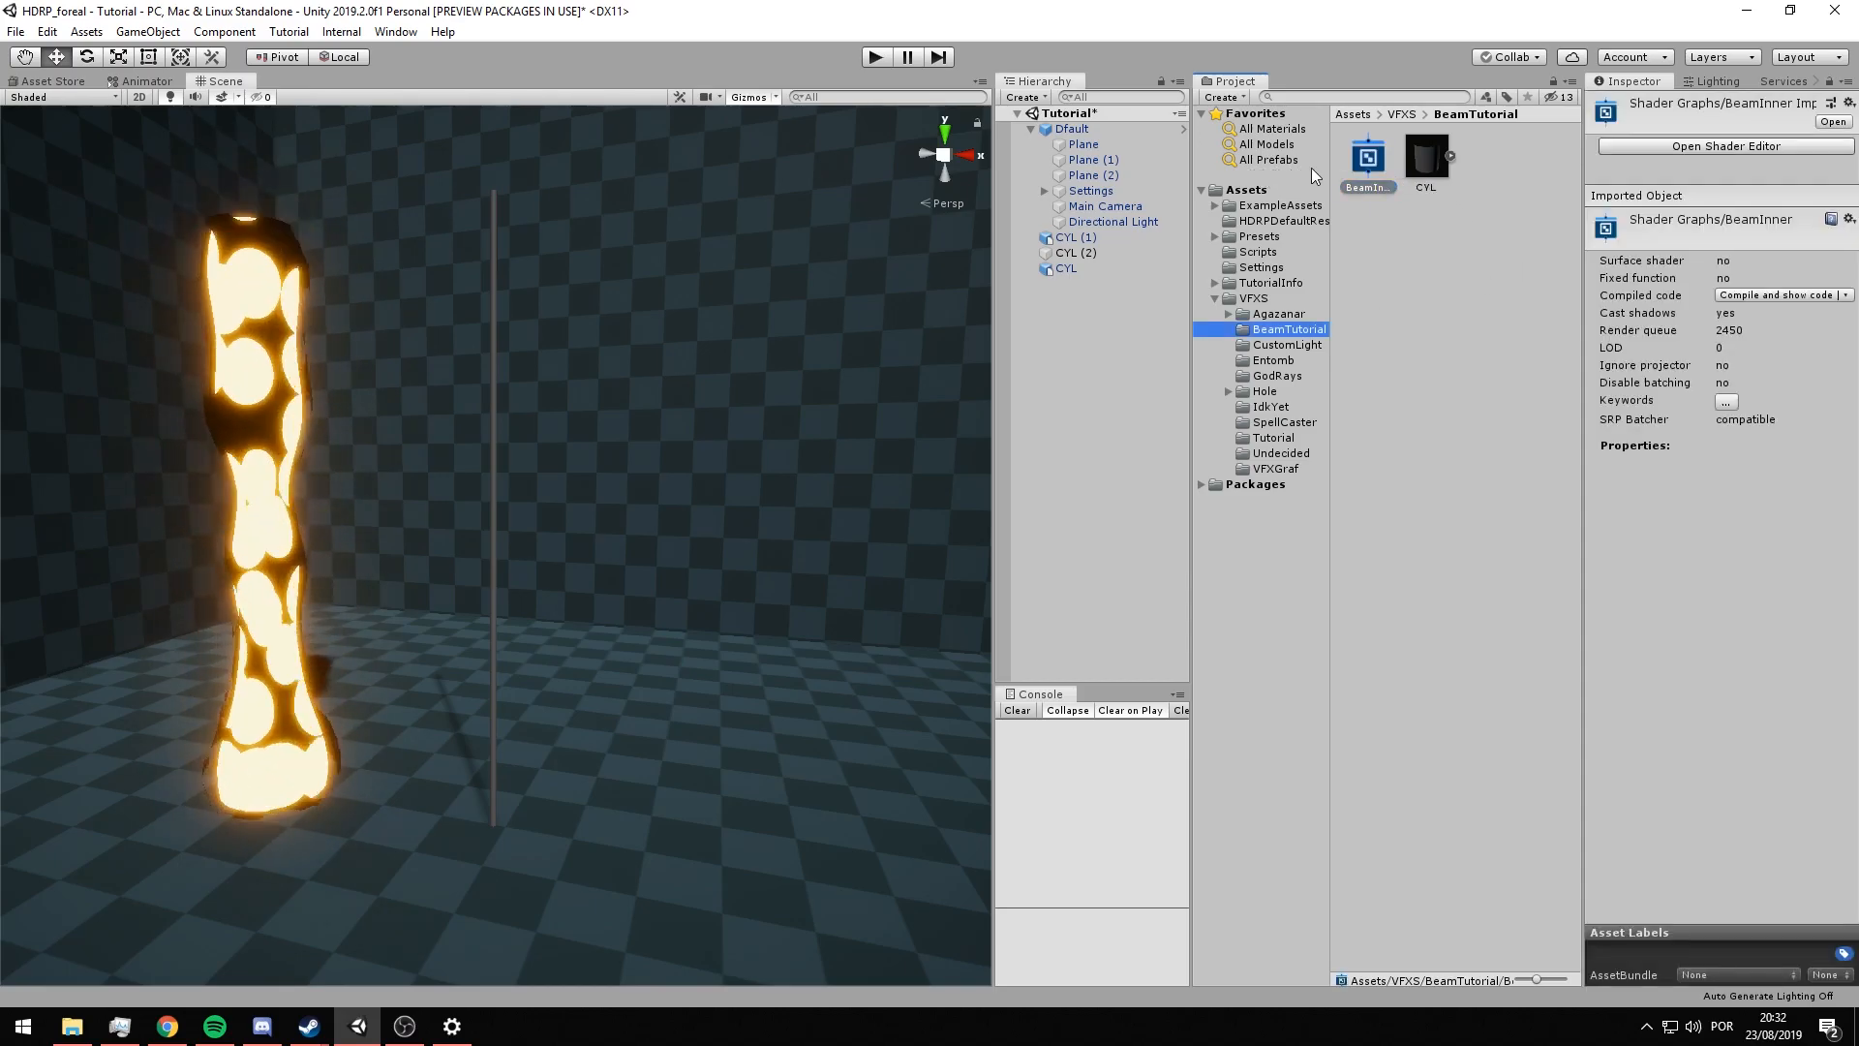
- Create a material named BeamInner from the BeamInner shader and apply it to the thin cylinder
right_click(1367, 150)
mouse_move(1391, 167)
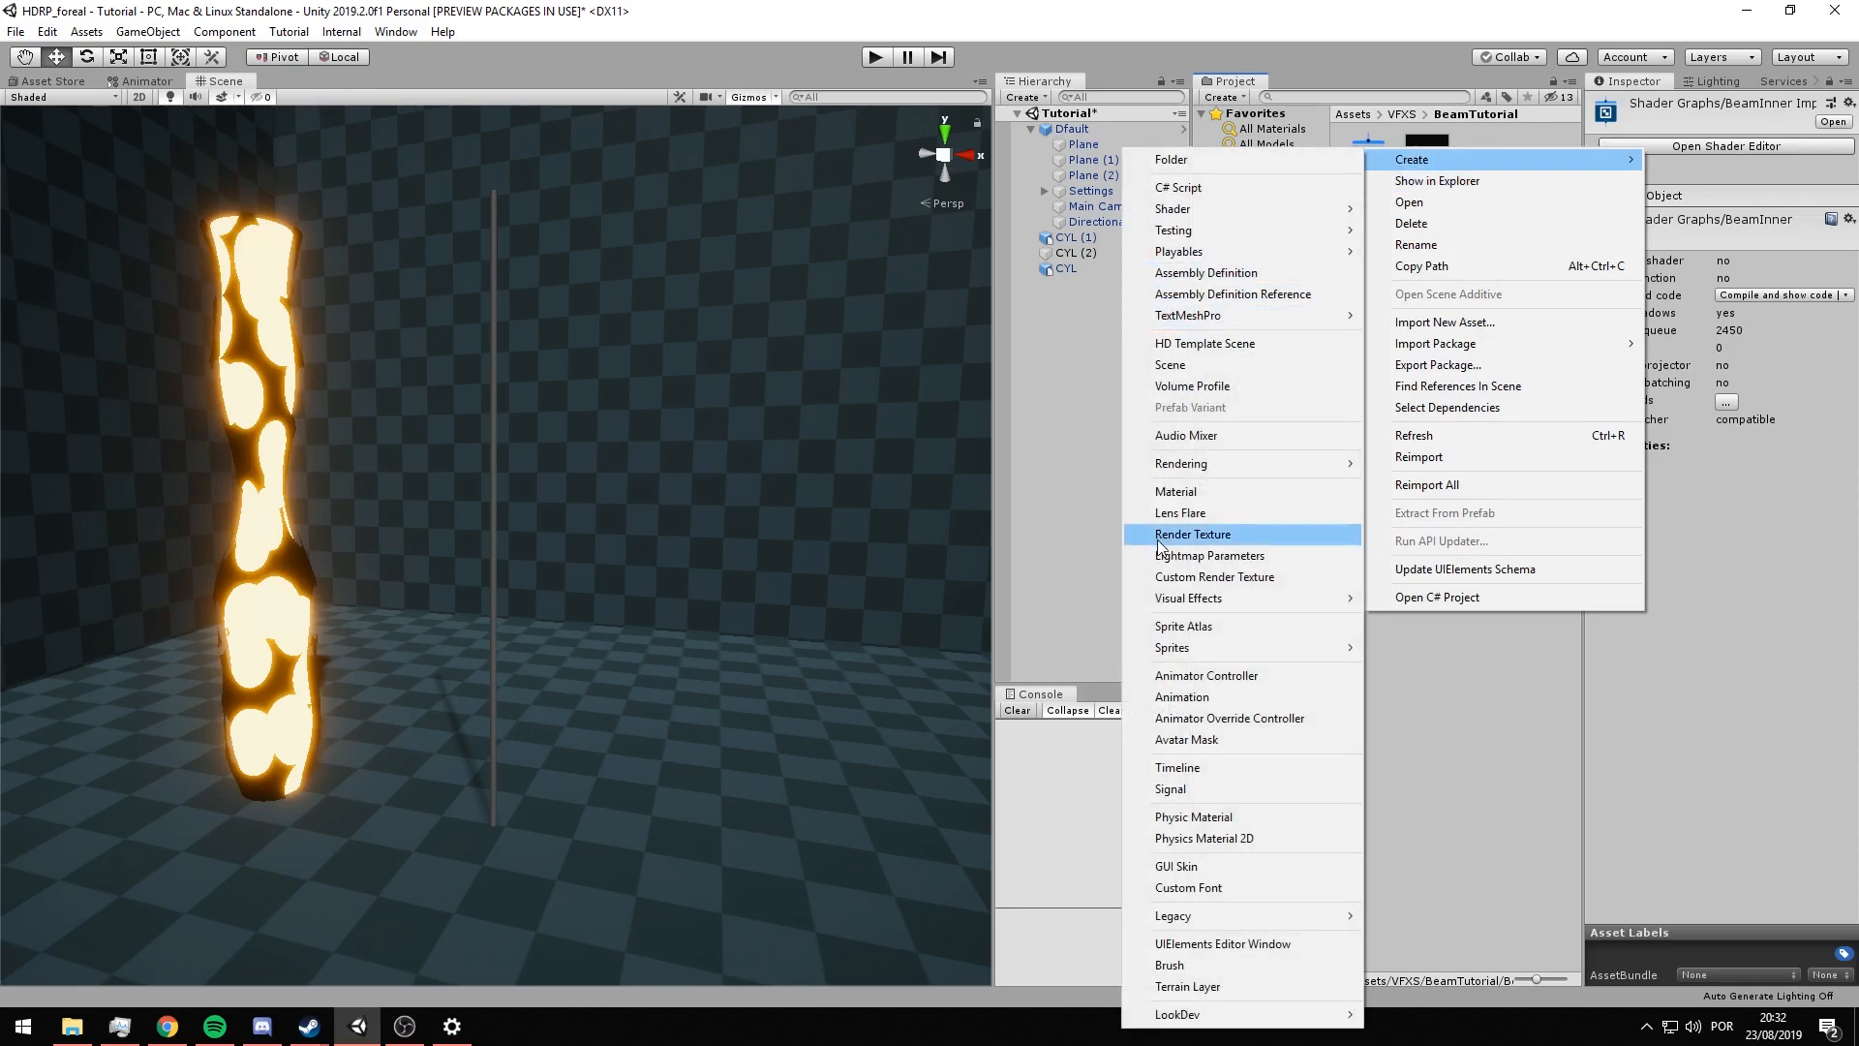
left_click(1176, 491)
type("BeamInner")
key("Return")
left_click_drag(1438, 151, 494, 249)
mouse_move(627, 487)
left_mouse_down("alt")
mouse_move(661, 456)
mouse_move(620, 497)
left_mouse_up("alt")
left_click(1381, 247)
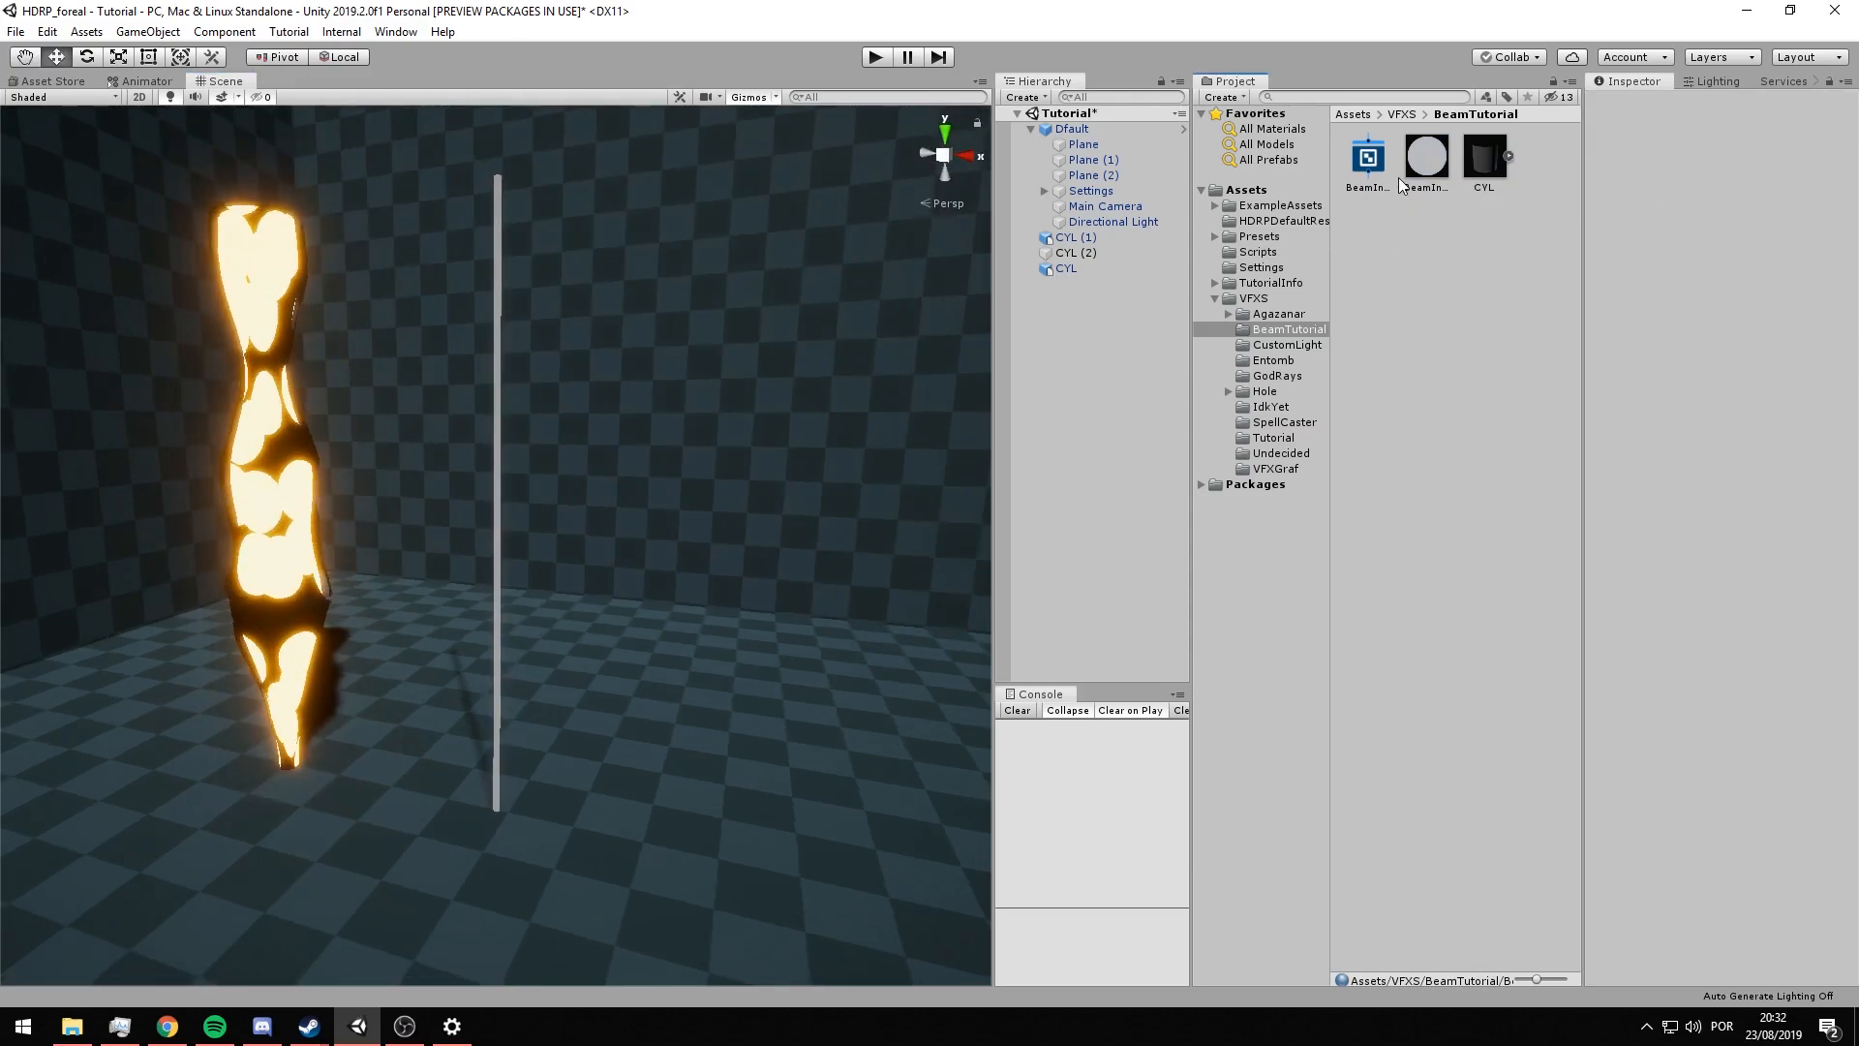
- Open the BeamInner shader graph and make room for nodes ahead of the Unlit Master node
double_click(1363, 163)
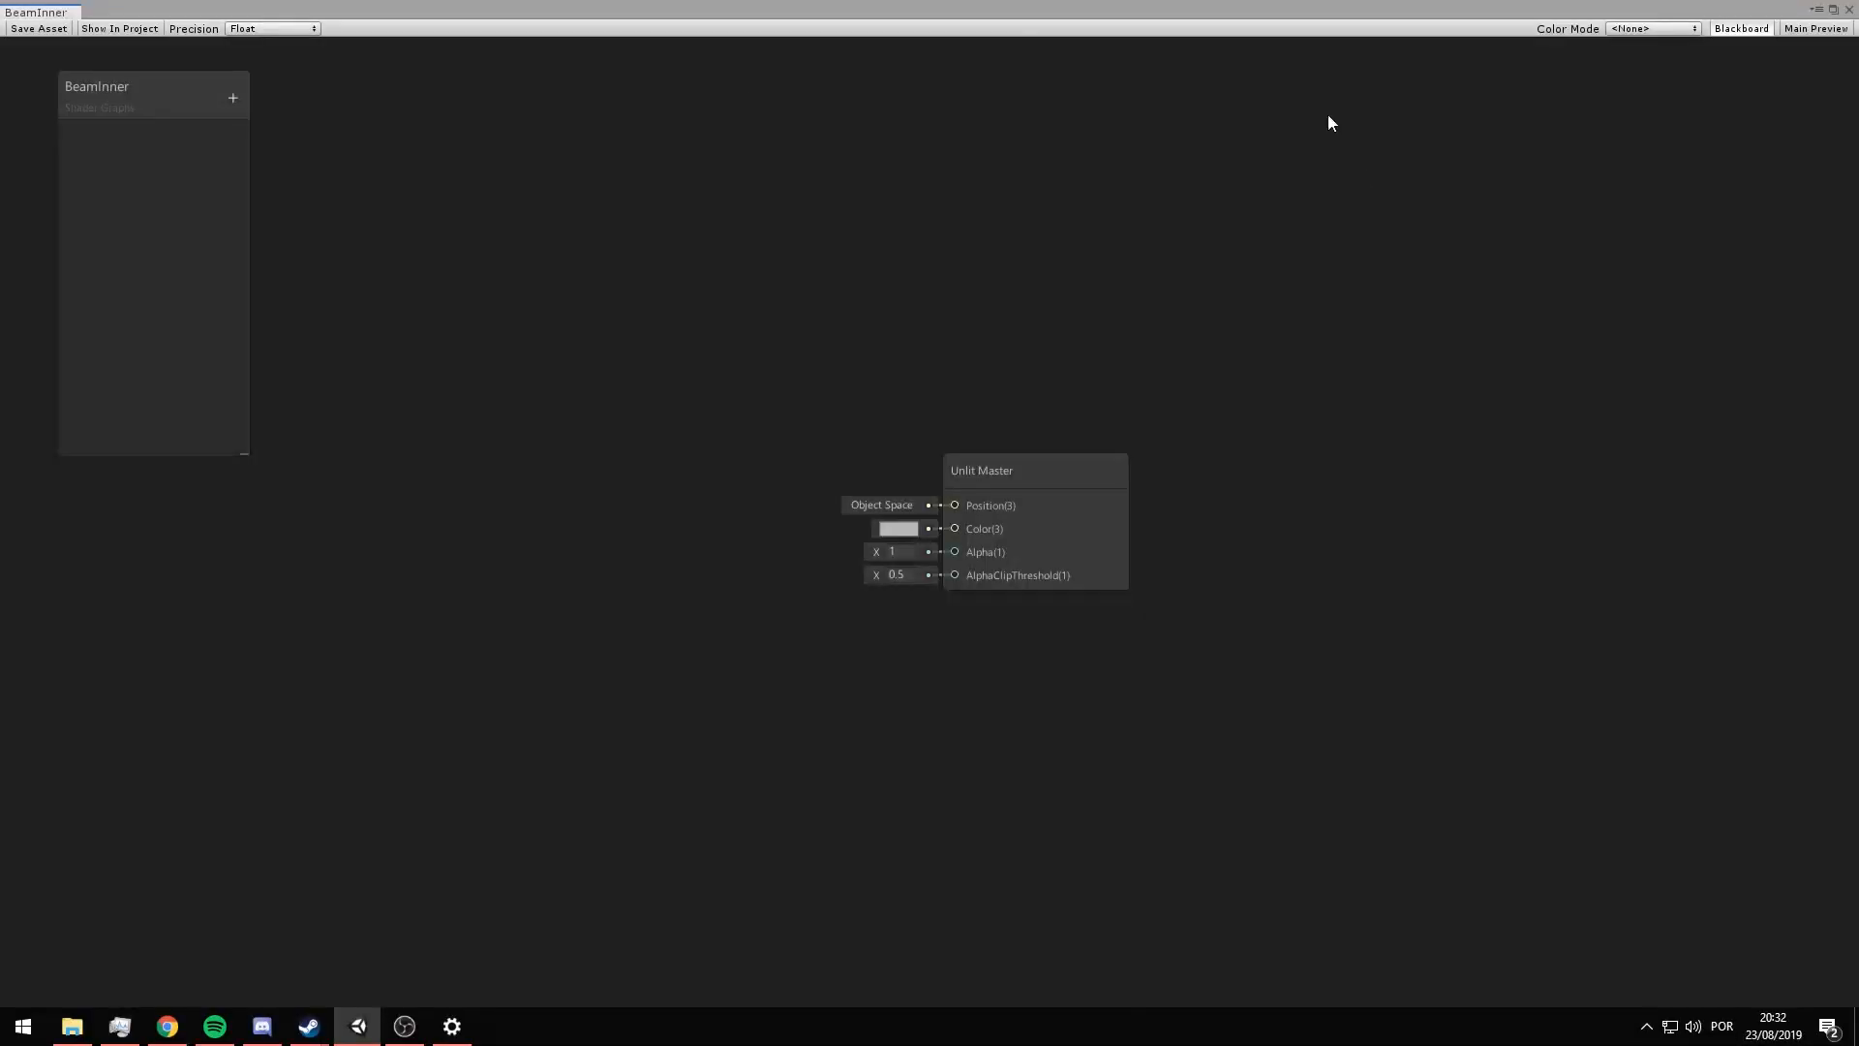
middle_click_drag(745, 338, 1150, 331)
scroll(1150, 351, "down", 1)
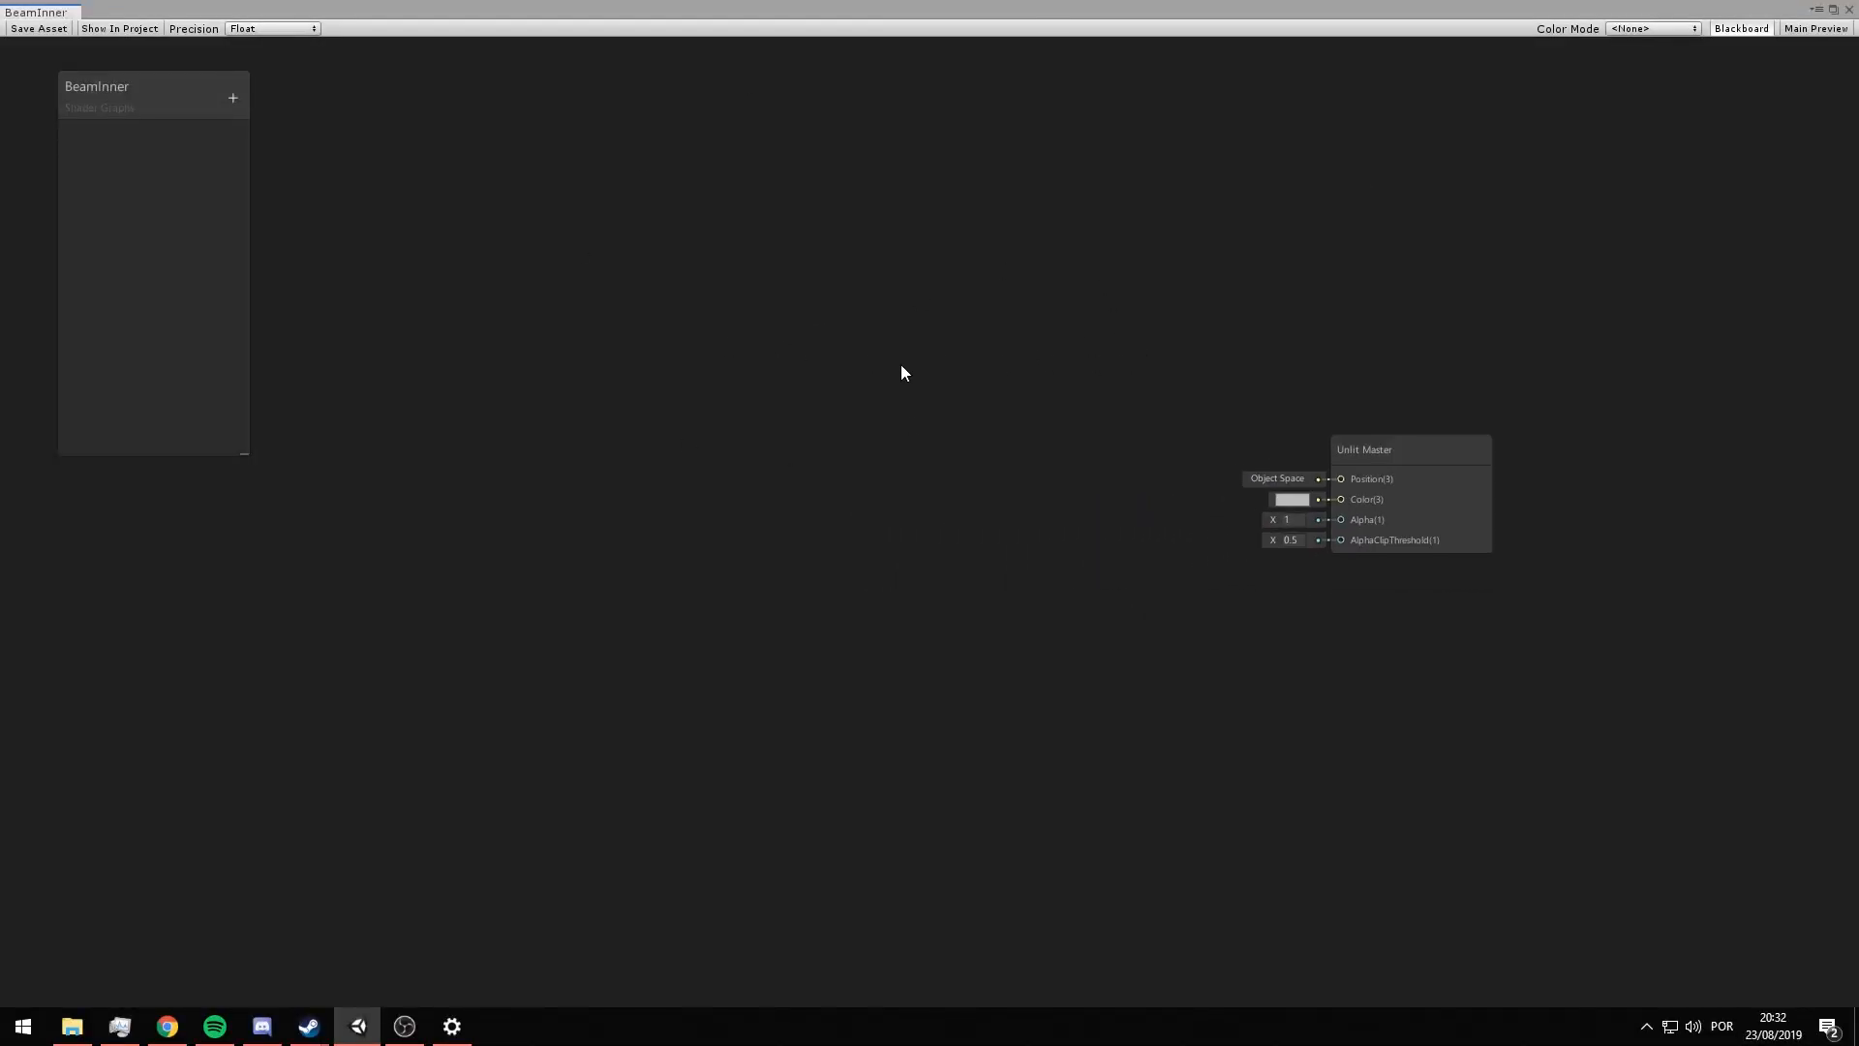
middle_click_drag(901, 364, 972, 372)
middle_click_drag(818, 394, 837, 443)
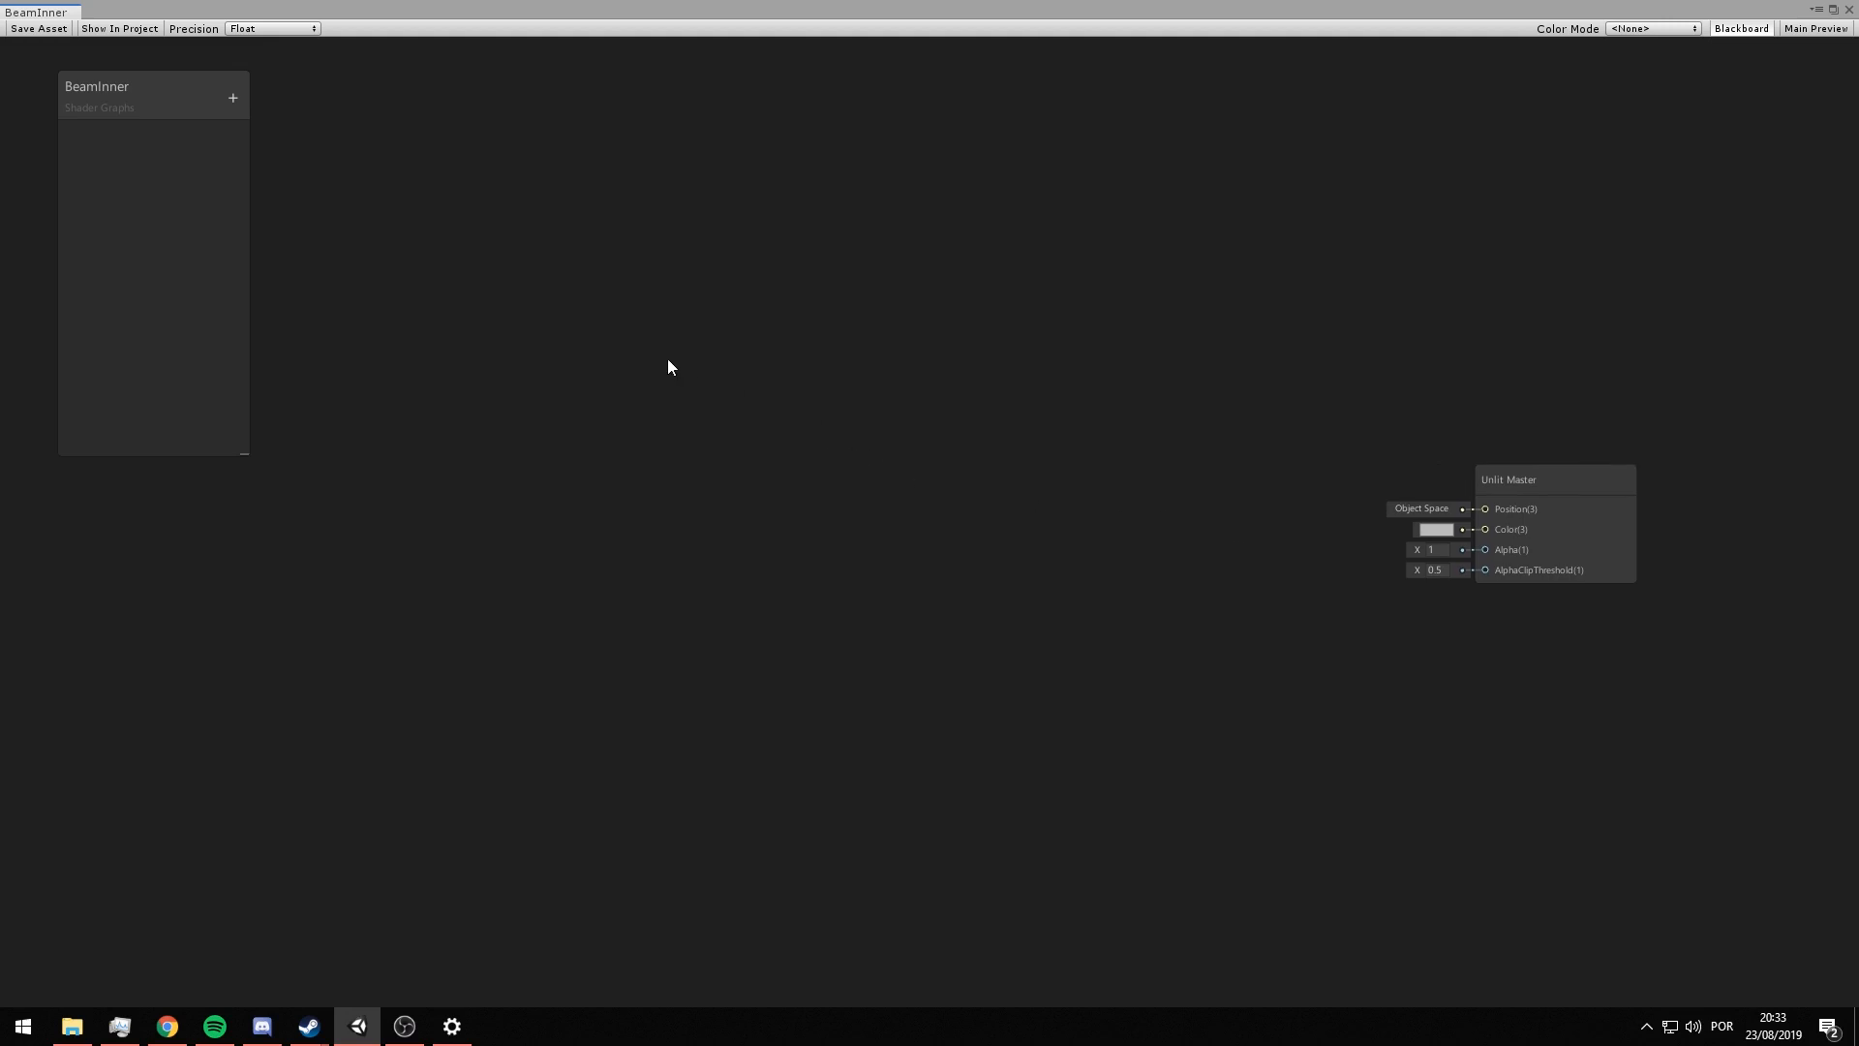
- Add a Gradient Noise node to the graph, ahead of the Unlit Master node
right_click(459, 255)
left_click(480, 263)
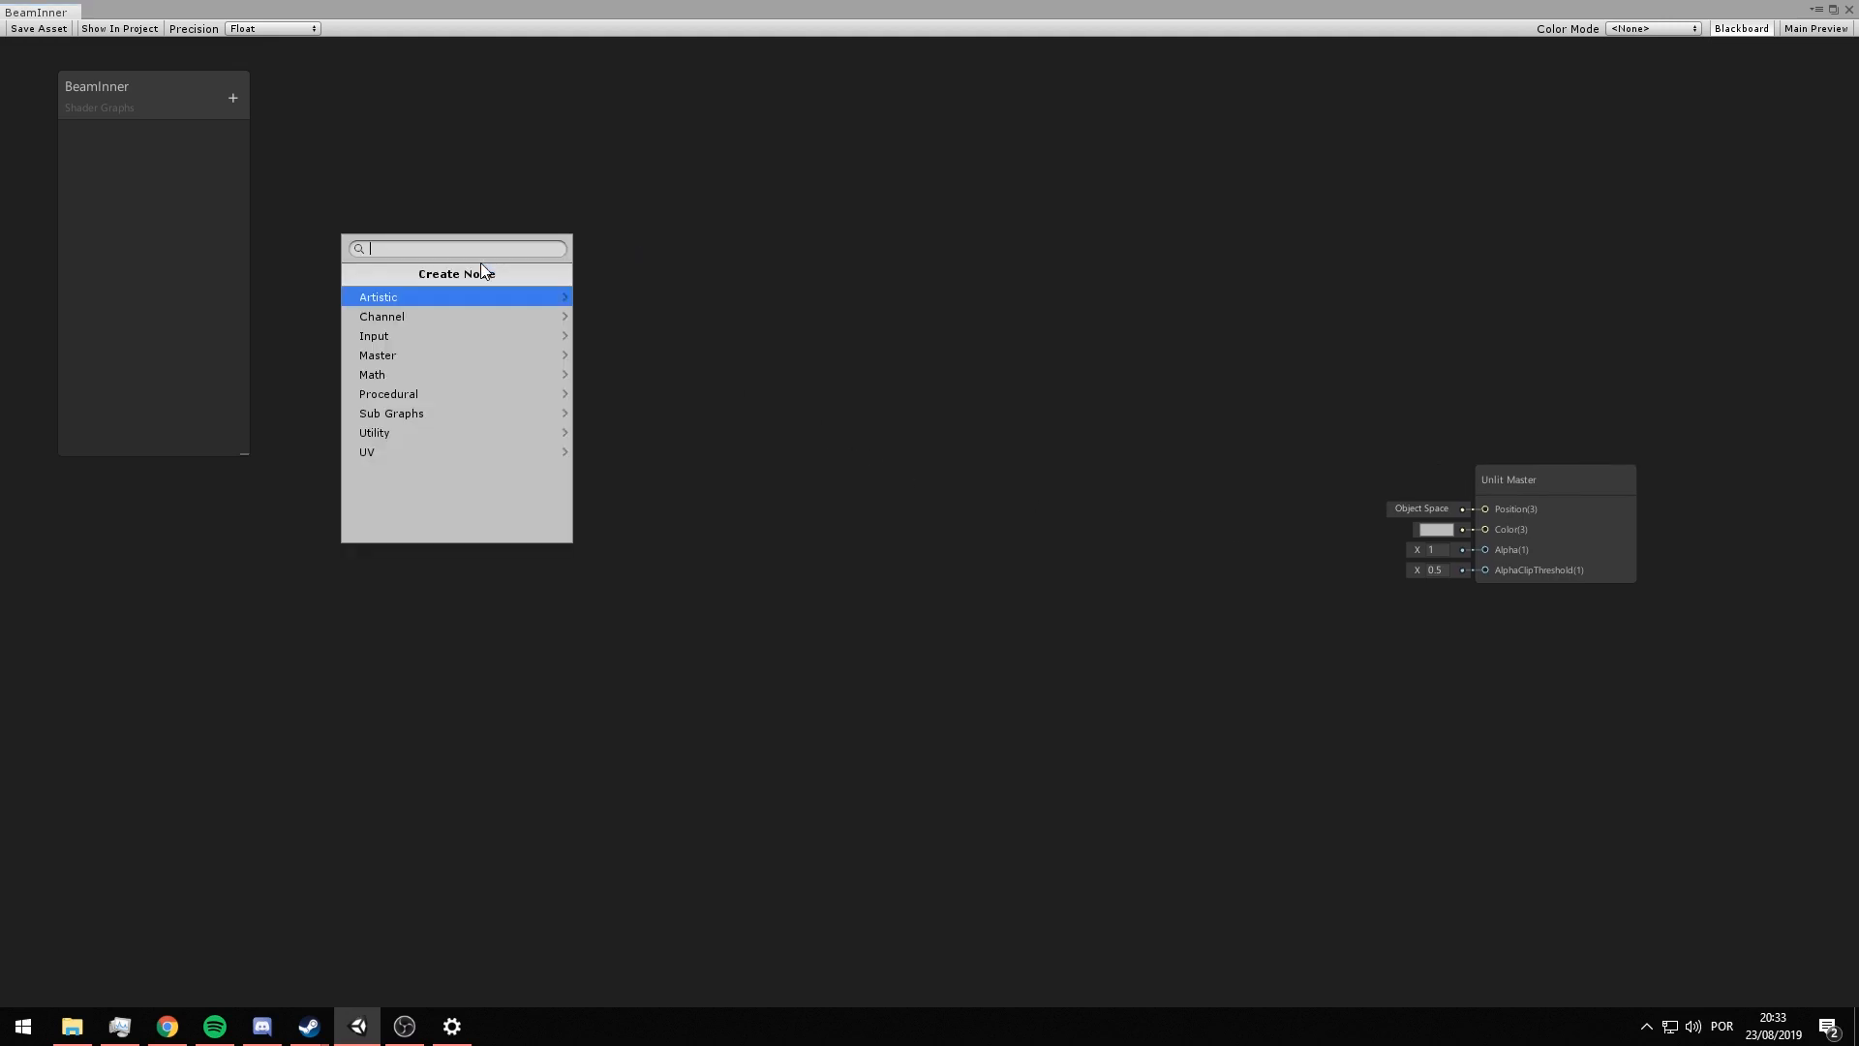
type("gra")
key("Down")
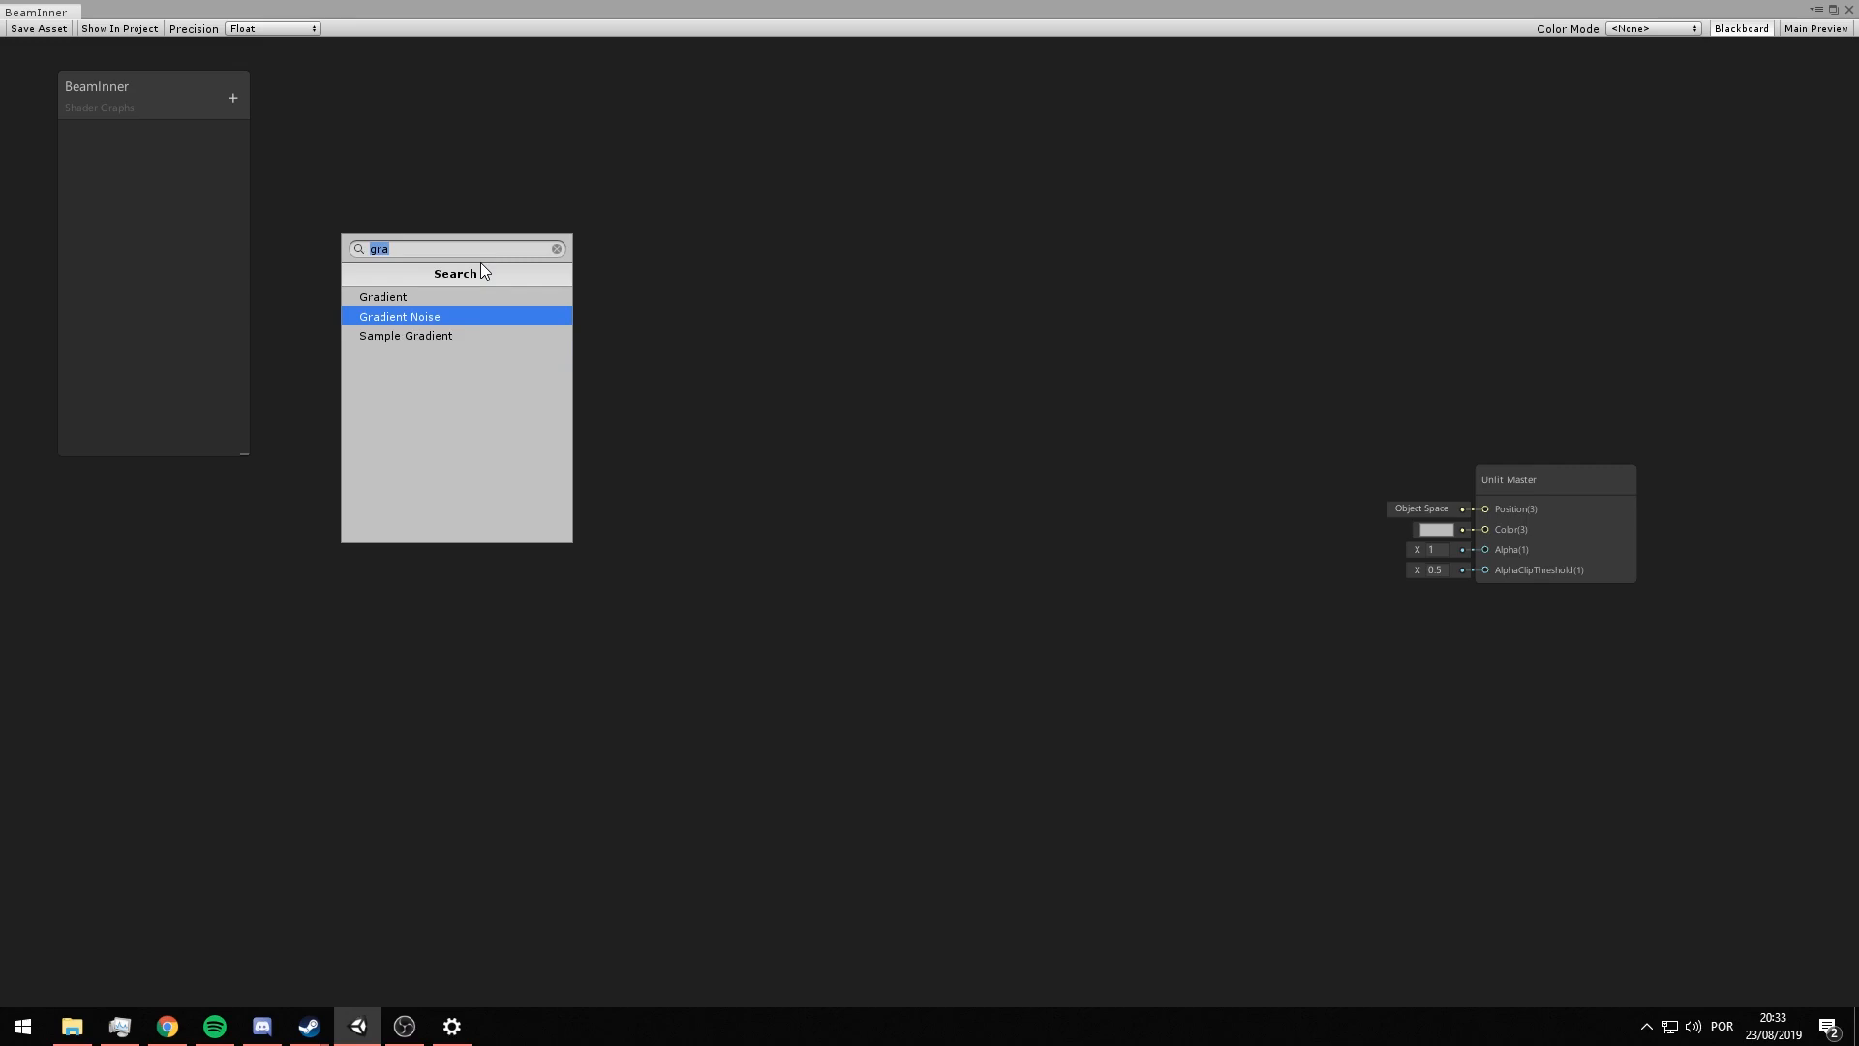
key("Return")
left_click_drag(480, 269, 598, 345)
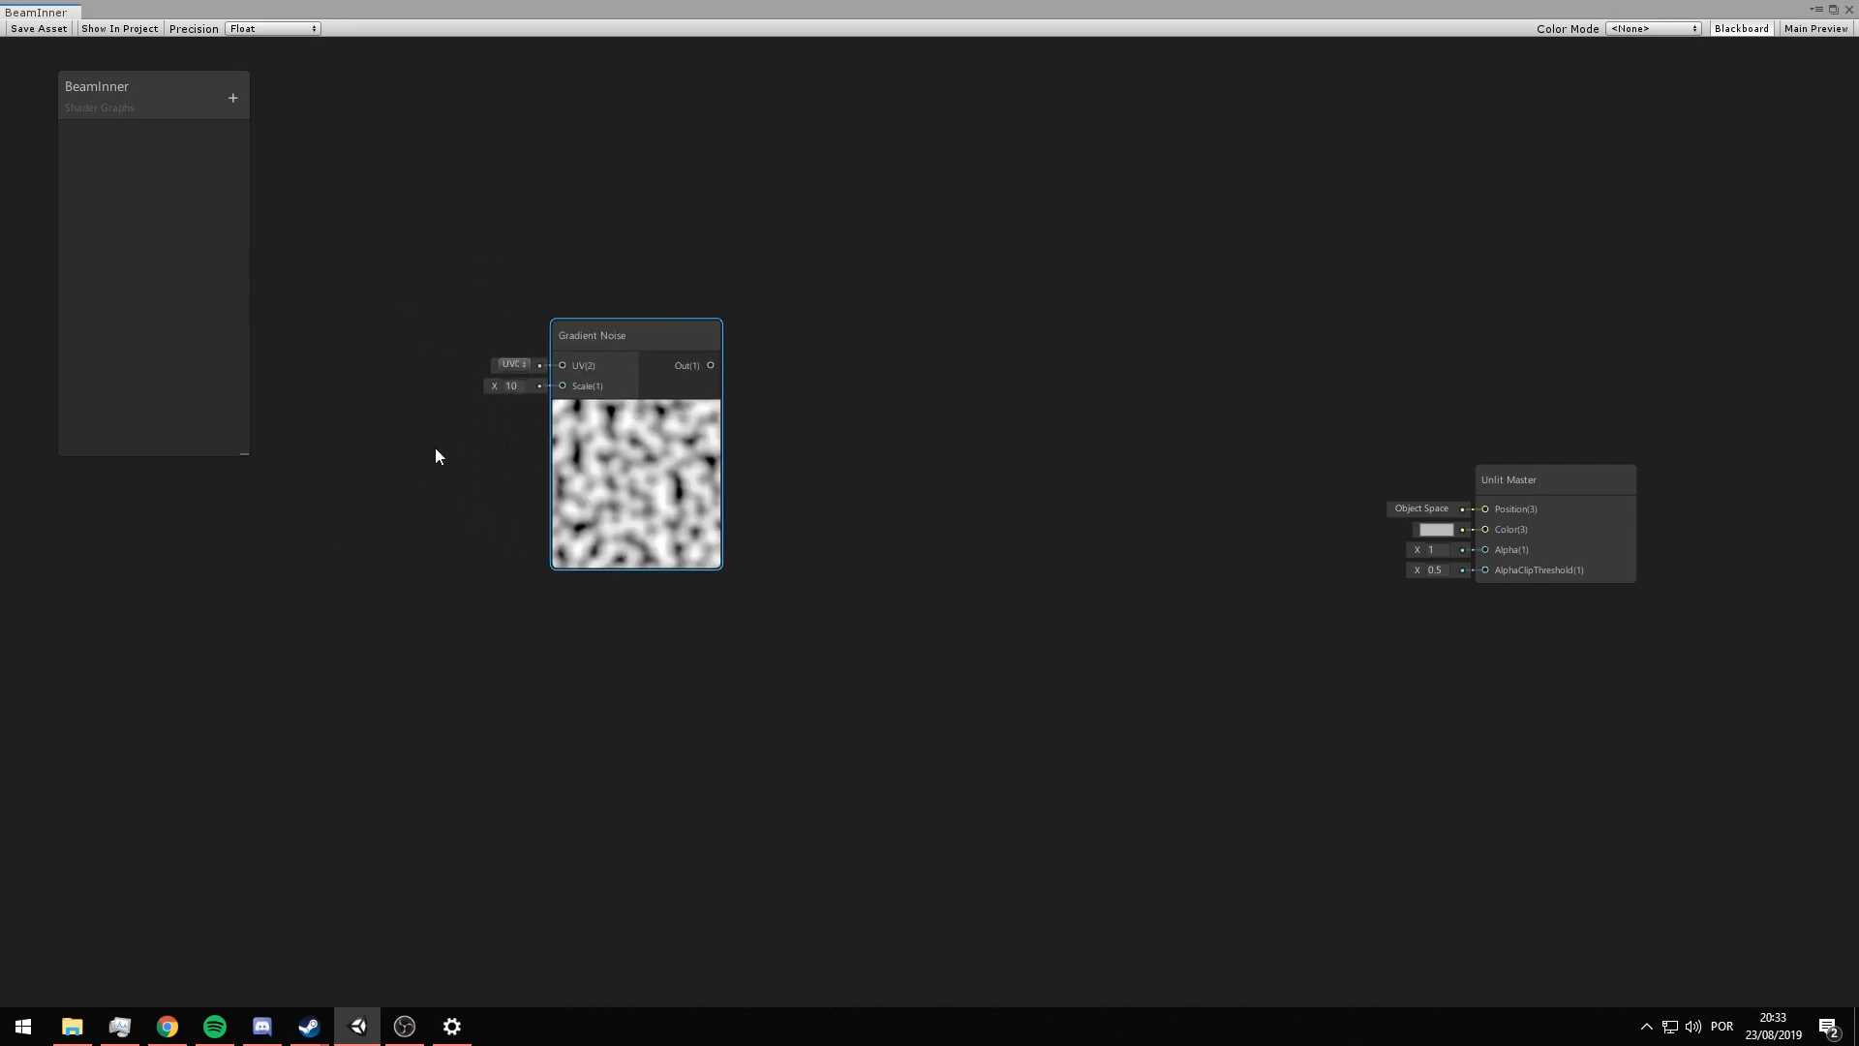
- Set the Gradient Noise node's scale to 1, after trying 2
left_click(510, 385)
type("2")
middle_click_drag(343, 421, 459, 428)
left_click(633, 393)
type("1")
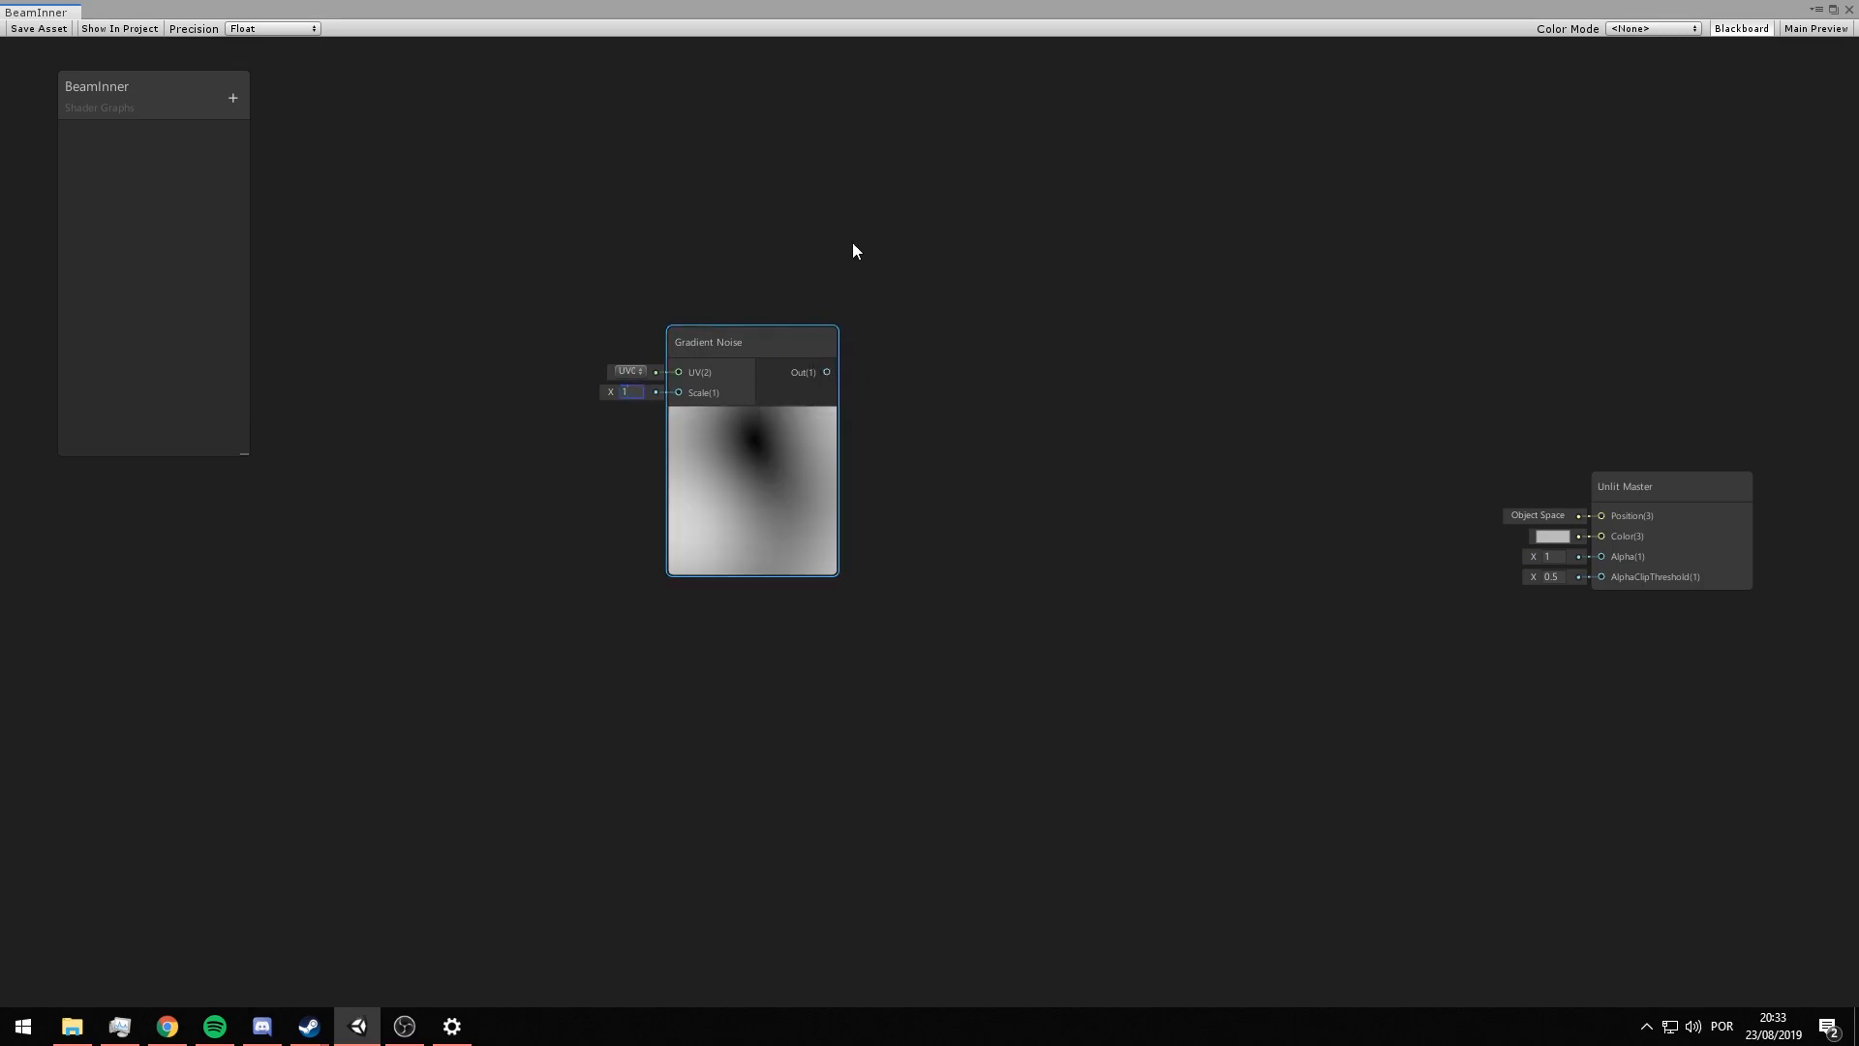
- Add a Position node well ahead of the Gradient Noise node and set its space to Object
middle_click_drag(610, 396, 910, 398)
right_click(434, 344)
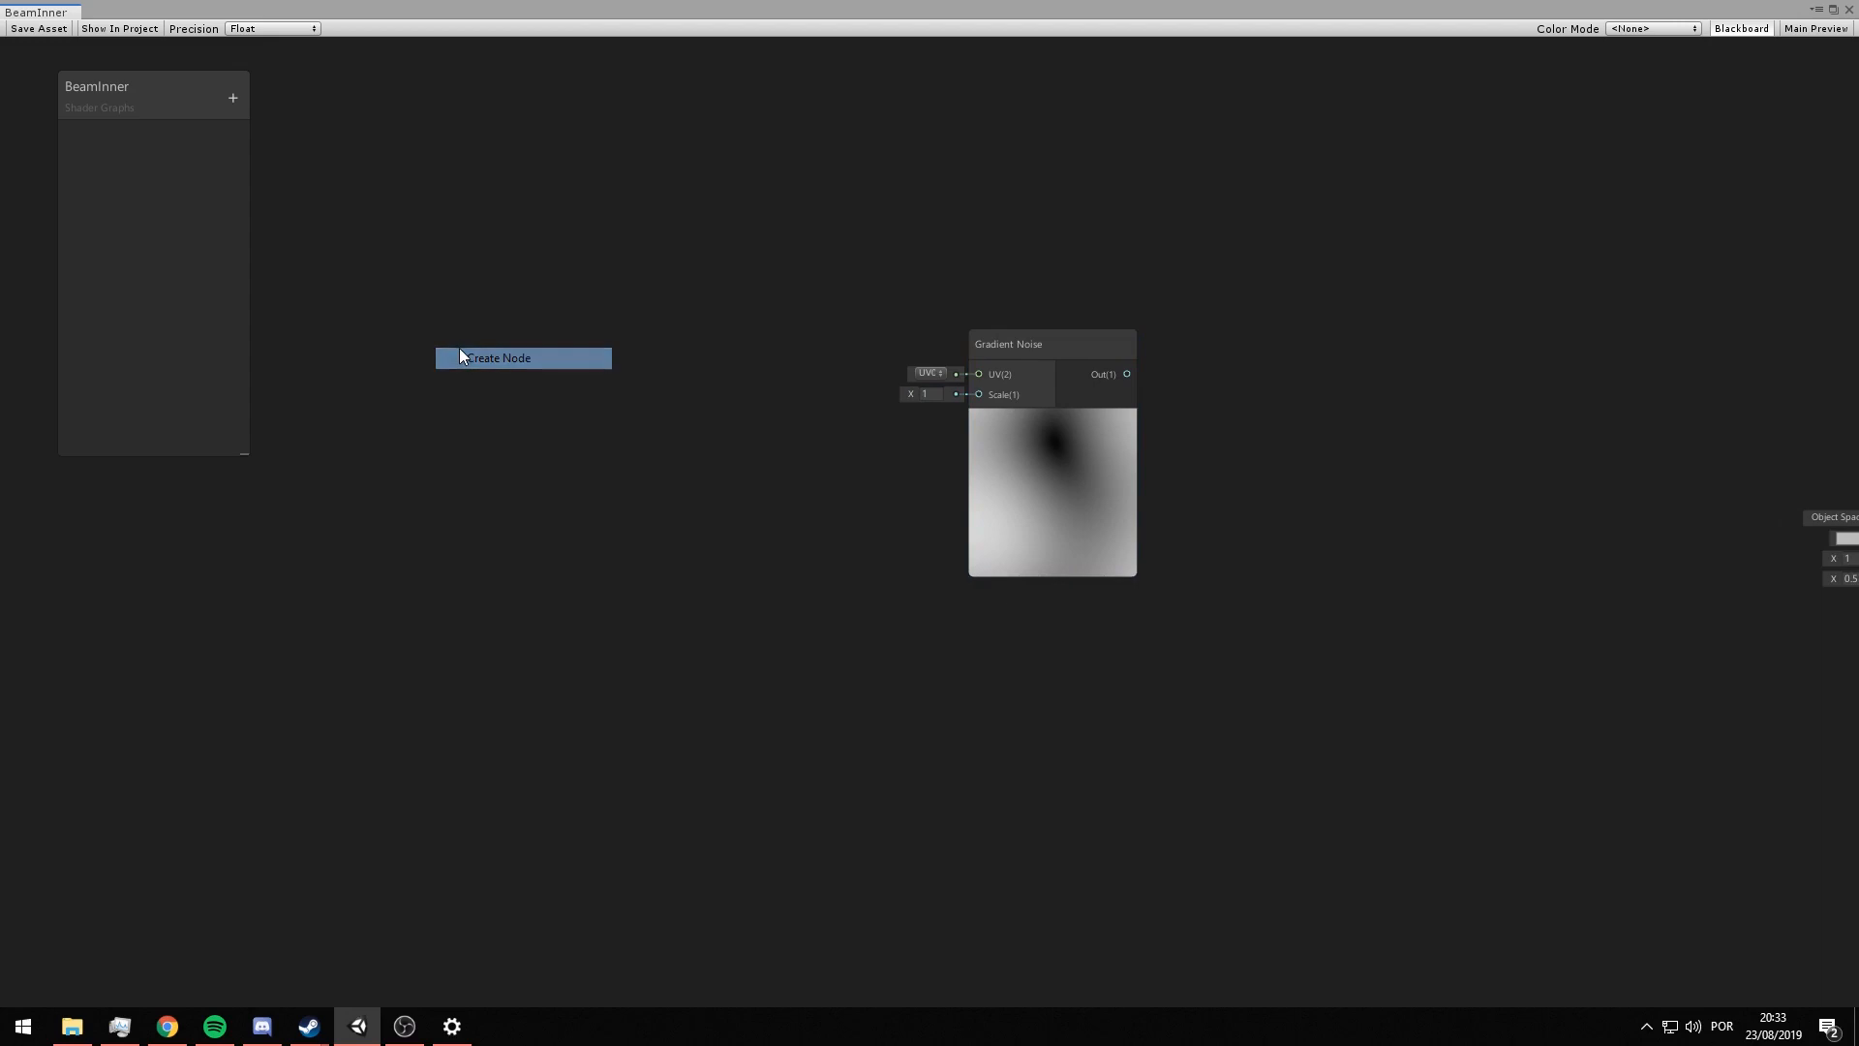
left_click(460, 348)
type("posi")
key("Return")
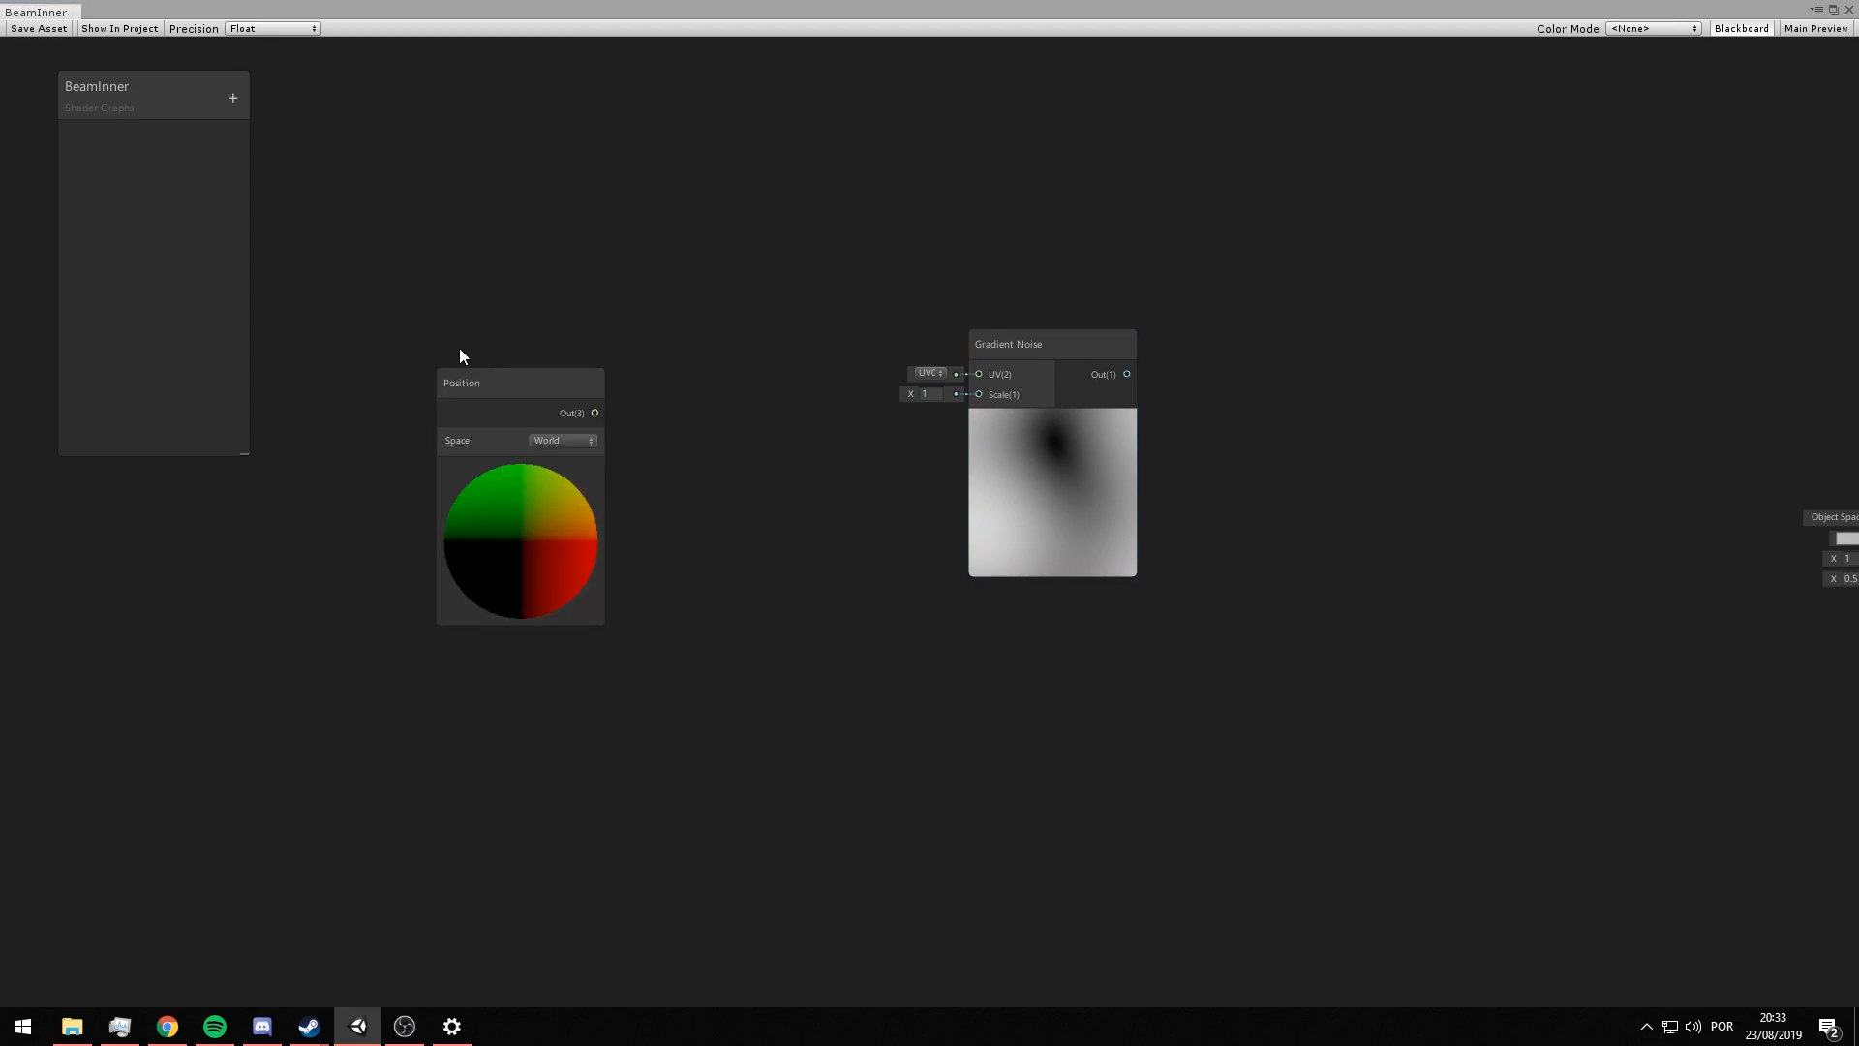
left_click_drag(490, 374, 357, 298)
left_click(445, 364)
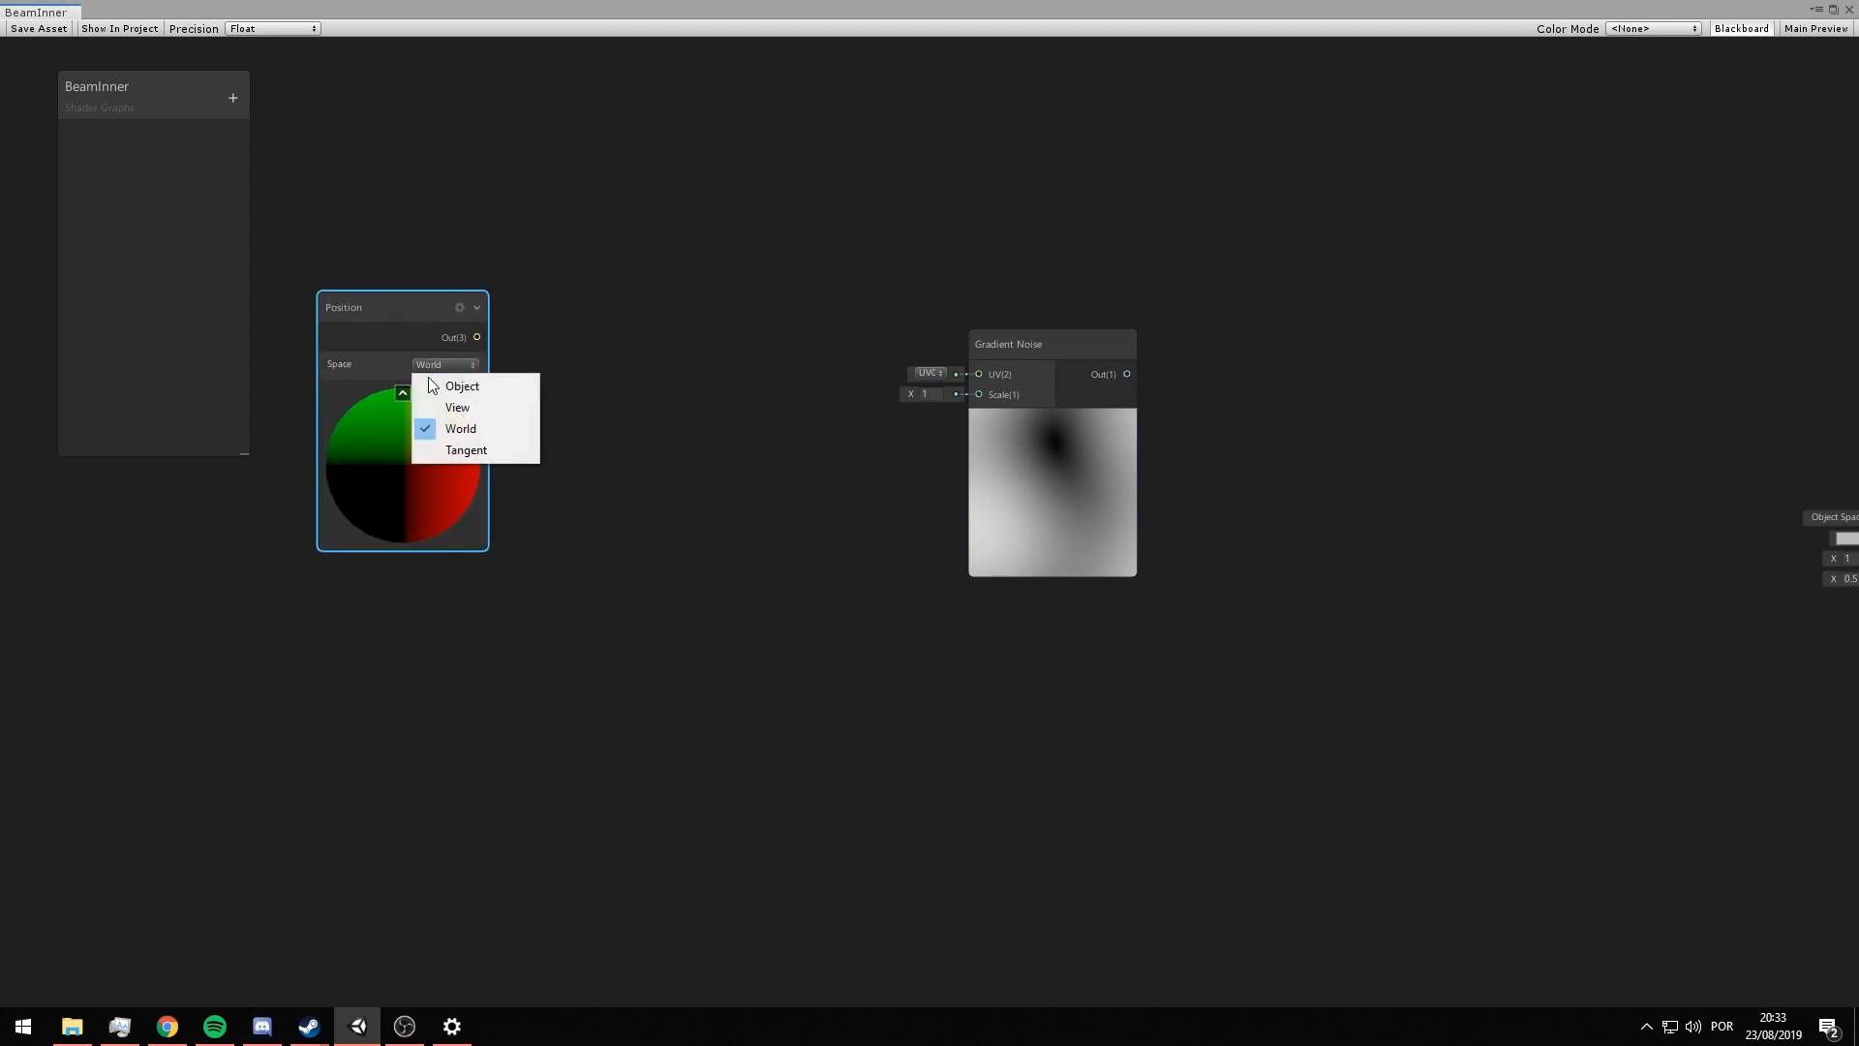
left_click(438, 383)
- Add a Split node fed by the Position node's output
scroll(414, 338, "up", 1)
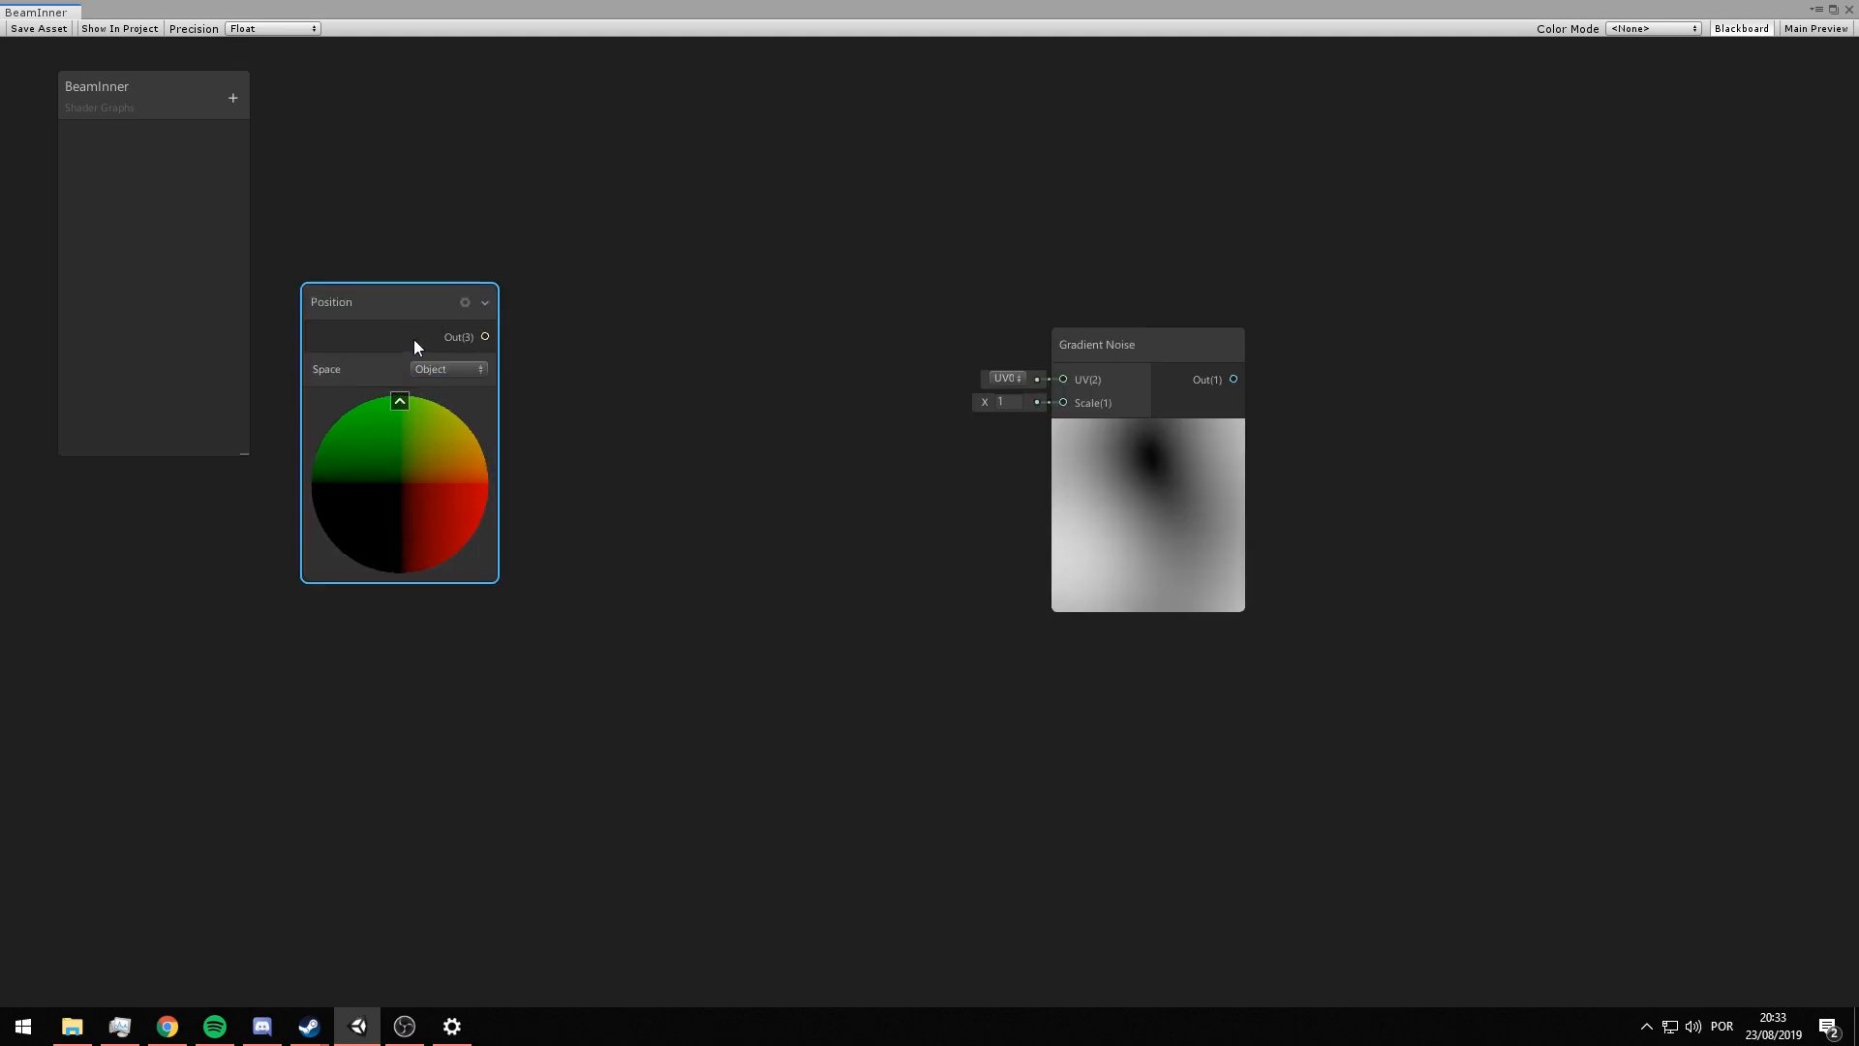
middle_click_drag(534, 376, 543, 427)
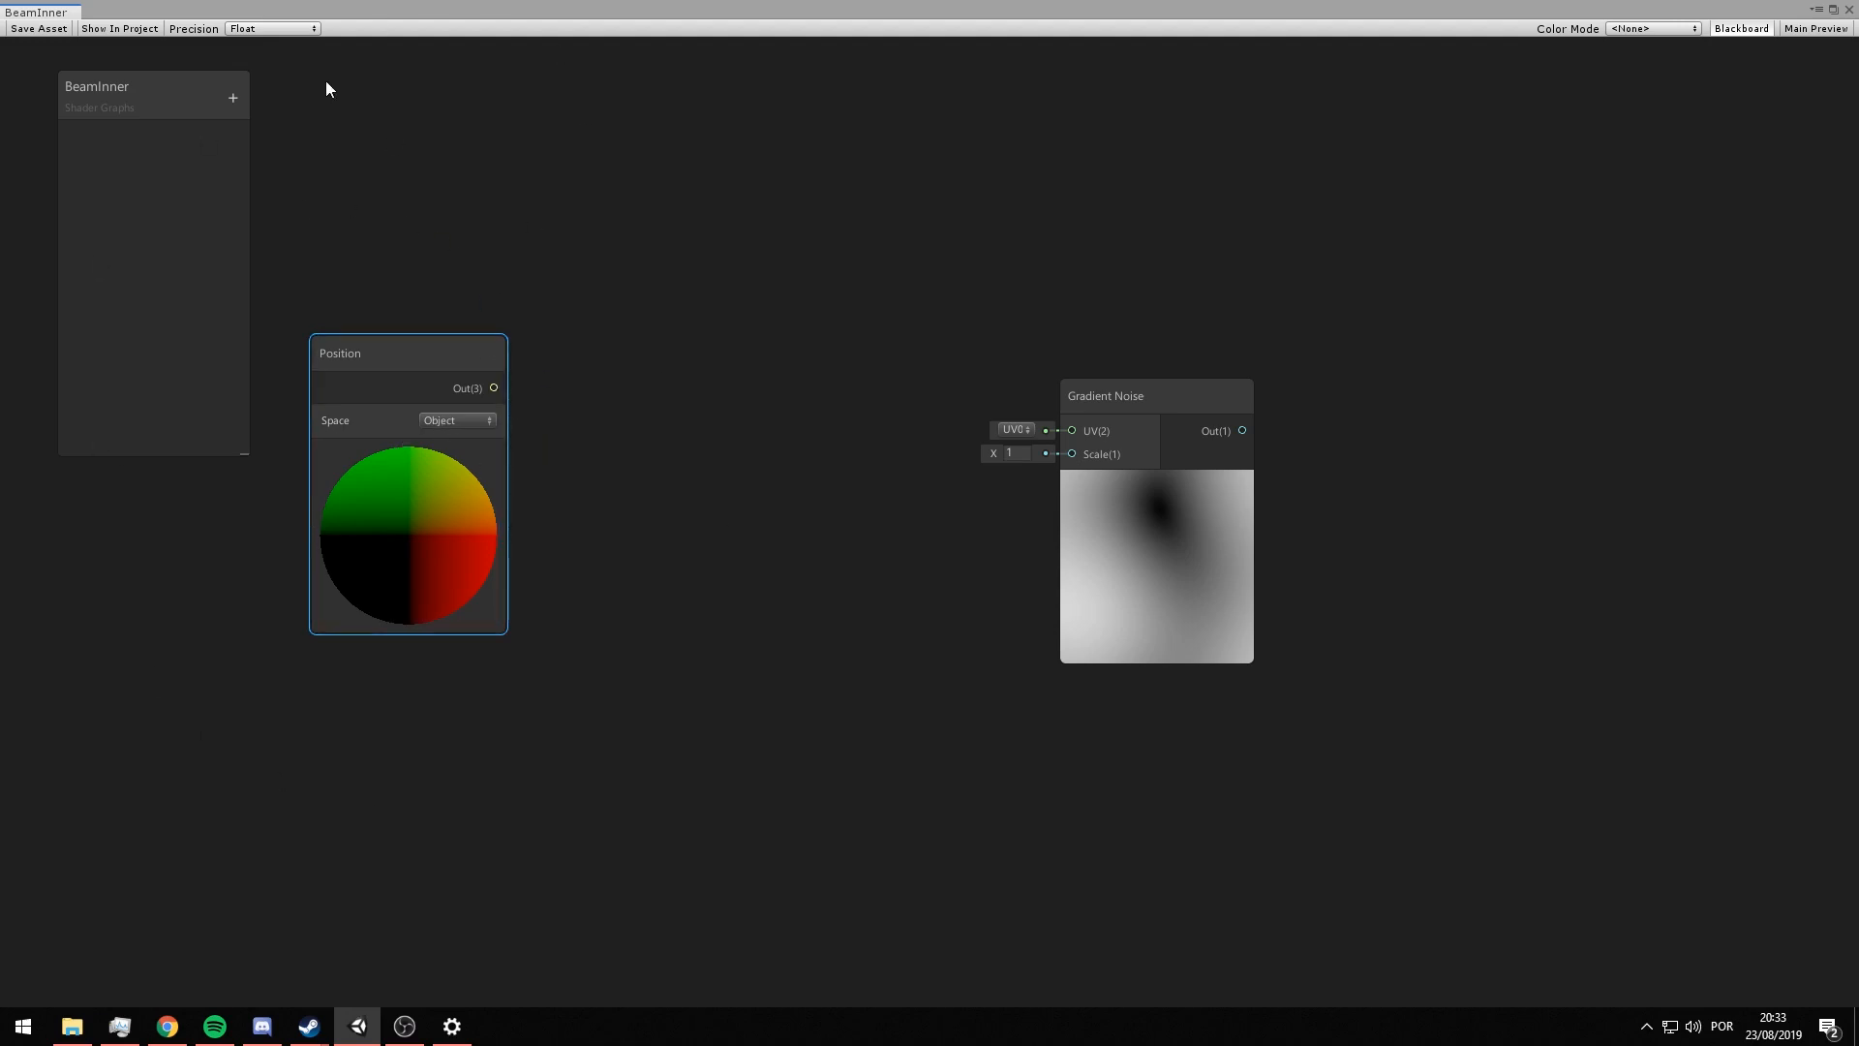
left_click_drag(493, 388, 595, 233)
type("split")
key("Return")
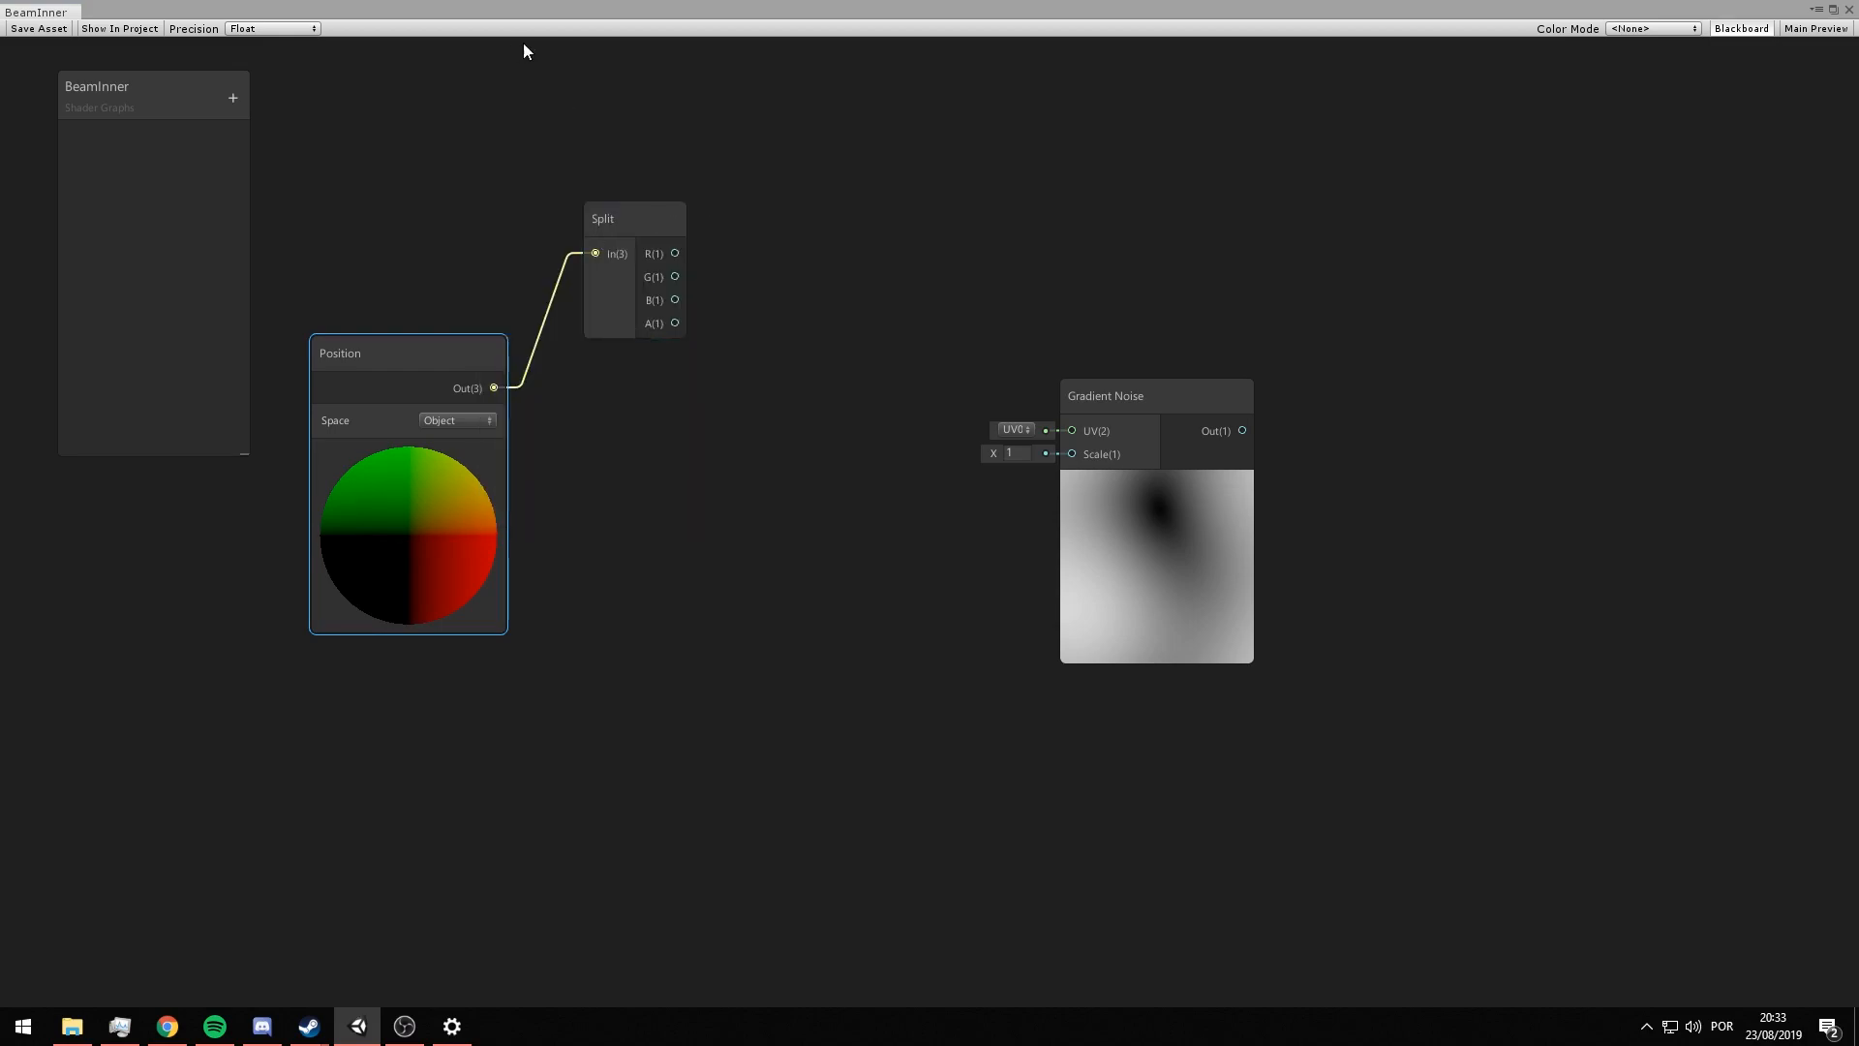
- Connect the Split node's G output to the Gradient Noise node's UV input and try a noise scale of 2.4
left_click_drag(675, 277, 1071, 458)
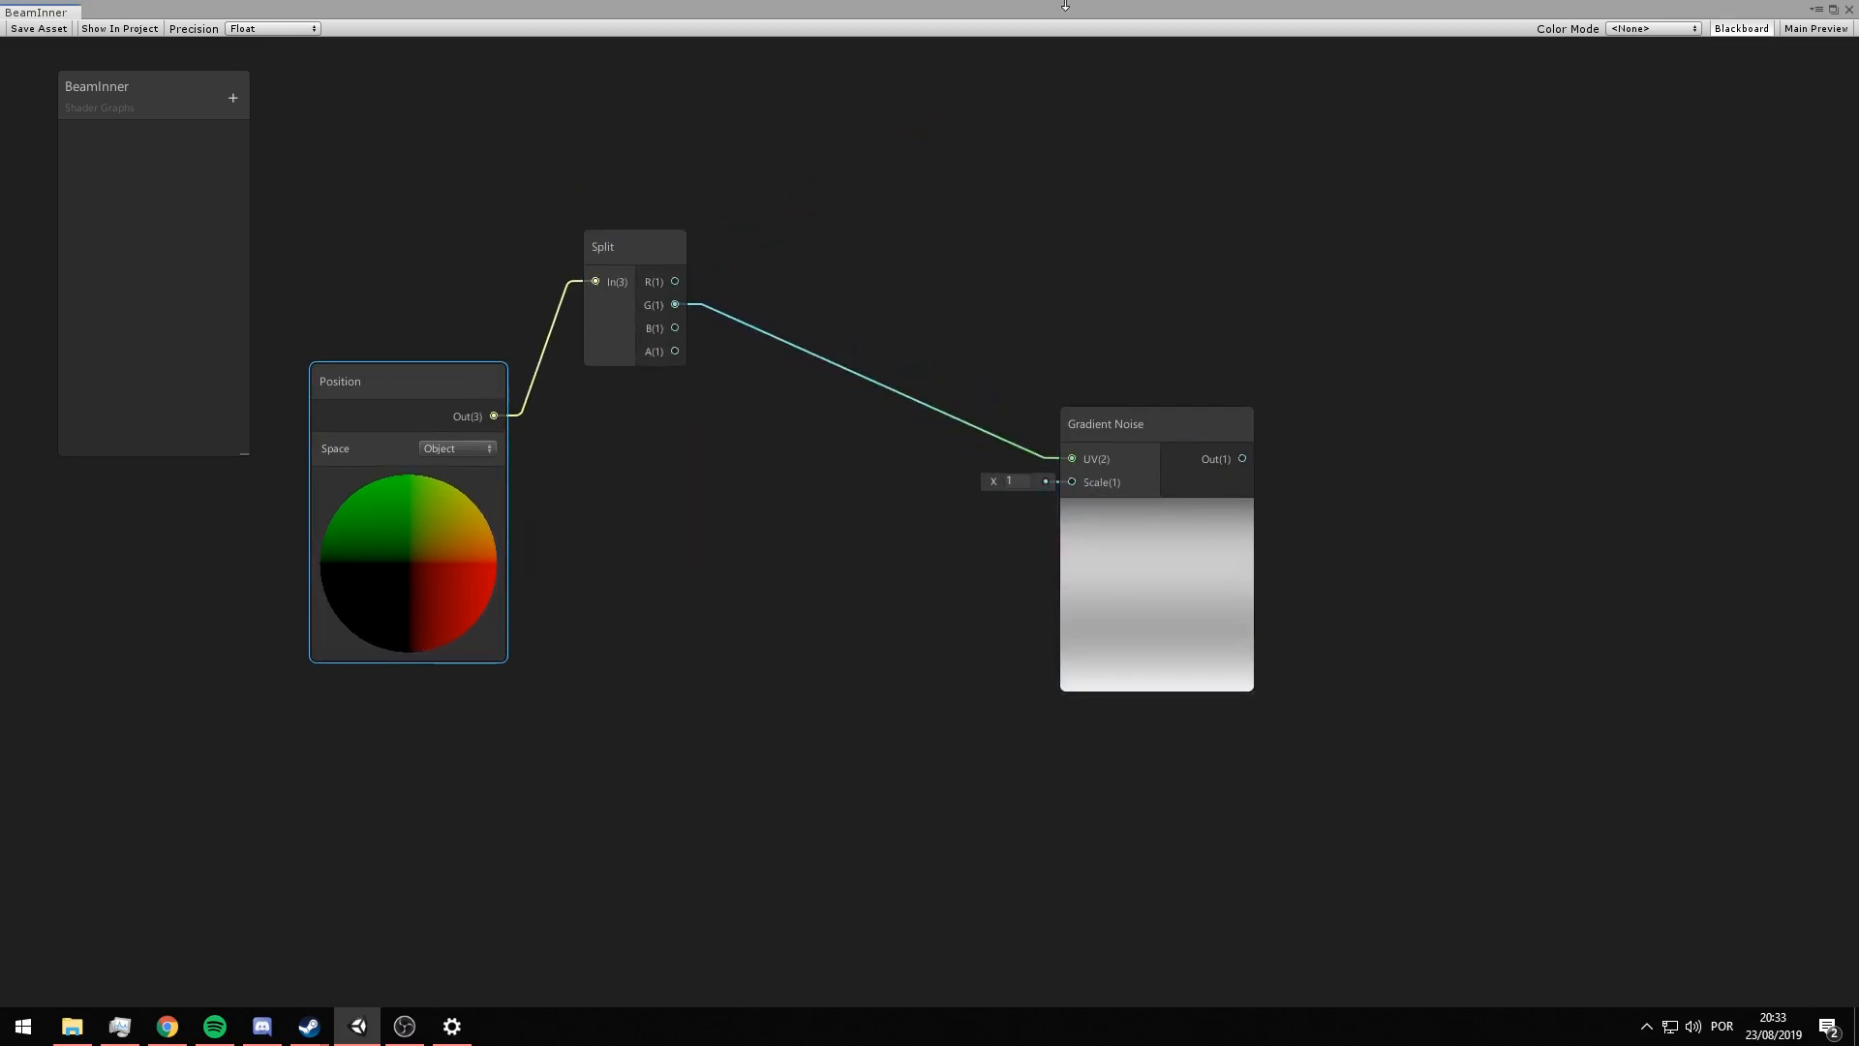
scroll(1226, 694, "down", 2)
middle_click_drag(1095, 607, 790, 600)
scroll(790, 600, "up", 2)
left_click_drag(729, 507, 944, 581)
left_click_drag(739, 508, 667, 501)
middle_click_drag(1321, 637, 1082, 598)
scroll(1081, 598, "up", 3)
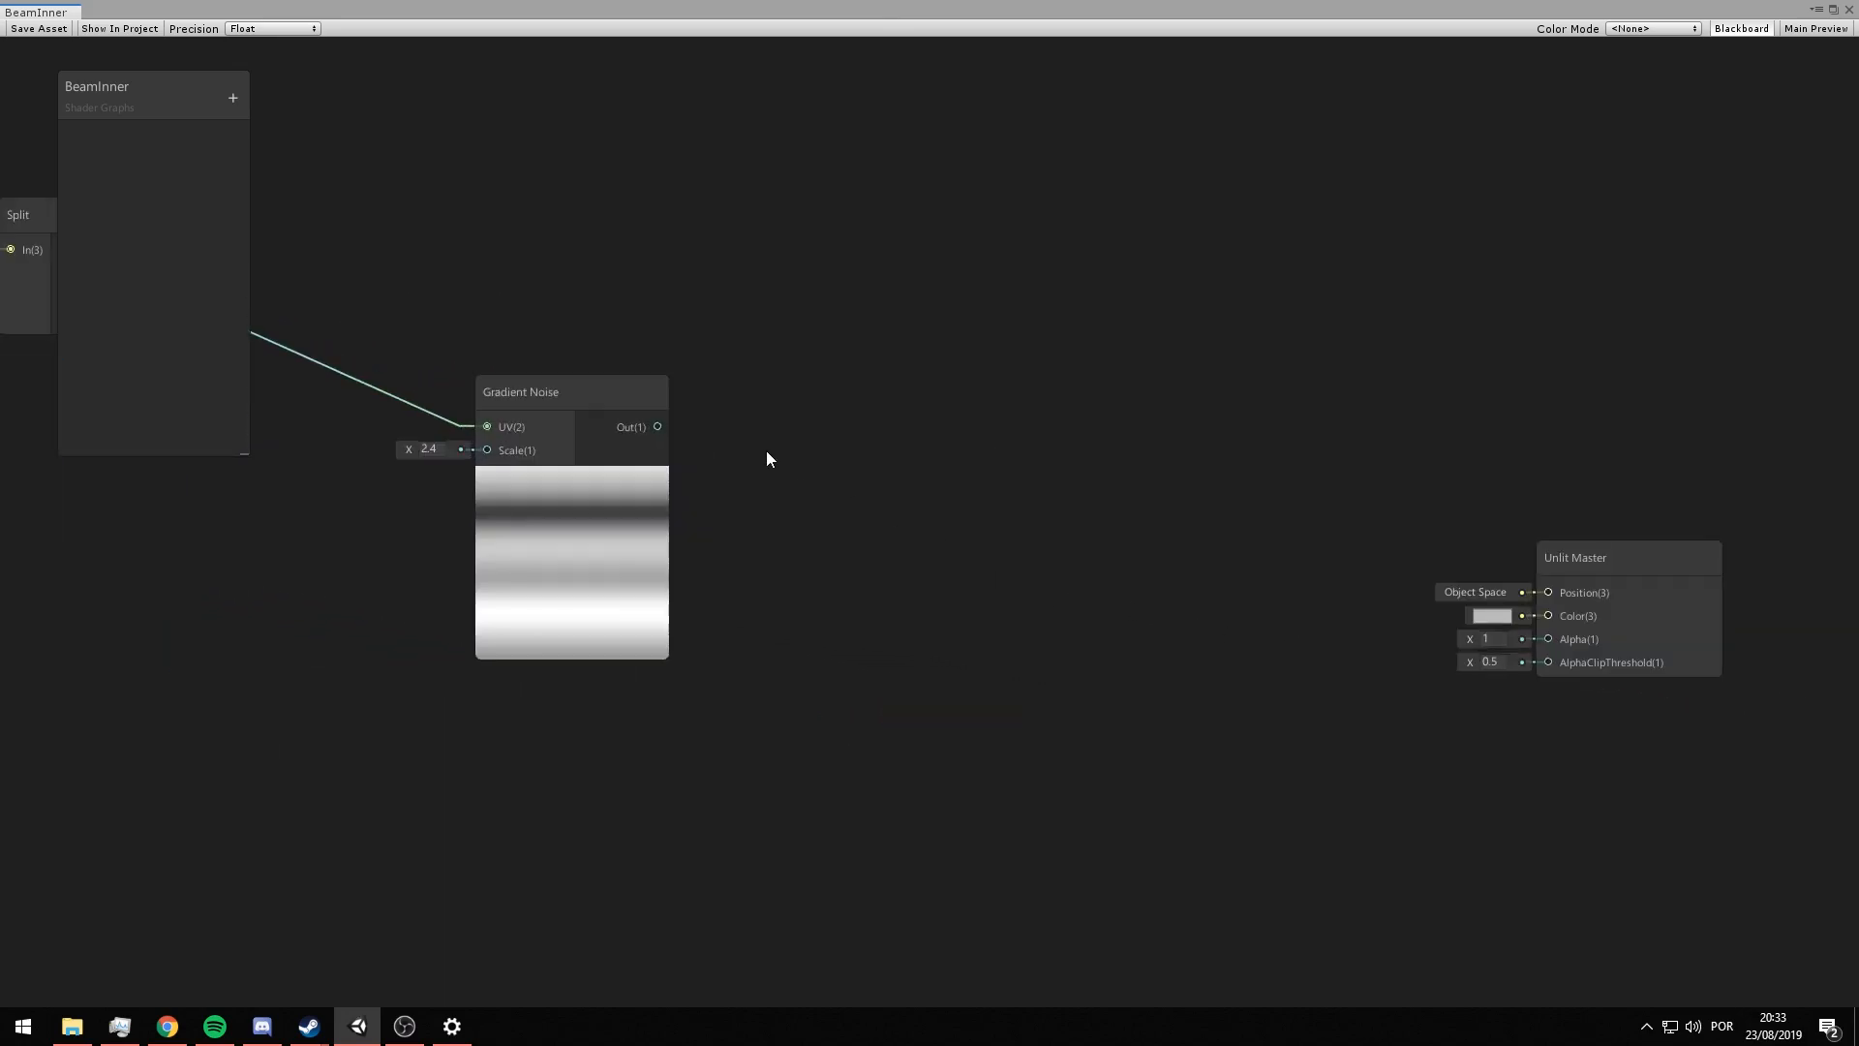
- Try feeding the Gradient Noise output into the Unlit Master's Color input with a scale of 2.82, and inspect the thin cylinder in the scene
left_click_drag(657, 427, 1548, 616)
left_click_drag(374, 393, 378, 392)
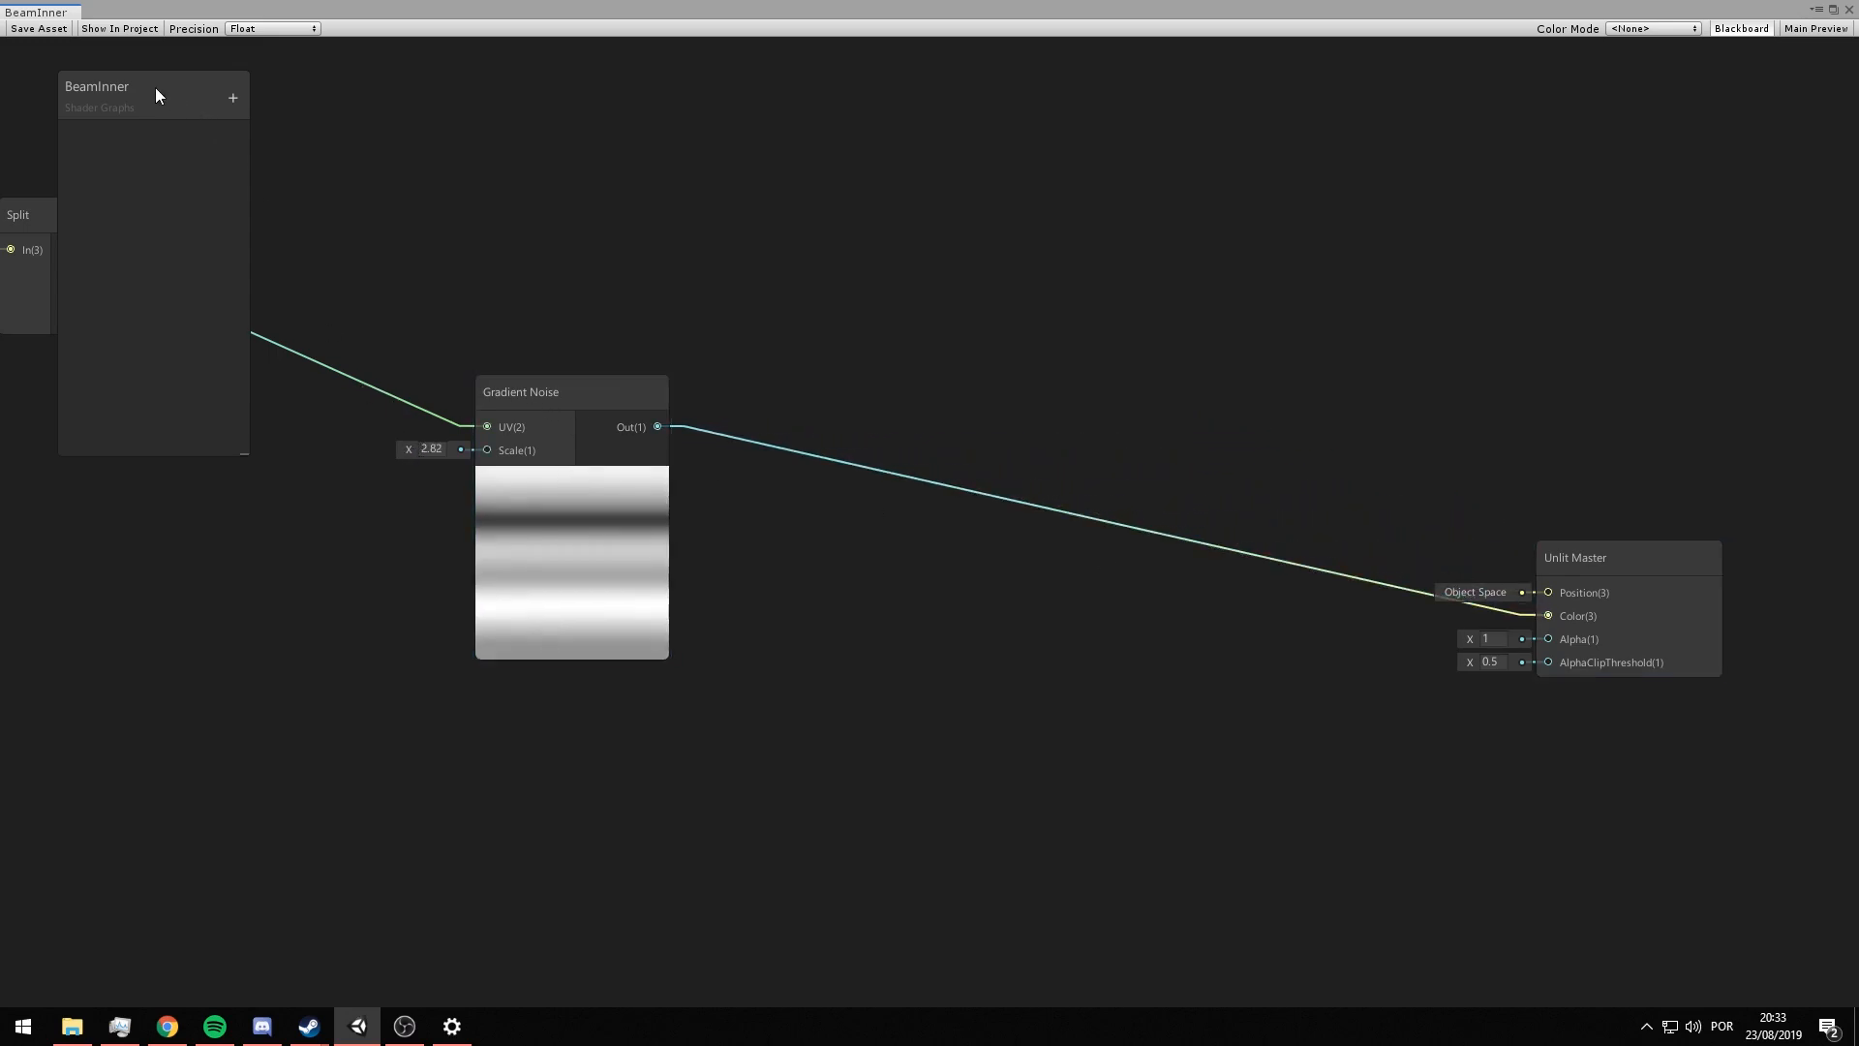
left_click(1847, 13)
scroll(564, 613, "up", 3)
middle_click_drag(507, 846, 512, 636)
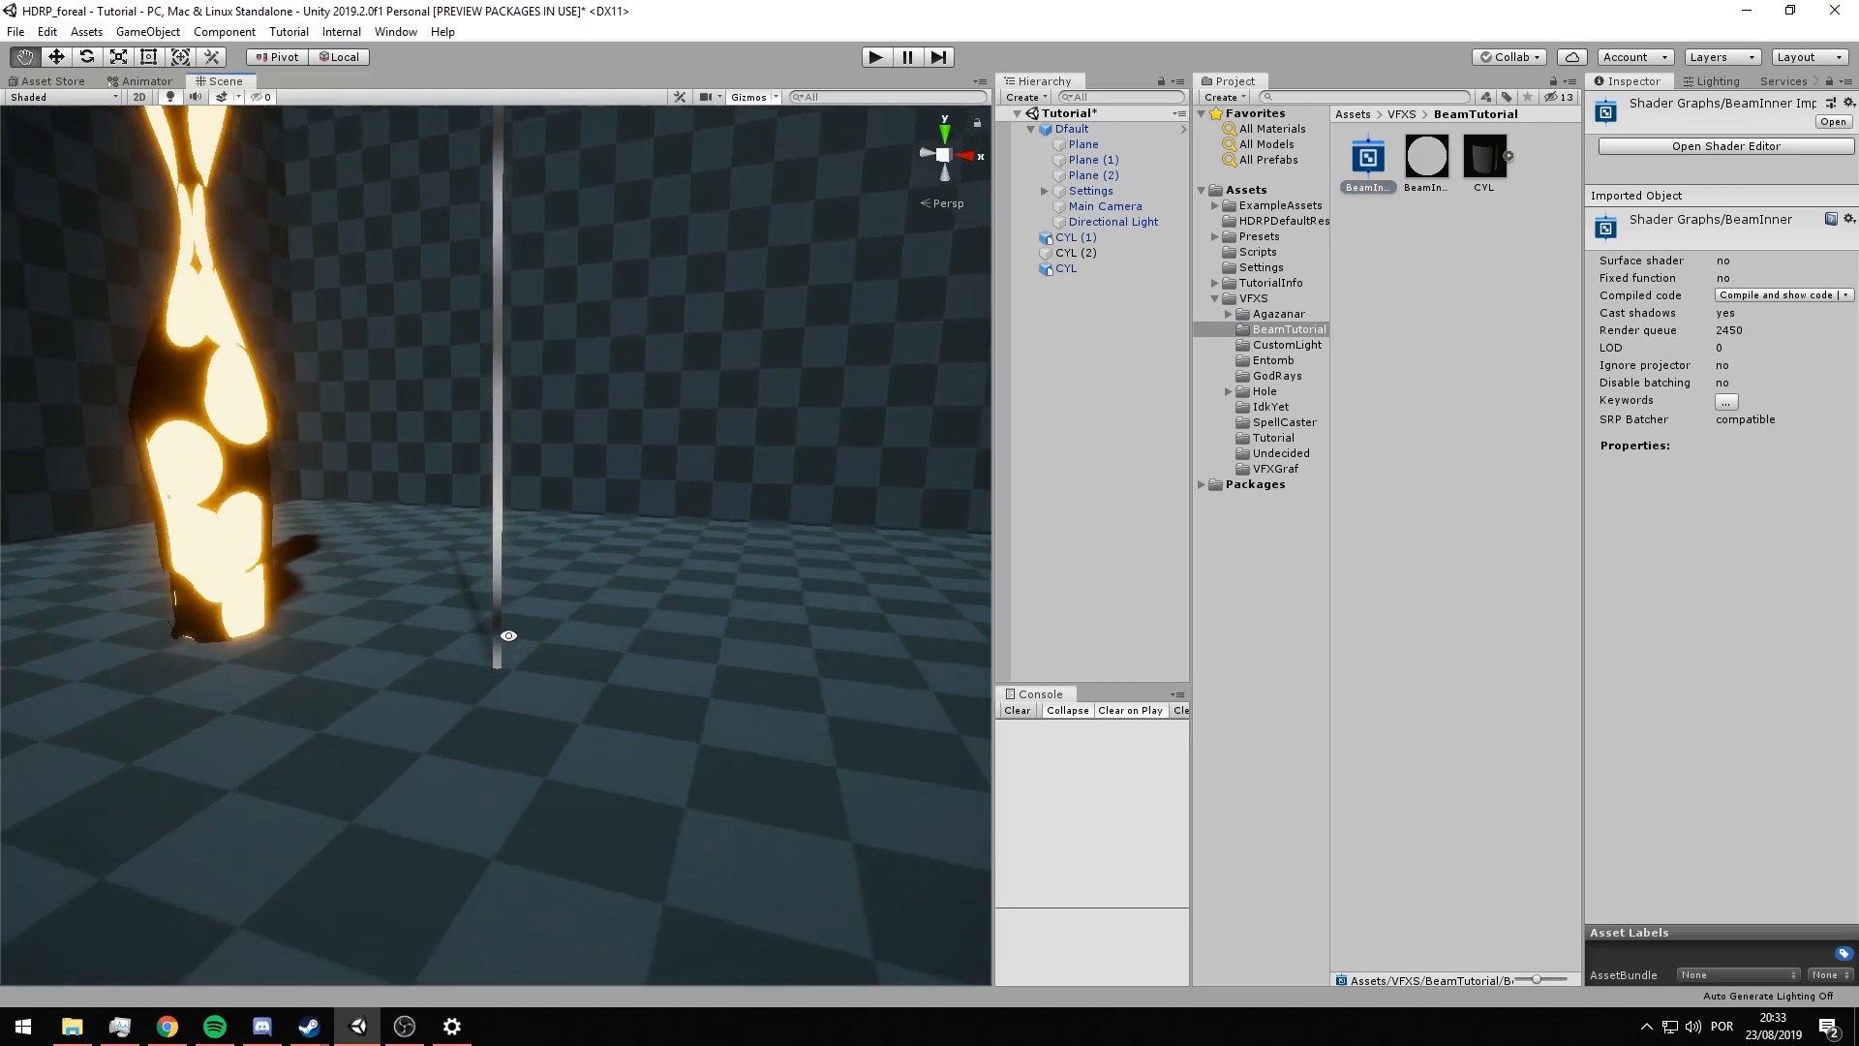
left_click_drag(513, 636, 561, 635, "alt")
scroll(572, 636, "up", 3)
left_click_drag(698, 693, 661, 486, "alt")
scroll(550, 480, "down", 2)
- Reopen the BeamInner shader graph and try a Gradient Noise scale of 0.57
left_click(1357, 176)
double_click(1359, 179)
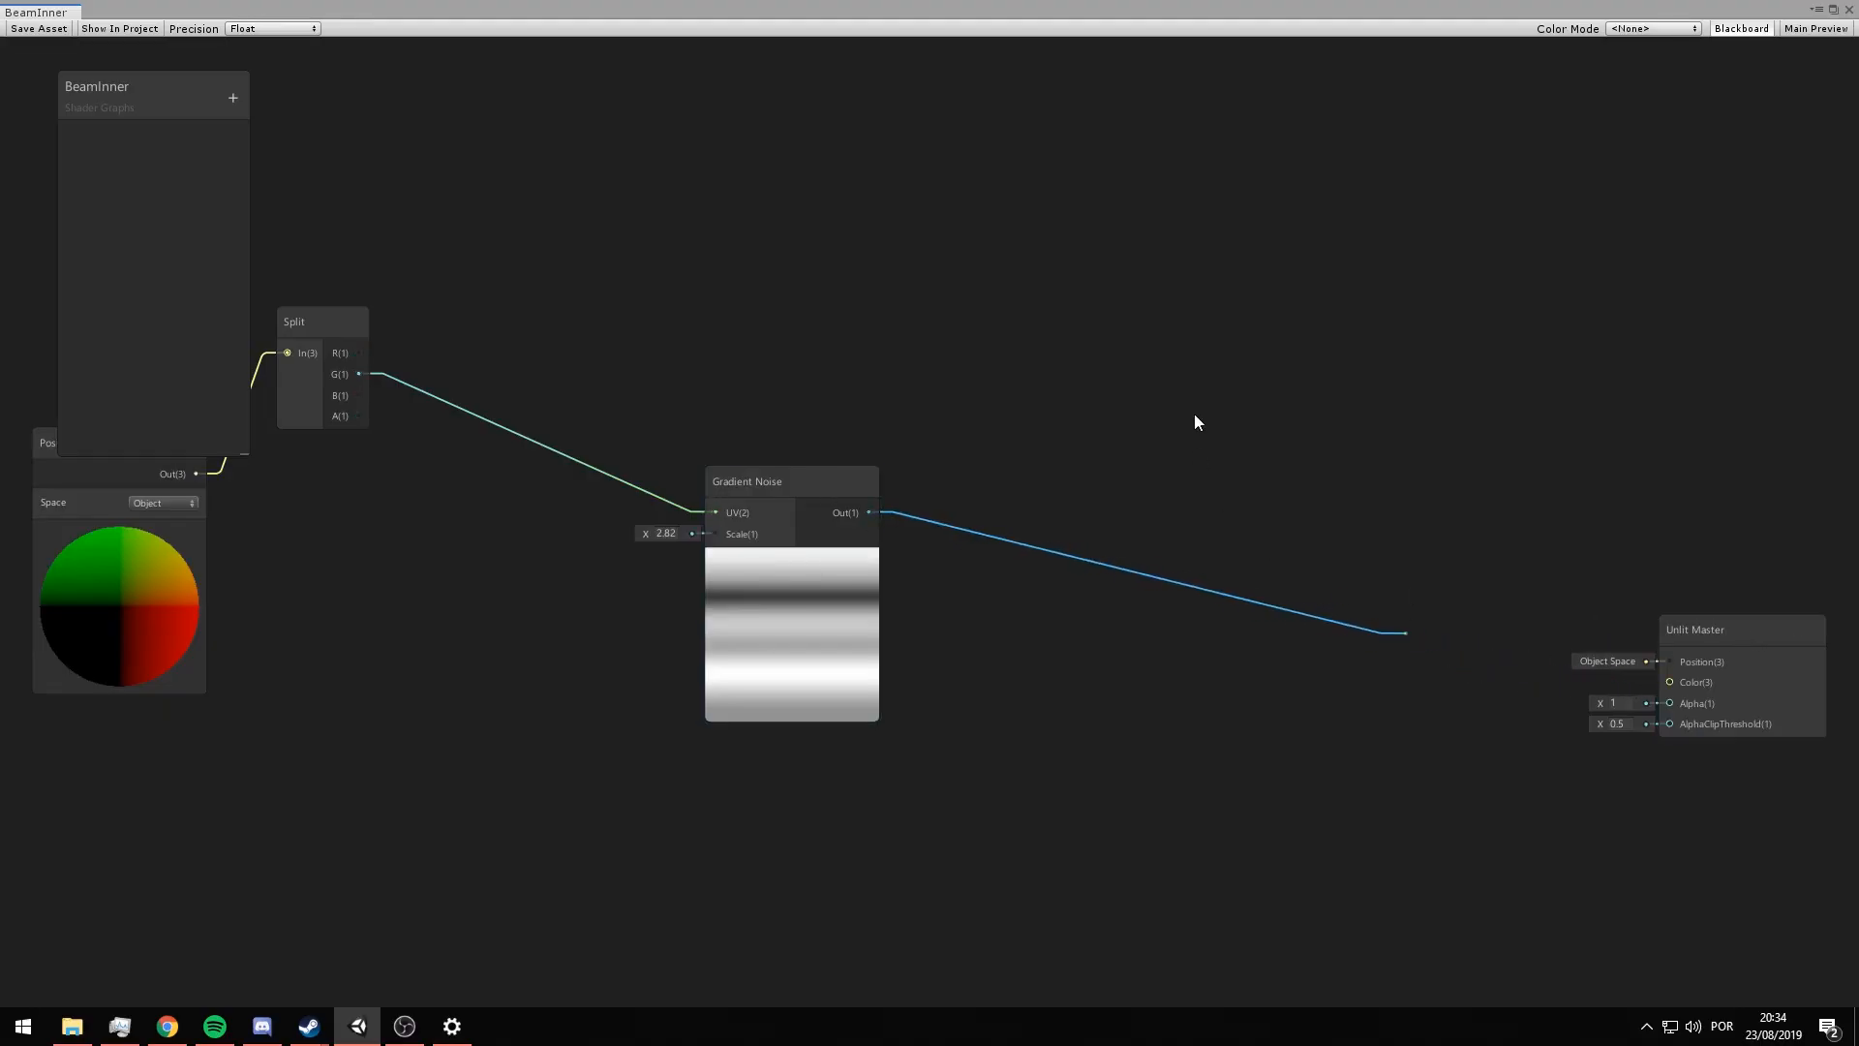
left_click(885, 578)
type("1")
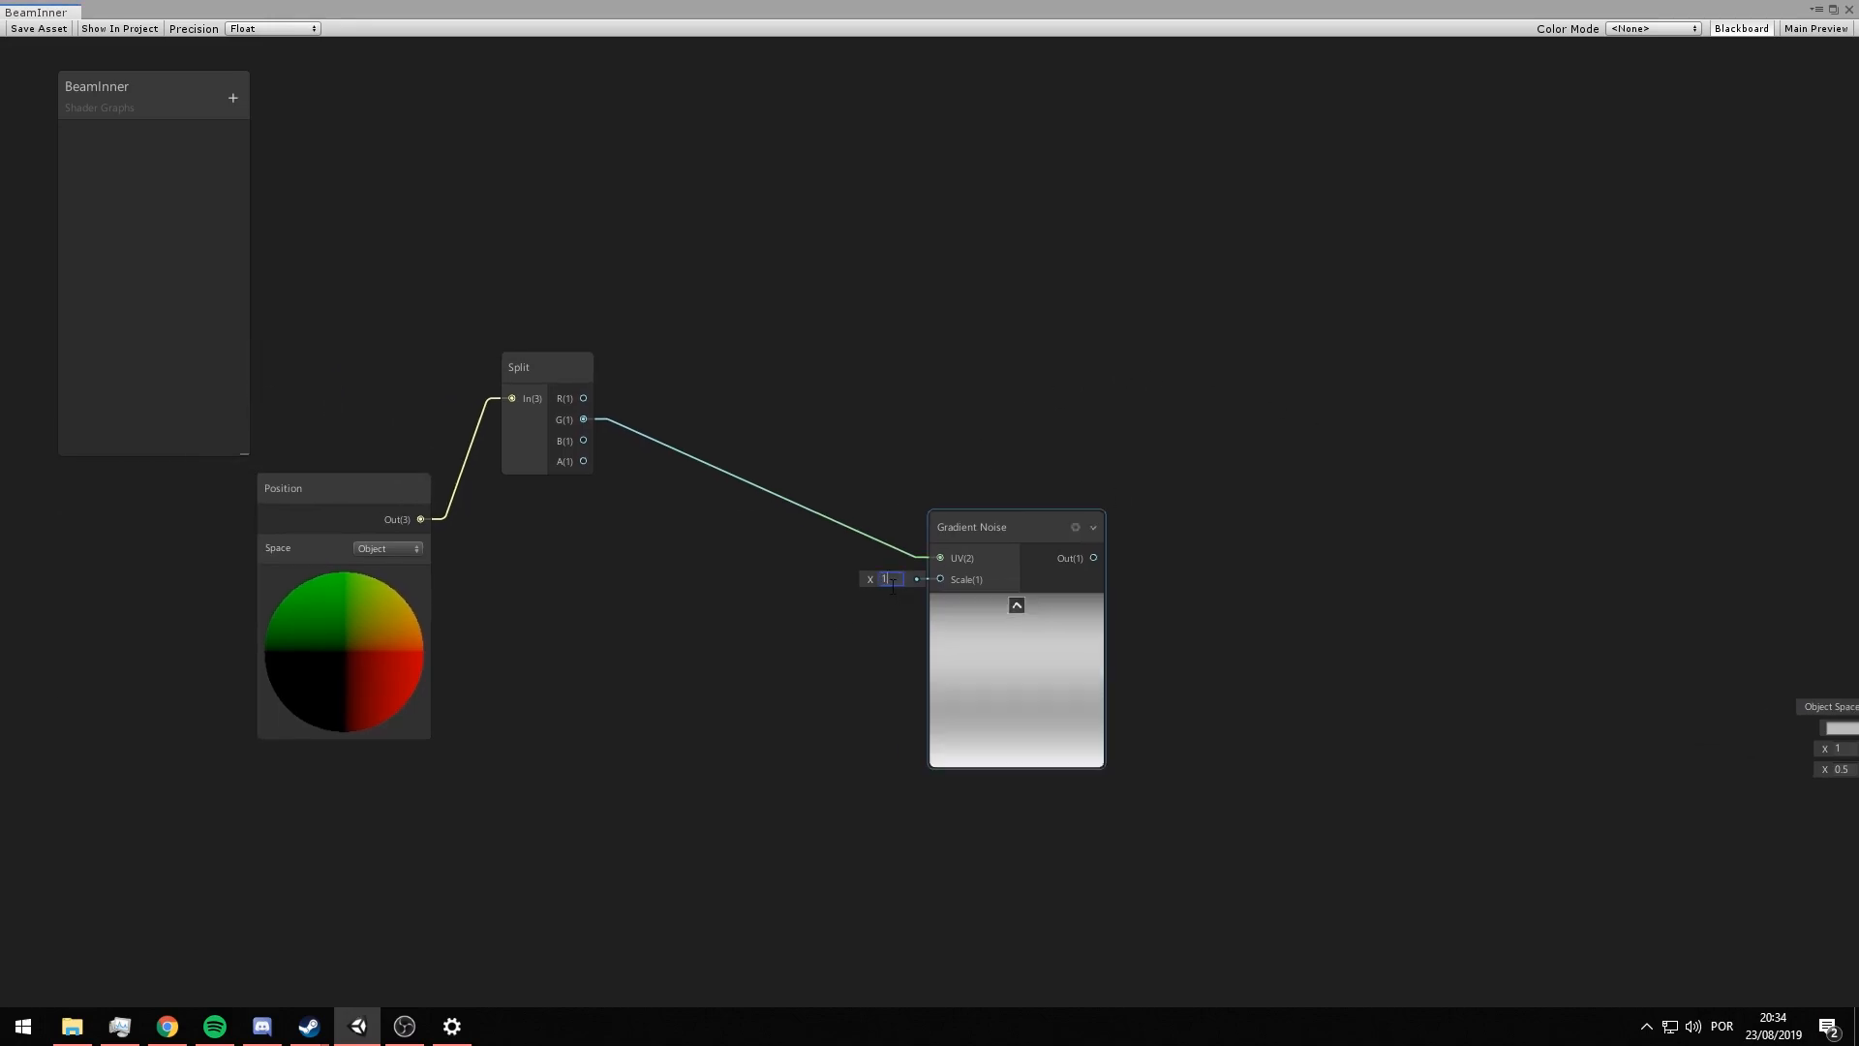
scroll(886, 583, "down", 1)
left_click_drag(875, 581, 858, 590)
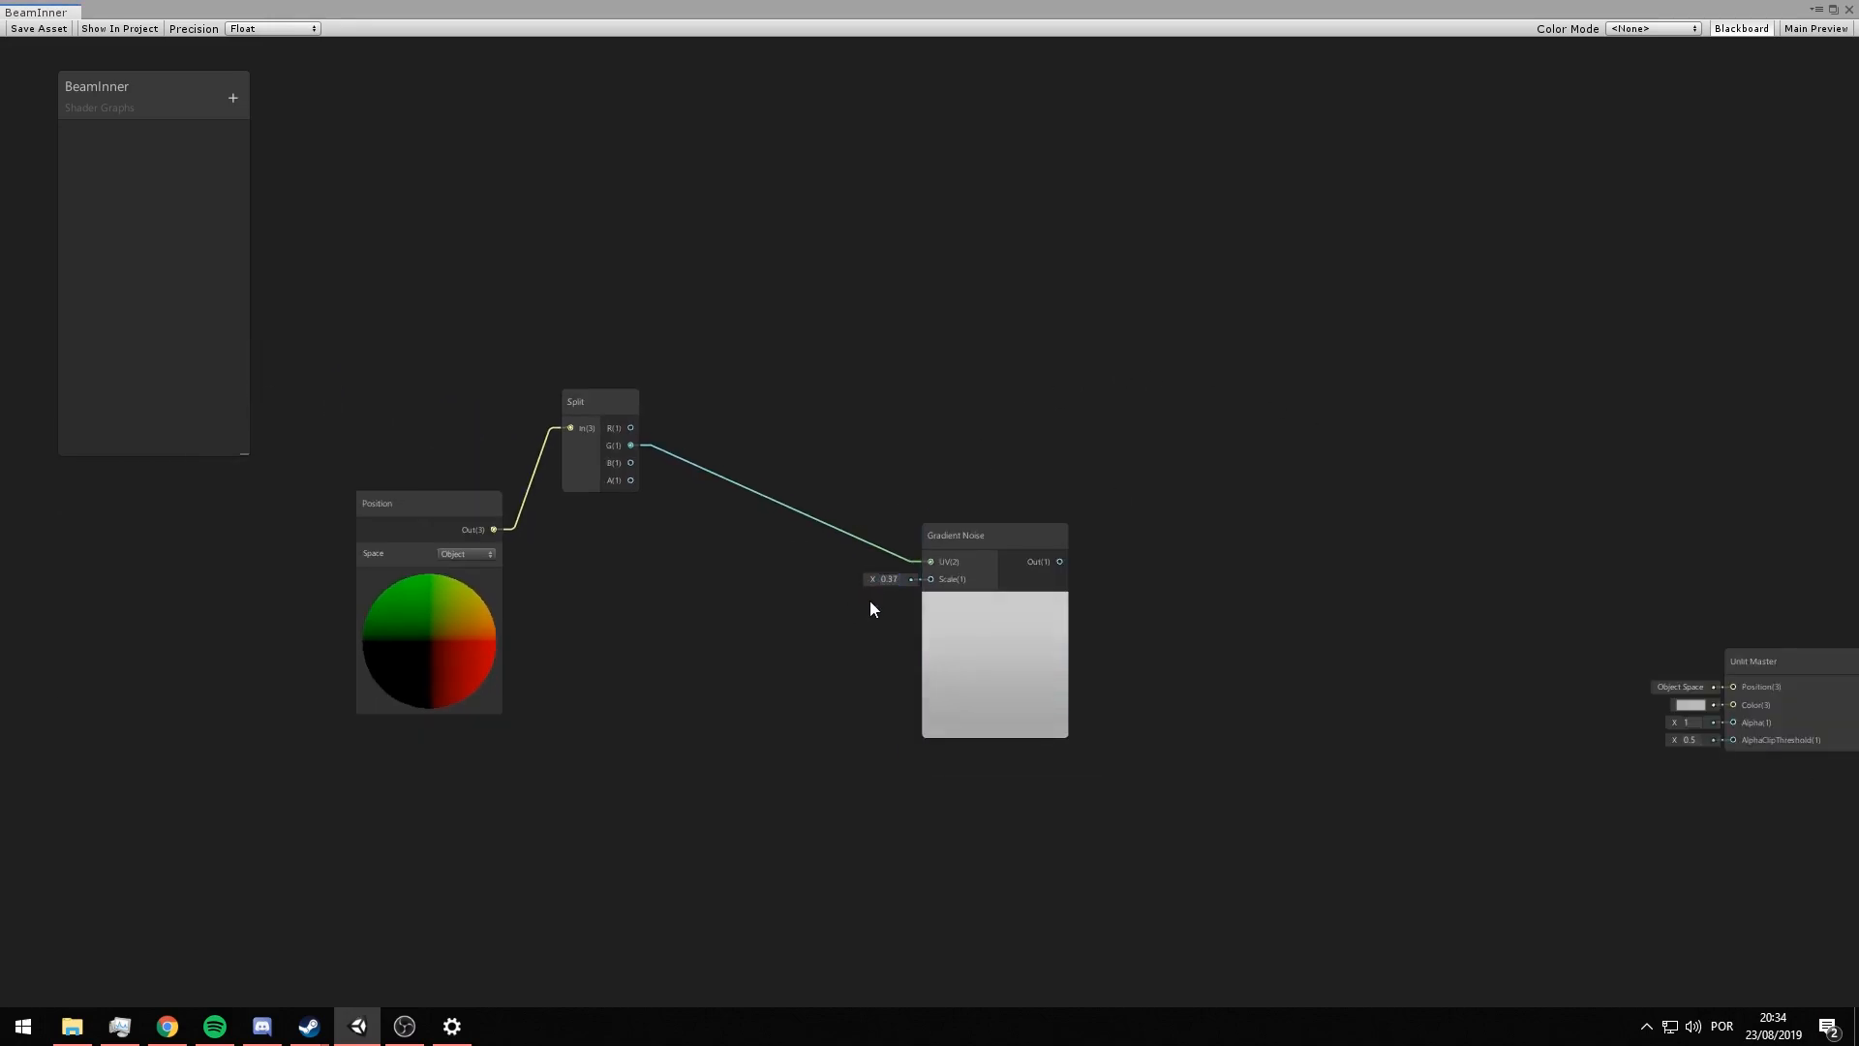
- Set the Gradient Noise node's scale back to 1
middle_click_drag(921, 543, 741, 473)
left_click(709, 507)
type("1")
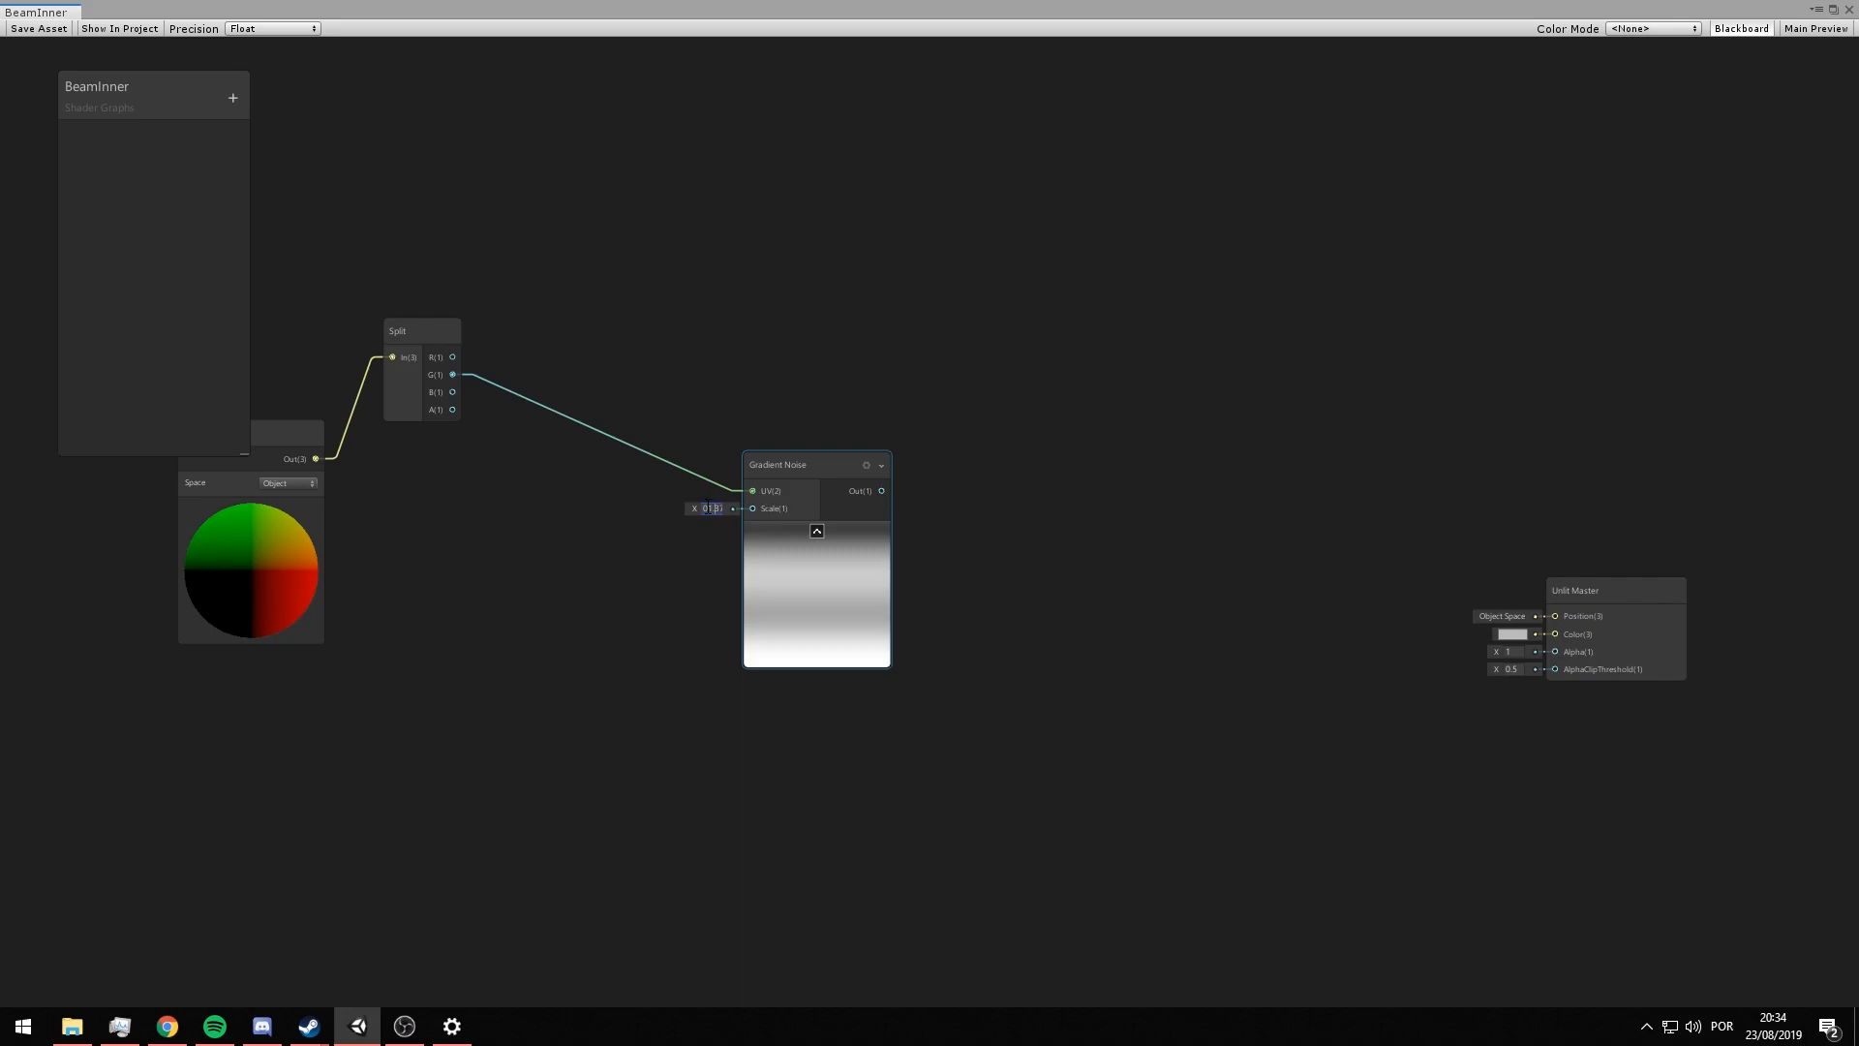
key("BackSpace")
key("BackSpace")
key("BackSpace")
key("BackSpace")
key("BackSpace")
type("1")
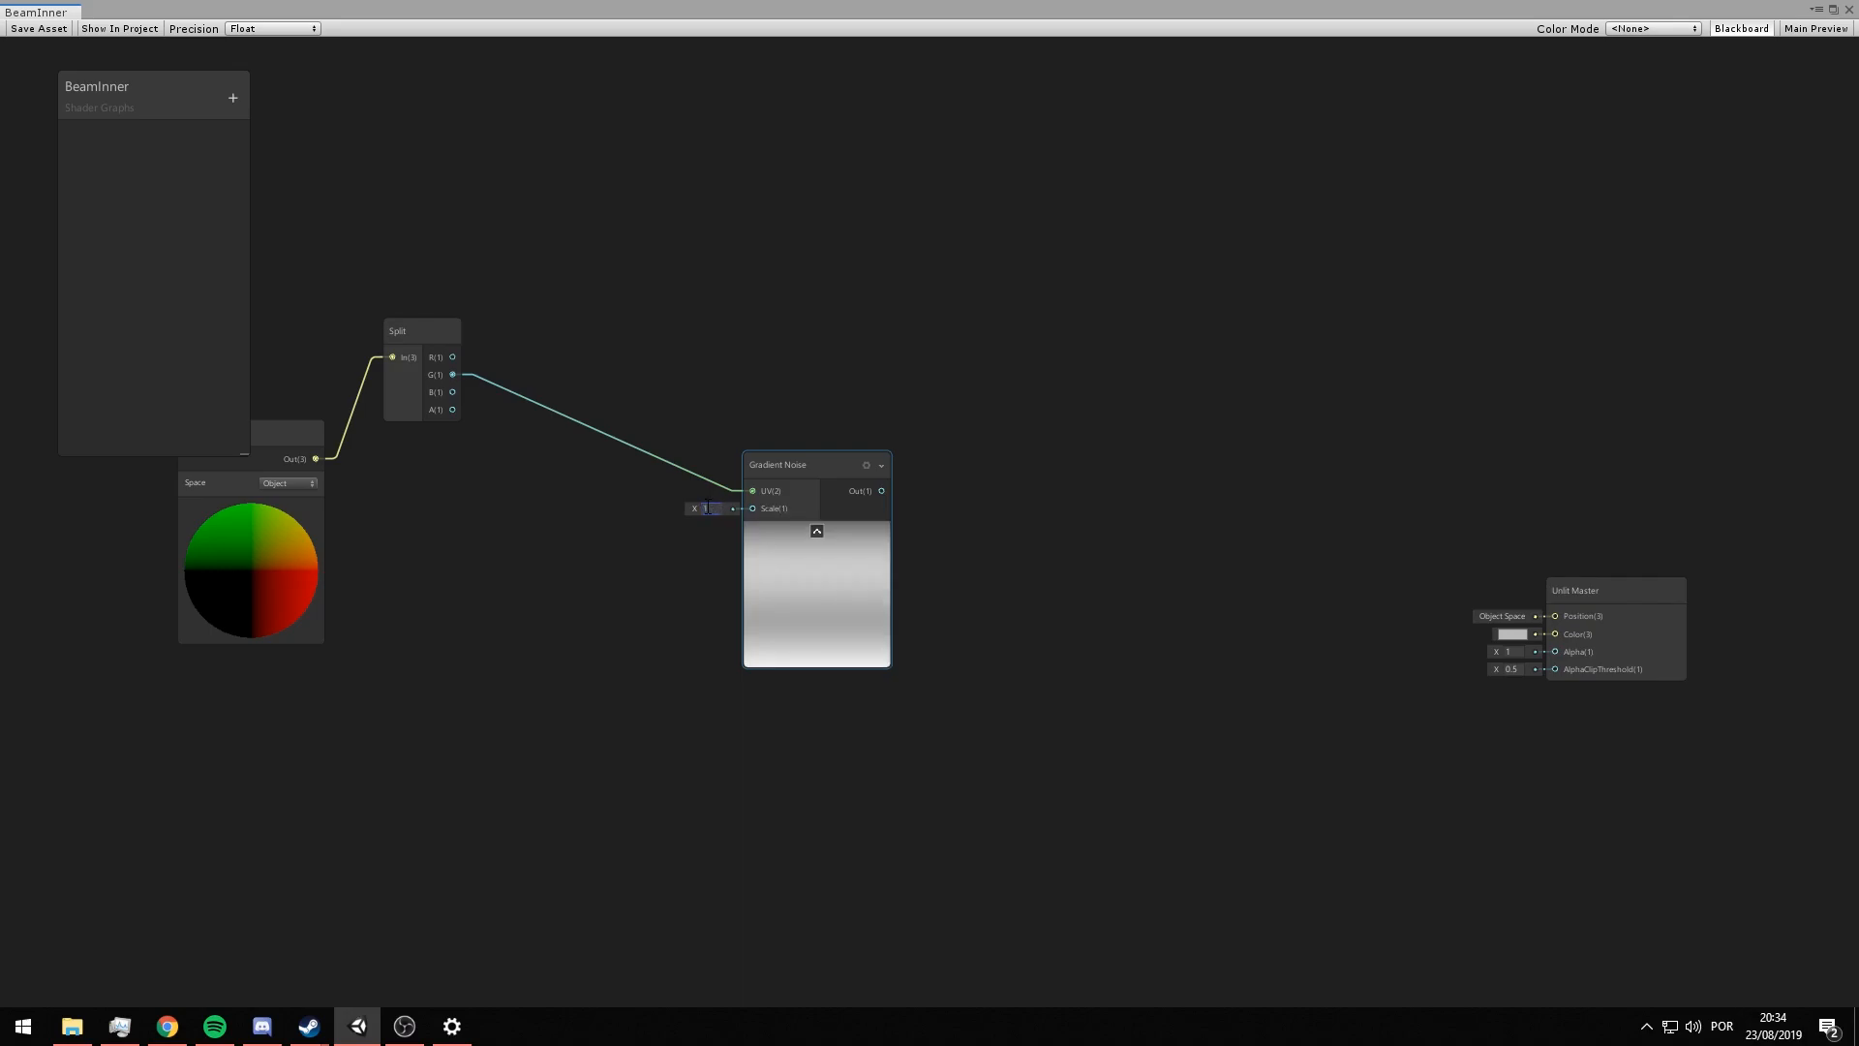
scroll(1005, 462, "up", 2)
middle_click_drag(1100, 713, 1027, 637)
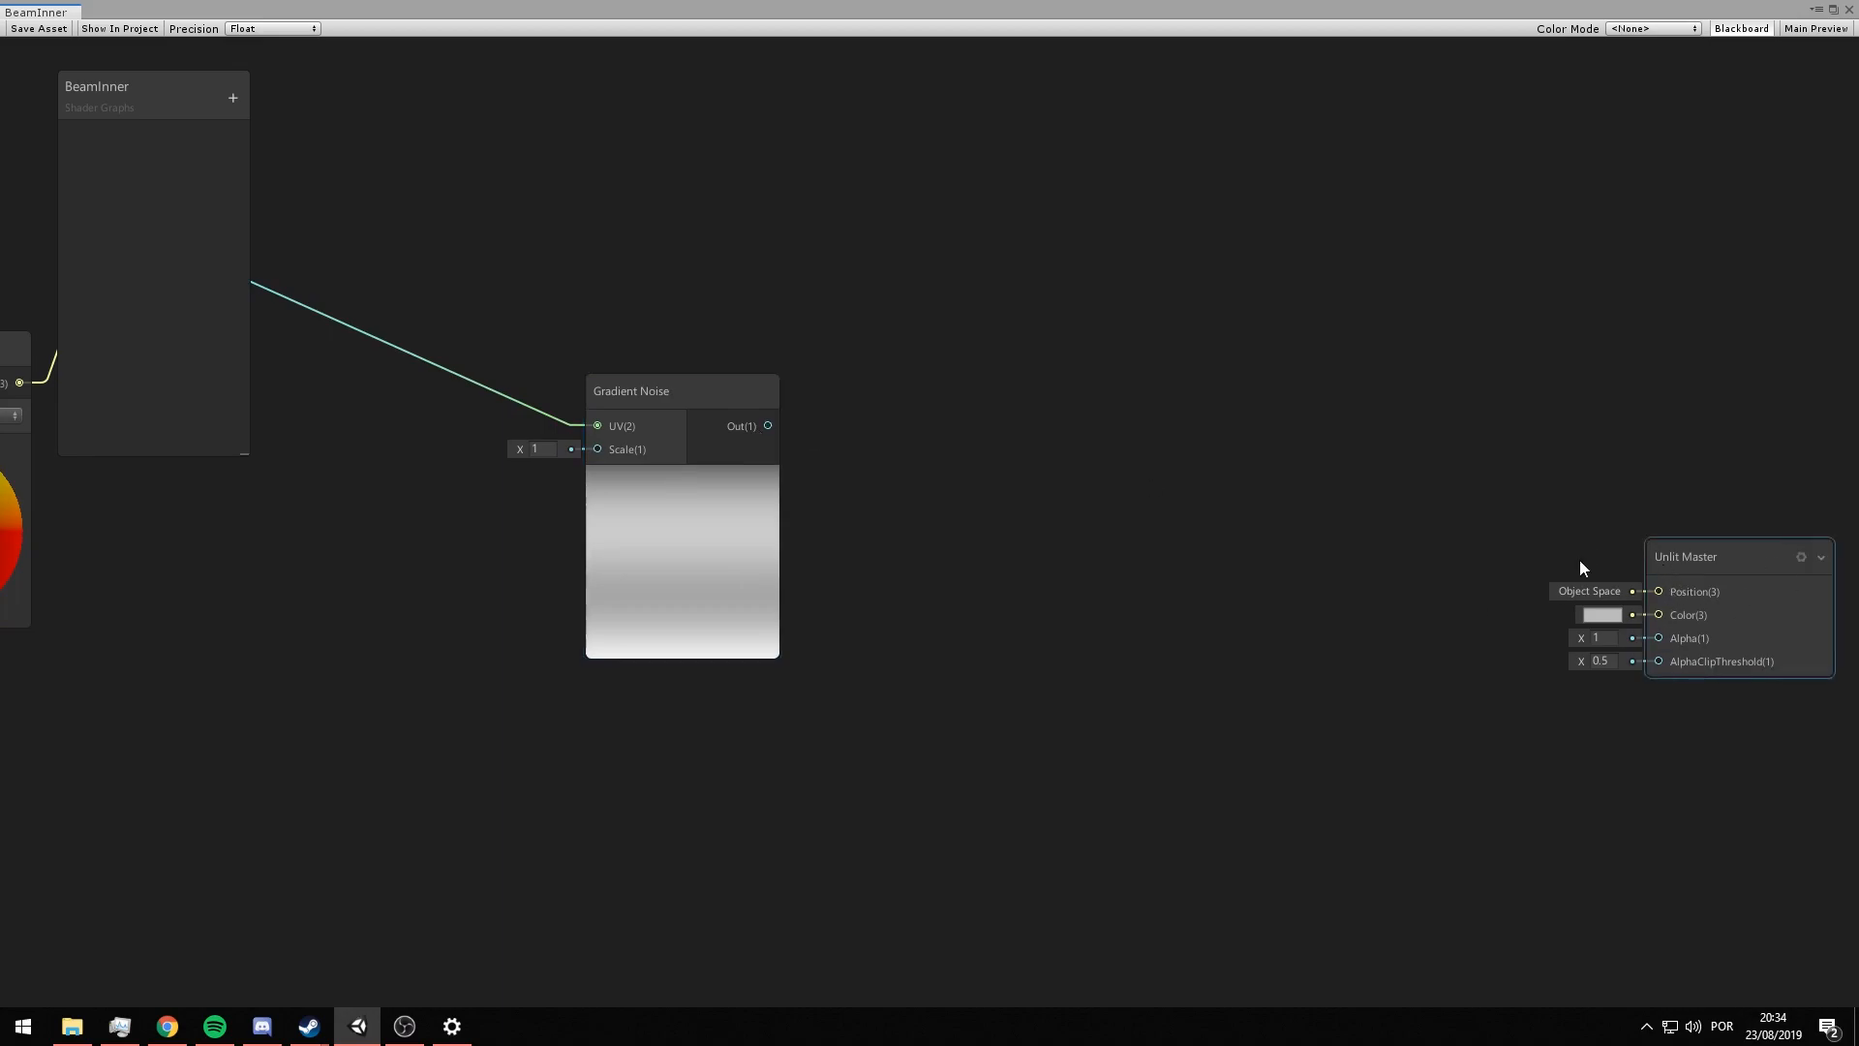
scroll(1104, 641, "down", 3)
scroll(1104, 641, "up", 3)
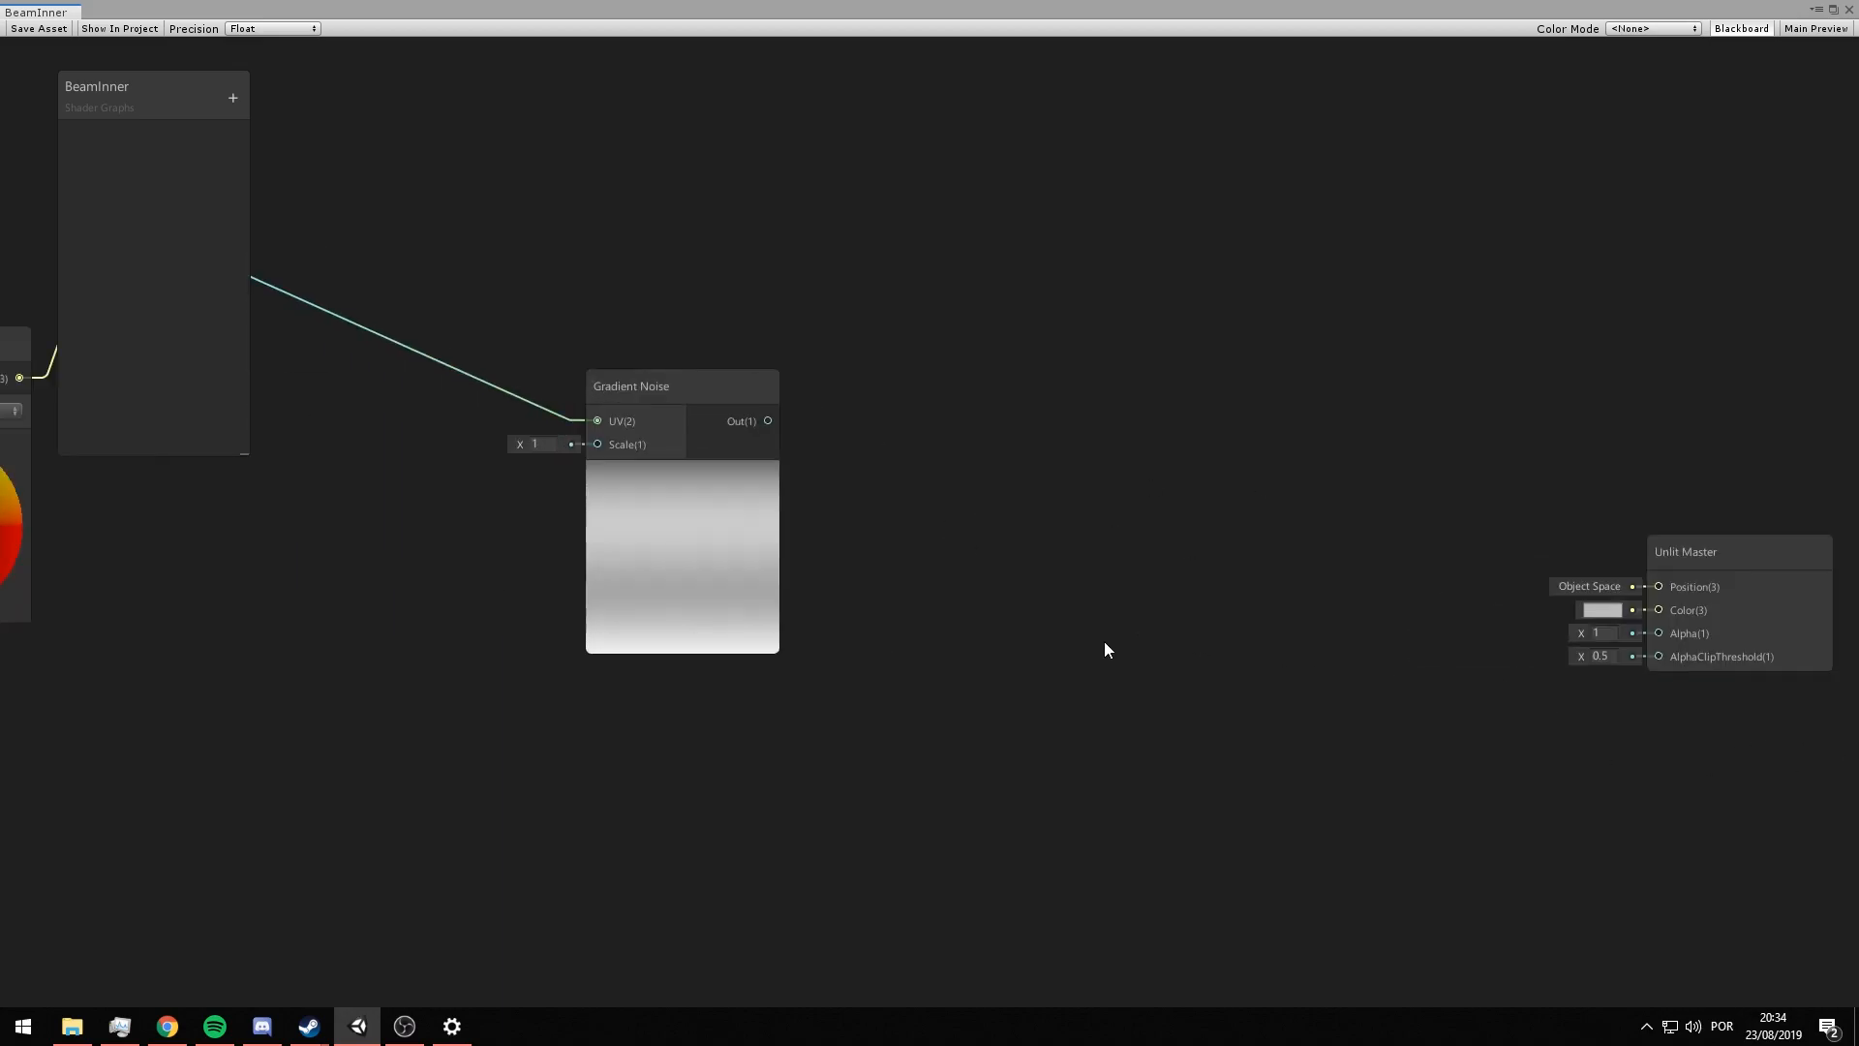
scroll(939, 589, "down", 2)
middle_click_drag(938, 590, 962, 590)
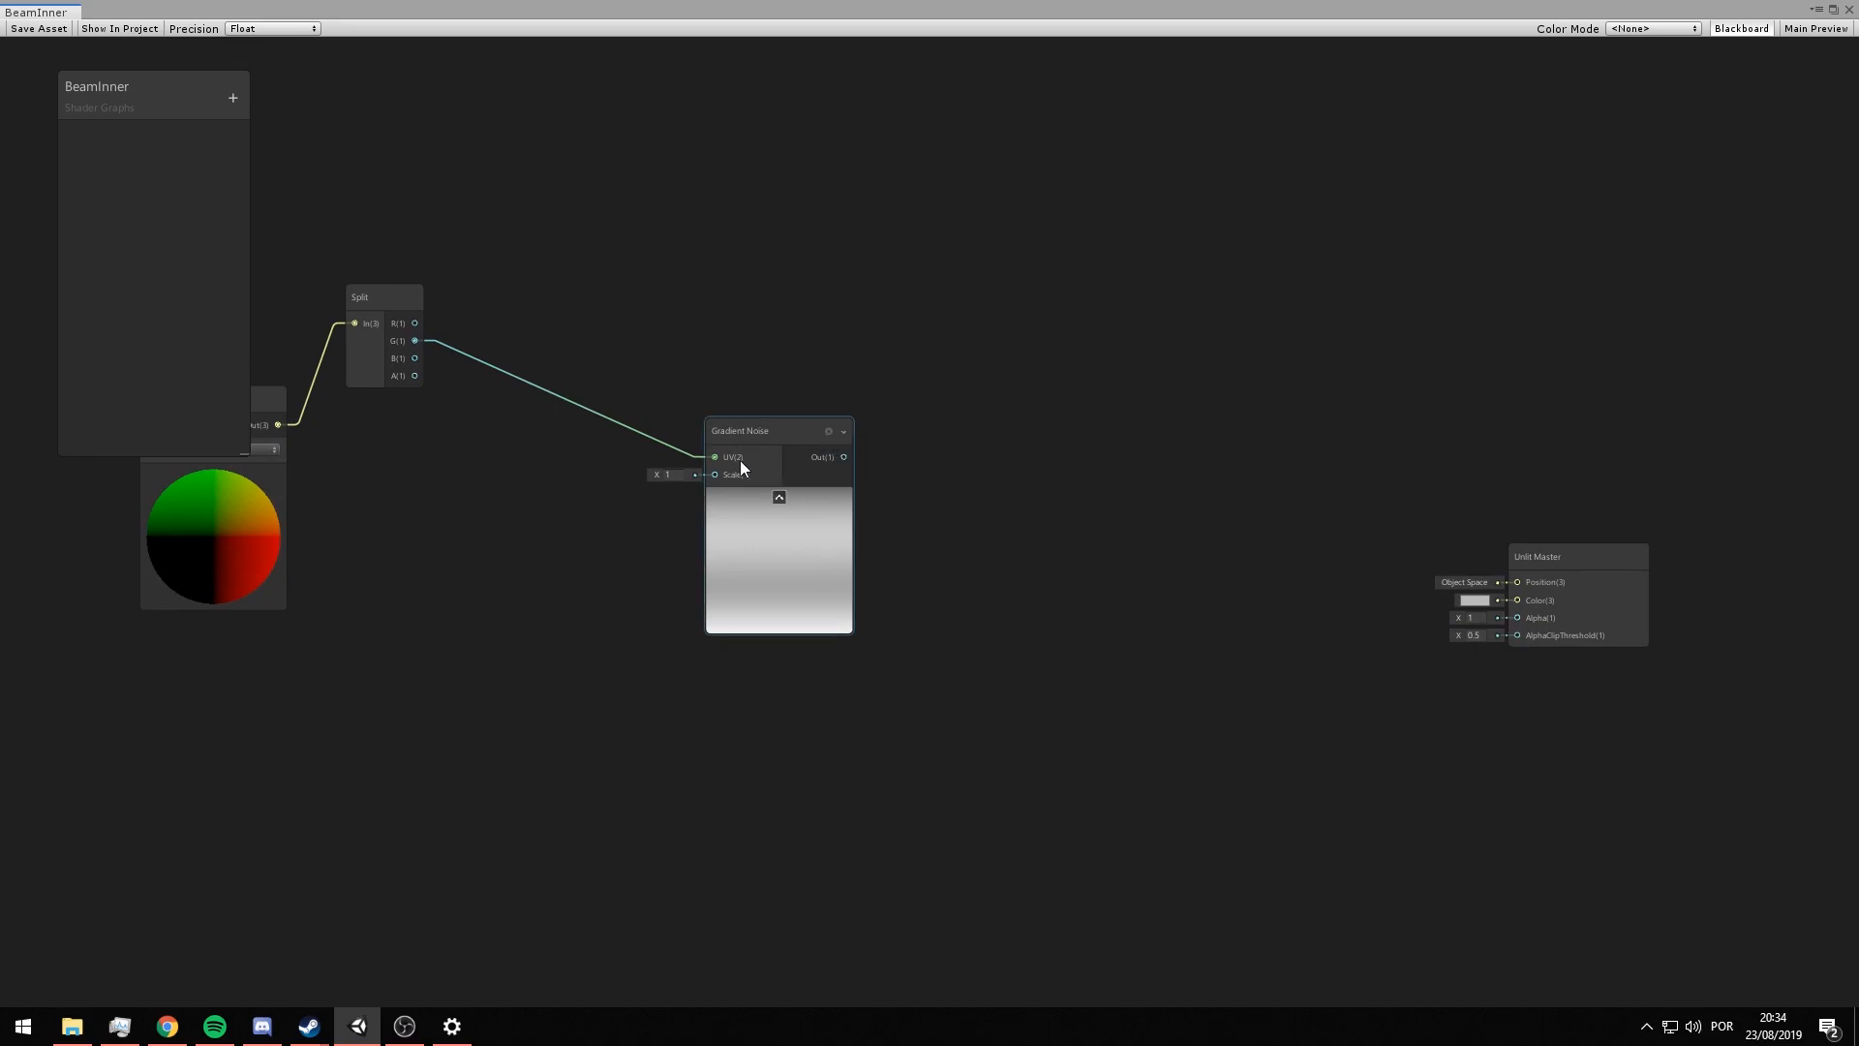
scroll(805, 394, "down", 1)
middle_click_drag(804, 394, 850, 395)
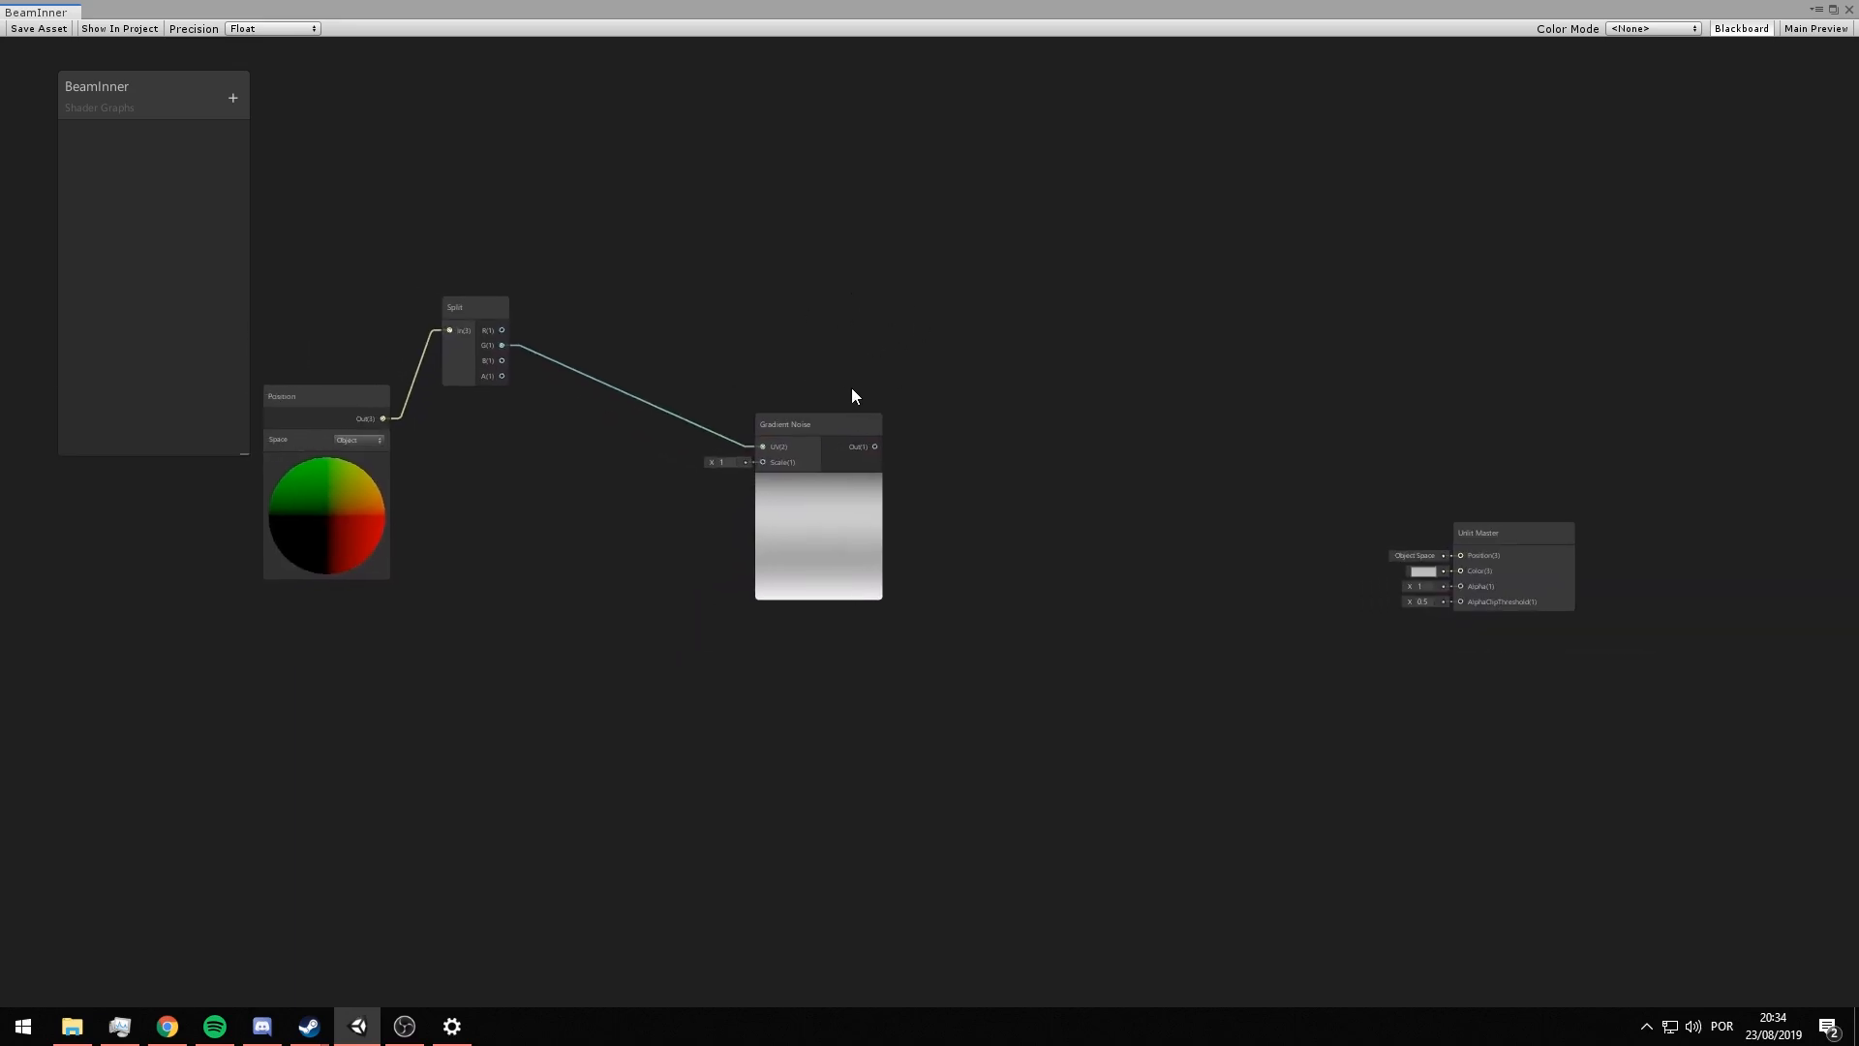
- Create an Add node that takes the Gradient Noise output as A and the Position node's output as B
scroll(875, 450, "up", 2)
left_click_drag(877, 457, 1193, 403)
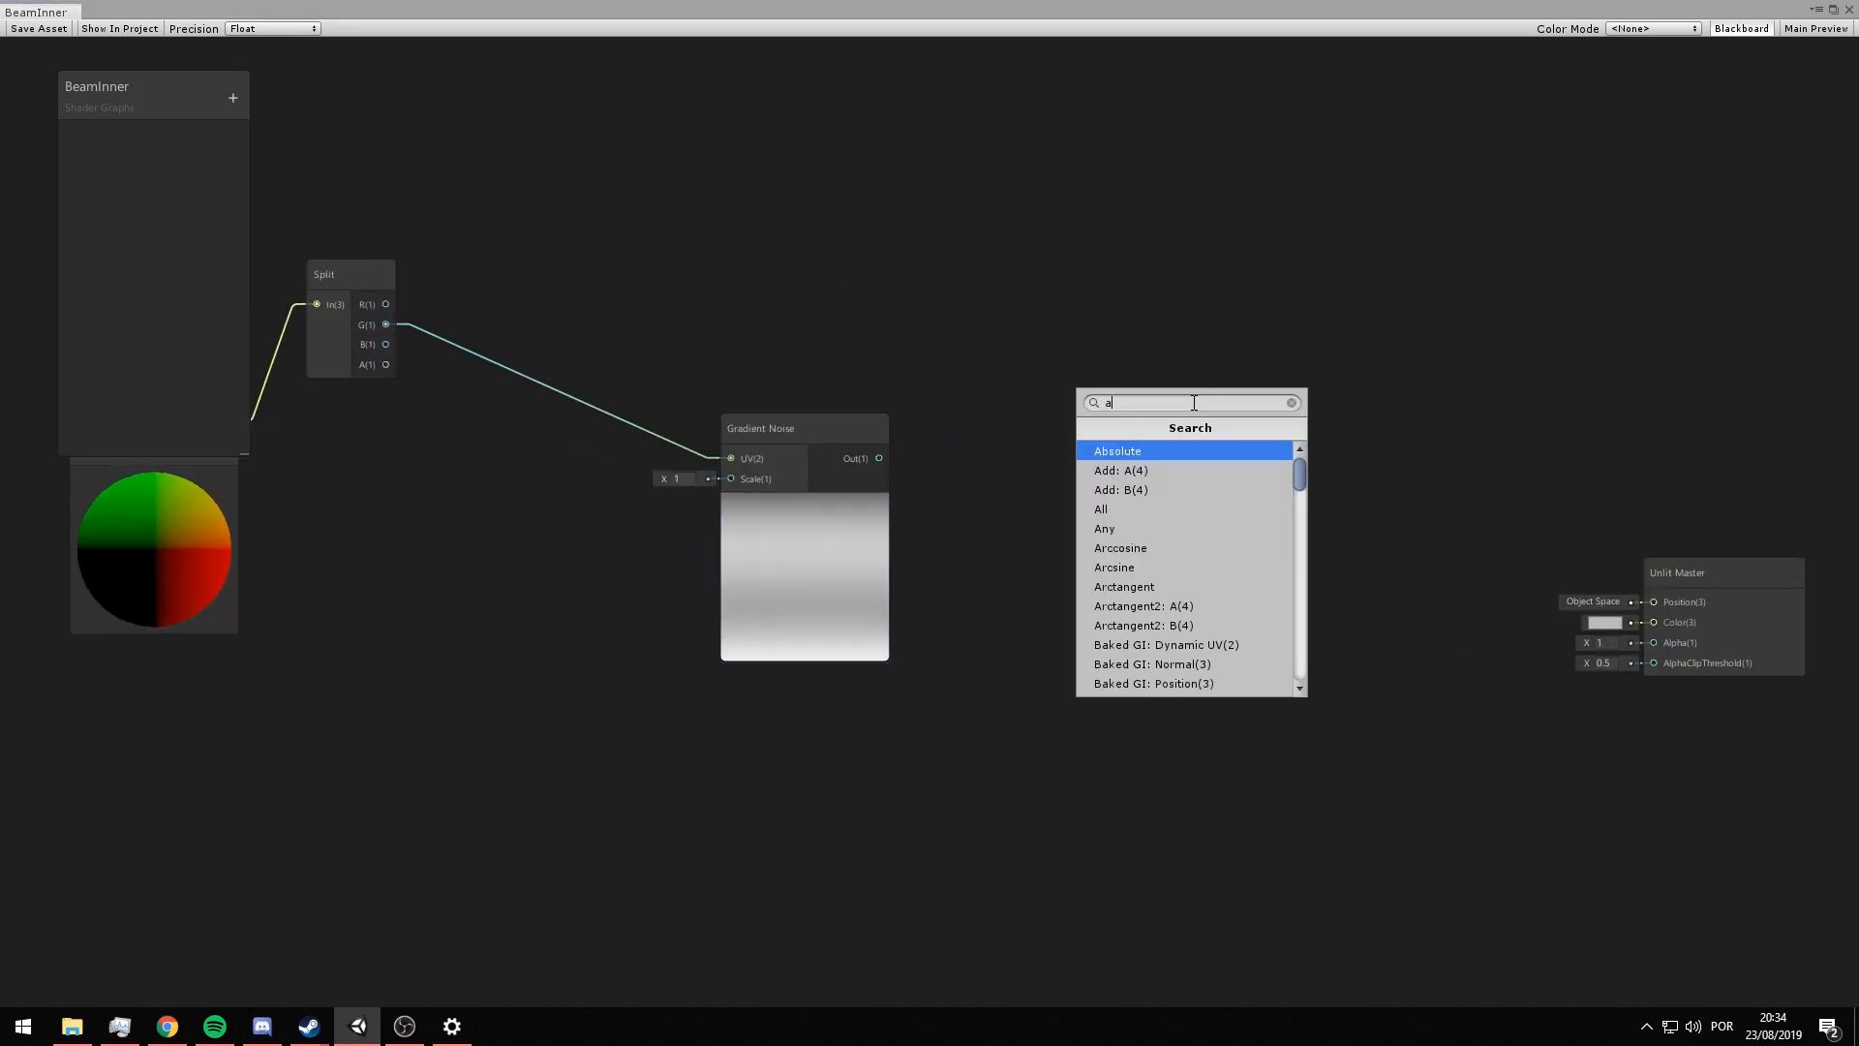
left_click(1264, 464)
middle_click_drag(546, 492, 601, 509)
left_click_drag(293, 438, 1247, 457)
- Connect the Add node's output to the Unlit Master's Position input
left_click_drag(1290, 552, 1284, 612)
left_click_drag(1394, 499, 1691, 618)
left_click_drag(1291, 469, 1461, 479)
left_click(1415, 399)
middle_click_drag(1284, 342, 1023, 242)
scroll(1022, 243, "down", 1)
scroll(1020, 258, "up", 2)
scroll(1031, 383, "down", 3)
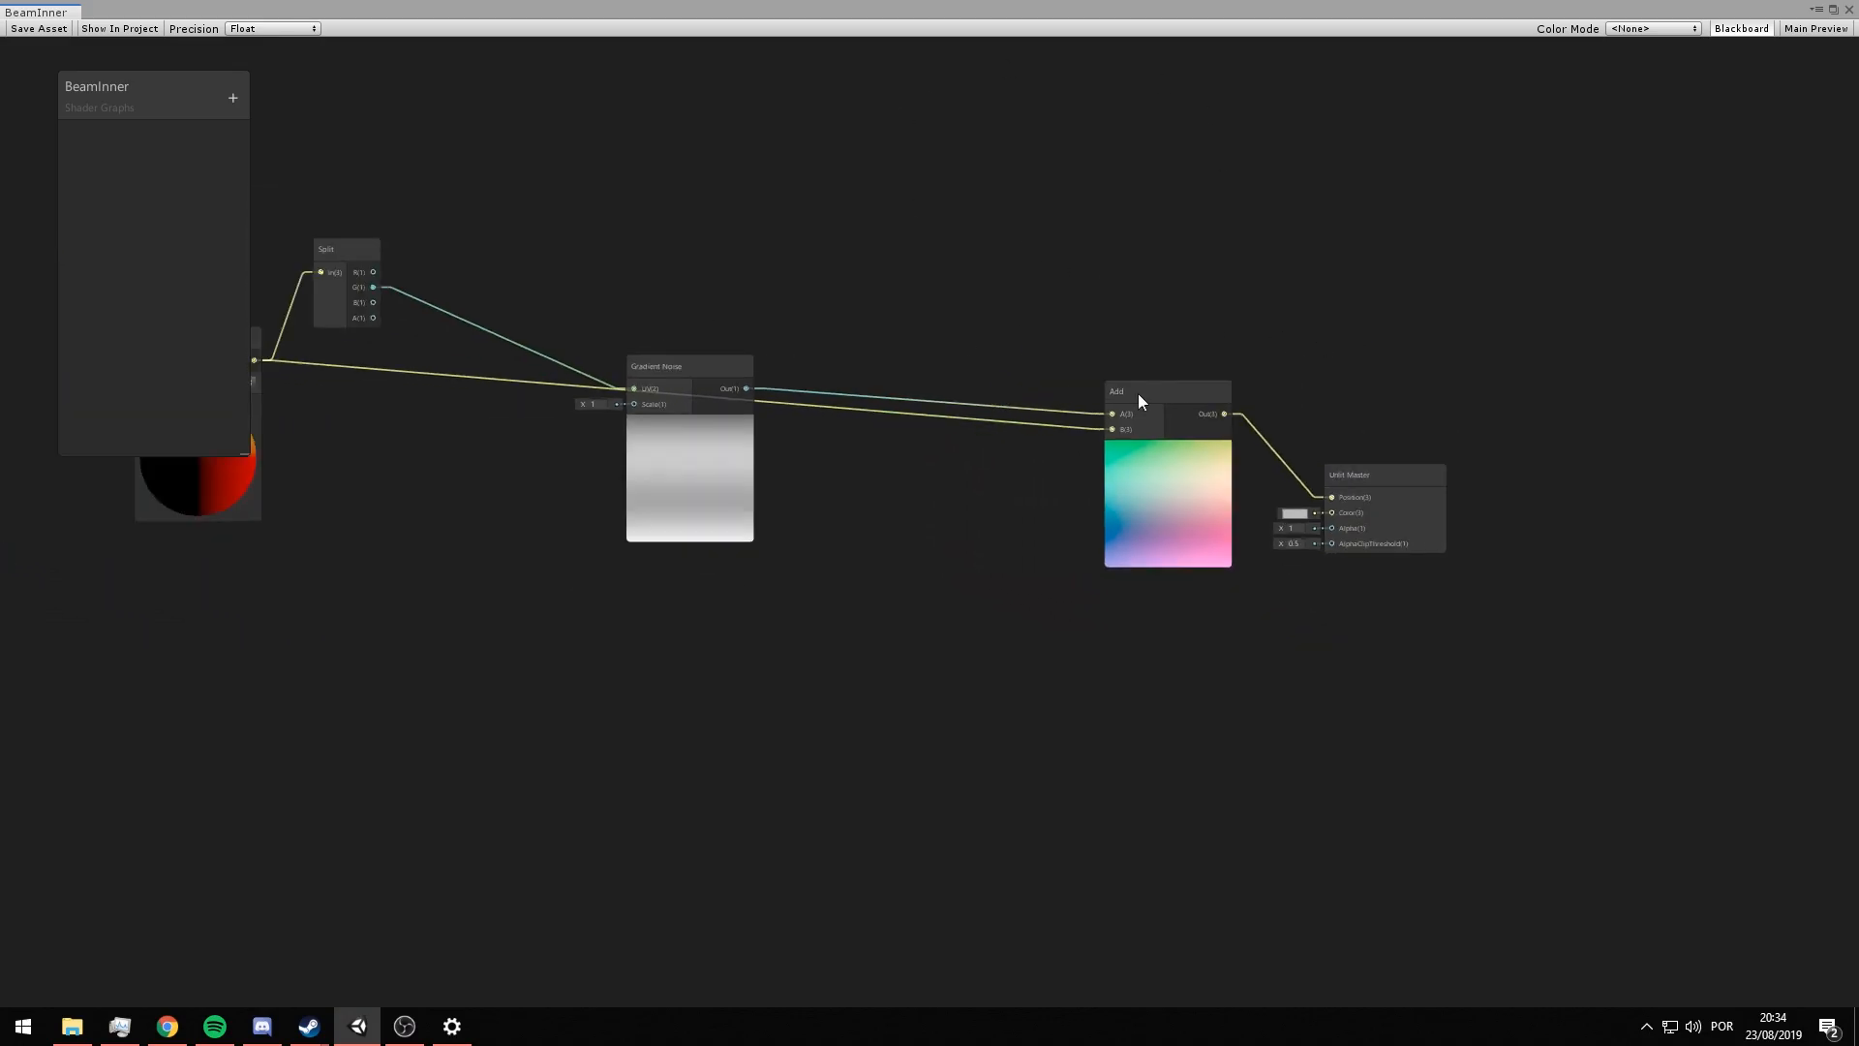
- Move the Gradient Noise node higher in the graph and review the connections from Position through to Unlit Master
left_click(668, 472)
scroll(668, 471, "up", 2)
left_click_drag(700, 491, 689, 407)
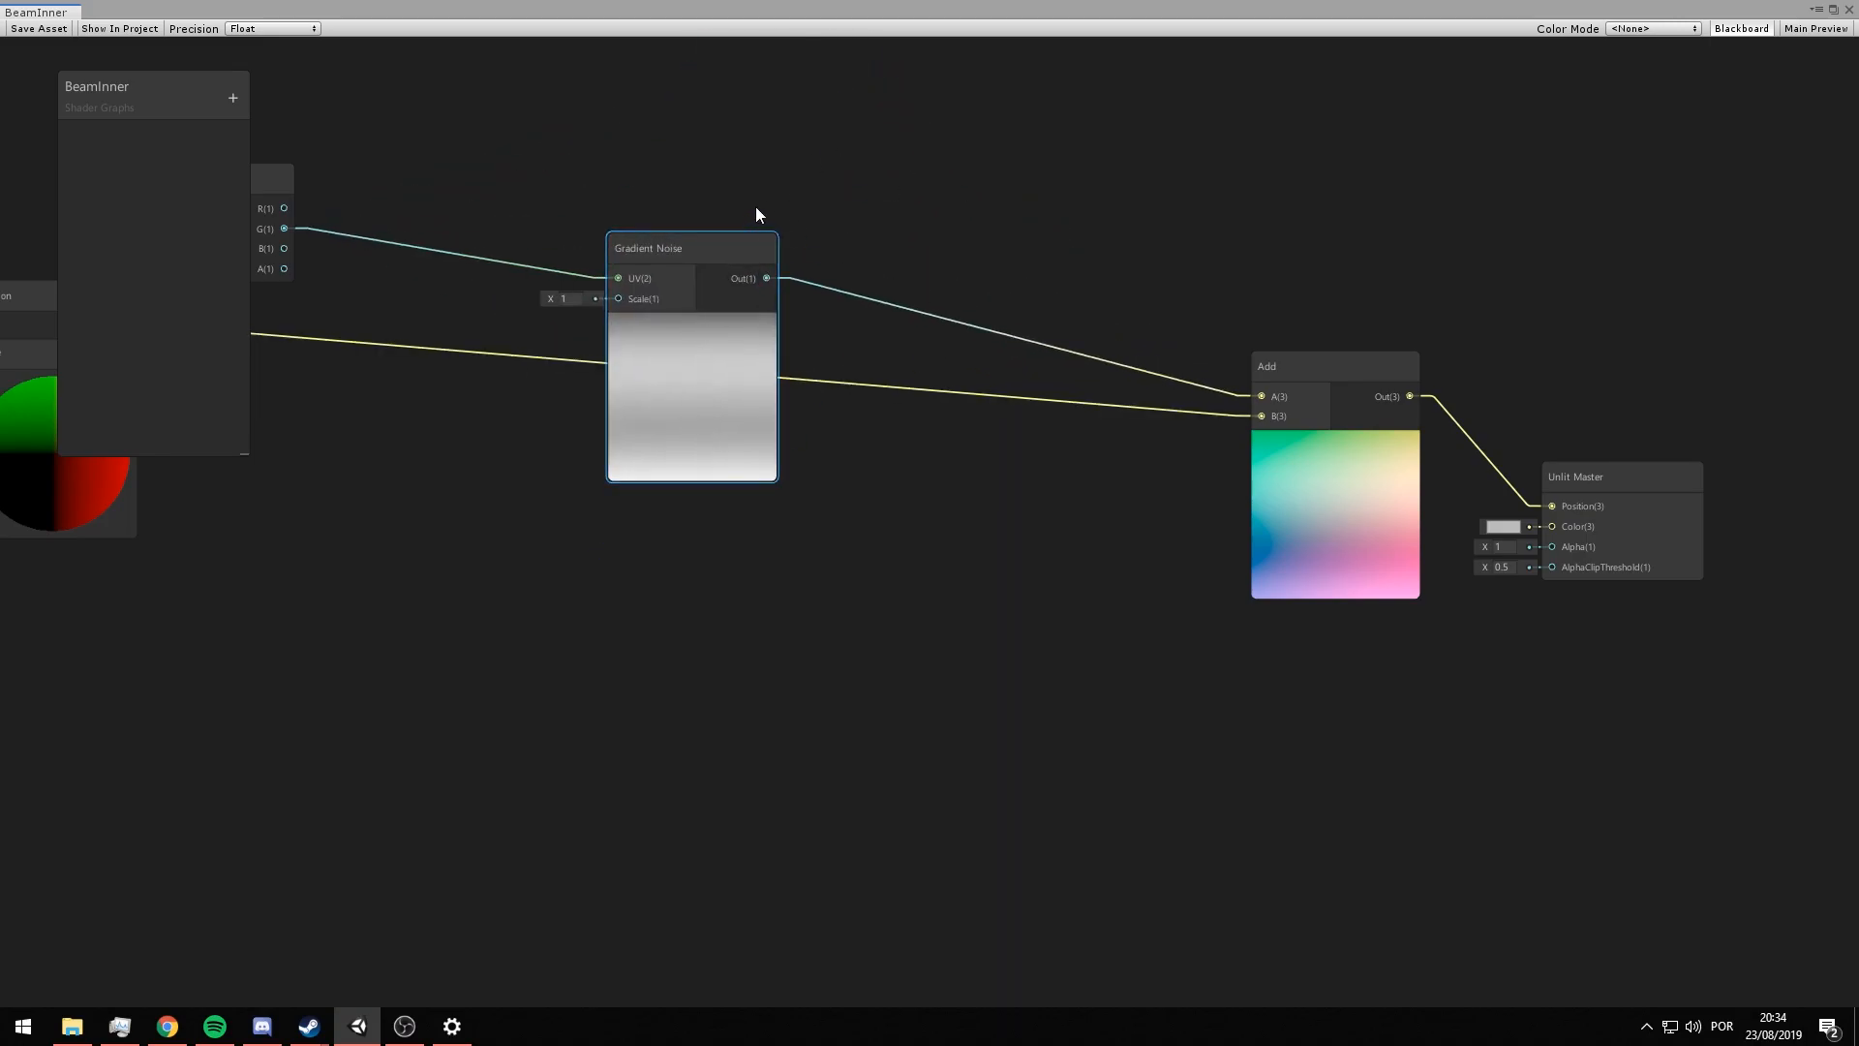
middle_click_drag(1386, 544, 1193, 554)
scroll(1193, 554, "up", 1)
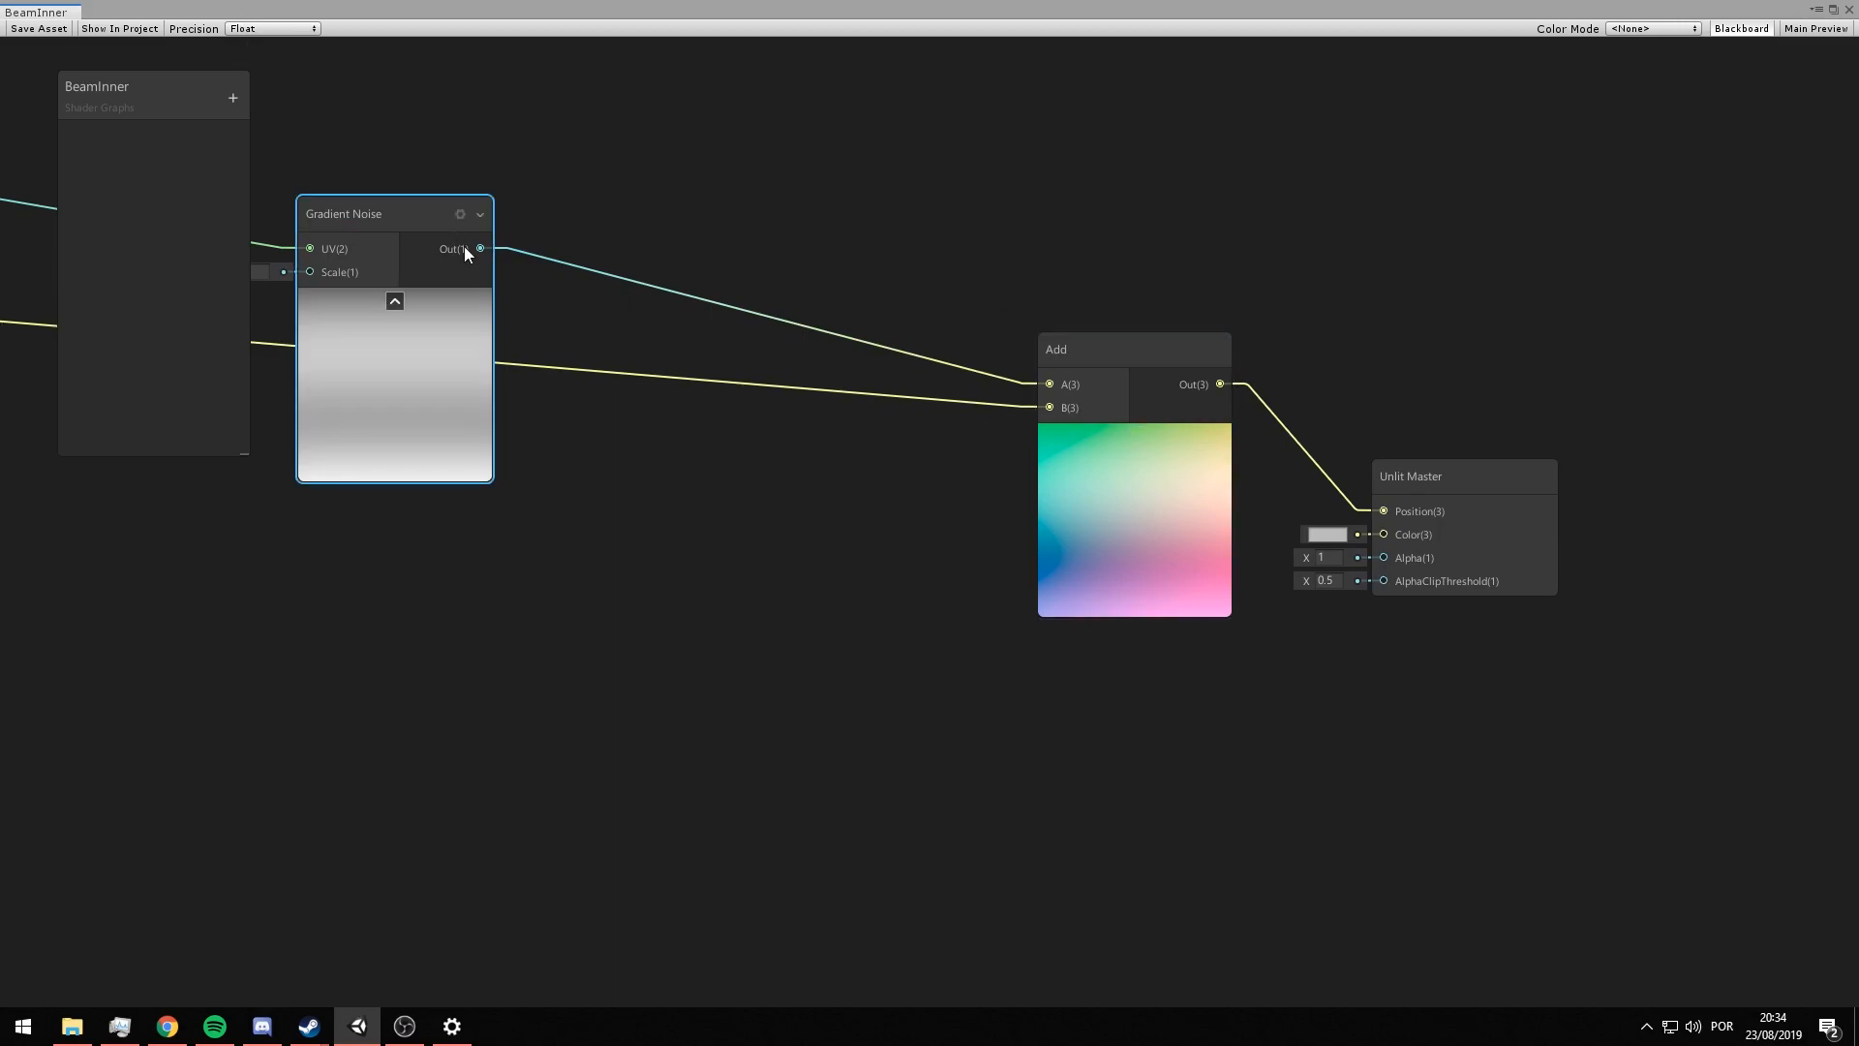
middle_click_drag(937, 278, 1857, 385)
middle_click_drag(1422, 535, 747, 456)
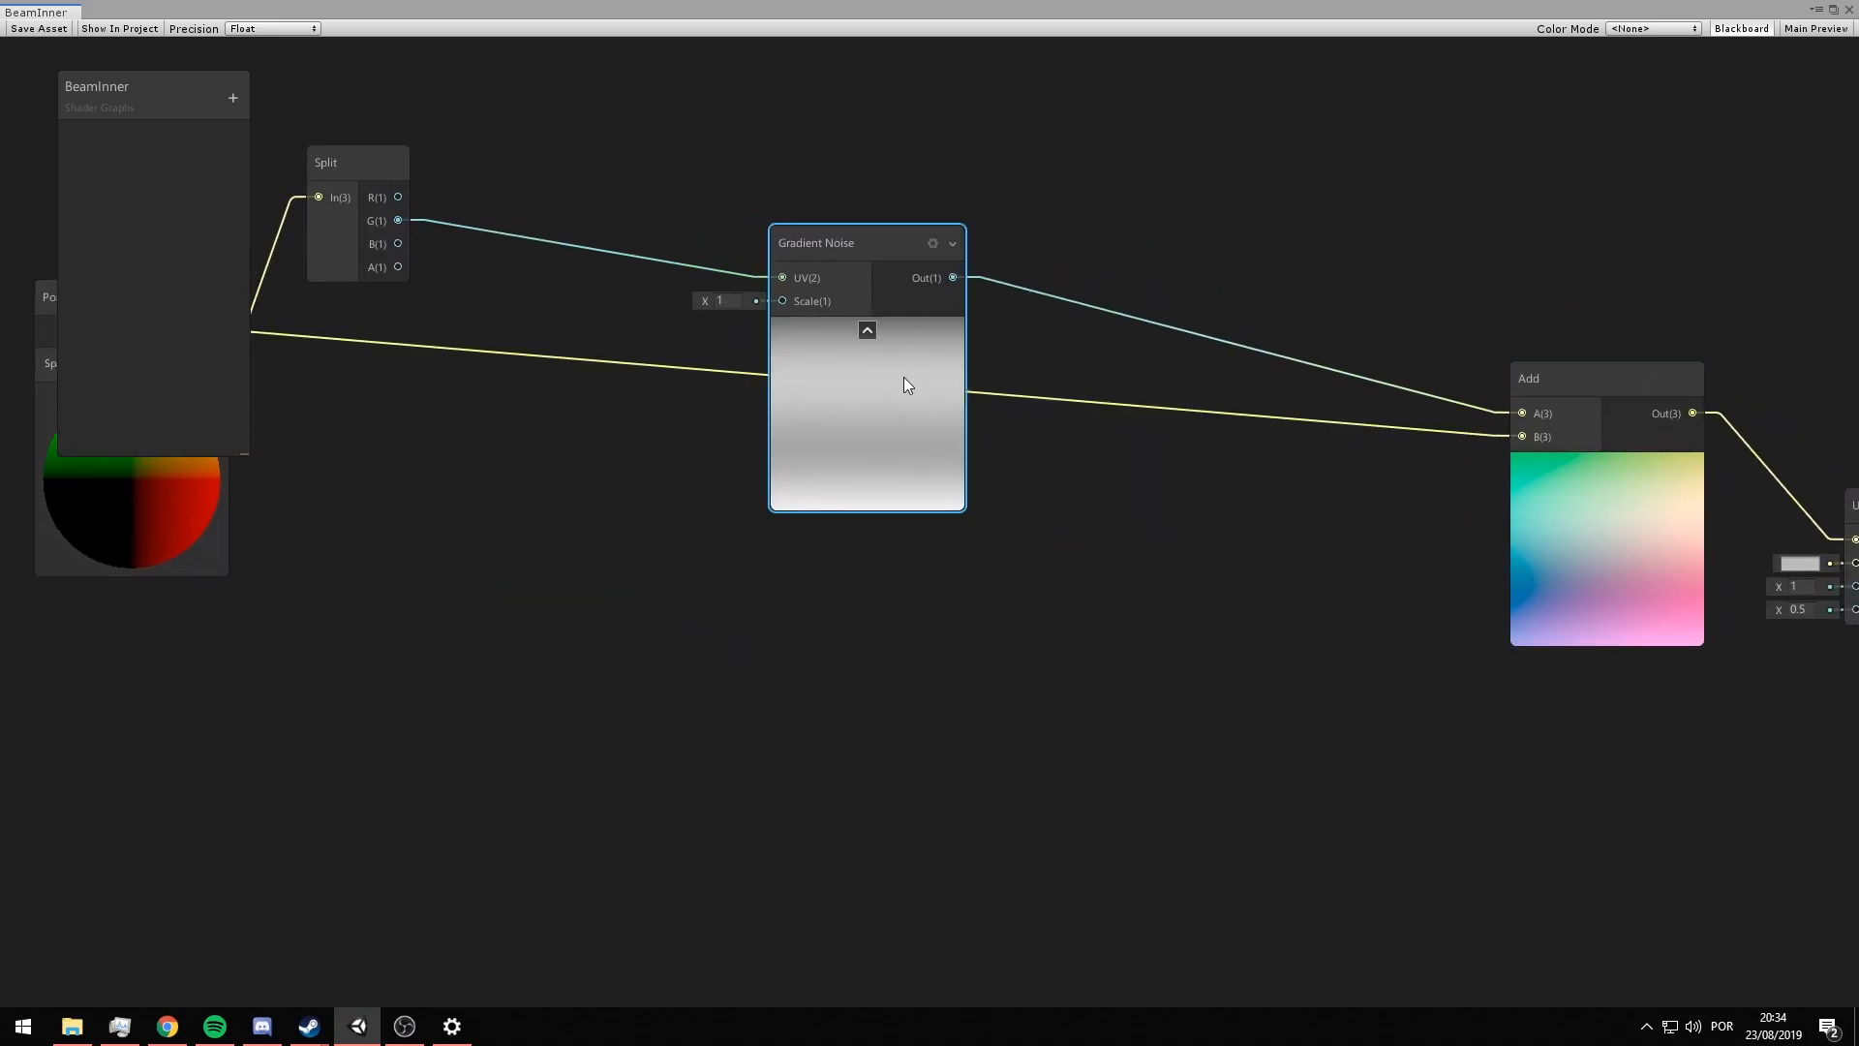
middle_click_drag(1345, 342, 964, 477)
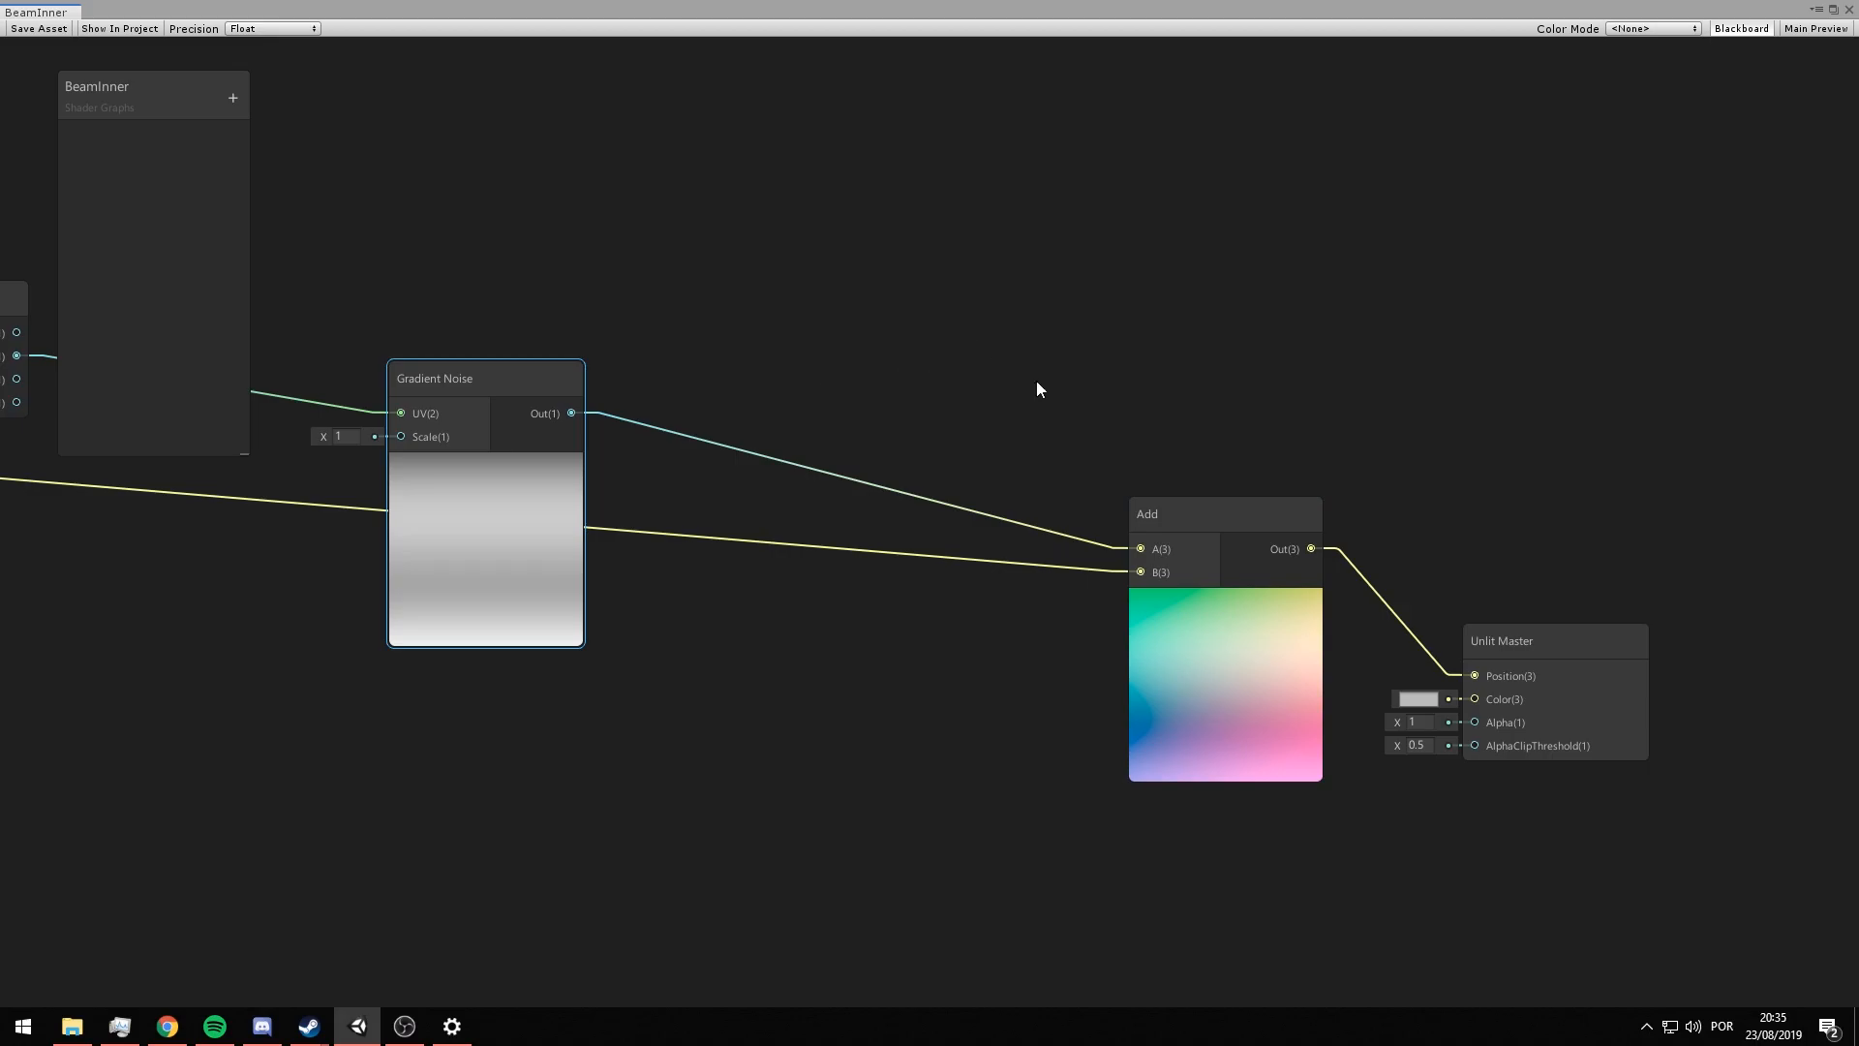
- Space the Add and Unlit Master nodes further apart and move the Gradient Noise node closer to the Split node
left_click_drag(1178, 506, 1087, 461)
left_click_drag(1532, 639, 1768, 644)
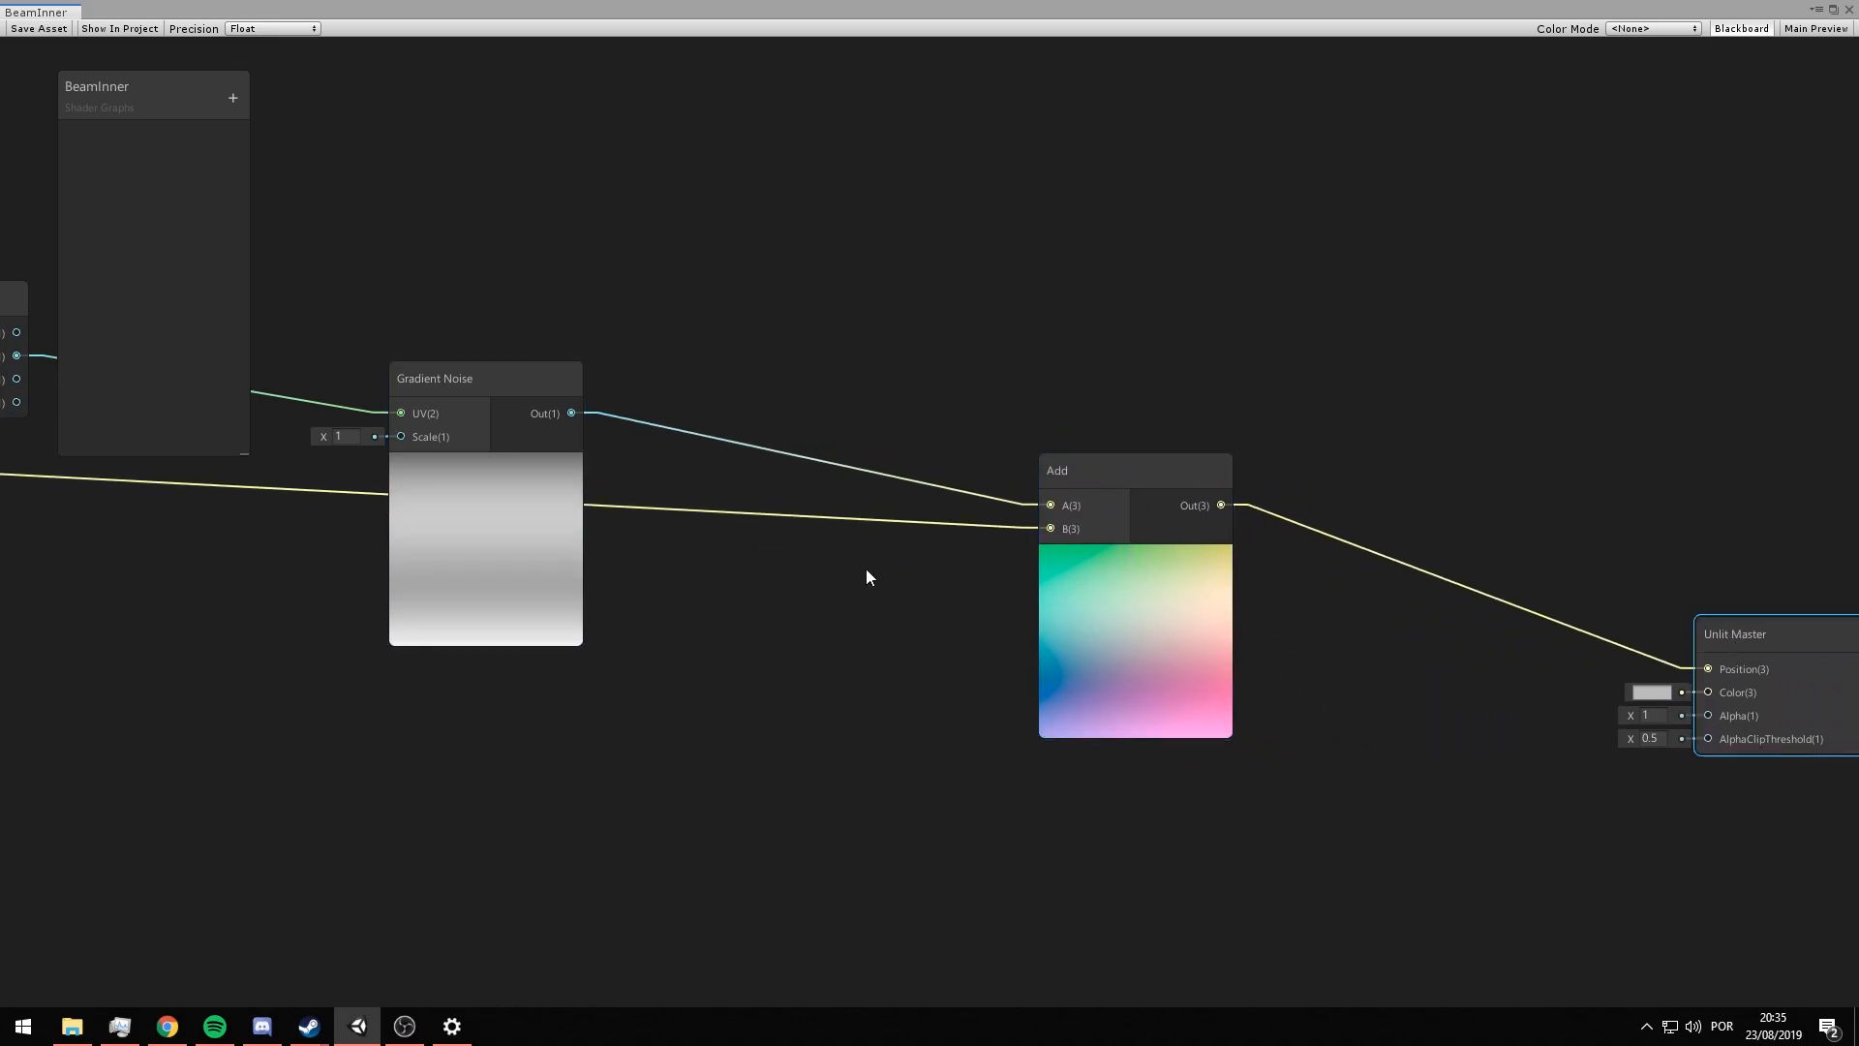
scroll(852, 559, "down", 1)
middle_click_drag(846, 556, 1081, 458)
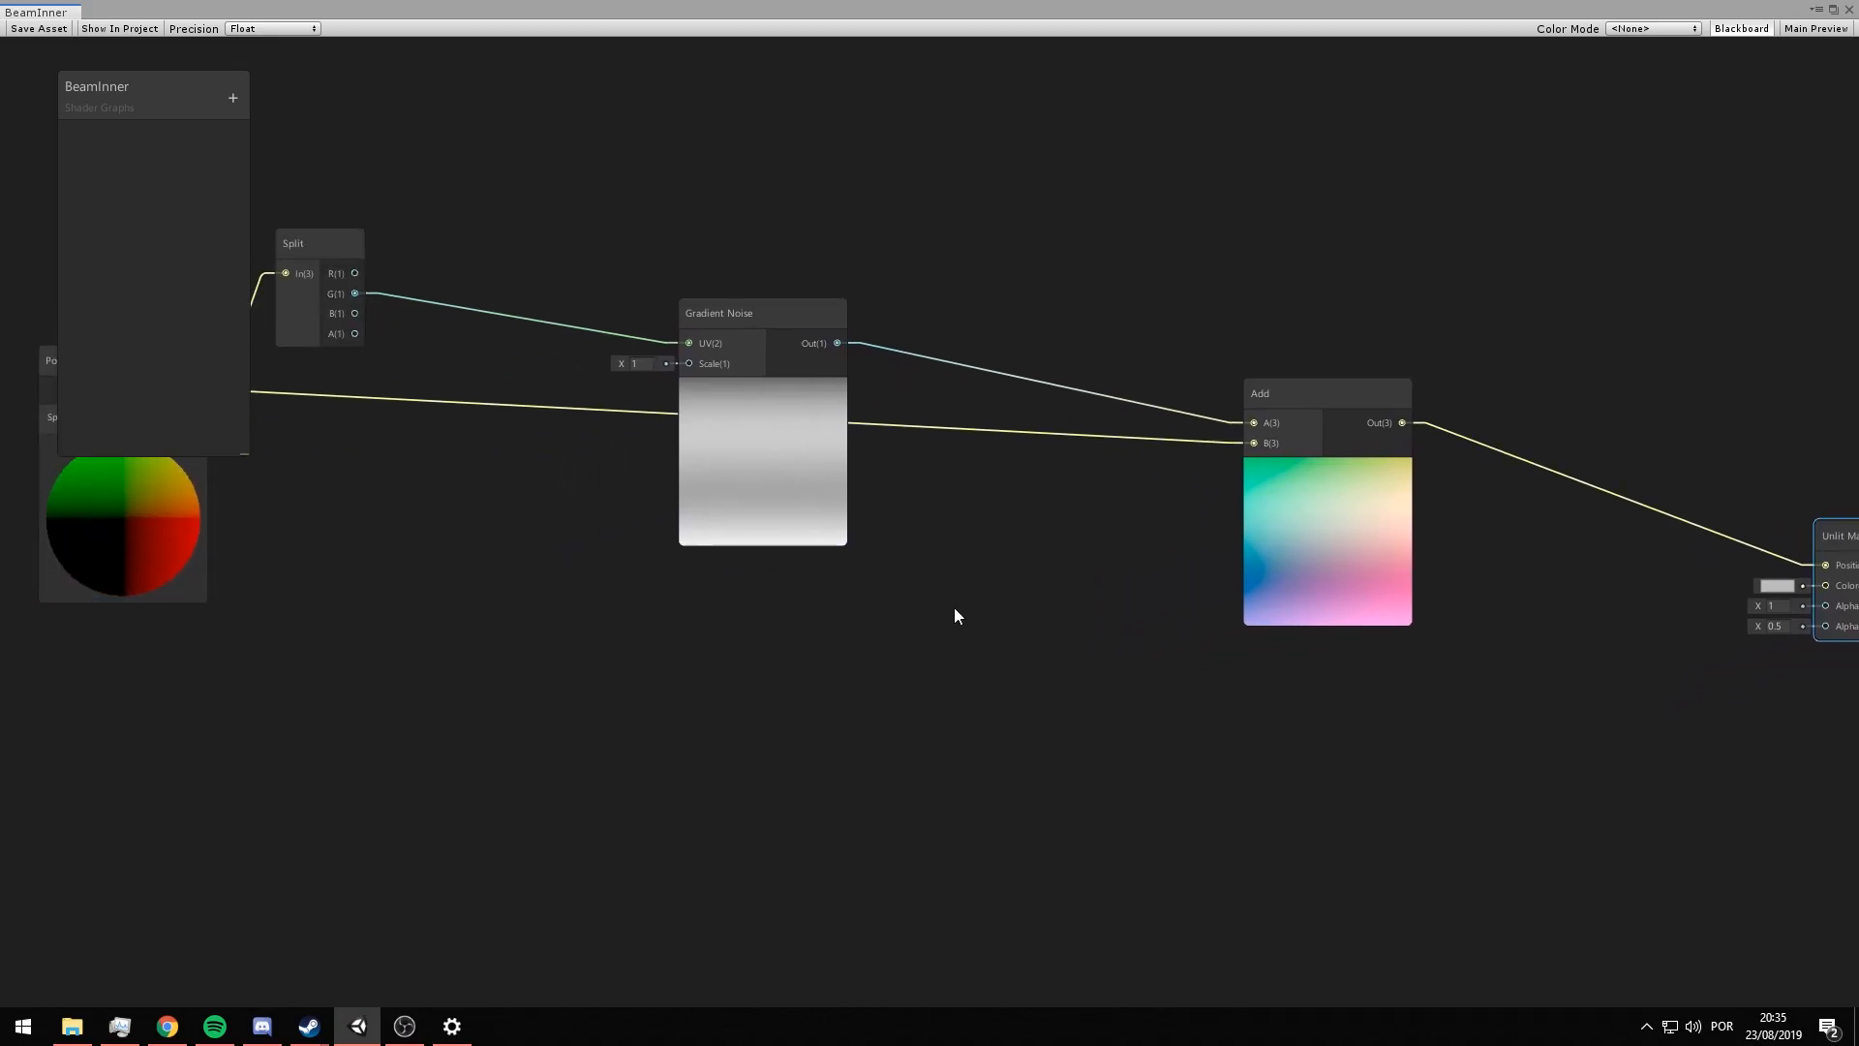
middle_click_drag(950, 606, 899, 625)
left_click_drag(741, 518, 539, 474)
- Add a Normal Vector node above the Gradient Noise node
left_click(716, 263)
middle_click_drag(715, 263, 832, 351)
right_click(616, 181)
left_click(617, 182)
type("vertex")
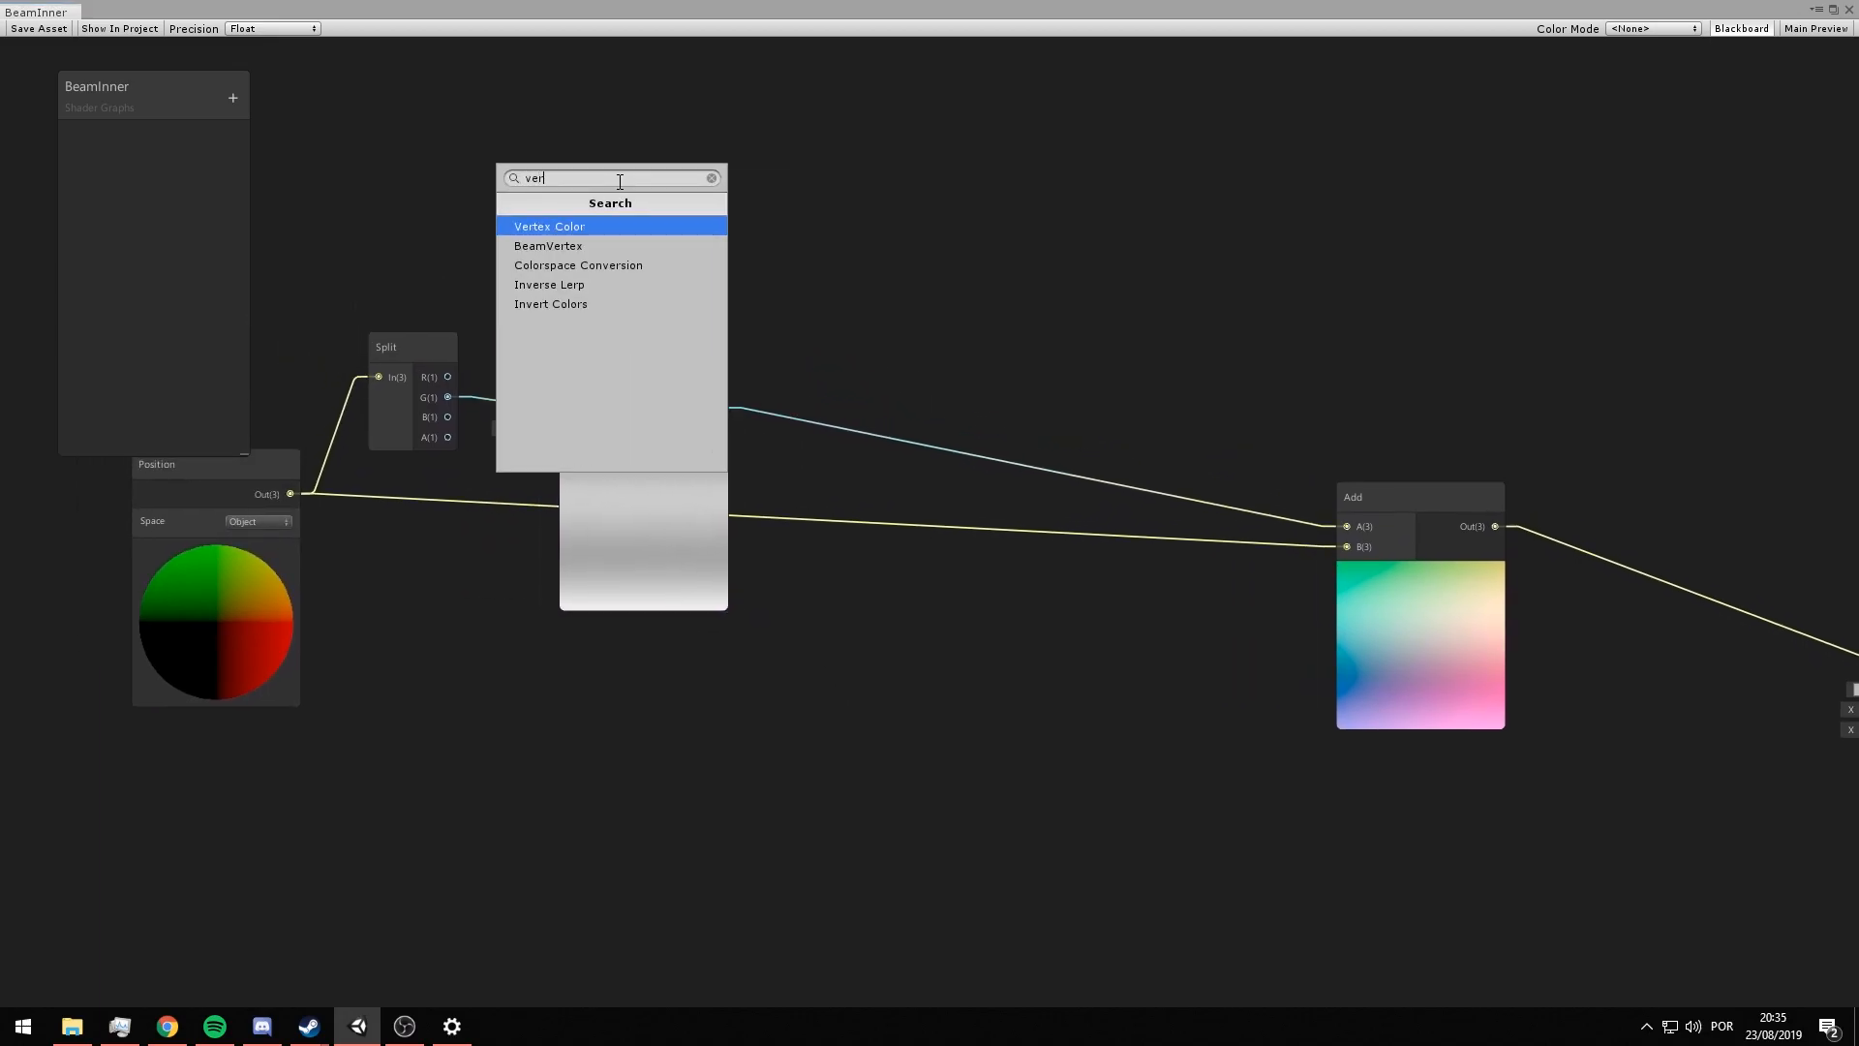
key("BackSpace")
key("BackSpace")
key("BackSpace")
key("BackSpace")
key("BackSpace")
key("BackSpace")
type("normal vec")
key("Return")
- Create a Multiply node that multiplies the Normal Vector output by the Gradient Noise output
left_click_drag(693, 215, 1073, 451)
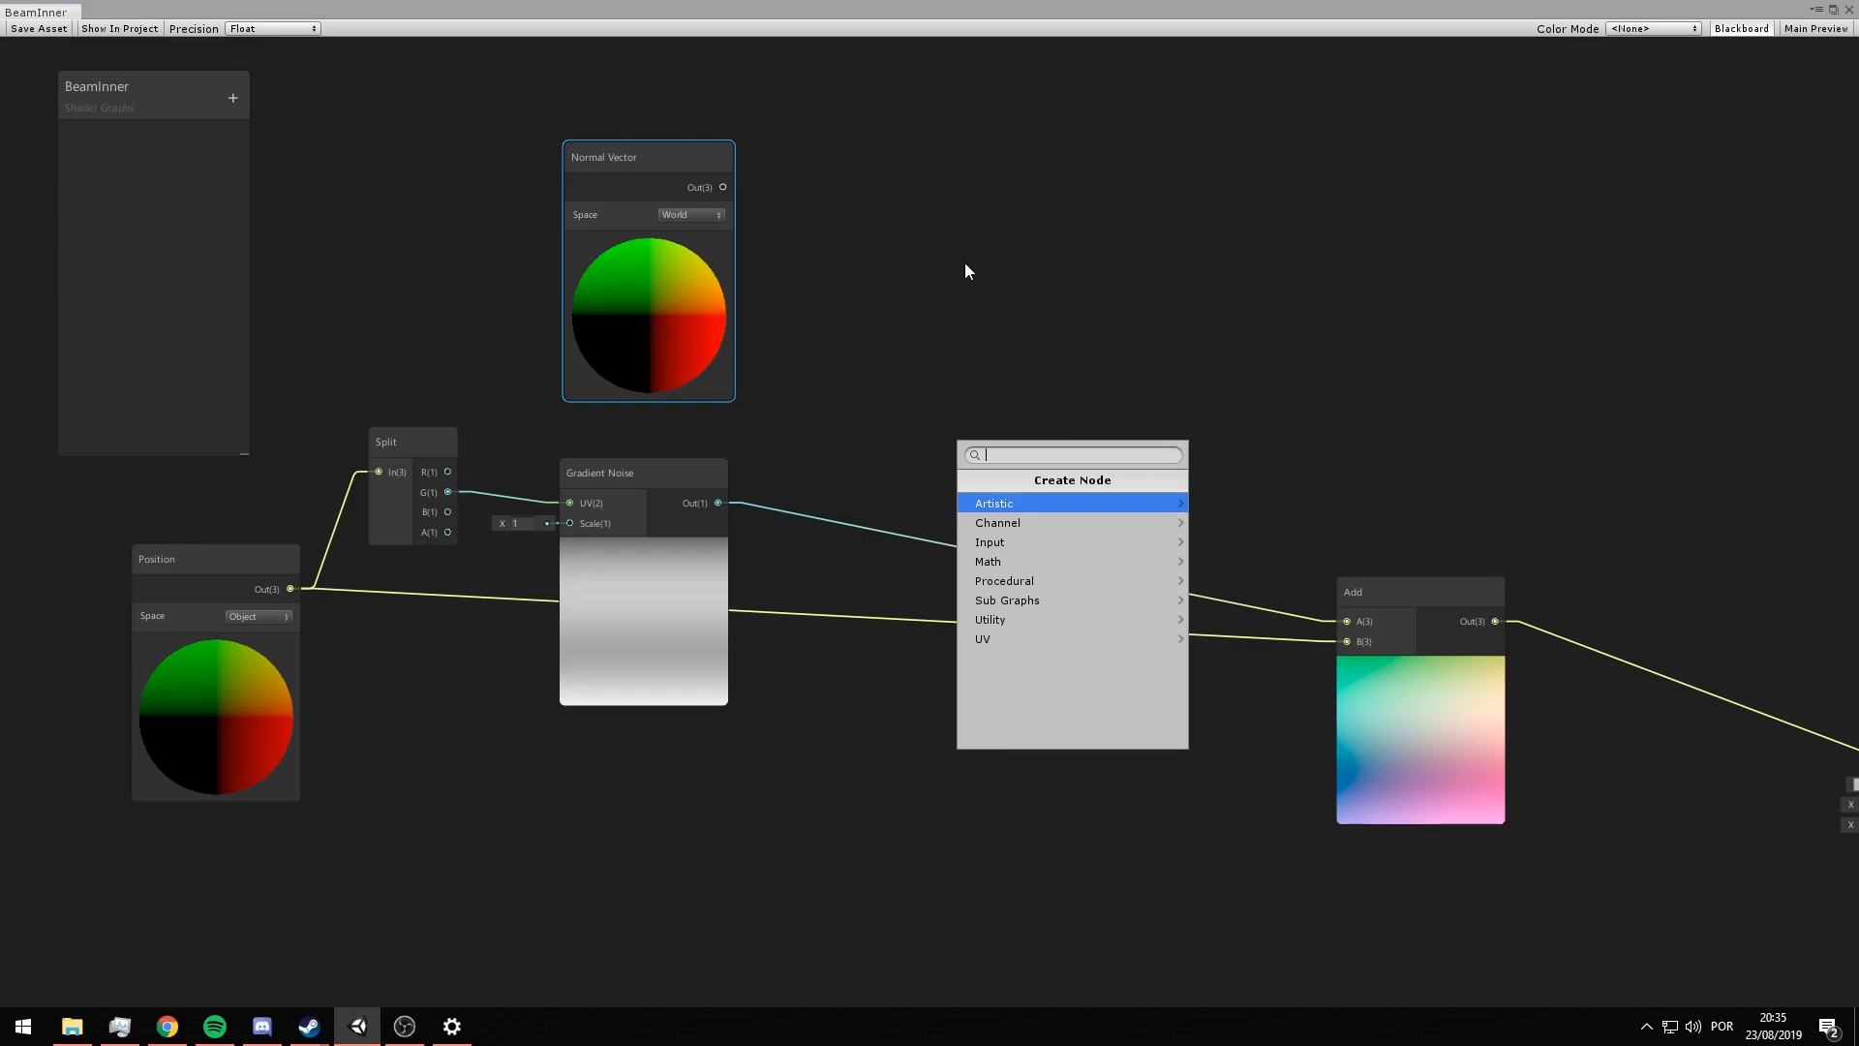
type("multiply")
key("Return")
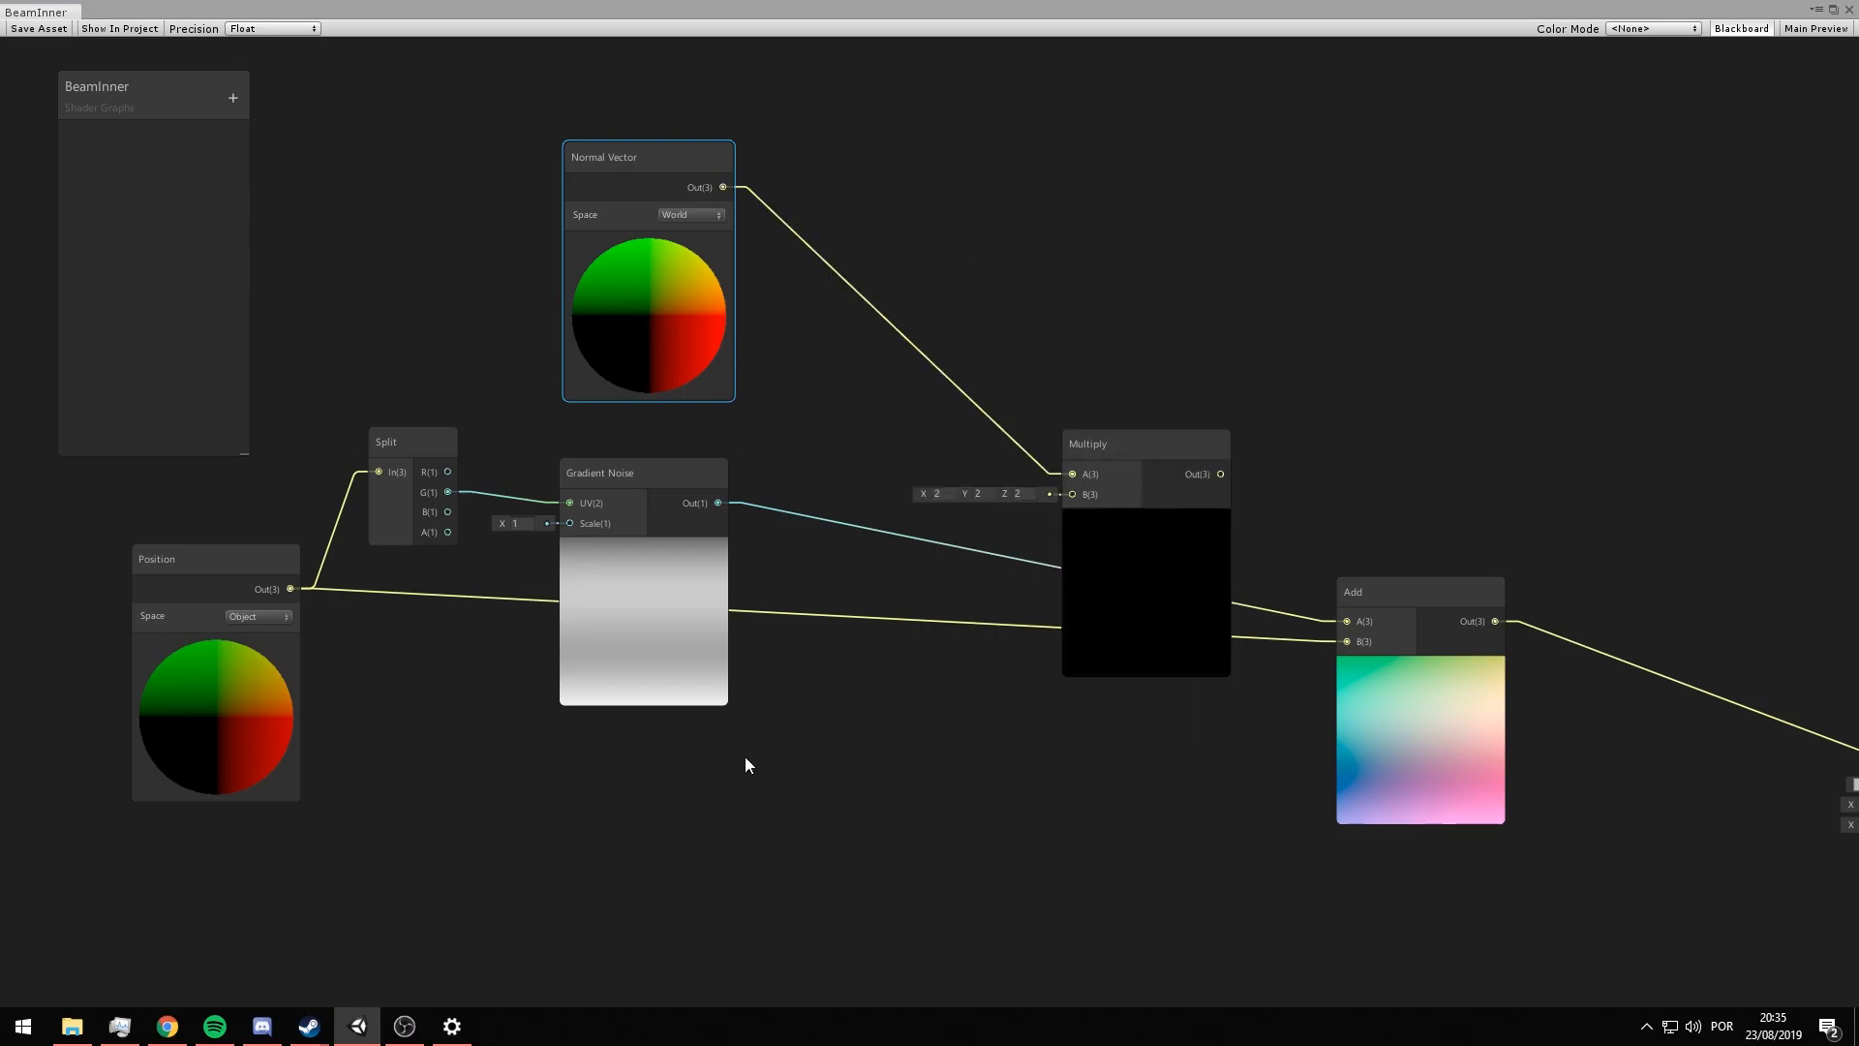
left_click_drag(719, 503, 1074, 492)
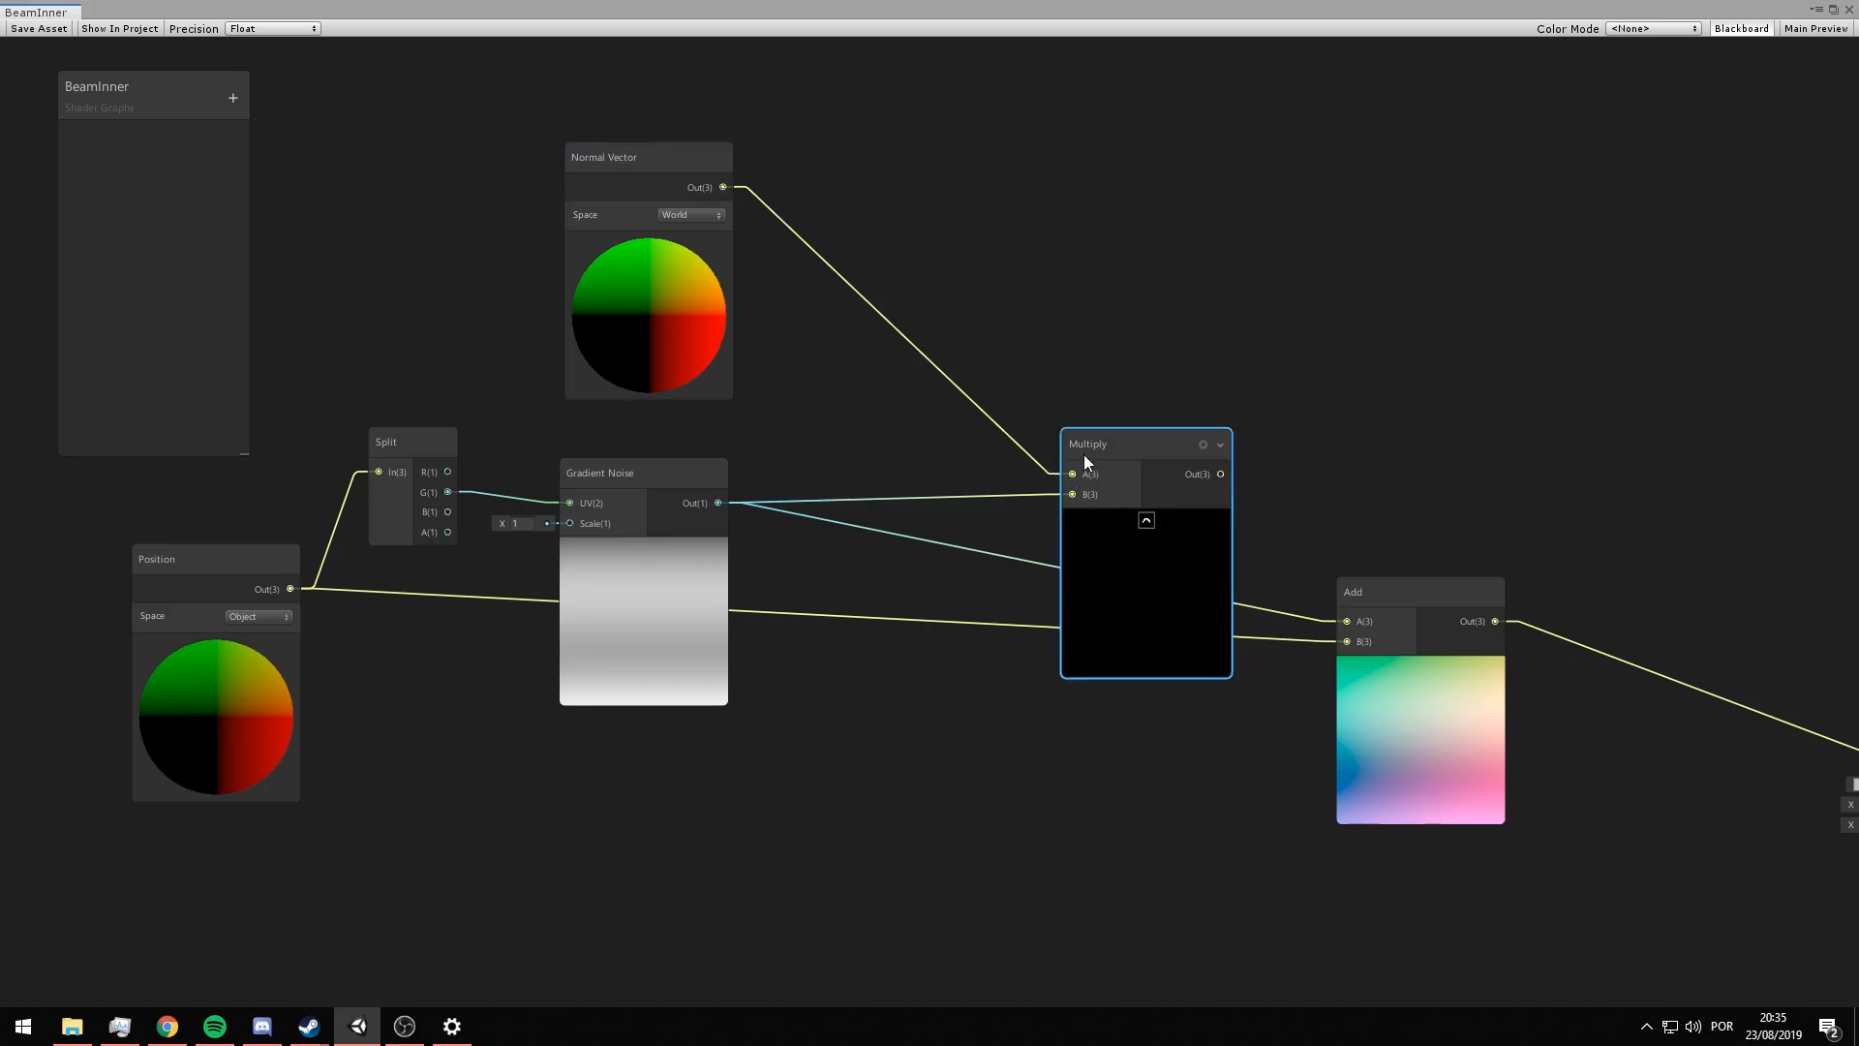
- Connect the Multiply output to the Add node's A input and rearrange the Multiply and Add nodes to make room between them
left_click(1086, 459)
left_click_drag(1162, 450, 1367, 618)
middle_click_drag(1421, 435, 1169, 362)
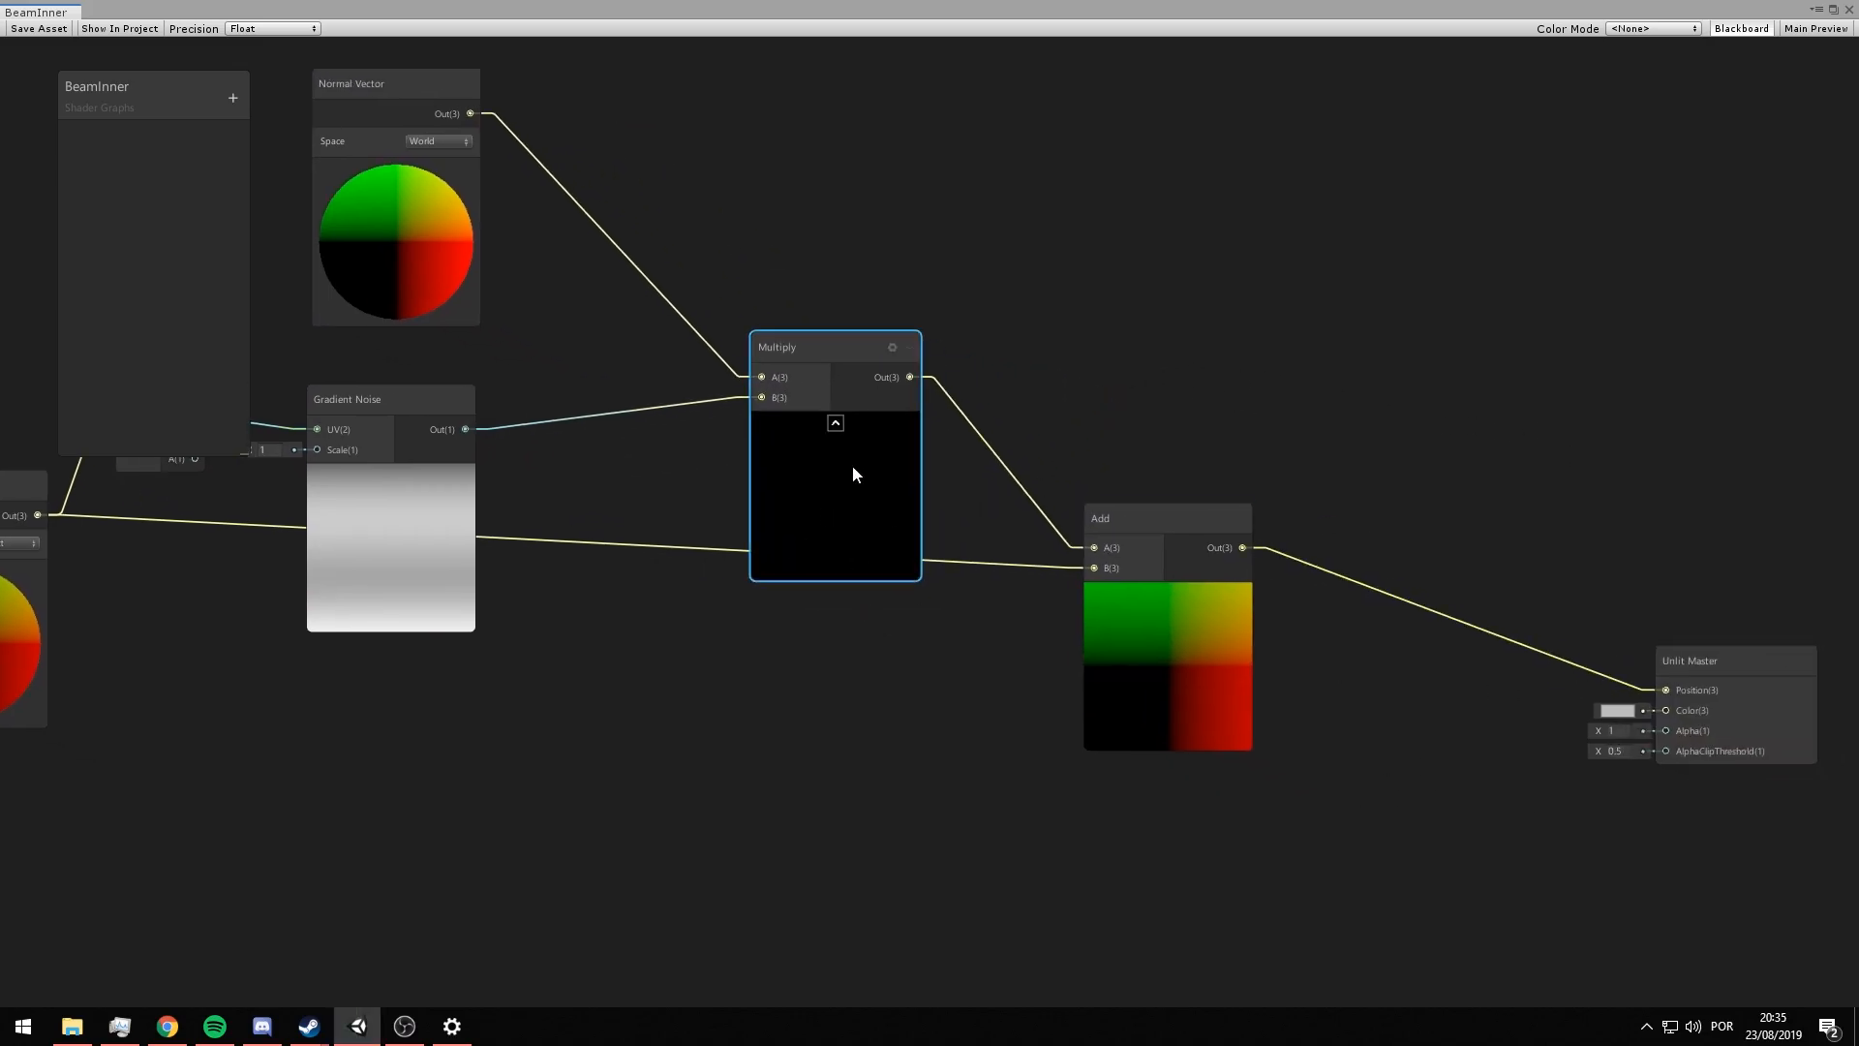
left_click_drag(792, 544, 624, 499)
left_click_drag(1181, 721, 1222, 616)
mouse_move(607, 452)
left_mouse_down()
mouse_move(882, 413)
mouse_move(588, 413)
mouse_move(599, 443)
left_mouse_up()
- Add a second Multiply node fed by the first one's output and collapse the previews of both Multiply nodes
left_click_drag(722, 317, 934, 294)
key("Return")
scroll(848, 397, "down", 1)
left_click(659, 366)
left_click(665, 369)
scroll(853, 390, "up", 1)
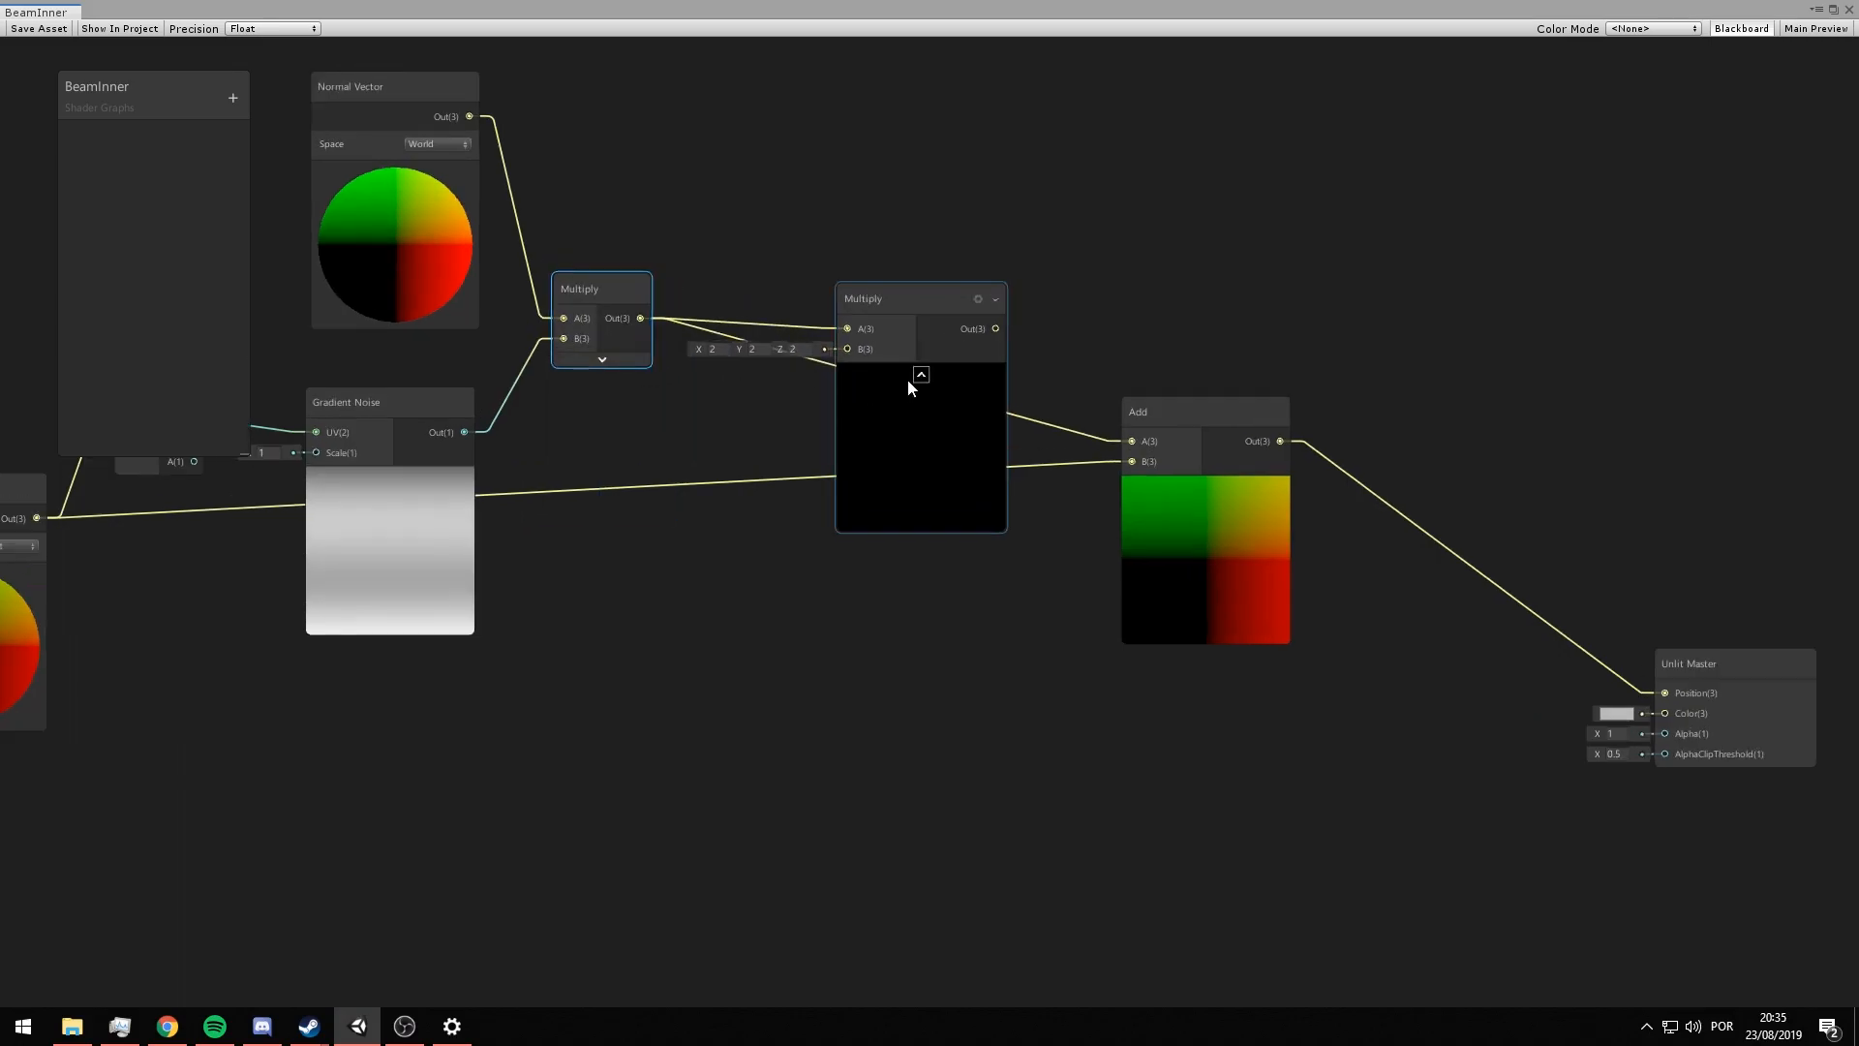
left_click(918, 374)
- Add a Vector 1 node feeding the second Multiply's B input, and connect that Multiply's output to the Add node's A input
middle_click_drag(839, 431, 944, 348)
left_click_drag(945, 281, 623, 697)
key("Return")
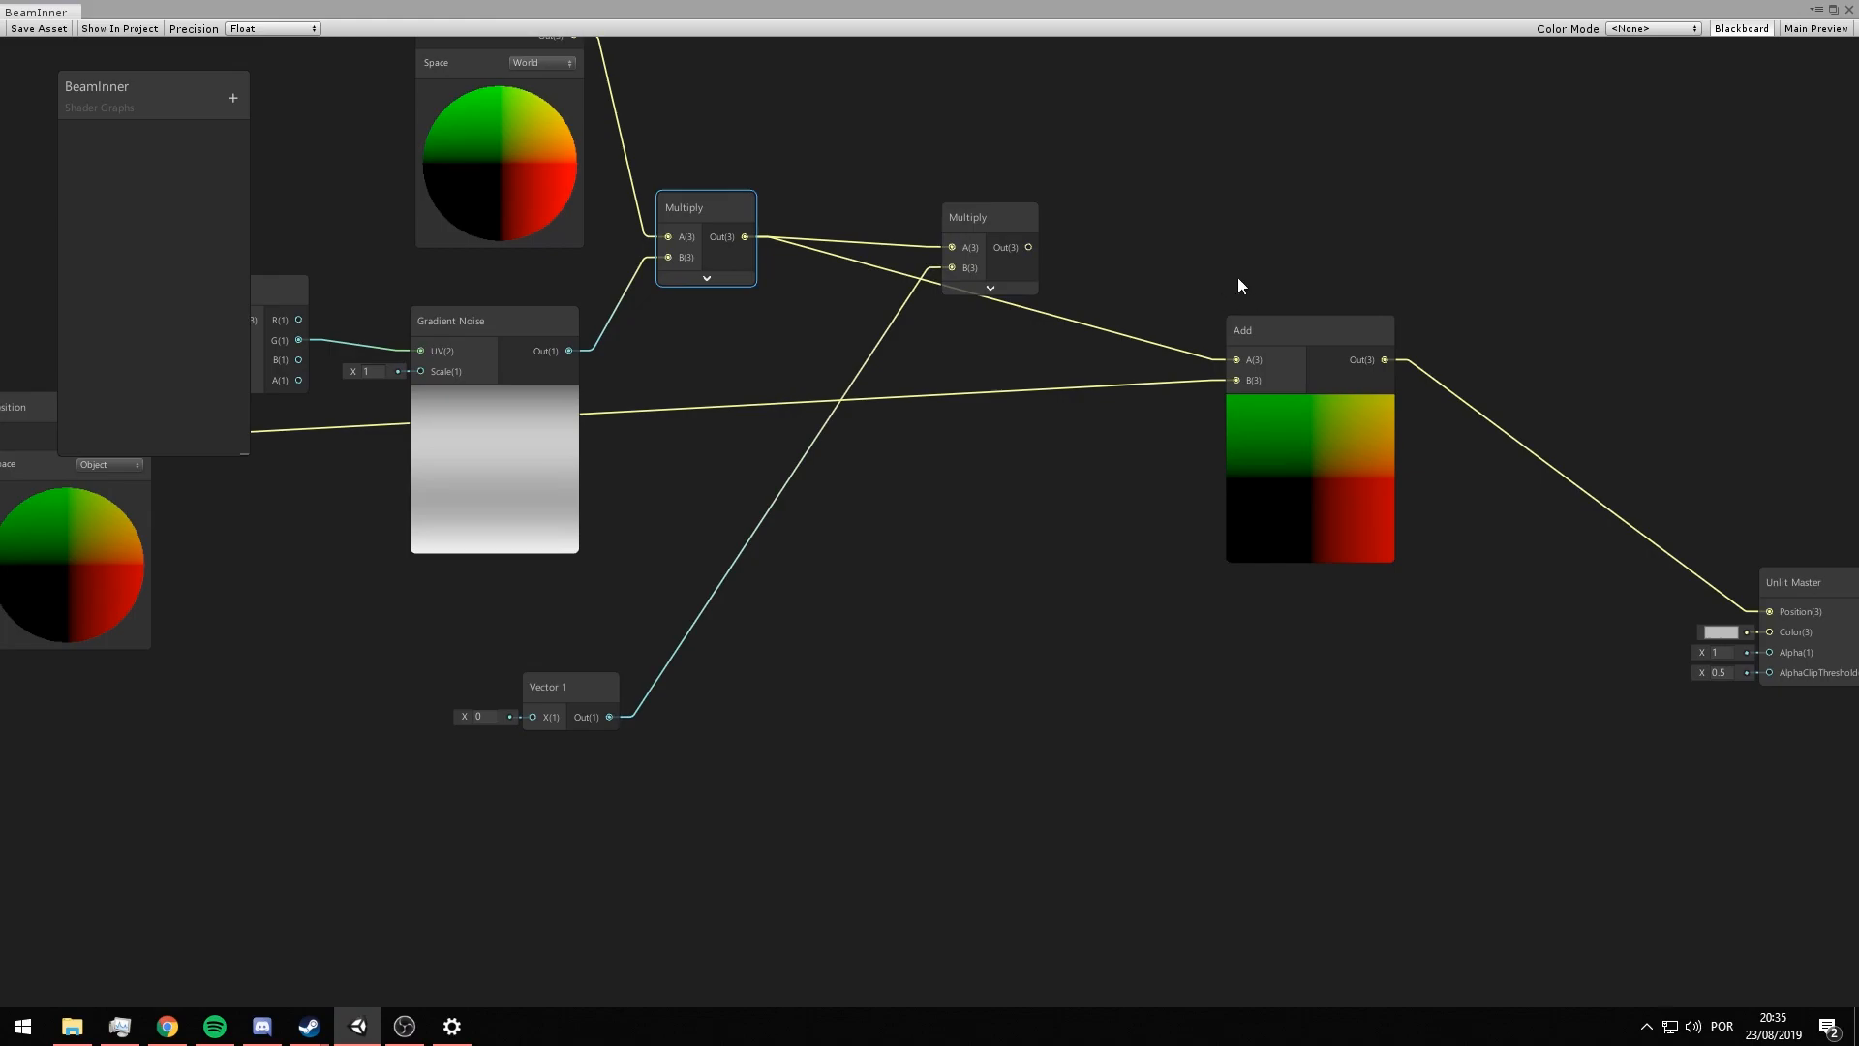
left_click_drag(1028, 247, 1236, 360)
- Convert the Vector 1 node to a property with a default of 1 and rename it Strength
left_click_drag(548, 687, 492, 642)
right_click(492, 642)
left_click(561, 822)
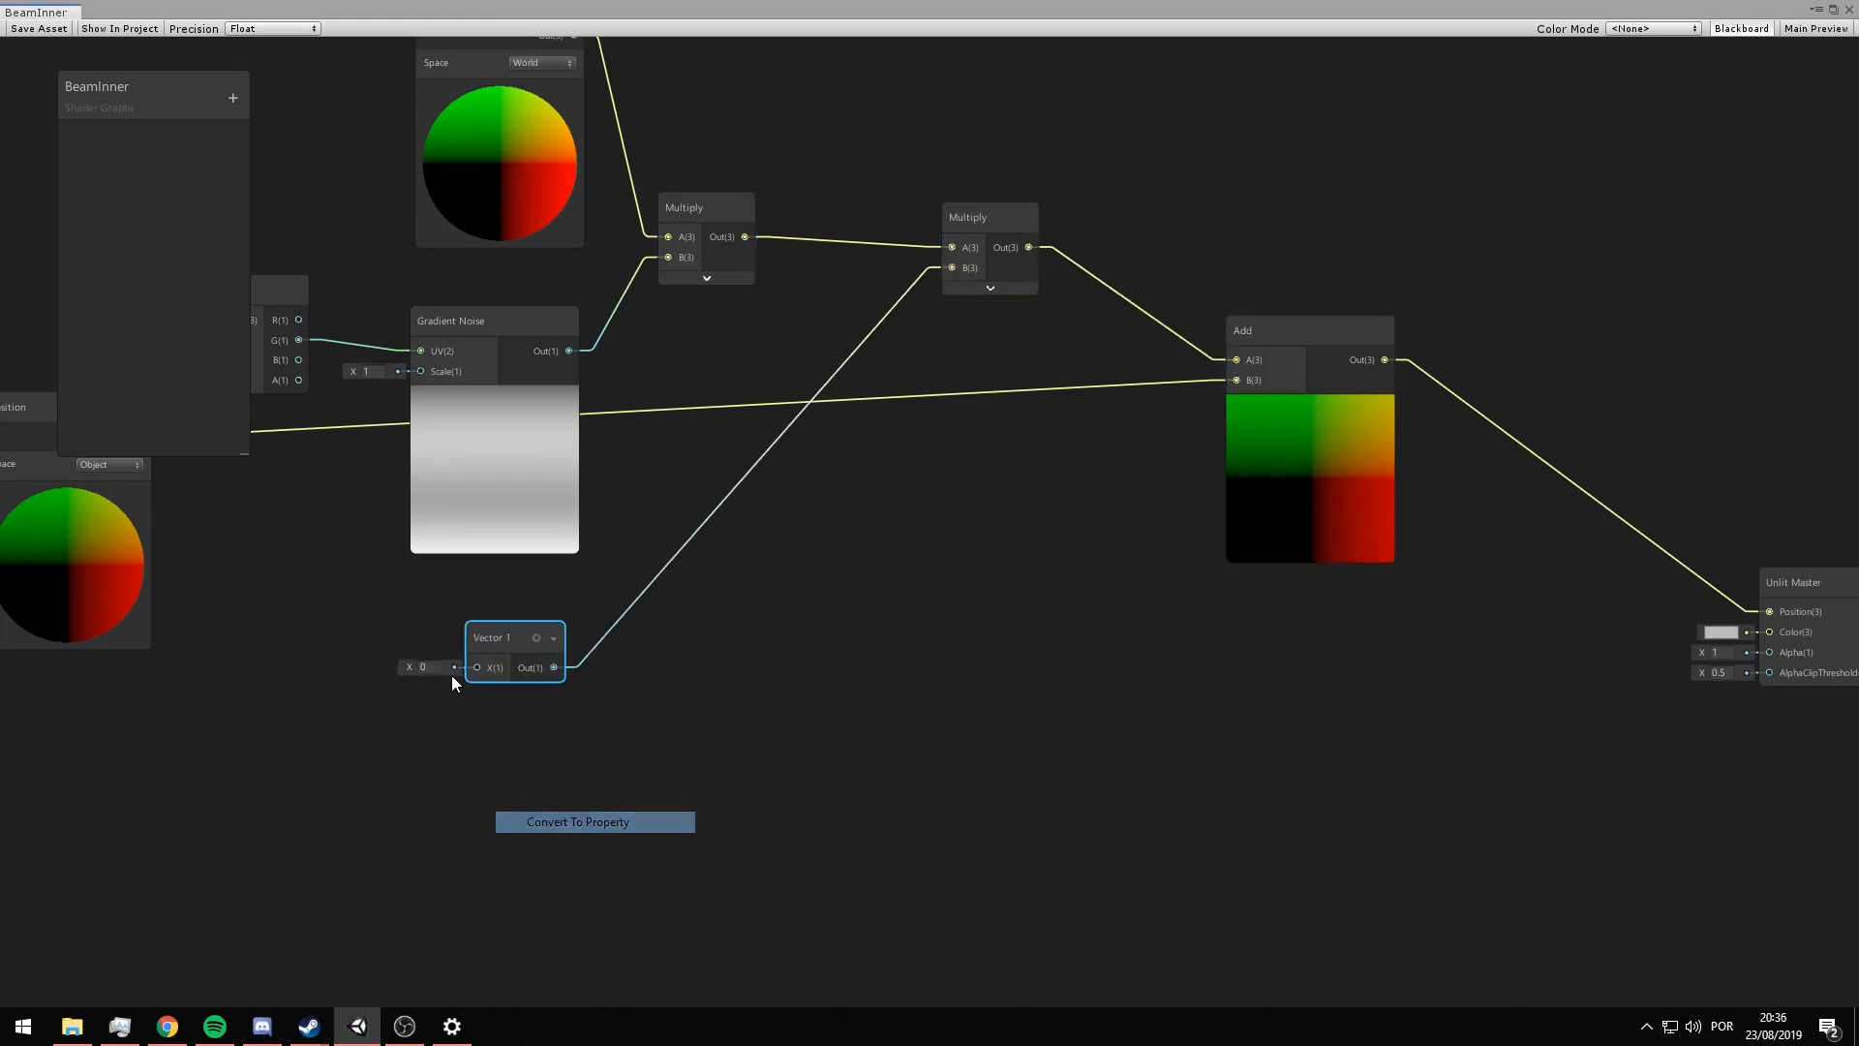
left_click(184, 206)
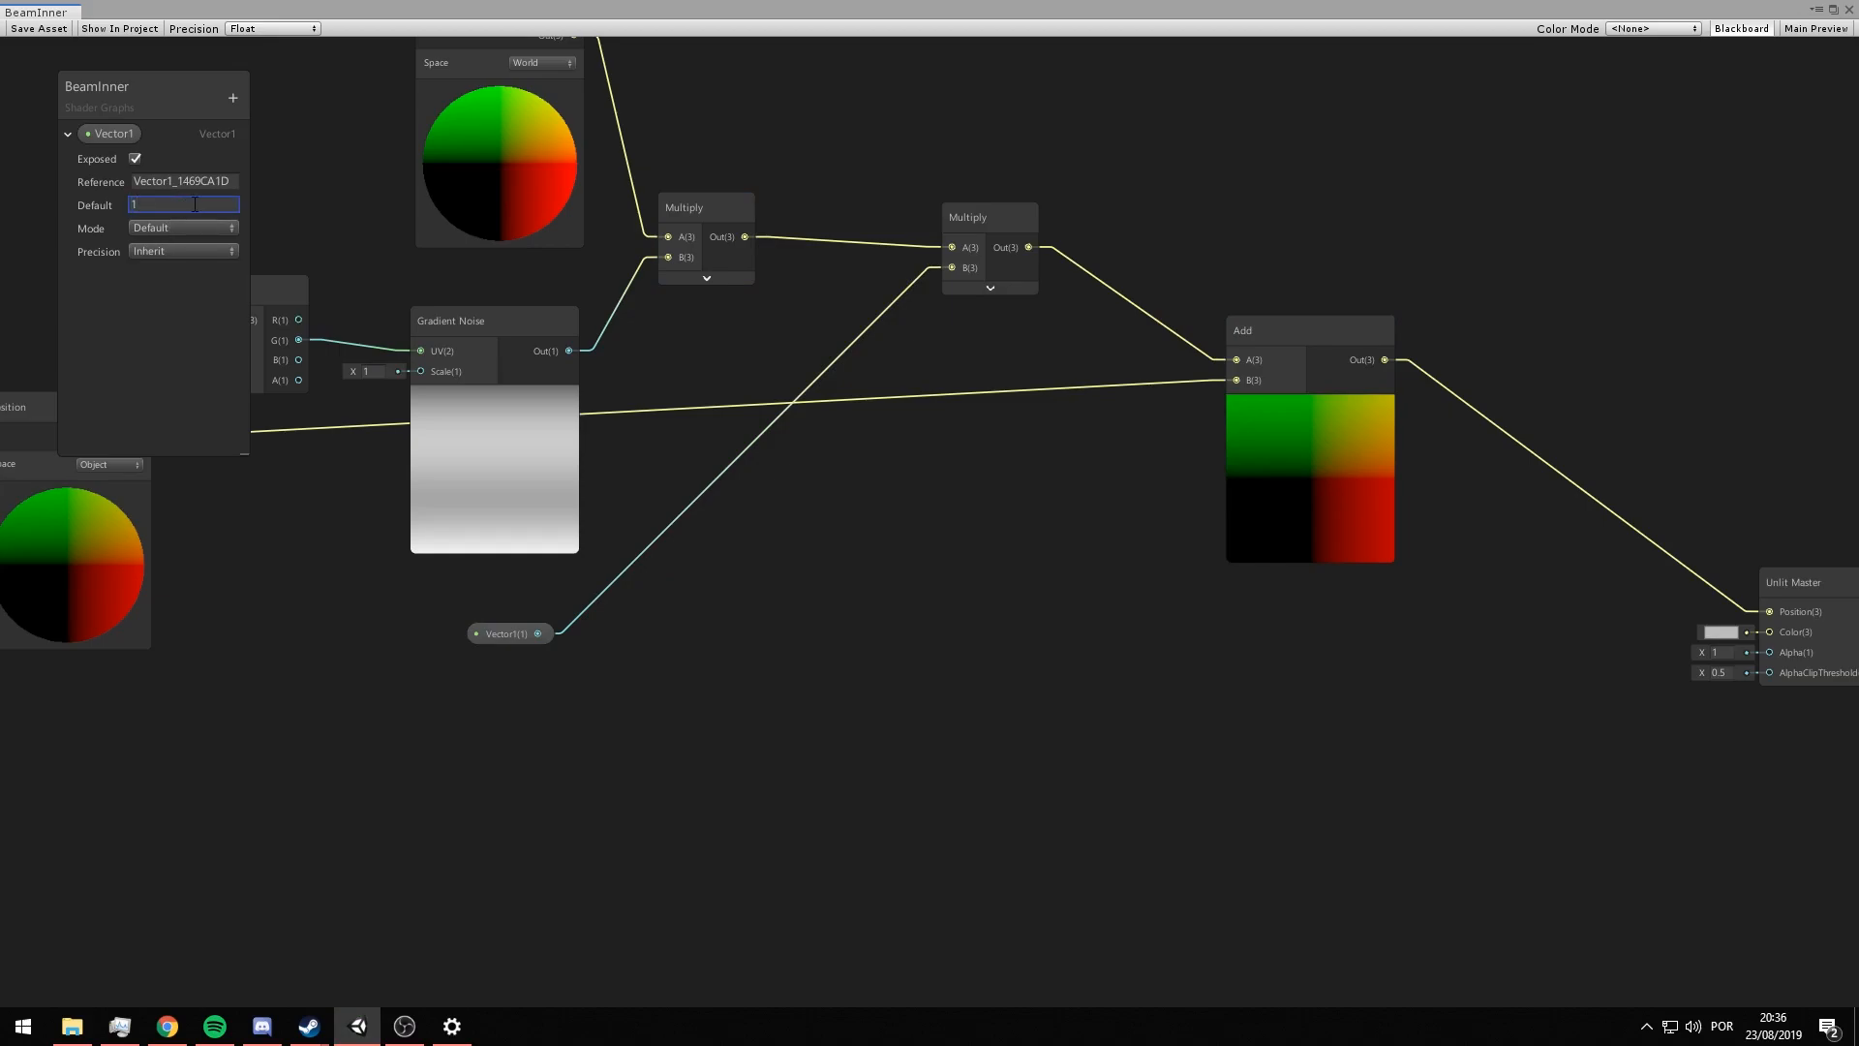
double_click(114, 132)
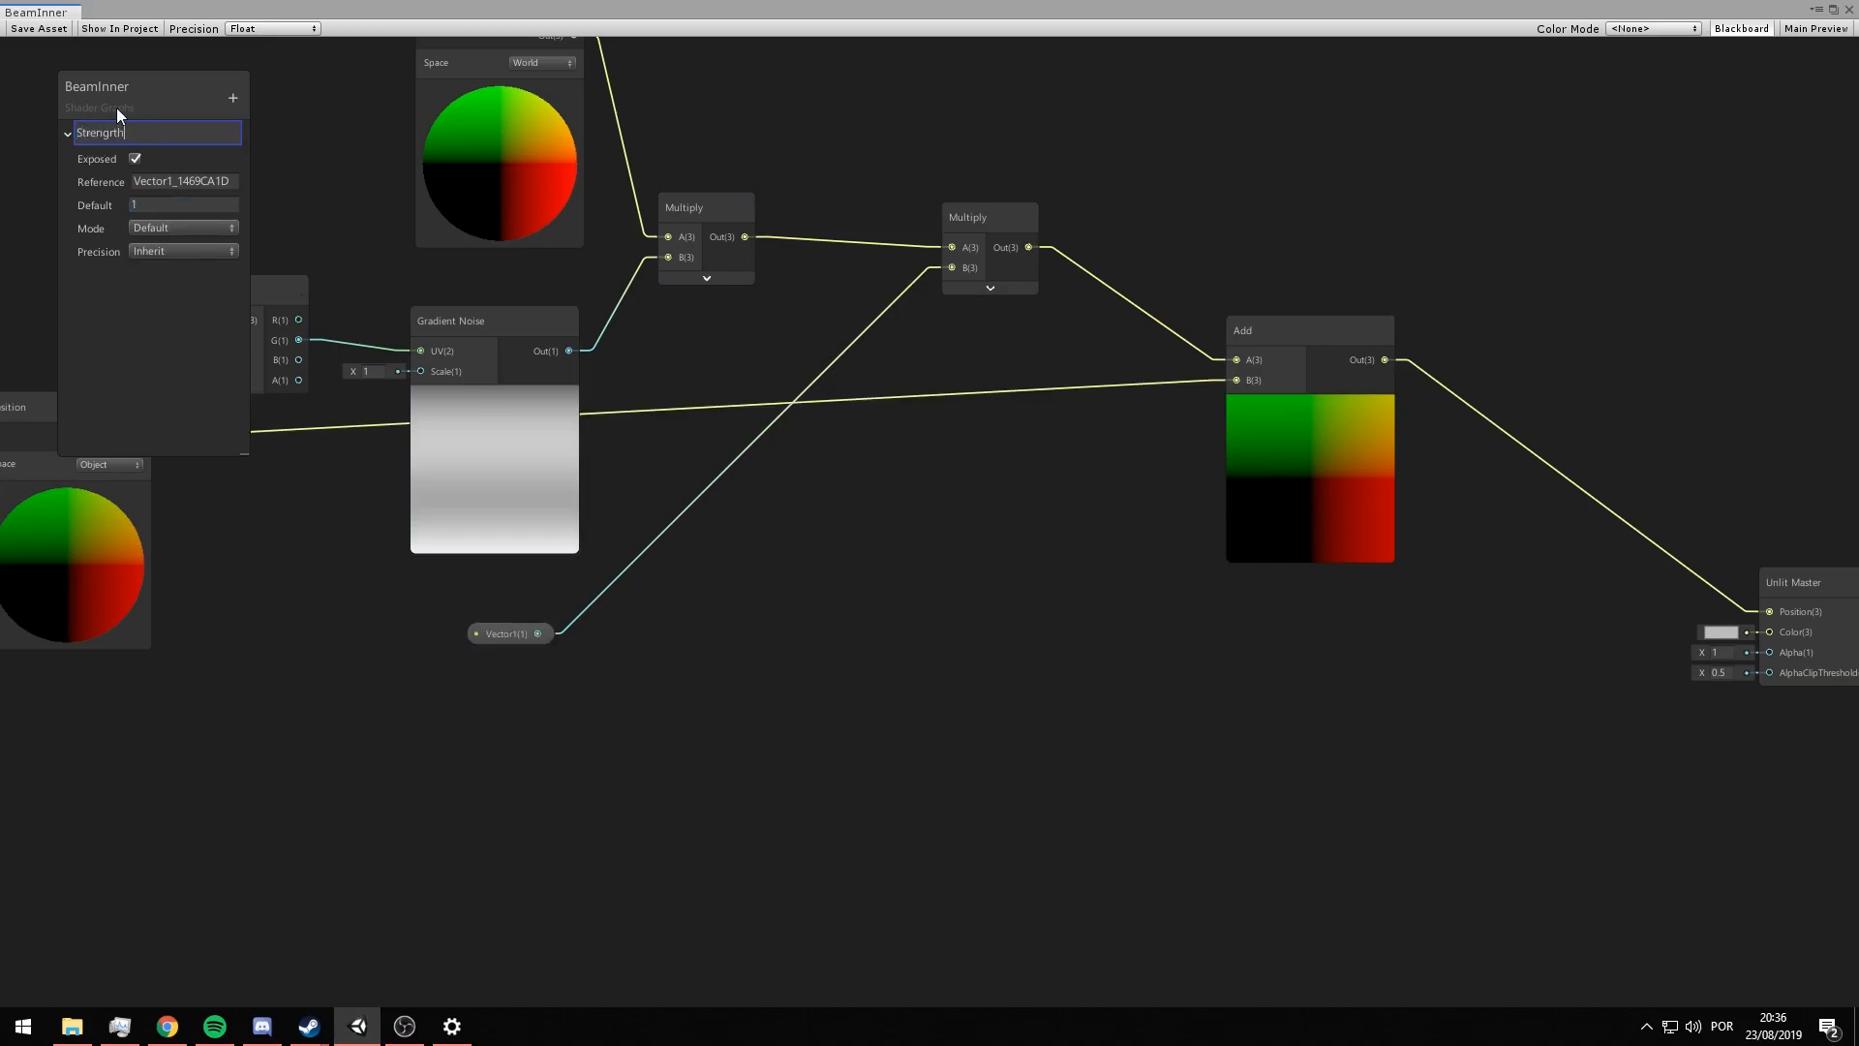
key("Return")
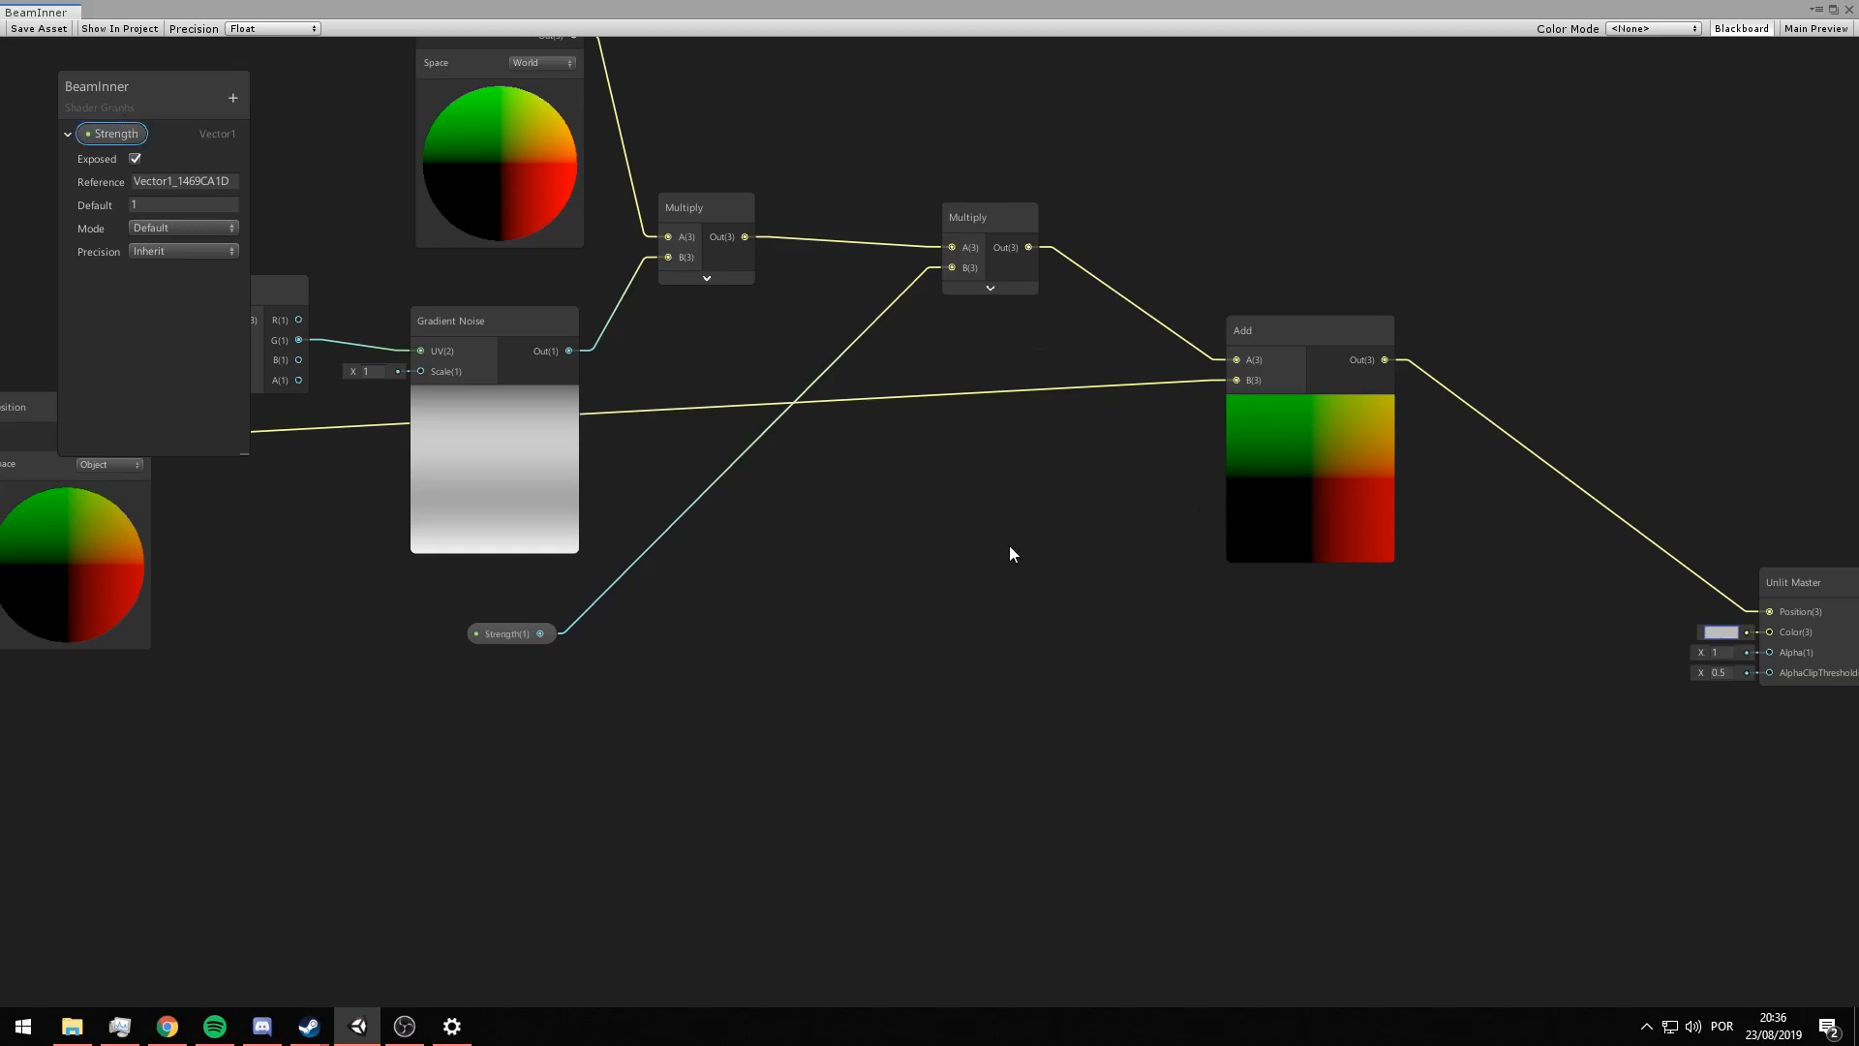
- Save the shader graph, return to the scene, and raise the BeamInner material's Strength to 18.6
left_click(29, 30)
left_click(1848, 10)
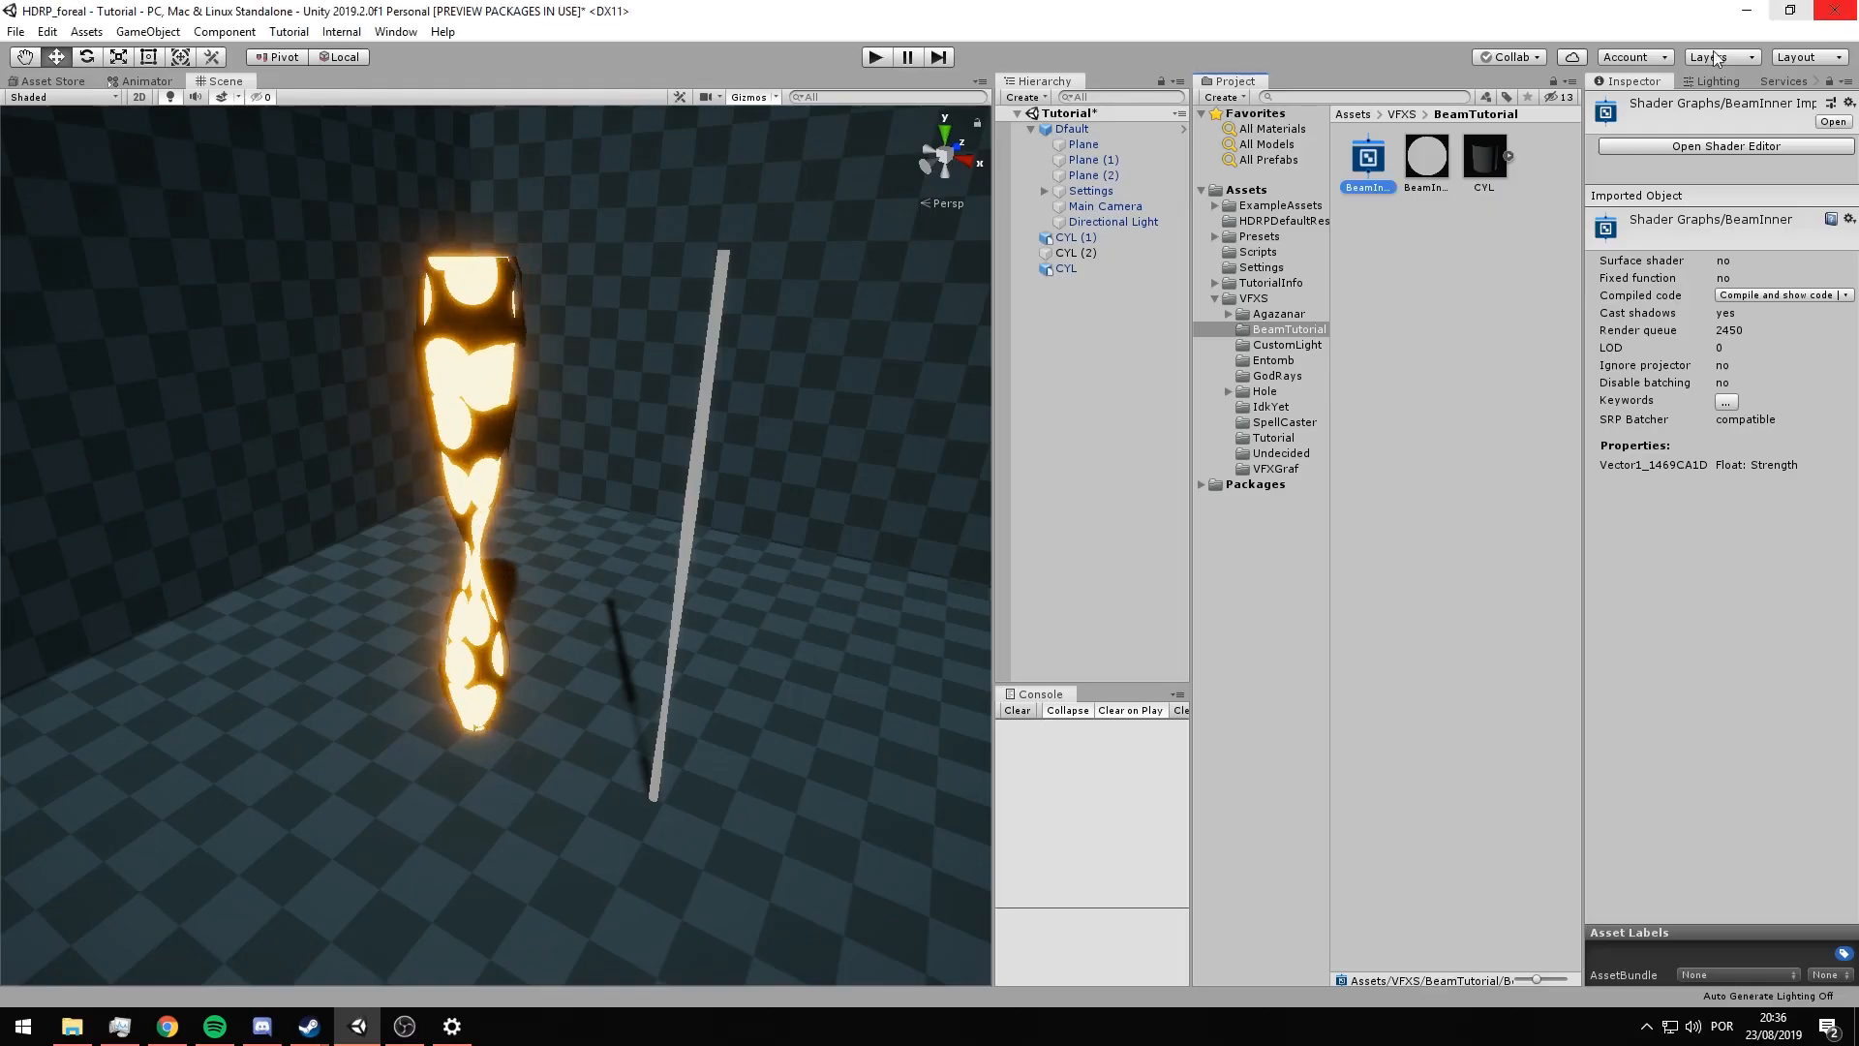
left_click(1425, 158)
left_click_drag(1637, 145, 394, 204)
left_click_drag(398, 261, 601, 249, "alt")
middle_click_drag(523, 253, 510, 387)
left_click_drag(510, 387, 545, 478, "alt")
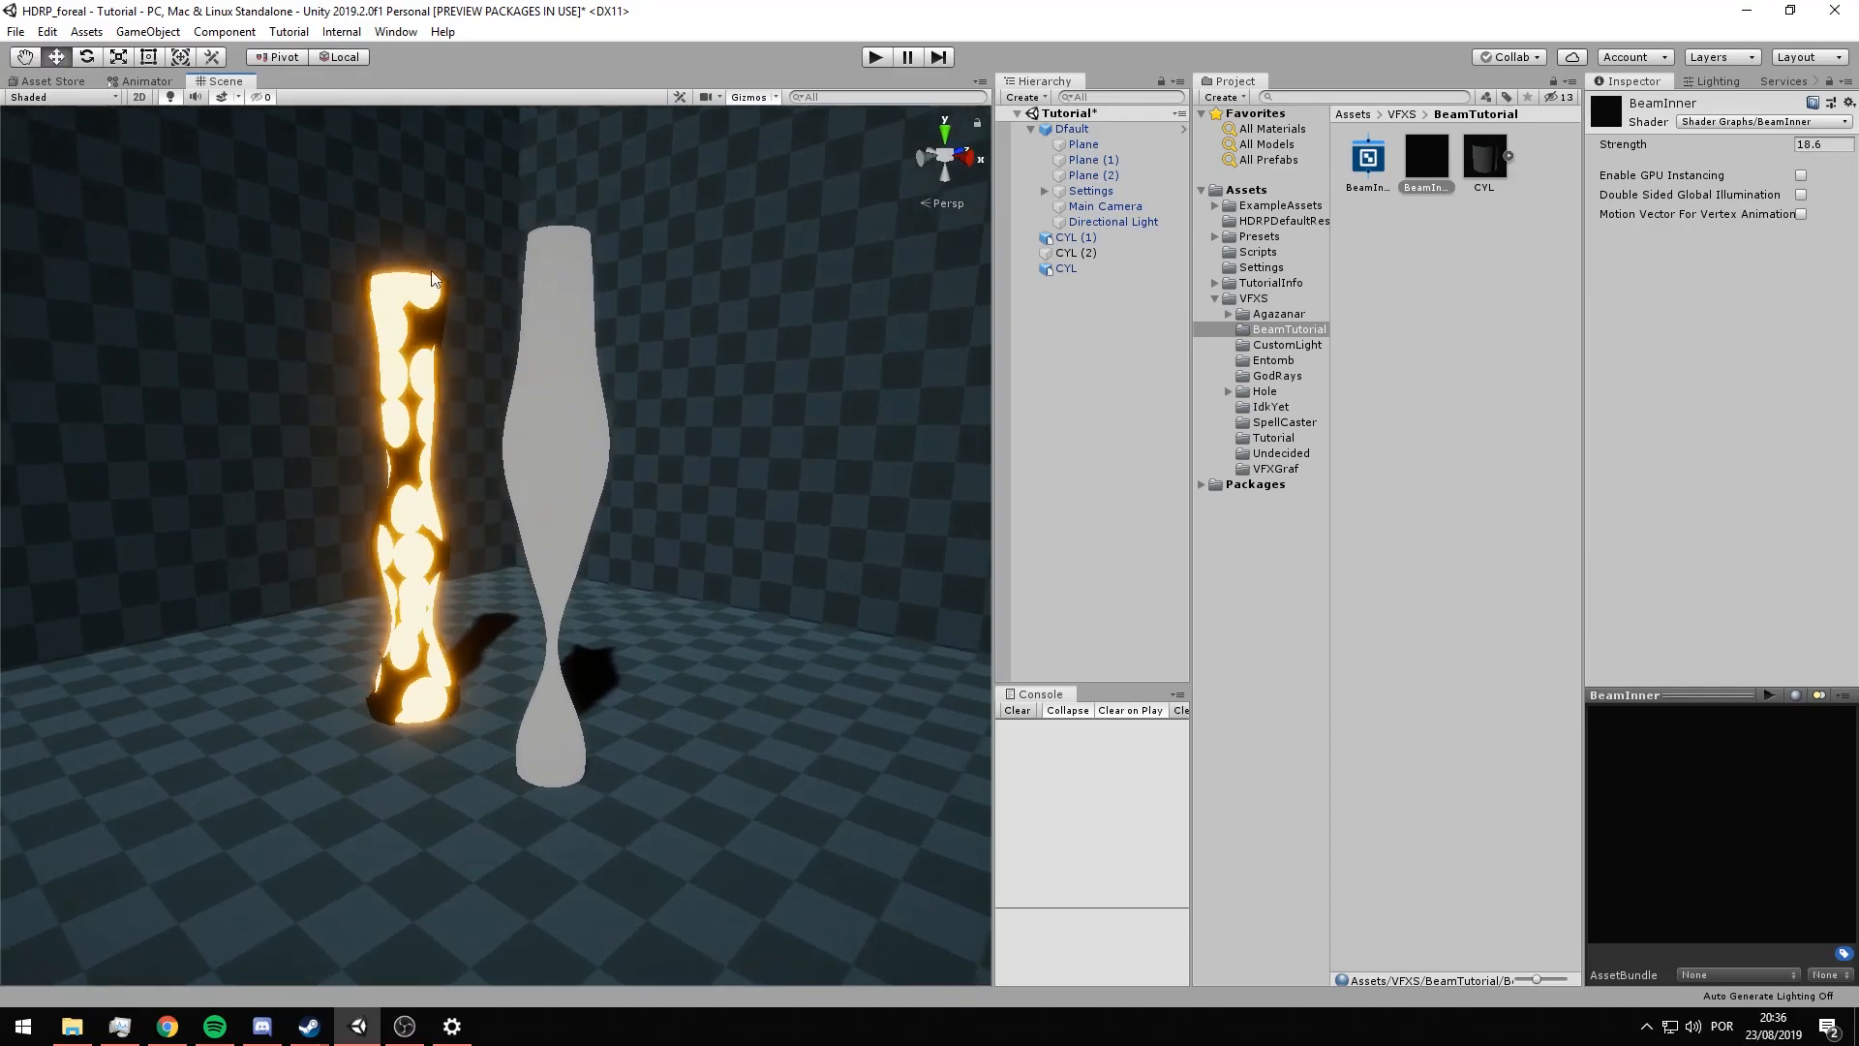
- Lower the BeamInner material's Strength, check the cylinder's shape, and reopen the BeamInner shader graph
left_click_drag(1631, 140, 1533, 142)
left_click_drag(581, 465, 644, 395, "alt")
double_click(1368, 158)
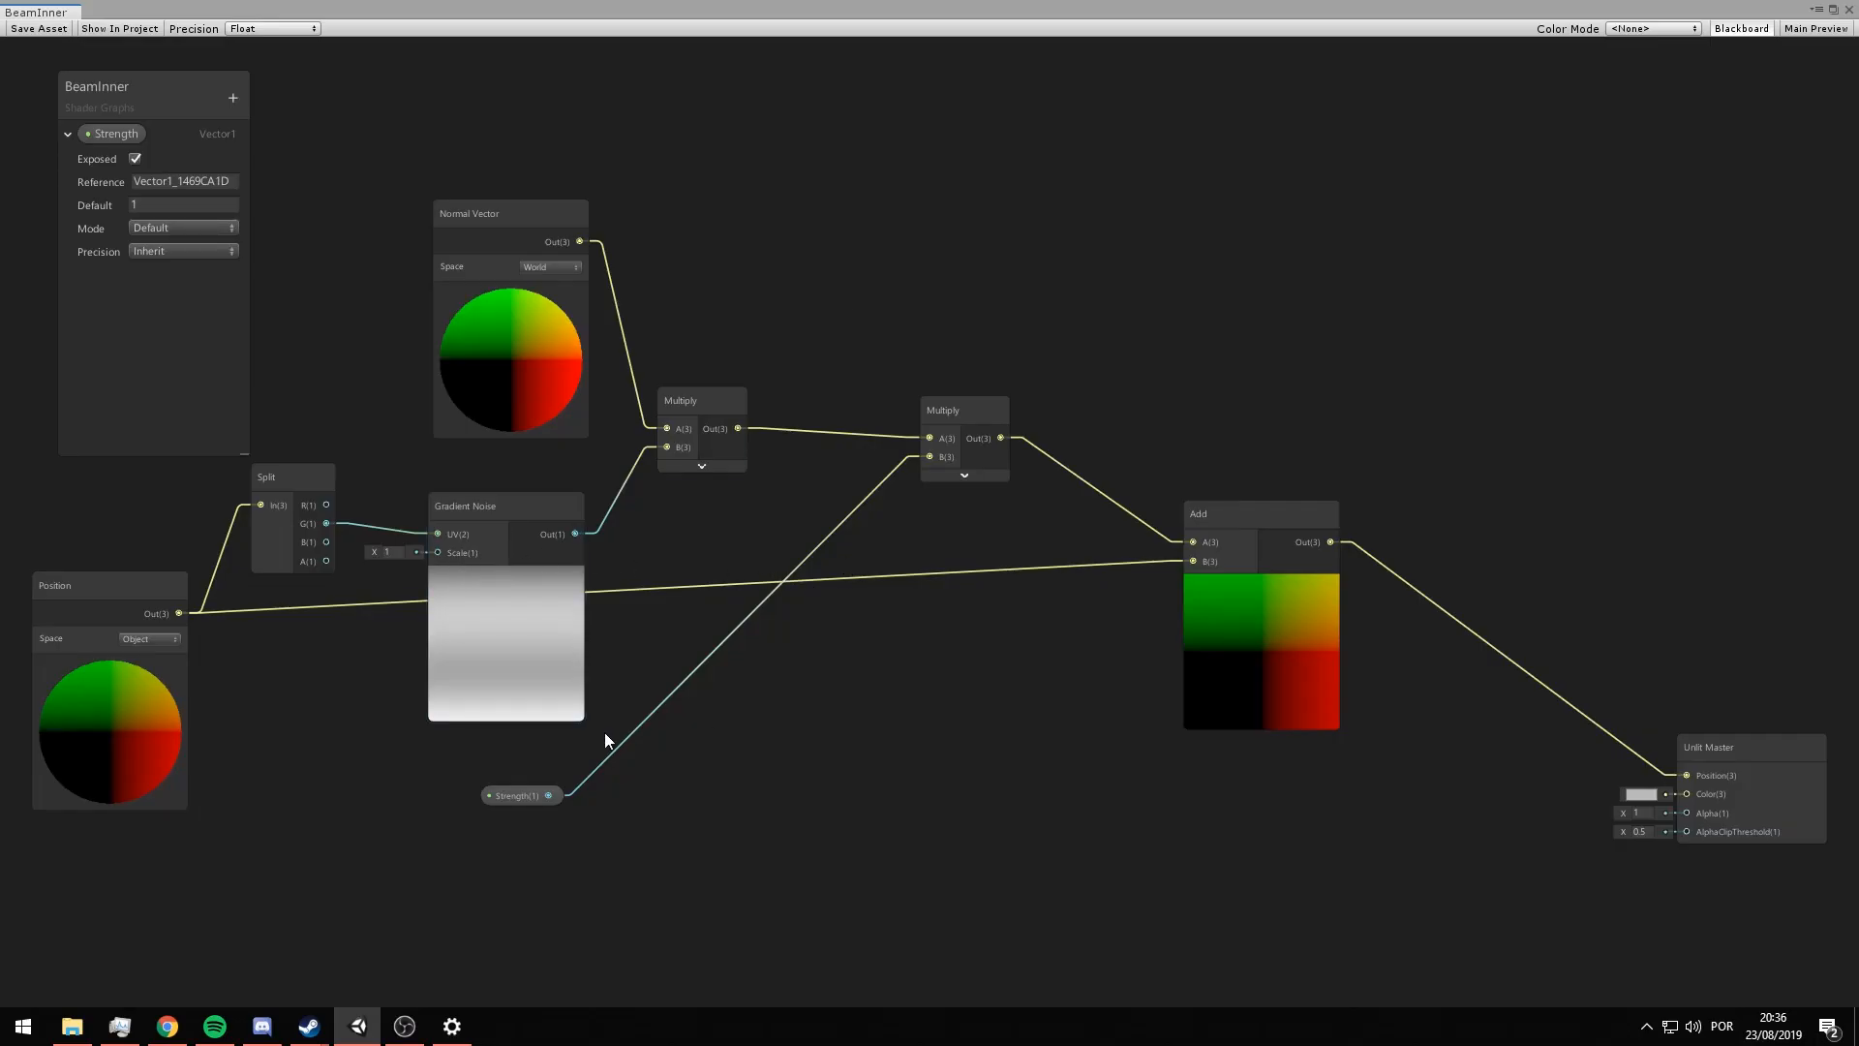
- Move the Position and Split nodes well away from the Gradient Noise node to make room between them
middle_click_drag(606, 740, 988, 536)
middle_click_drag(602, 348, 851, 405)
left_click_drag(988, 553, 989, 551)
left_click_drag(978, 463, 620, 462)
left_click(505, 308)
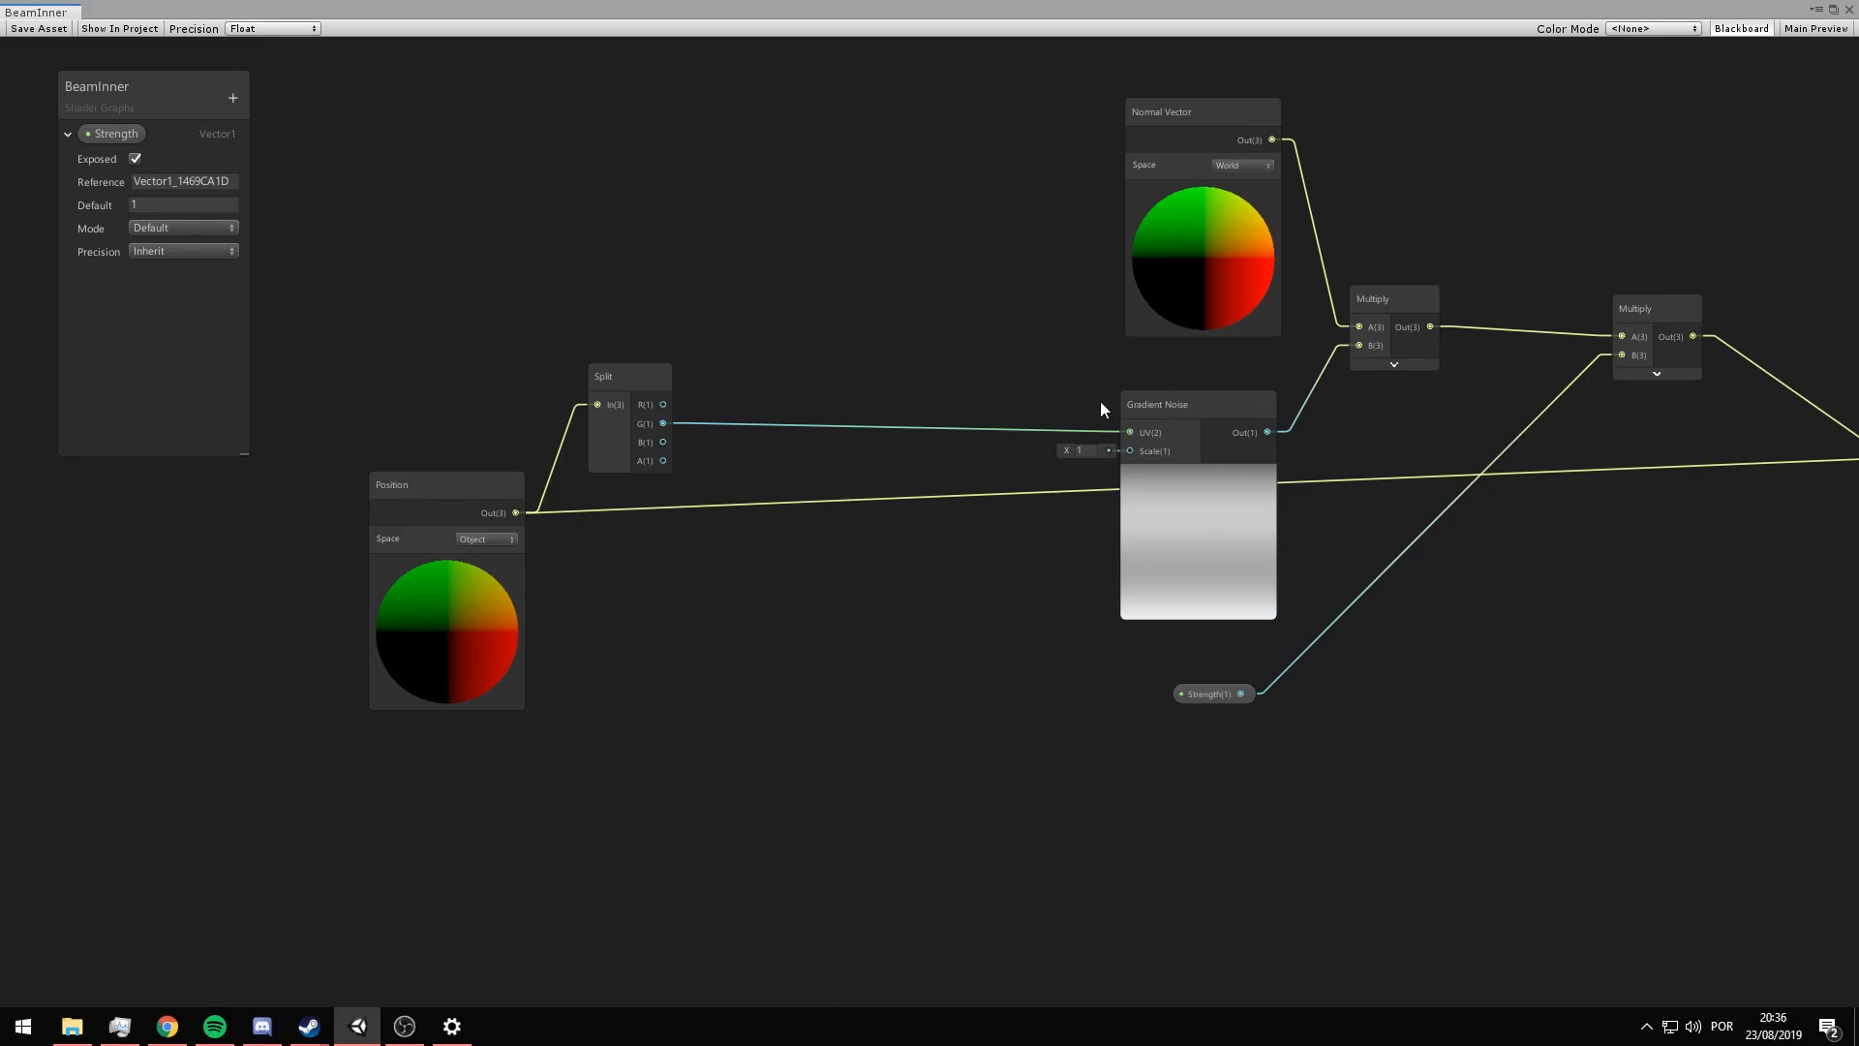
- Add a Tiling And Offset node, feed the Split node's G output into its UV, and connect its output to the Gradient Noise UV
right_click(892, 323)
left_click(899, 330)
type("til")
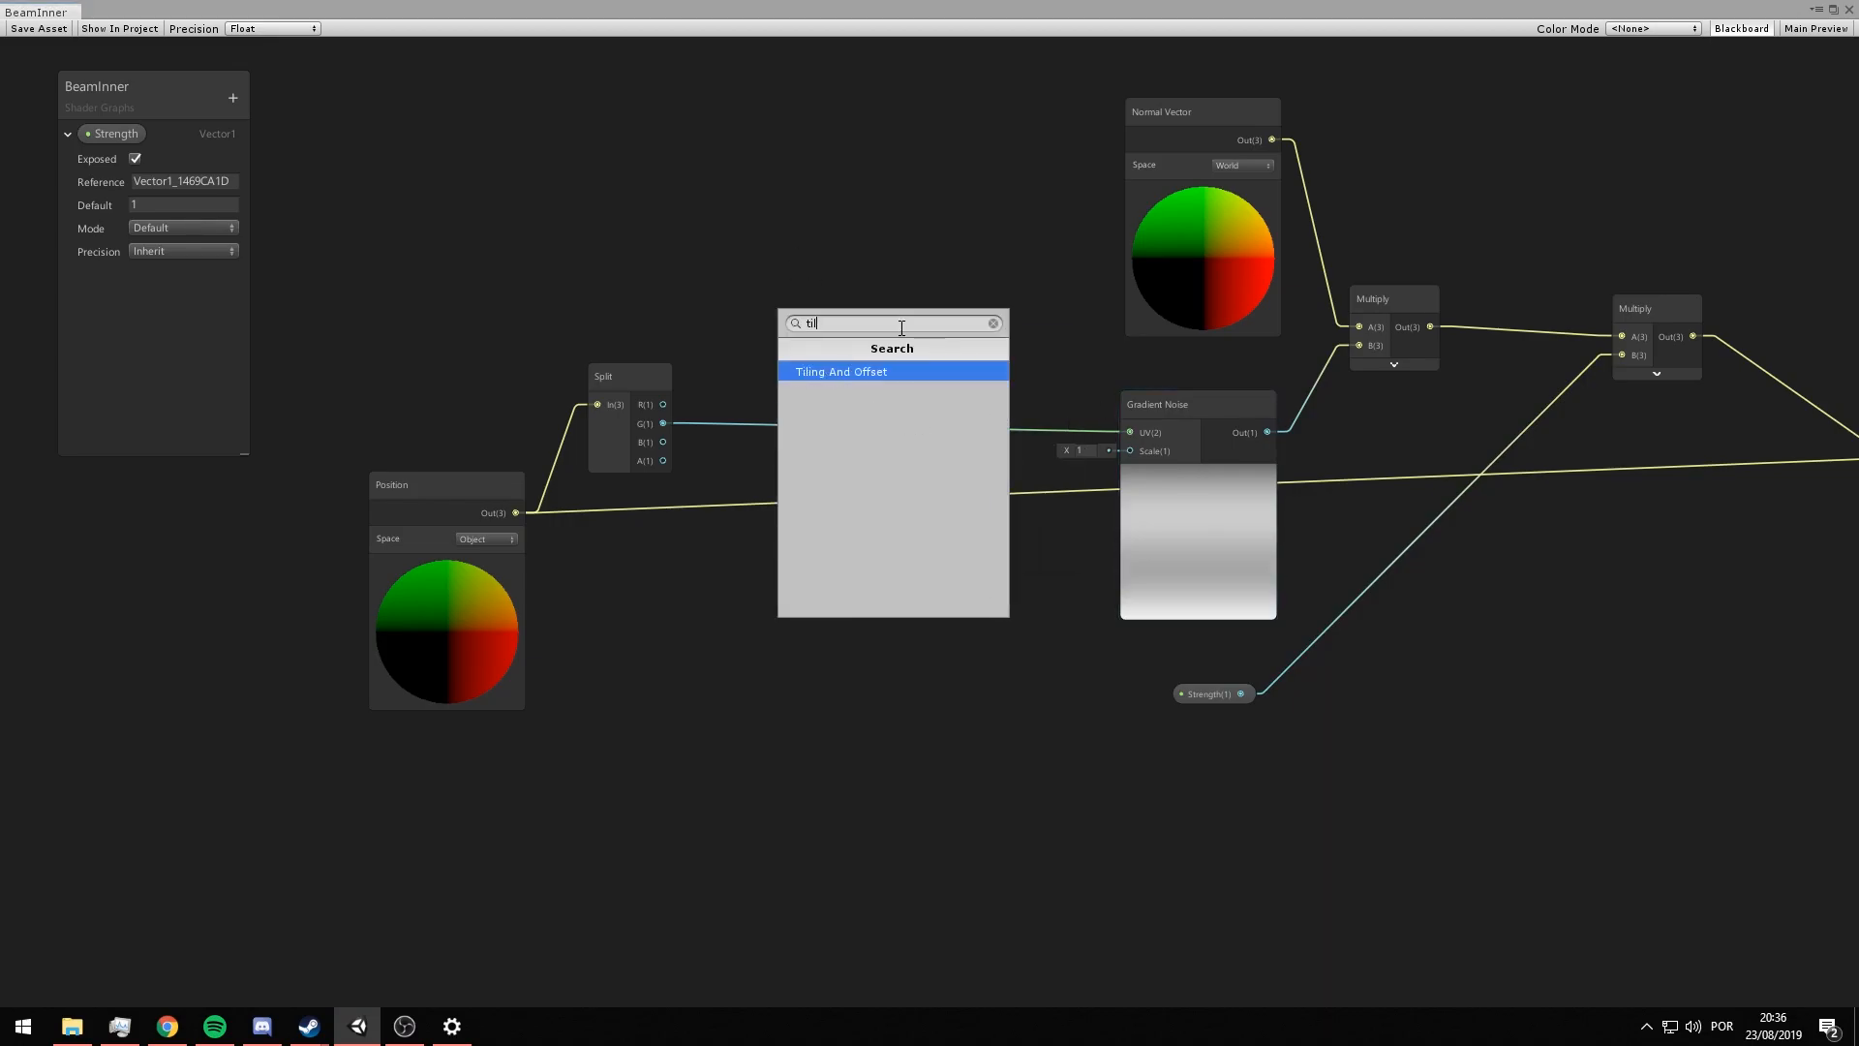
key("Return")
left_click_drag(899, 342, 845, 310)
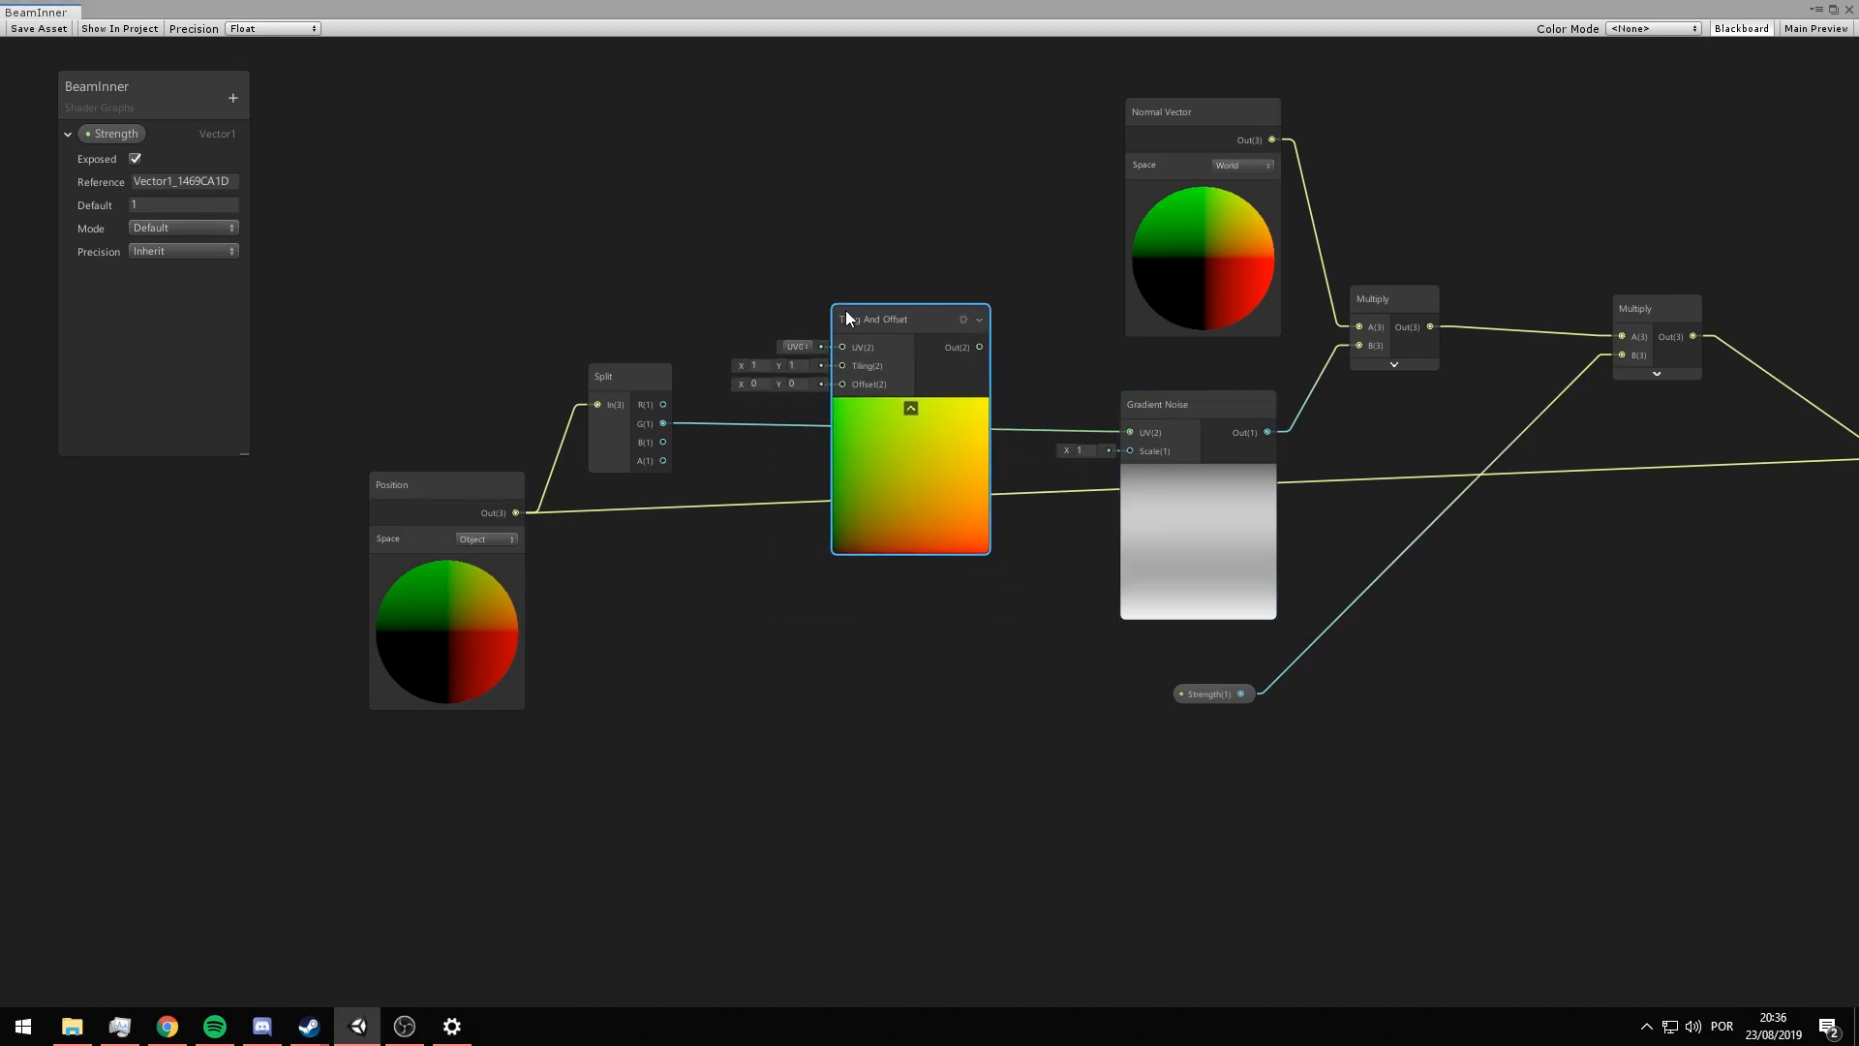
scroll(845, 310, "up", 2)
left_click_drag(603, 440, 825, 363)
left_click(313, 566)
left_click(513, 481)
middle_click_drag(792, 279, 716, 282)
left_click_drag(923, 368, 1108, 474)
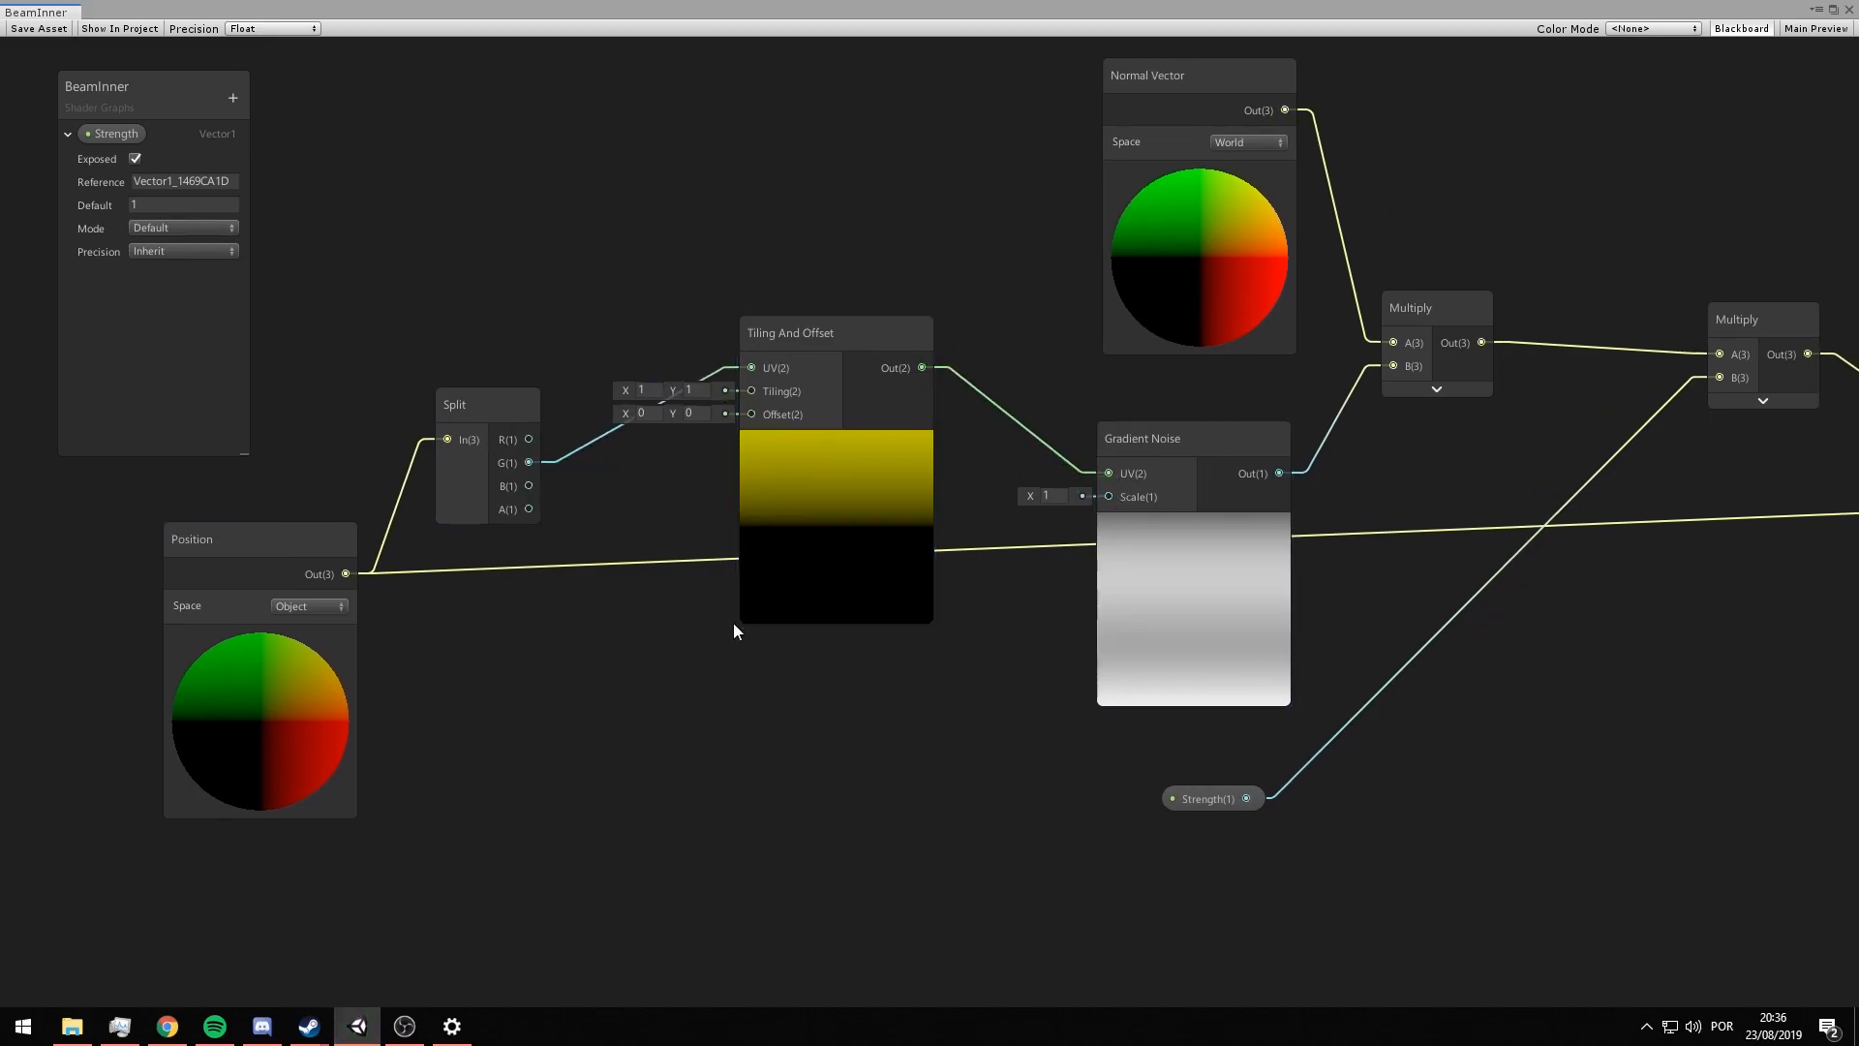
- Add a Time node with its Time output feeding input A of a new Multiply node, and collapse the Multiply's preview
middle_click_drag(734, 624, 956, 362)
right_click(486, 643)
left_click(505, 651)
type("time")
key("Return")
left_click_drag(538, 696, 792, 506)
type("mul")
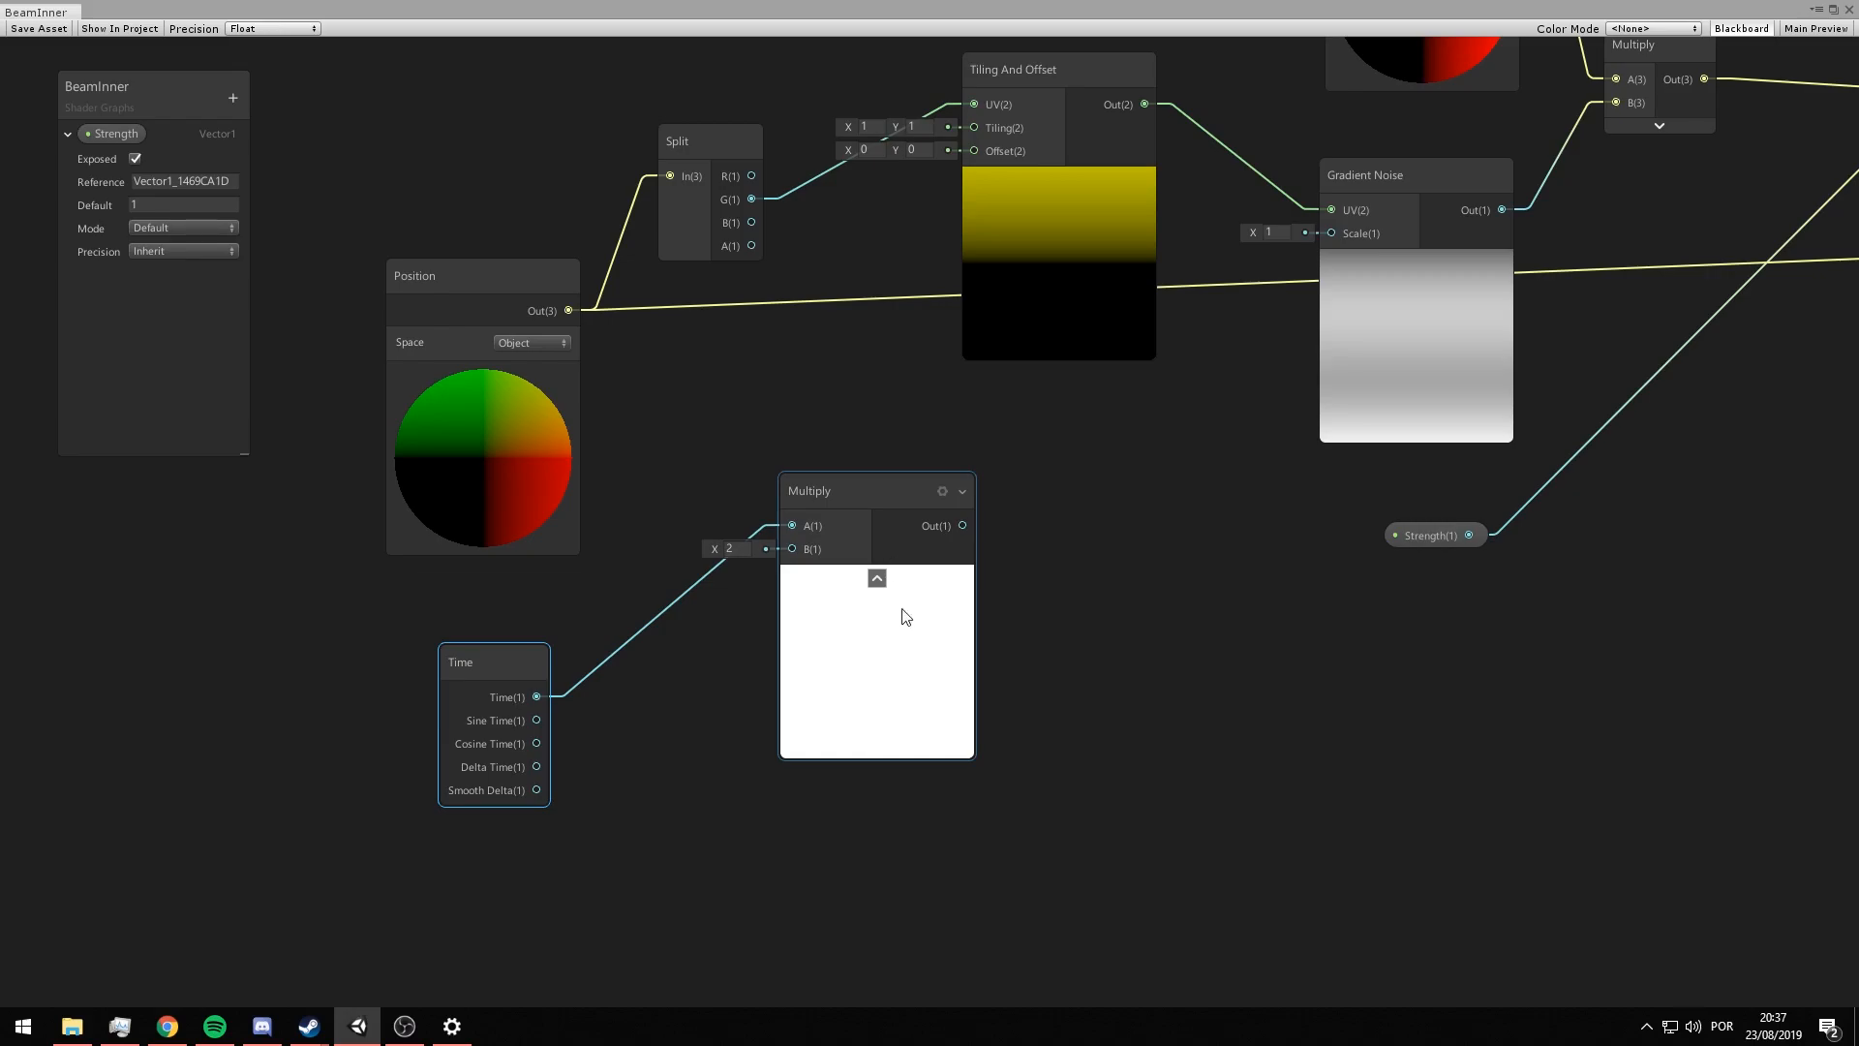
left_click(877, 578)
left_click_drag(827, 509, 812, 540)
left_click(720, 581)
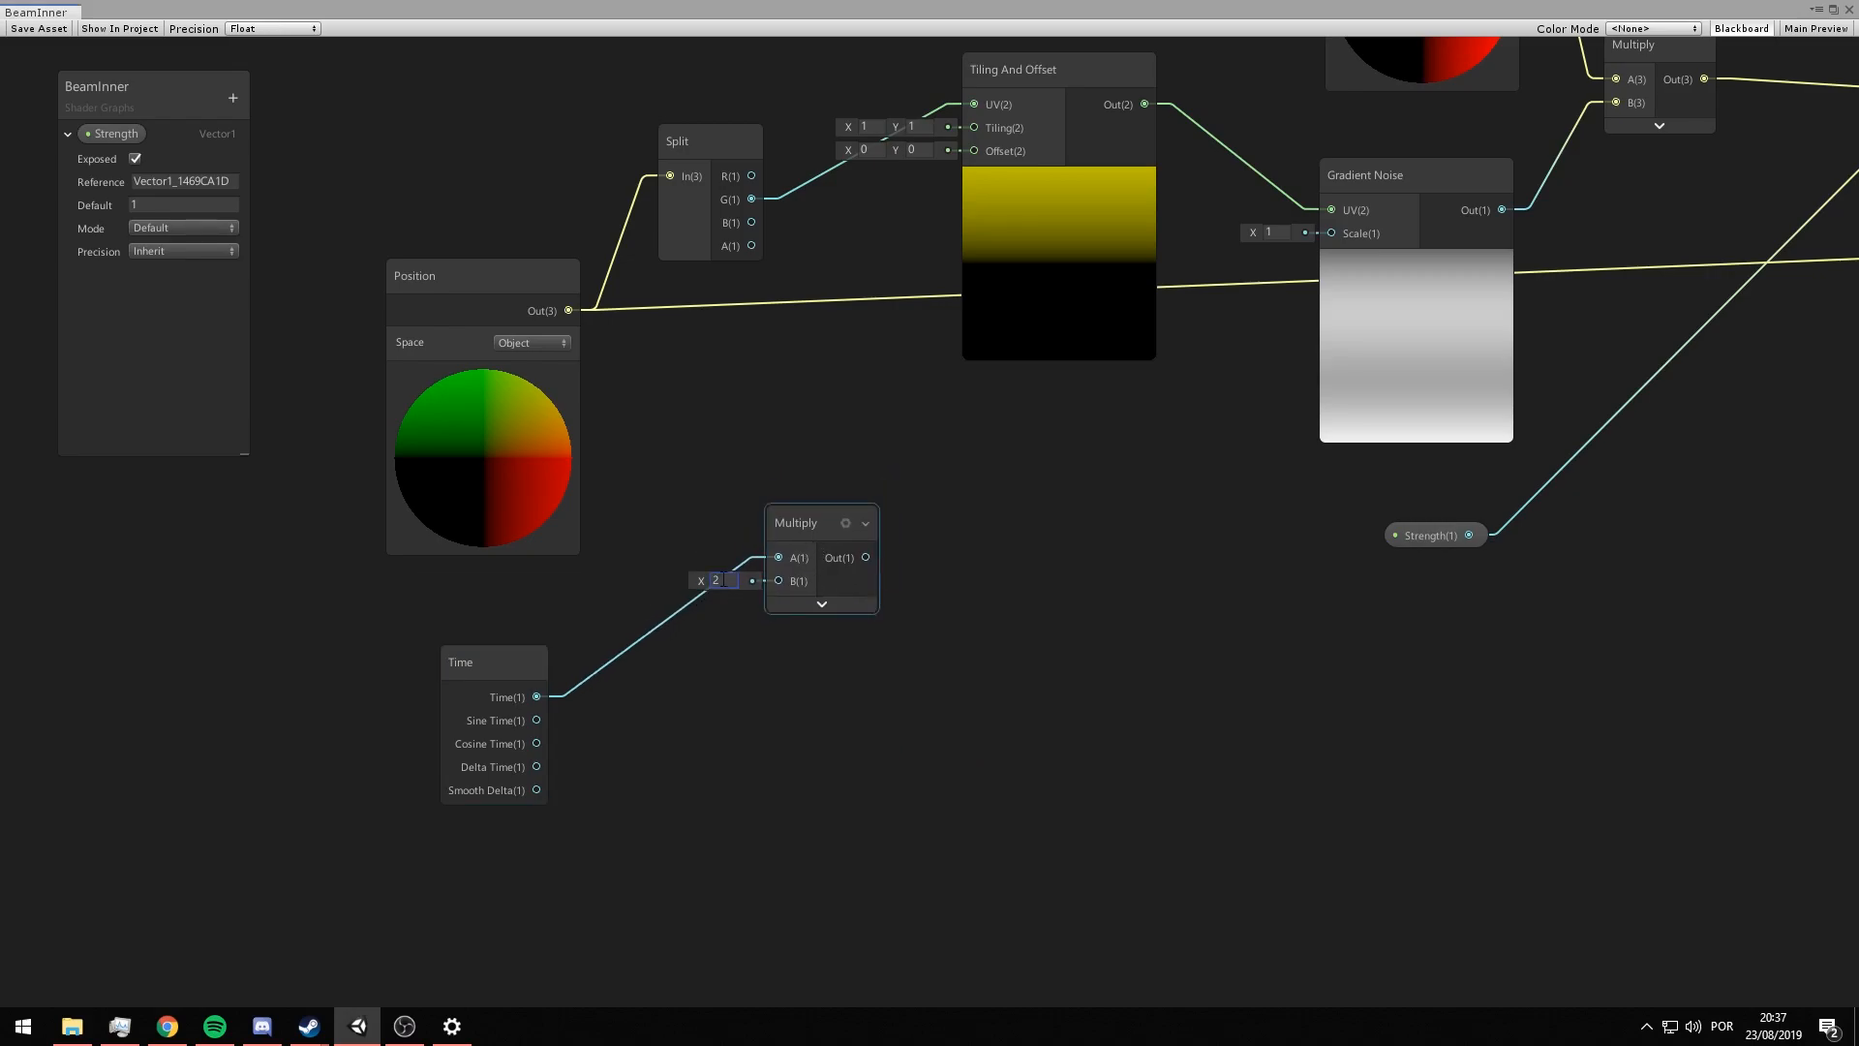
- Connect the Time Multiply's output to the Tiling And Offset node's Offset input and tidy the Multiply's position
middle_click_drag(815, 456, 741, 659)
left_click_drag(724, 721, 817, 340)
left_click_drag(654, 685, 625, 680)
scroll(1037, 416, "down", 1)
middle_click_drag(1038, 415, 767, 455)
scroll(1398, 310, "down", 2)
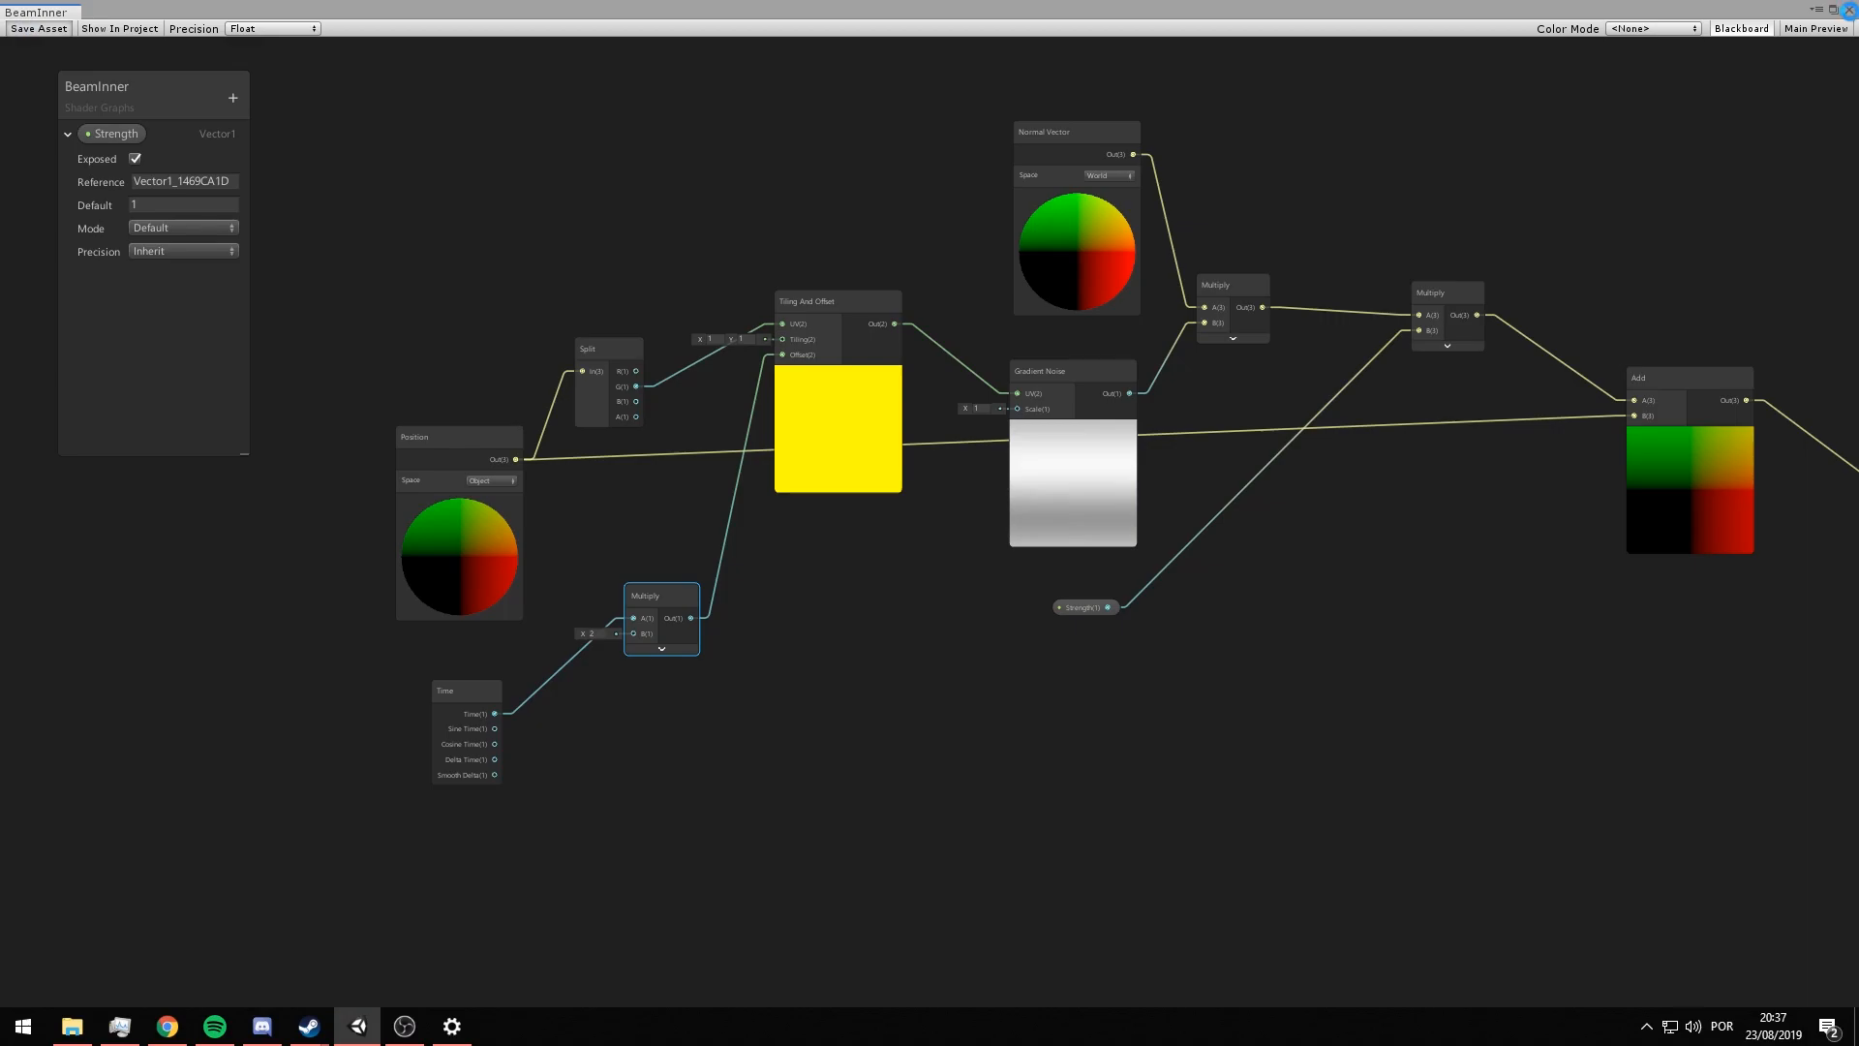
- Return to the scene to check the cylinder's motion, and reopen the BeamInner shader graph
left_click(1849, 12)
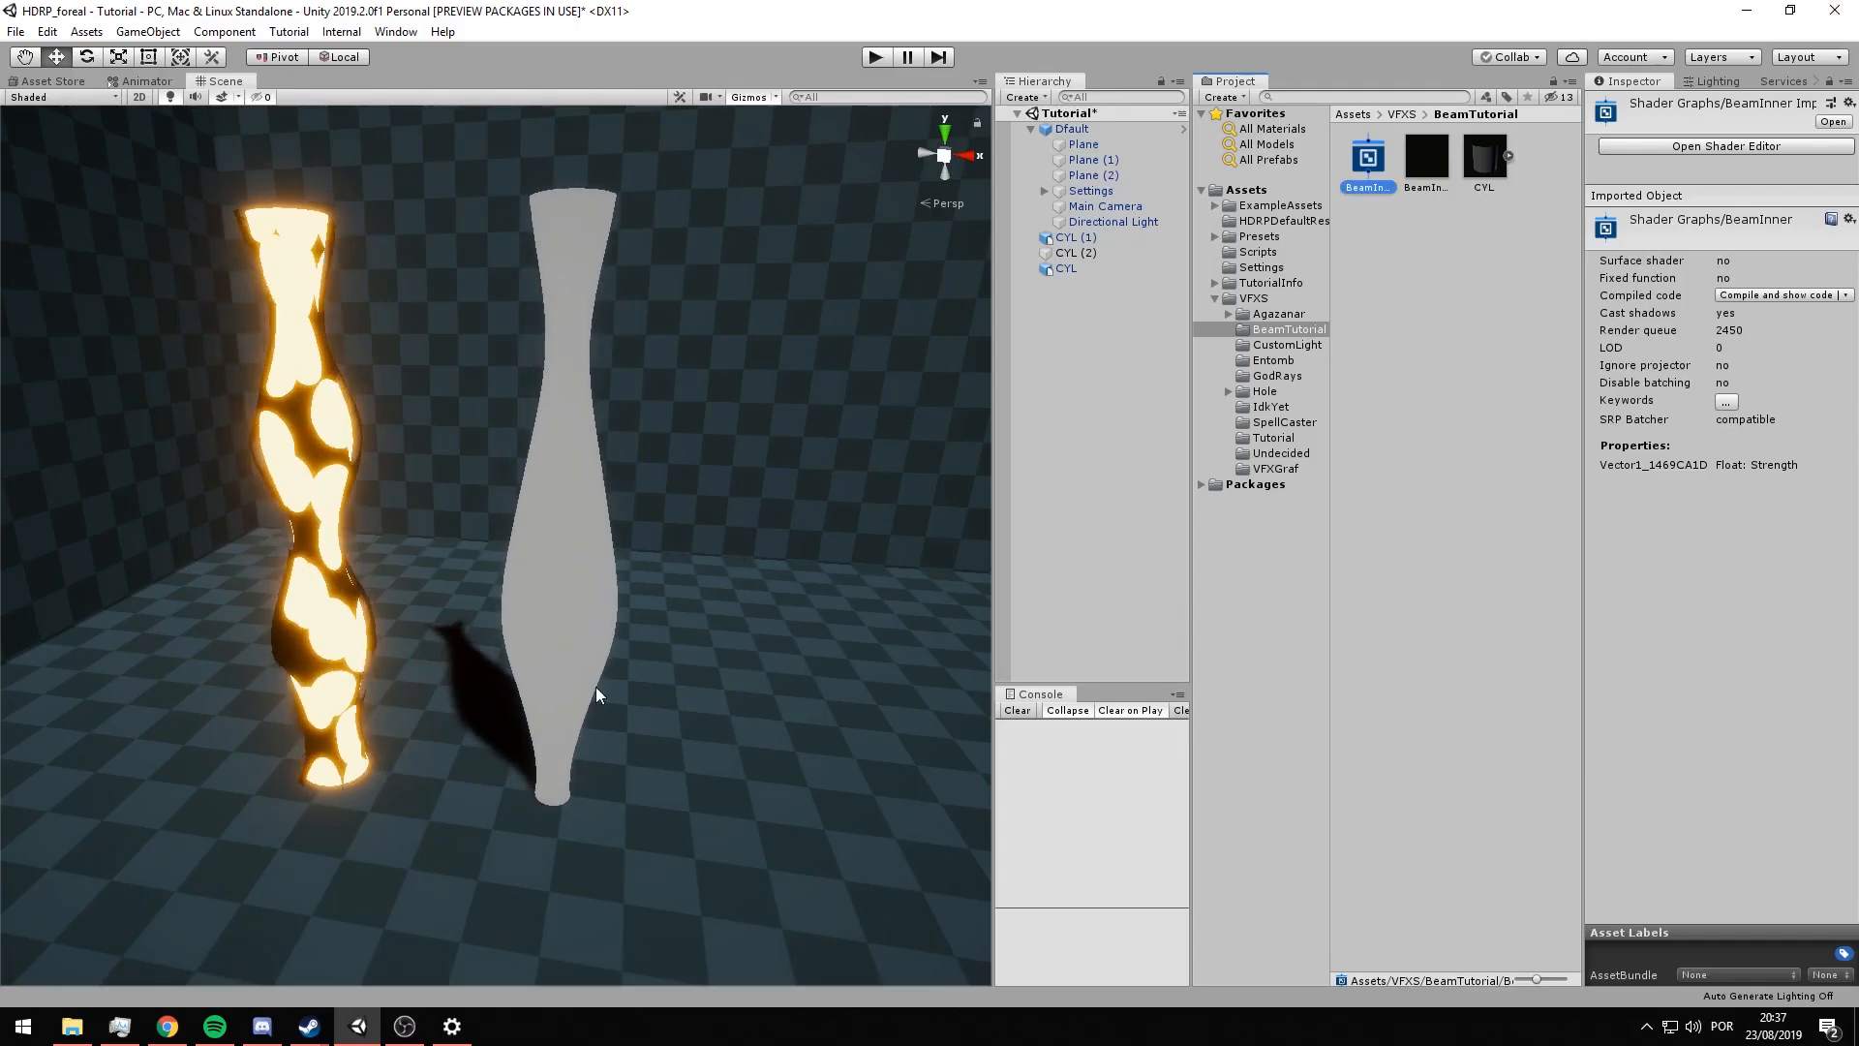
left_click_drag(649, 513, 635, 336, "alt")
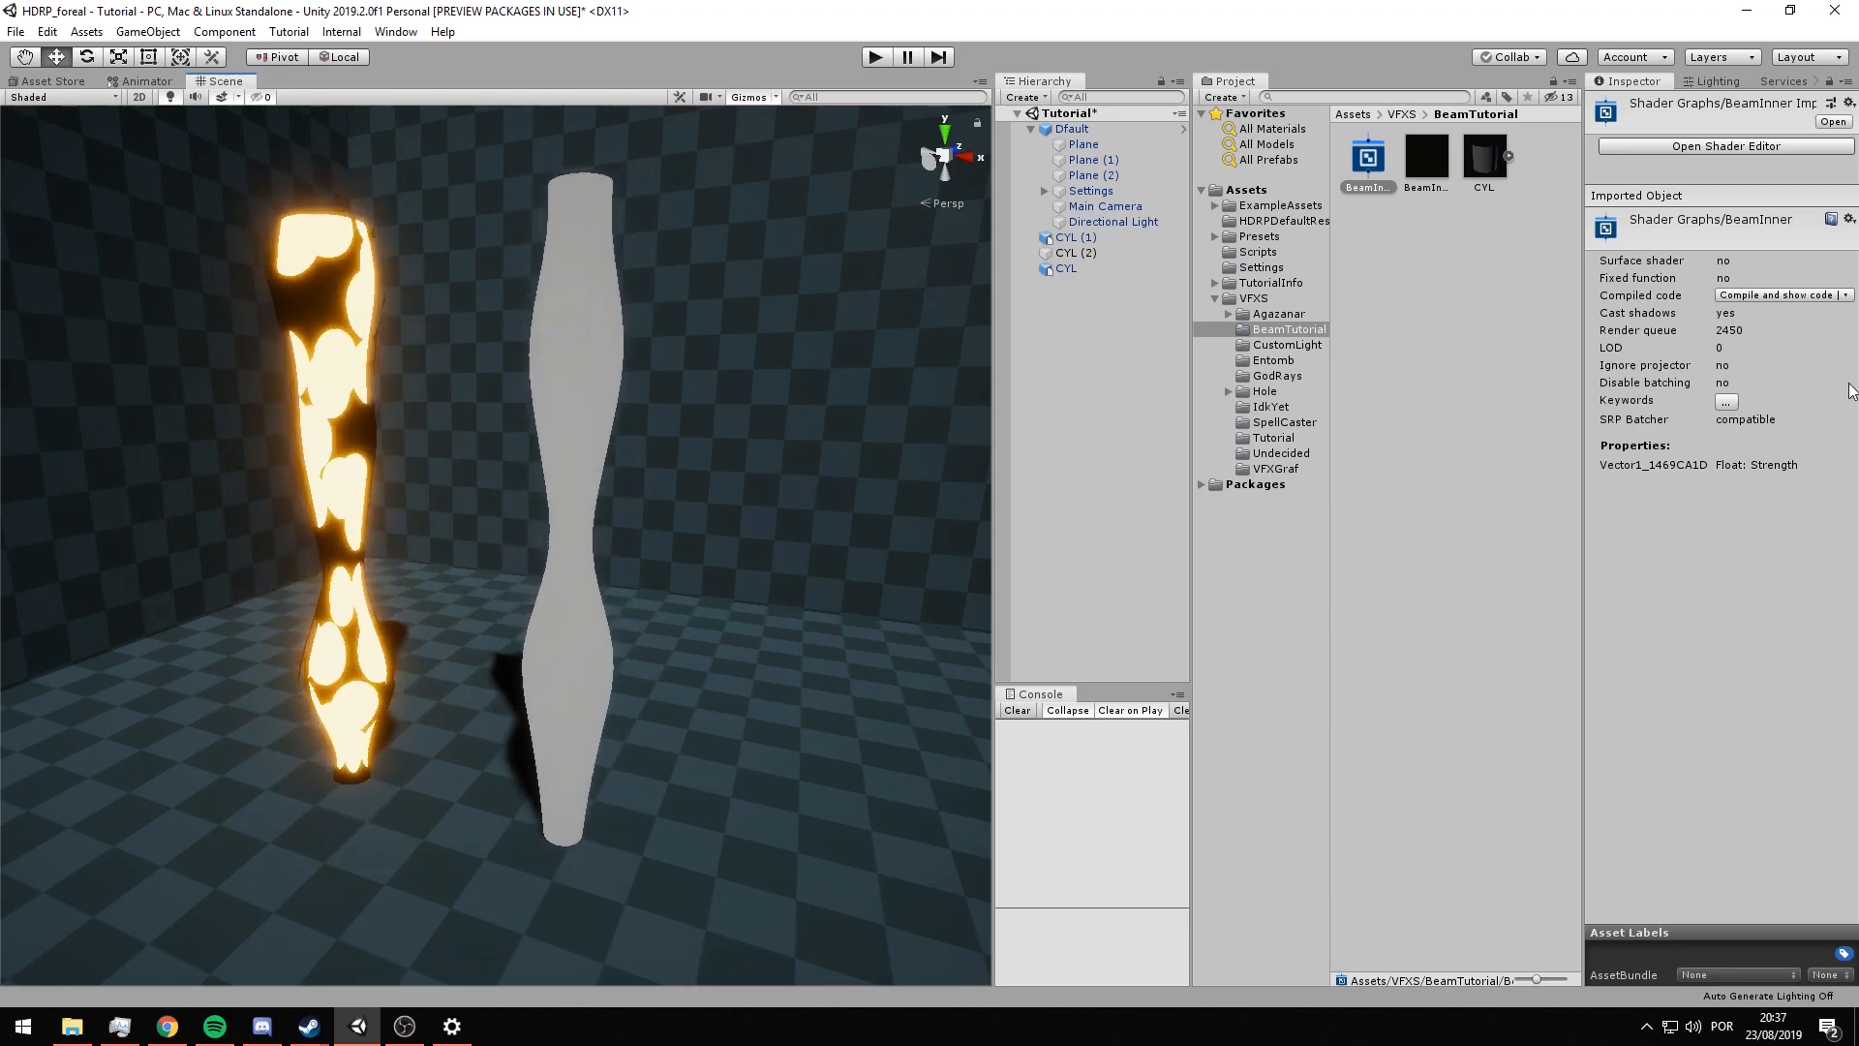
double_click(1364, 167)
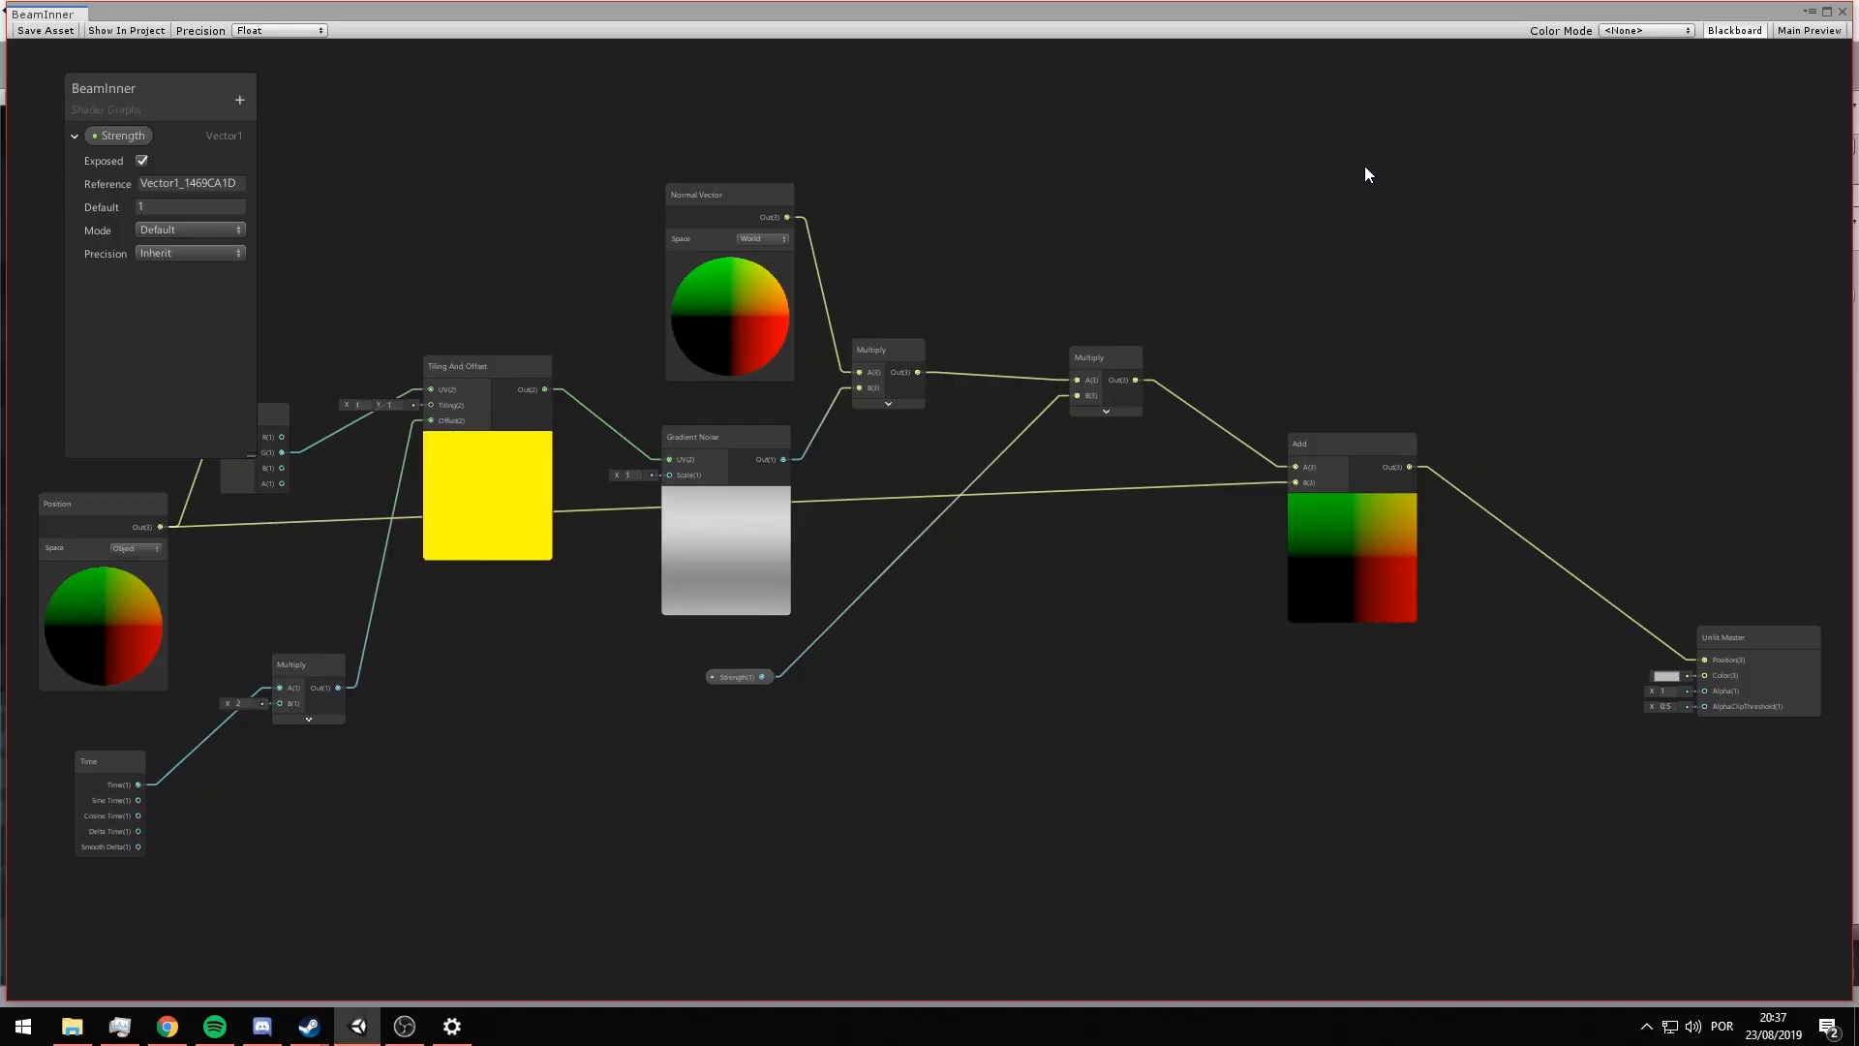
- Add a Color node near the Unlit Master and set its Mode to HDR
scroll(1153, 481, "down", 2)
middle_click_drag(1487, 583, 1114, 475)
scroll(1017, 561, "up", 3)
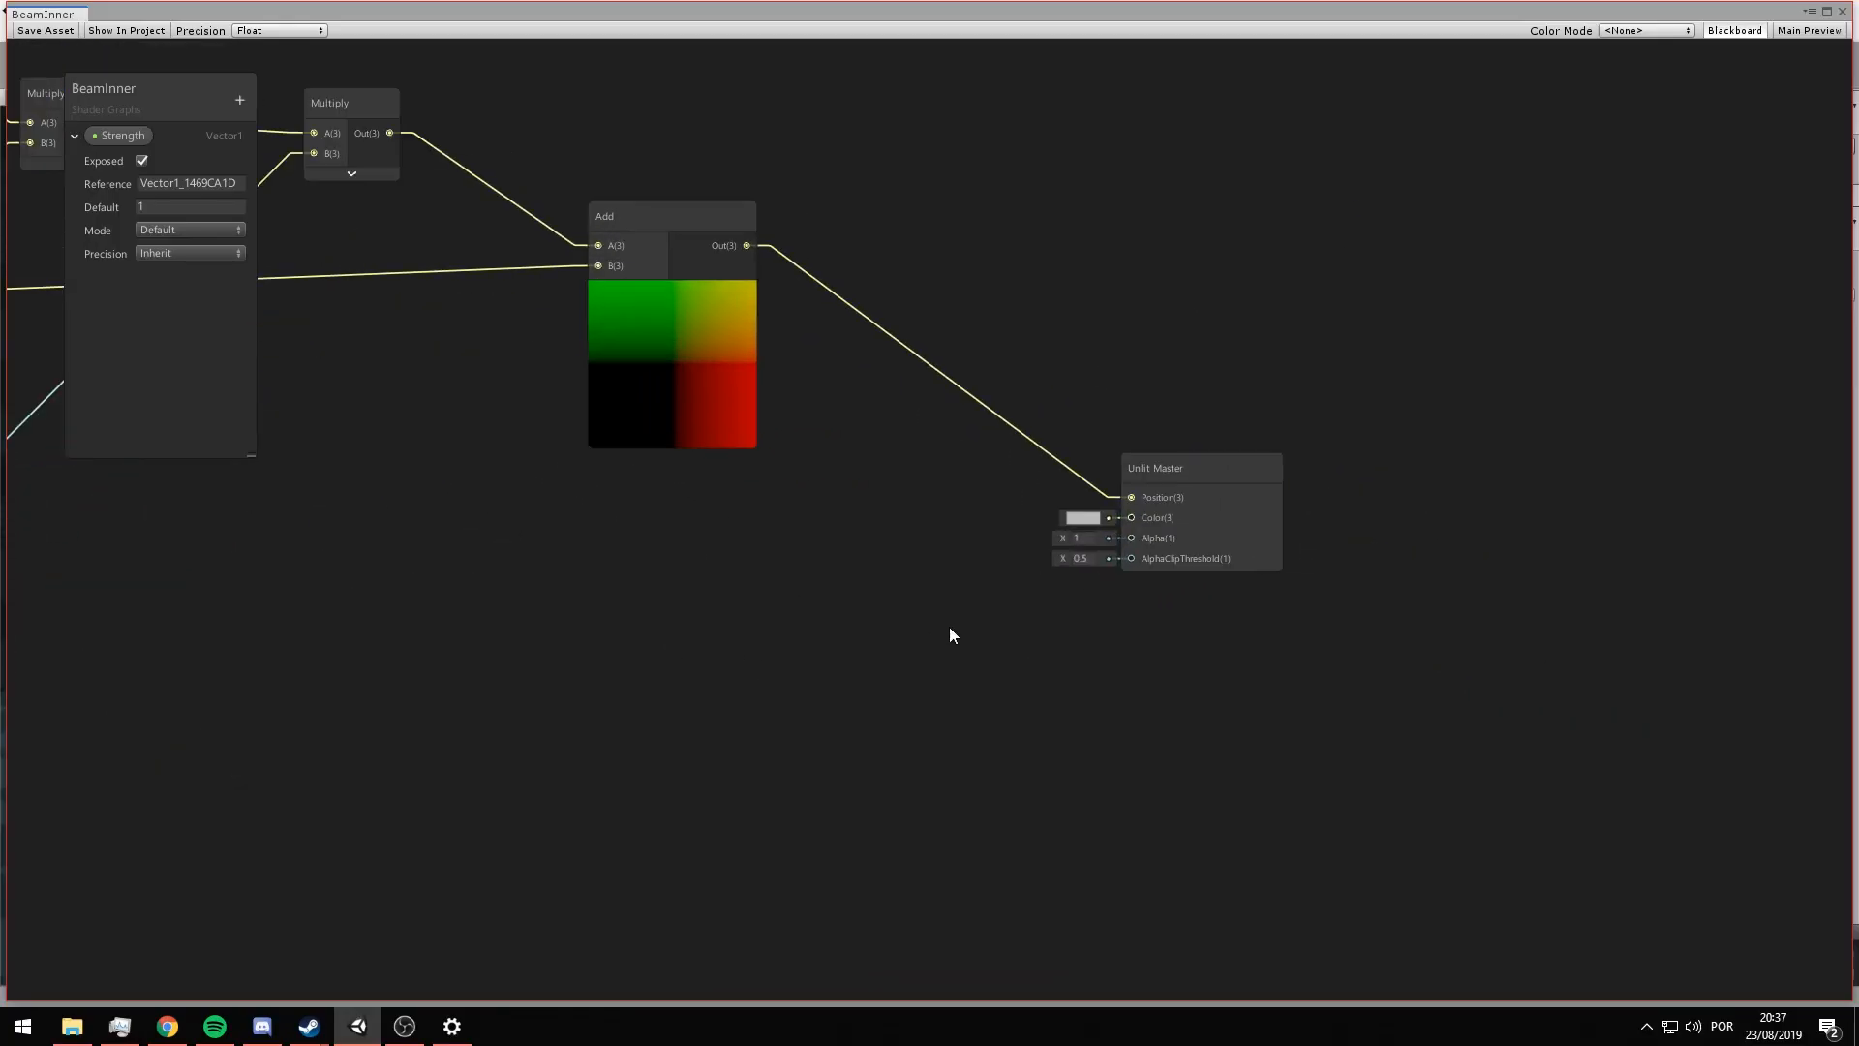
right_click(734, 615)
left_click(753, 625)
type("coll")
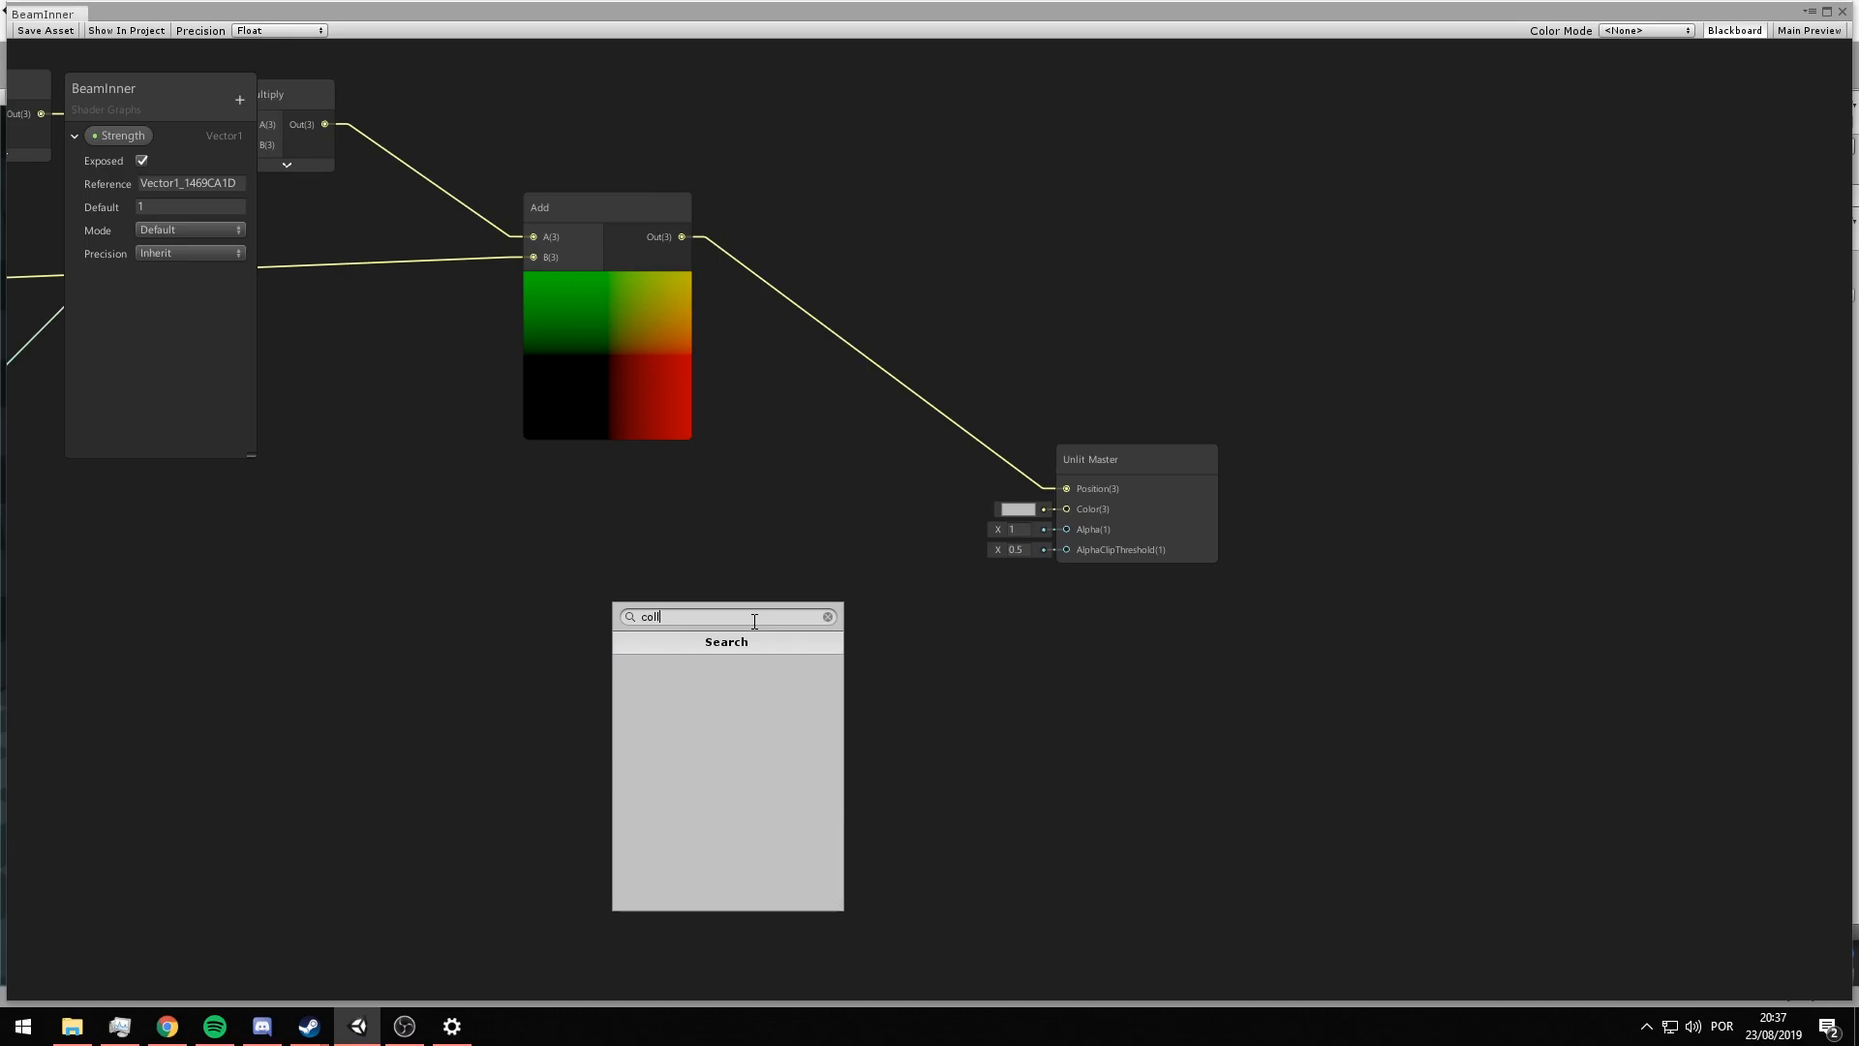
key("BackSpace")
key("Return")
scroll(794, 649, "up", 1)
left_click(864, 736)
left_click(852, 775)
- Set the Color node to an HDR yellow-orange of R 16, G 9.7254, B 0 with intensity 4
left_click(819, 716)
left_click_drag(346, 455, 397, 401)
double_click(401, 759)
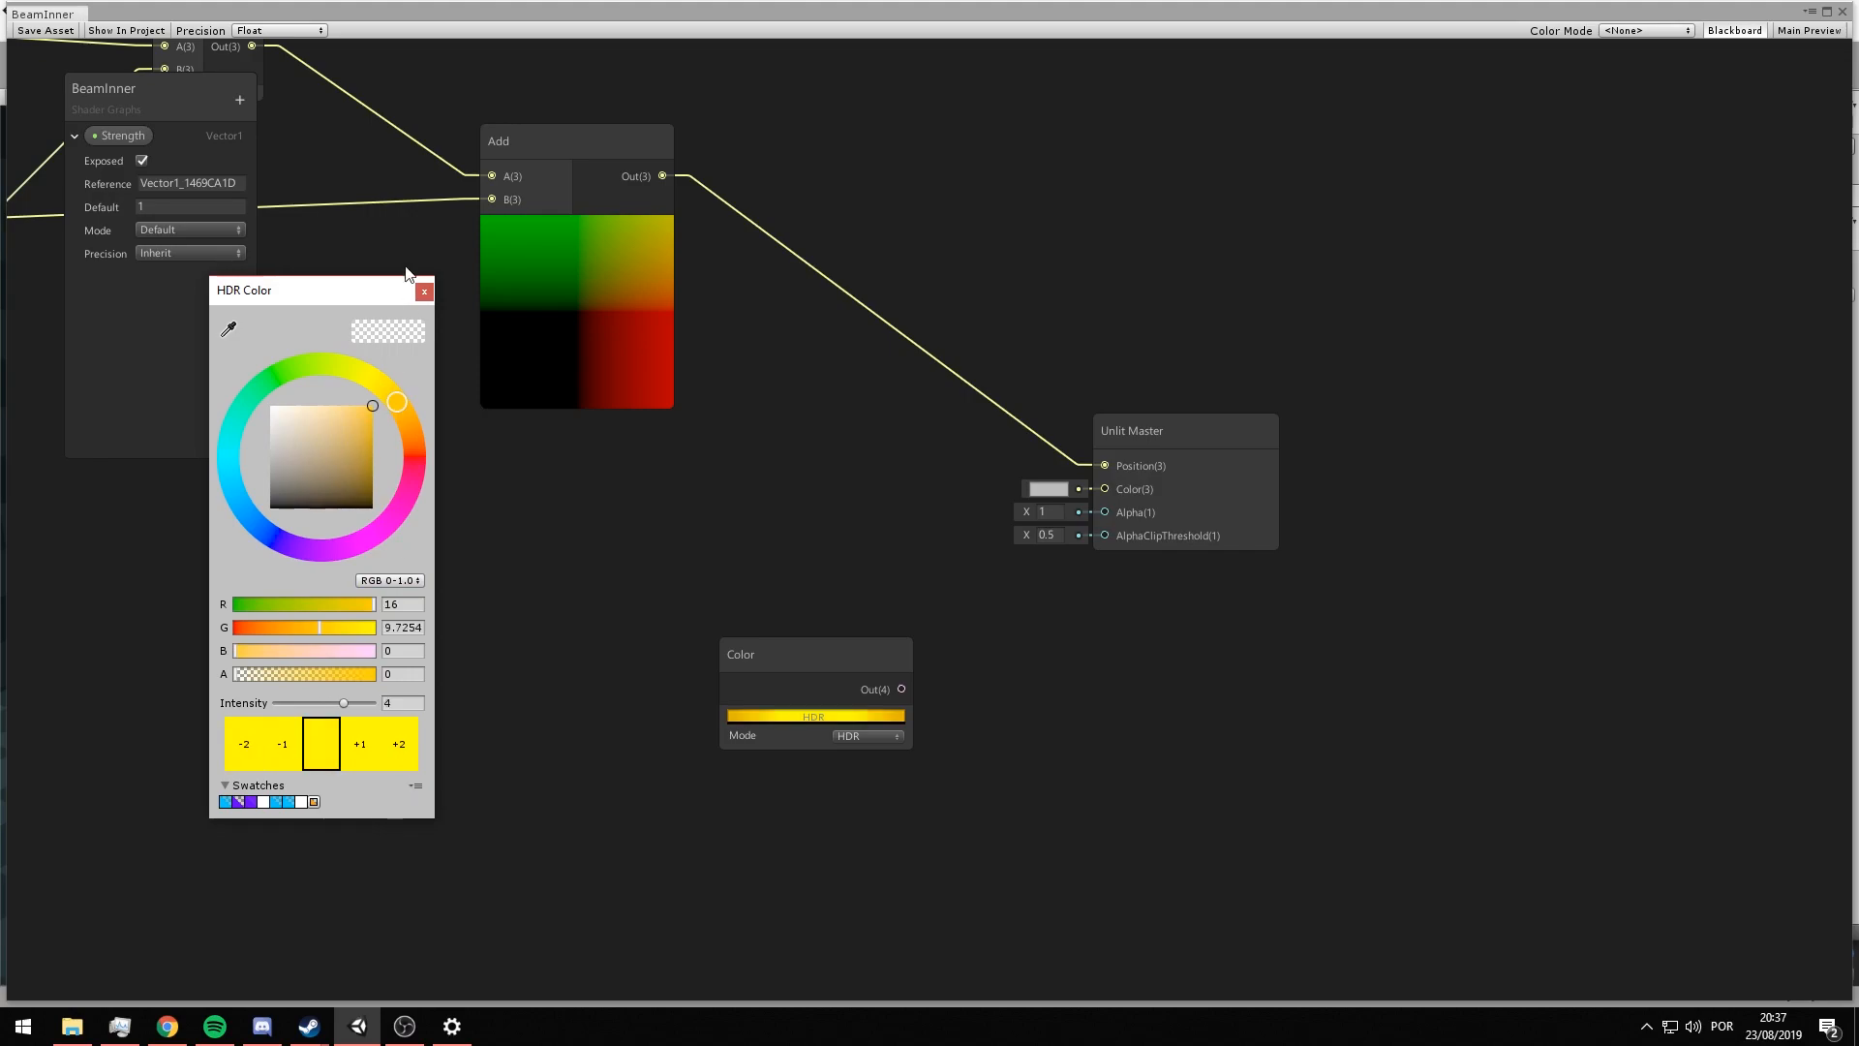
left_click(426, 292)
- Connect the Color node to the Unlit Master's Color input and lower the HDR color's intensity to 2.4169
left_click_drag(902, 689, 1092, 488)
left_click(824, 717)
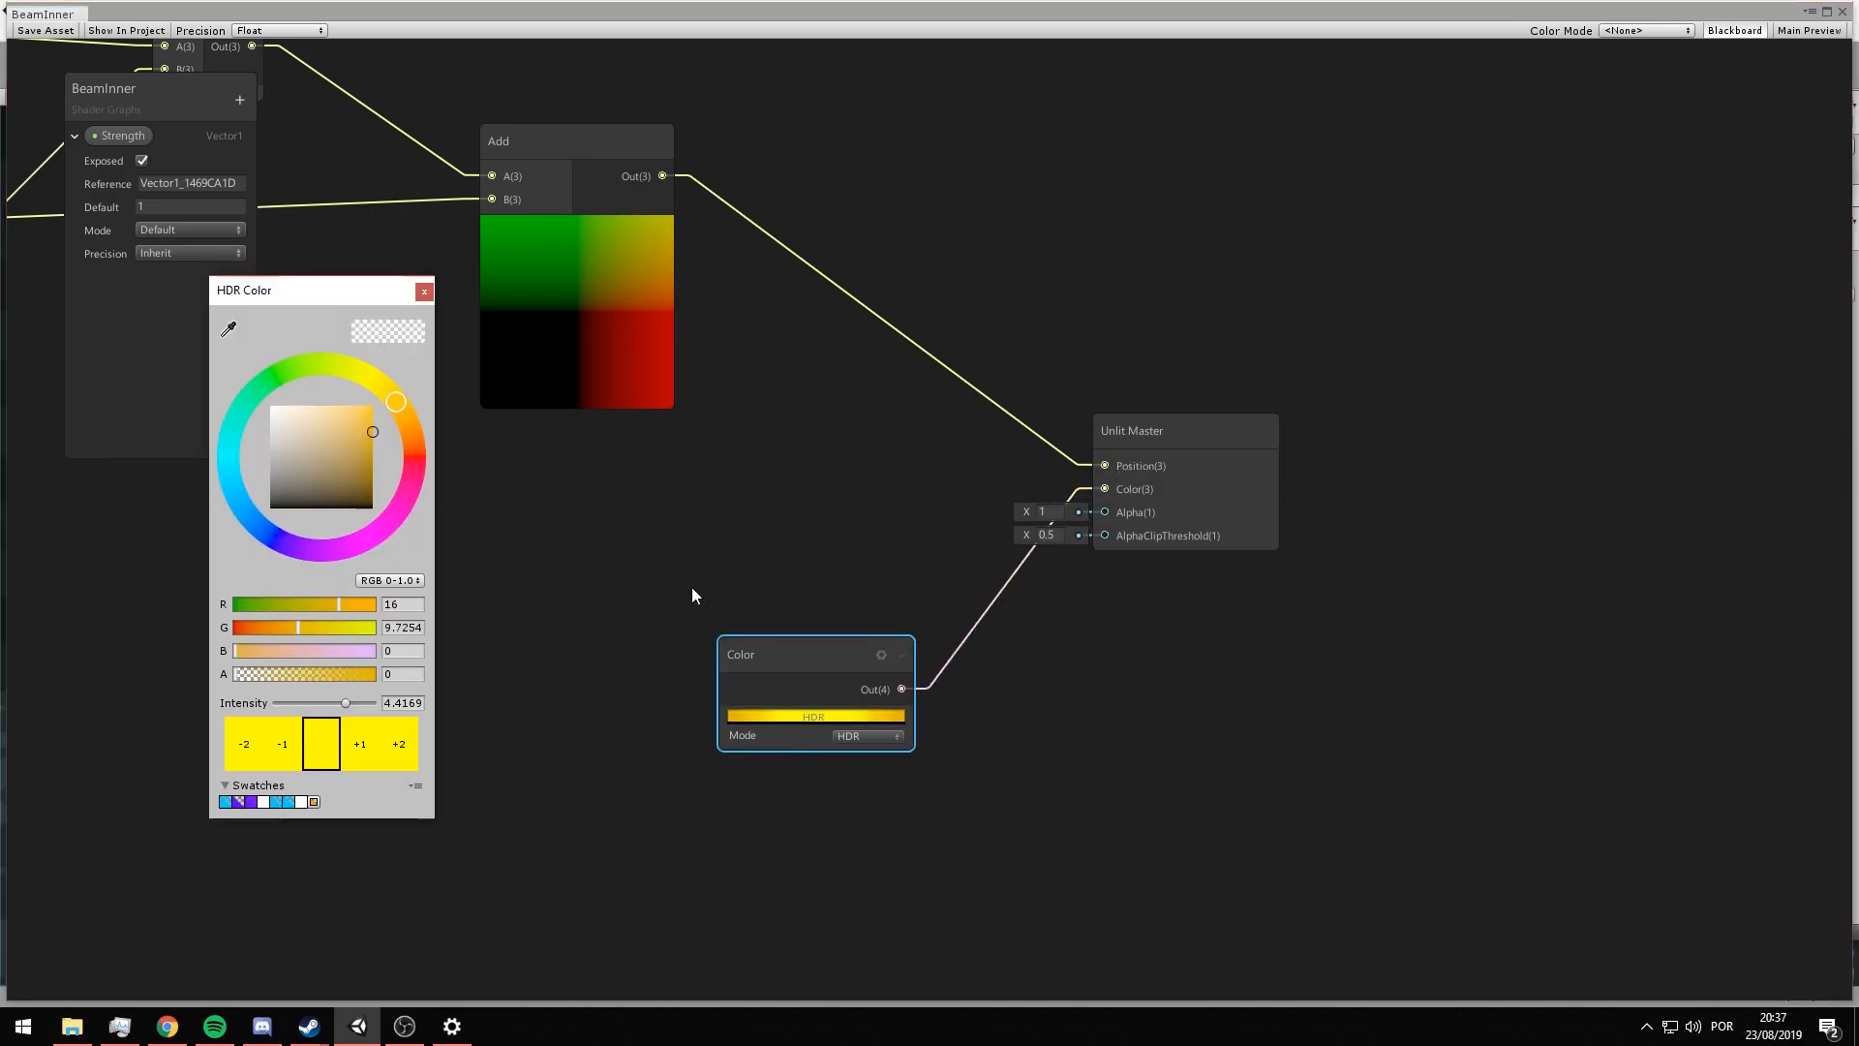
left_click(244, 743)
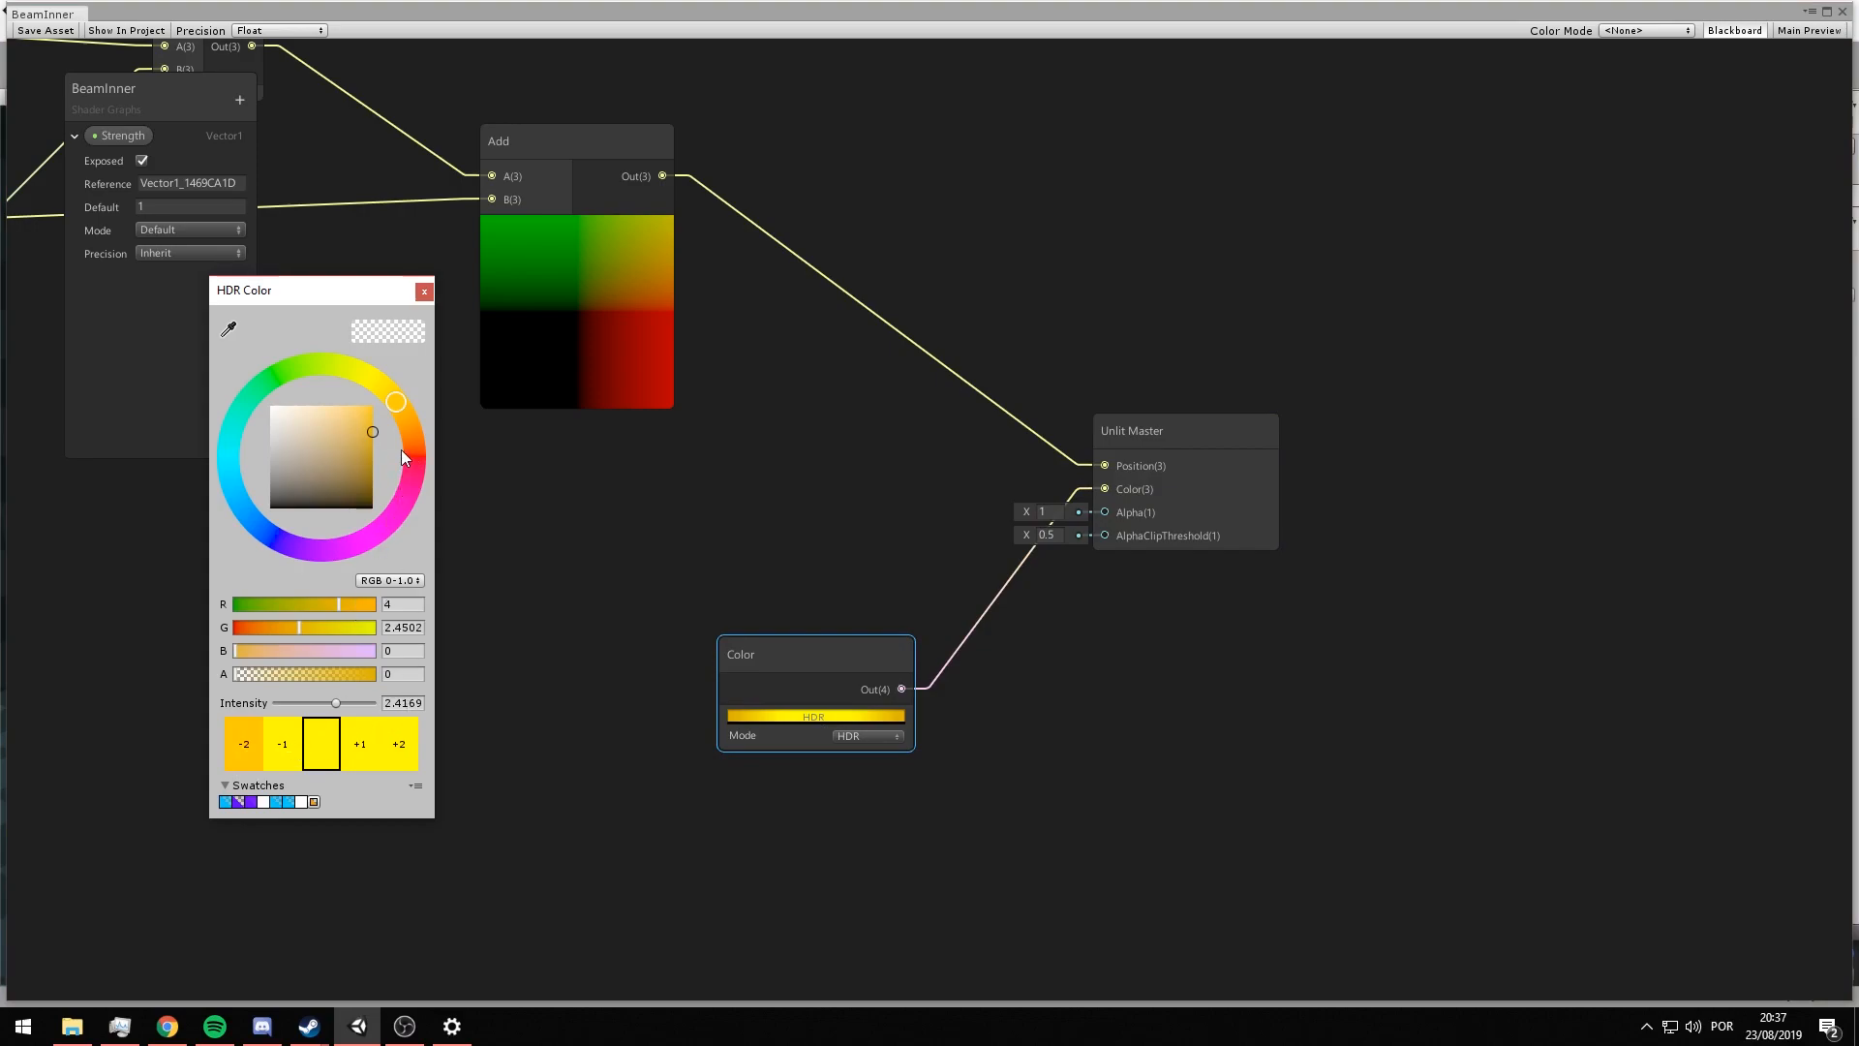
left_click(428, 292)
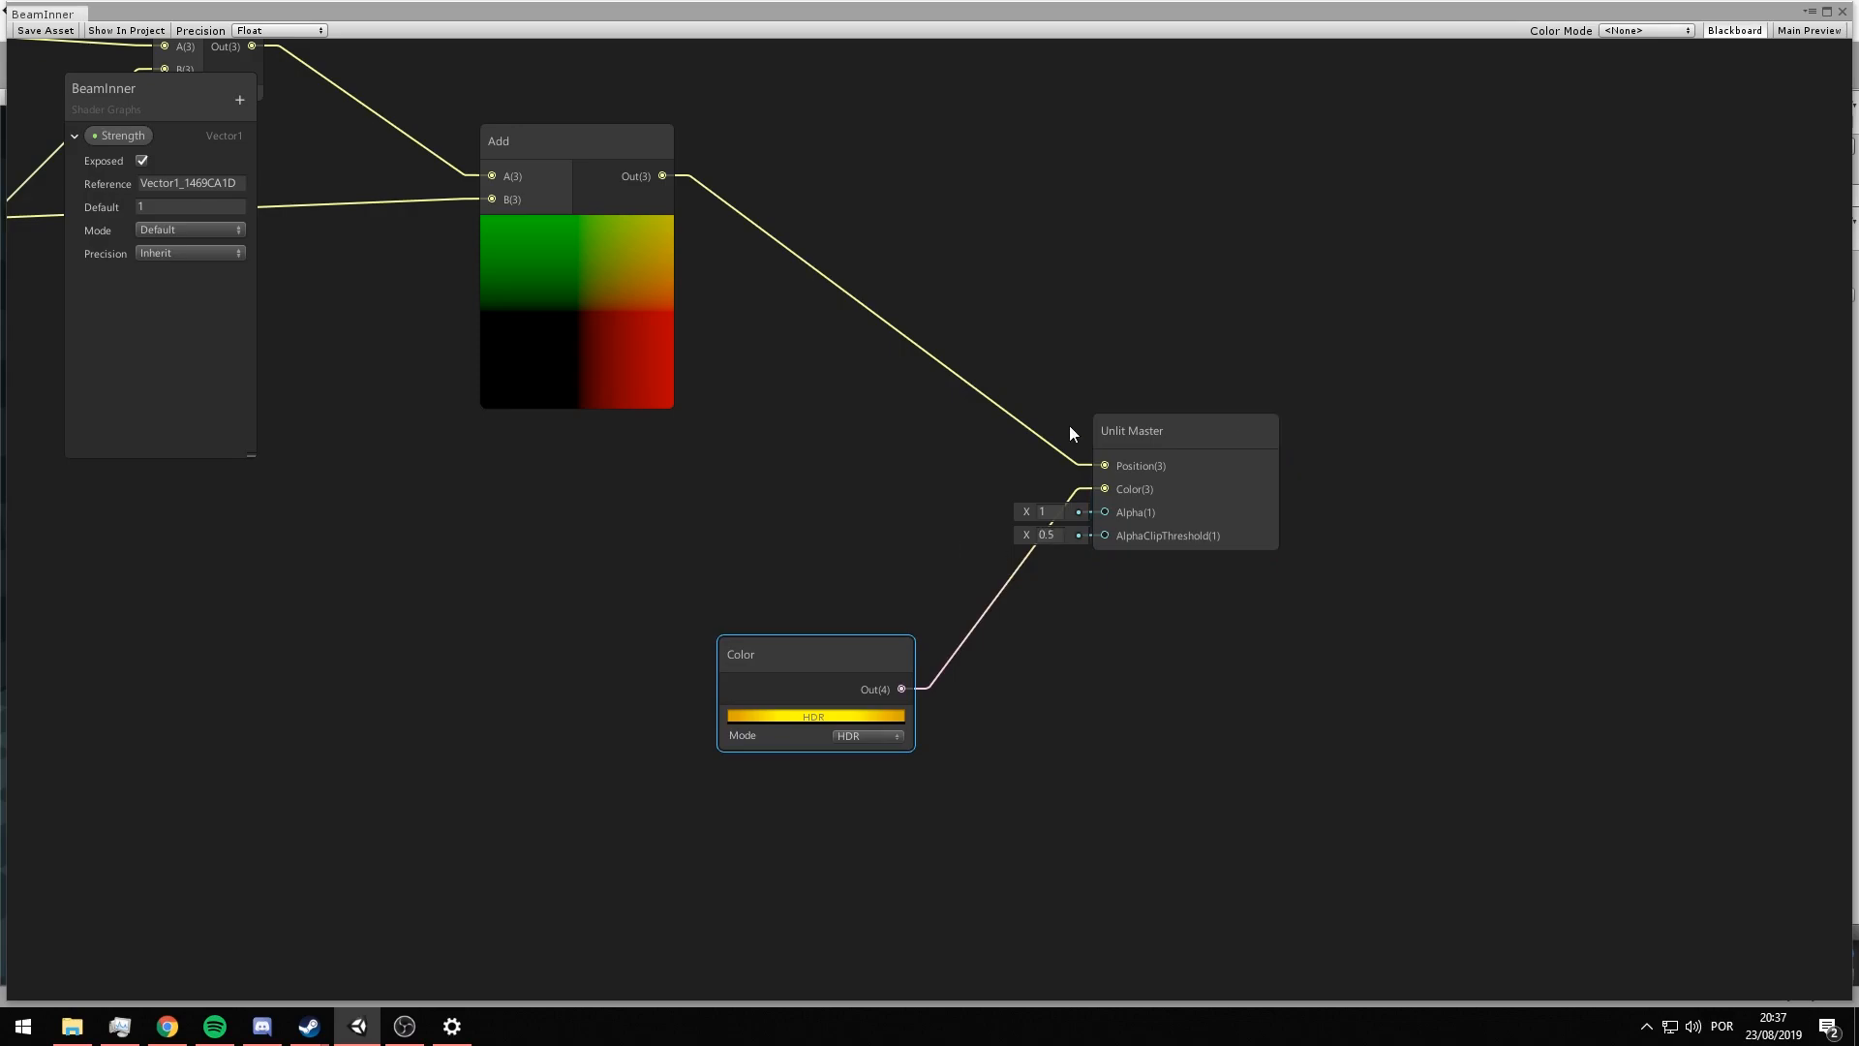
- Move the Add node away from the Unlit Master to leave space after its output
scroll(1007, 492, "down", 2)
middle_click_drag(772, 448, 1543, 459)
scroll(1267, 450, "down", 2)
middle_click_drag(1172, 445, 1121, 438)
middle_click_drag(860, 606, 649, 724)
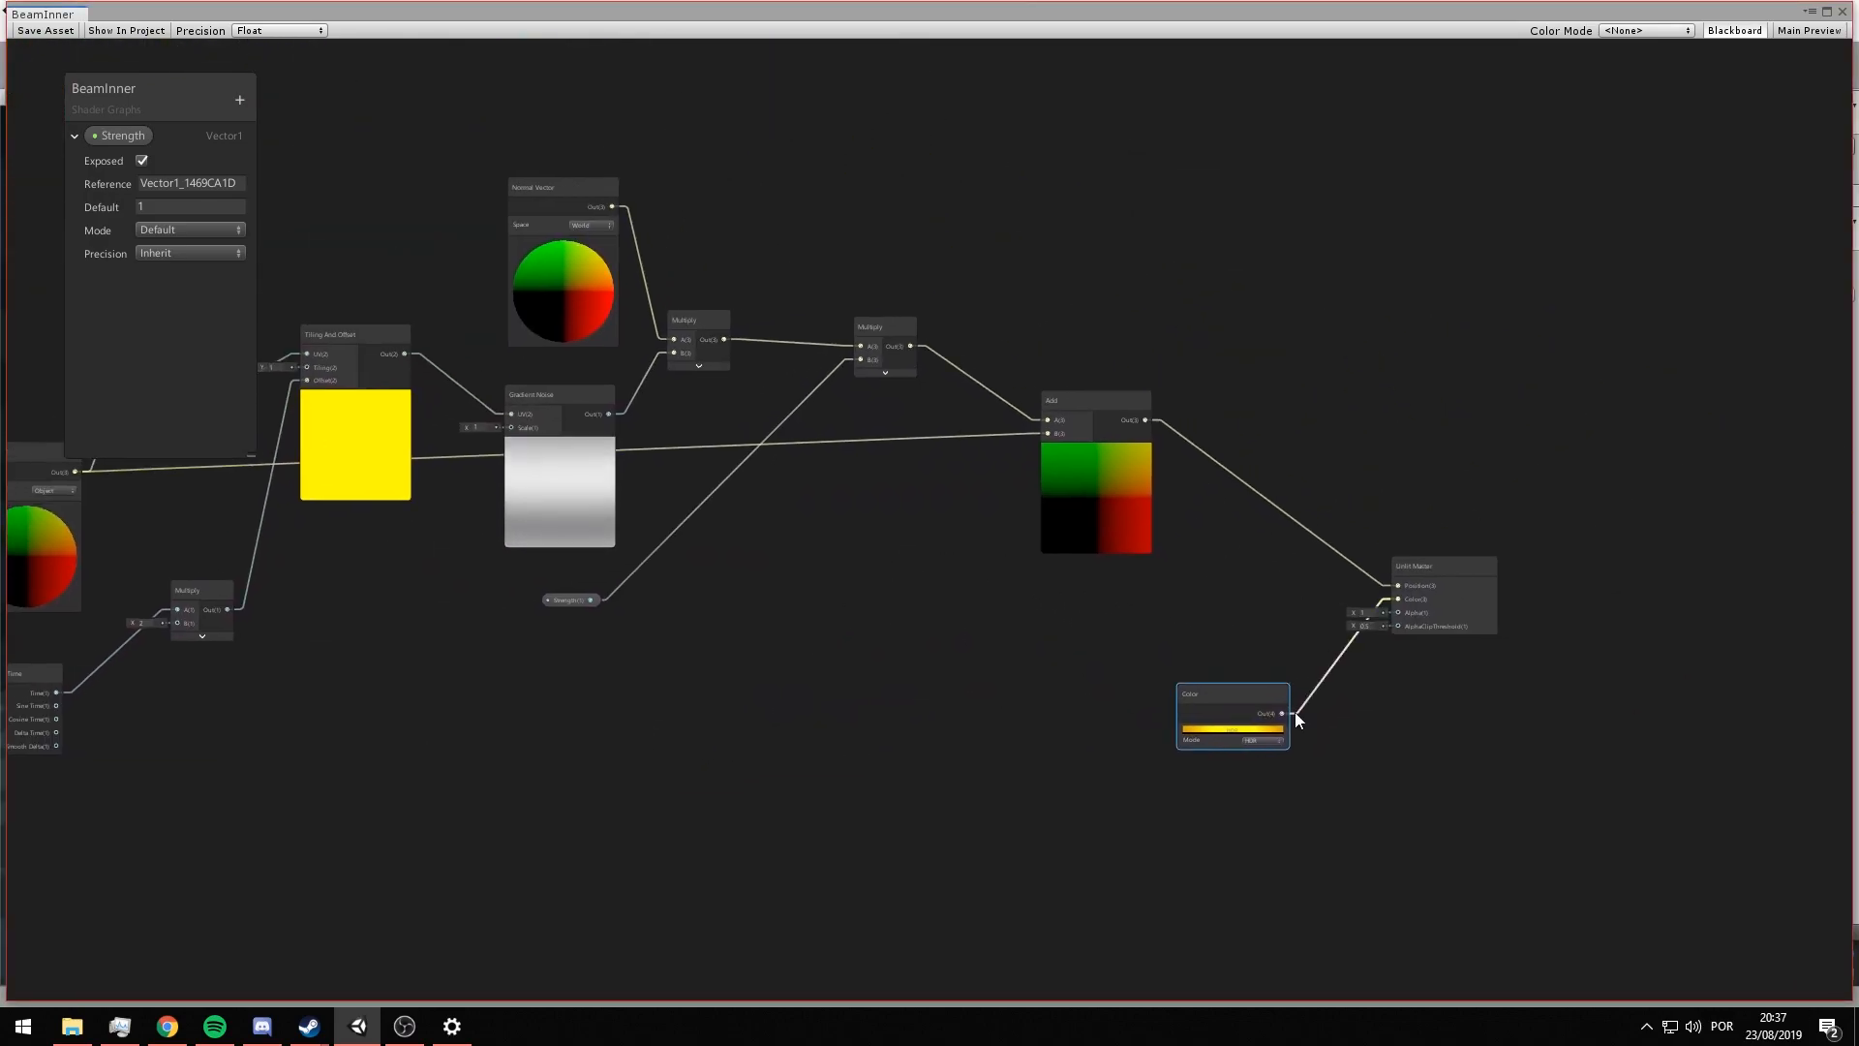
middle_click_drag(897, 550, 939, 560)
scroll(883, 461, "up", 3)
scroll(1173, 436, "down", 2)
left_click_drag(1228, 533, 1177, 546)
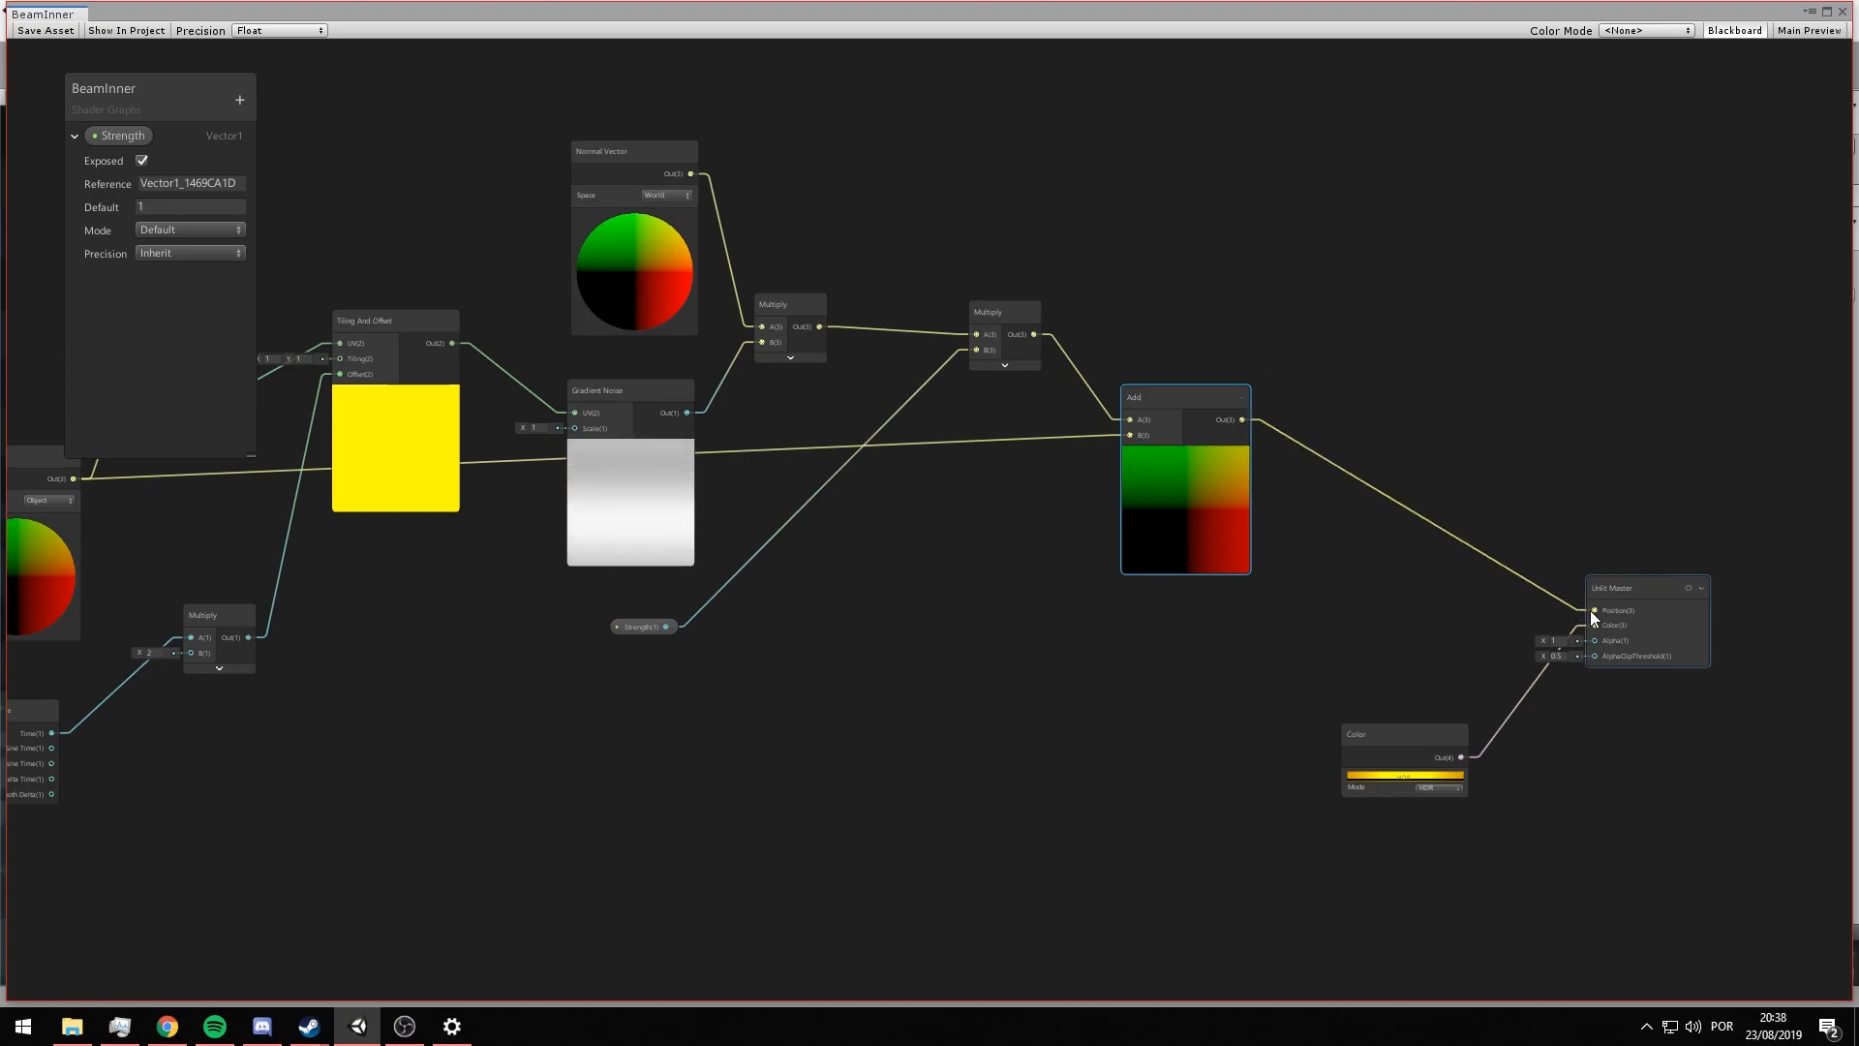
scroll(1394, 382, "up", 1)
middle_click_drag(1268, 392, 1096, 422)
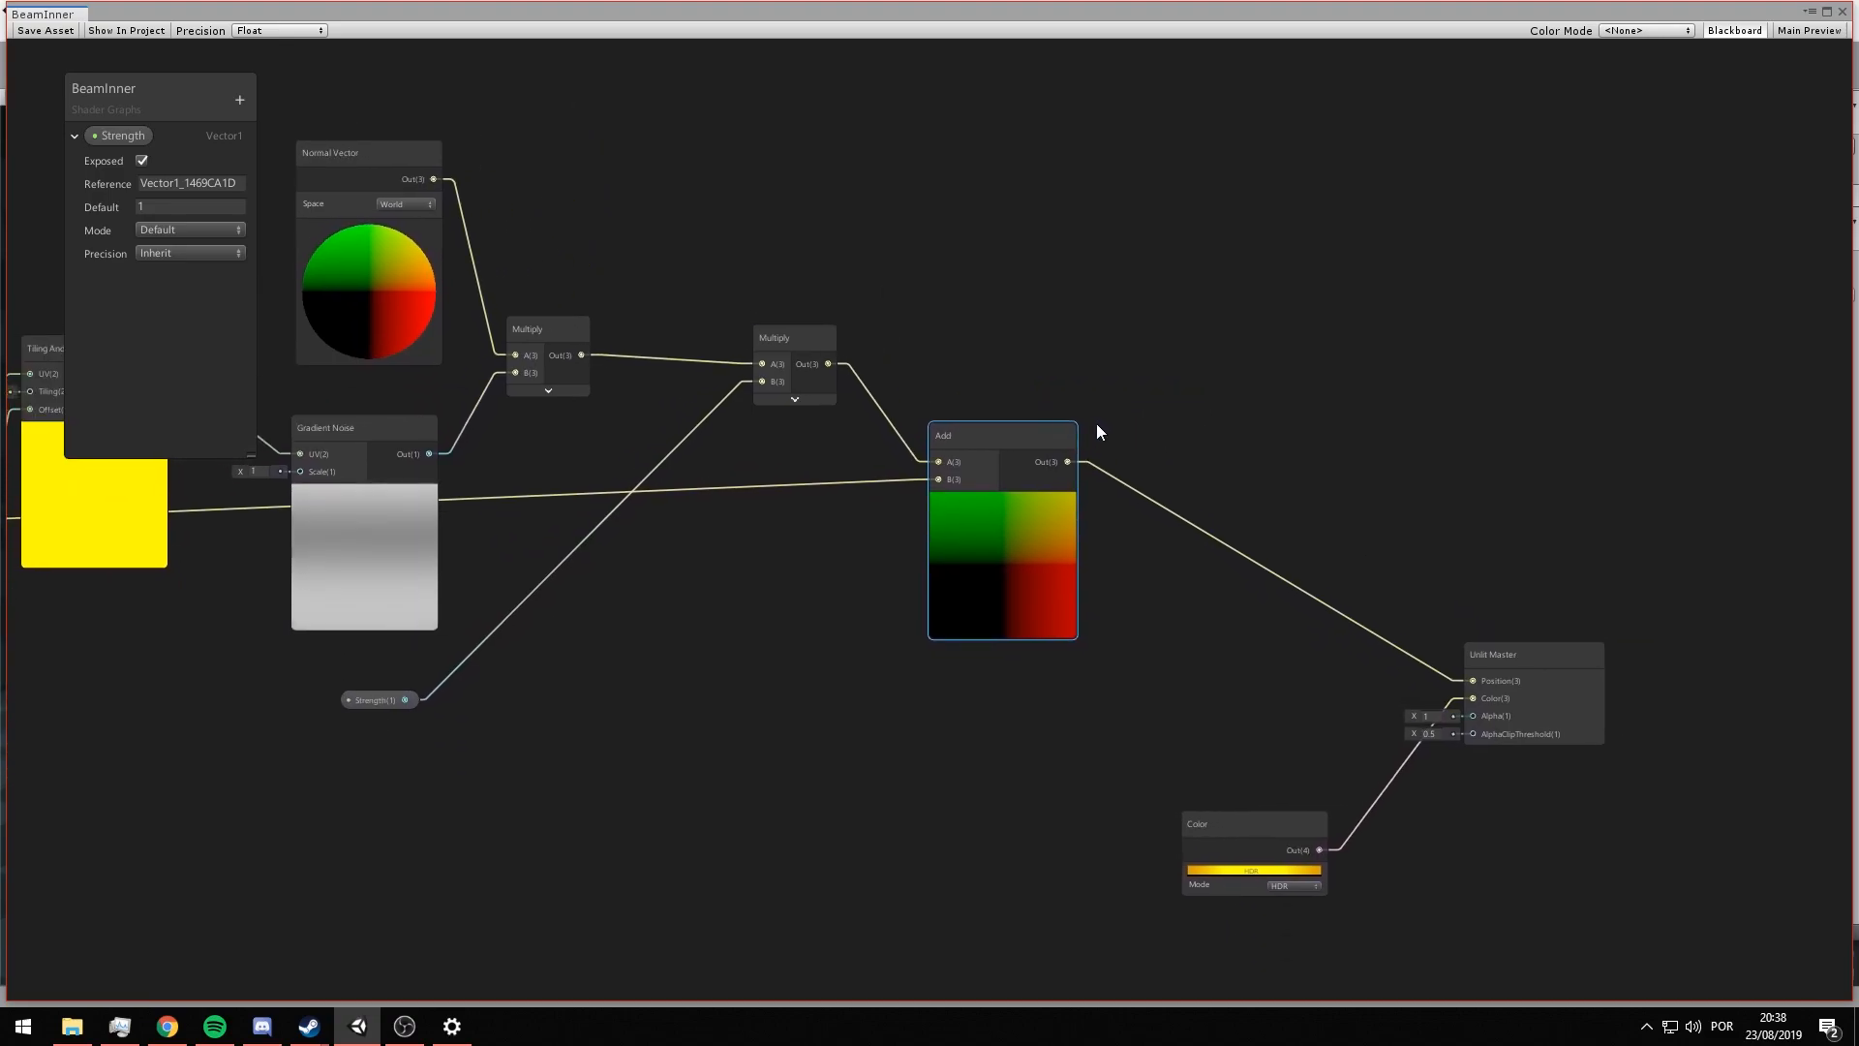
- Add a Vector 1 node, convert it to a property named Clamp, and save the shader graph
right_click(1010, 287)
left_click(1080, 300)
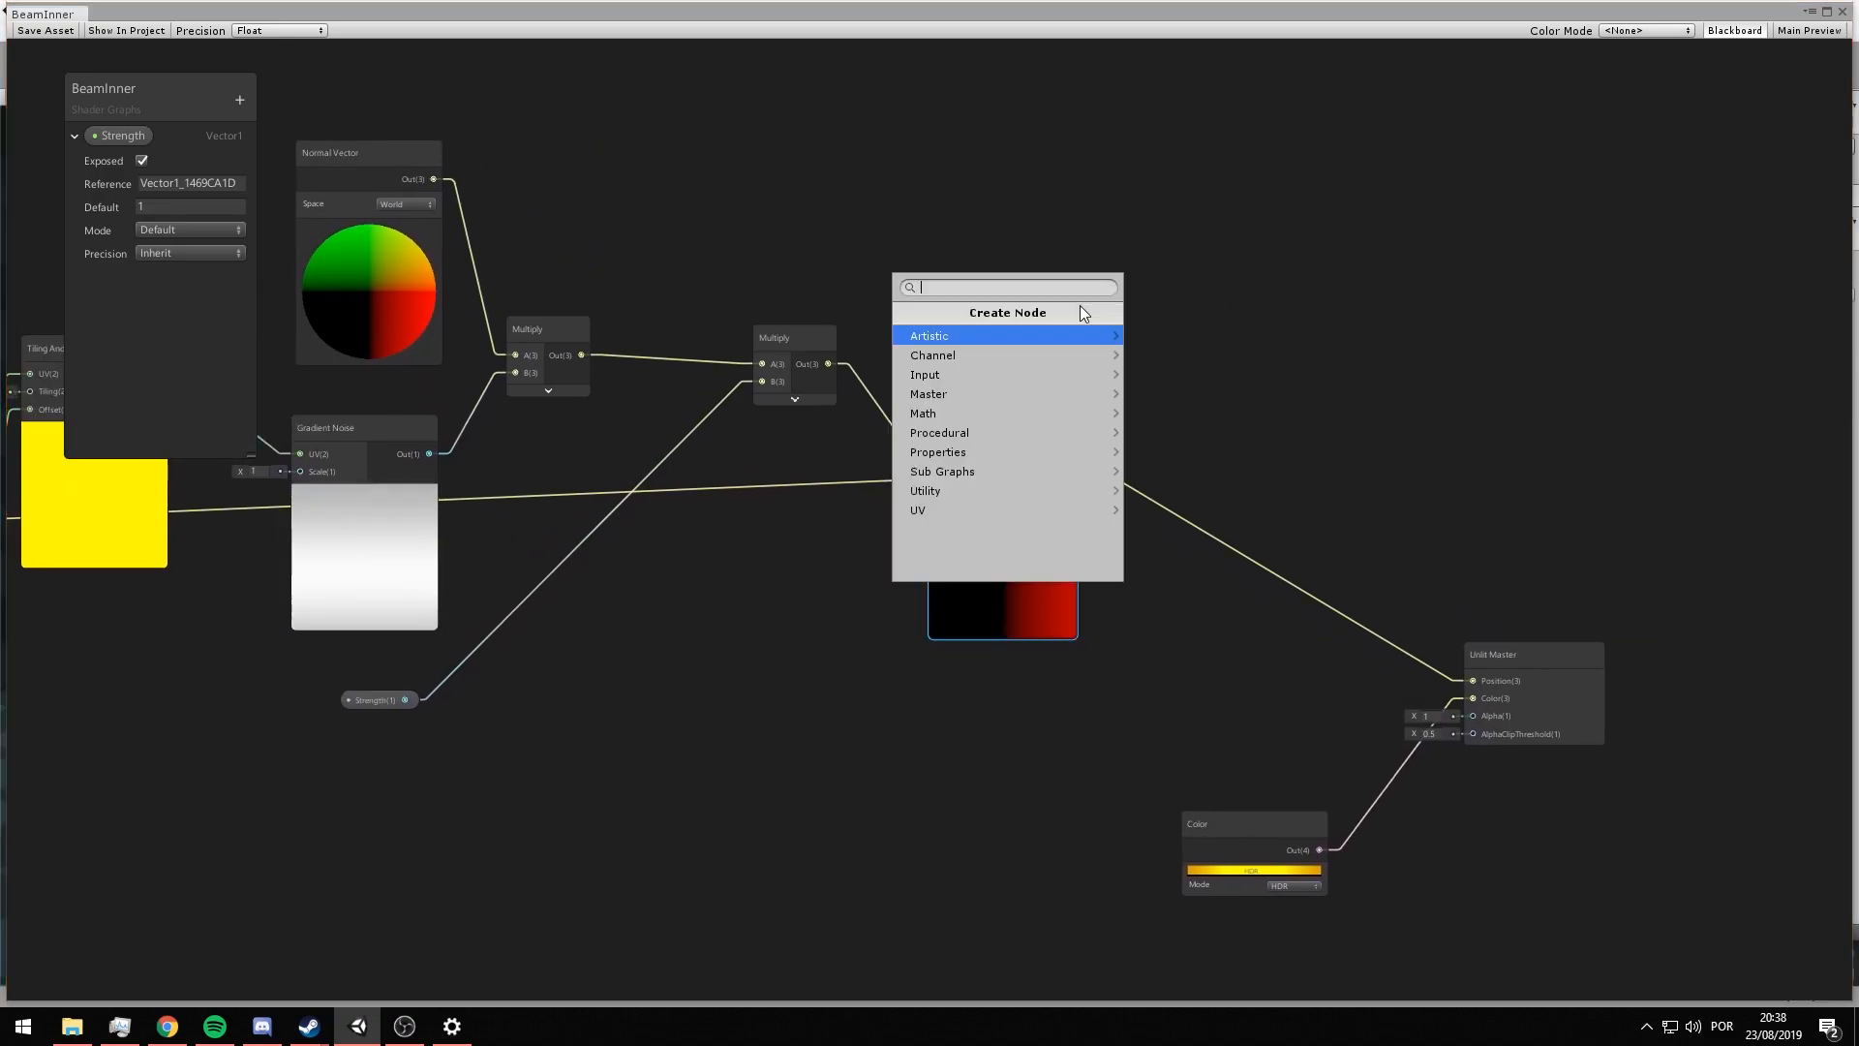
type("vec")
left_click(1053, 343)
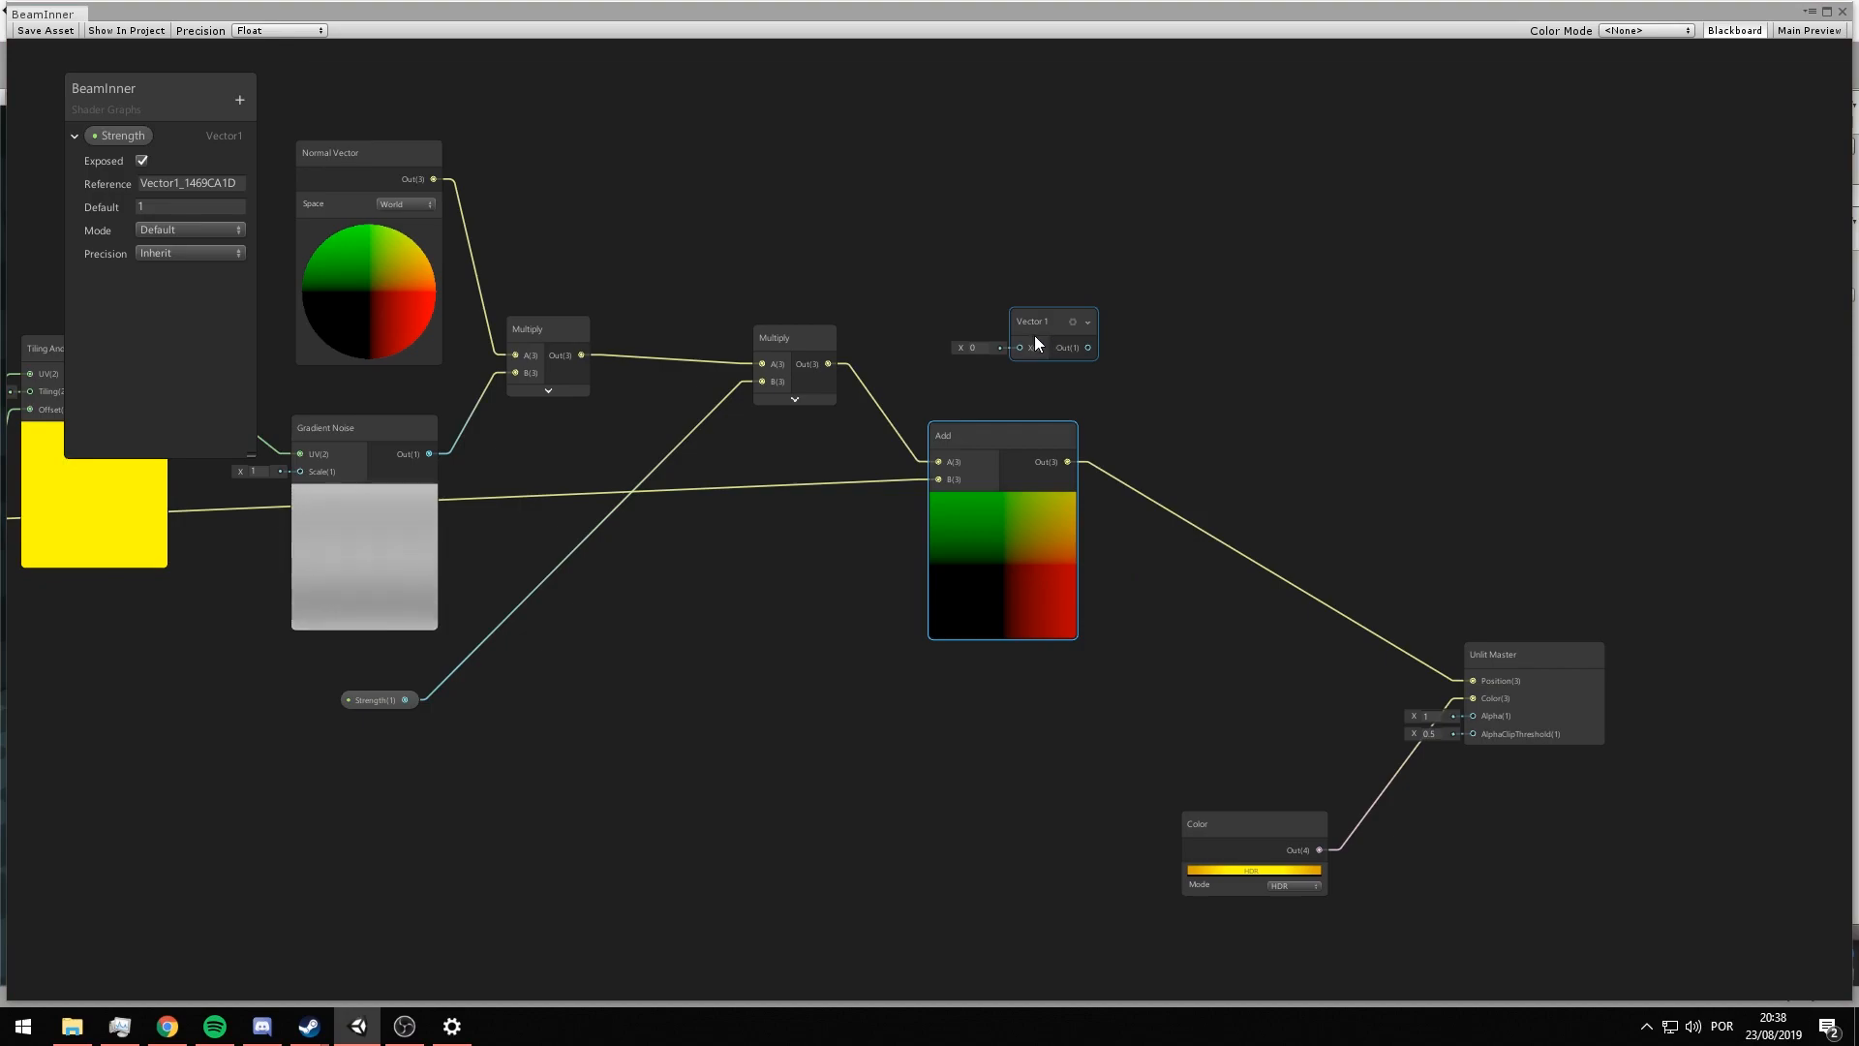
right_click(1034, 319)
left_click(1055, 503)
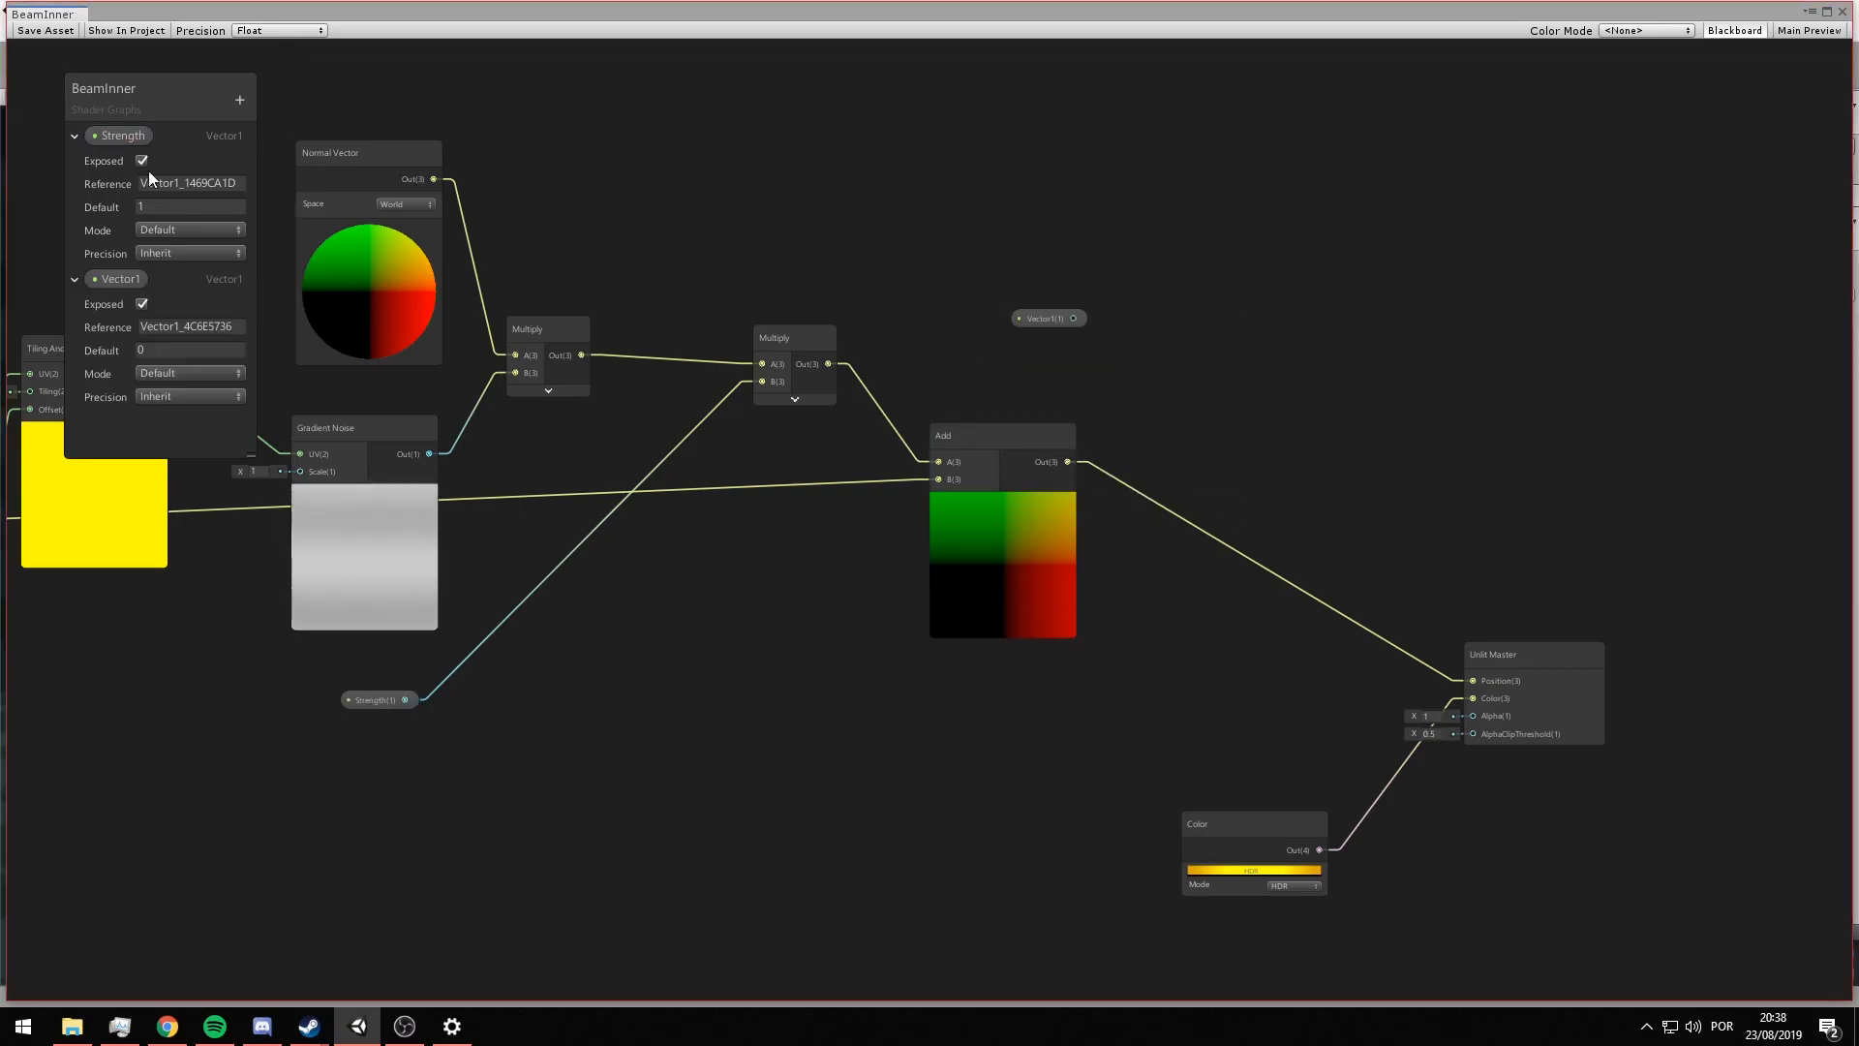
double_click(117, 279)
type("Clamp")
key("Return")
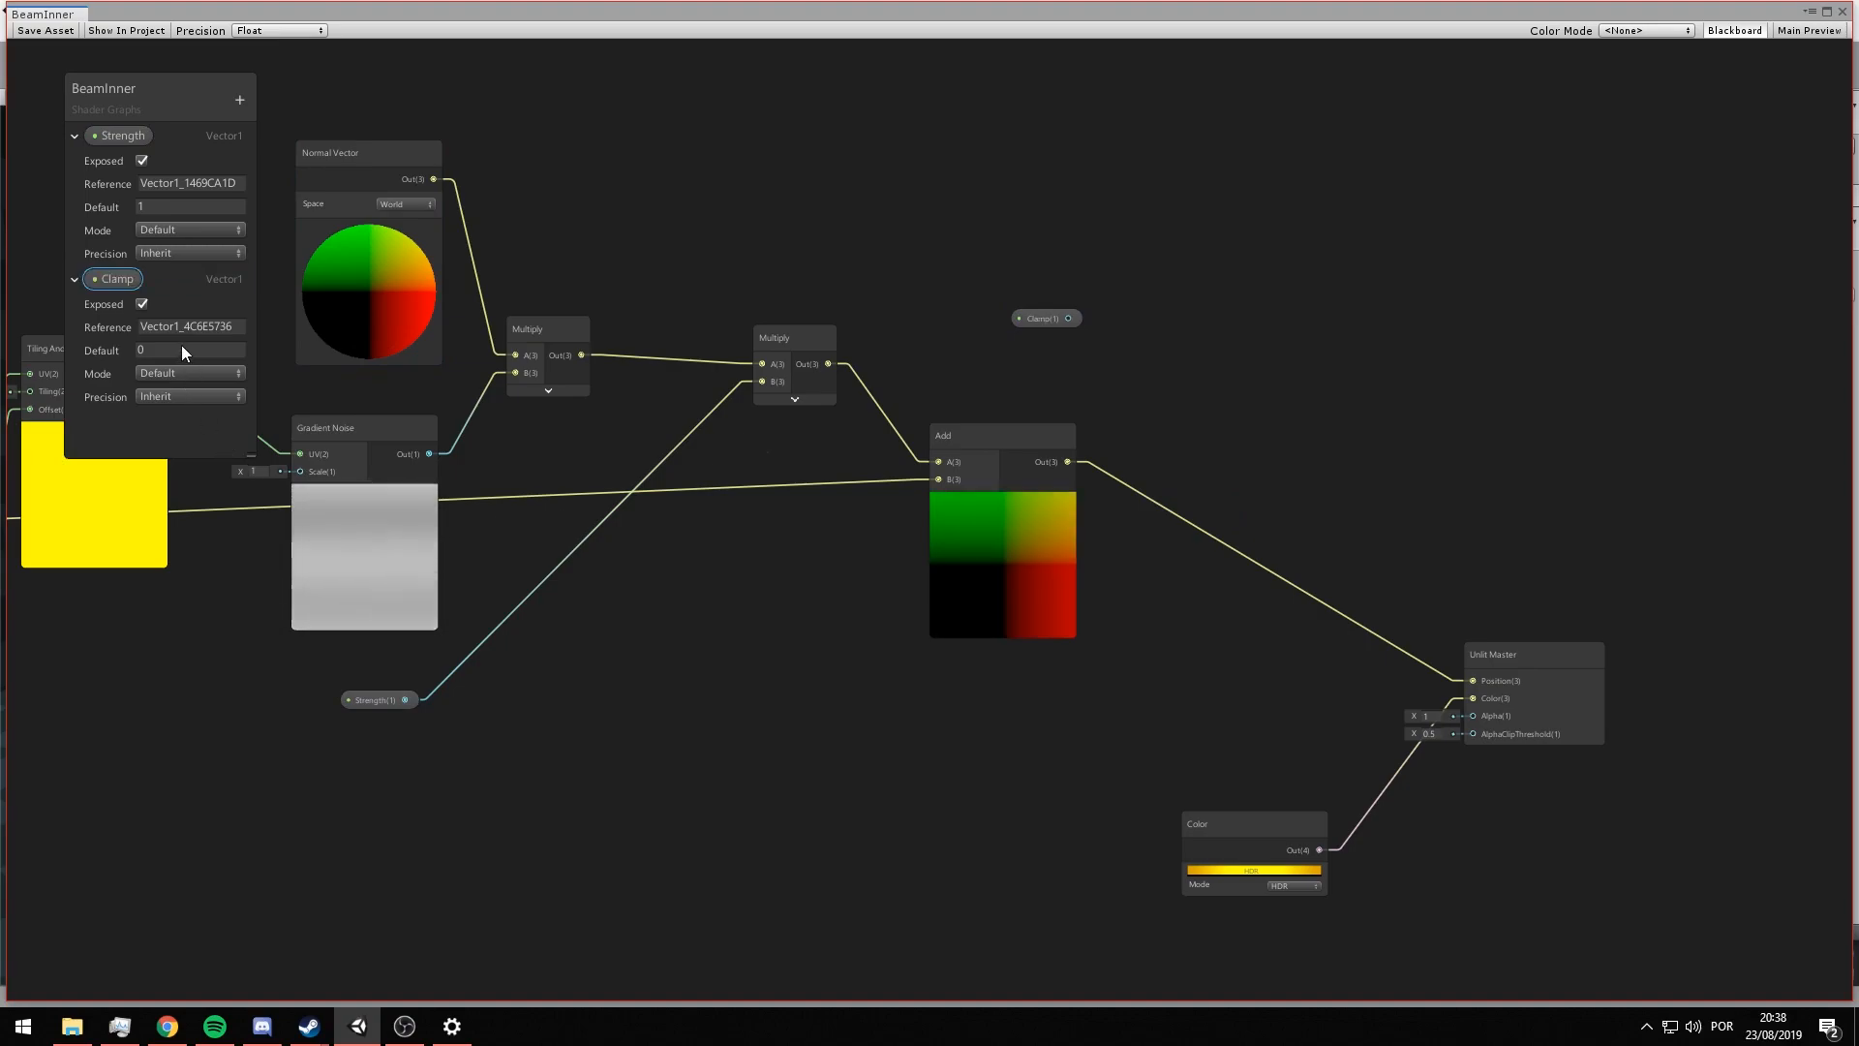
left_click(62, 31)
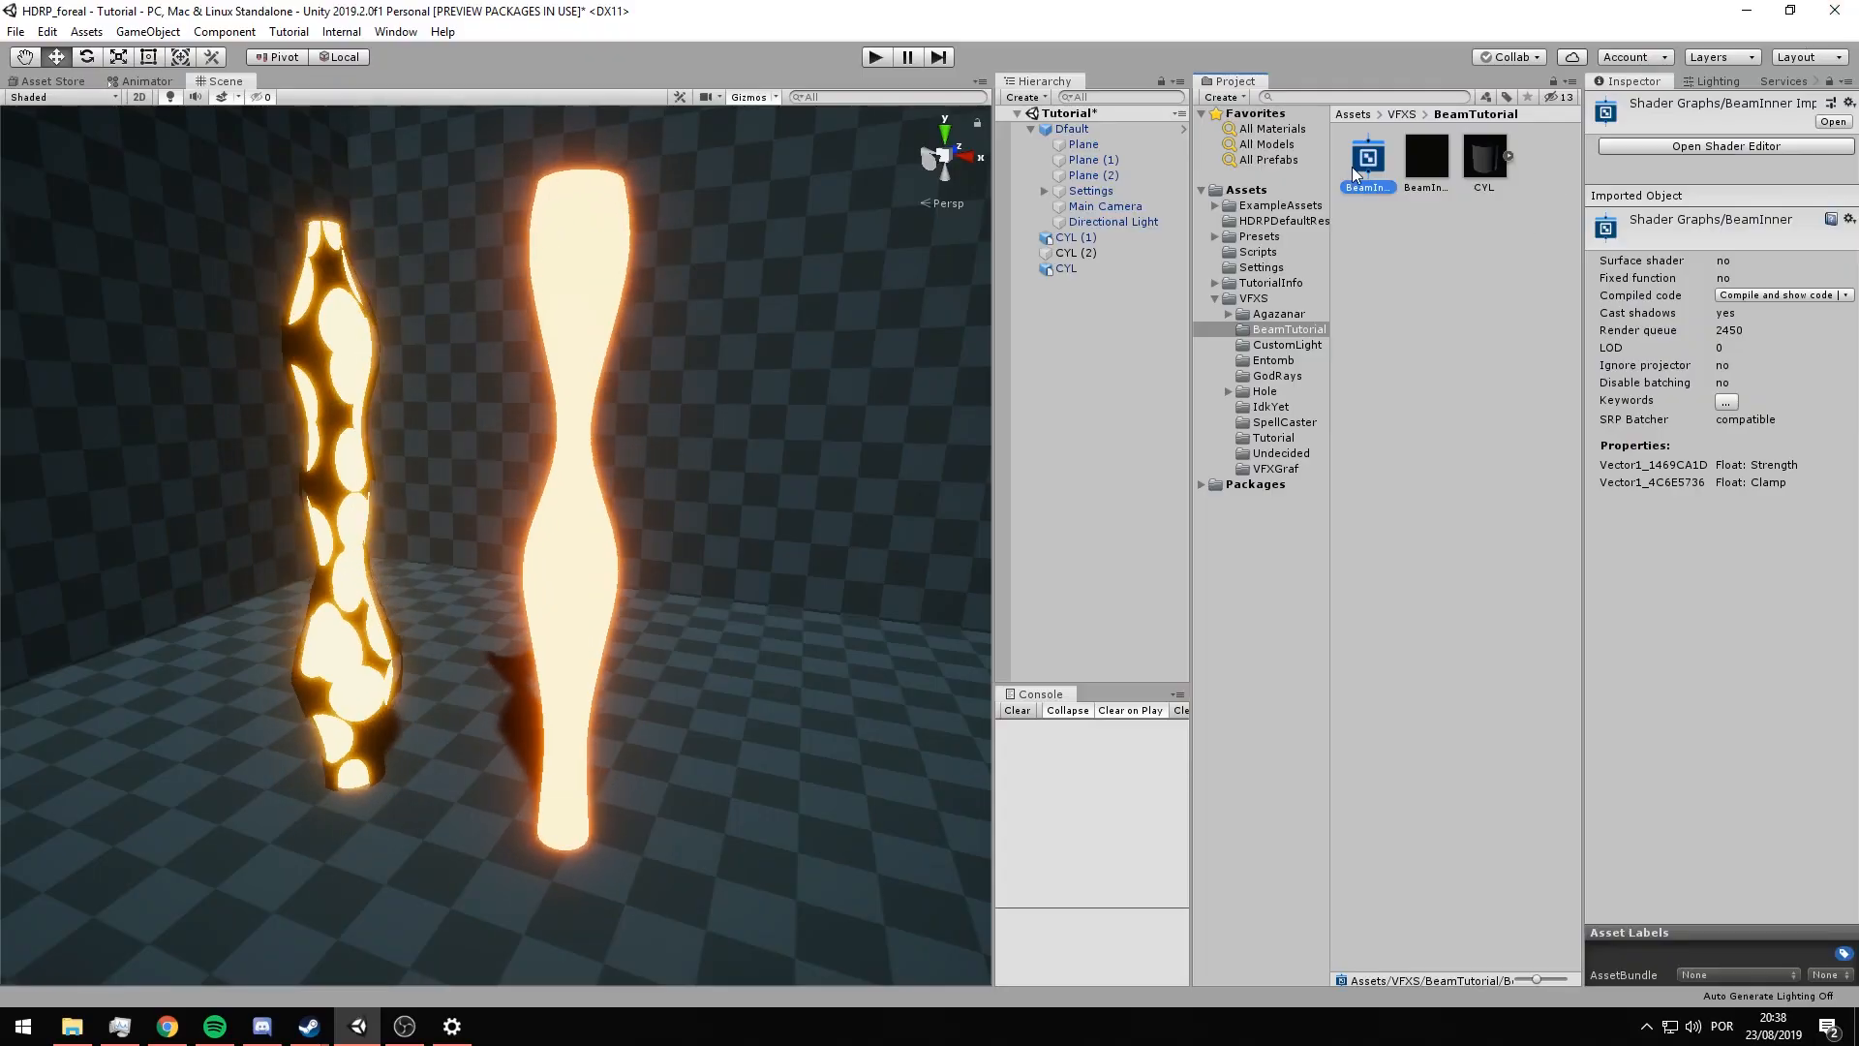
- Reopen the BeamInner graph and set the Clamp property to Slider mode with a default of 1
double_click(1352, 166)
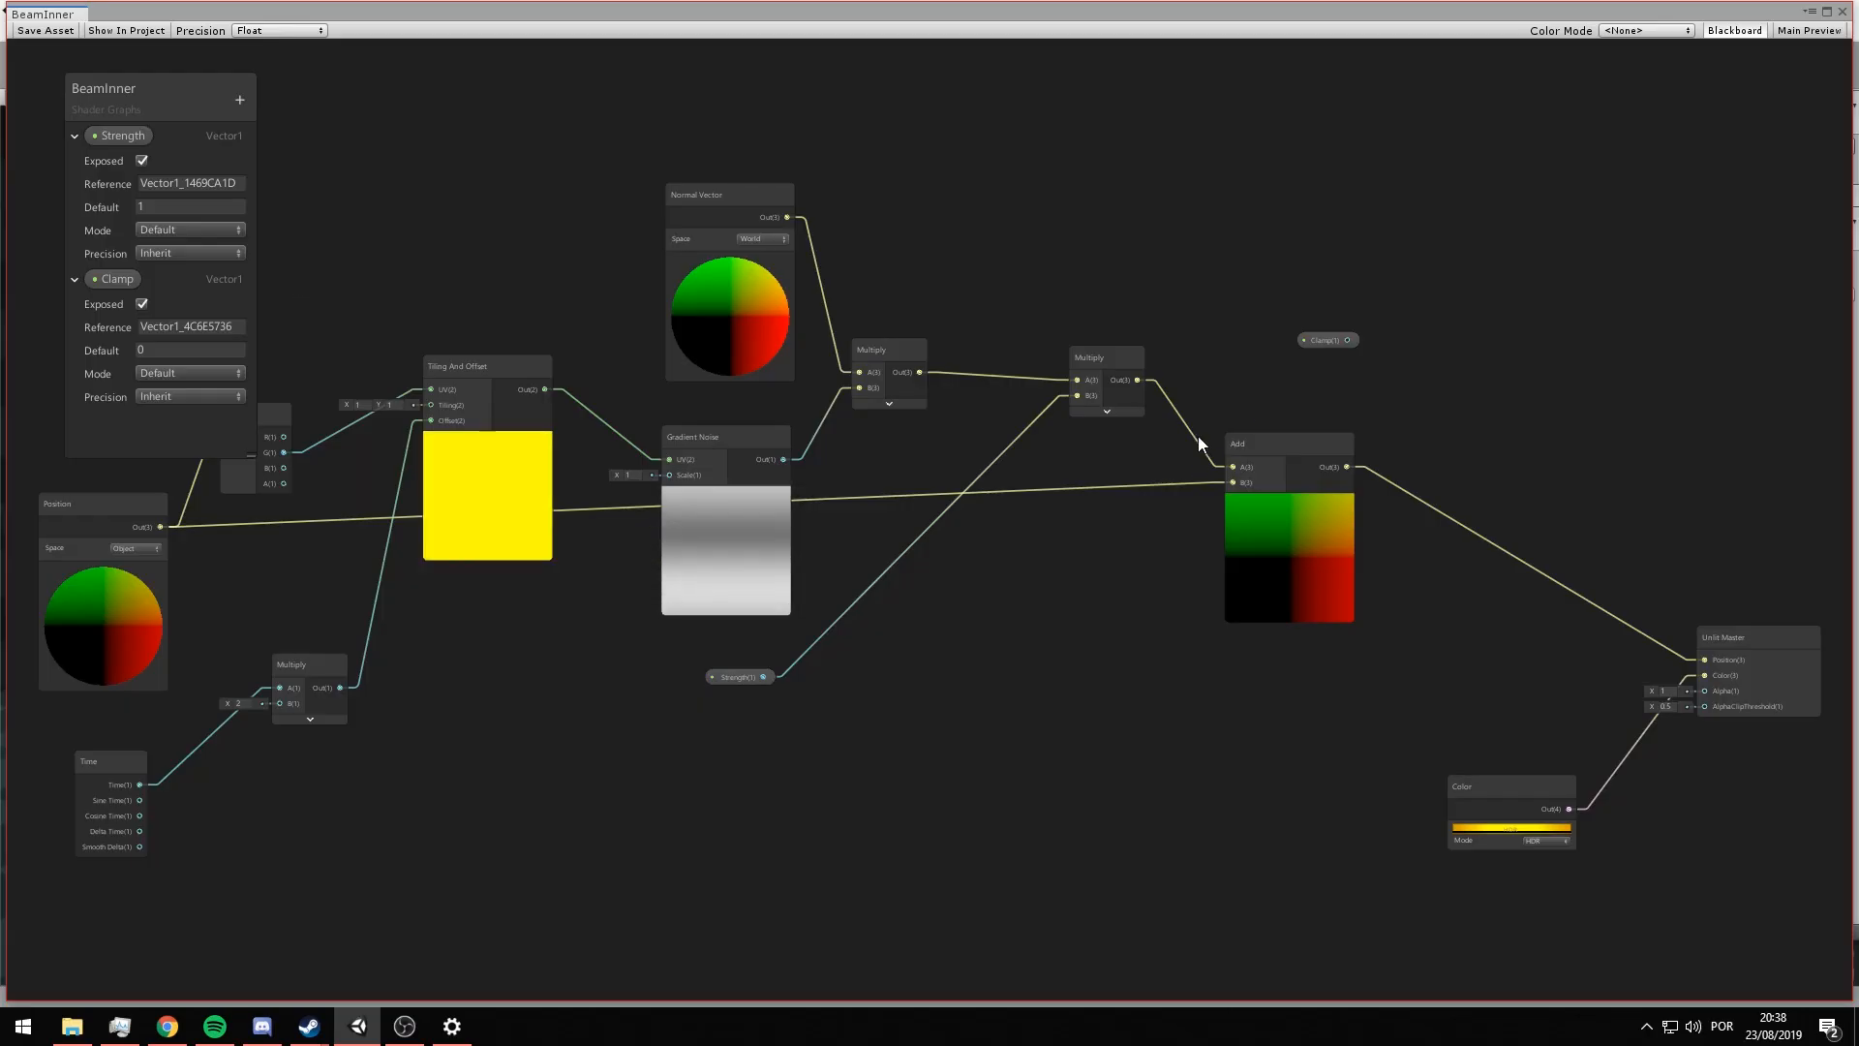
left_click(157, 376)
left_click(160, 415)
left_click(184, 372)
type("1")
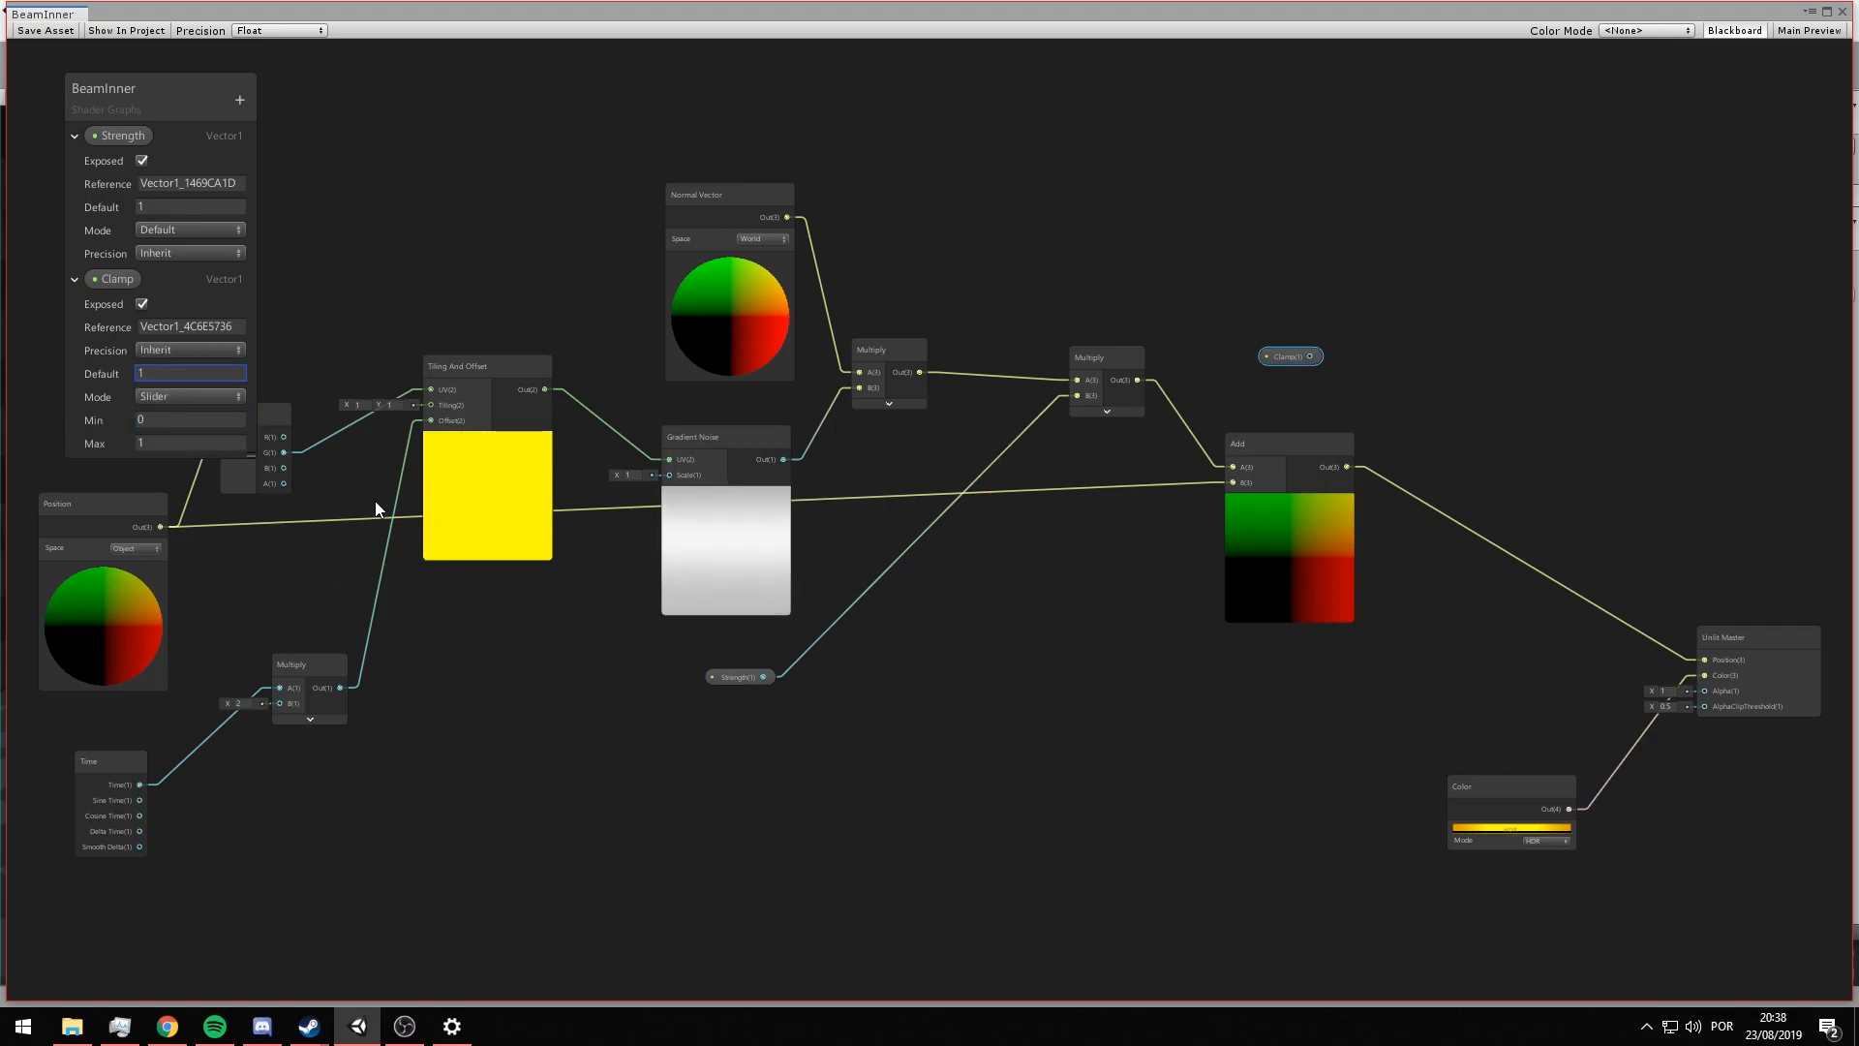
- Move the Add node closer to the second Multiply, beneath the Clamp property node
left_click_drag(1284, 357, 1275, 356)
middle_click_drag(1275, 351, 1055, 300)
left_click_drag(1090, 465, 1044, 445)
scroll(1115, 404, "up", 3)
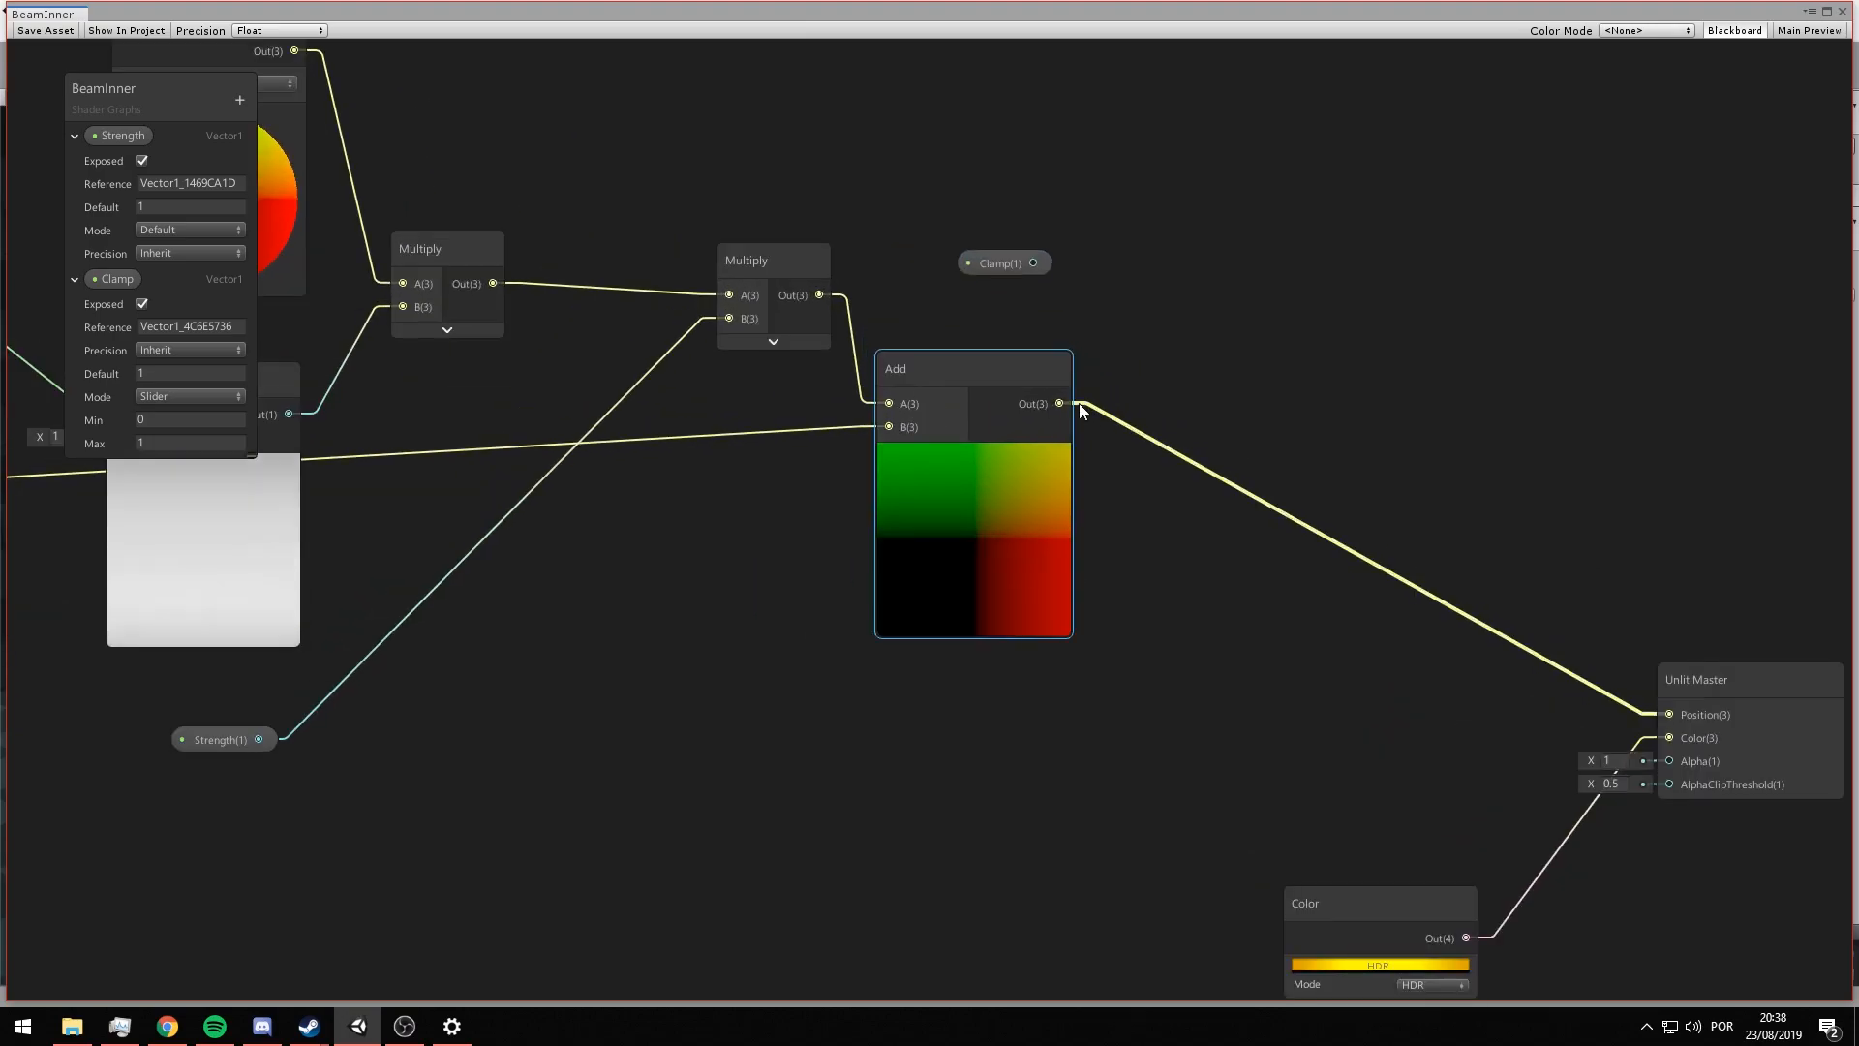
scroll(1264, 326, "down", 2)
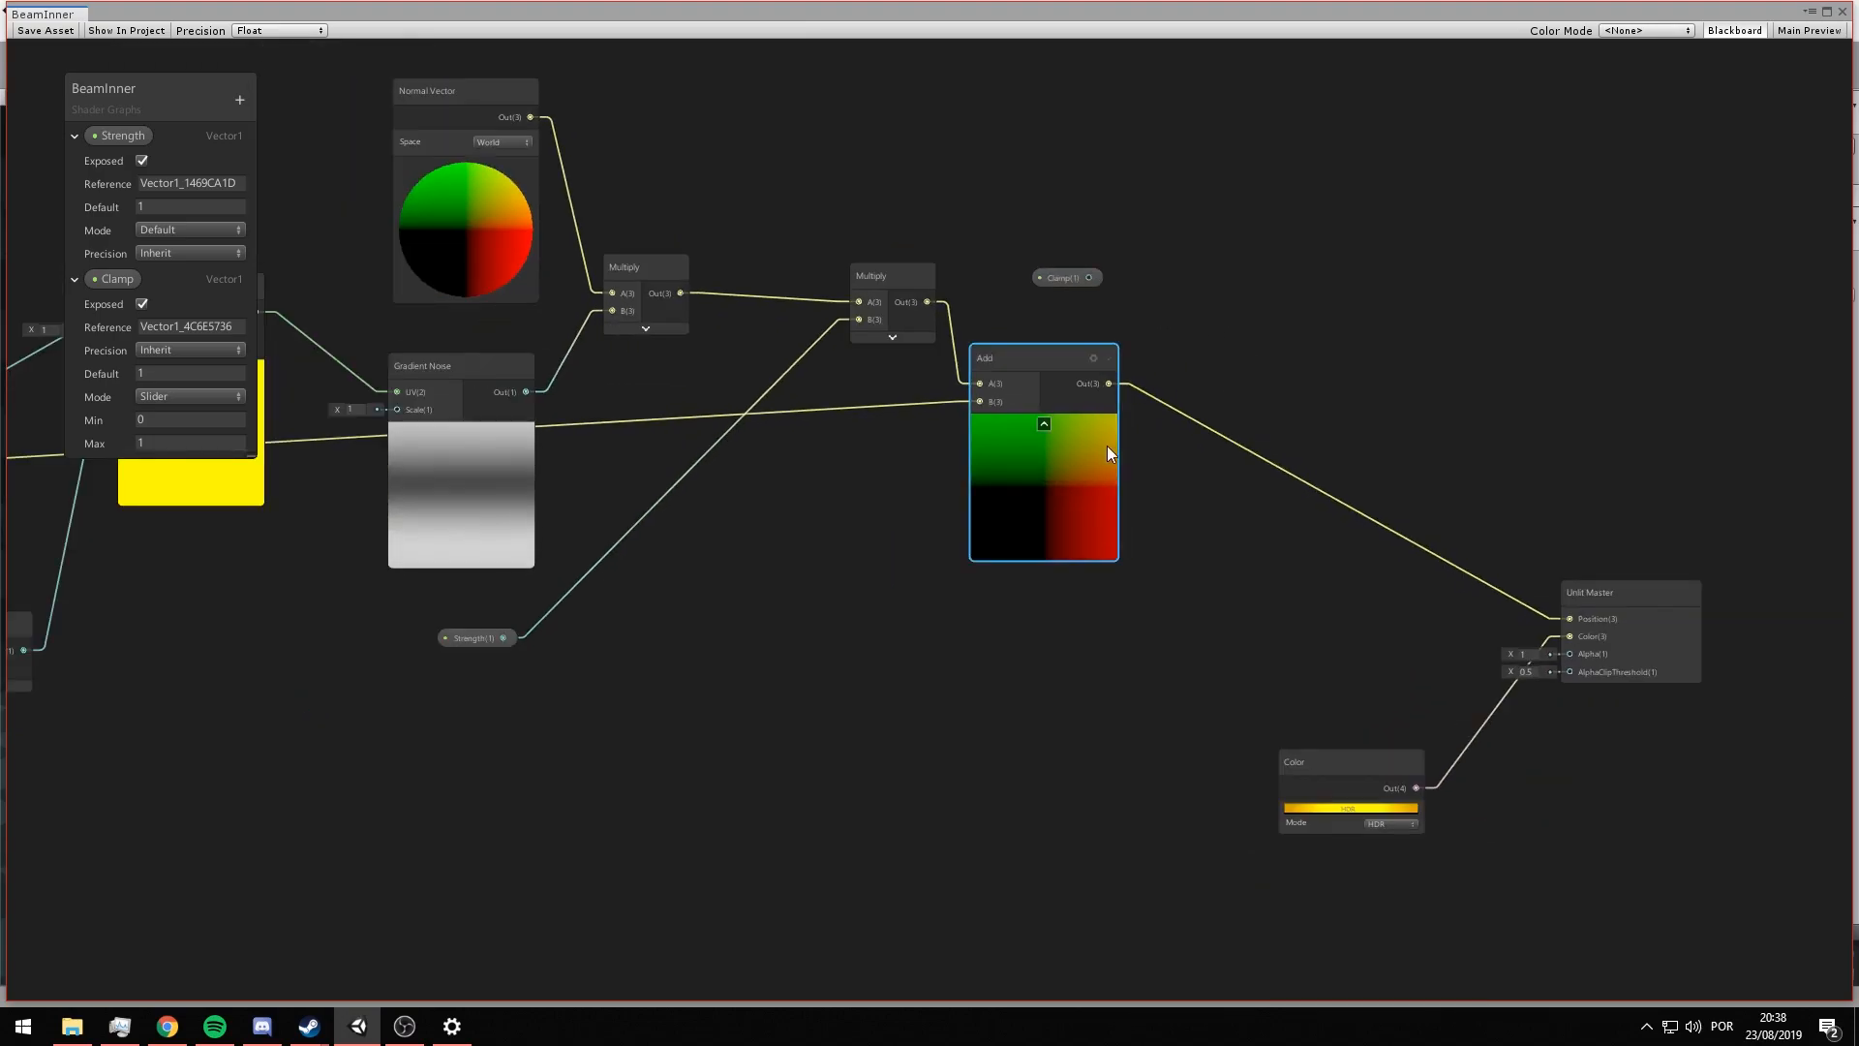
left_click(1057, 279)
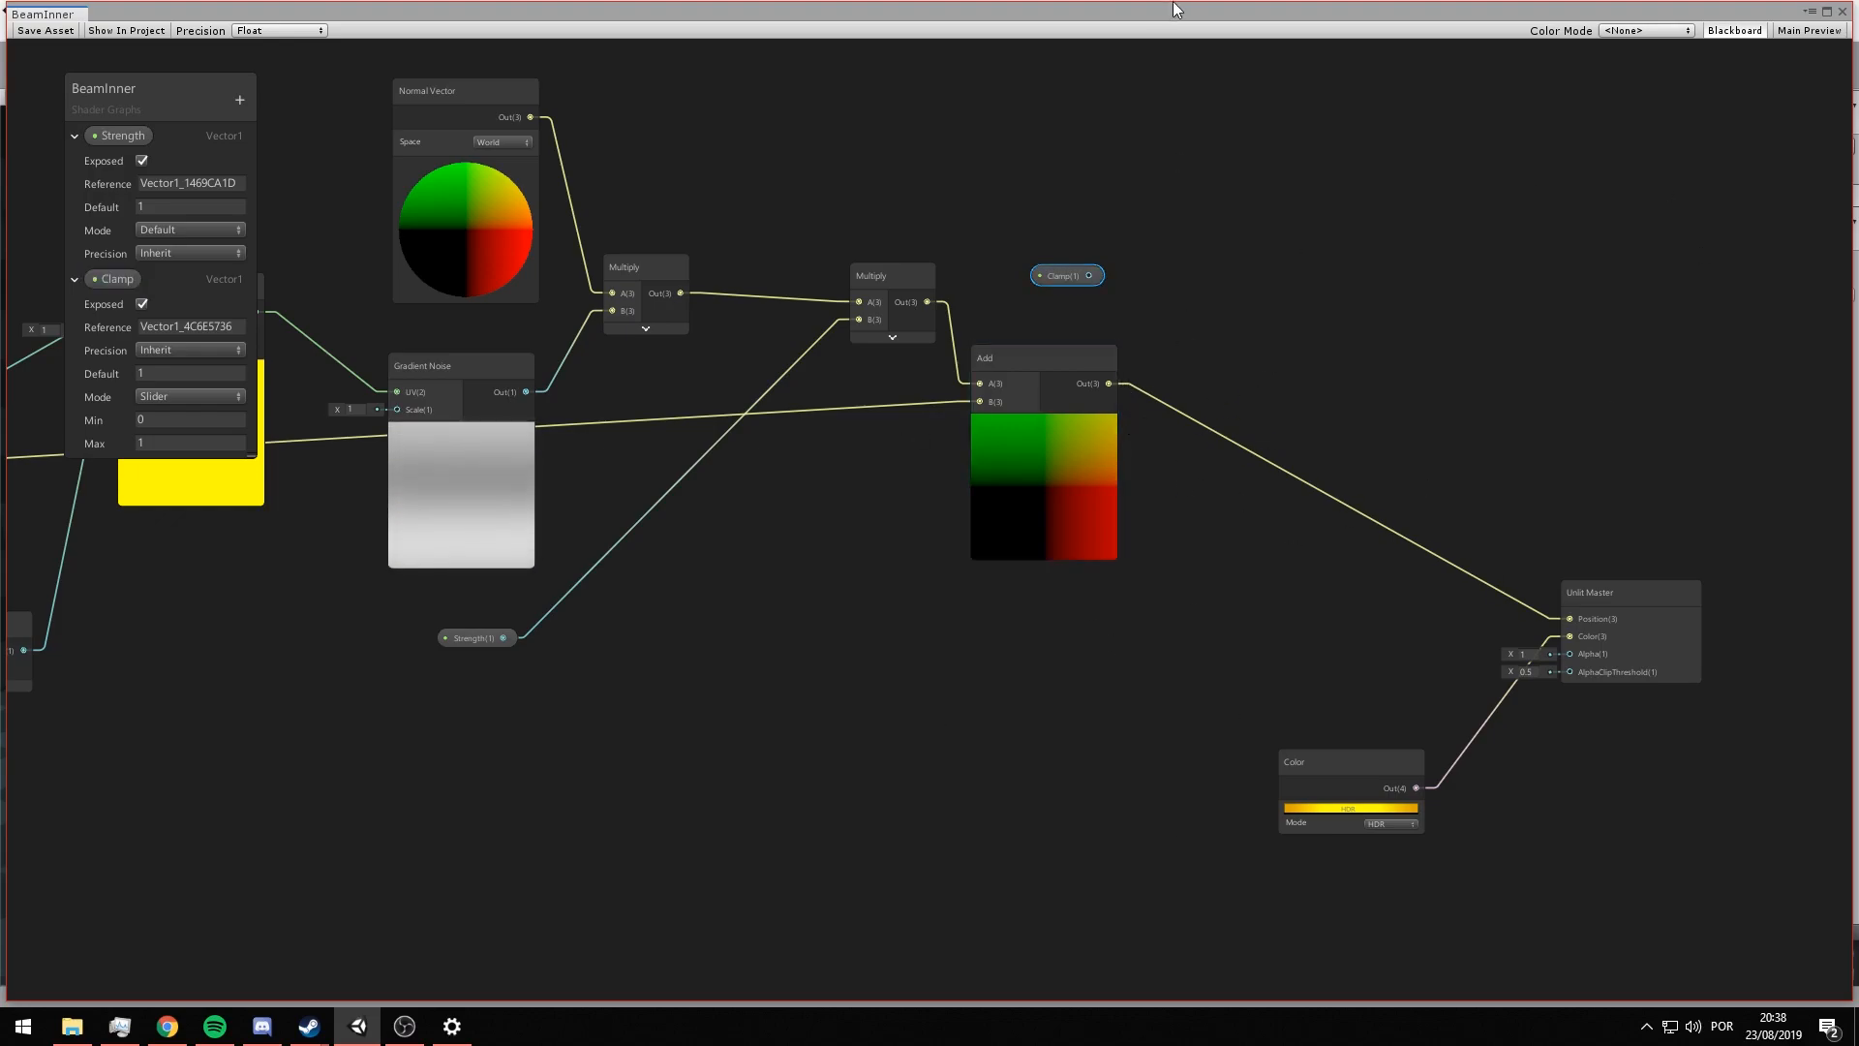
middle_click_drag(1277, 295, 1219, 312)
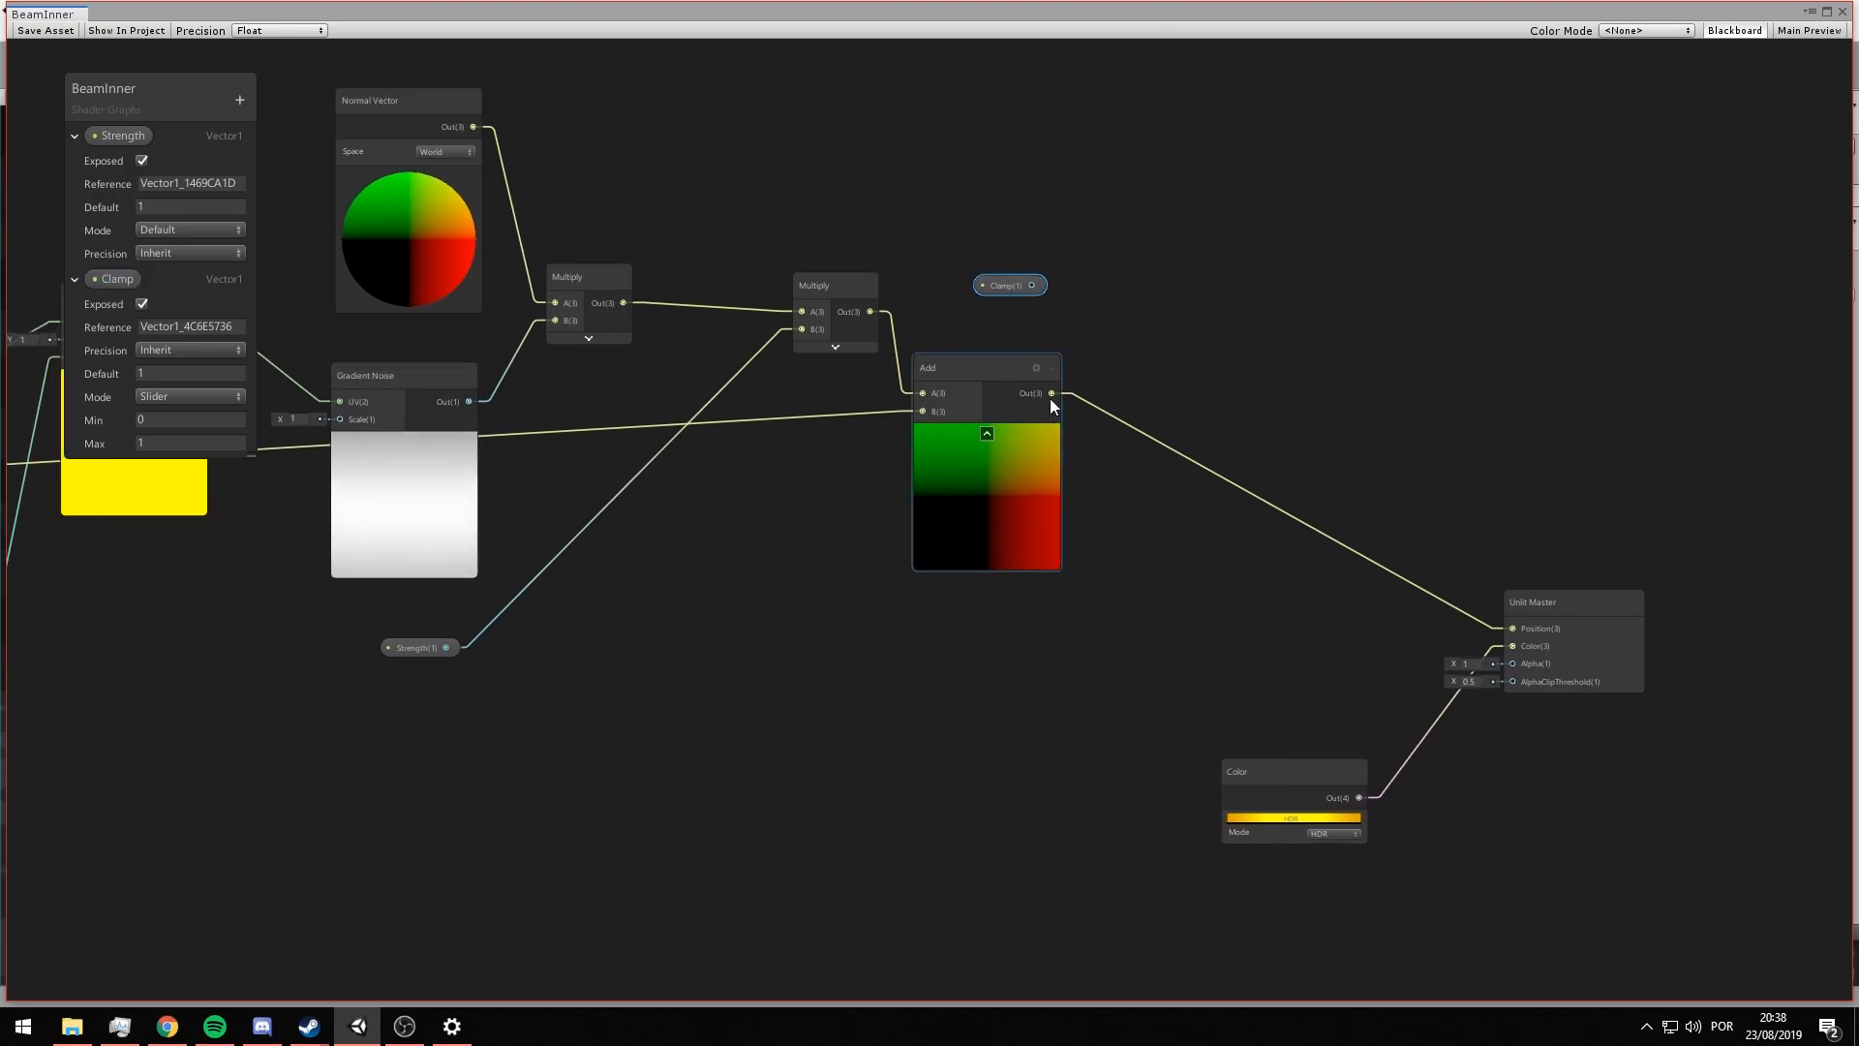
- Add a Split node fed by the Add node's output and place it beside the Add node
key("space")
type("split")
key("Return")
left_click_drag(1152, 434, 1140, 408)
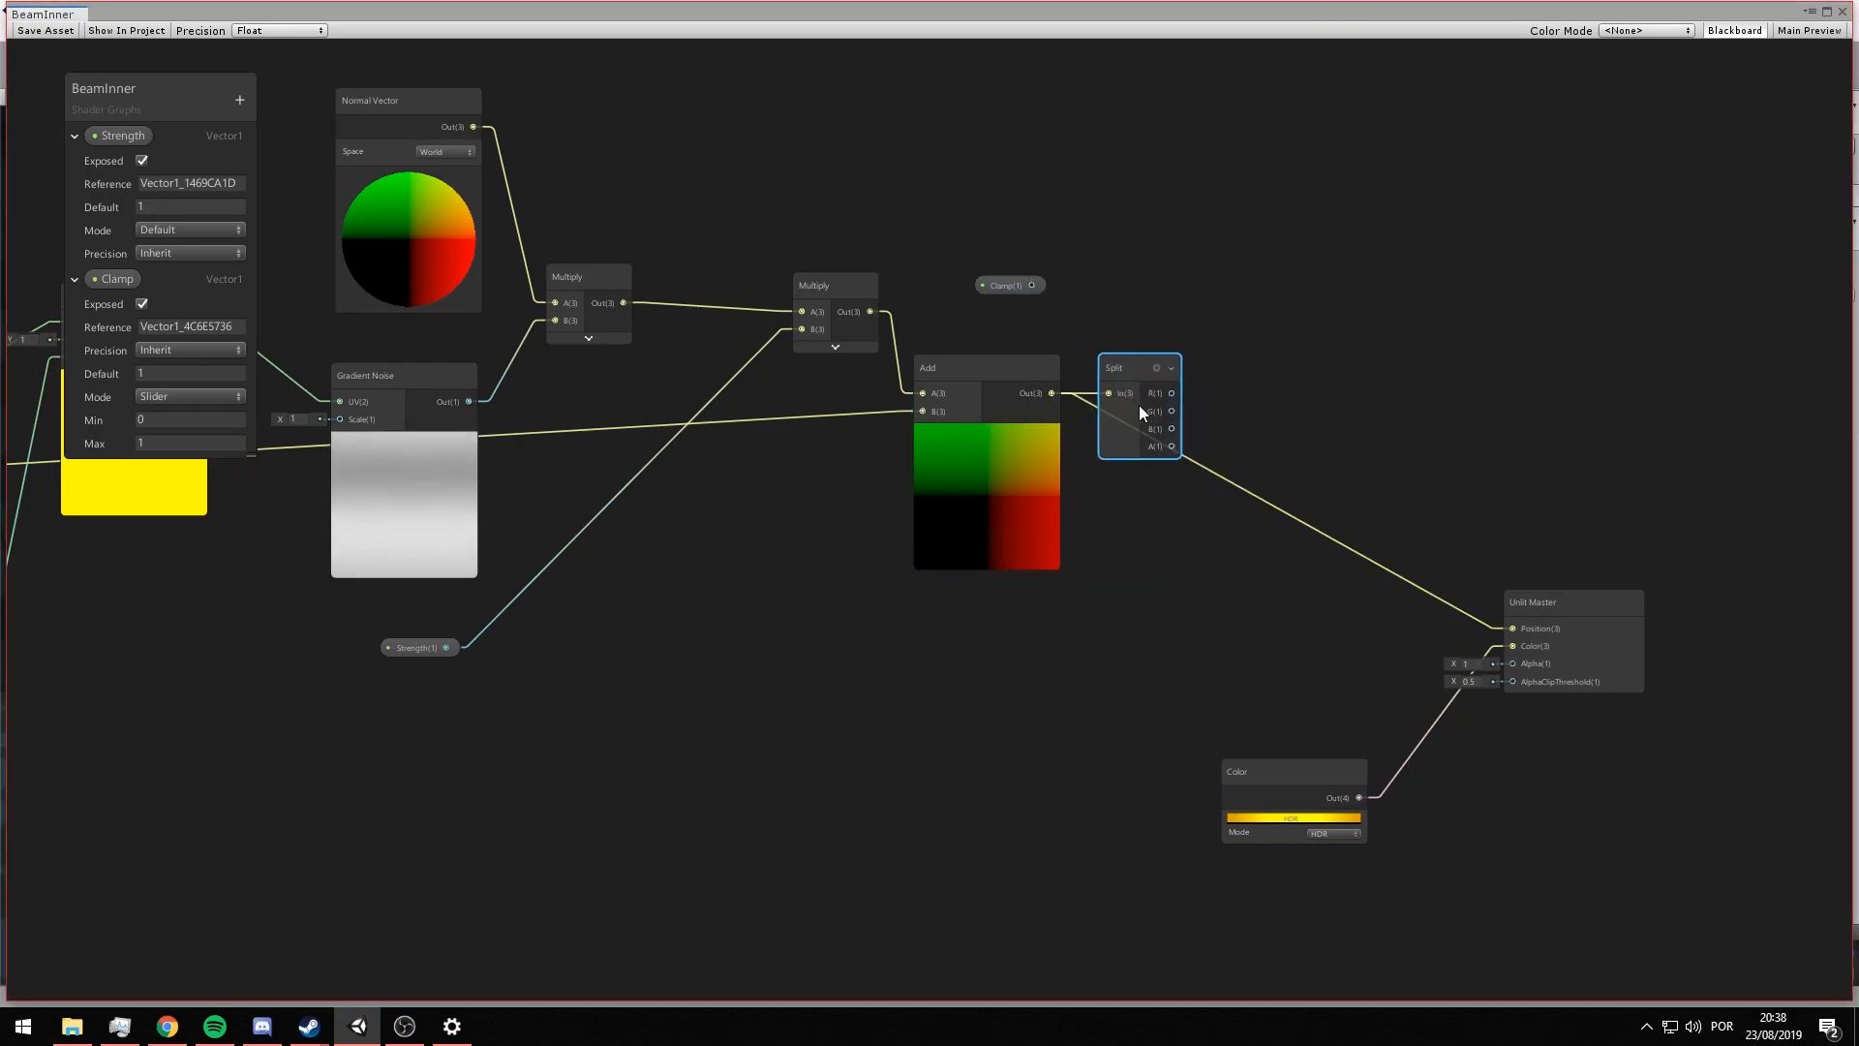
- Add a Clamp node with the Clamp property feeding its In input, collapse its preview, and reposition it
middle_click_drag(1178, 447, 1057, 463)
scroll(1057, 461, "up", 2)
left_click_drag(862, 254, 1241, 256)
type("in")
key("BackSpace")
key("BackSpace")
type("clamp")
key("Return")
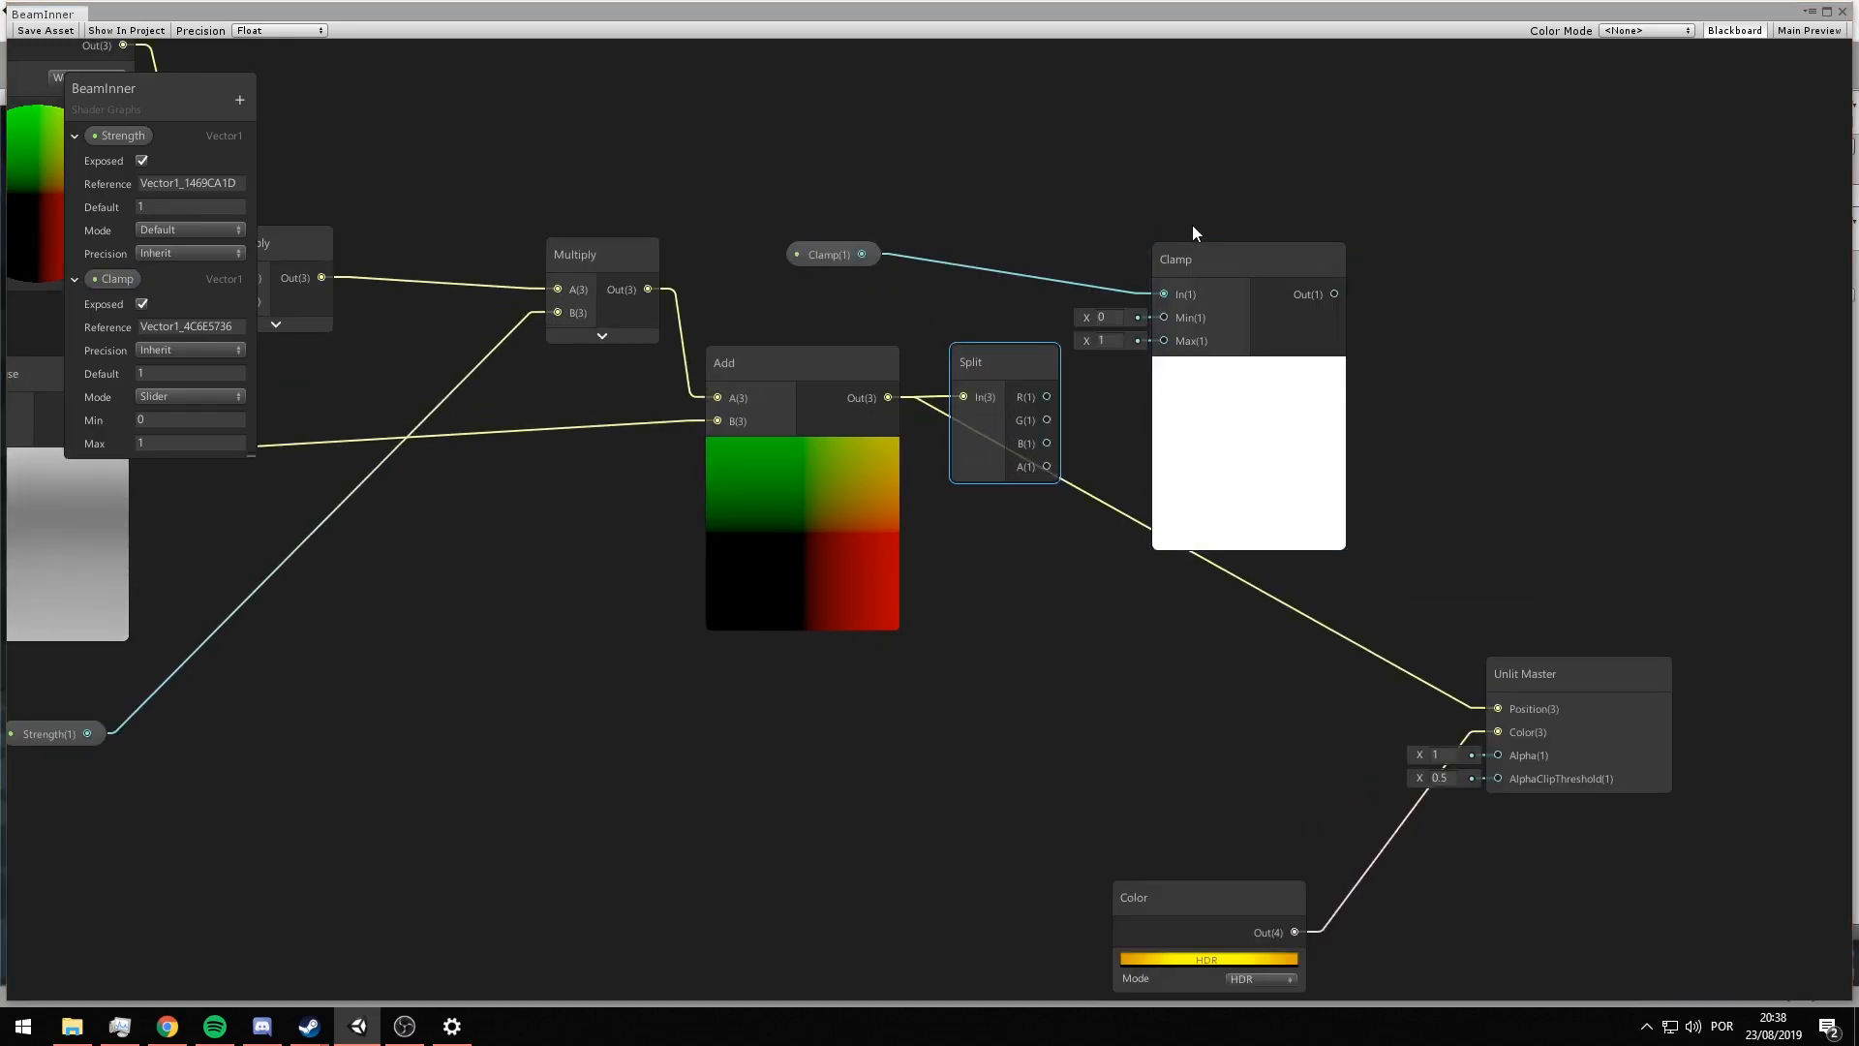
left_click(1249, 370)
left_click_drag(1221, 252, 1249, 206)
scroll(1249, 206, "down", 2)
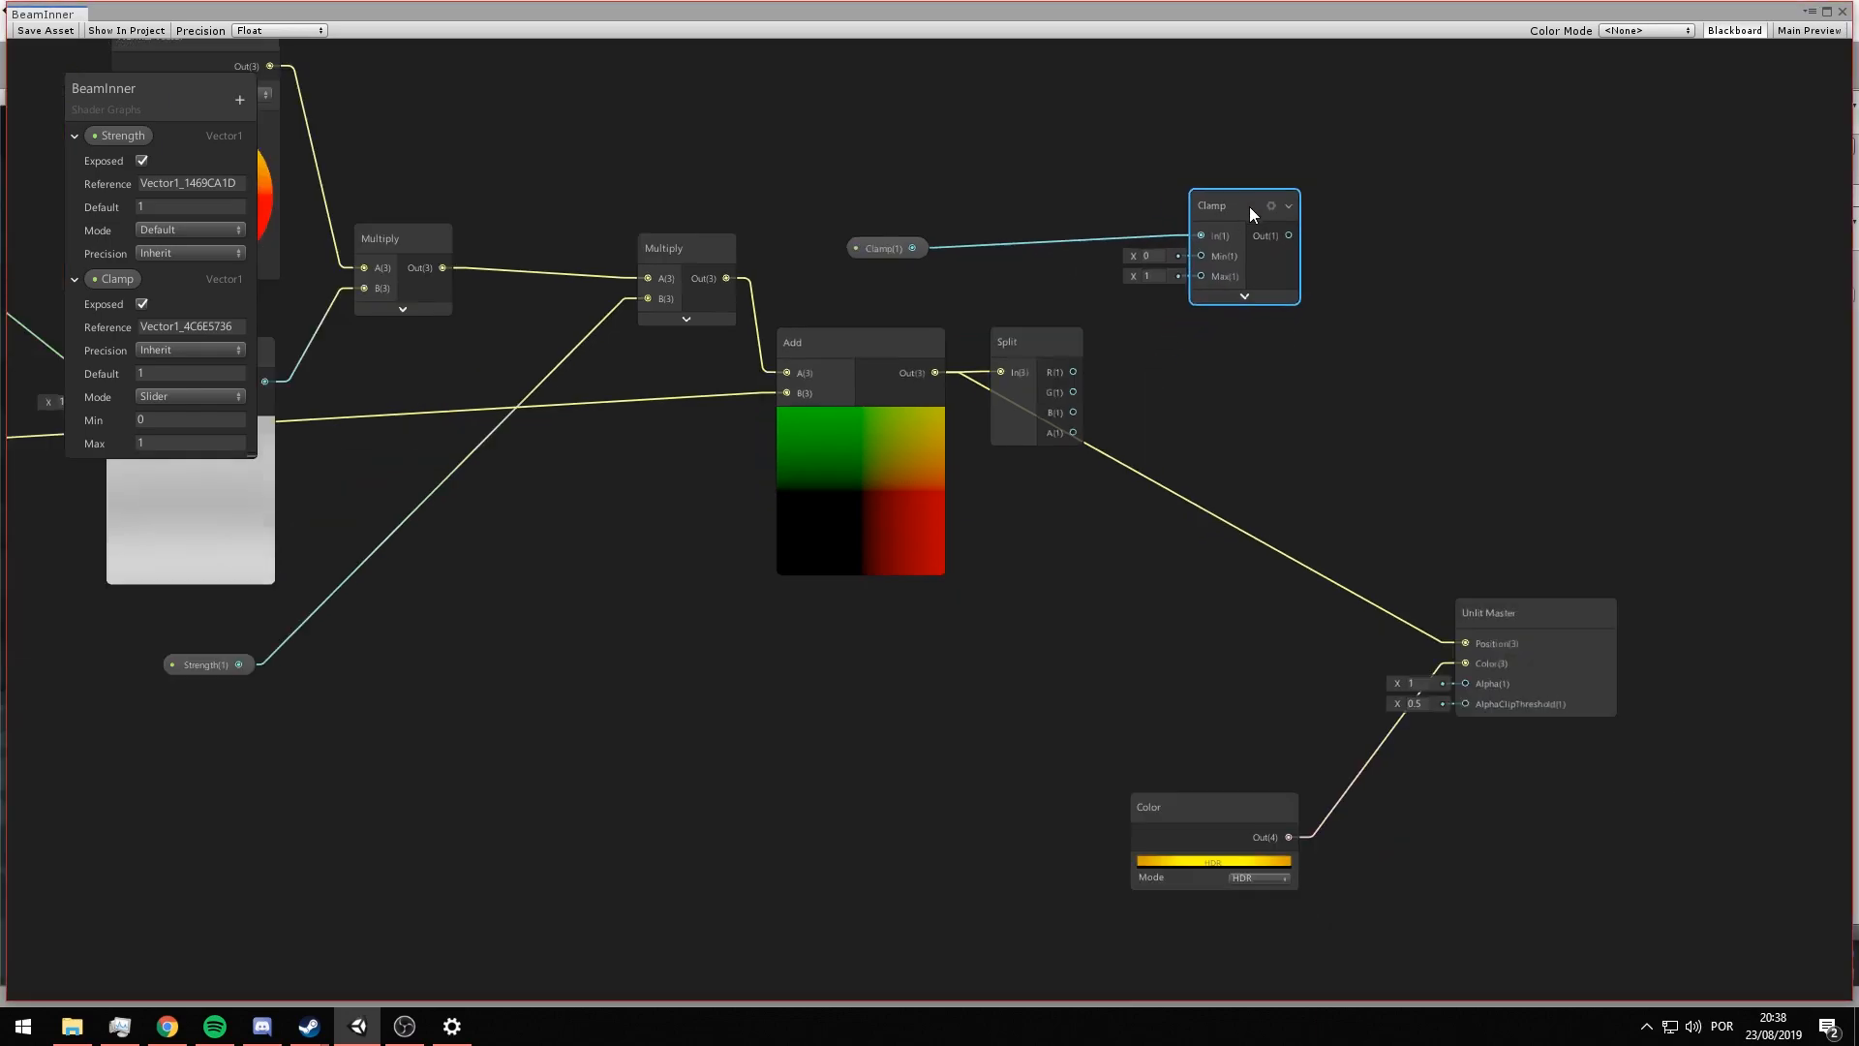
- Delete the Split node after the Add node and move the Clamp node into its place
left_click(1012, 378)
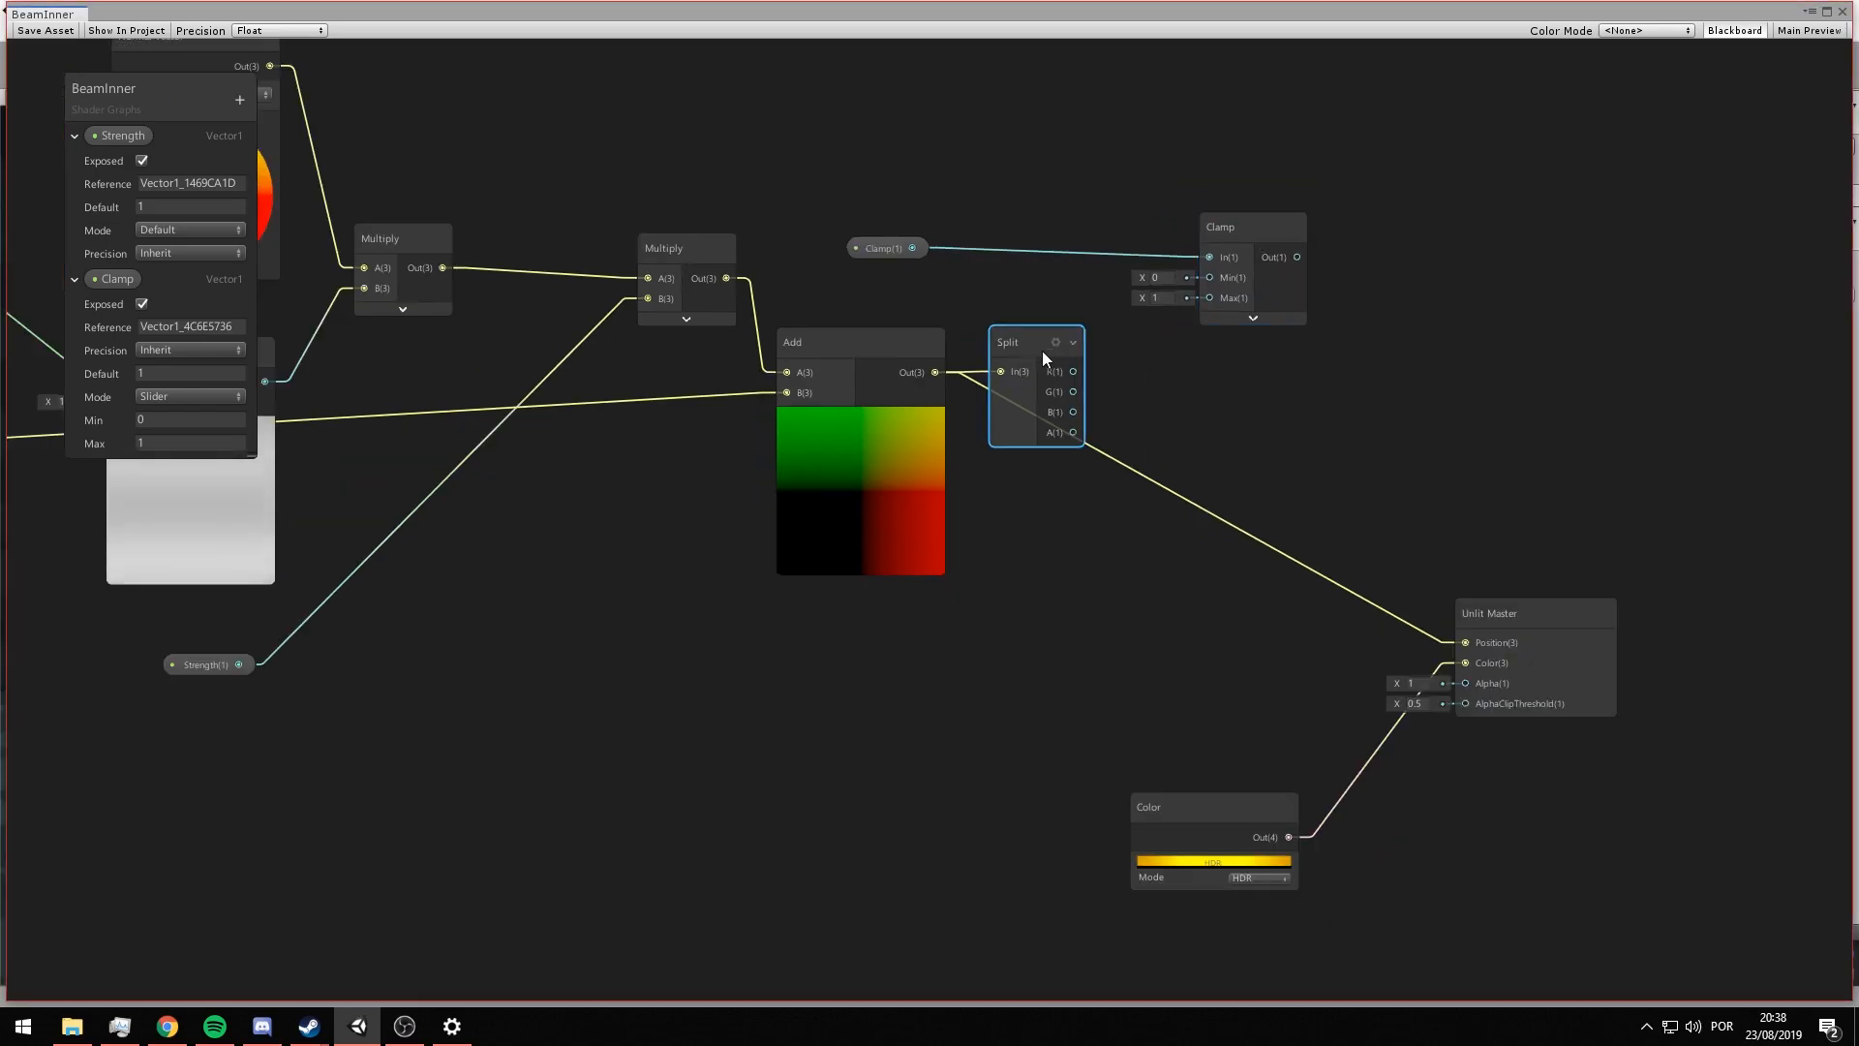
key("Delete")
left_click_drag(1214, 326, 1081, 411)
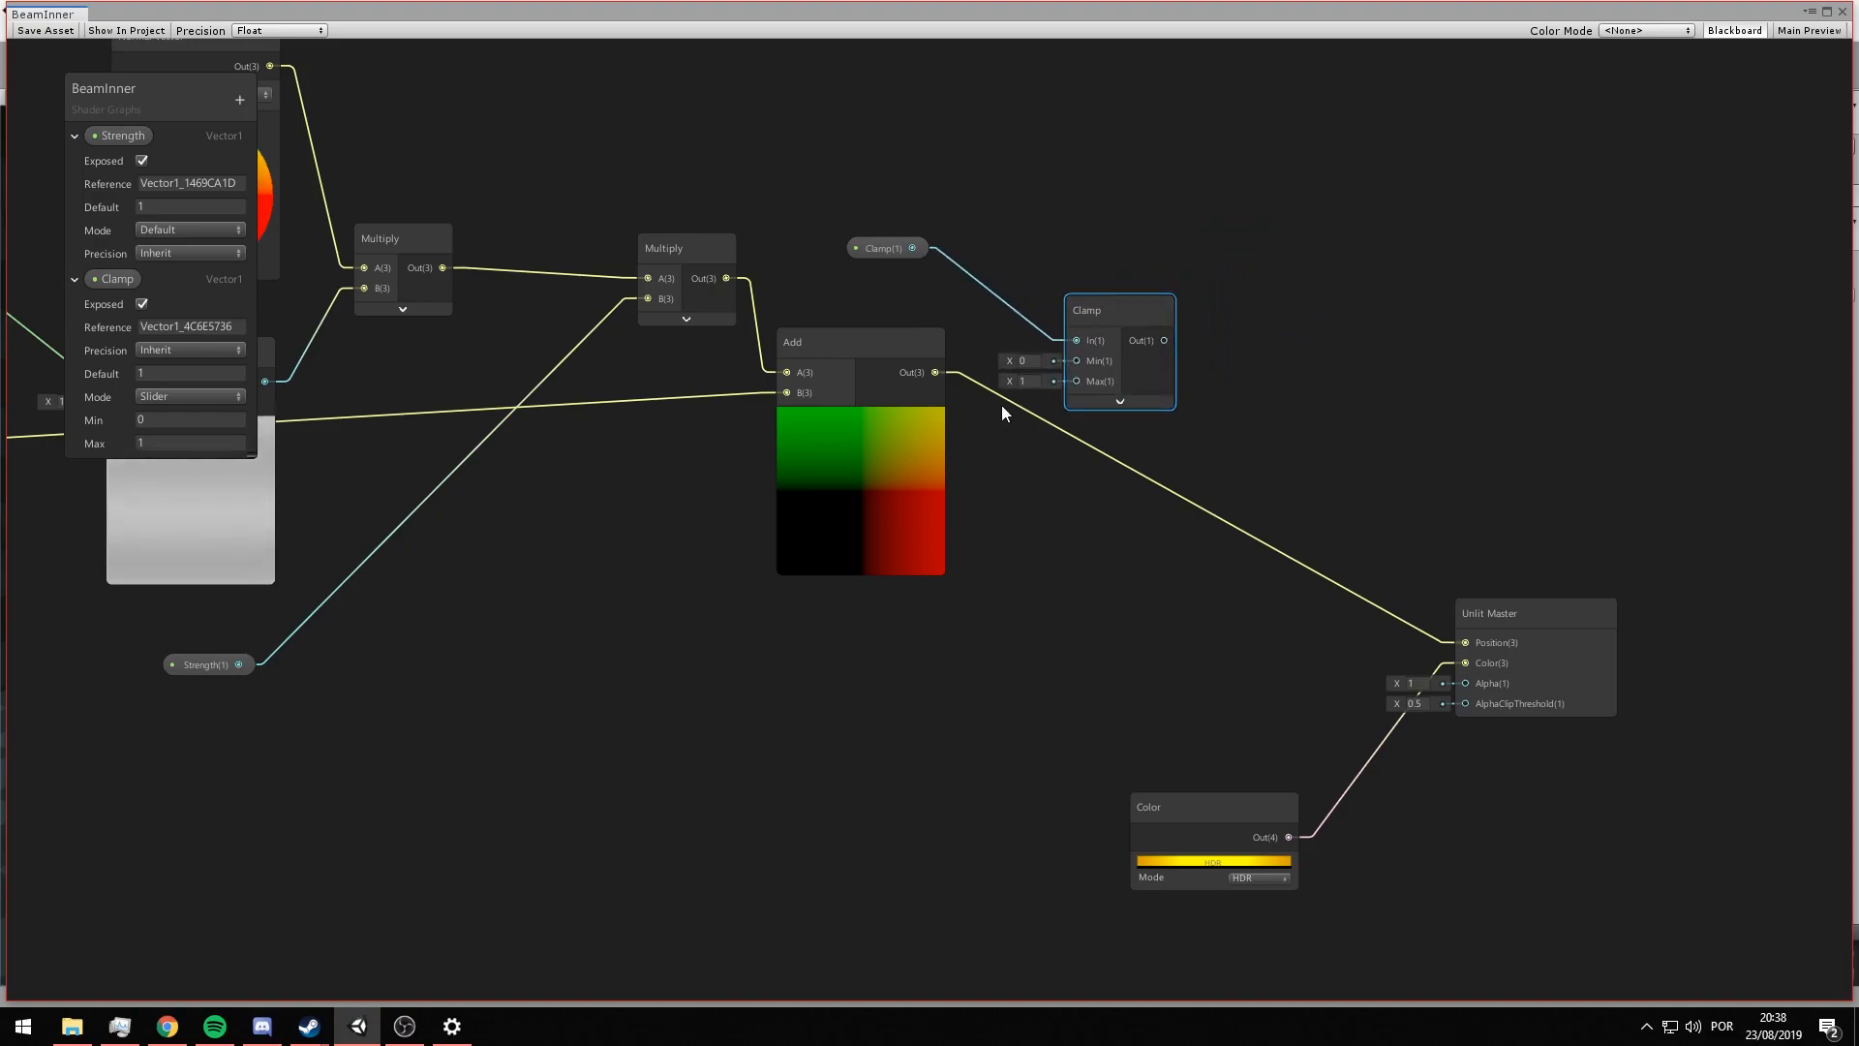
- Connect the Add output to the Clamp node's In, the Clamp property to Max, and a Negate node fed by that property to Min
left_click_drag(935, 374, 1072, 344)
left_click_drag(896, 247, 1113, 362)
type("ne")
key("Return")
left_click(964, 252)
left_click_drag(938, 197, 972, 194)
left_click_drag(829, 247, 834, 248)
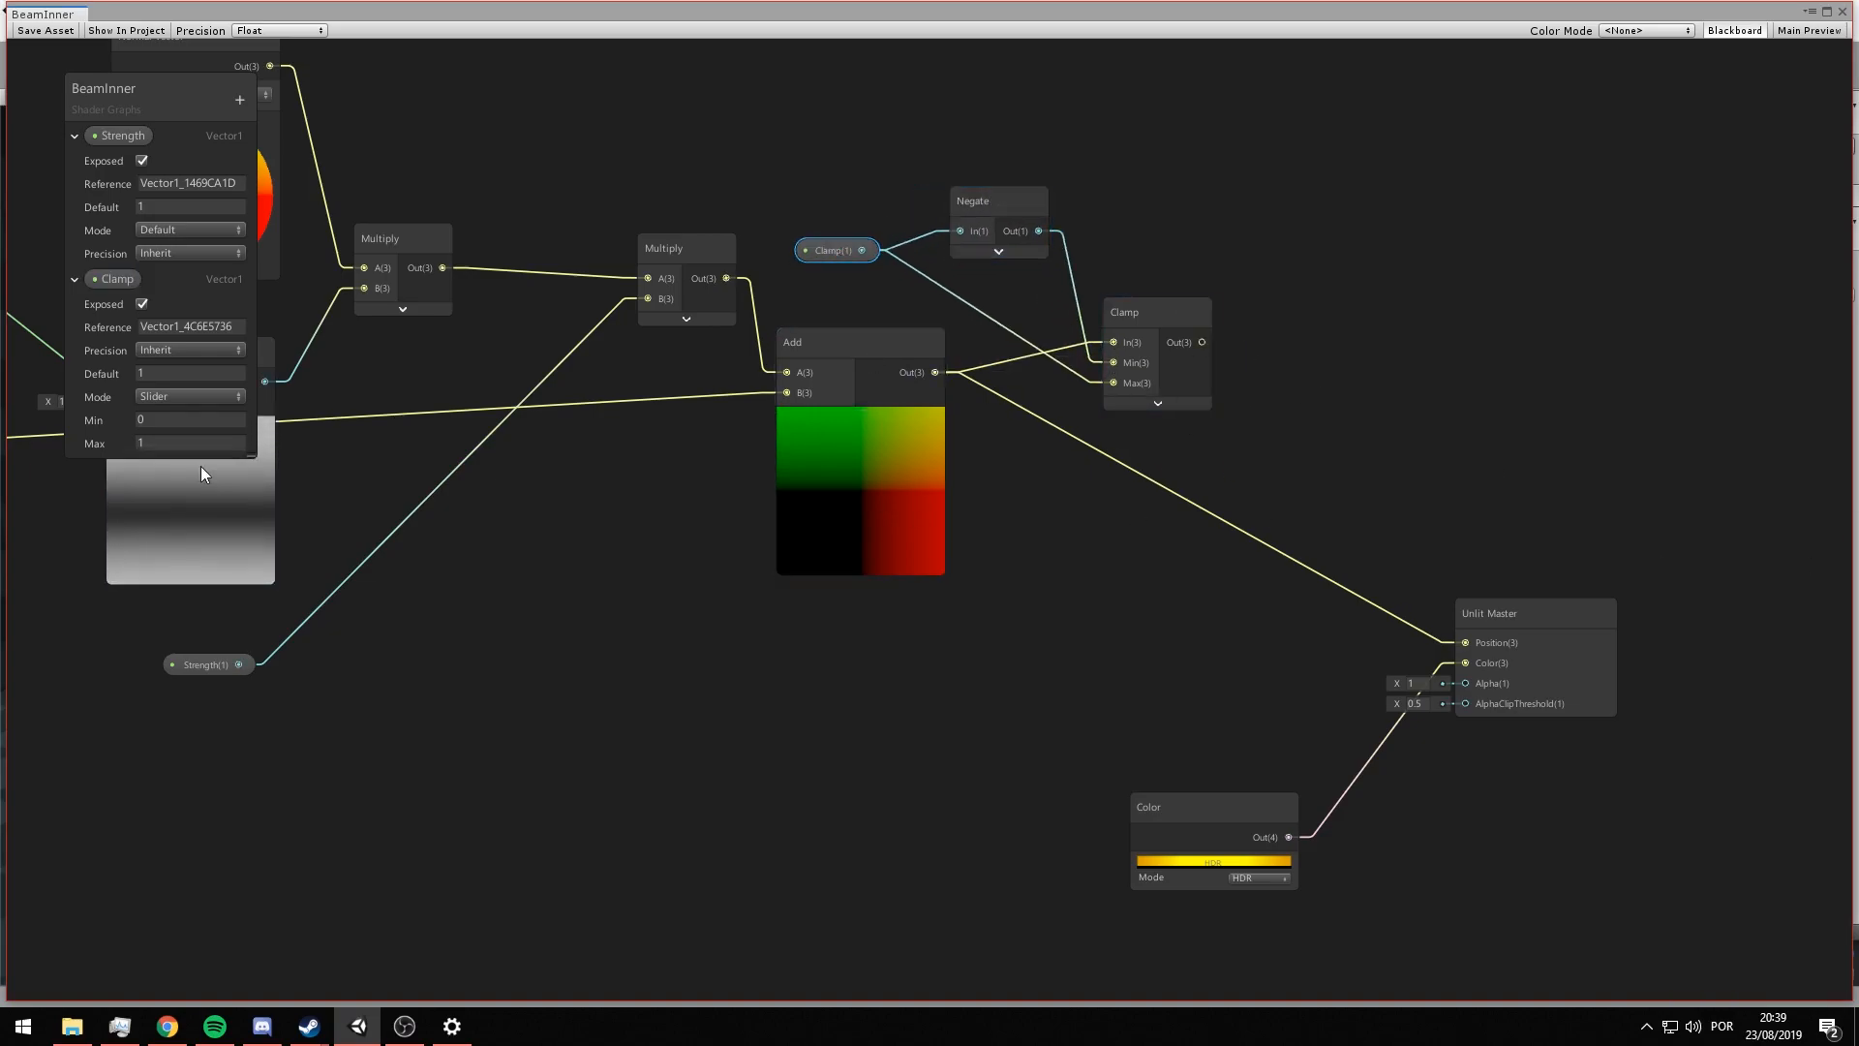
- Add a Split node fed by the Clamp node's output and move the Unlit Master farther away to make room
middle_click_drag(1499, 386, 1230, 456)
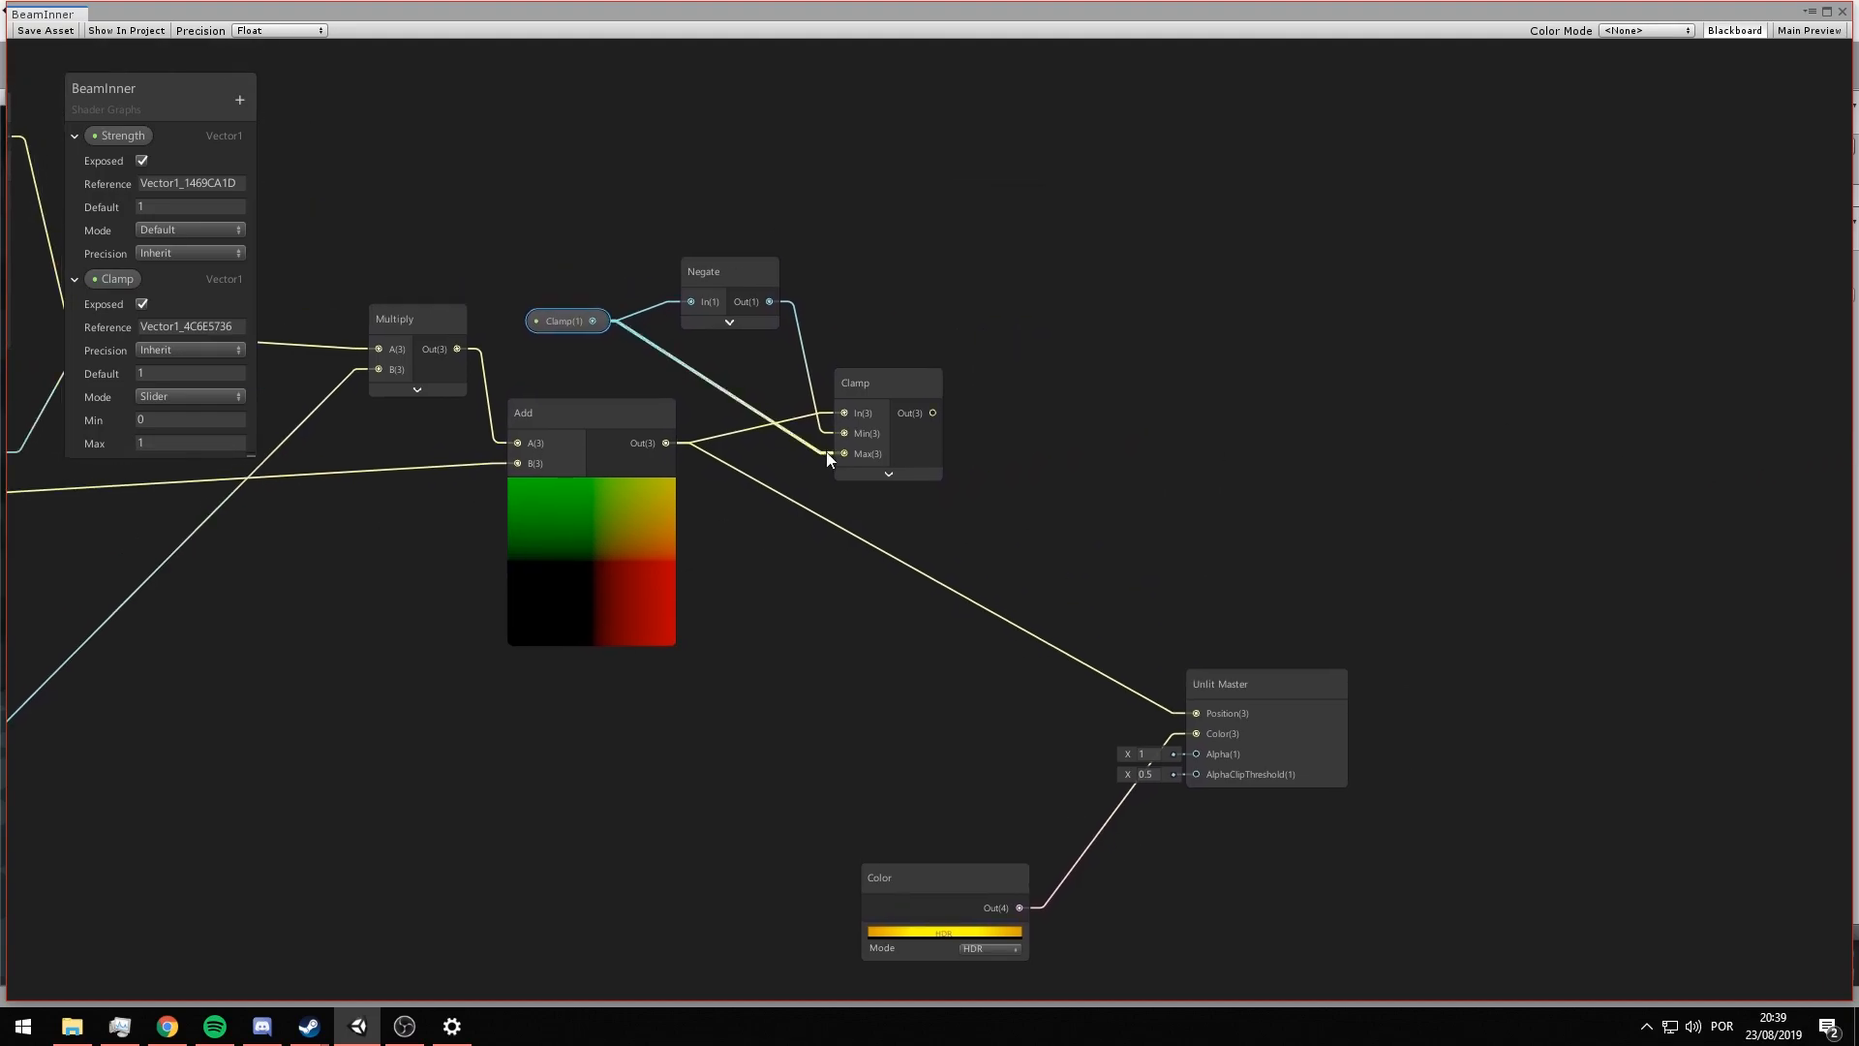
left_click_drag(933, 413, 1013, 415)
type("split")
key("Return")
left_click_drag(1251, 670, 1468, 663)
- Add a Vector 3 node with the new Split's R output feeding X and its B output feeding Z
left_click_drag(1053, 440, 1190, 447)
type("vec")
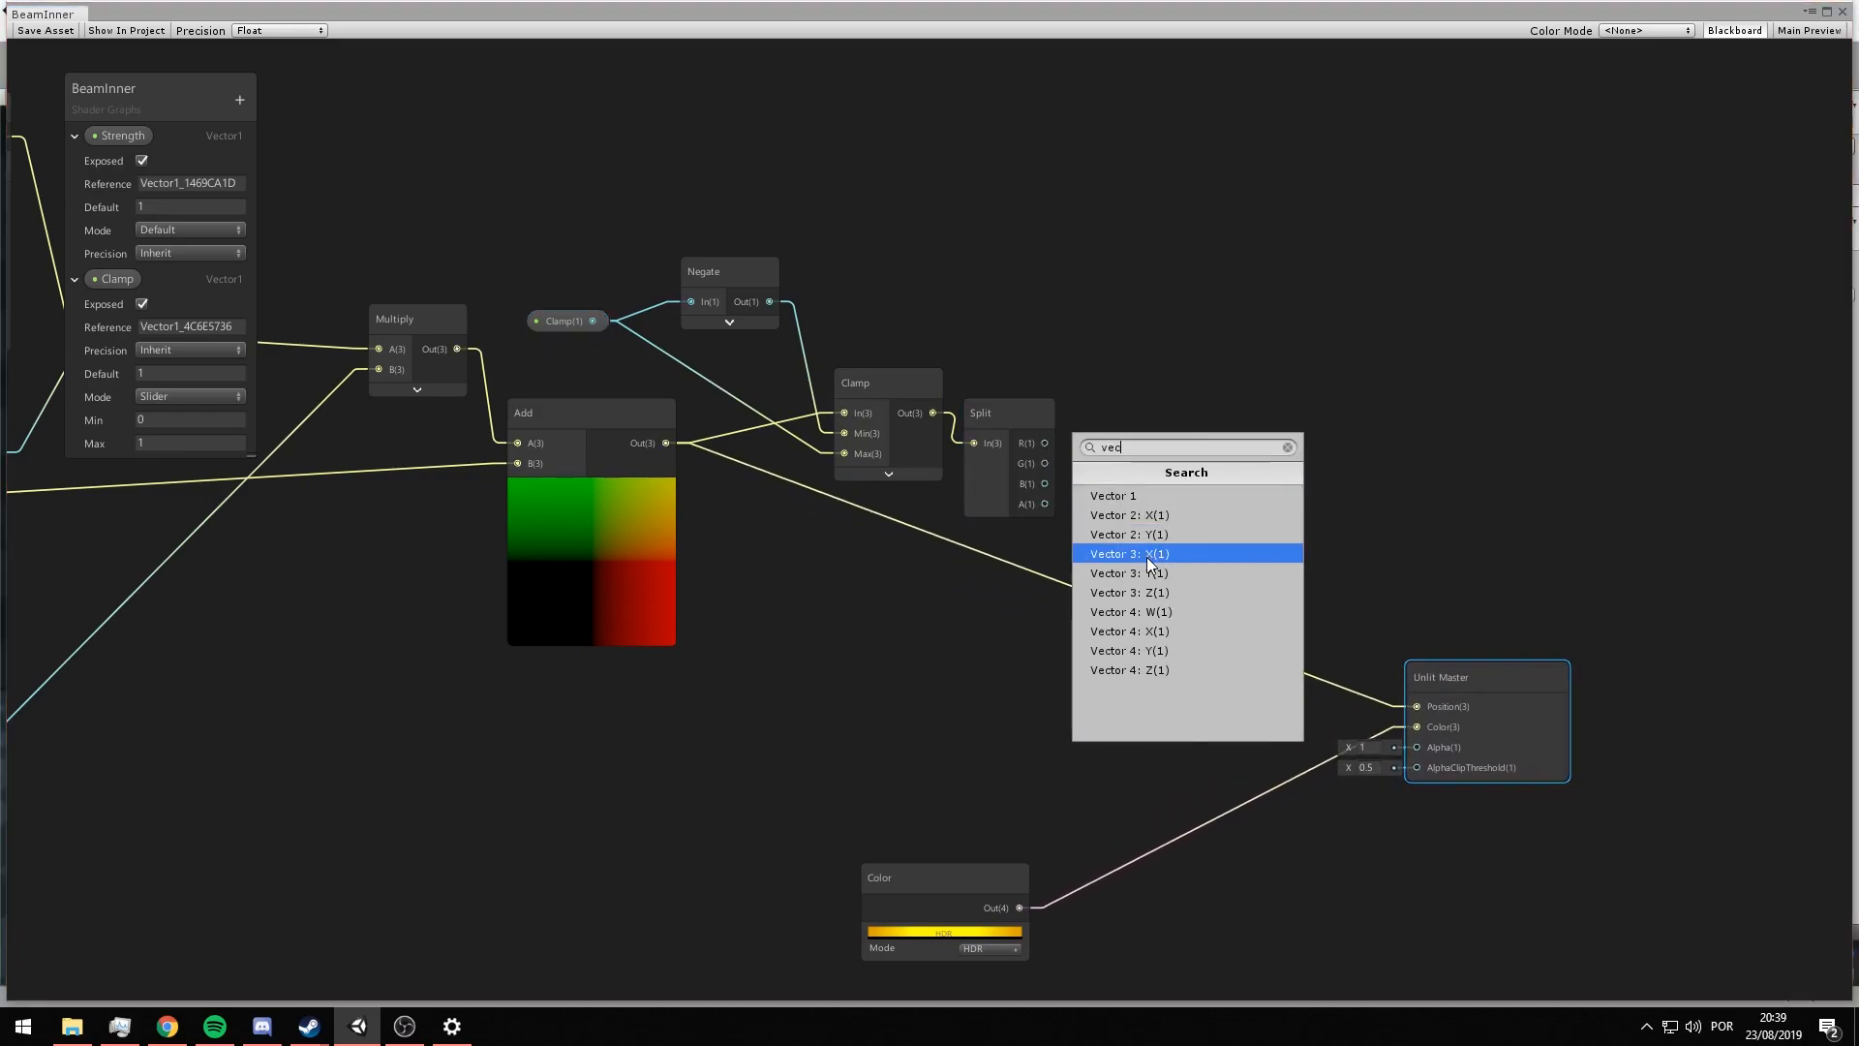
left_click(1147, 554)
left_click_drag(1045, 484, 1188, 506)
left_click_drag(1204, 433, 1211, 414)
- Connect the Position Split's G output to the Vector 3's Y, and the Vector 3's output to the Unlit Master's Position
scroll(918, 526, "down", 5)
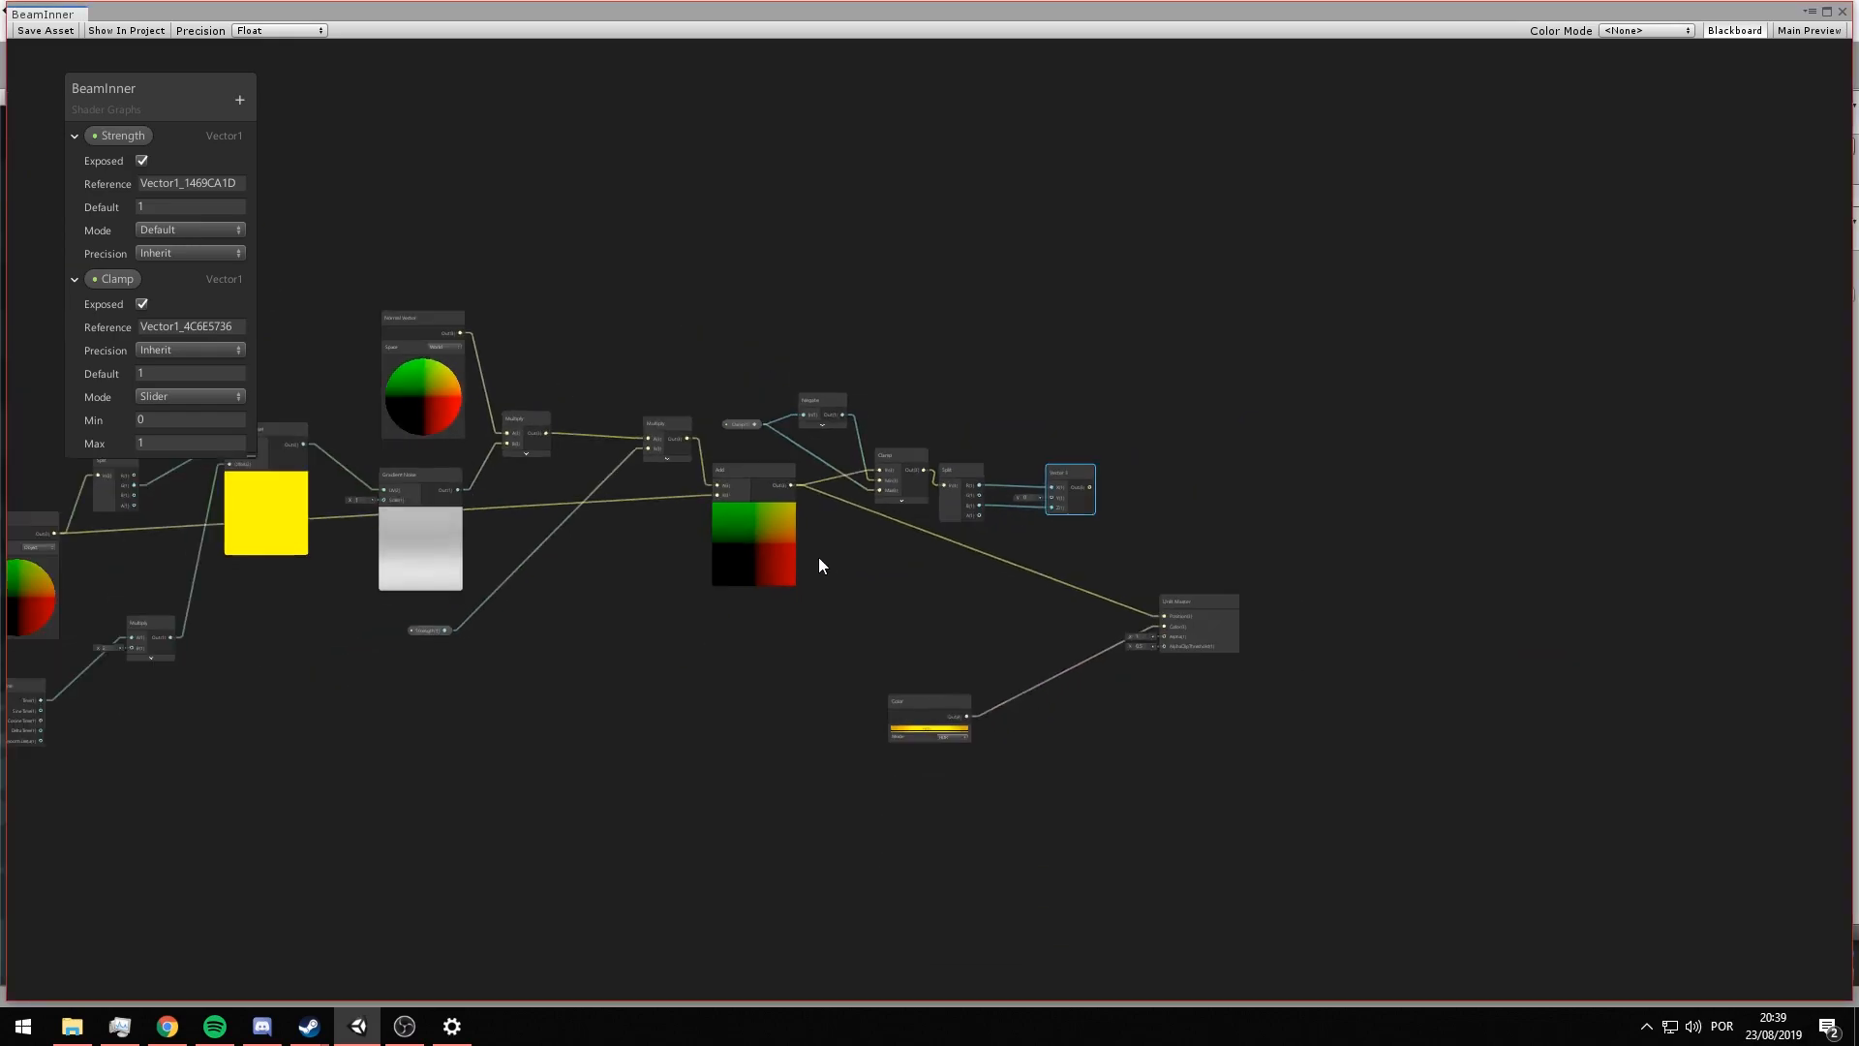
middle_click_drag(817, 556, 1294, 527)
scroll(1150, 524, "up", 1)
scroll(554, 522, "up", 2)
middle_click_drag(542, 527, 242, 549)
left_click(304, 478)
left_click_drag(326, 463, 1648, 481)
middle_click_drag(1848, 520, 1151, 404)
left_click_drag(1081, 397, 1188, 594)
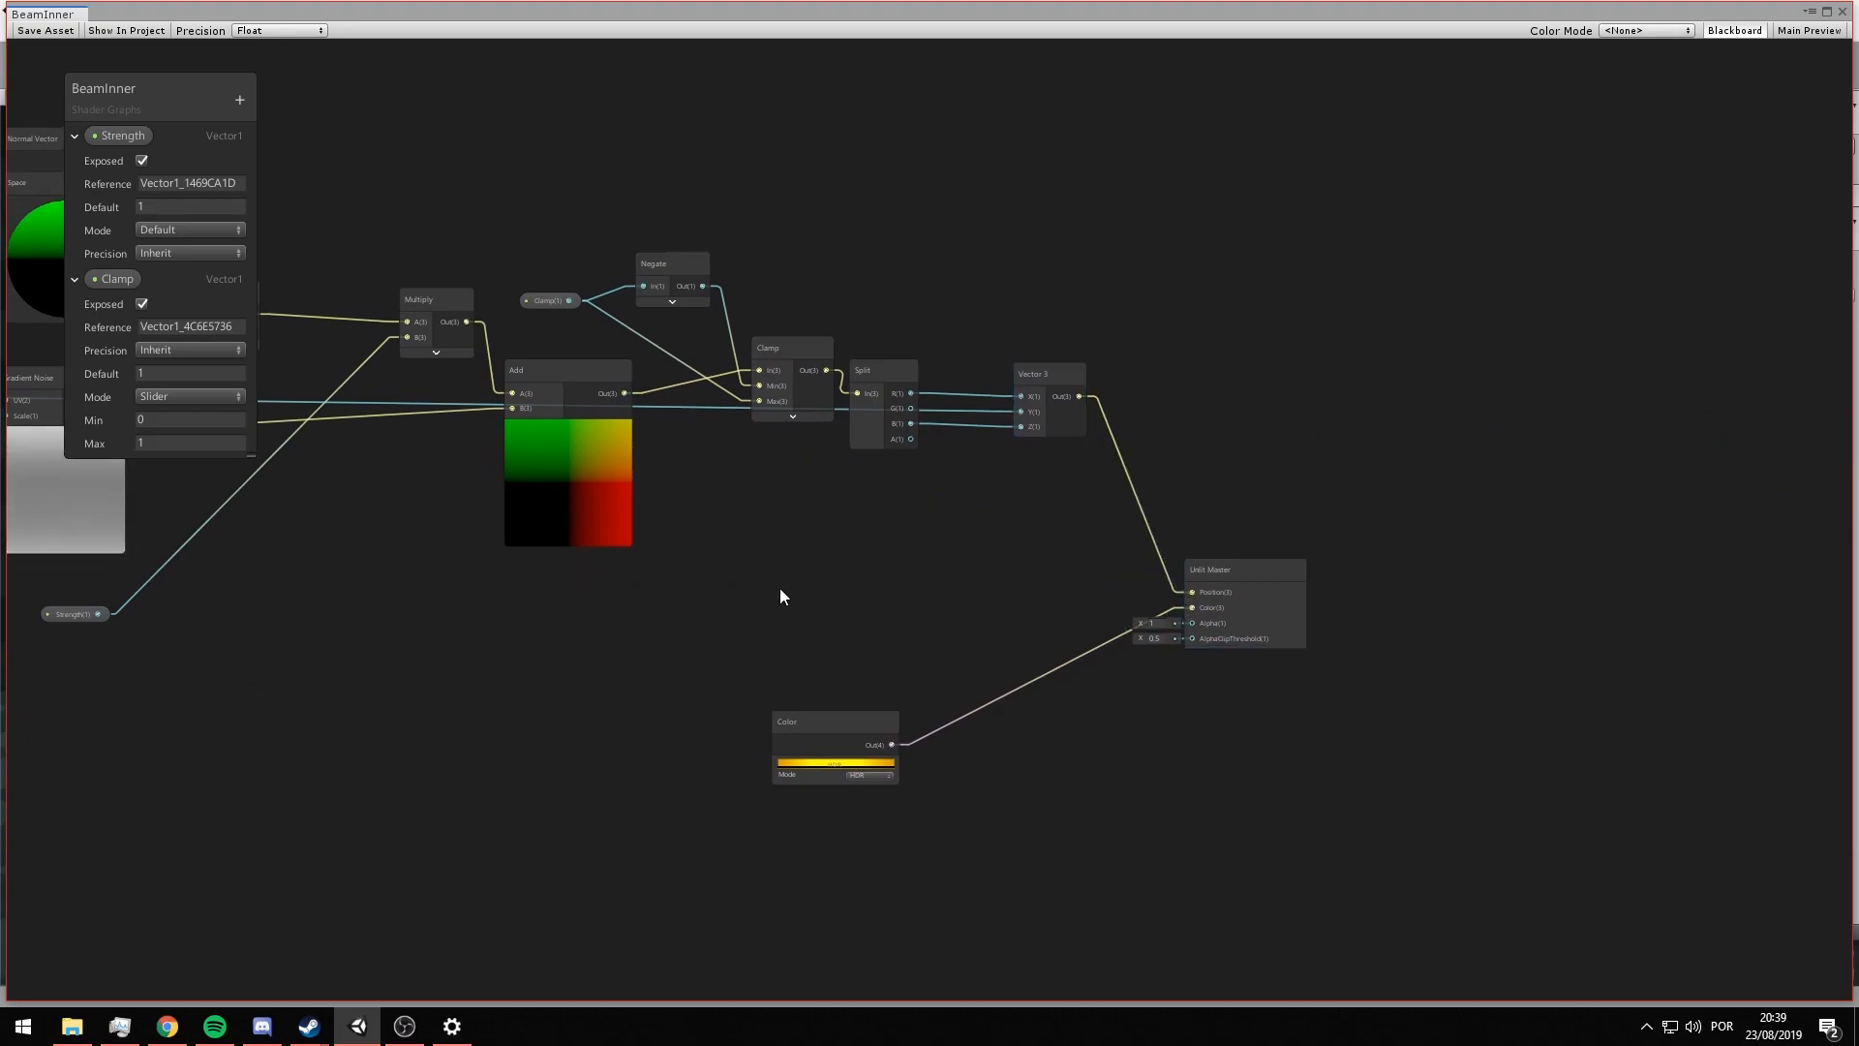
- Add a collapsed Multiply node beside the Clamp property, with Clamp feeding A and Strength feeding B
middle_click_drag(780, 594, 1100, 601)
middle_click_drag(826, 199, 999, 387)
left_click_drag(1045, 391, 1054, 311)
type("mul")
key("Return")
left_click(1046, 355)
left_click_drag(609, 703, 1033, 347)
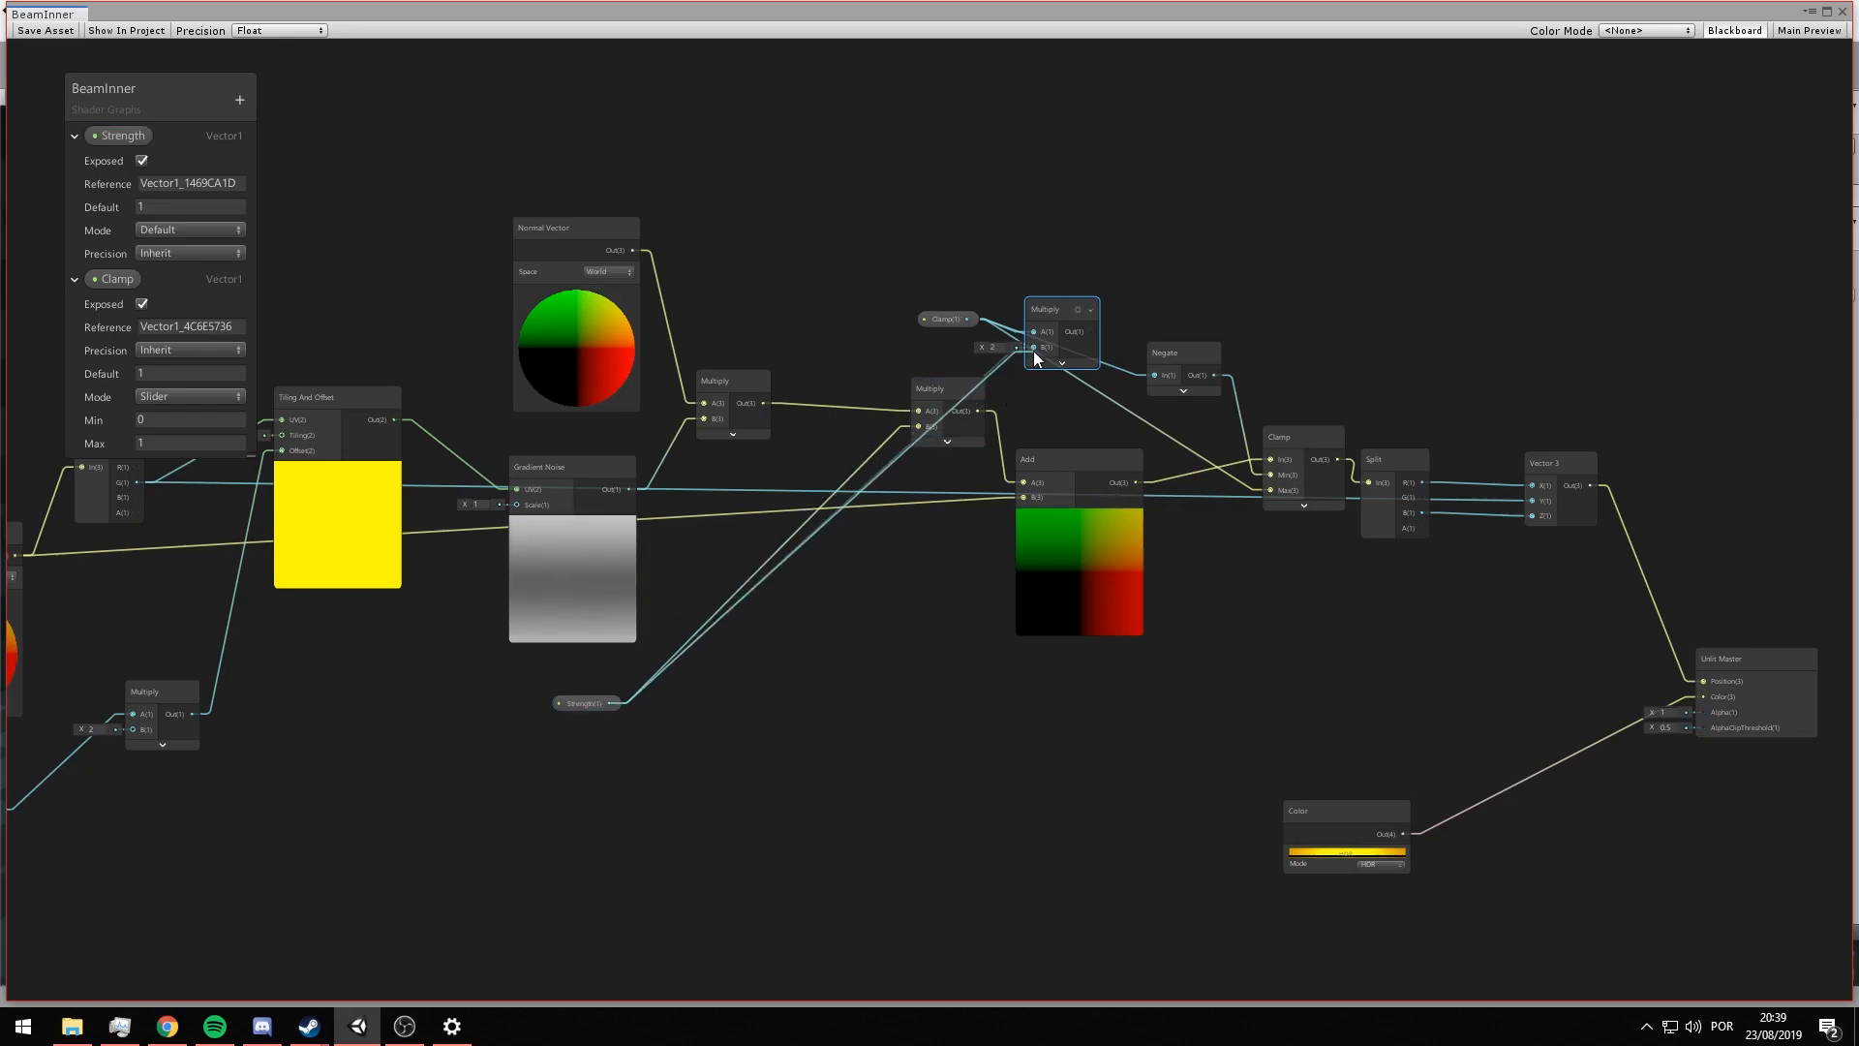
- Connect the new Multiply's output to the Negate's In and the Clamp node's Max, and place it just above the Add node
scroll(1041, 329, "up", 2)
middle_click_drag(1055, 289, 997, 302)
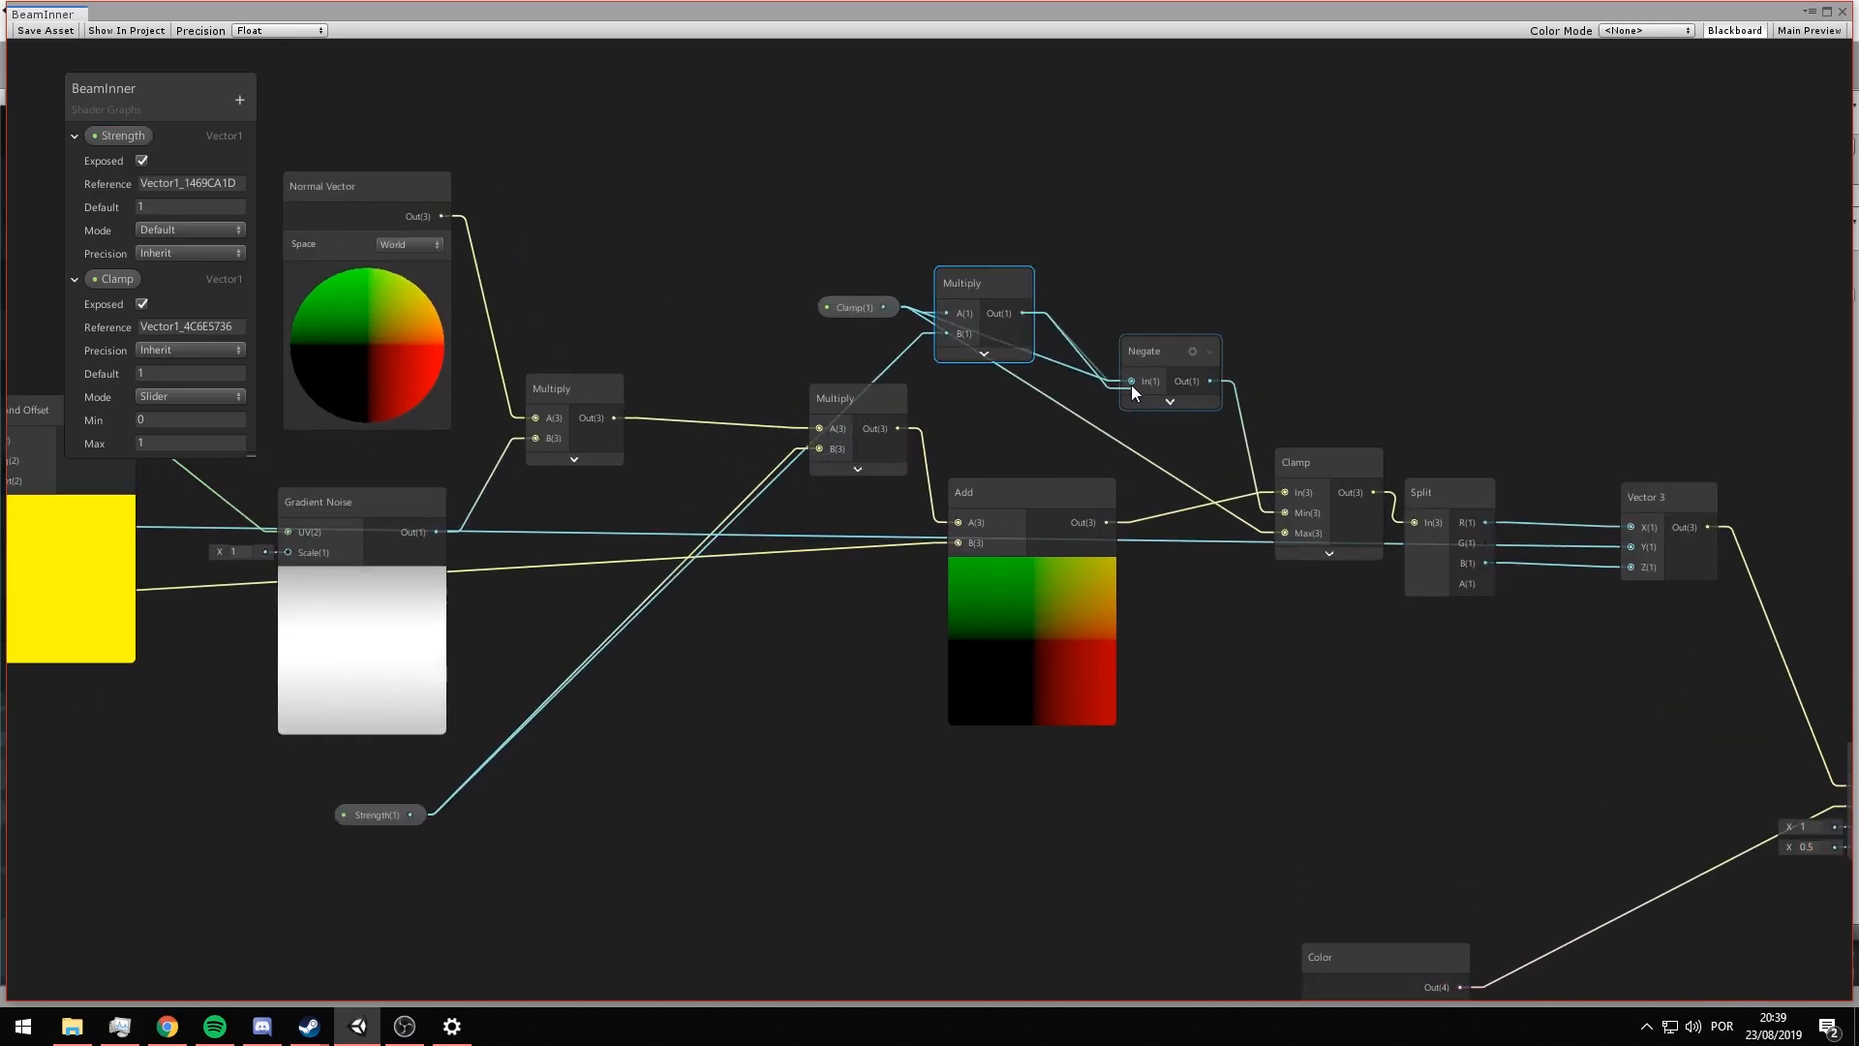
left_click_drag(1131, 382, 1021, 312)
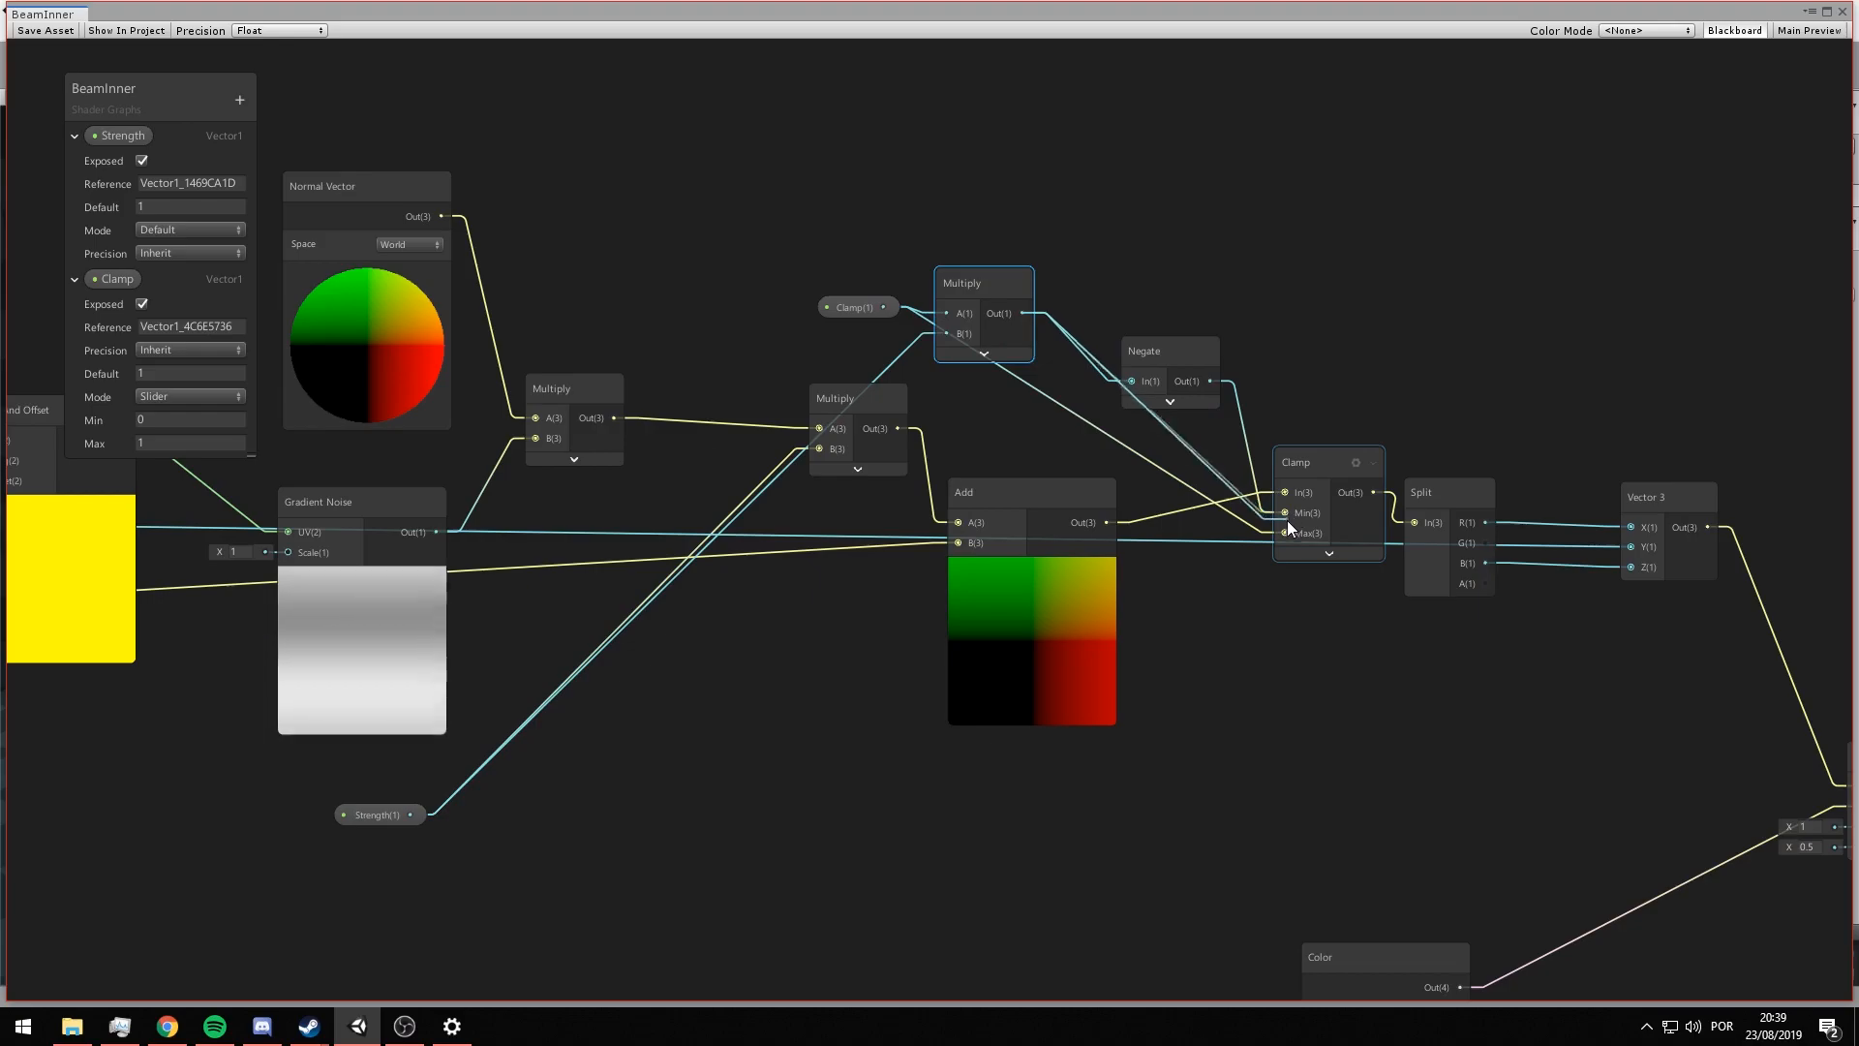
scroll(1433, 339, "down", 2)
scroll(1437, 343, "up", 1)
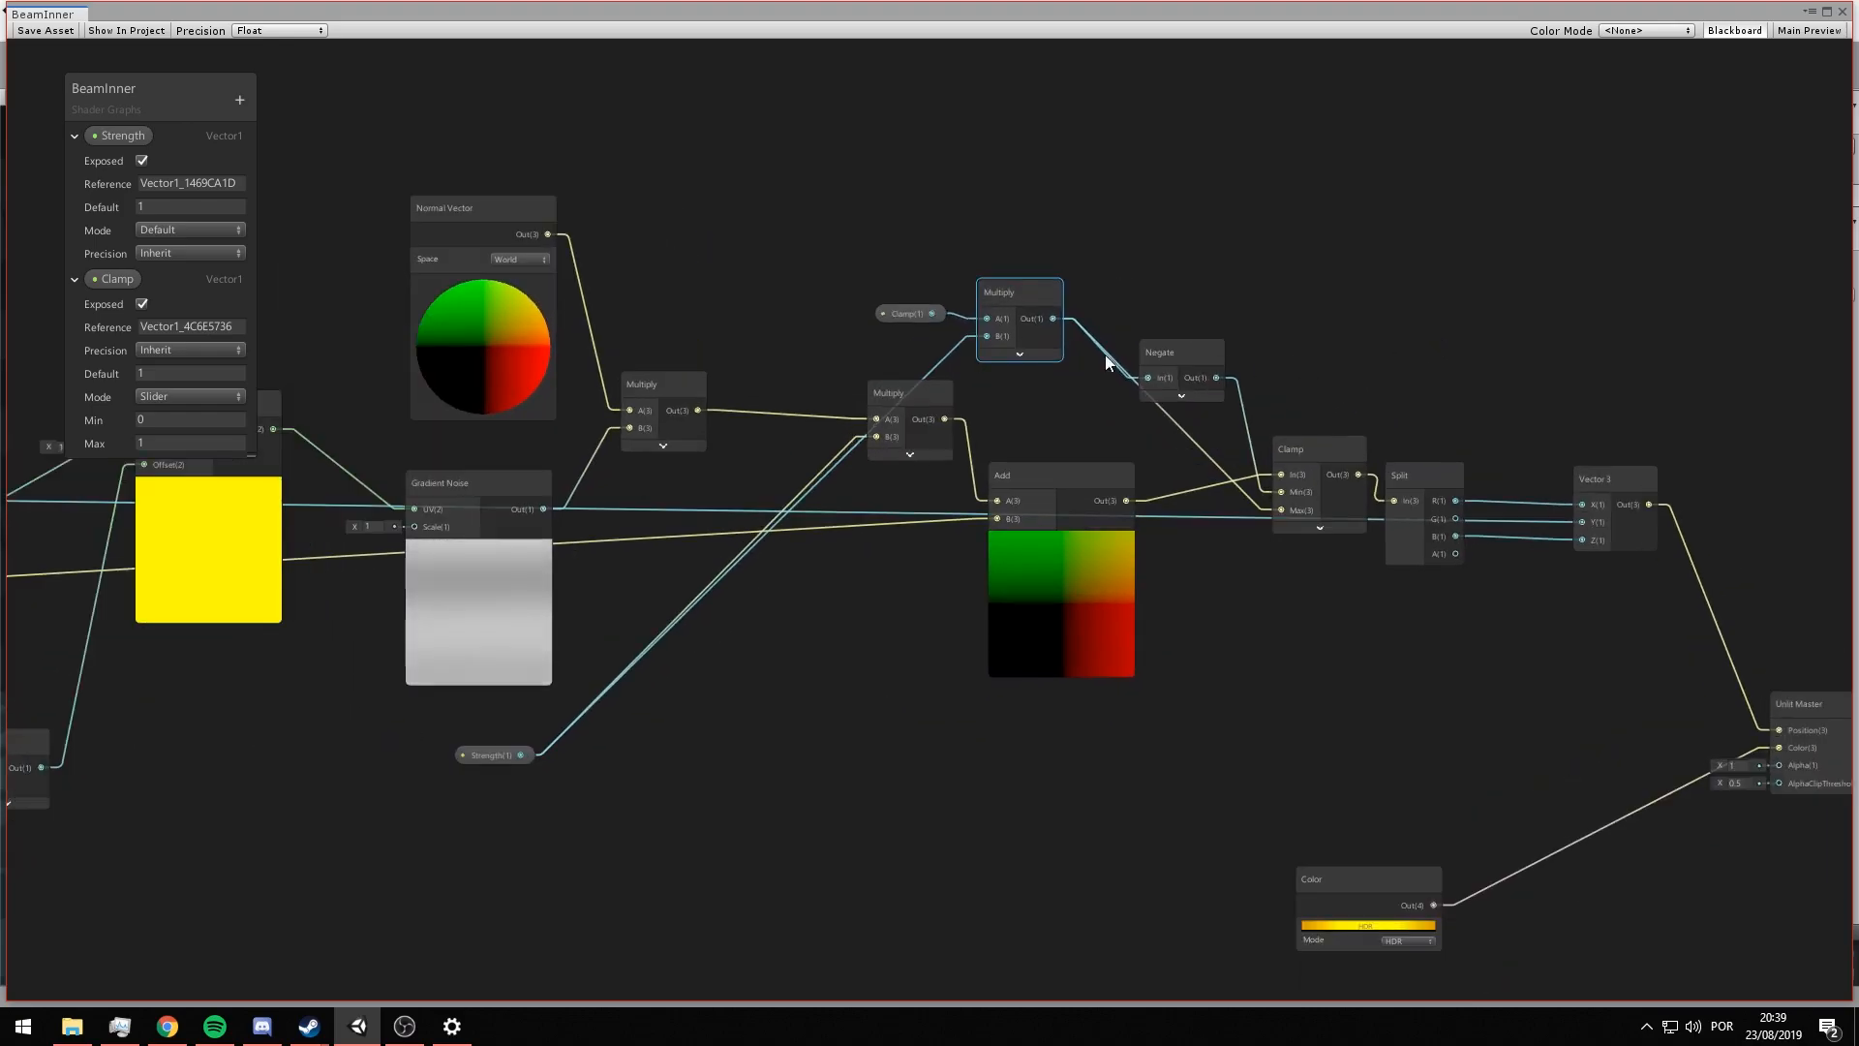
left_click_drag(1023, 299, 1012, 382)
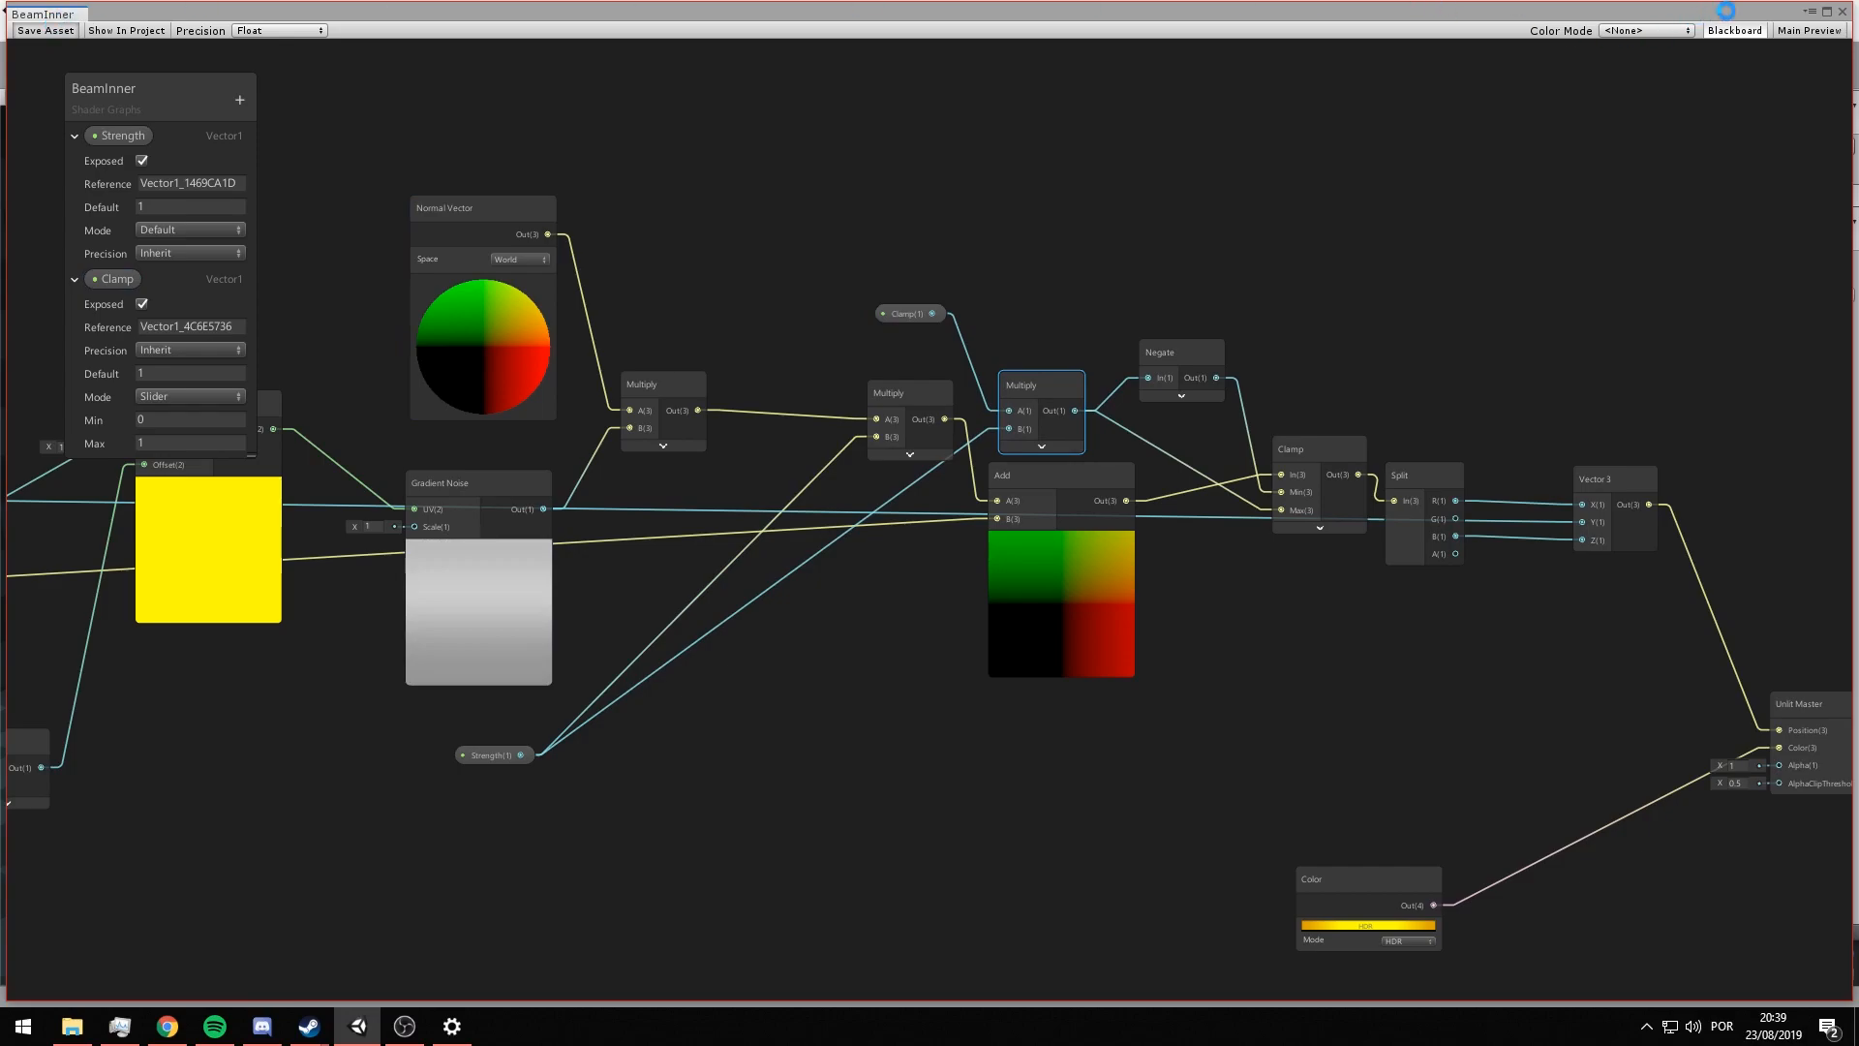
- Close the shader graph, set the BeamInner material's Clamp to 1, and inspect the beam in the scene
left_click(1842, 12)
left_click(1426, 157)
left_click(1729, 161)
left_click_drag(1729, 160, 1785, 149)
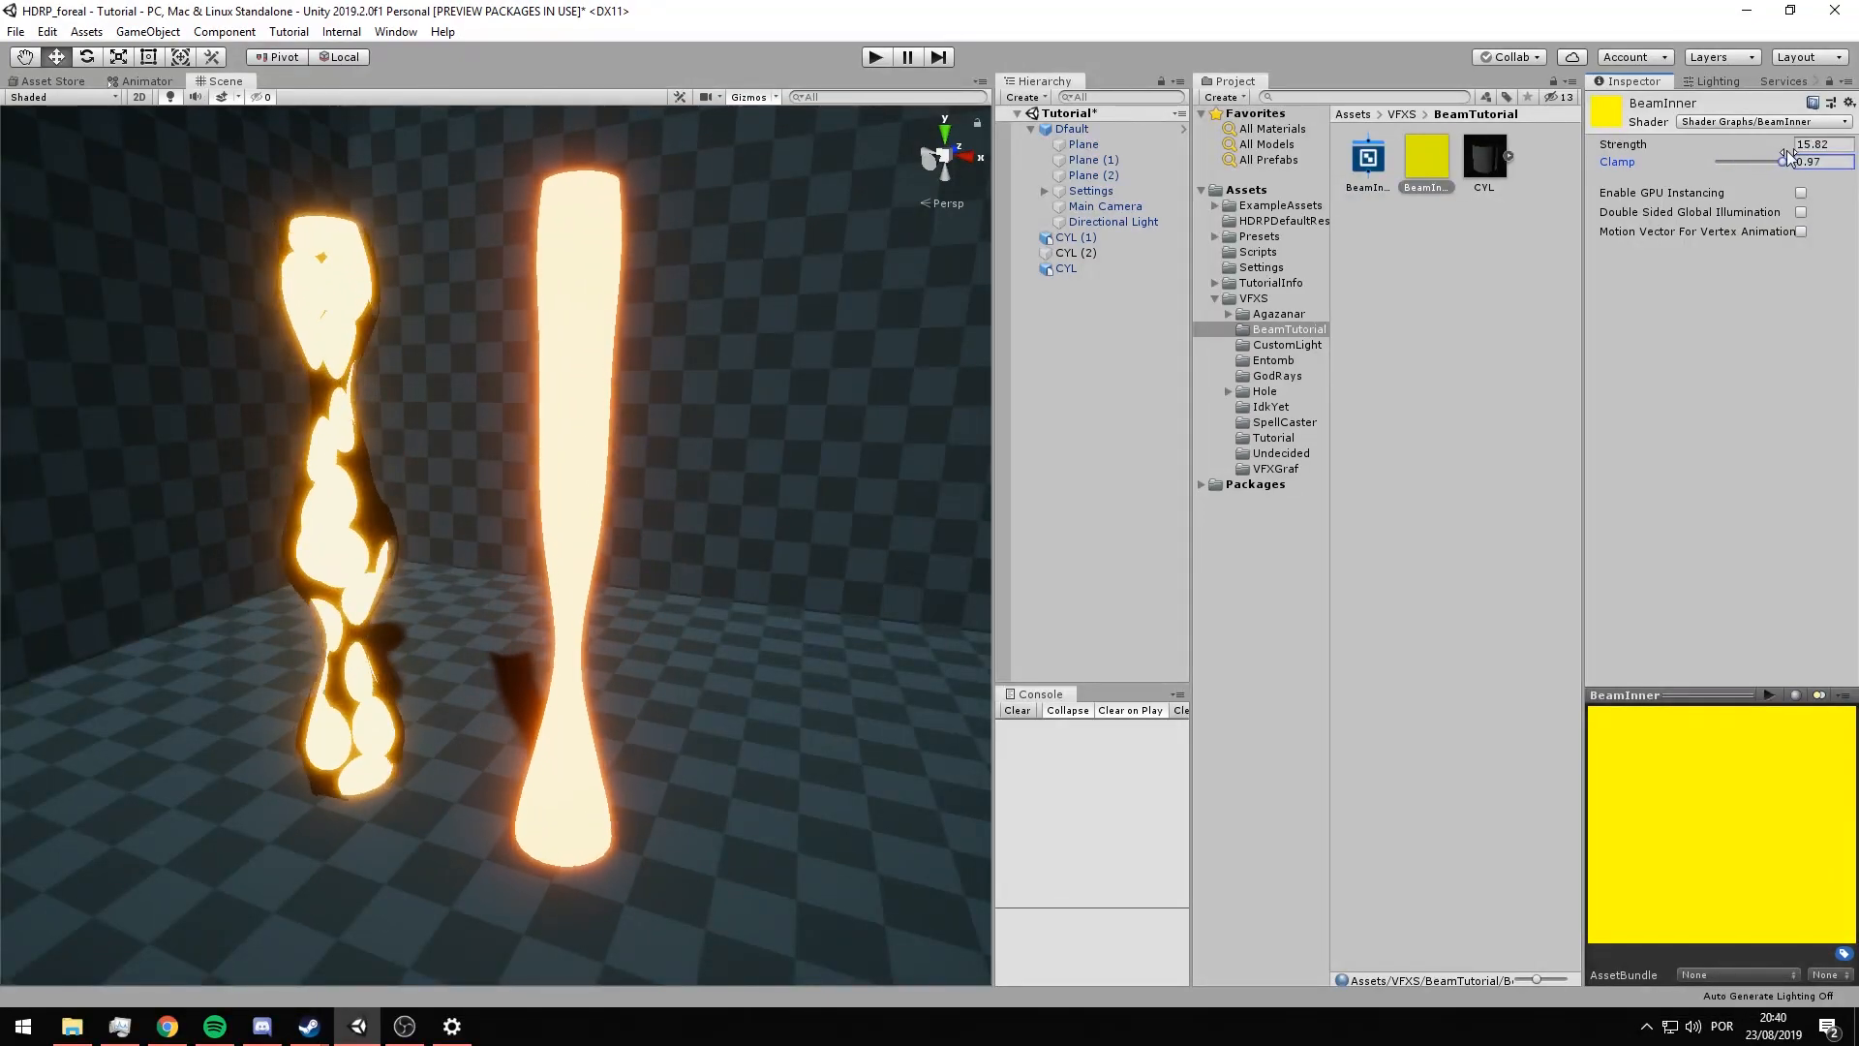
left_click_drag(1741, 153, 1799, 160)
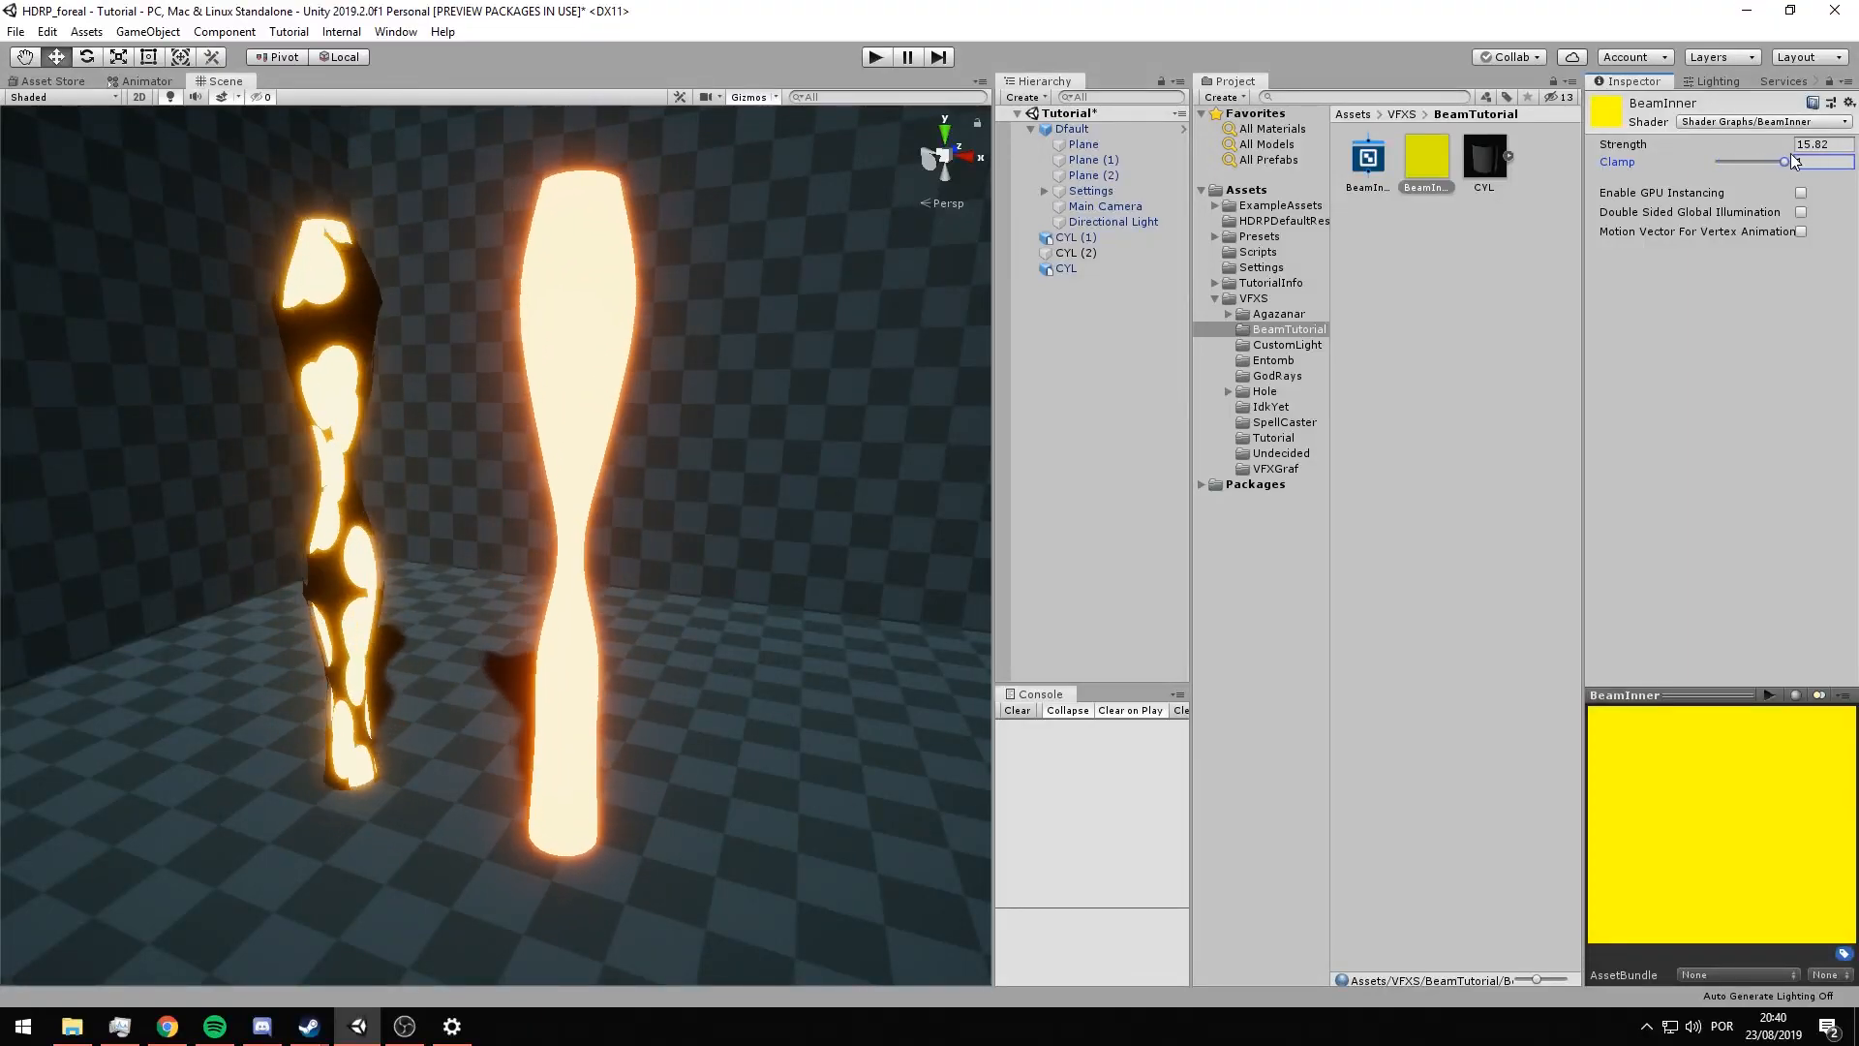
mouse_move(1786, 159)
left_mouse_down()
mouse_move(1711, 157)
mouse_move(1799, 166)
left_mouse_up()
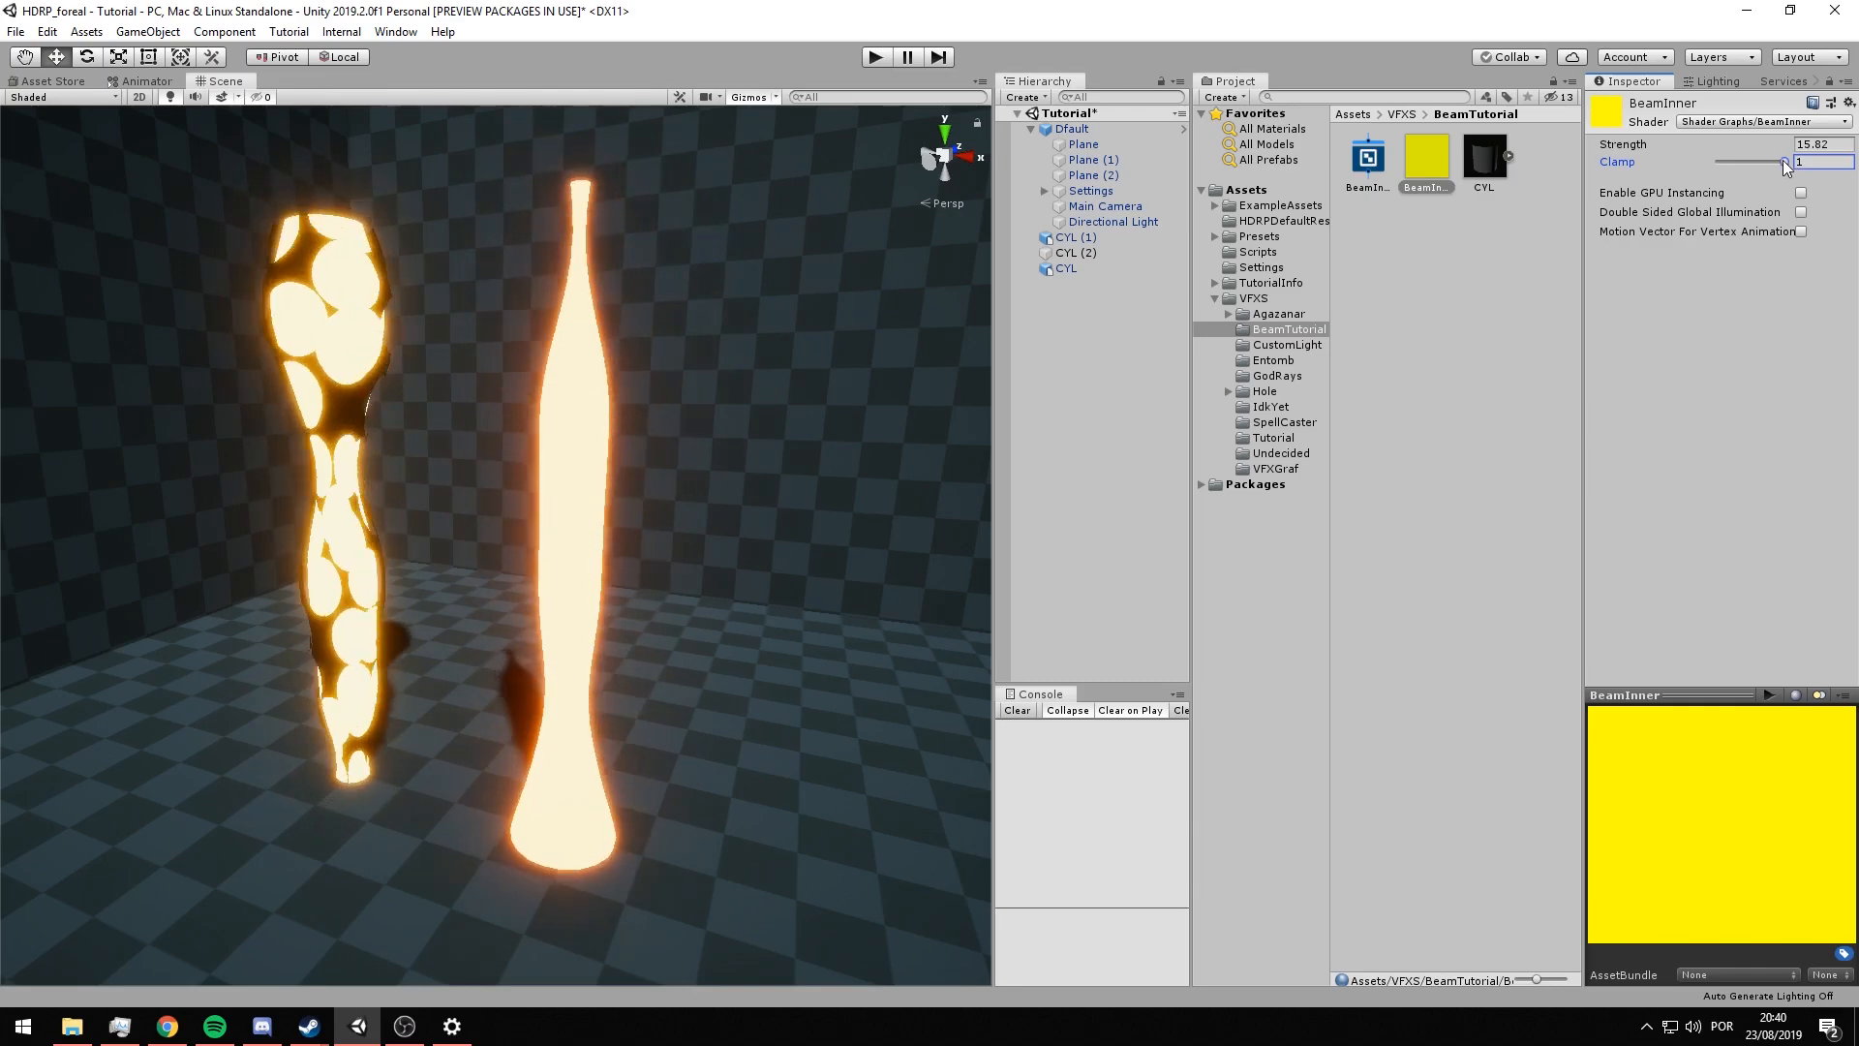
mouse_move(1792, 163)
left_mouse_down()
mouse_move(1689, 163)
mouse_move(1786, 162)
left_mouse_up()
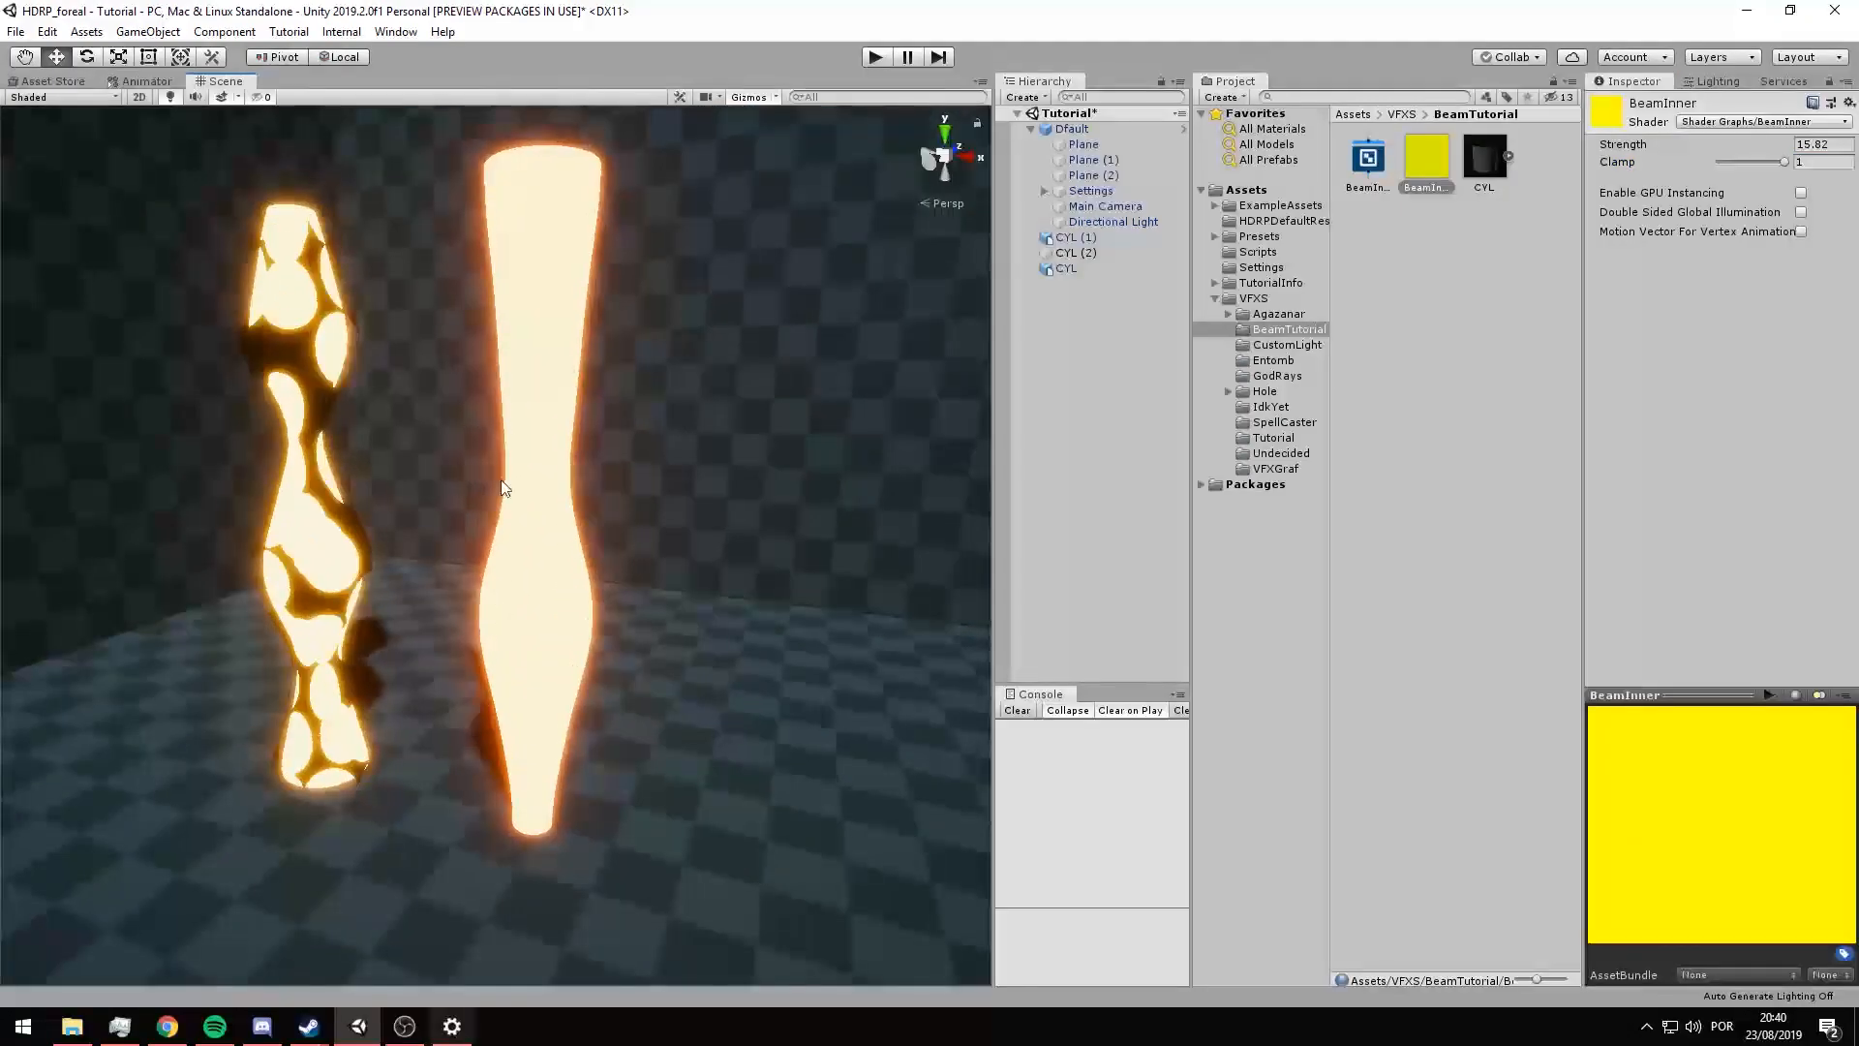
middle_click_drag(459, 646, 523, 731)
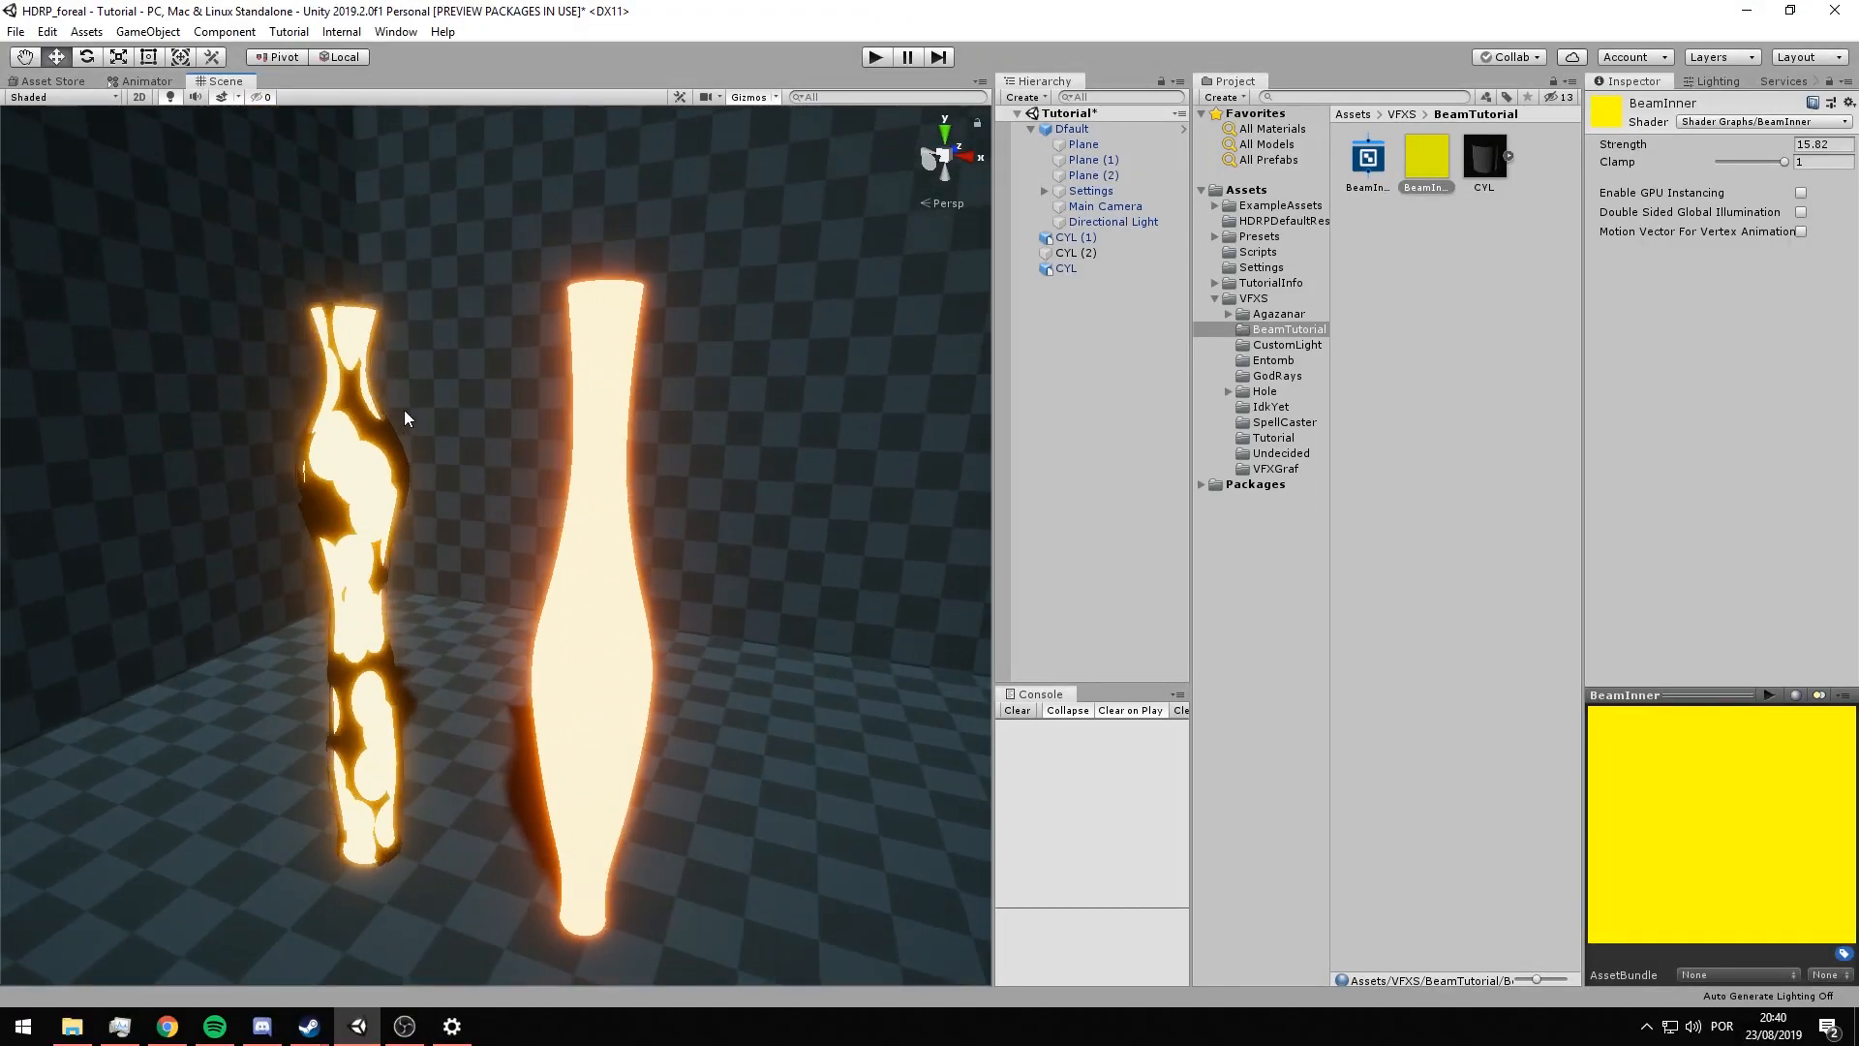
scroll(368, 461, "up", 3)
middle_click_drag(368, 461, 368, 442)
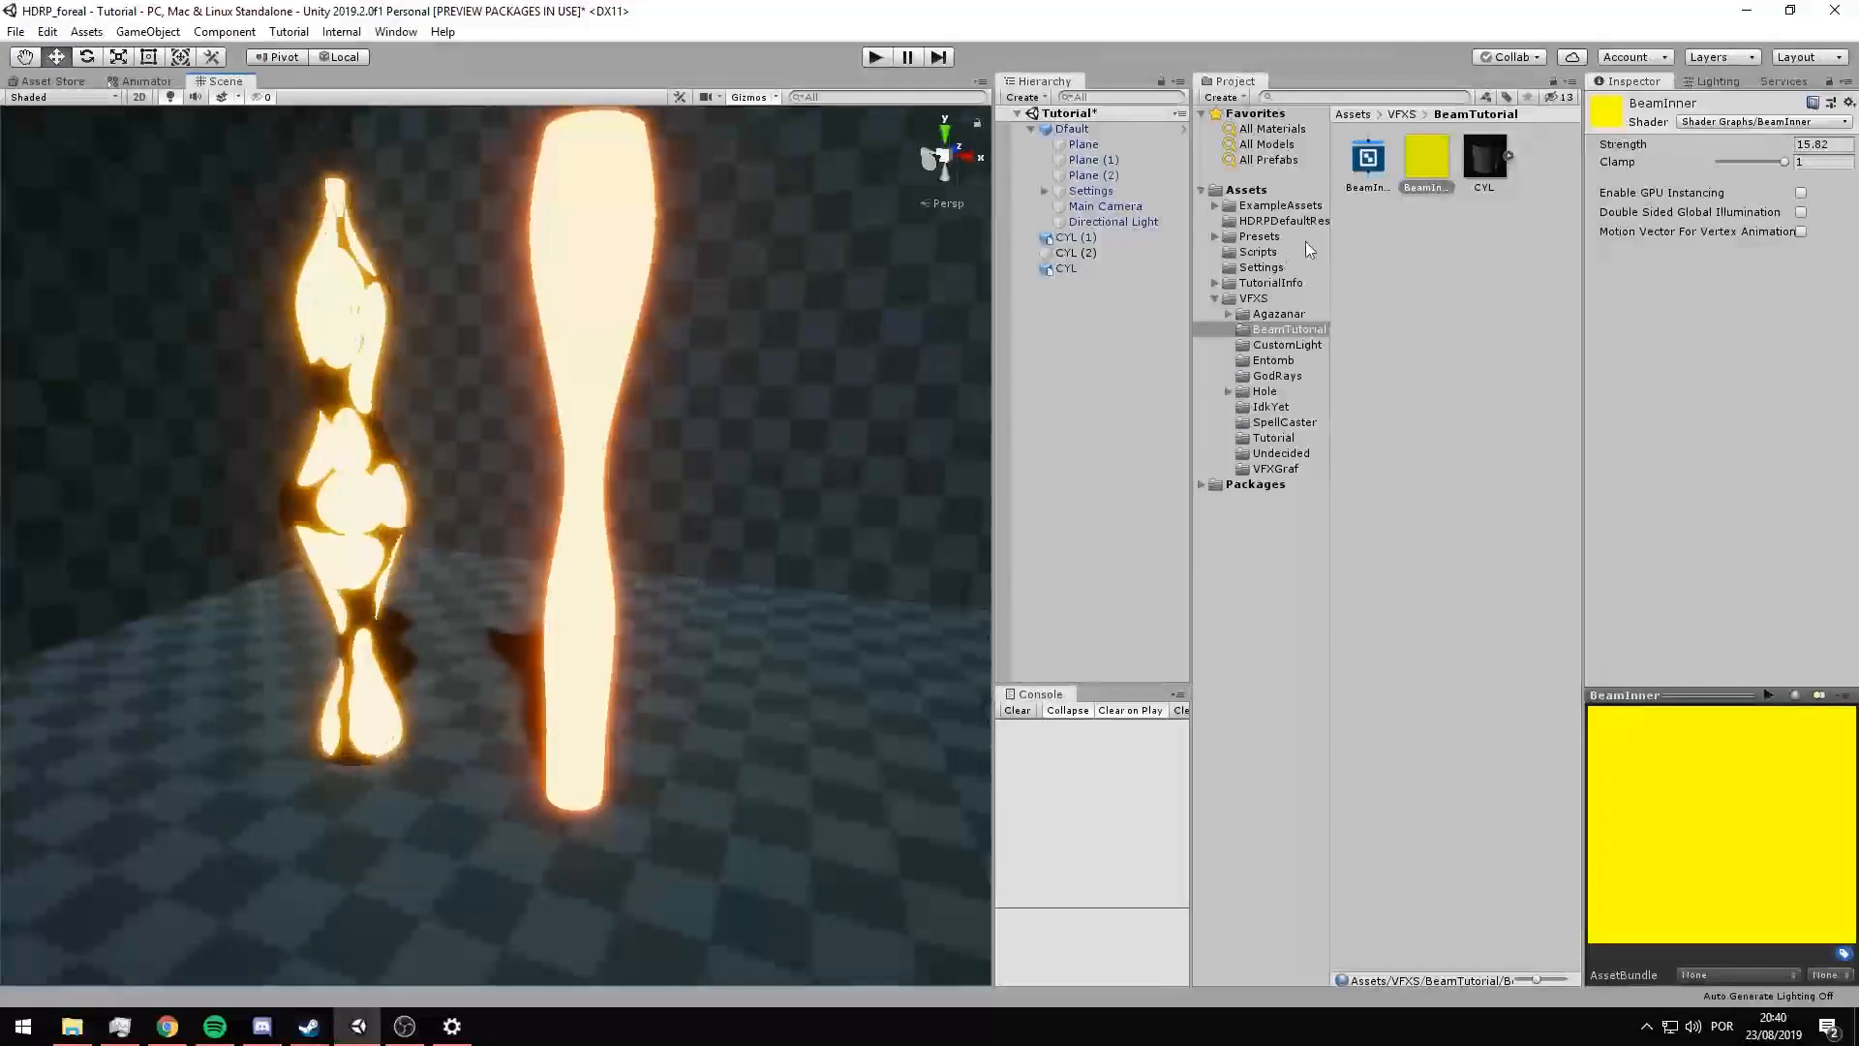
- Reopen the BeamInner shader graph and move the Color node well below the displacement nodes
double_click(1371, 161)
middle_click_drag(1152, 548, 919, 556)
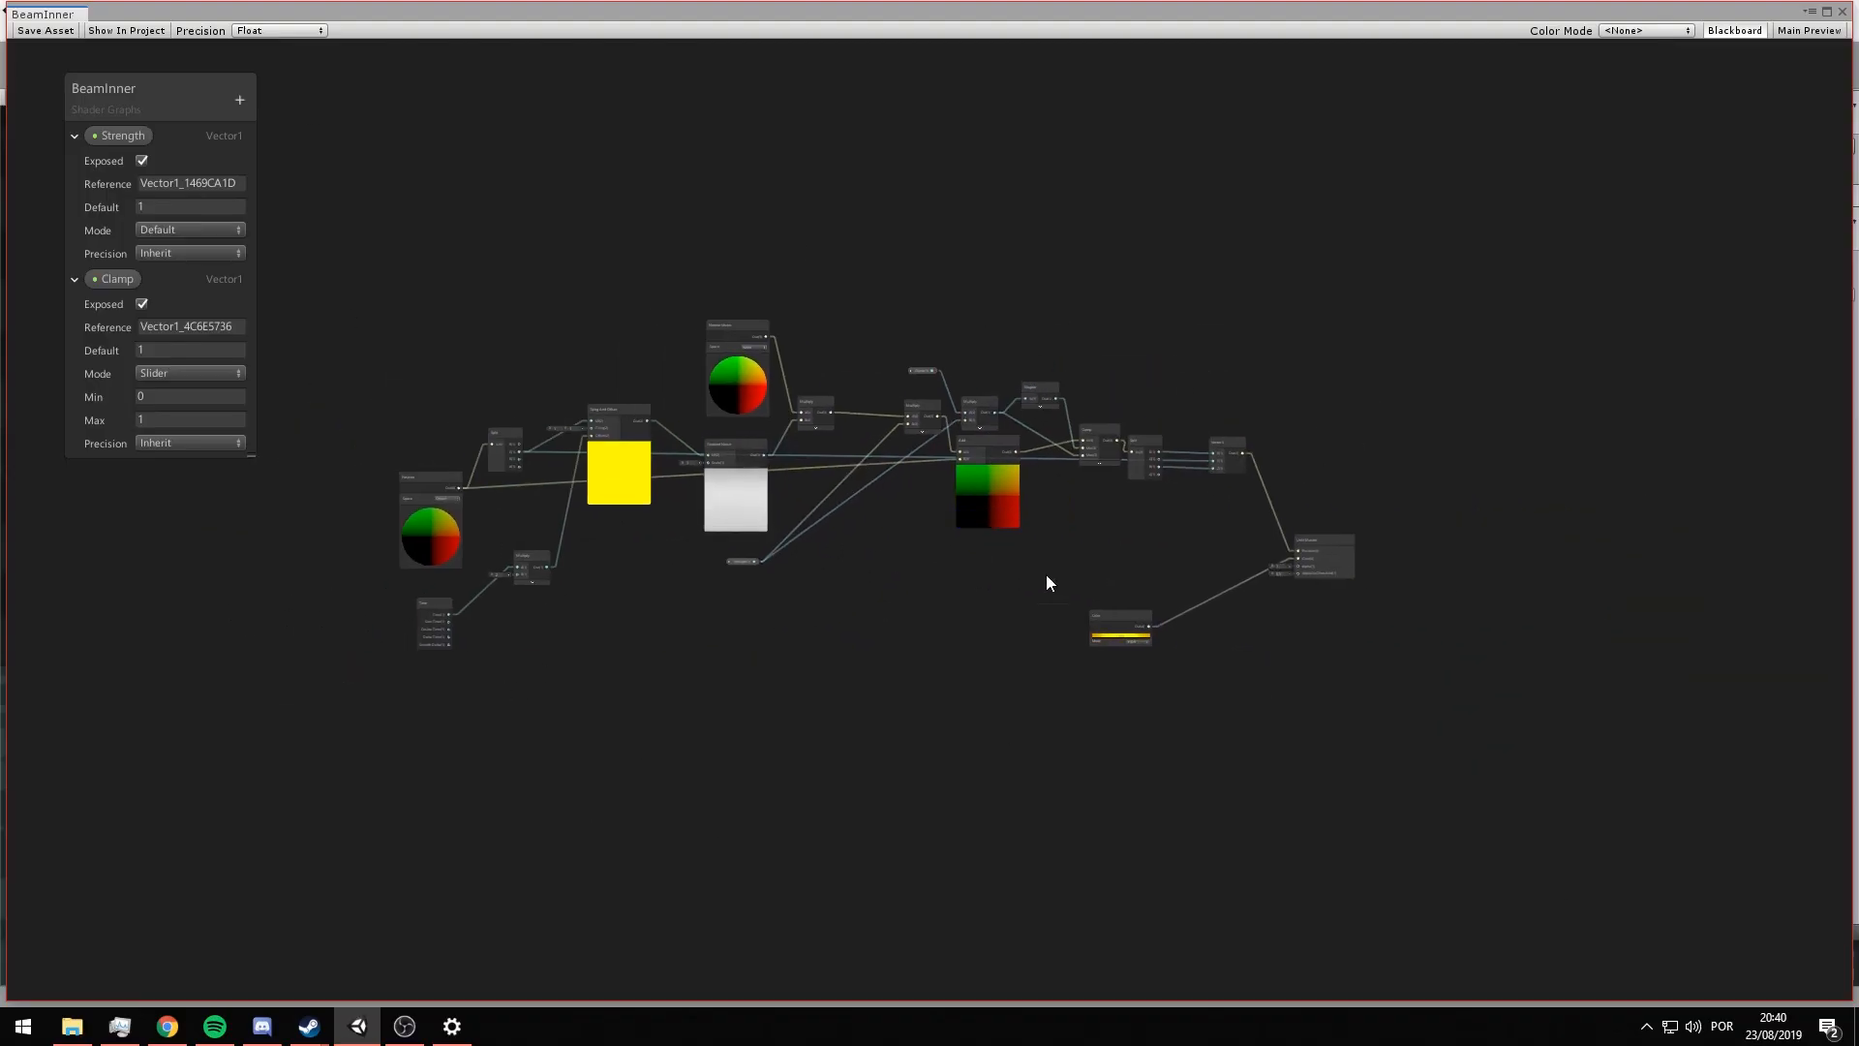
scroll(1046, 574, "up", 3)
scroll(837, 548, "up", 2)
scroll(852, 555, "down", 2)
middle_click_drag(880, 562, 1064, 580)
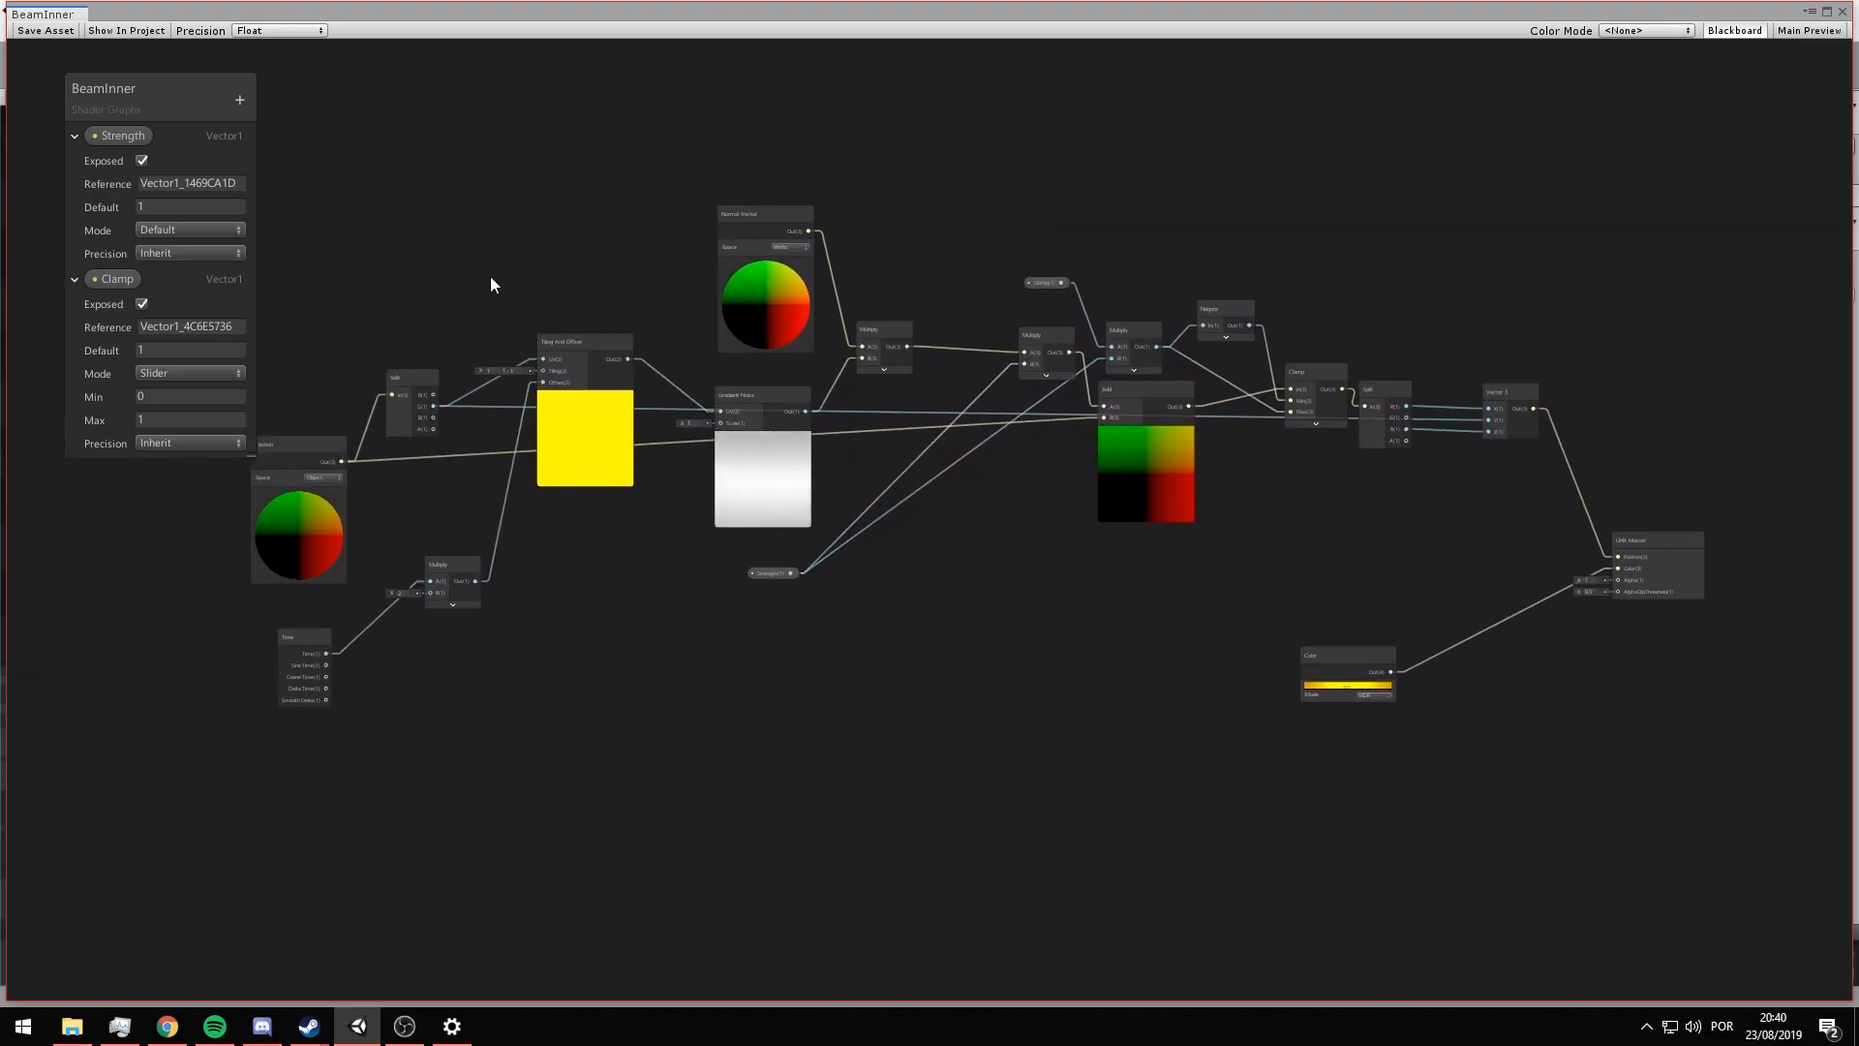
scroll(387, 224, "down", 1)
left_click_drag(1439, 577, 1474, 585)
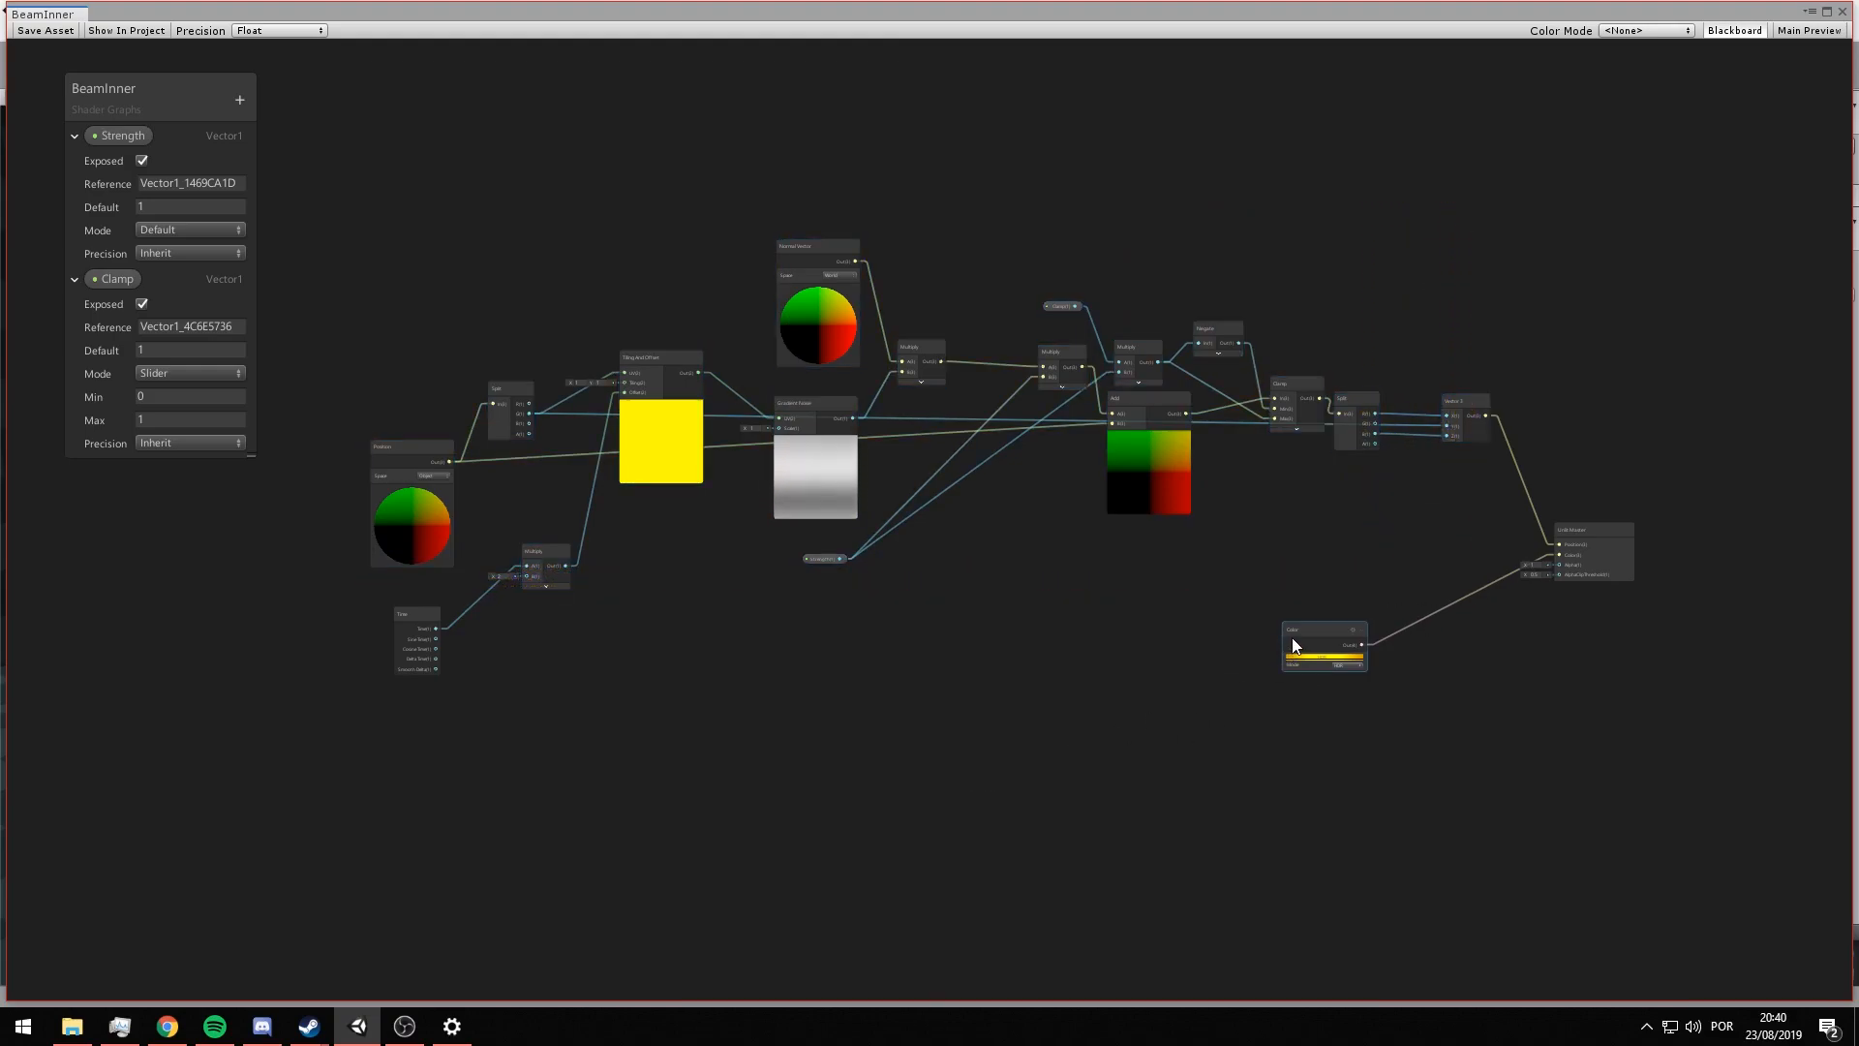
left_click_drag(1293, 646, 1292, 796)
left_click_drag(1460, 723, 1516, 683)
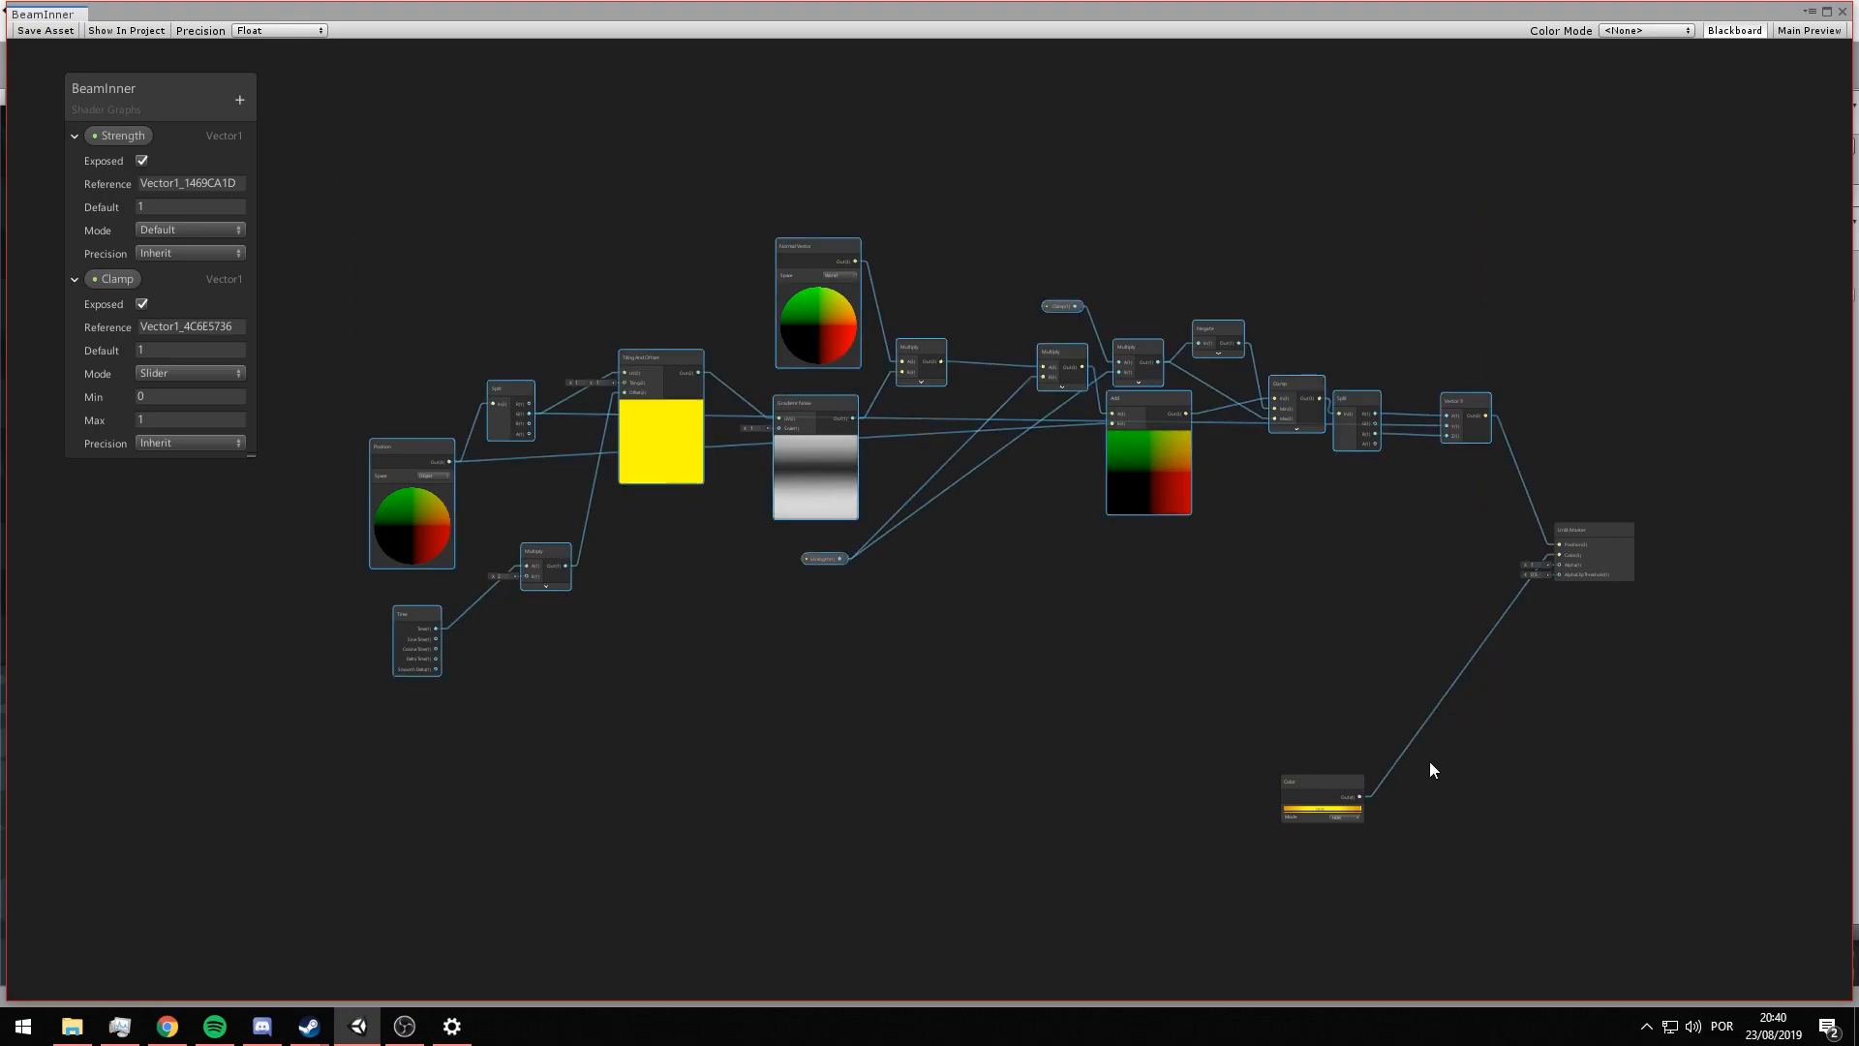
left_click(1427, 718)
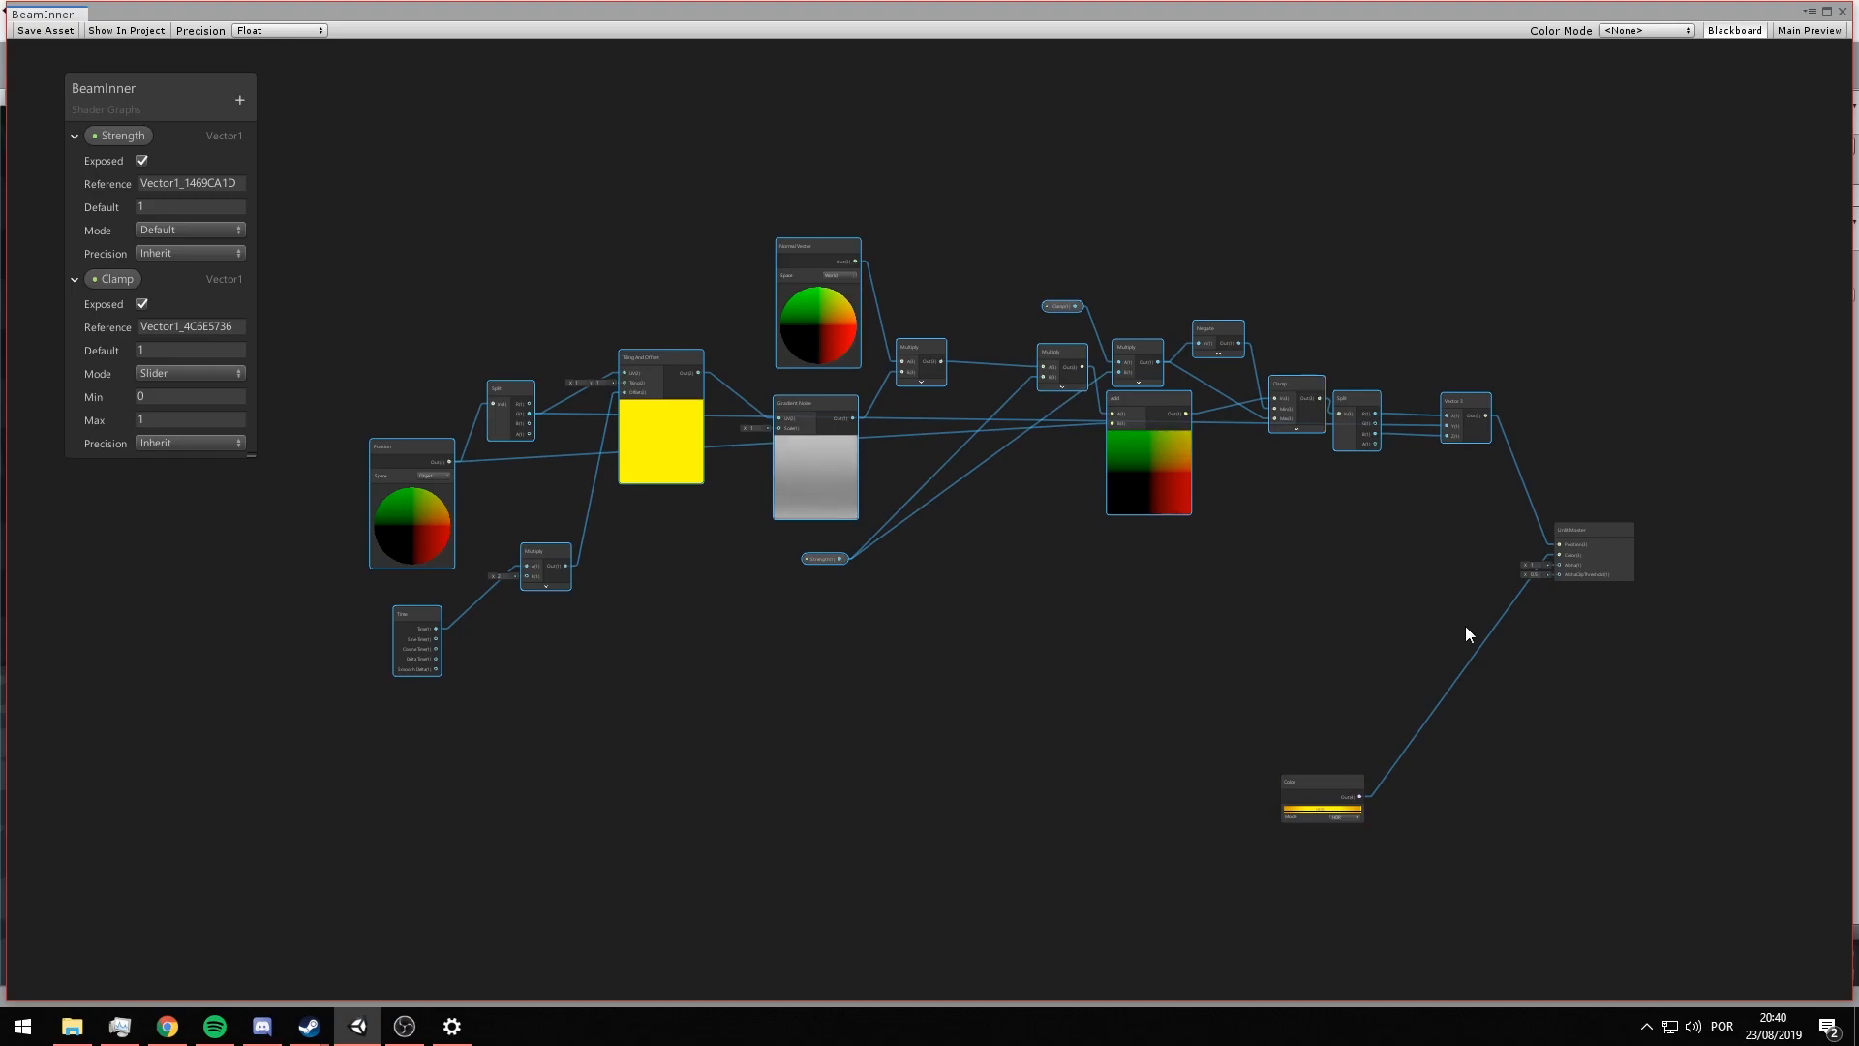
left_click_drag(1327, 782, 1257, 916)
left_click(984, 729)
left_click_drag(1307, 584, 1466, 609)
right_click(1482, 421)
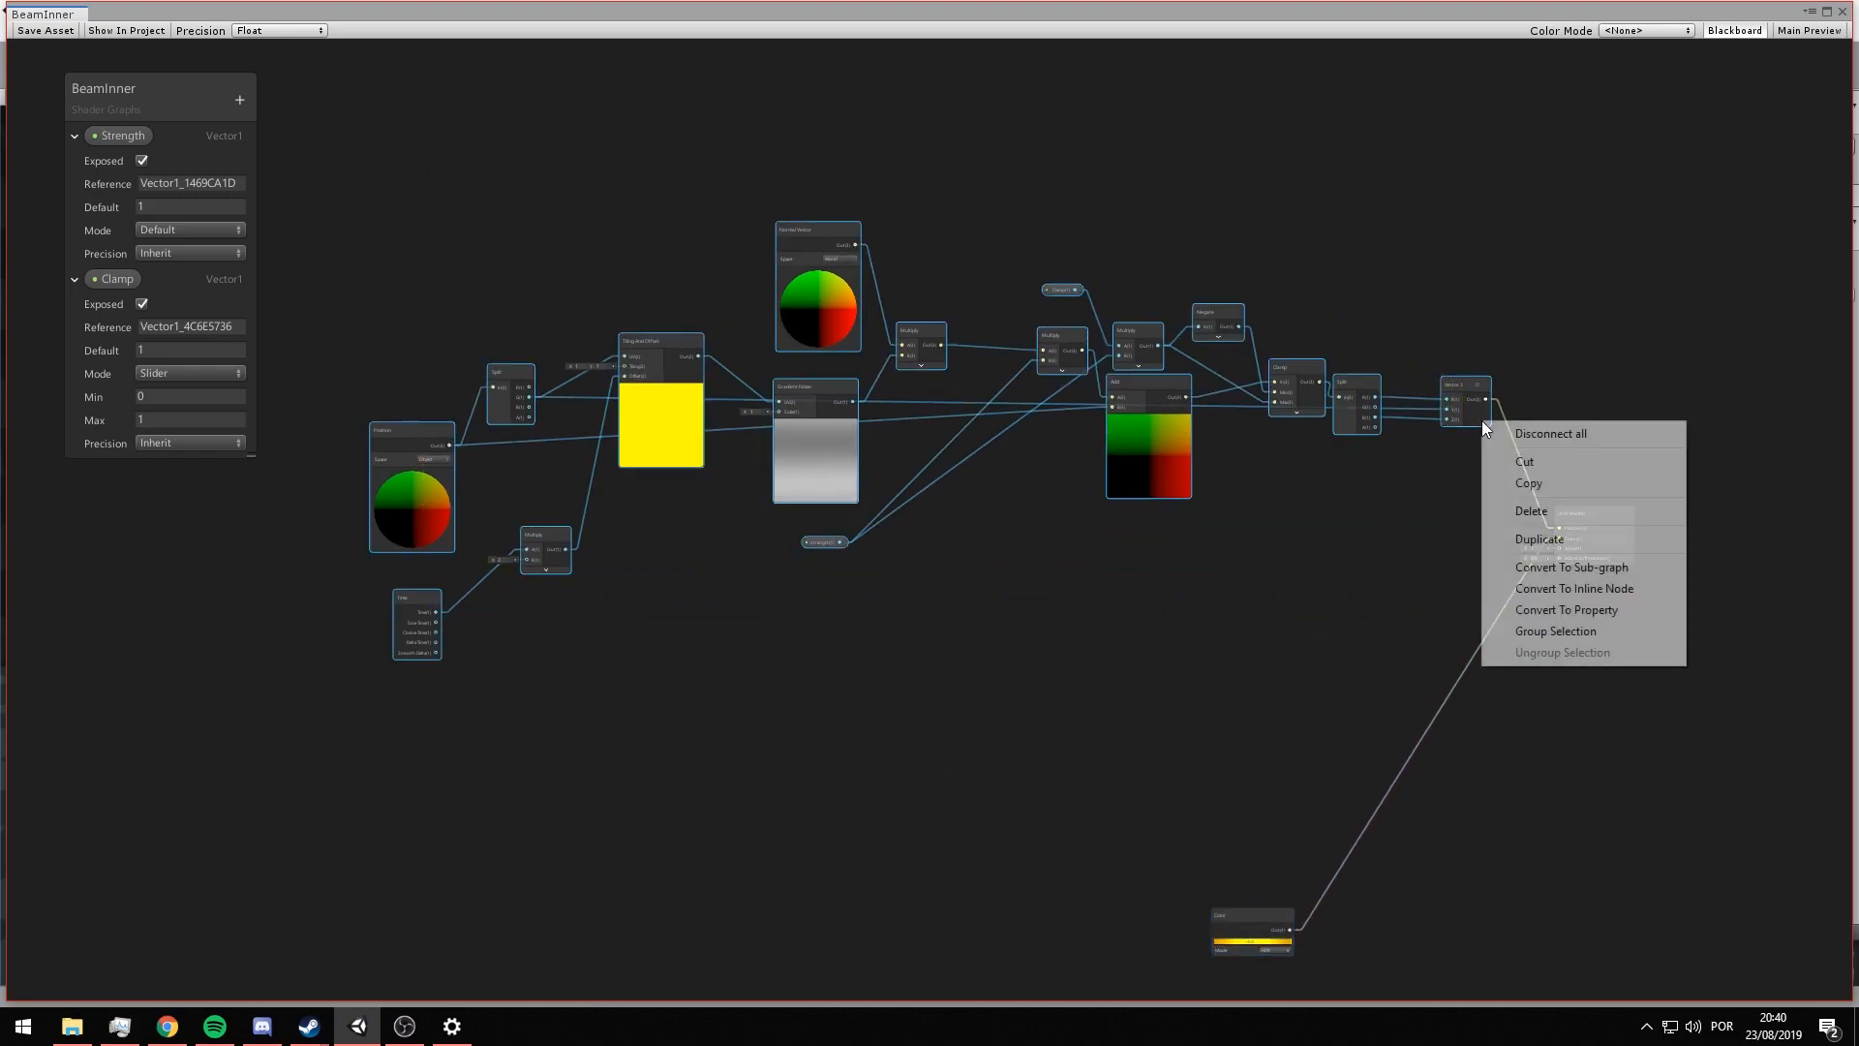
left_click(1524, 610)
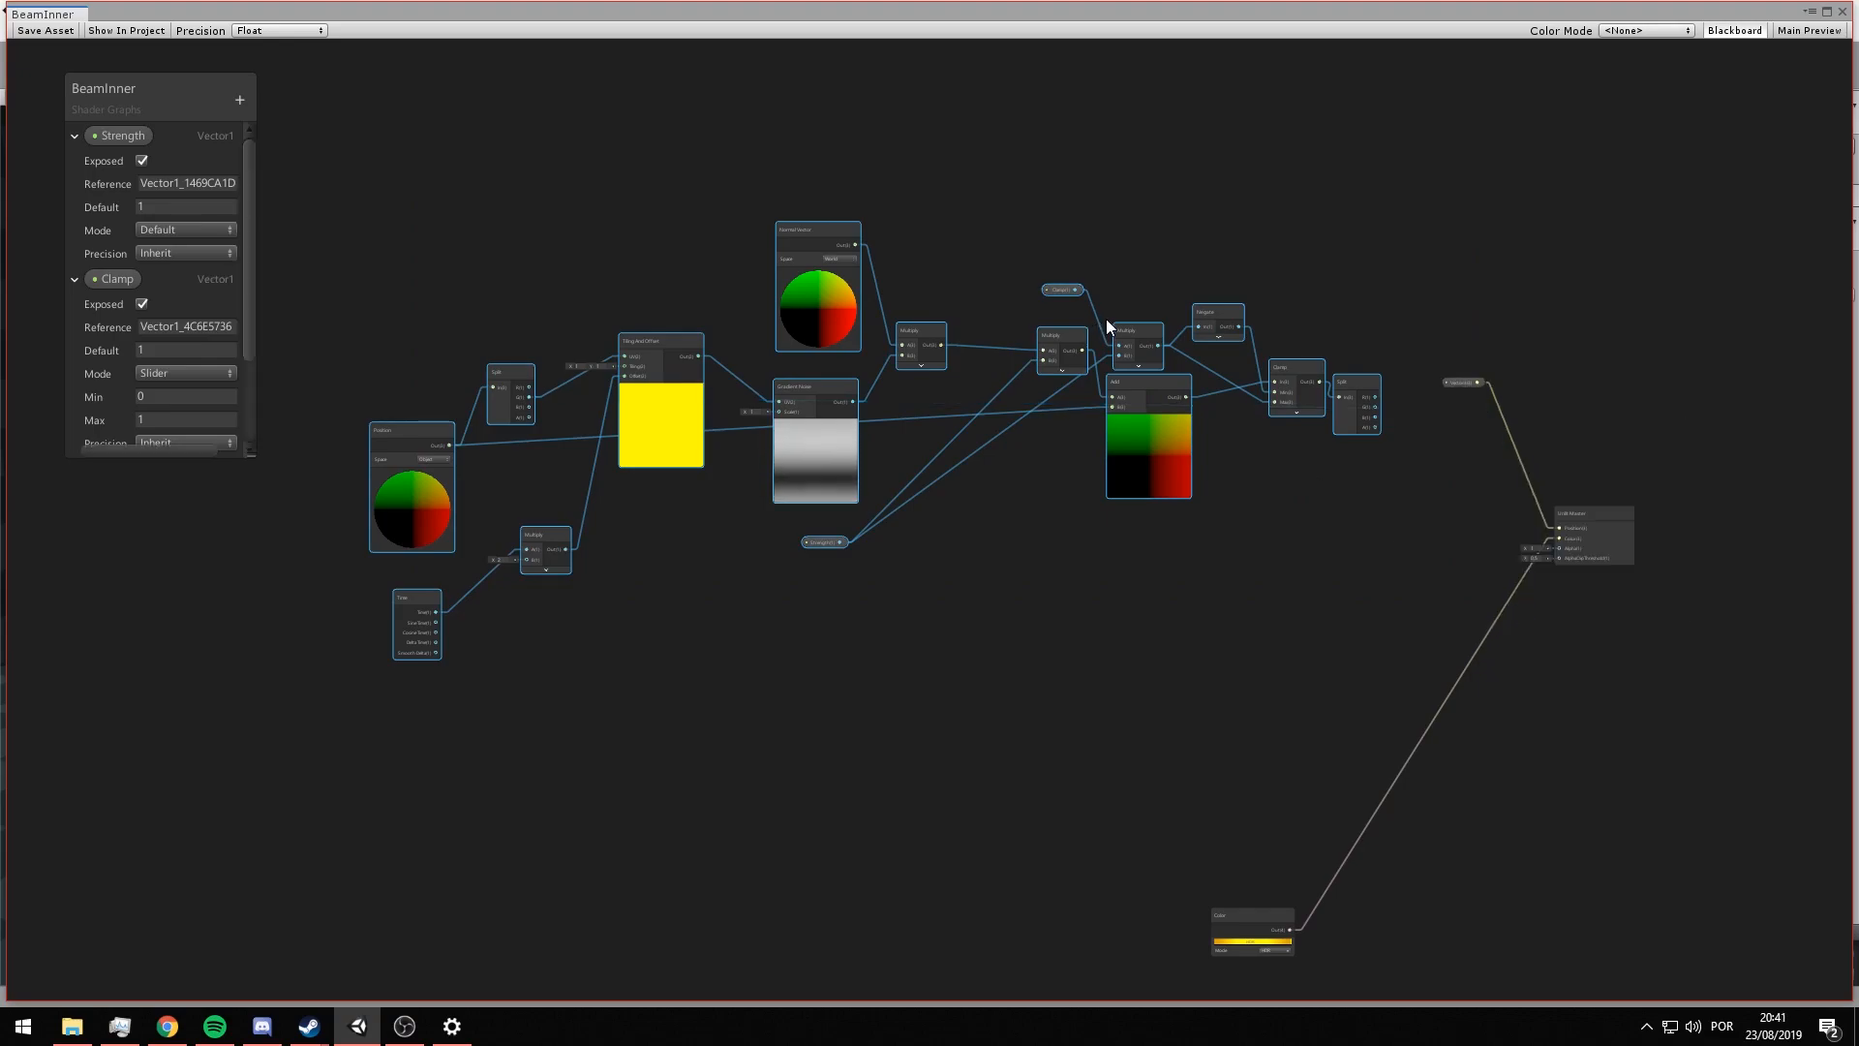
scroll(1194, 445, "up", 2)
scroll(1194, 444, "down", 2)
scroll(244, 420, "down", 3)
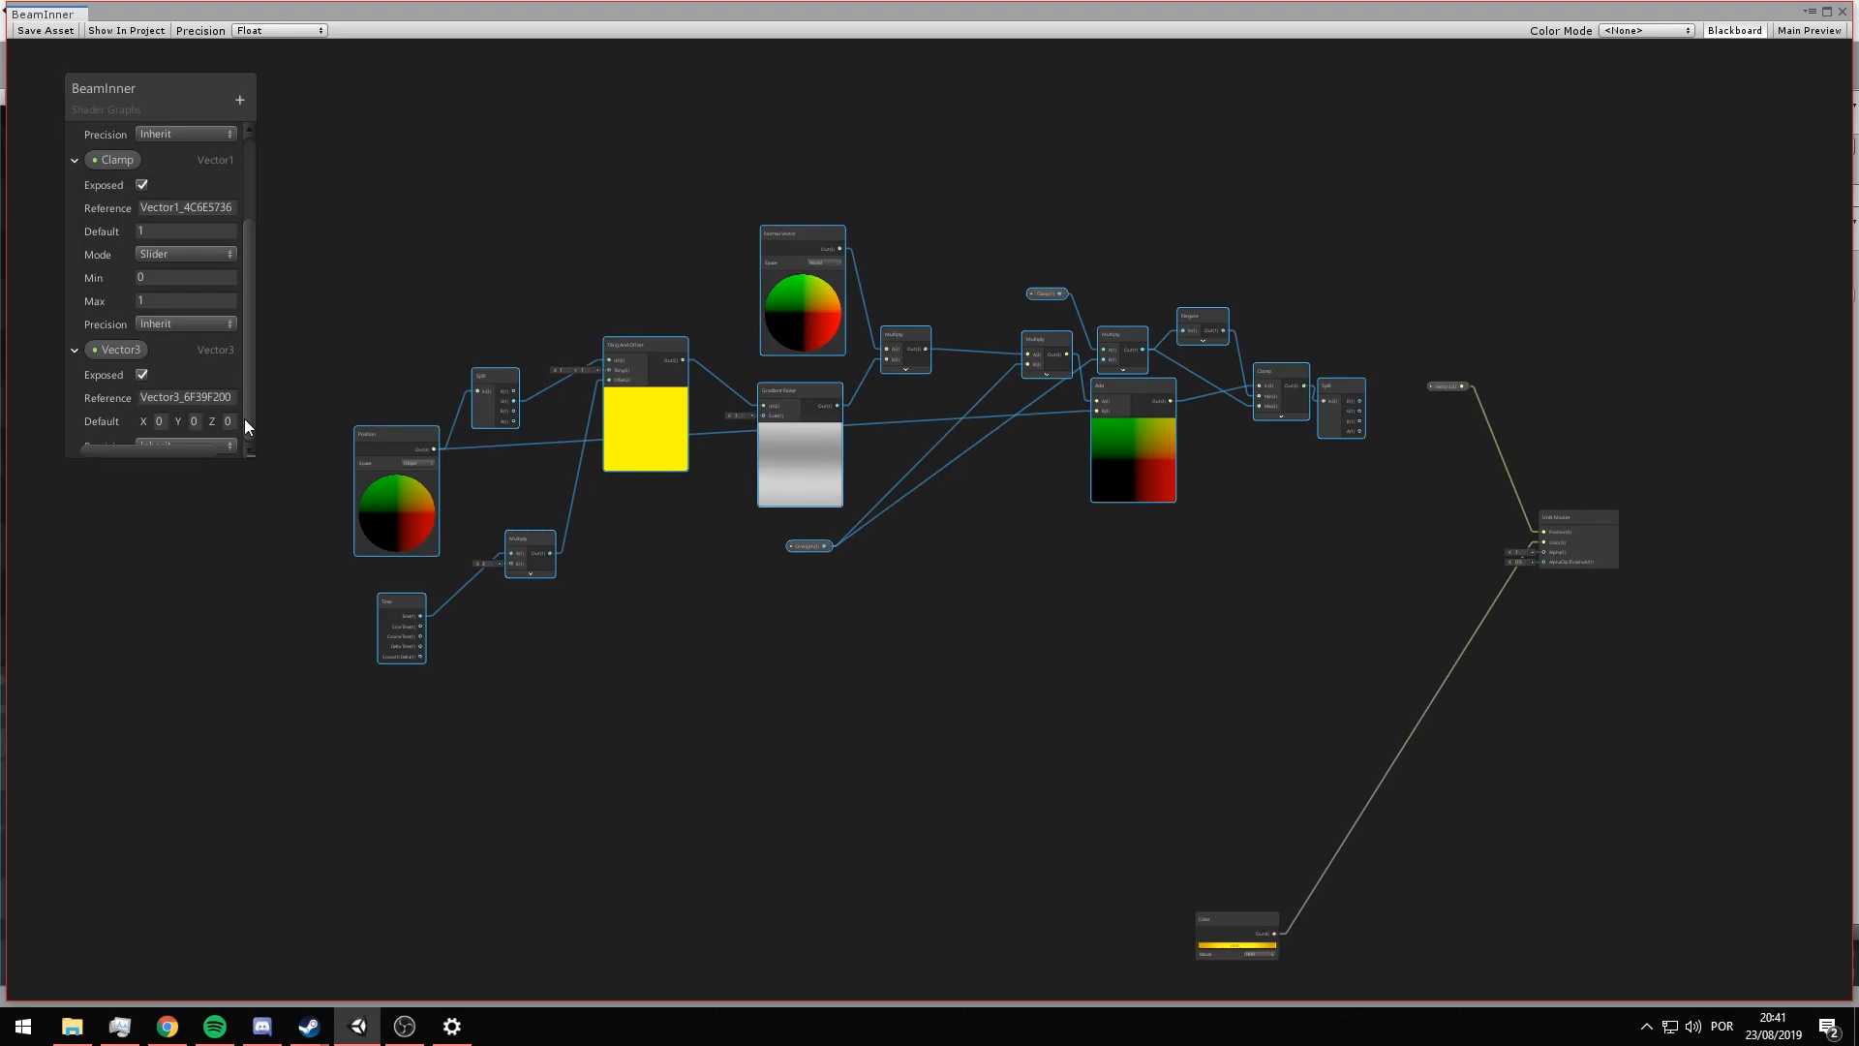
left_click(114, 351)
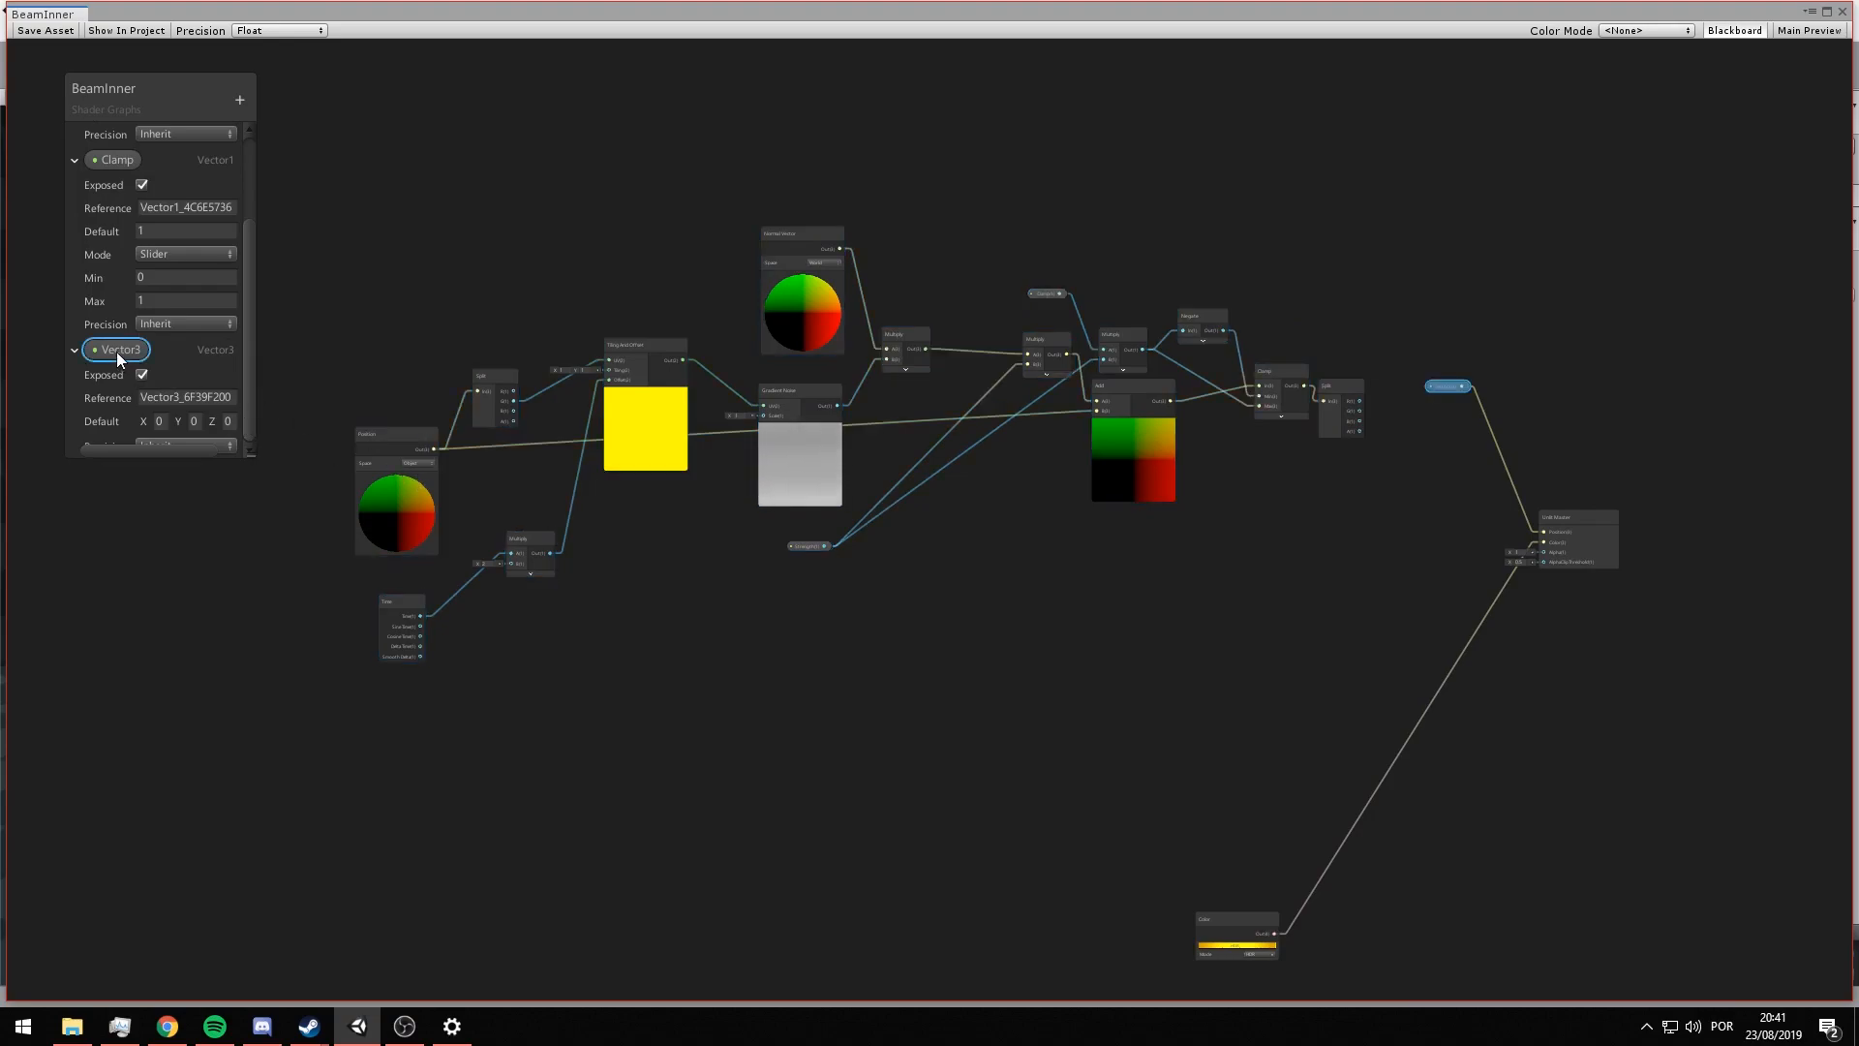
key("ctrl+z")
- Convert the selected displacement nodes to a sub-graph saved as BeamDistortion in the Assets folder
left_click_drag(1536, 676, 1462, 579)
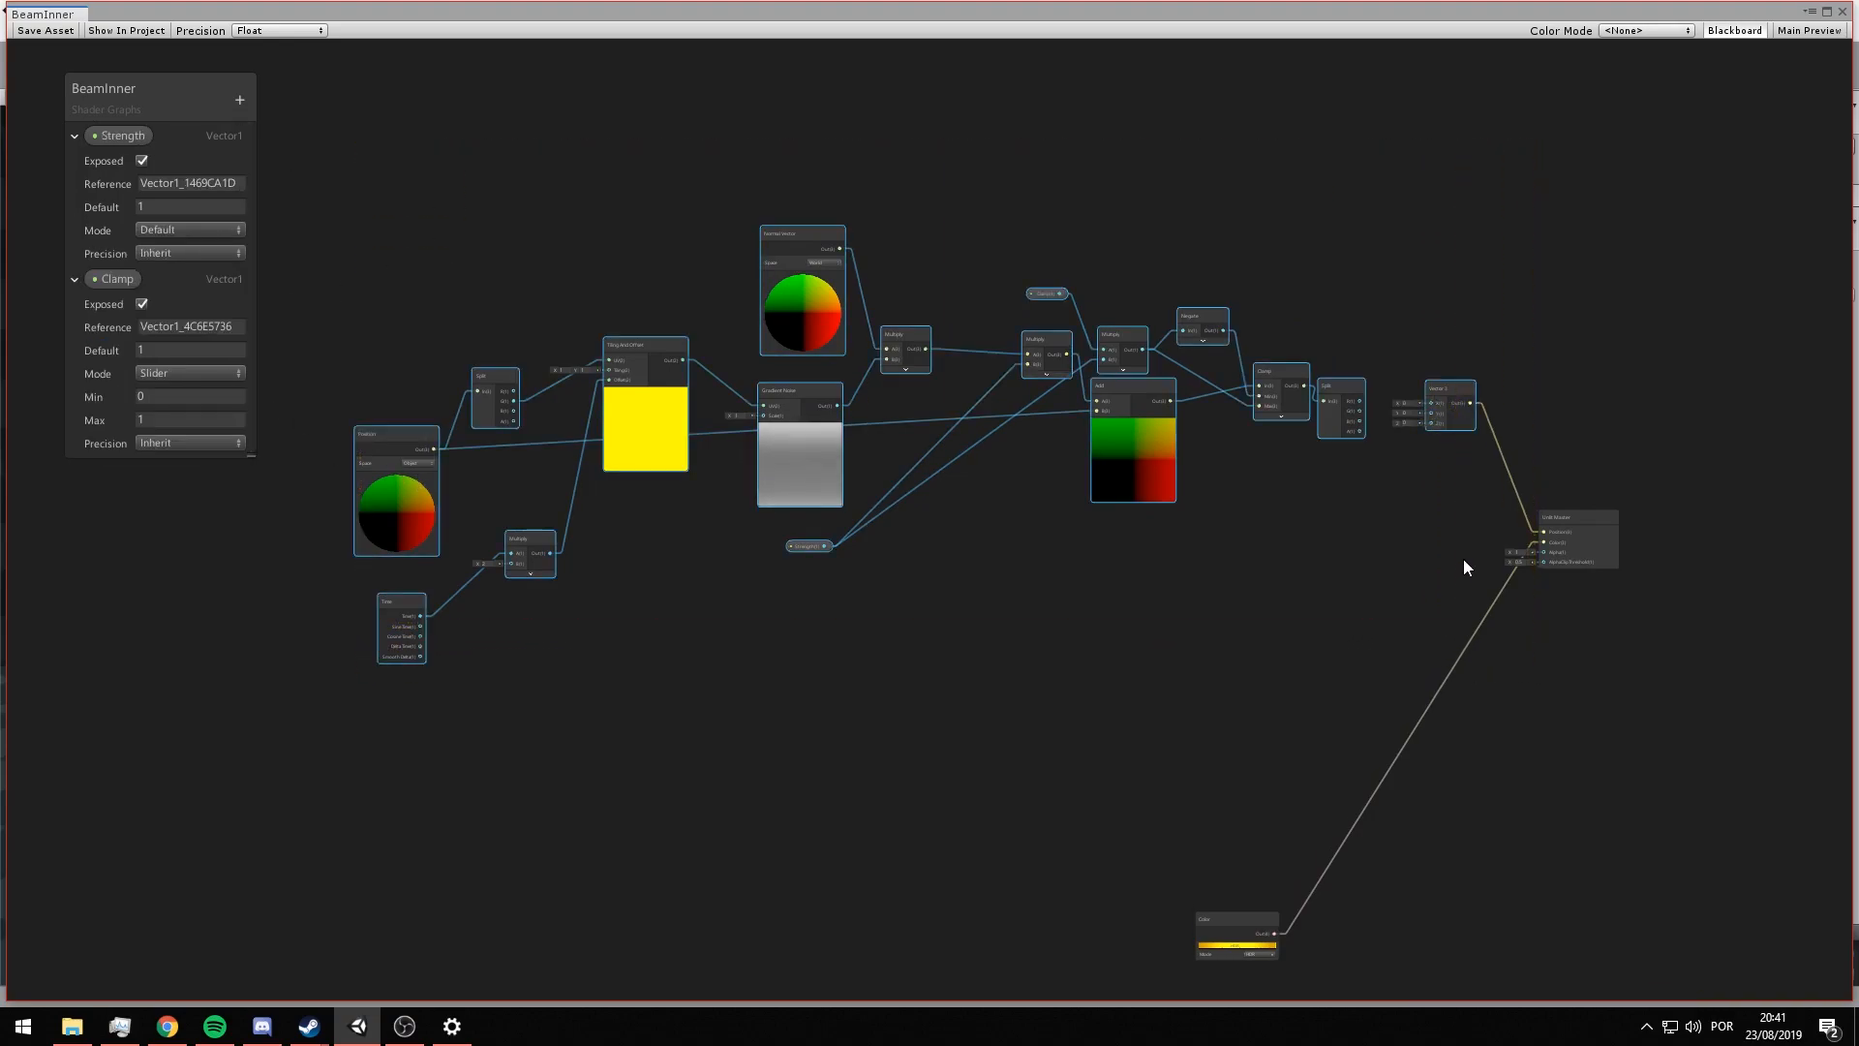
right_click(1462, 432)
left_click(1511, 578)
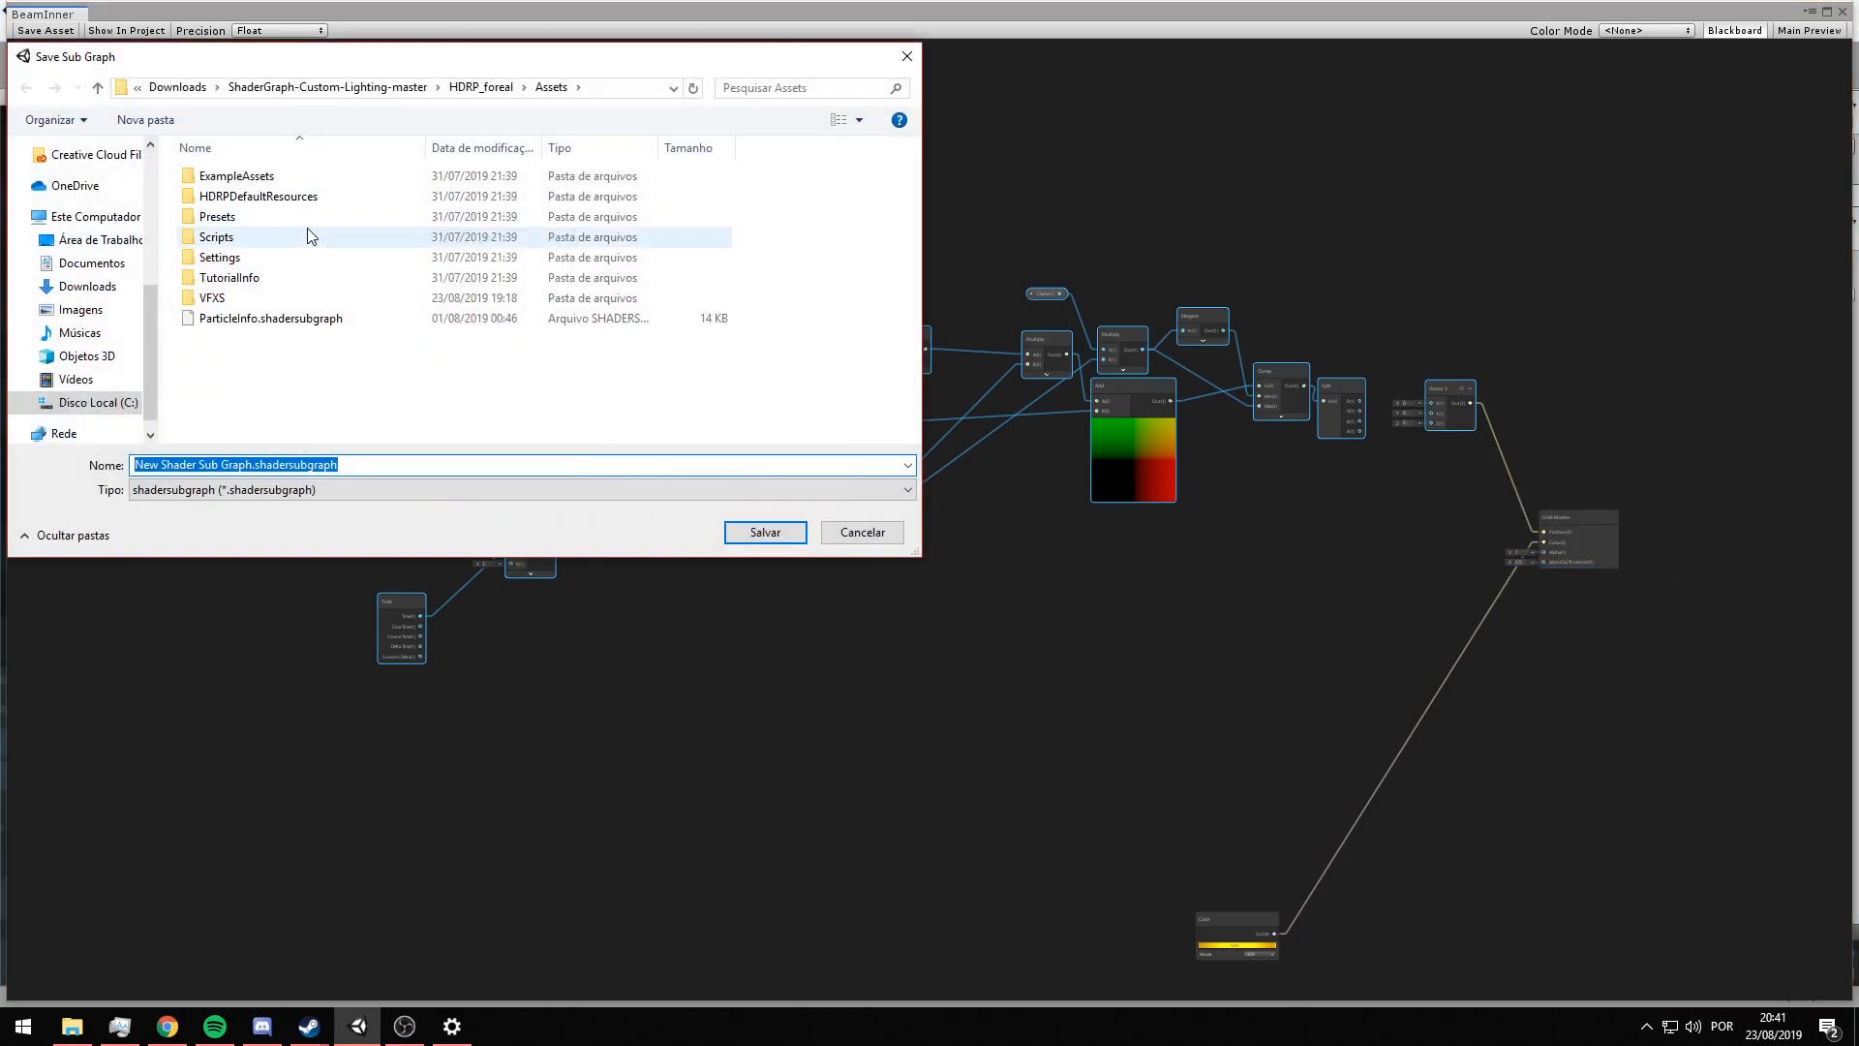
type("BeamDistortion")
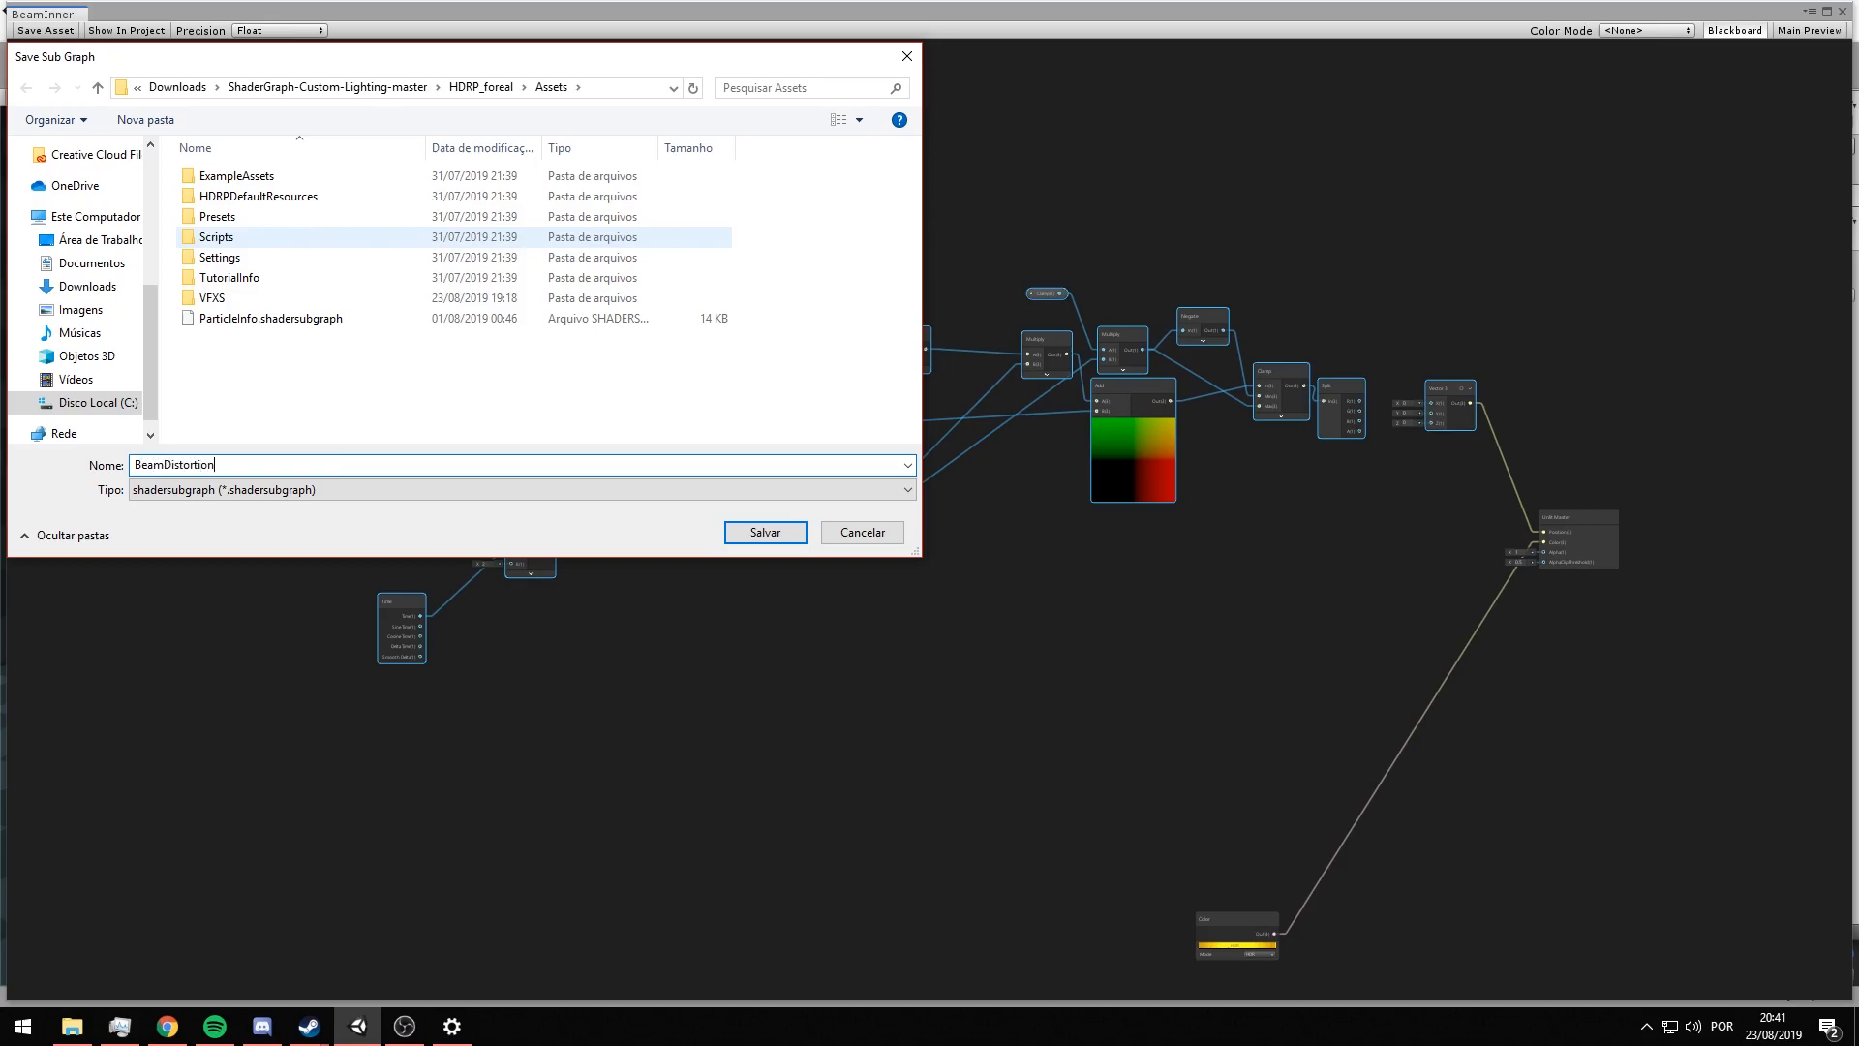
key("Return")
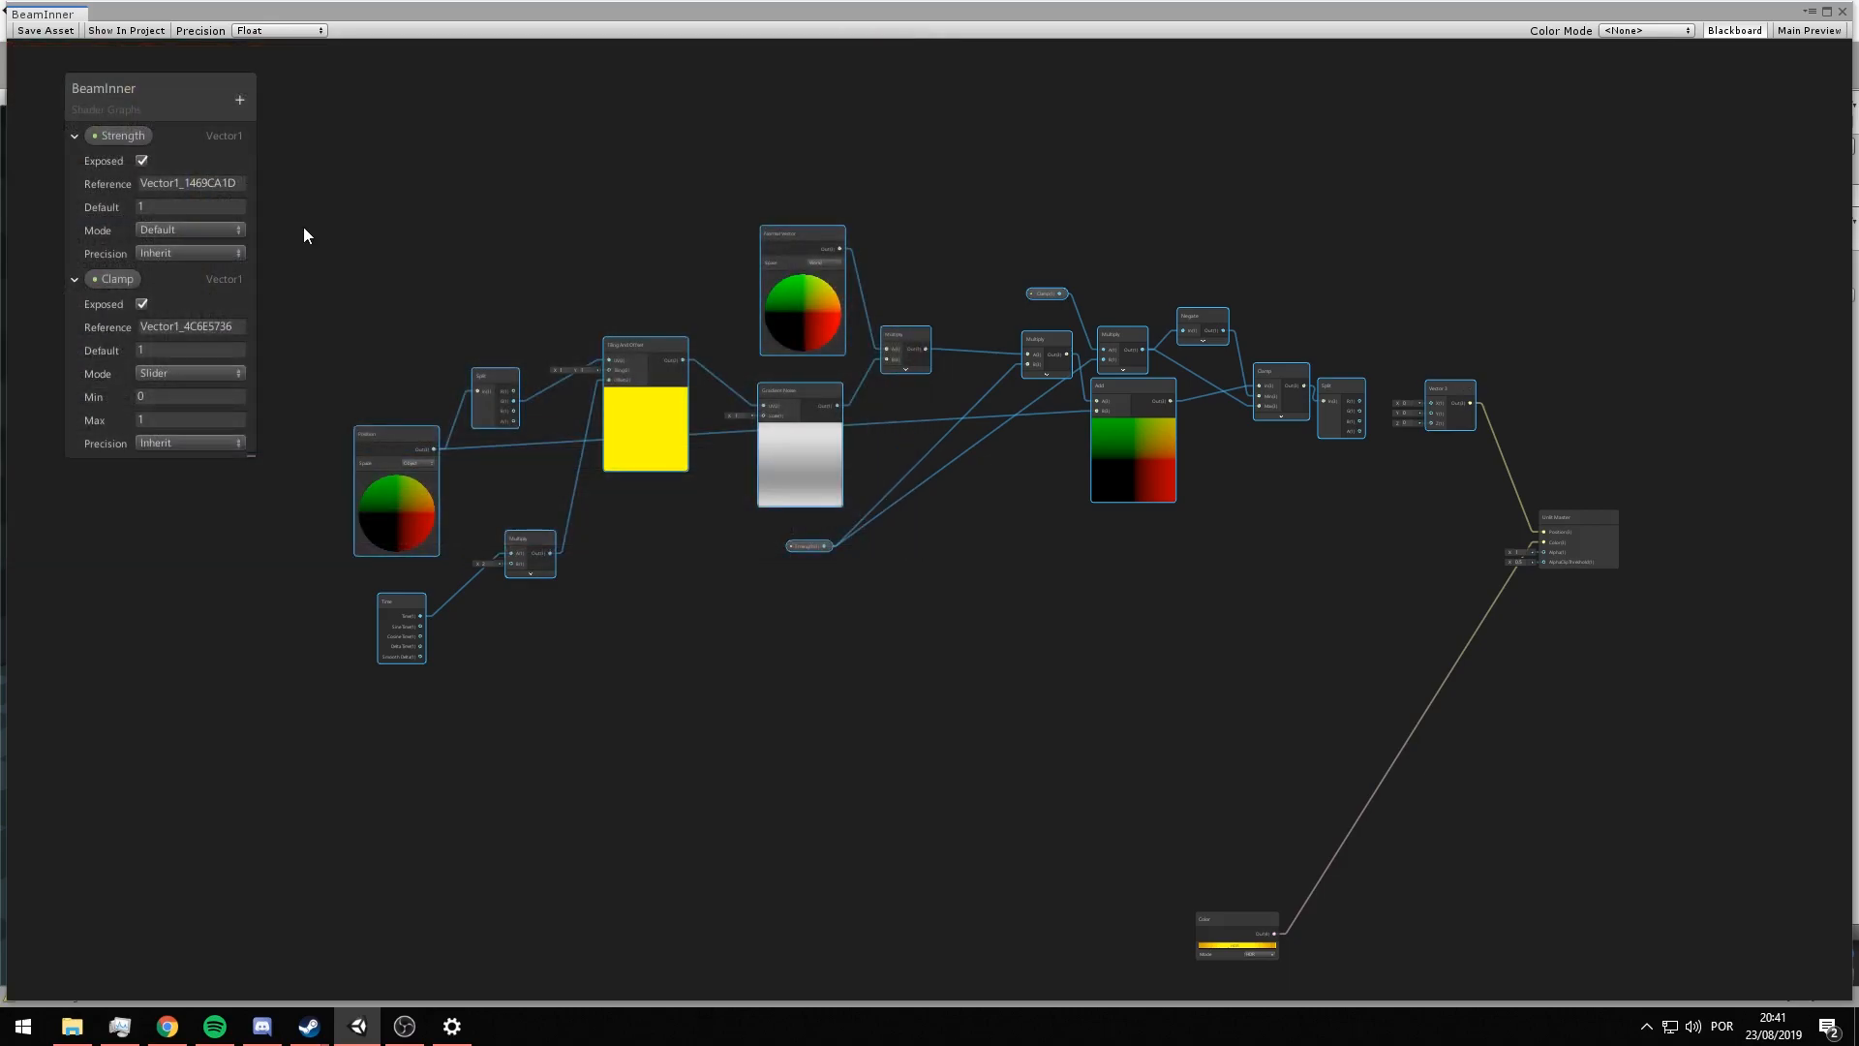
- Arrange the BeamDistortion node and its Strength and Clamp property nodes before the Unlit Master, then save and close the graph
scroll(1142, 566, "up", 2)
left_click_drag(879, 488, 1472, 574)
middle_click_drag(1258, 552, 891, 468)
scroll(949, 461, "up", 3)
left_click_drag(1142, 421, 973, 439)
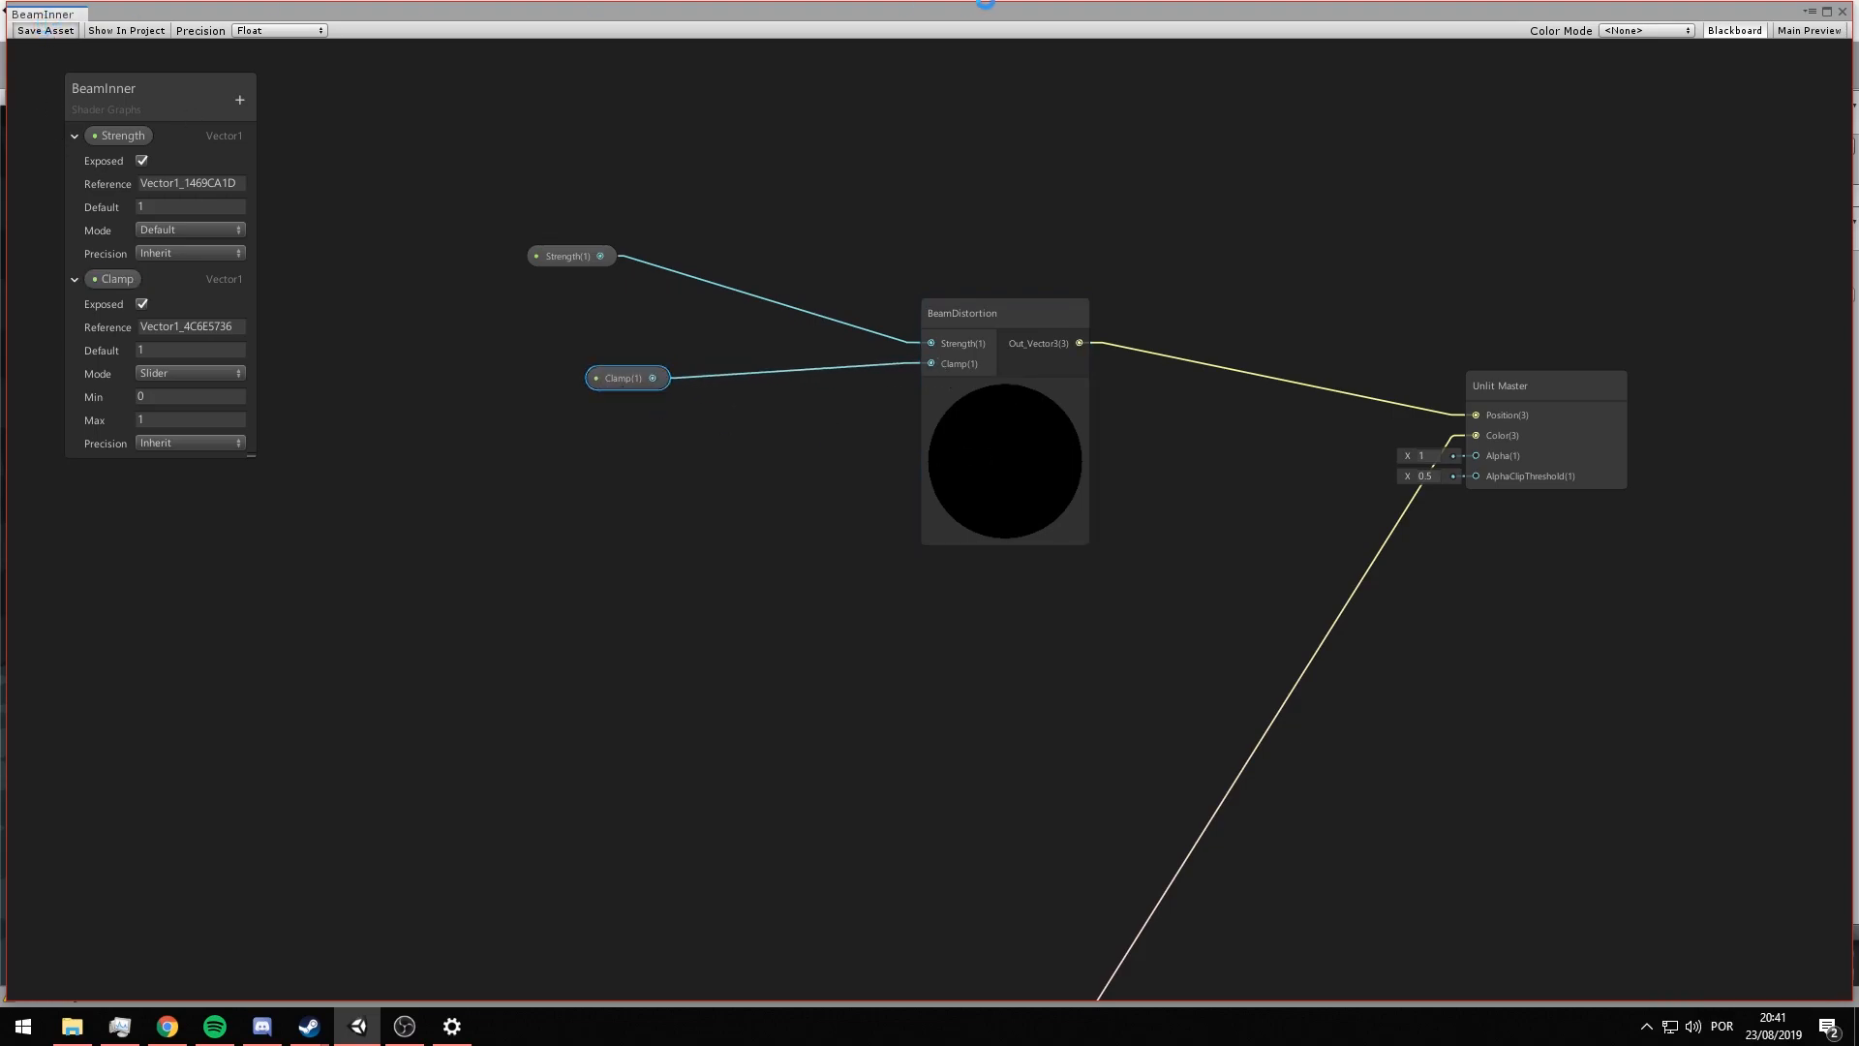
left_click(1840, 10)
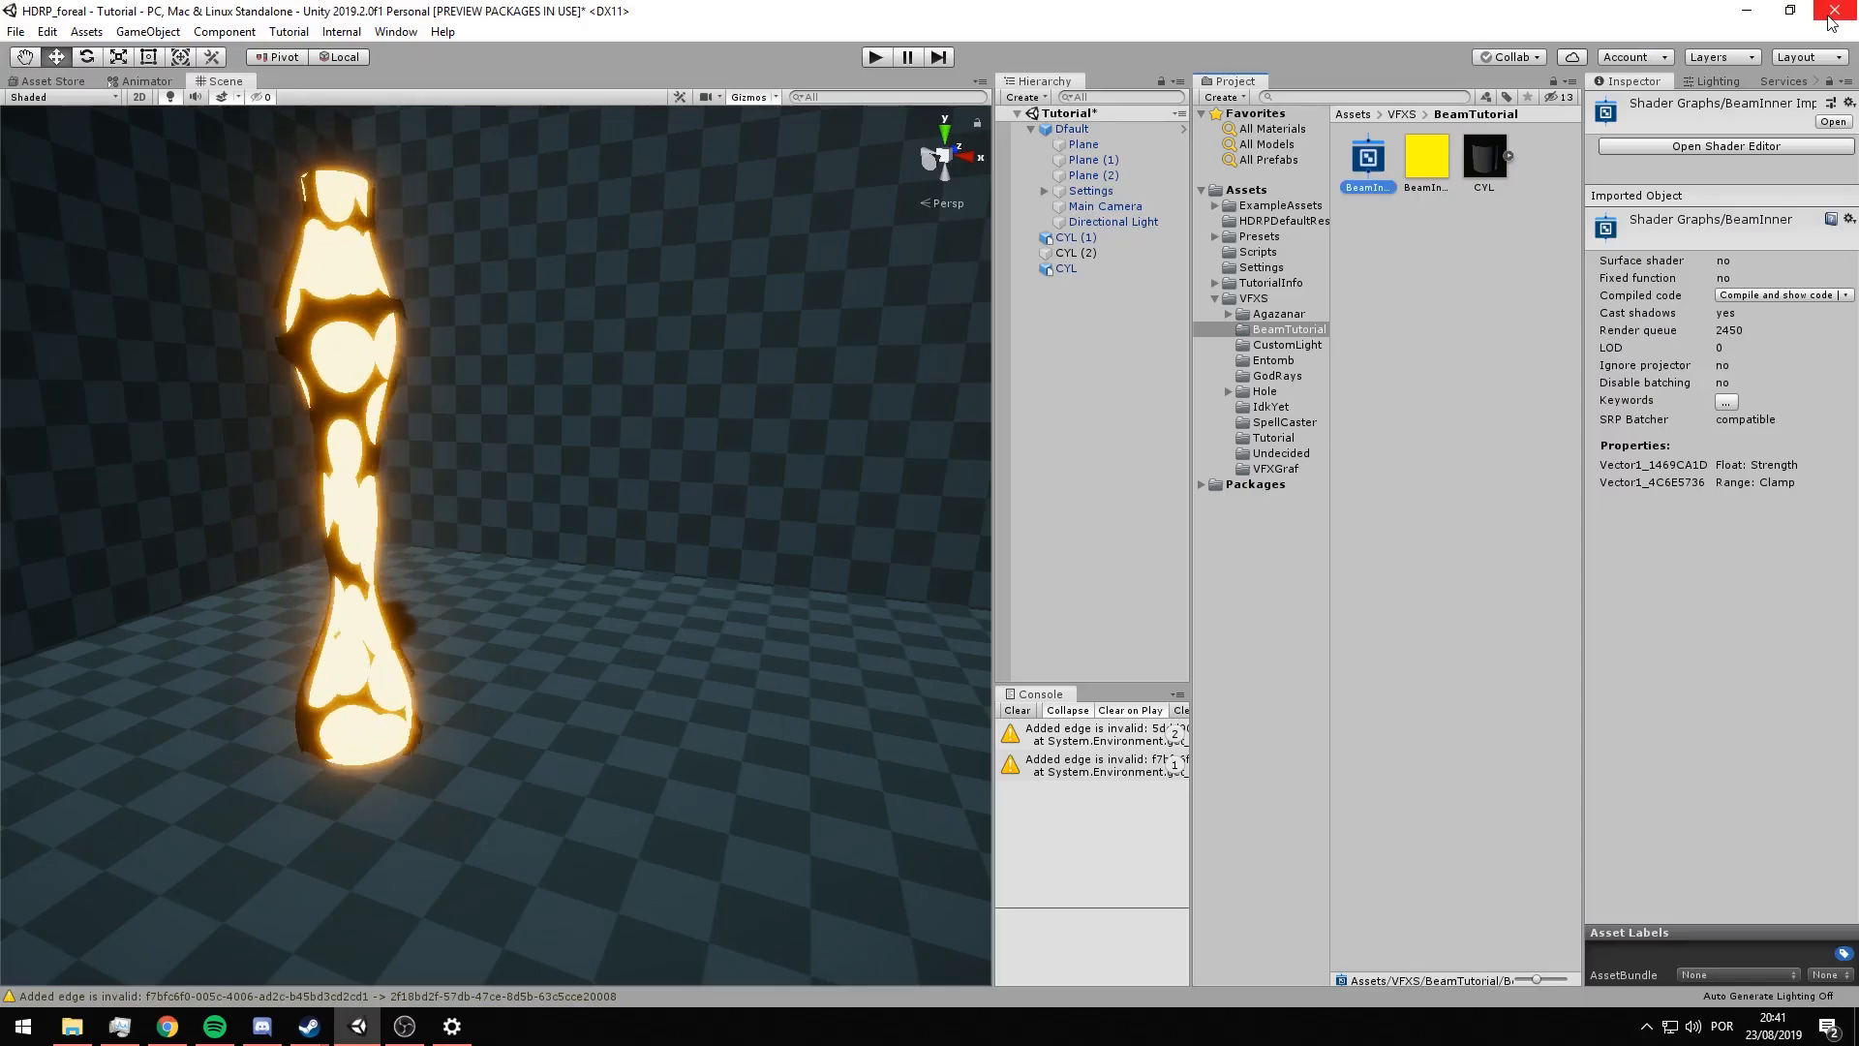
- Examine the first console warning and the BeamInner material's Clamp setting
left_click(1084, 734)
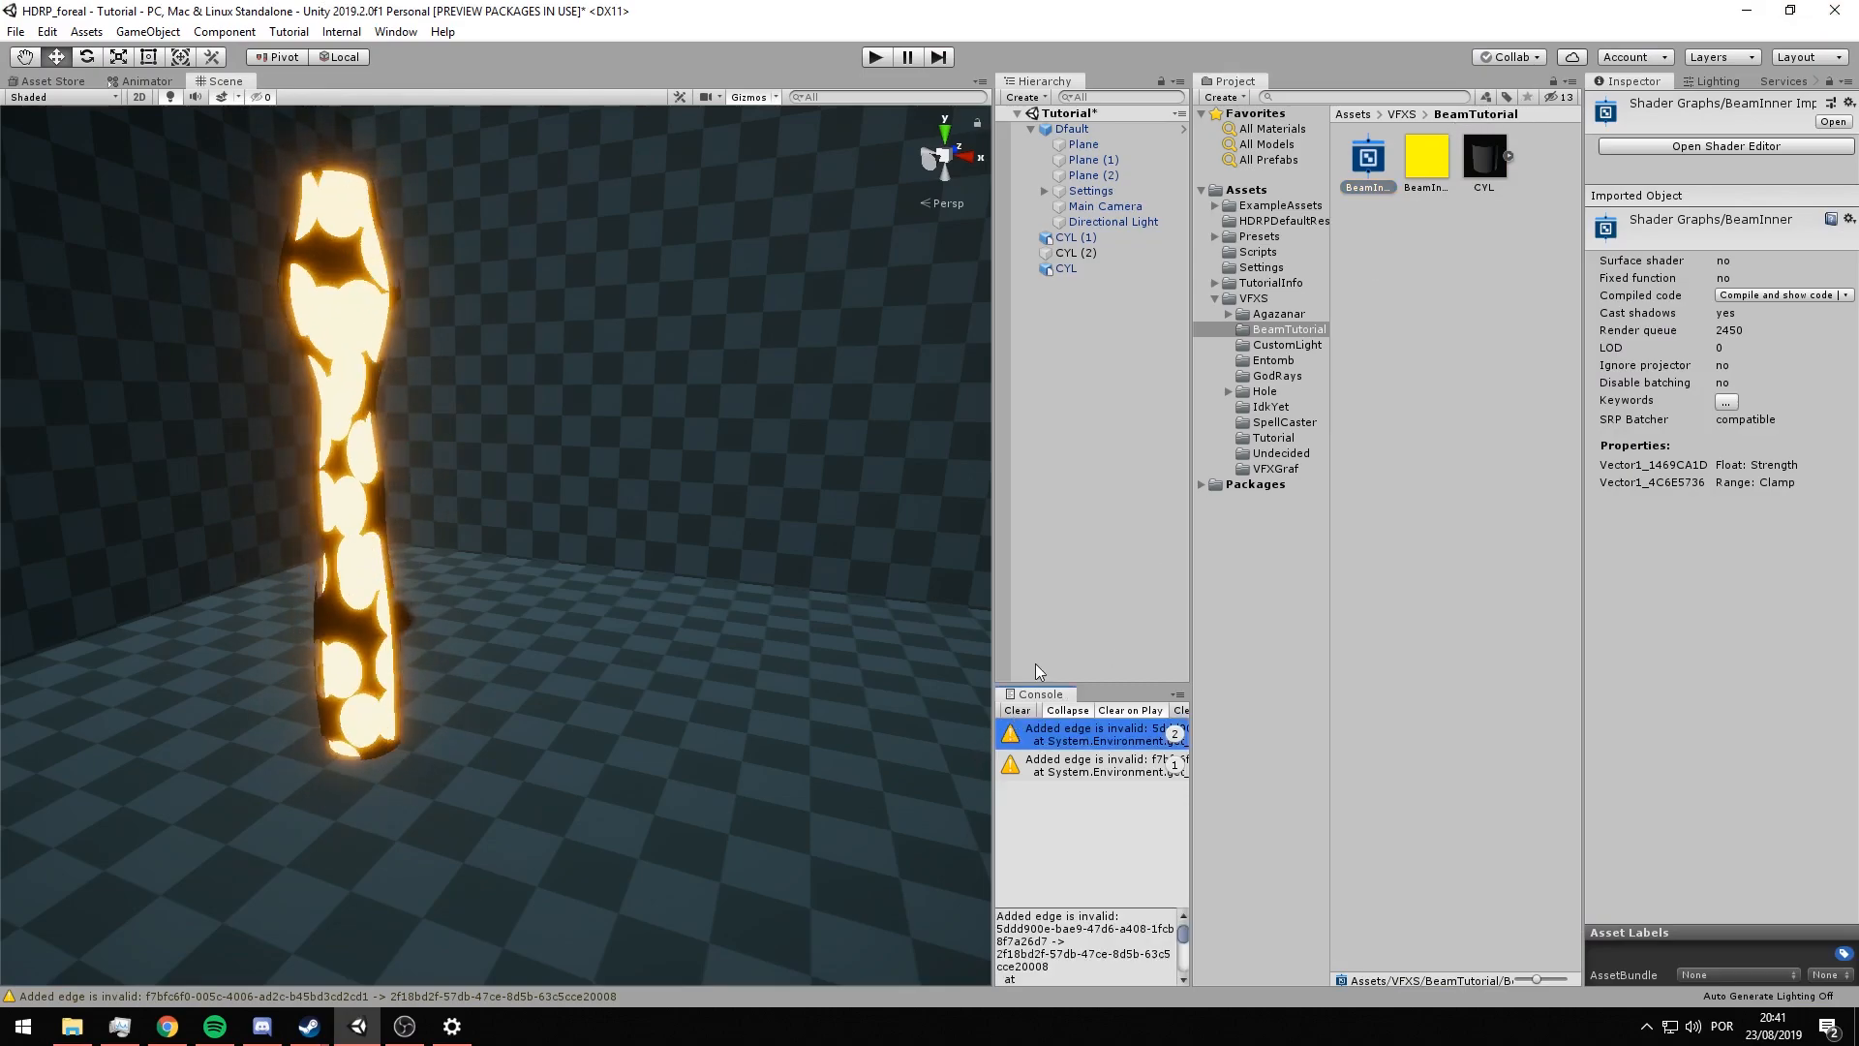
left_click(1427, 157)
left_click(1821, 162)
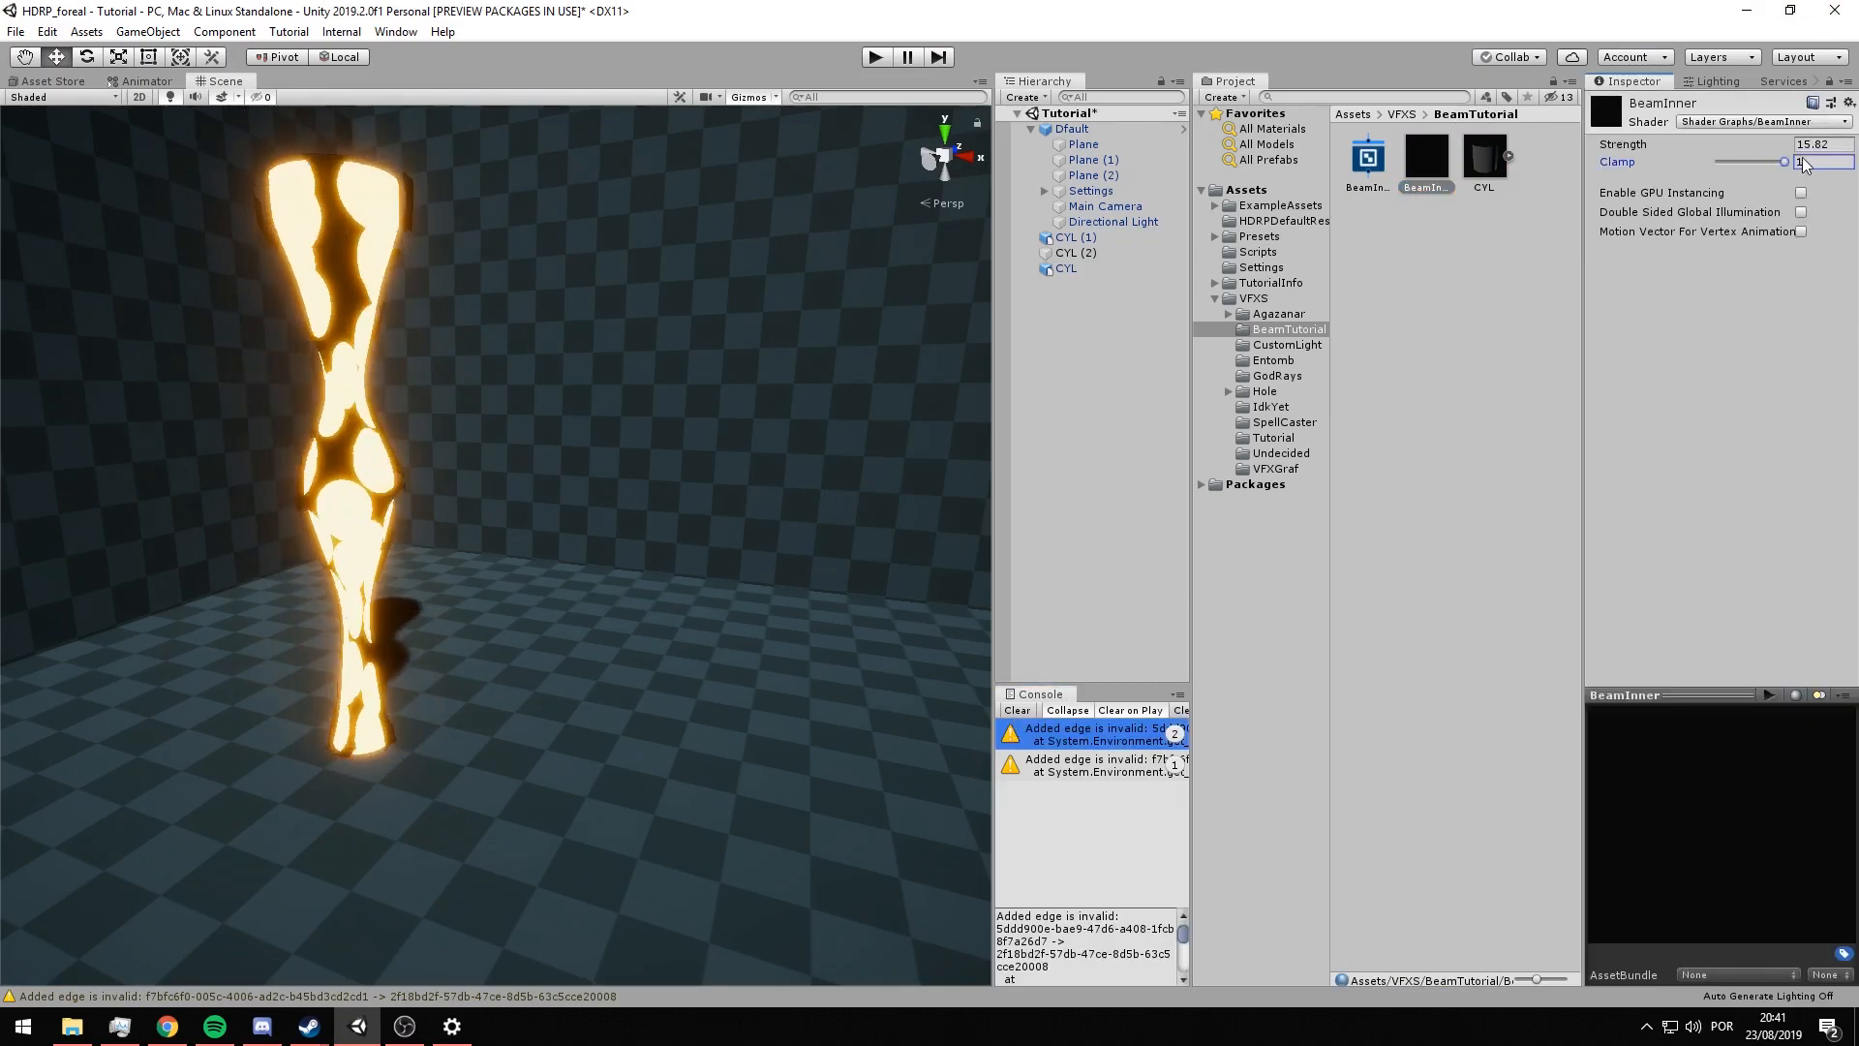
- Open the BeamDistortion sub-graph from the BeamInner graph and place its Clamp and Strength property nodes above the Position node
double_click(1365, 160)
double_click(908, 285)
scroll(859, 411, "down", 1)
scroll(806, 696, "up", 2)
middle_click_drag(807, 696, 1231, 785)
left_click_drag(415, 563, 438, 318)
left_click_drag(402, 564, 442, 391)
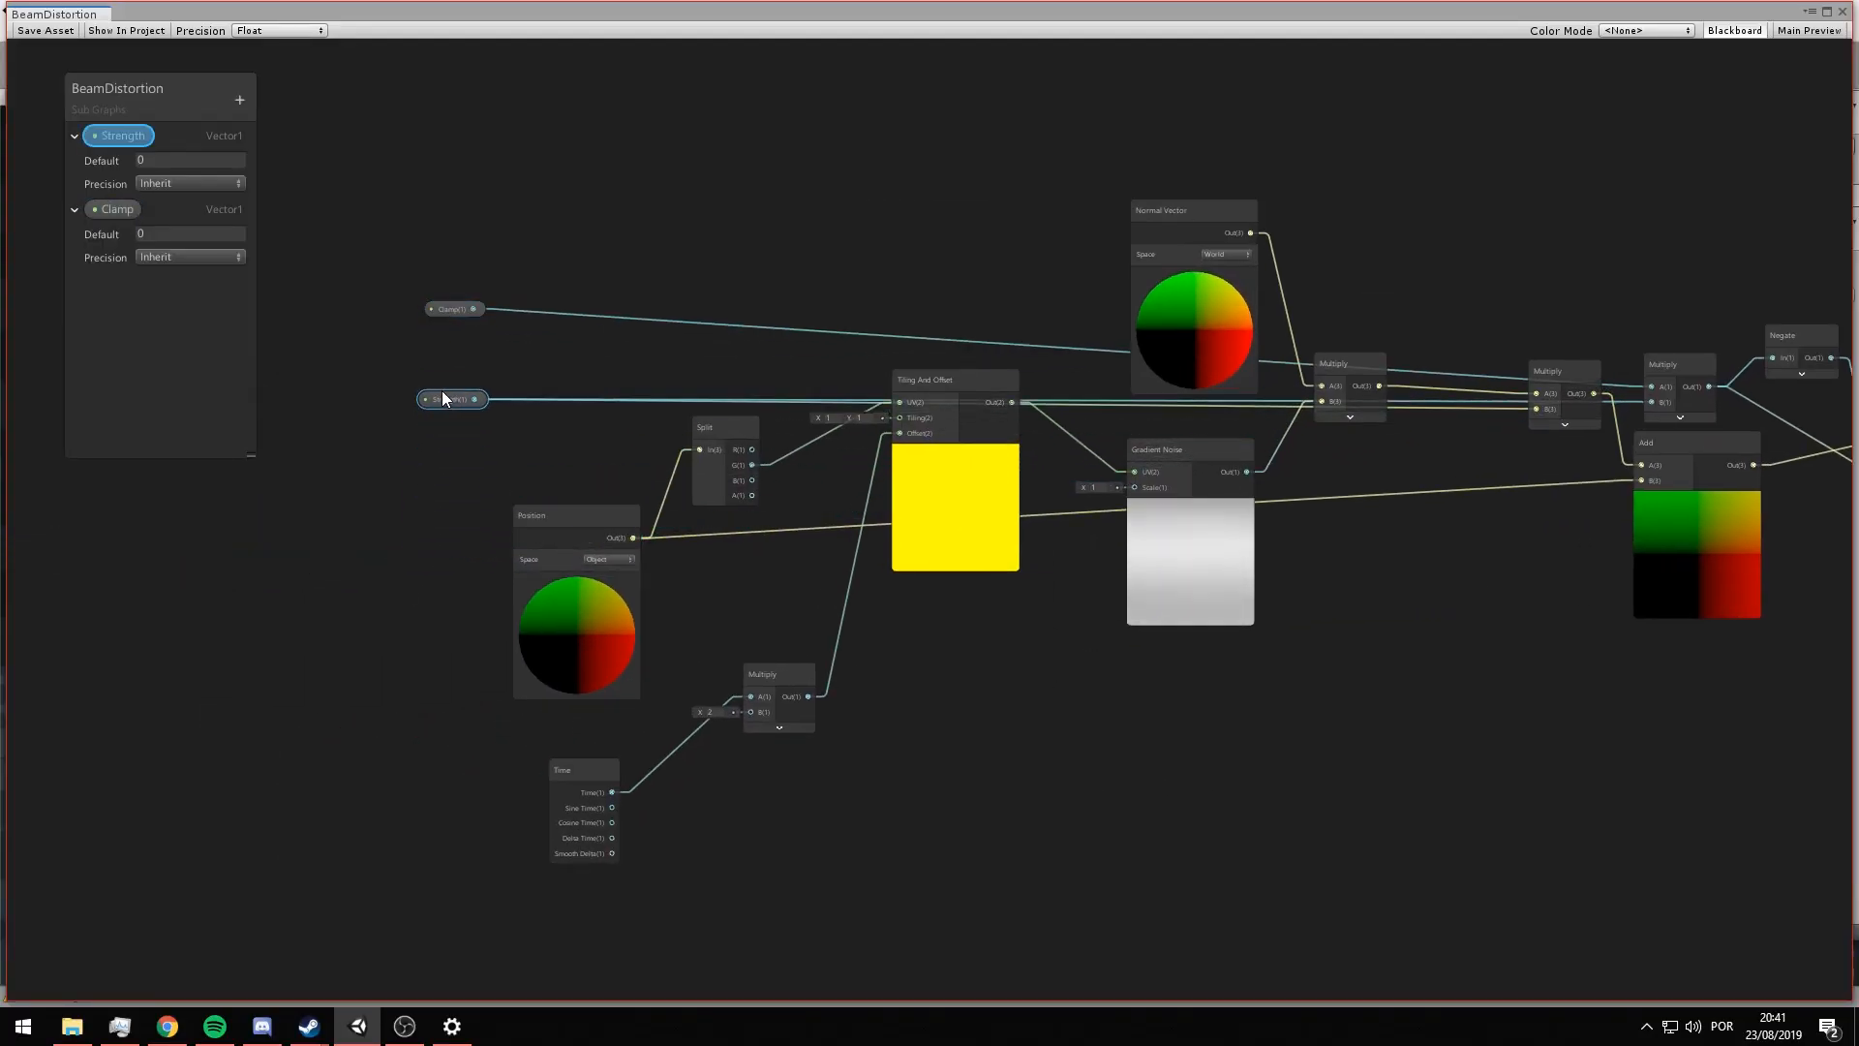
- Connect the R and B outputs of the Split after the Clamp node to the Vector 3 node's X and Z inputs
middle_click_drag(1148, 526, 666, 517)
middle_click_drag(797, 577, 773, 577)
middle_click_drag(1286, 459, 833, 428)
scroll(1099, 543, "up", 3)
middle_click_drag(1268, 519, 1123, 526)
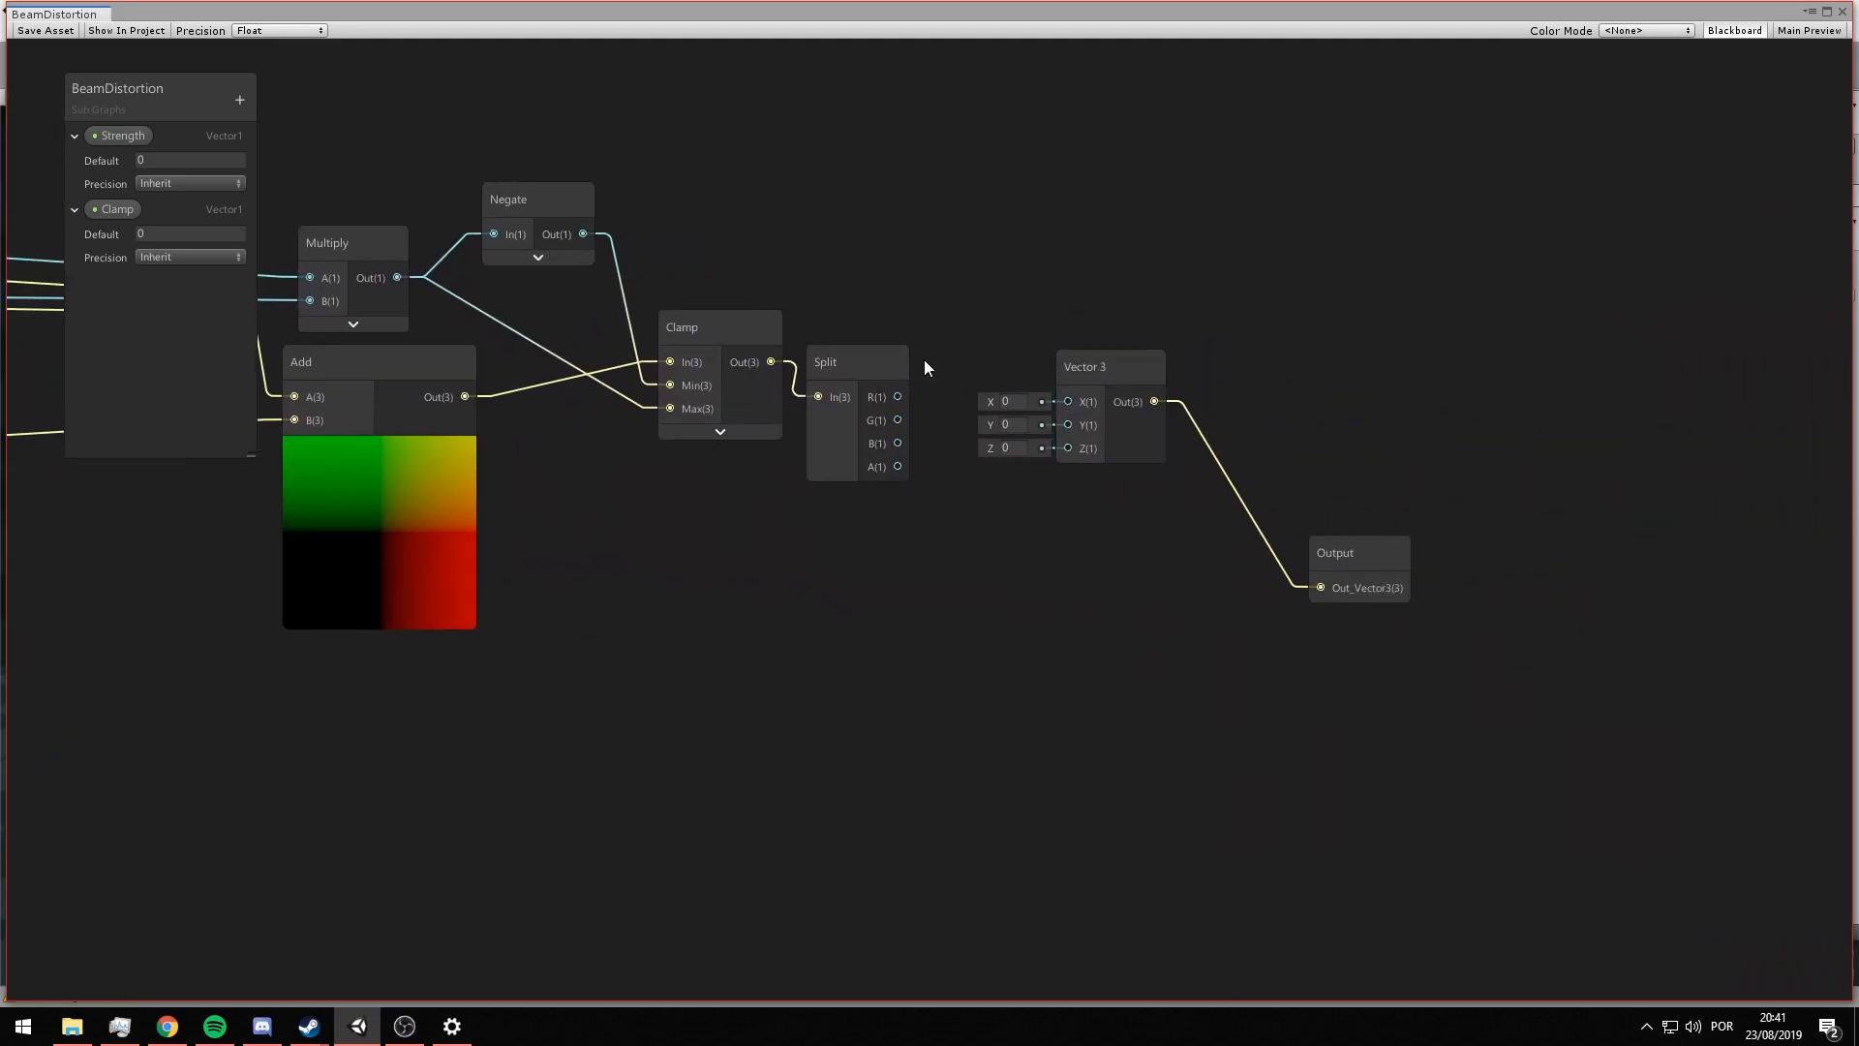
left_click(876, 418)
left_click_drag(1069, 412, 1069, 402)
left_click_drag(1083, 456, 1073, 451)
- Connect the G output of the Position node's Split to the Vector 3 node's Y input, and save and close the sub-graph
middle_click_drag(782, 511, 1228, 542)
scroll(1228, 542, "down", 5)
middle_click_drag(887, 541, 1039, 477)
scroll(417, 452, "up", 2)
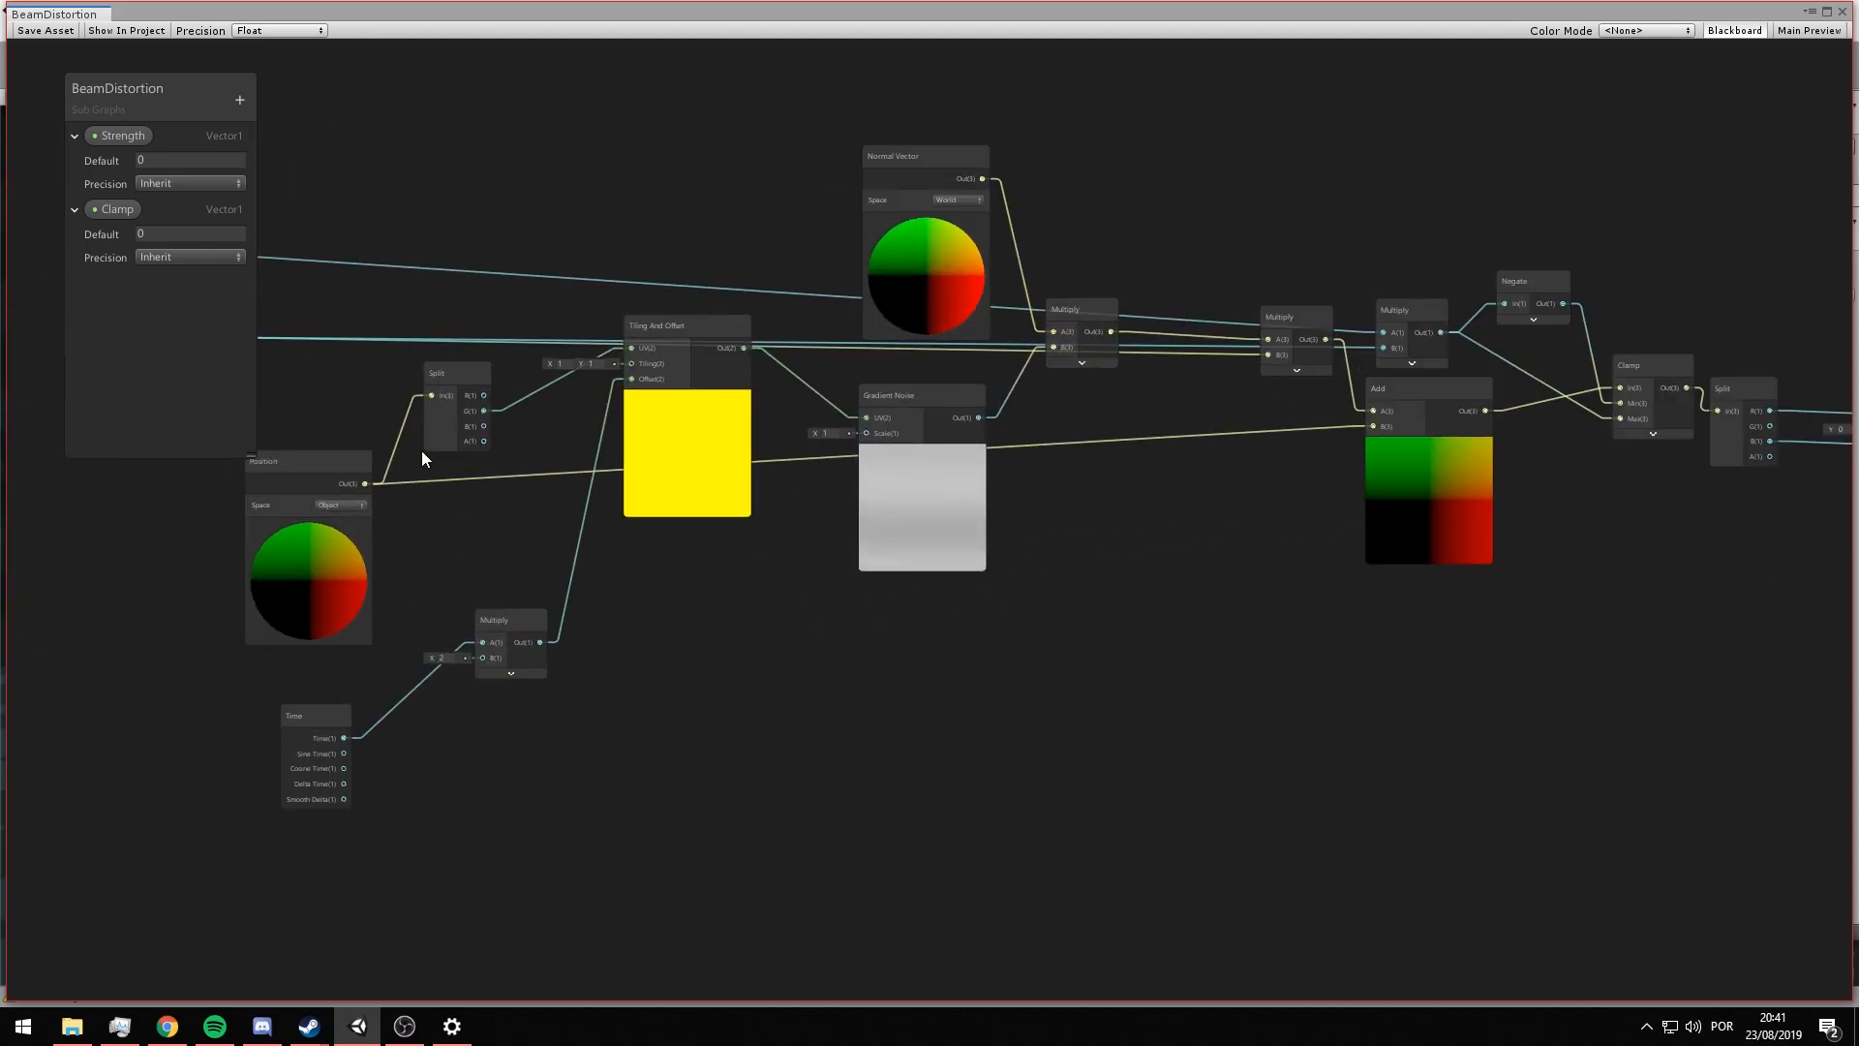
left_click_drag(481, 411, 1766, 441)
middle_click_drag(1766, 442, 980, 409)
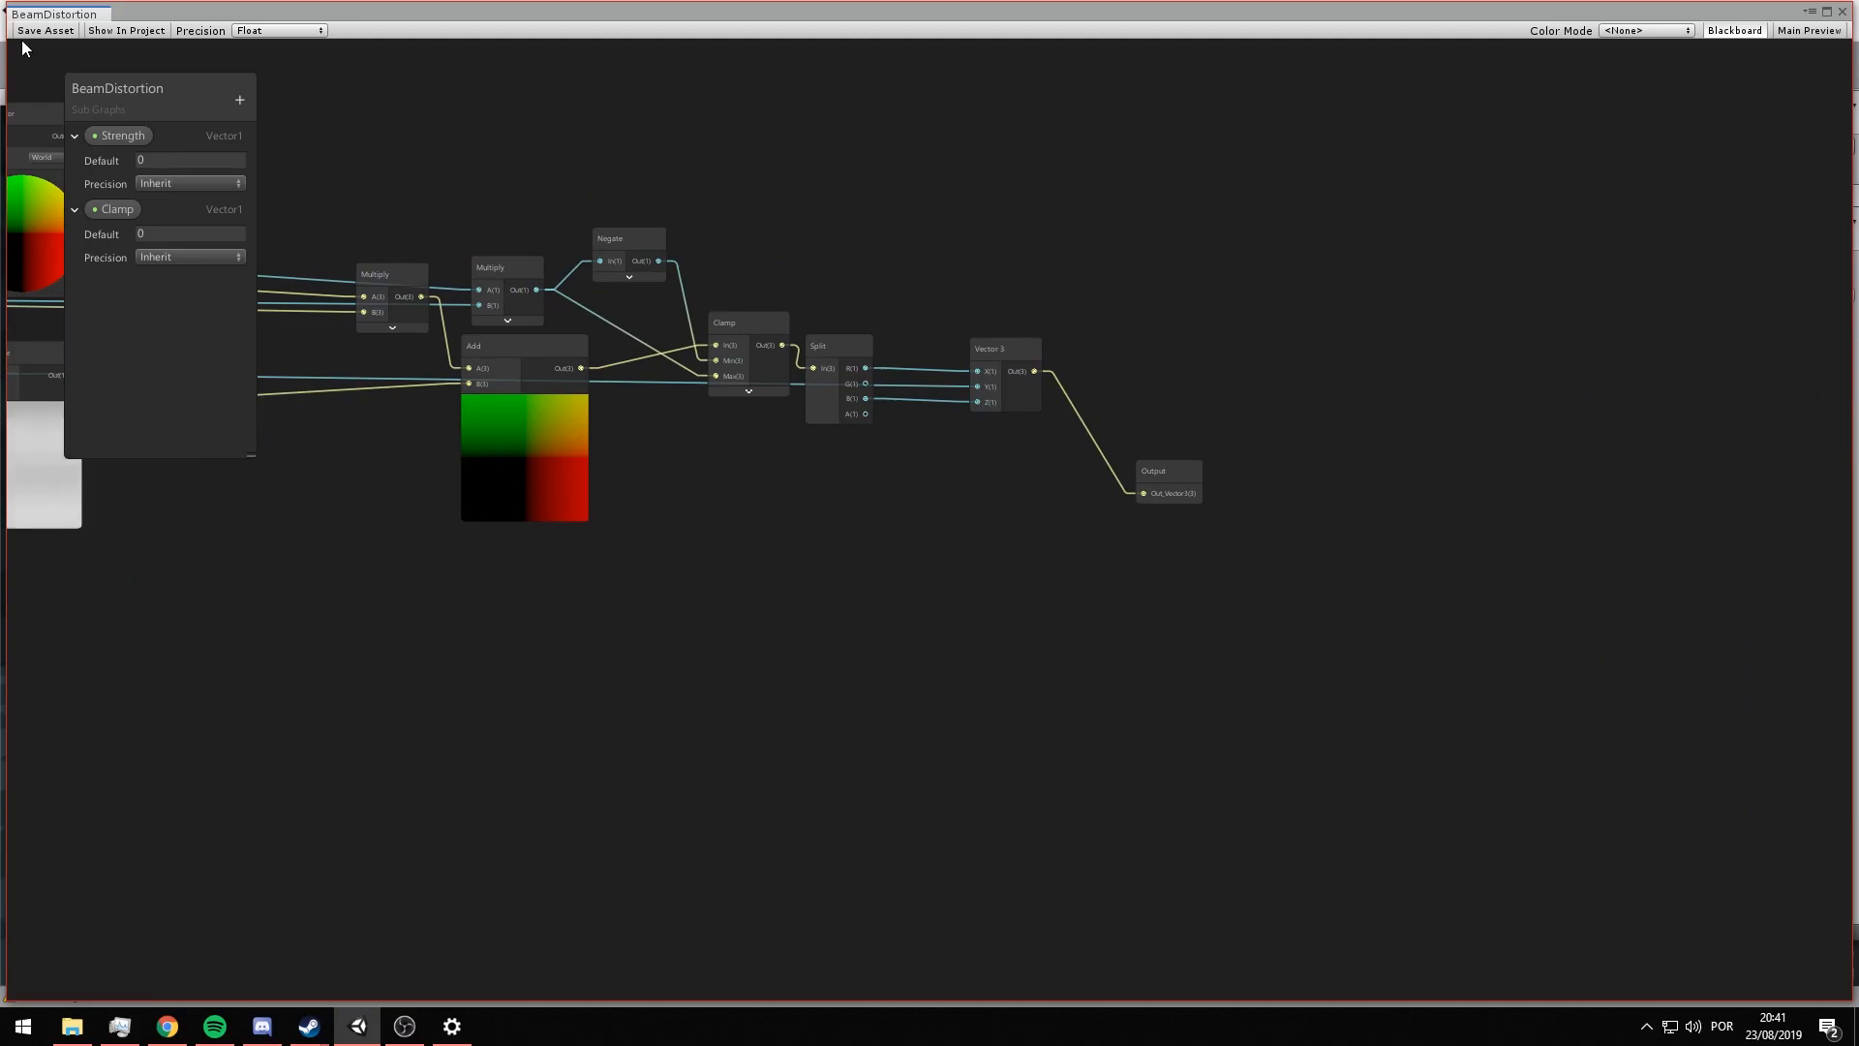
left_click(1843, 13)
left_click(1844, 14)
left_click_drag(620, 339, 542, 388, "alt")
- Create an unlit shader graph named ShadowBeam in the BeamTutorial folder
right_click(1425, 232)
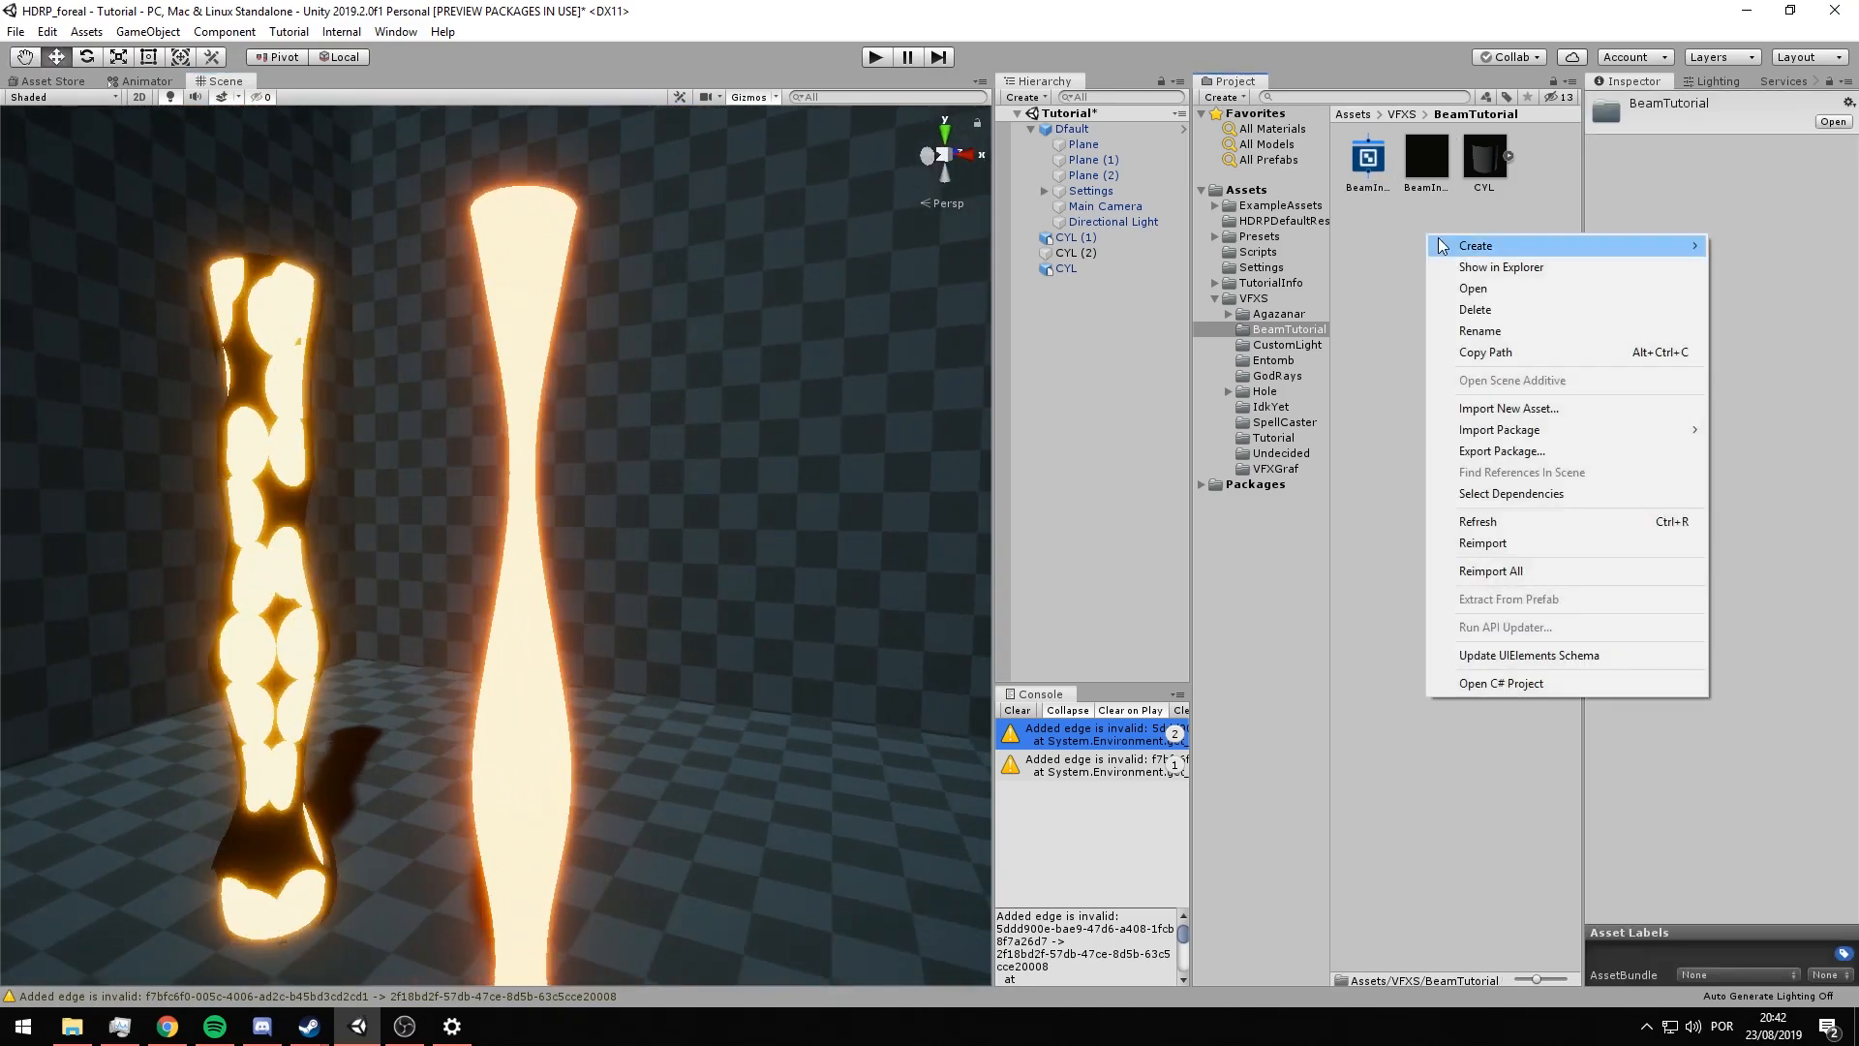
mouse_move(1476, 246)
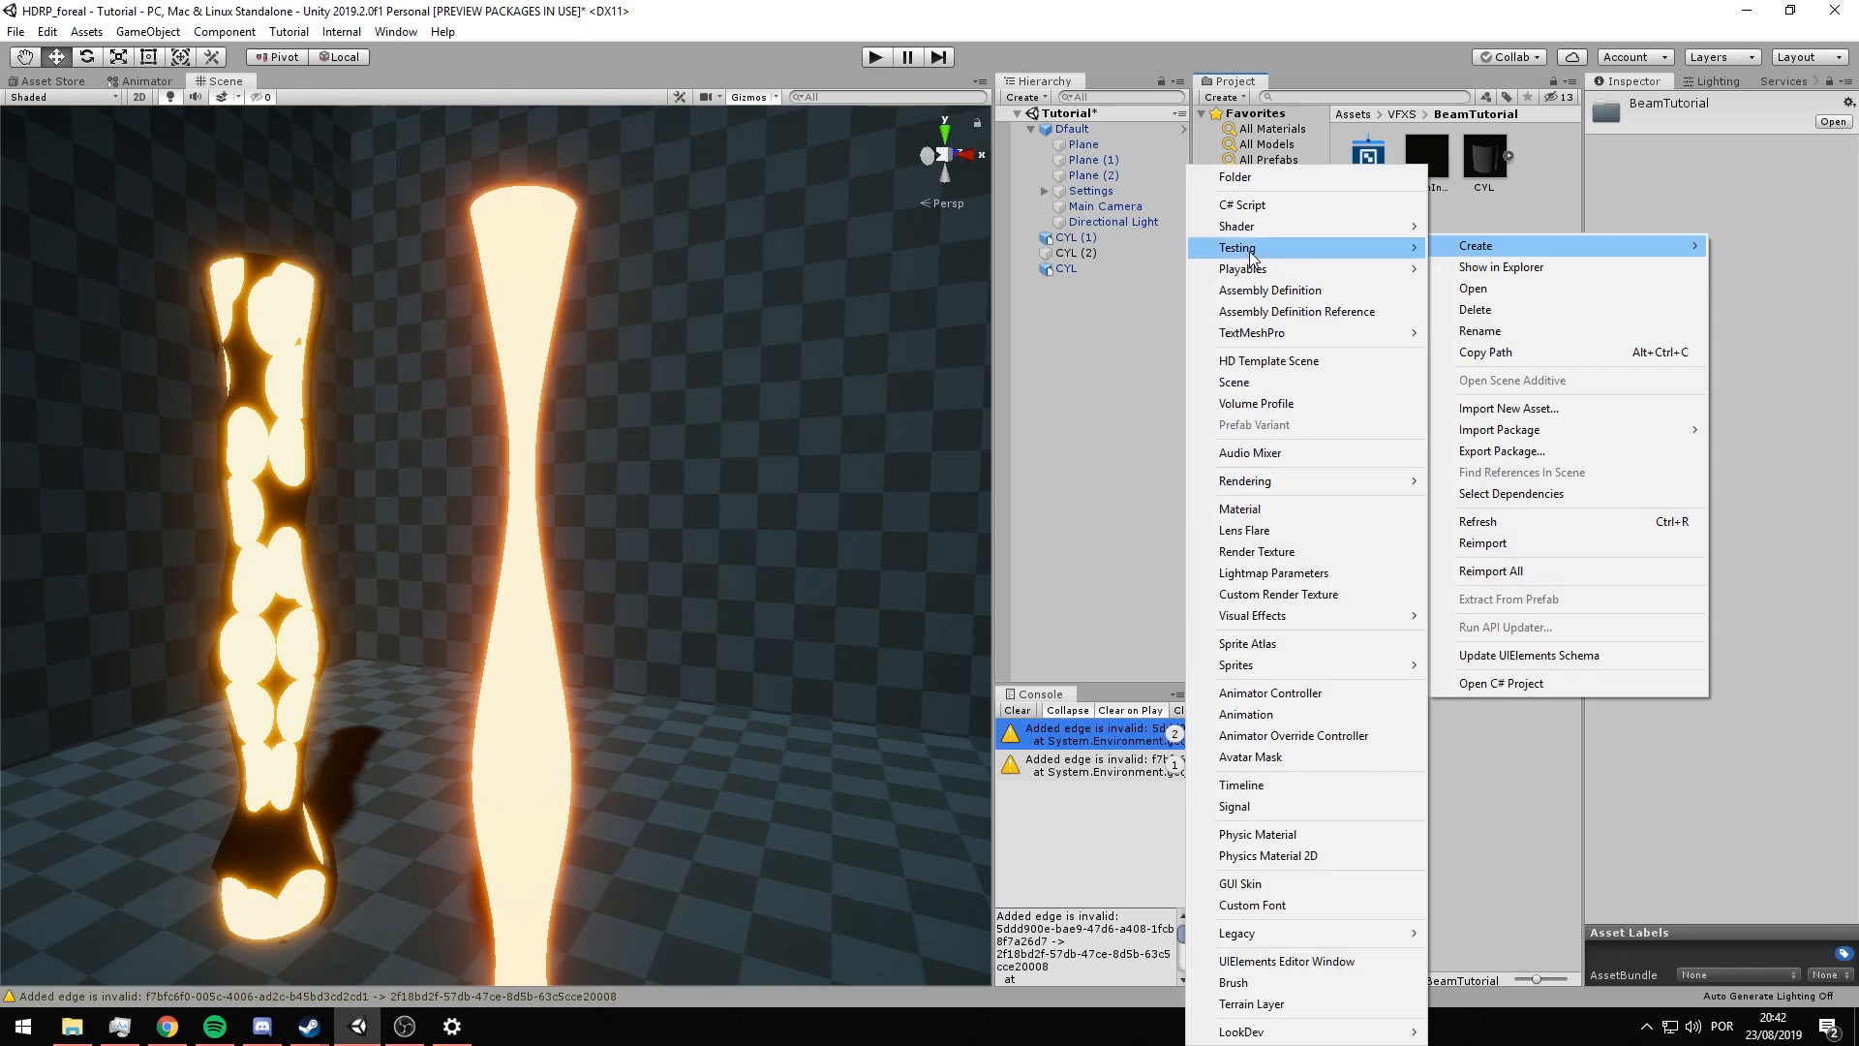
mouse_move(1356, 228)
left_click(1460, 318)
type("S")
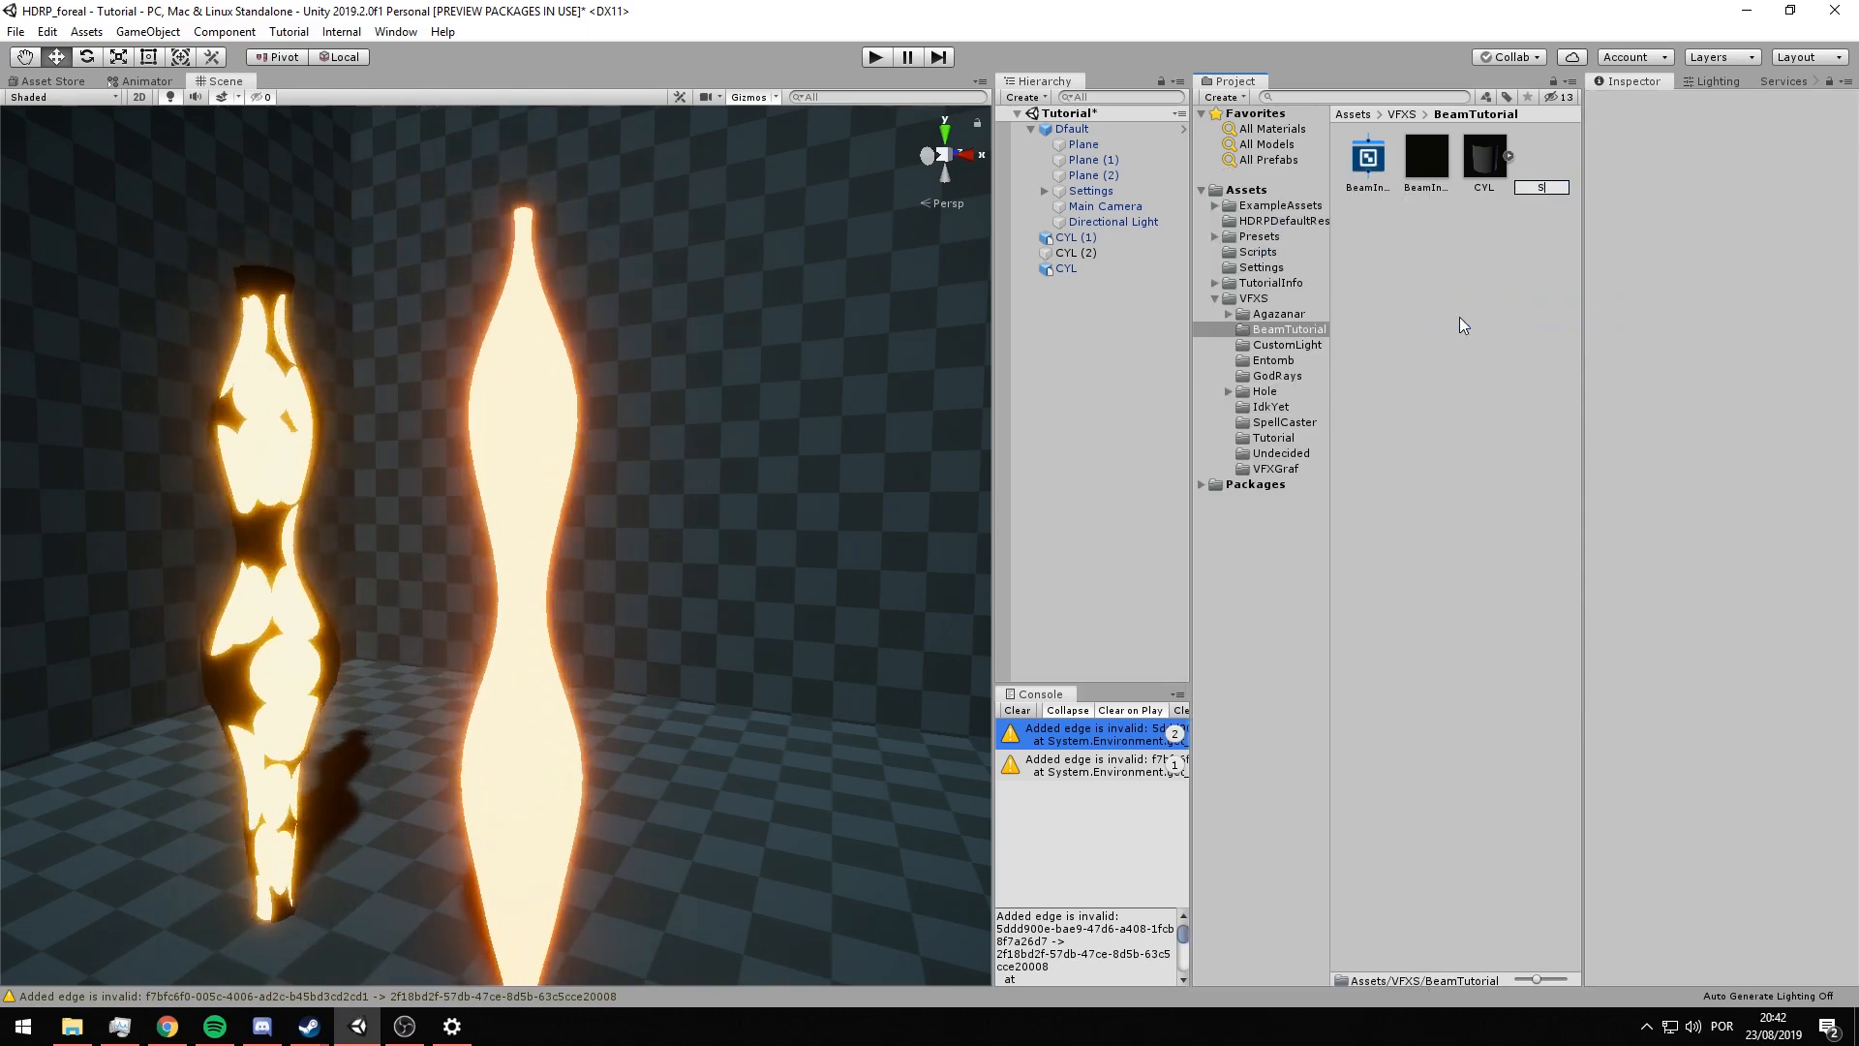
type("hadowBeam")
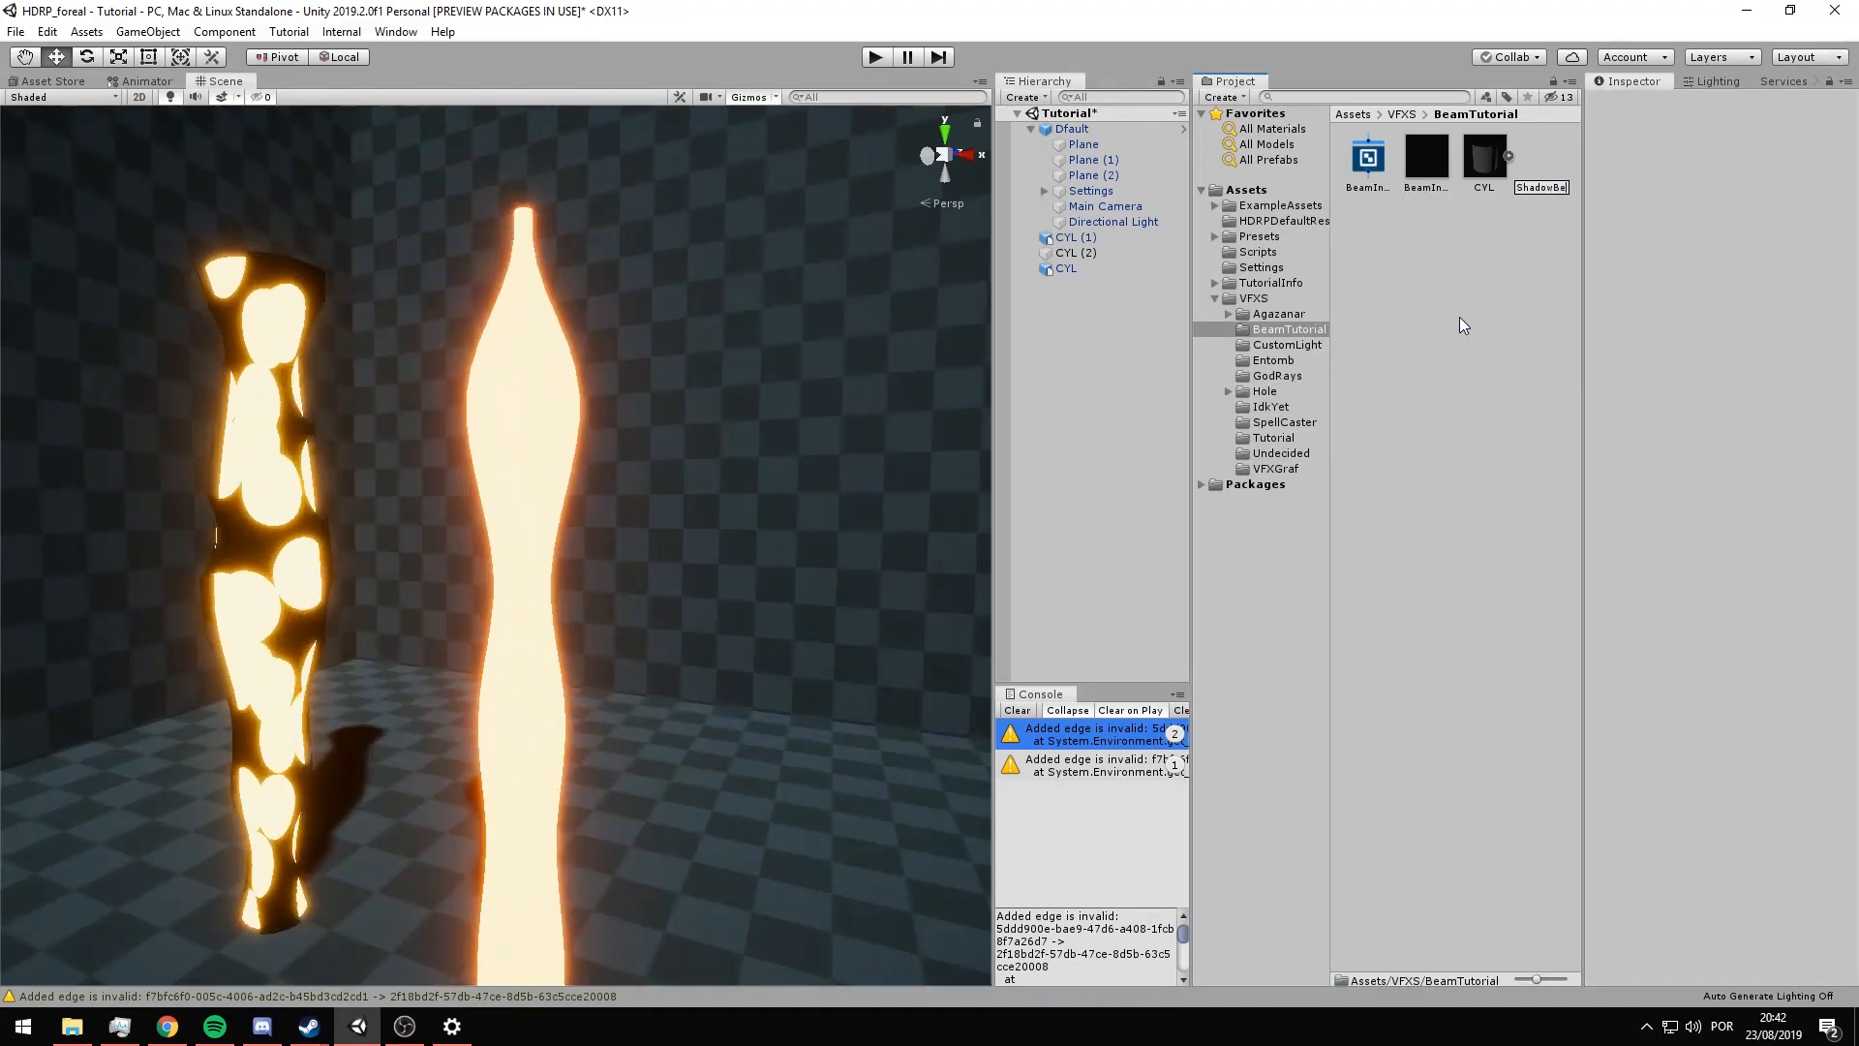
key("Return")
- Create a material from the ShadowBeam shader graph in the same folder
right_click(1530, 199)
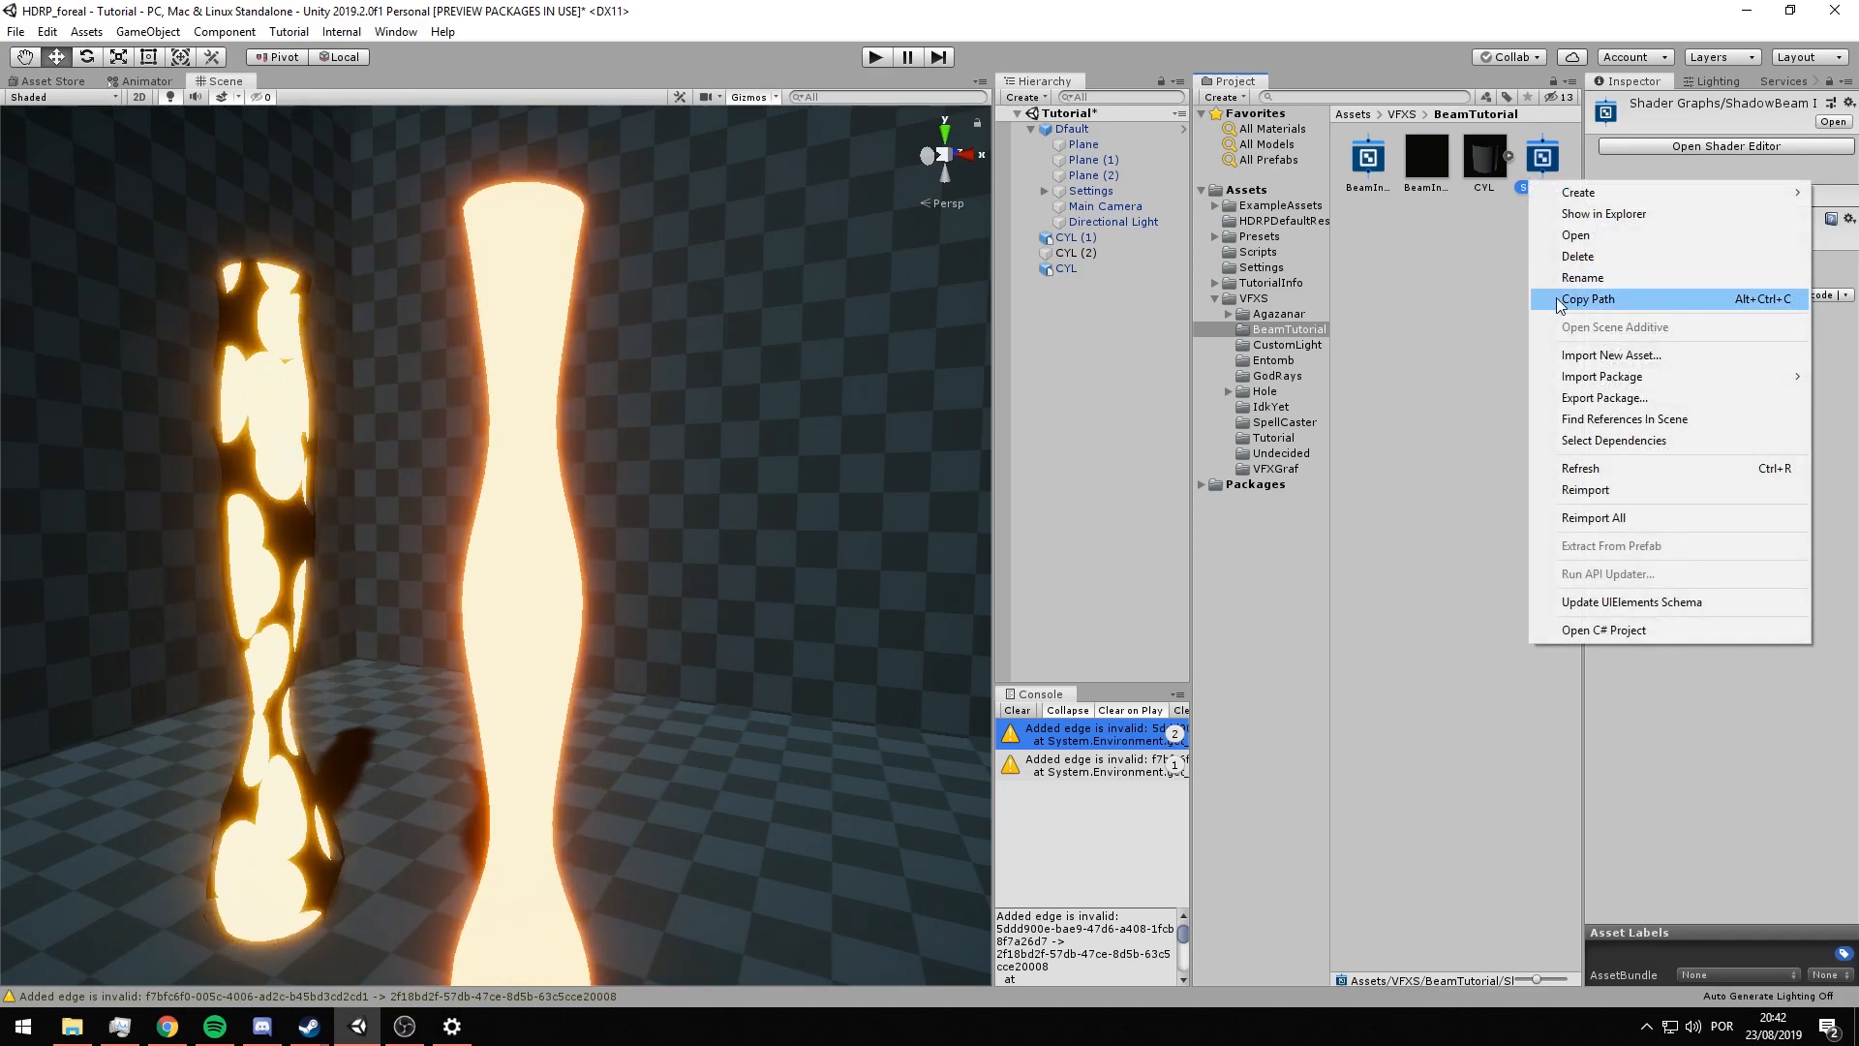
mouse_move(1588, 193)
left_click(1381, 510)
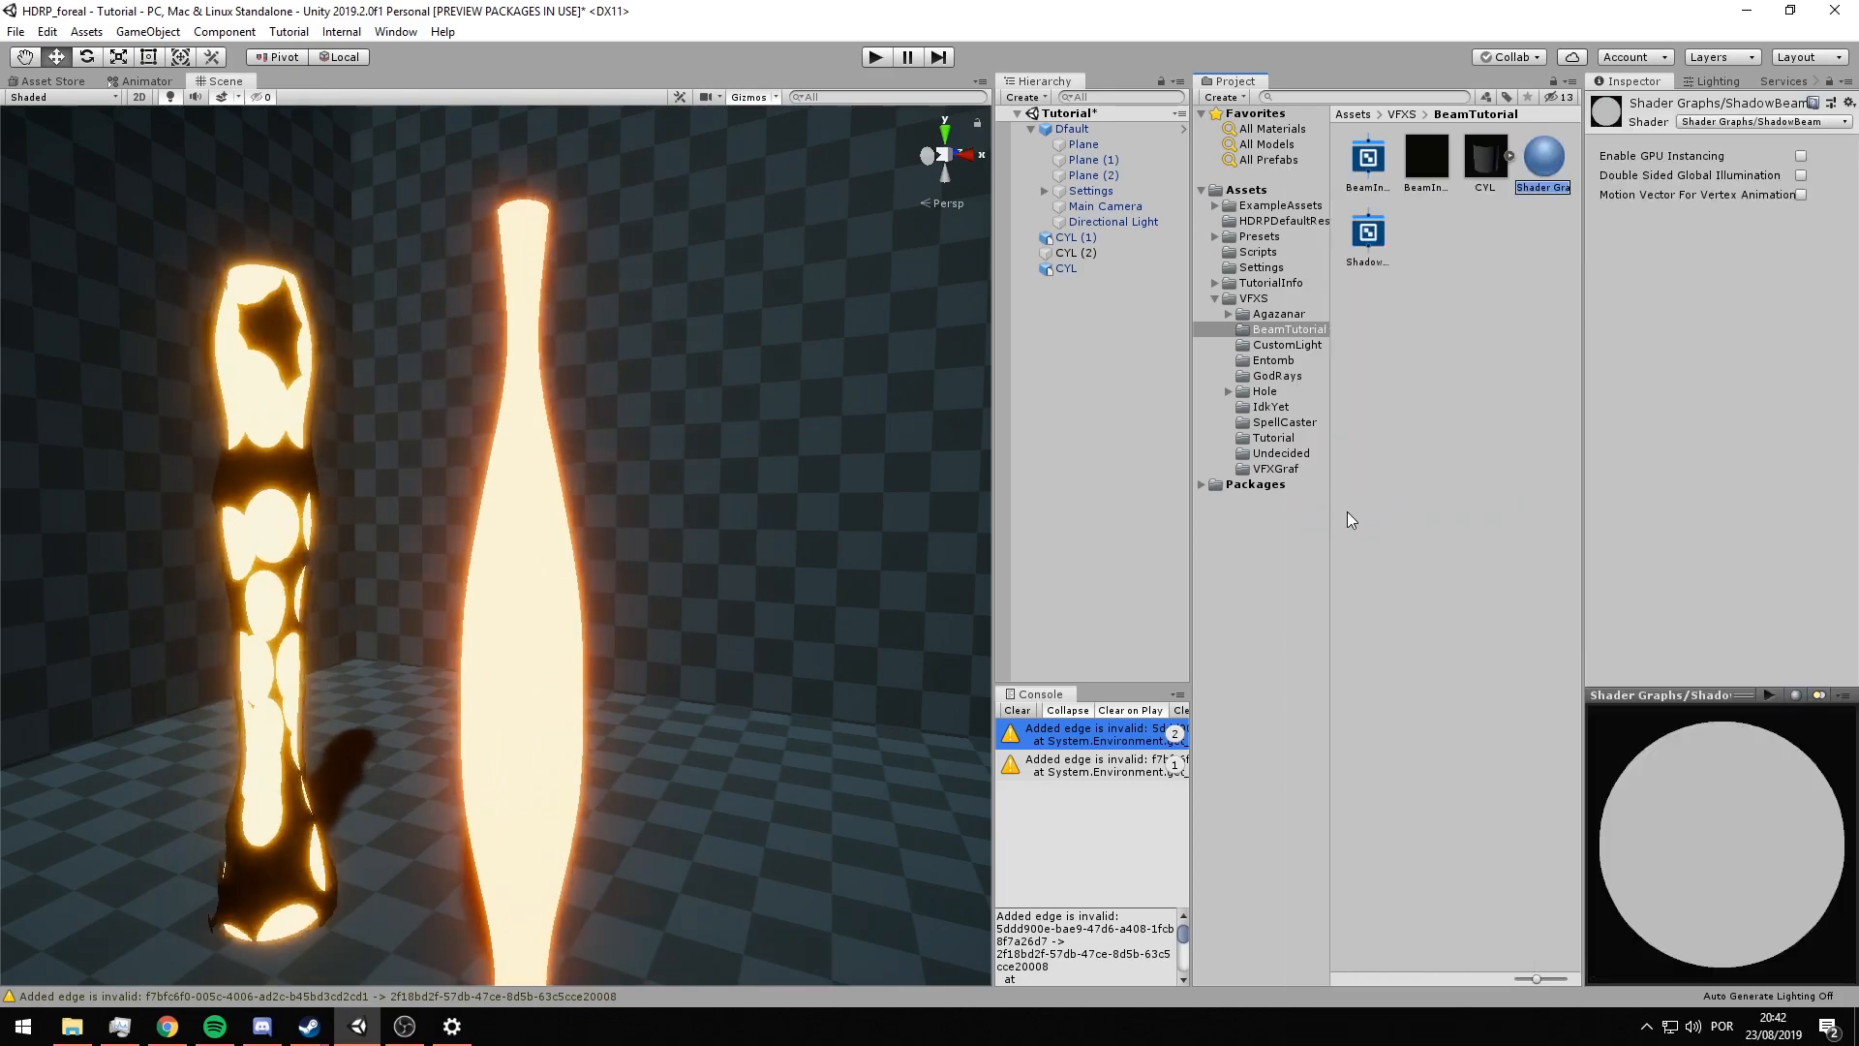
- Duplicate the CYL beam cylinder and assign the ShadowBeam material to the copy
left_click(1084, 269)
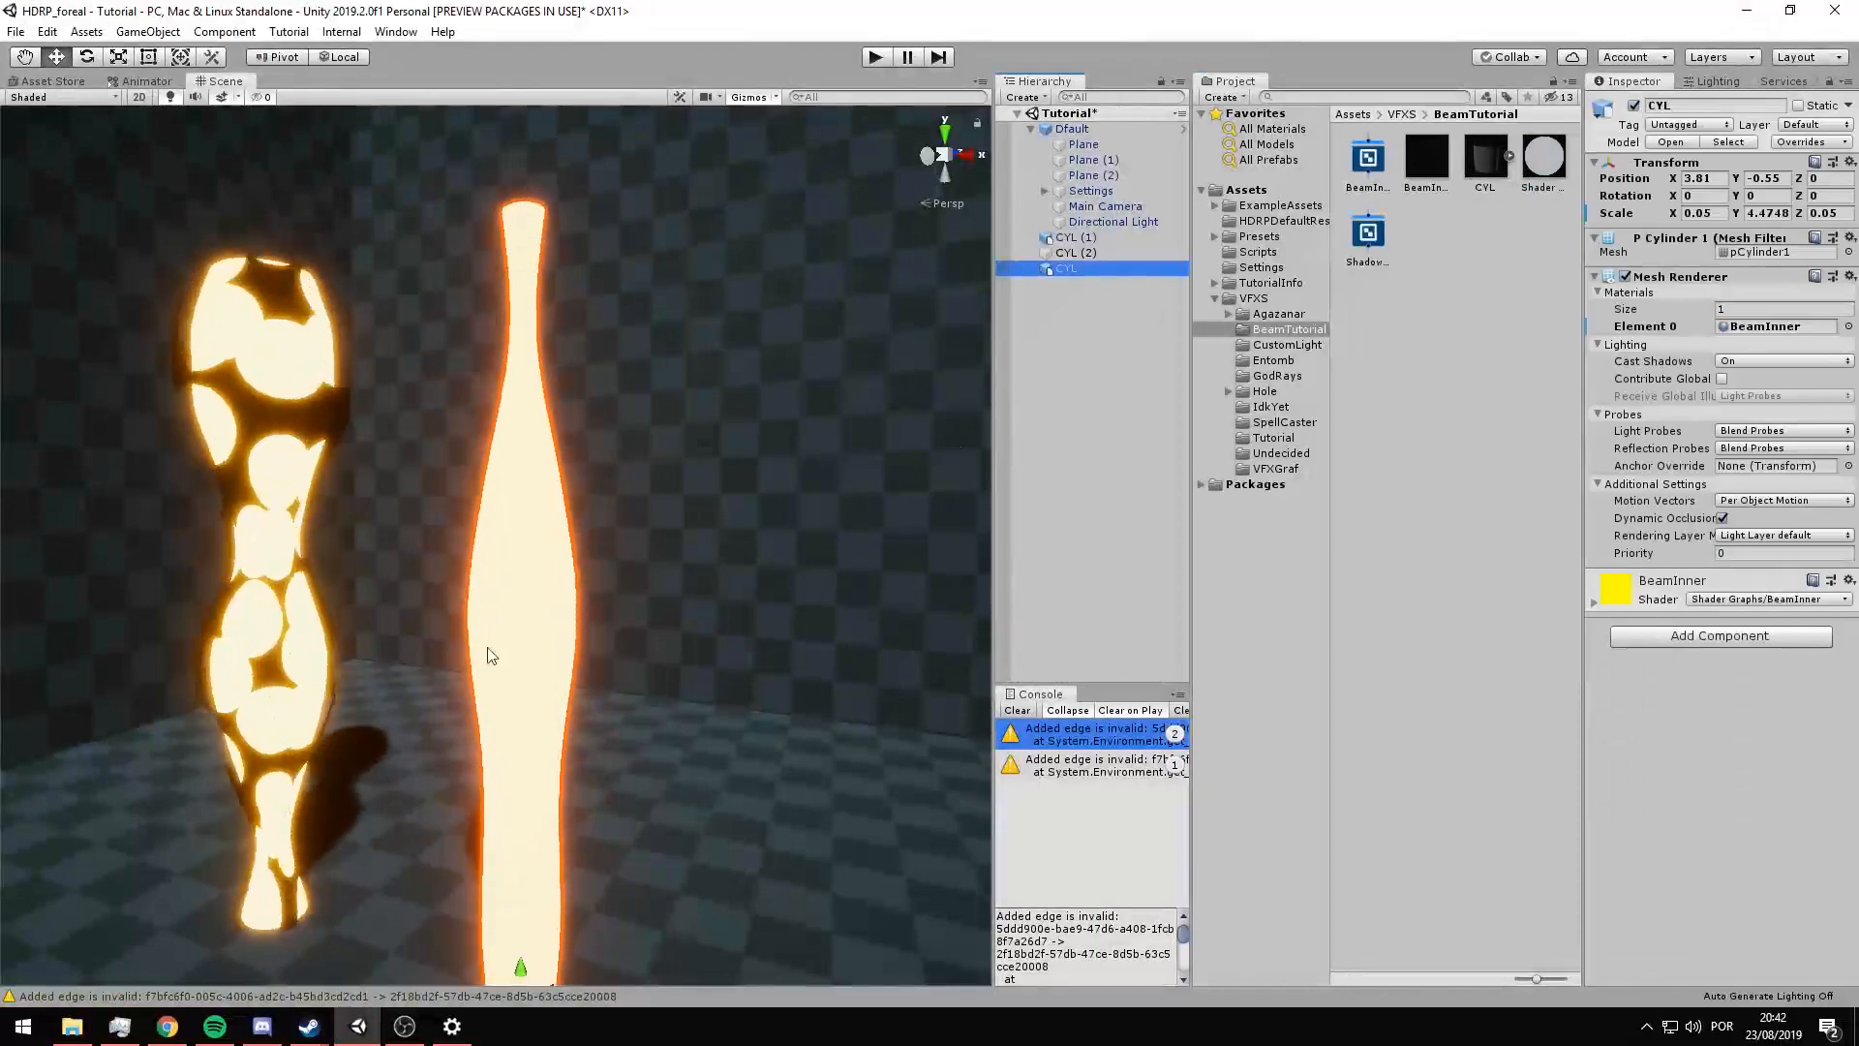
key("ctrl+d")
left_click_drag(1544, 167, 1130, 286)
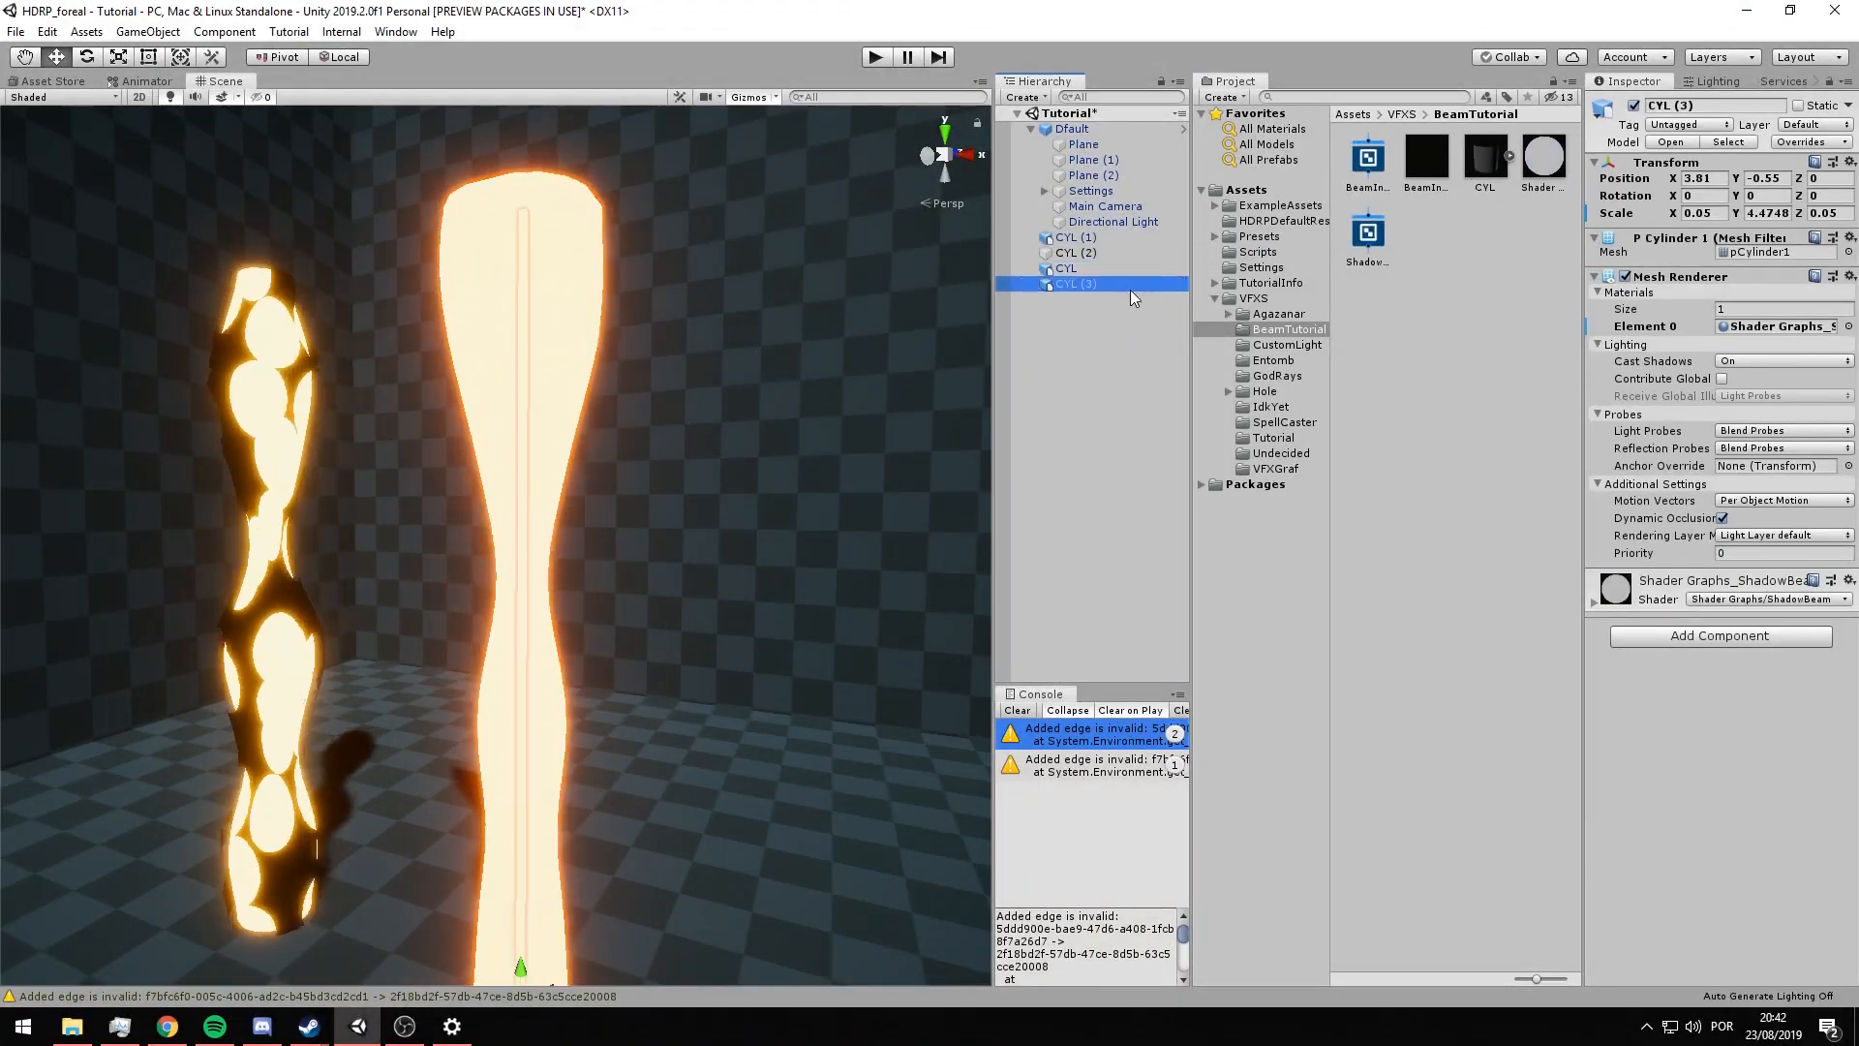
- Set the duplicated cylinder's X and Z scale to 0.052
left_click(1690, 213)
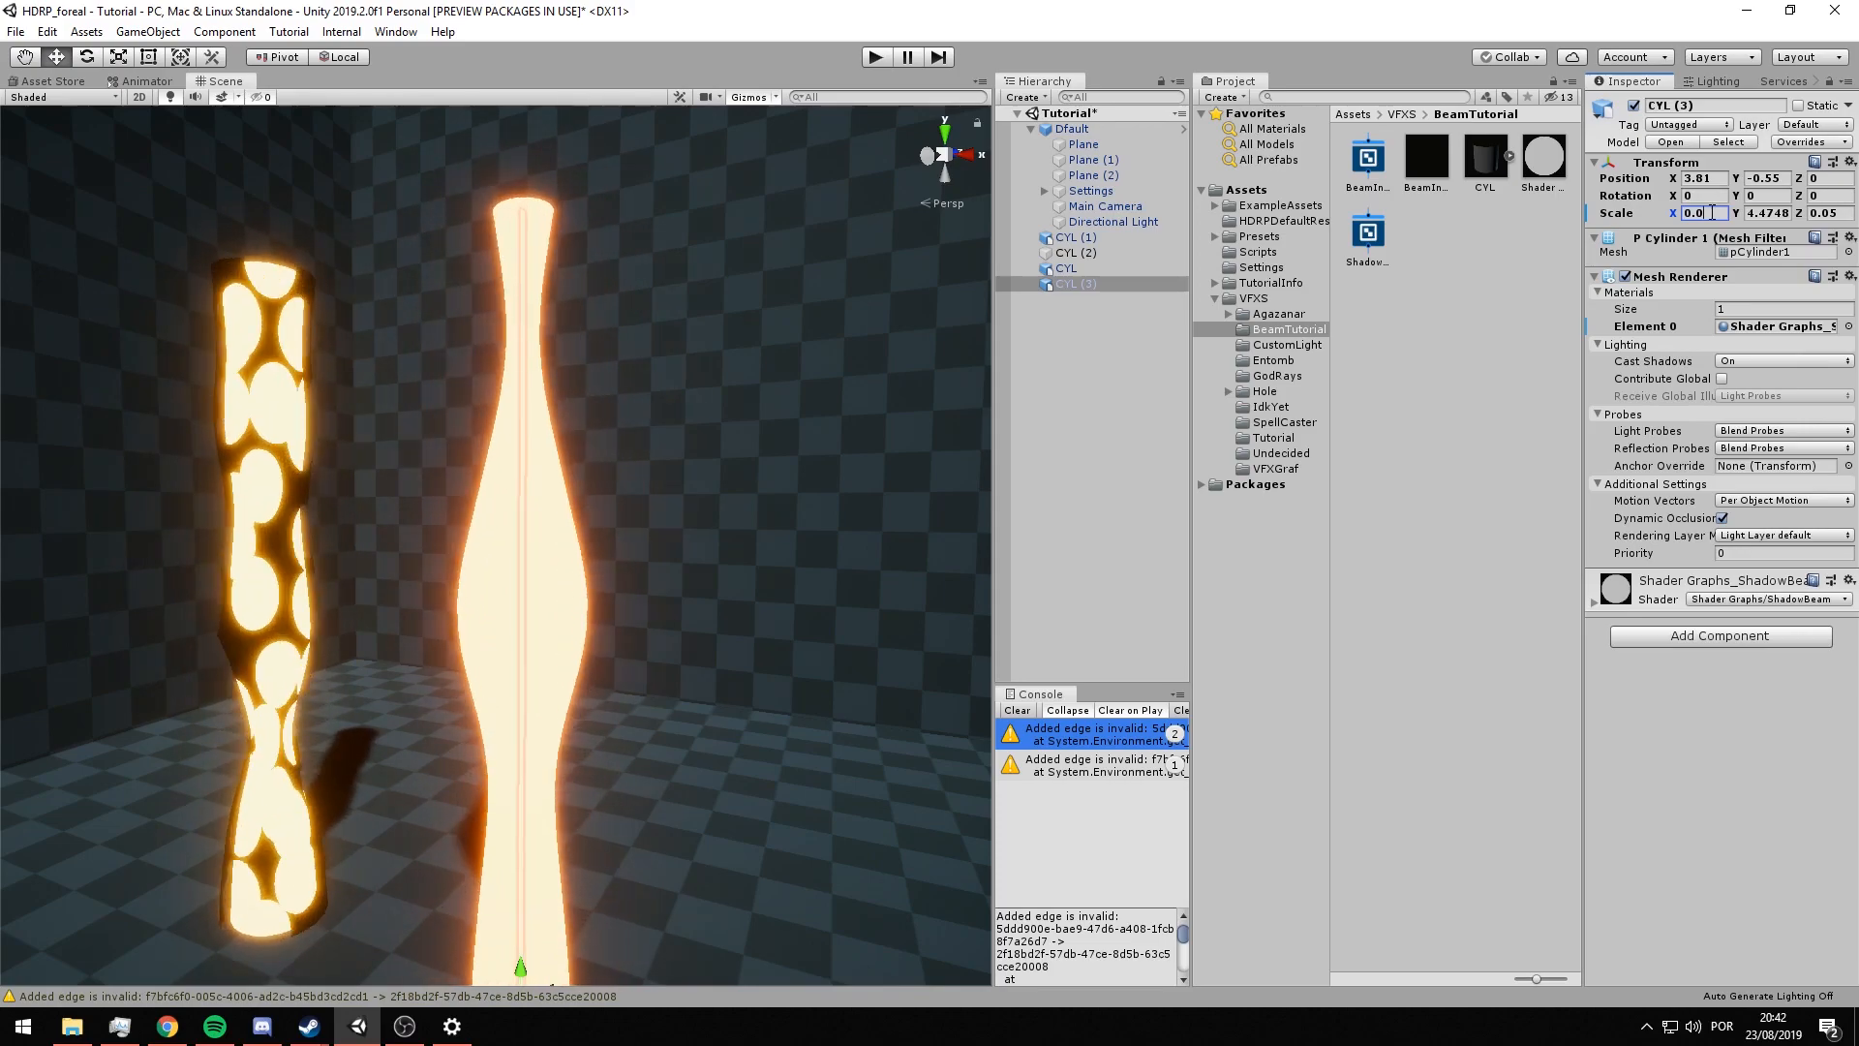
key("BackSpace")
type("52")
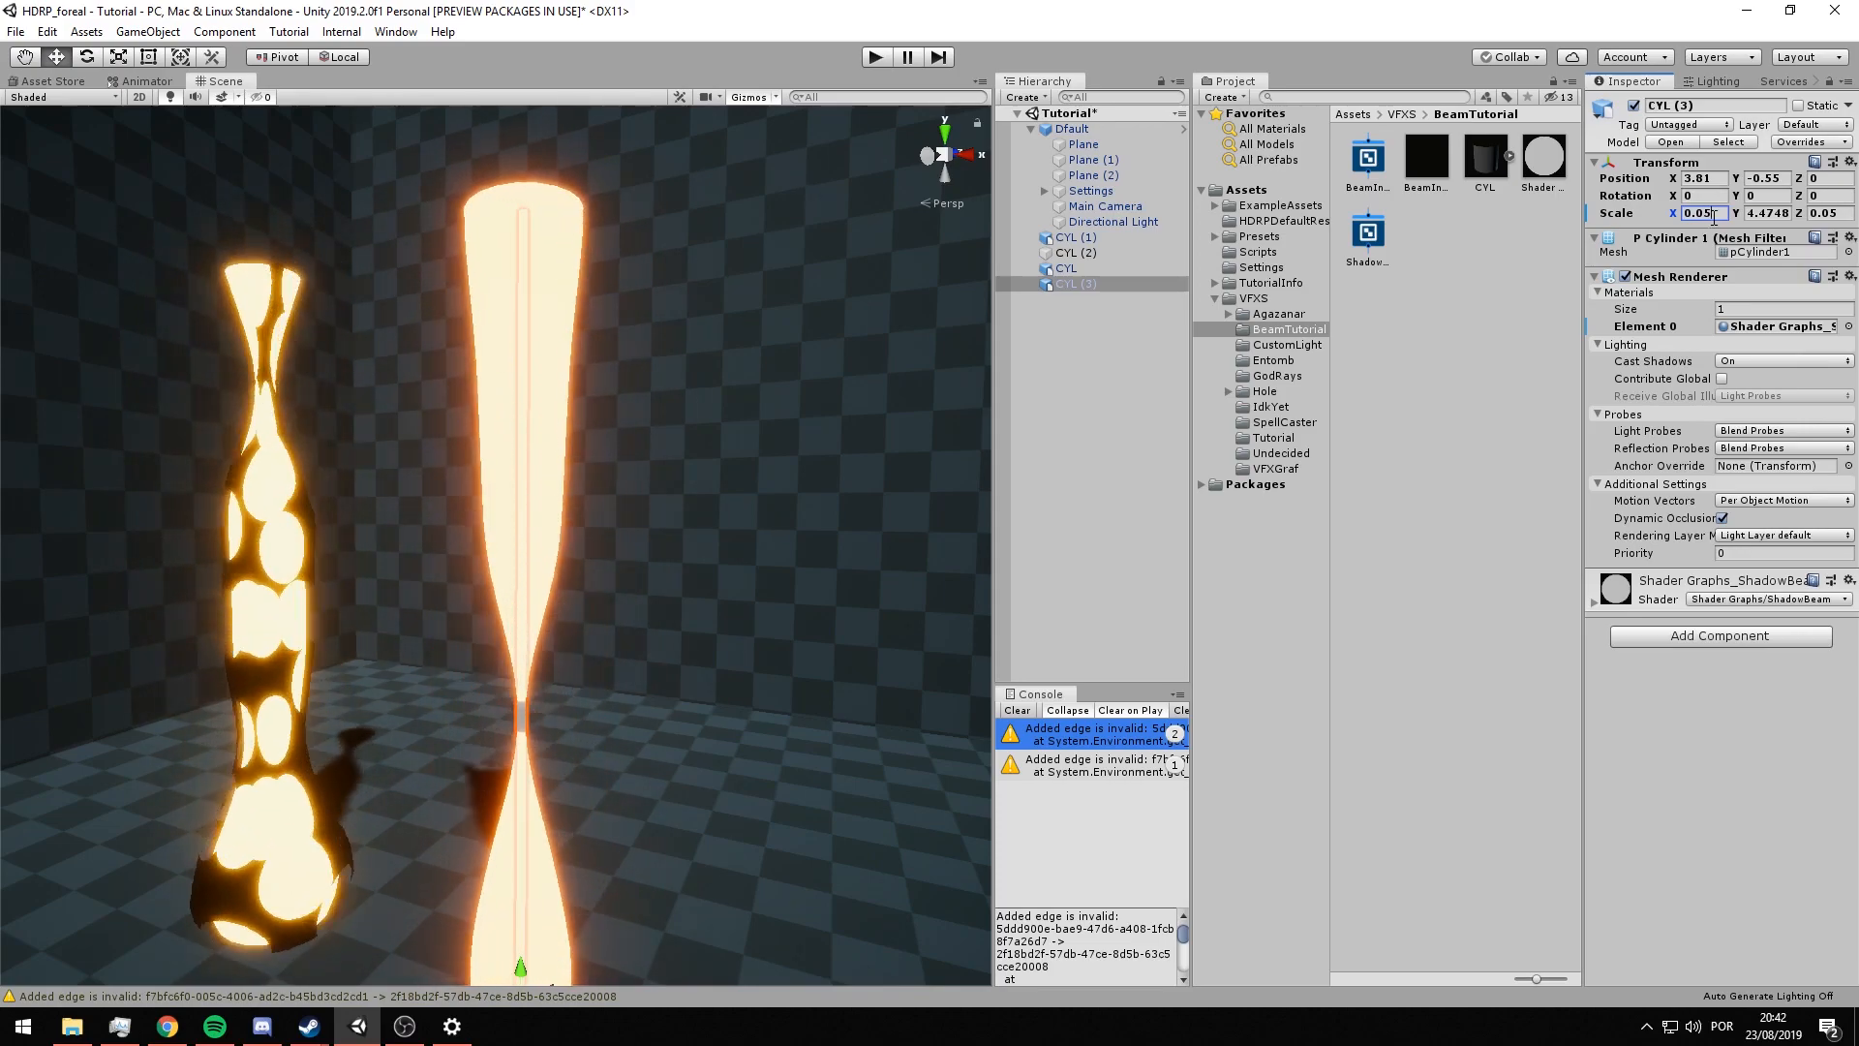
left_click(1825, 213)
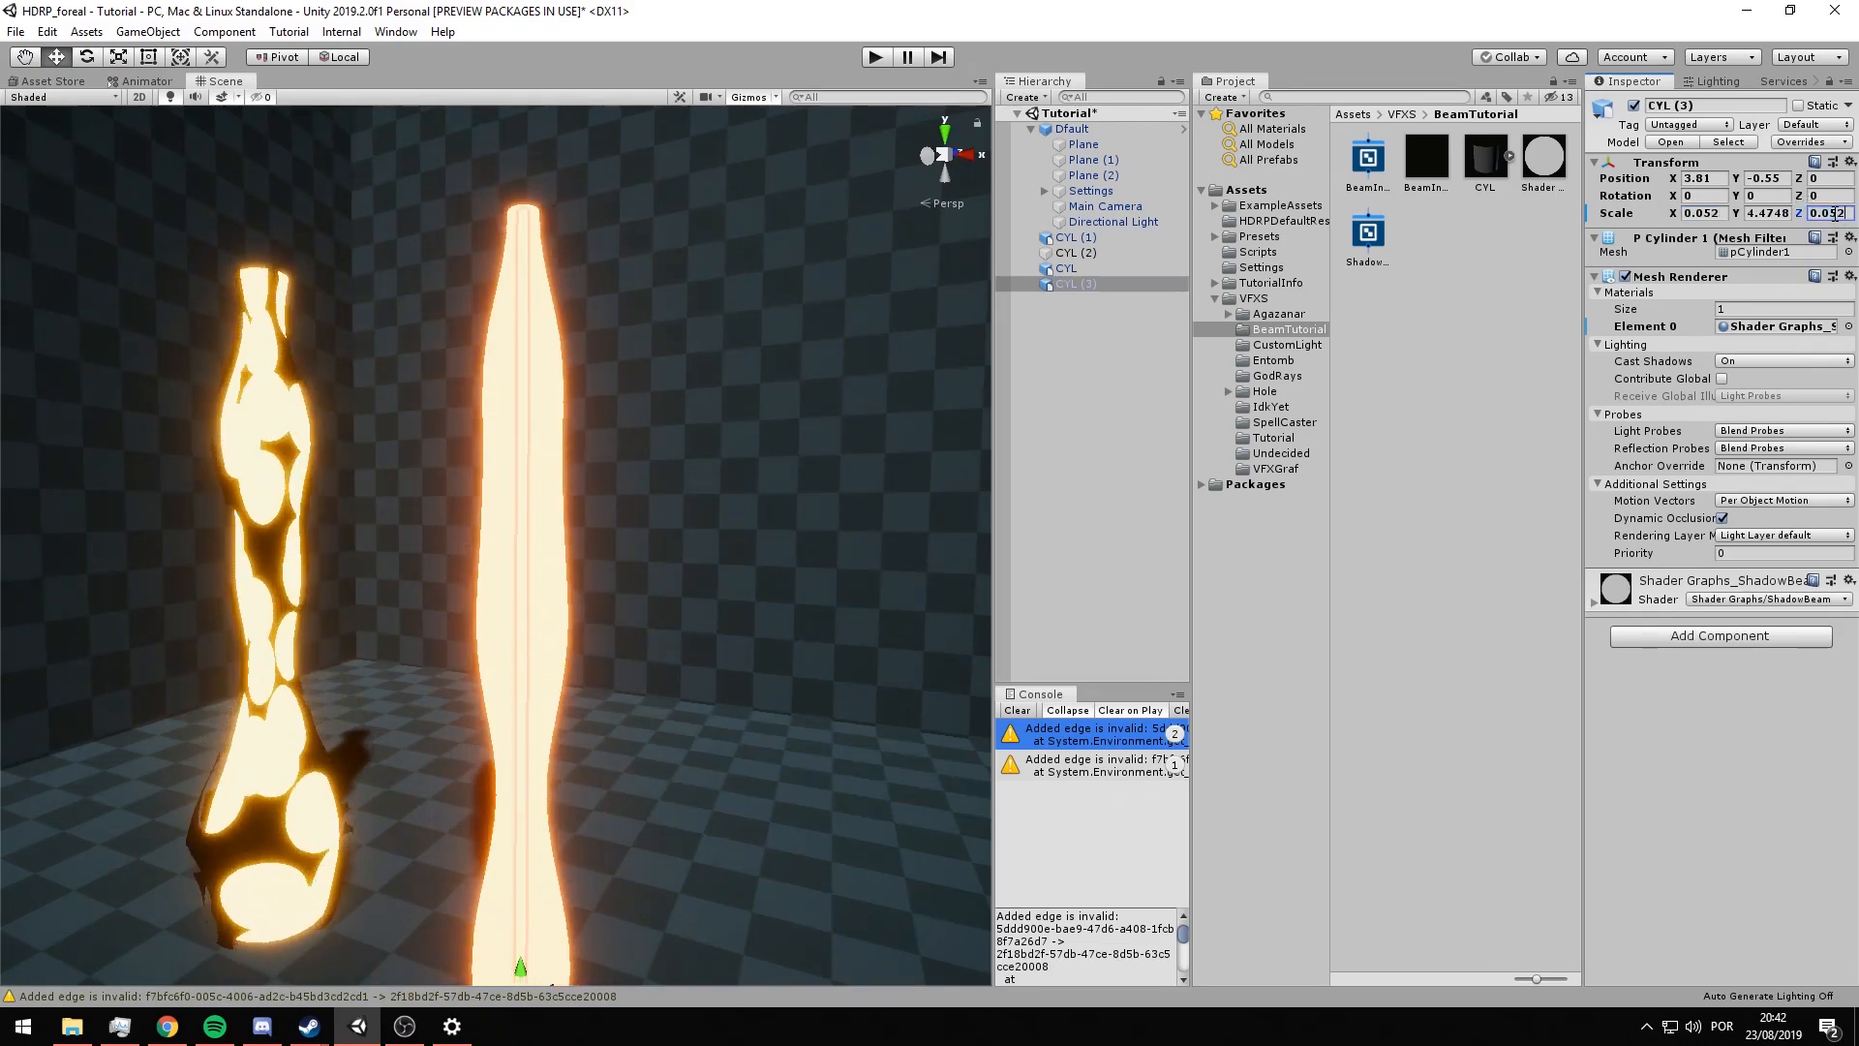
left_click(1834, 214)
type("2")
left_click(1460, 263)
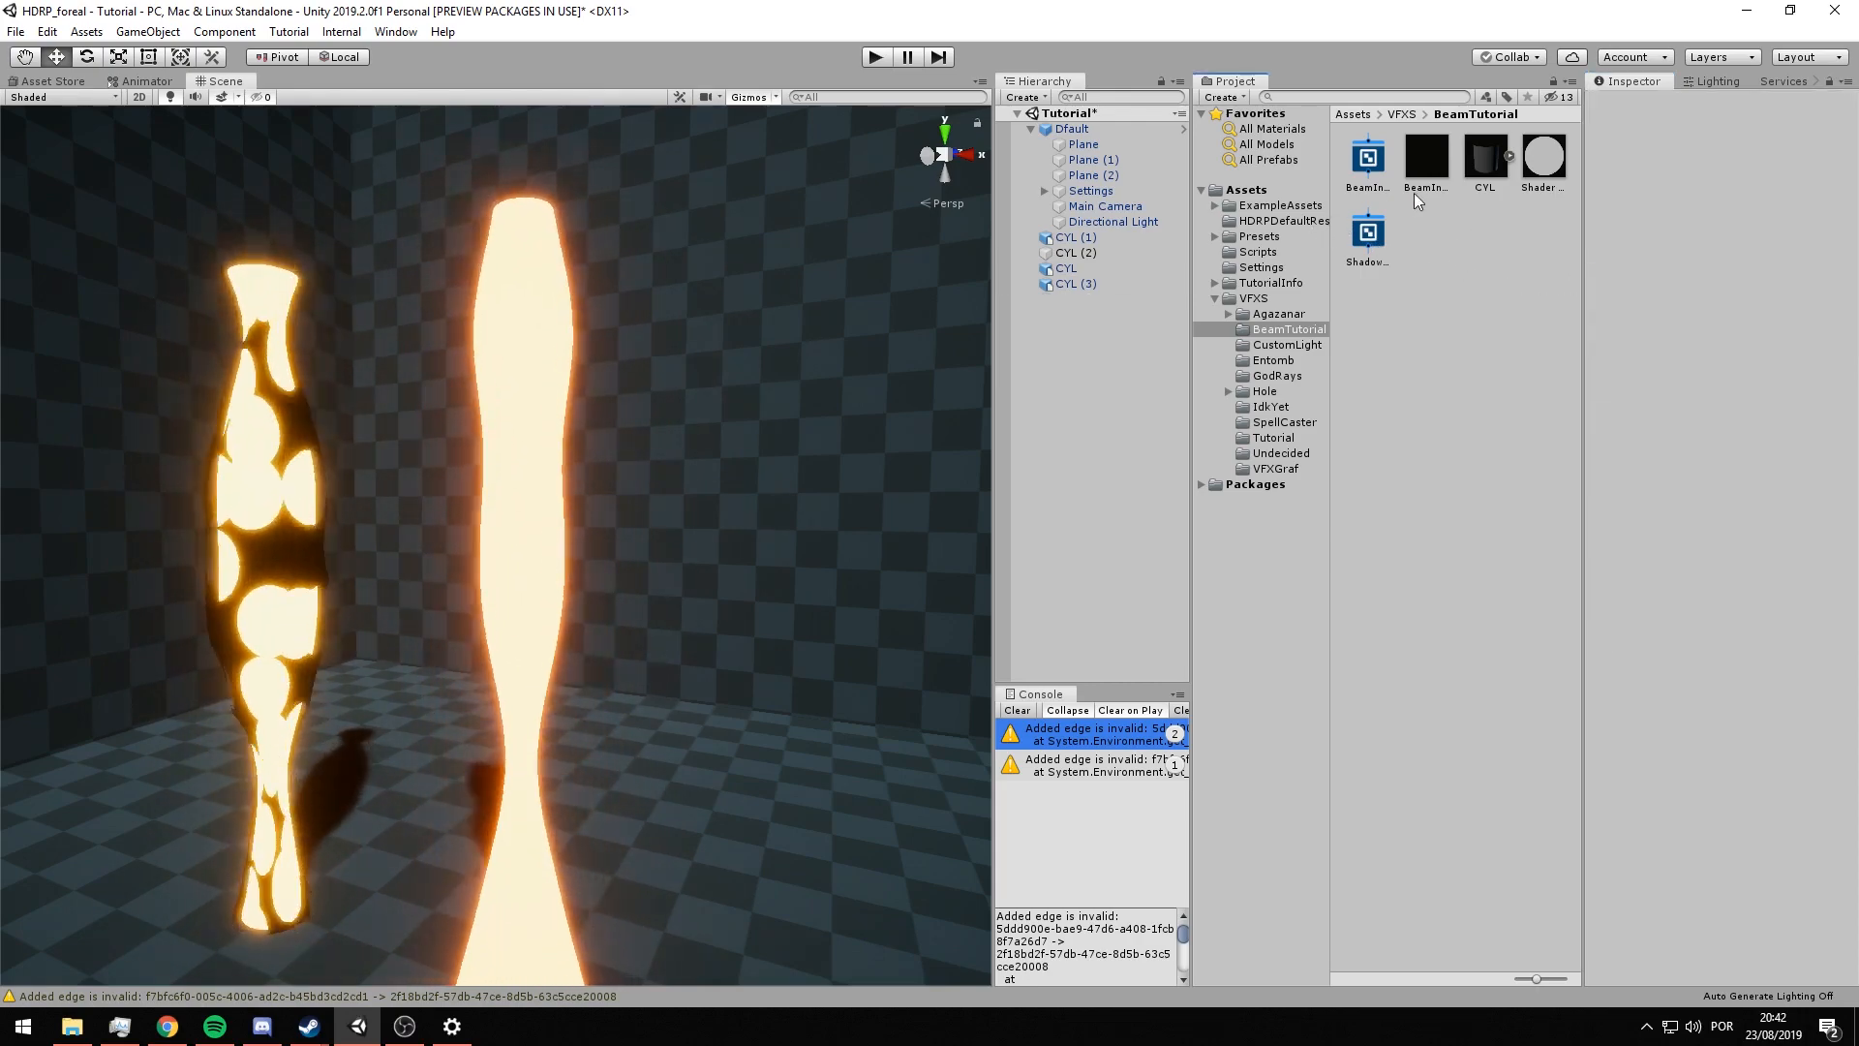
- Open the ShadowBeam shader graph and add a BeamDistortion node before the Unlit Master
left_click(1388, 219)
double_click(1389, 219)
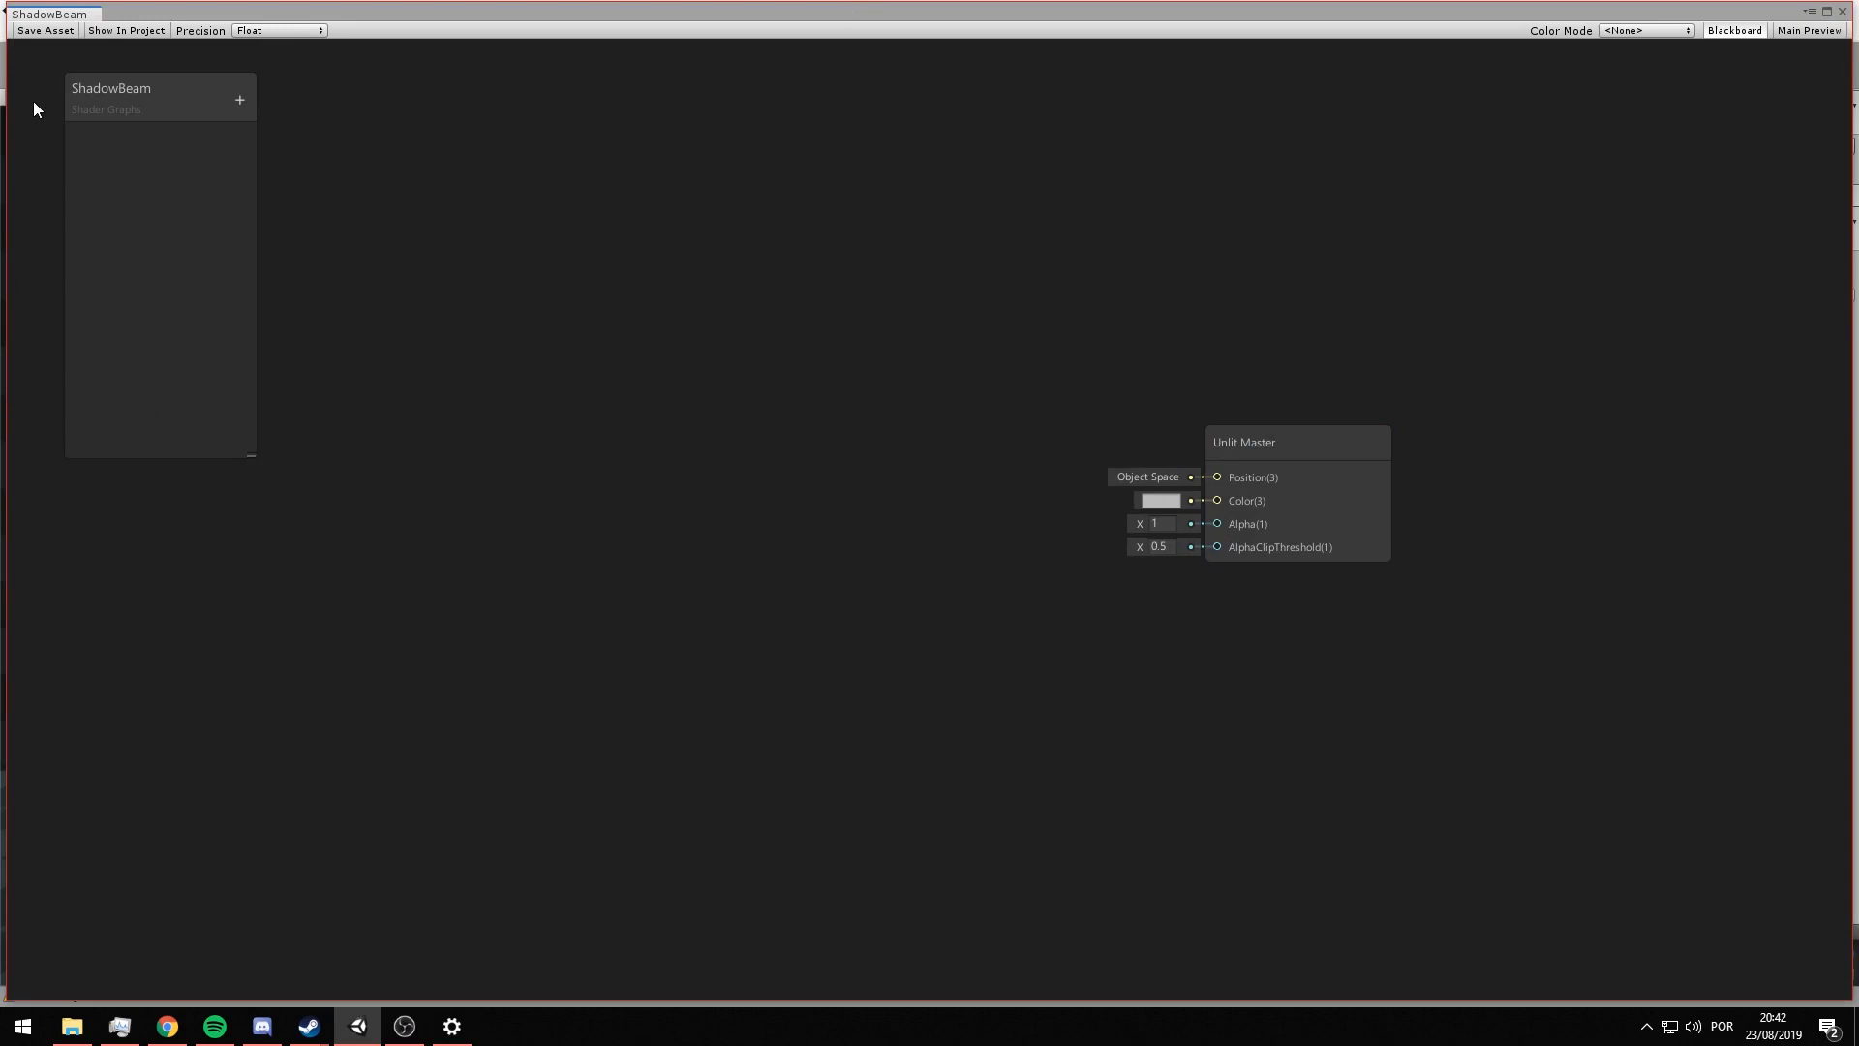
middle_click_drag(823, 327, 912, 334)
scroll(918, 331, "down", 4)
scroll(720, 355, "up", 2)
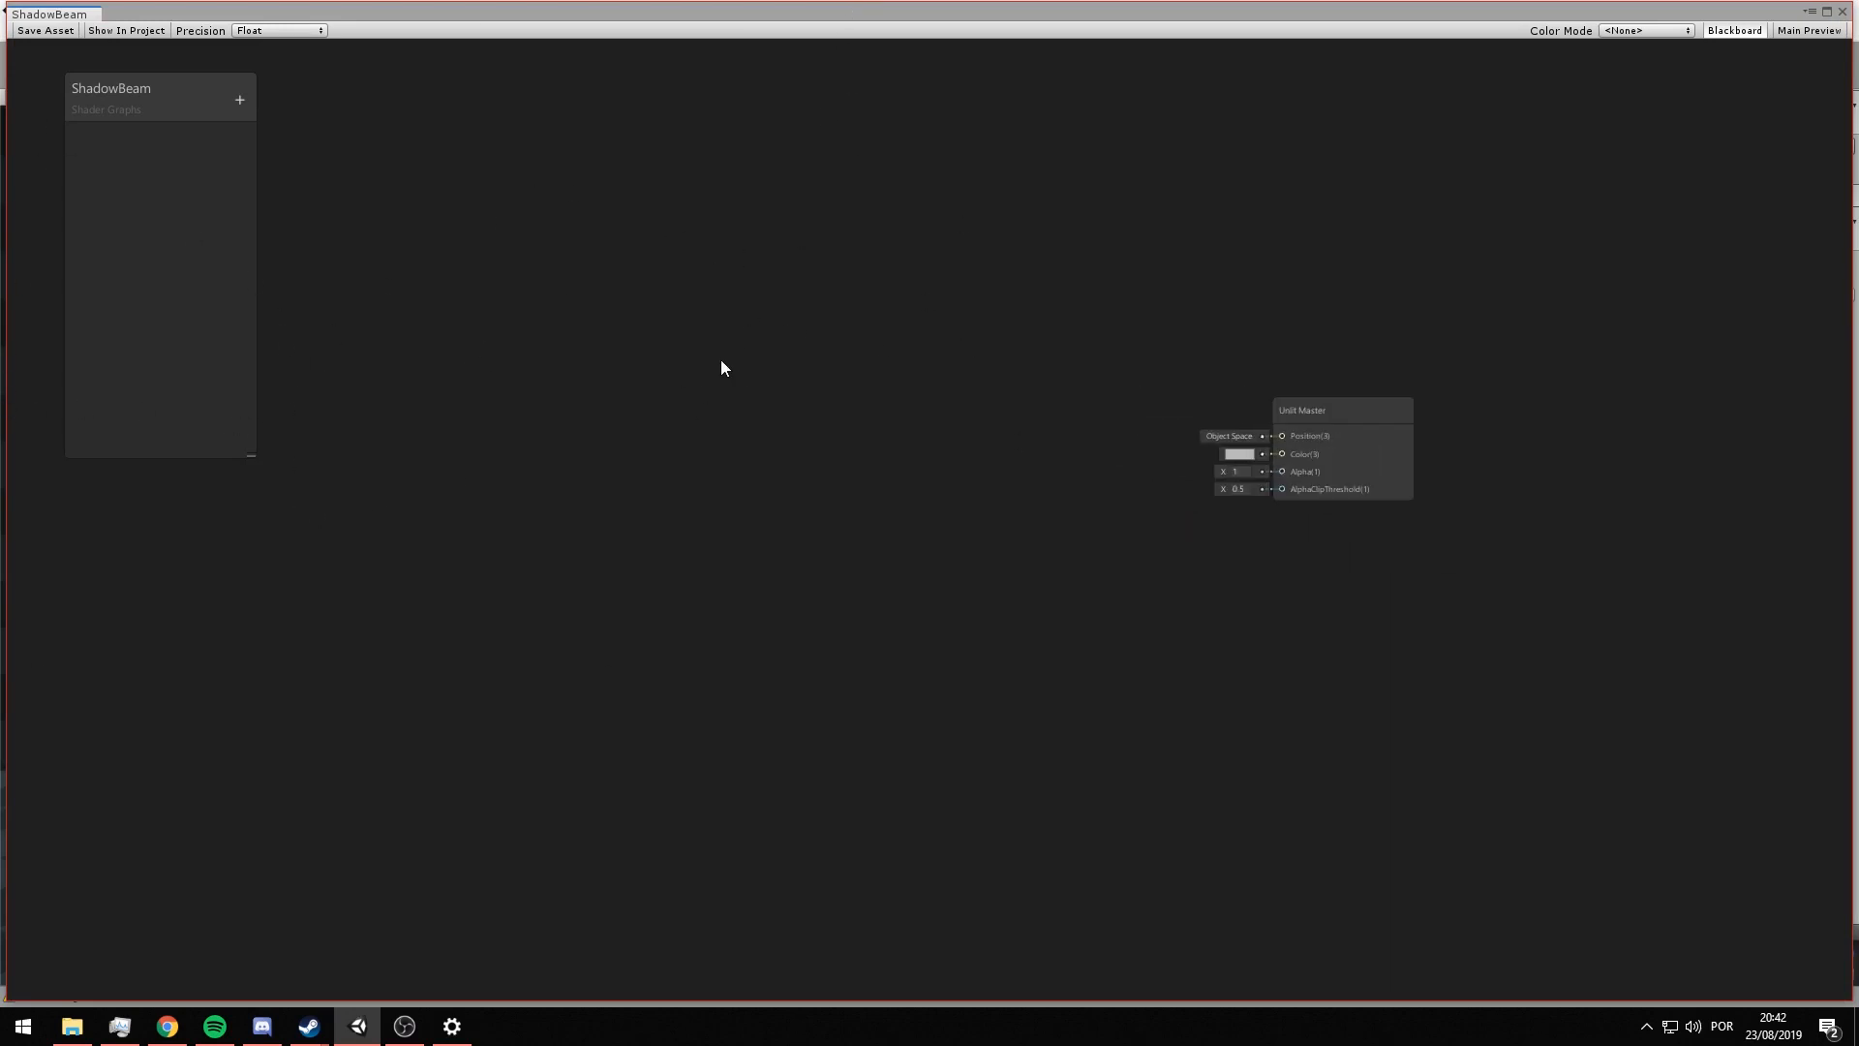
middle_click_drag(723, 359, 769, 387)
scroll(768, 391, "up", 1)
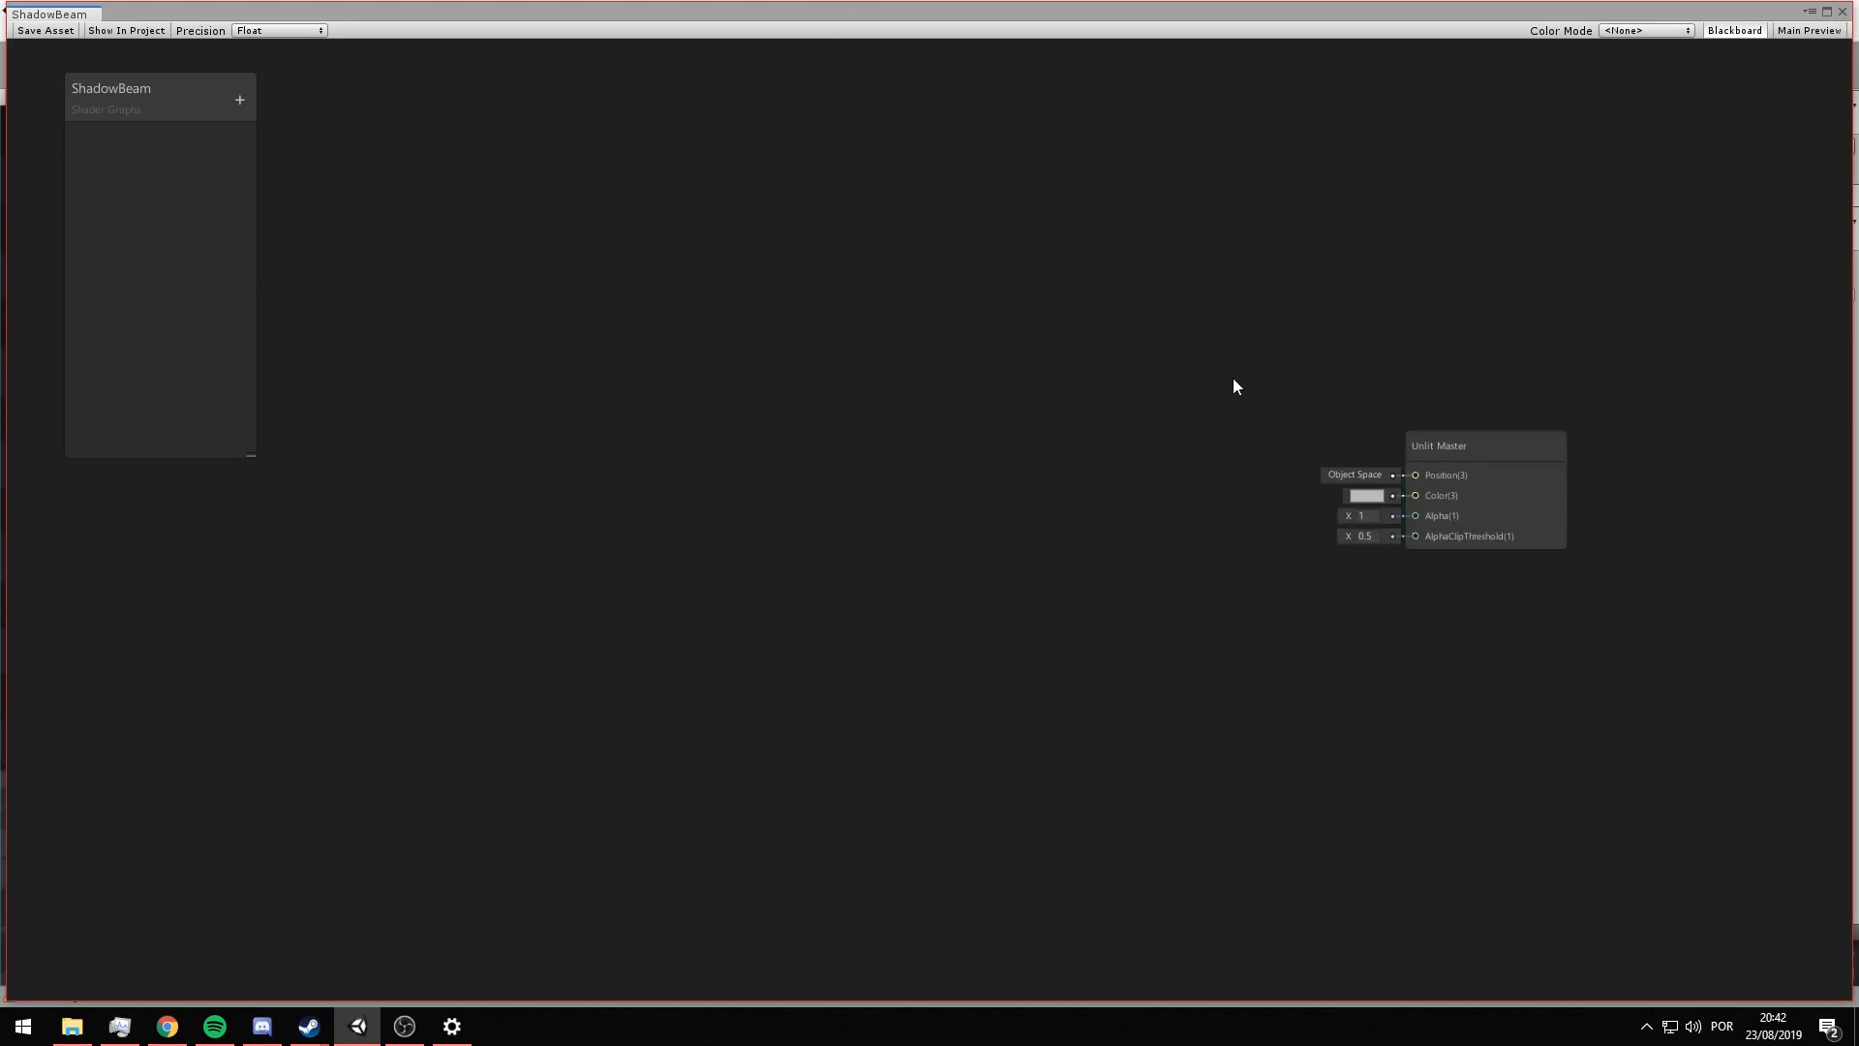
middle_click_drag(1300, 440, 1211, 455)
right_click(846, 323)
left_click(873, 345)
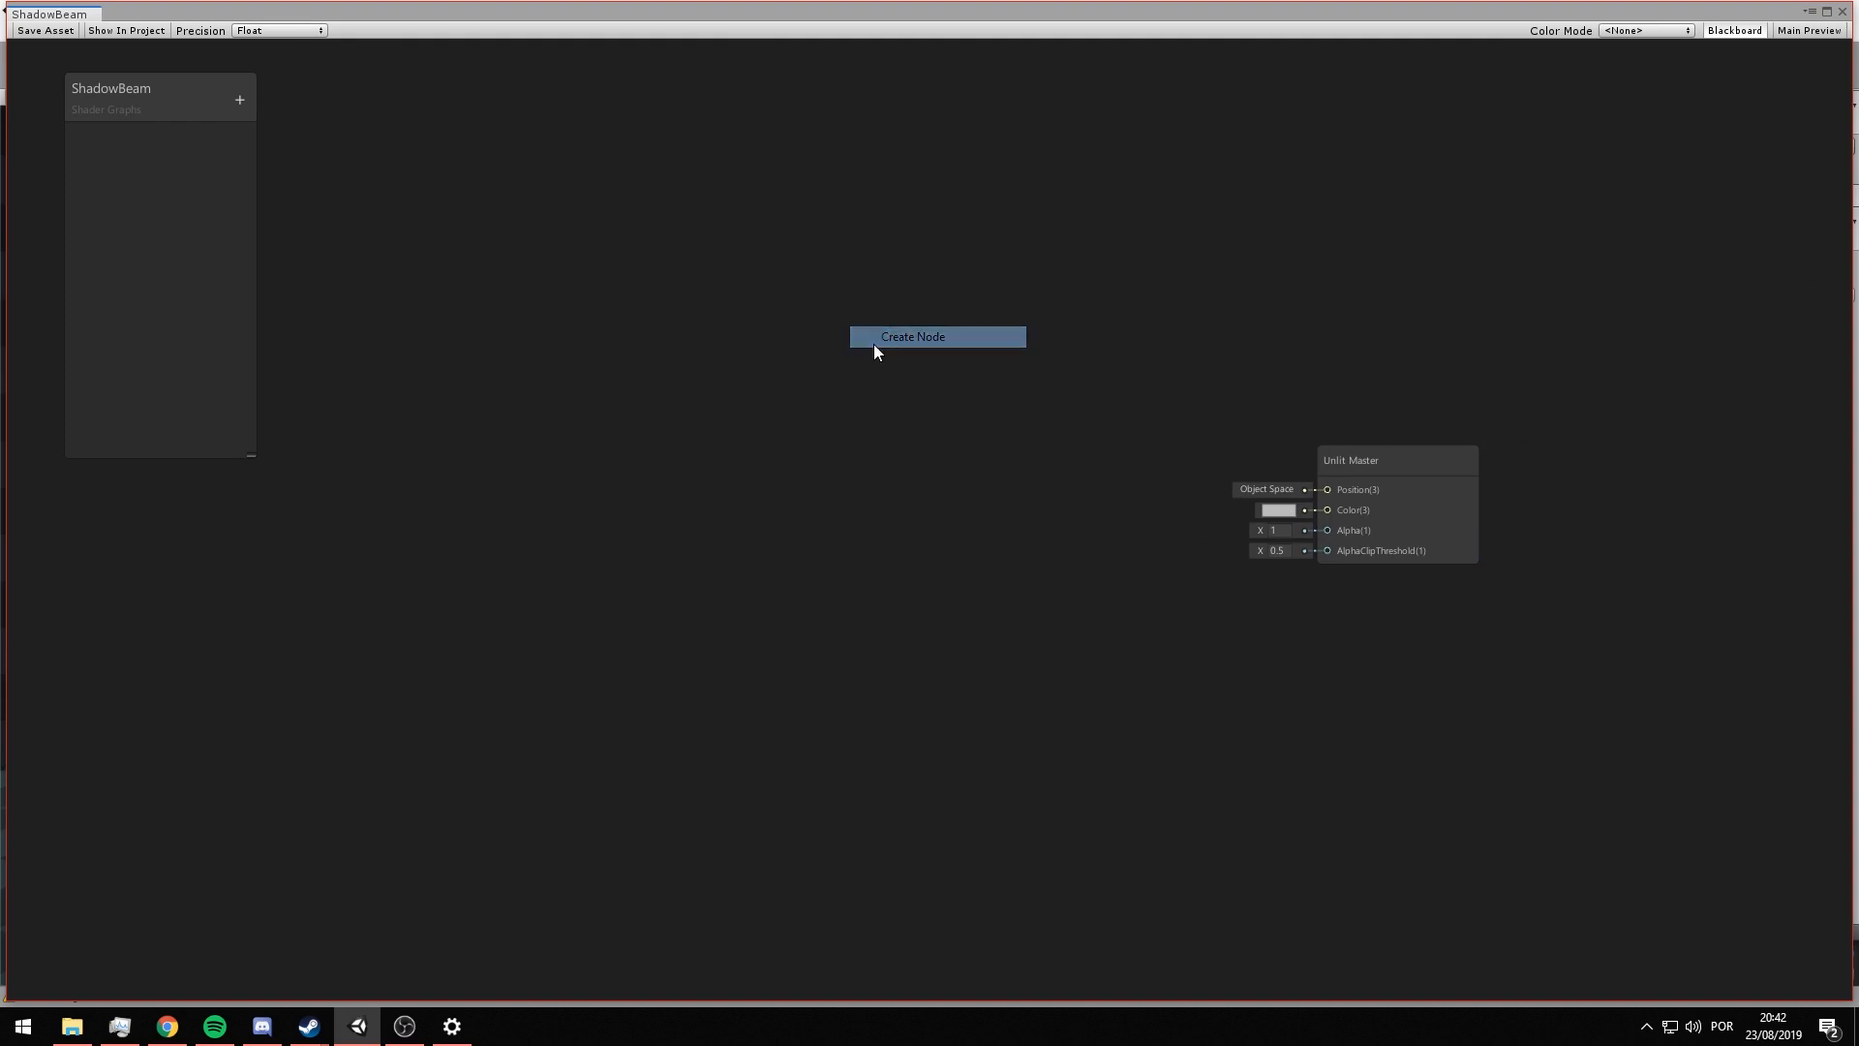
key("Return")
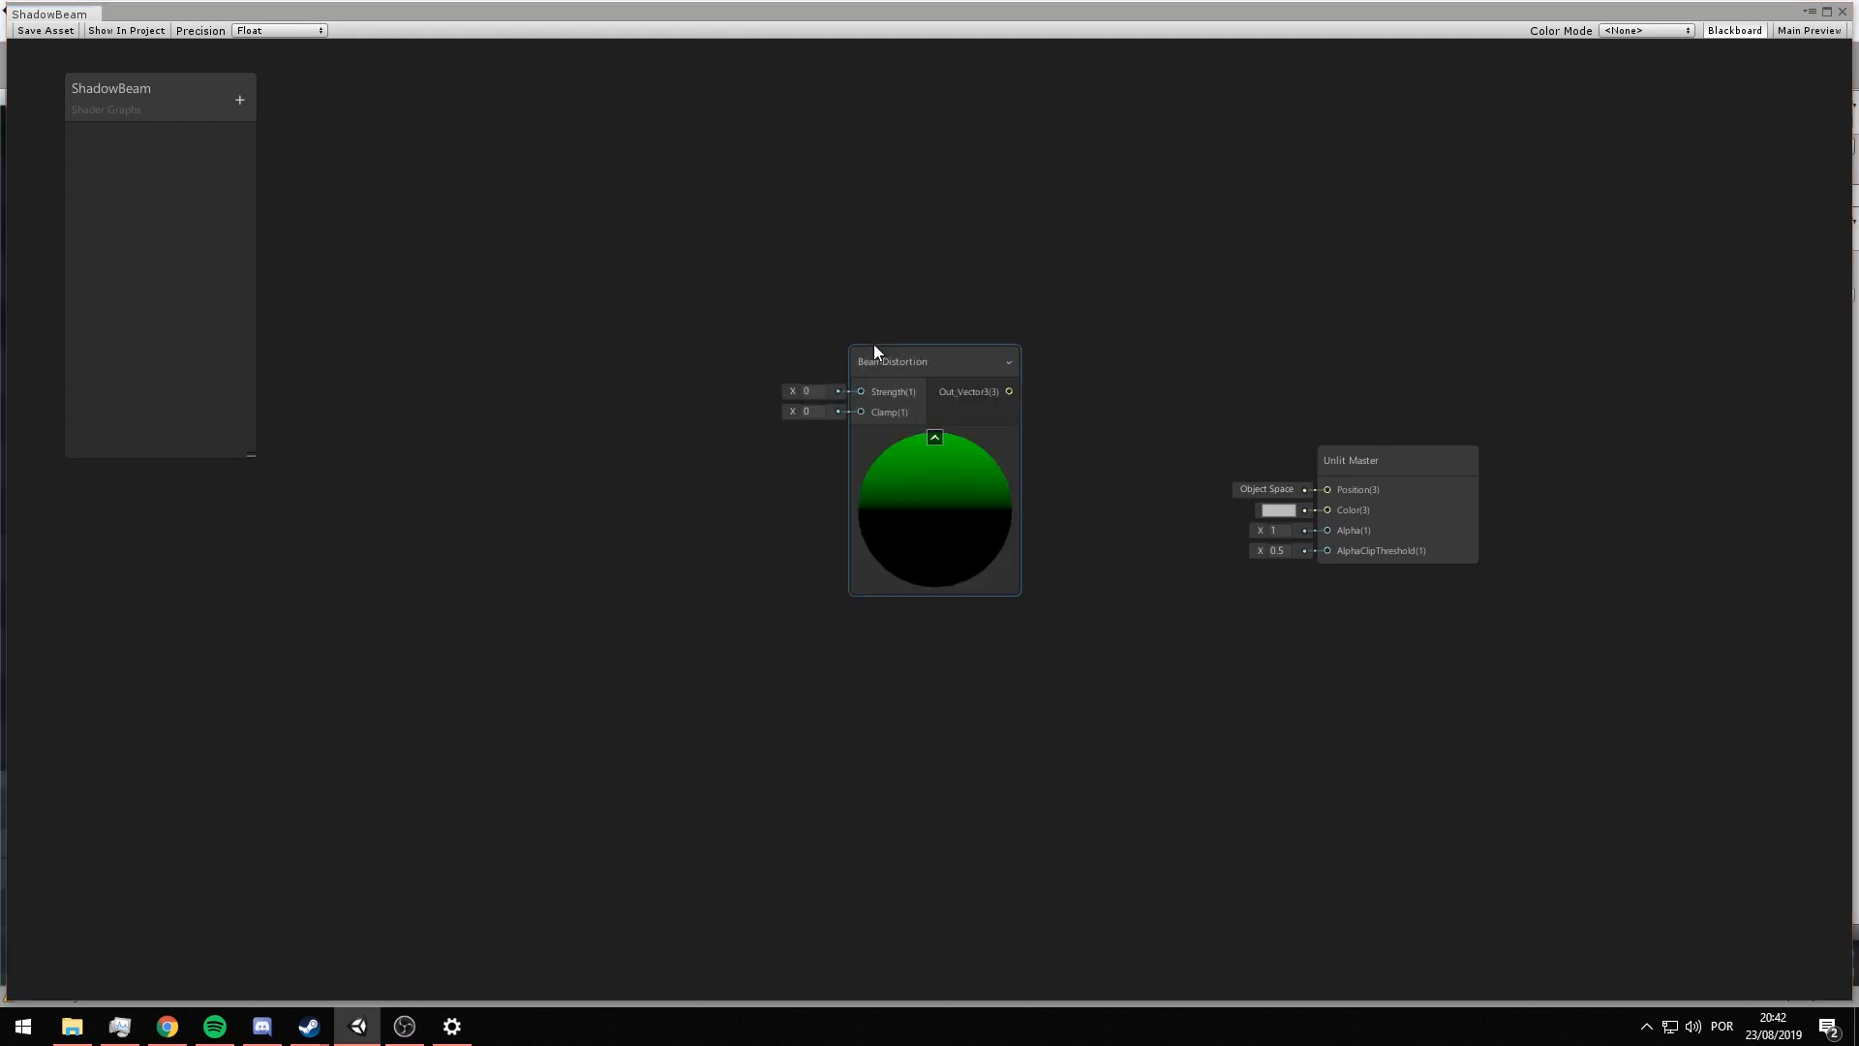
- Connect the BeamDistortion output to the Unlit Master's Position input
scroll(892, 399, "up", 1)
left_click_drag(1014, 393, 1261, 492)
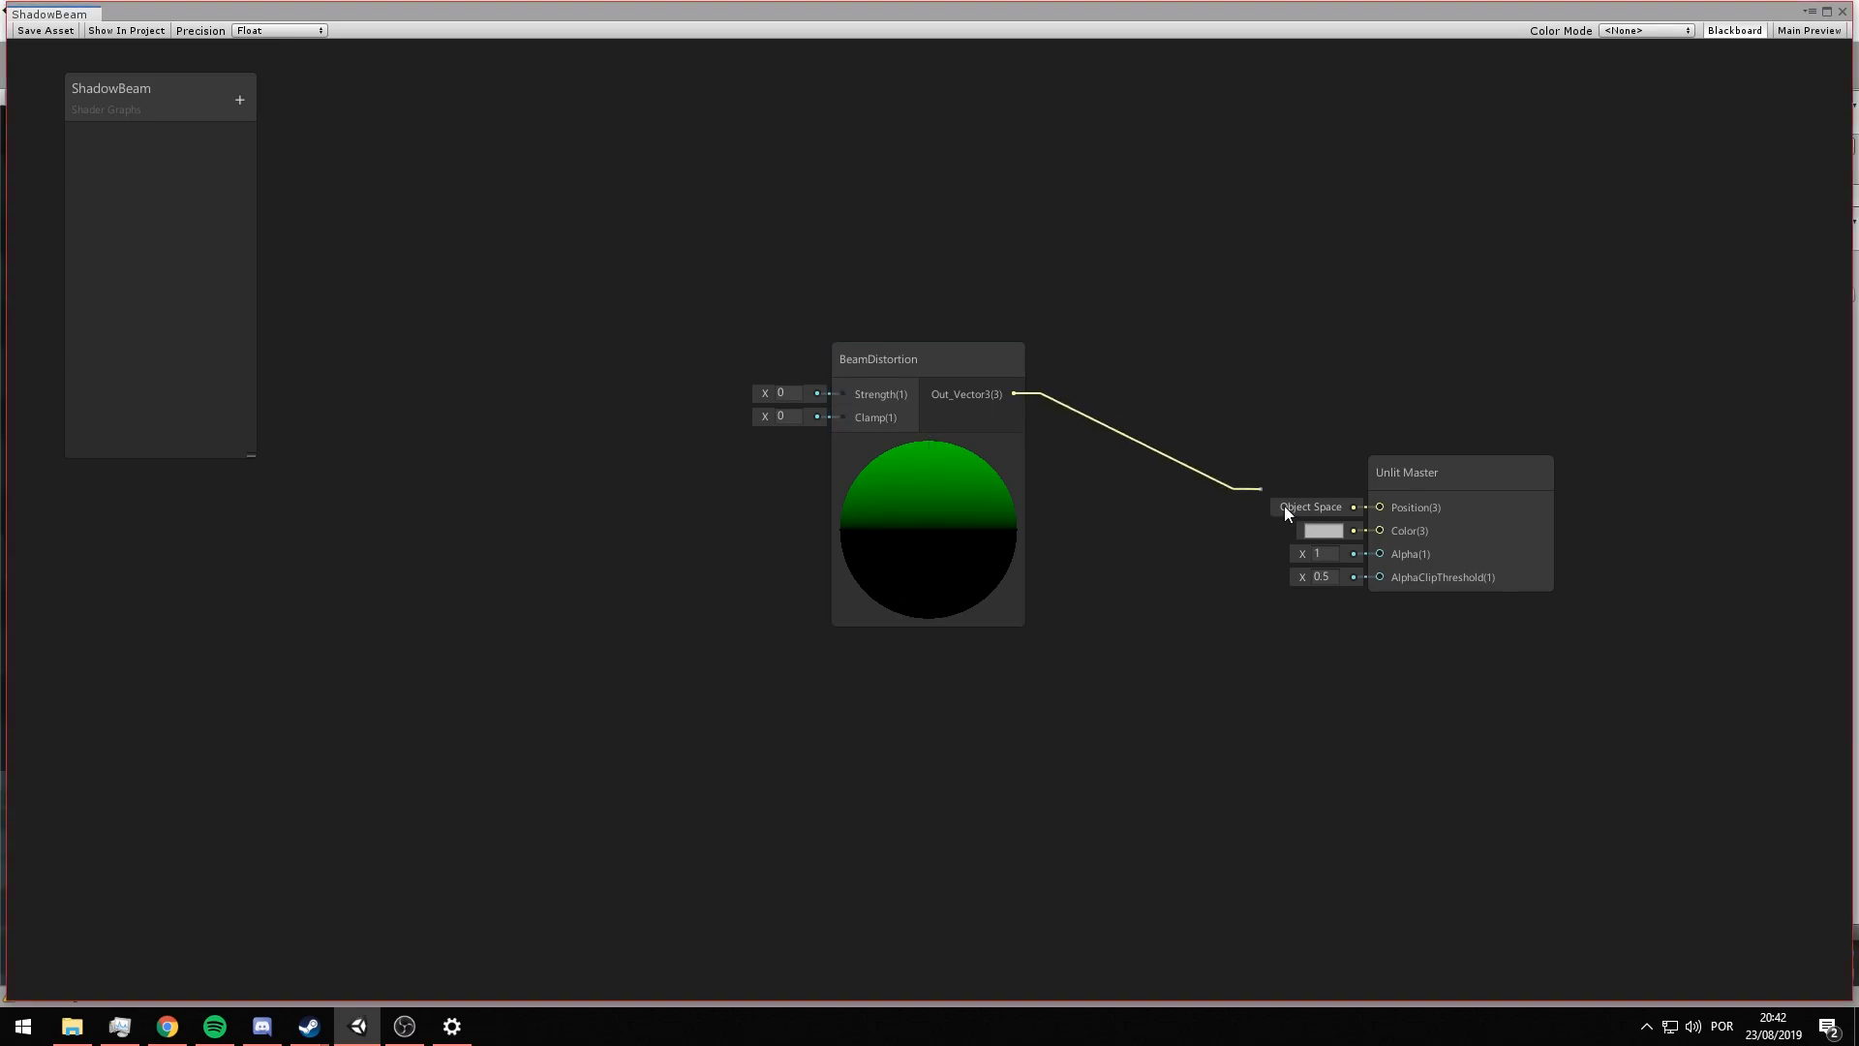
scroll(693, 338, "down", 1)
middle_click_drag(693, 339, 1028, 495)
- Add two Vector1 properties to the ShadowBeam graph with default values of 10 and 1
left_click(239, 99)
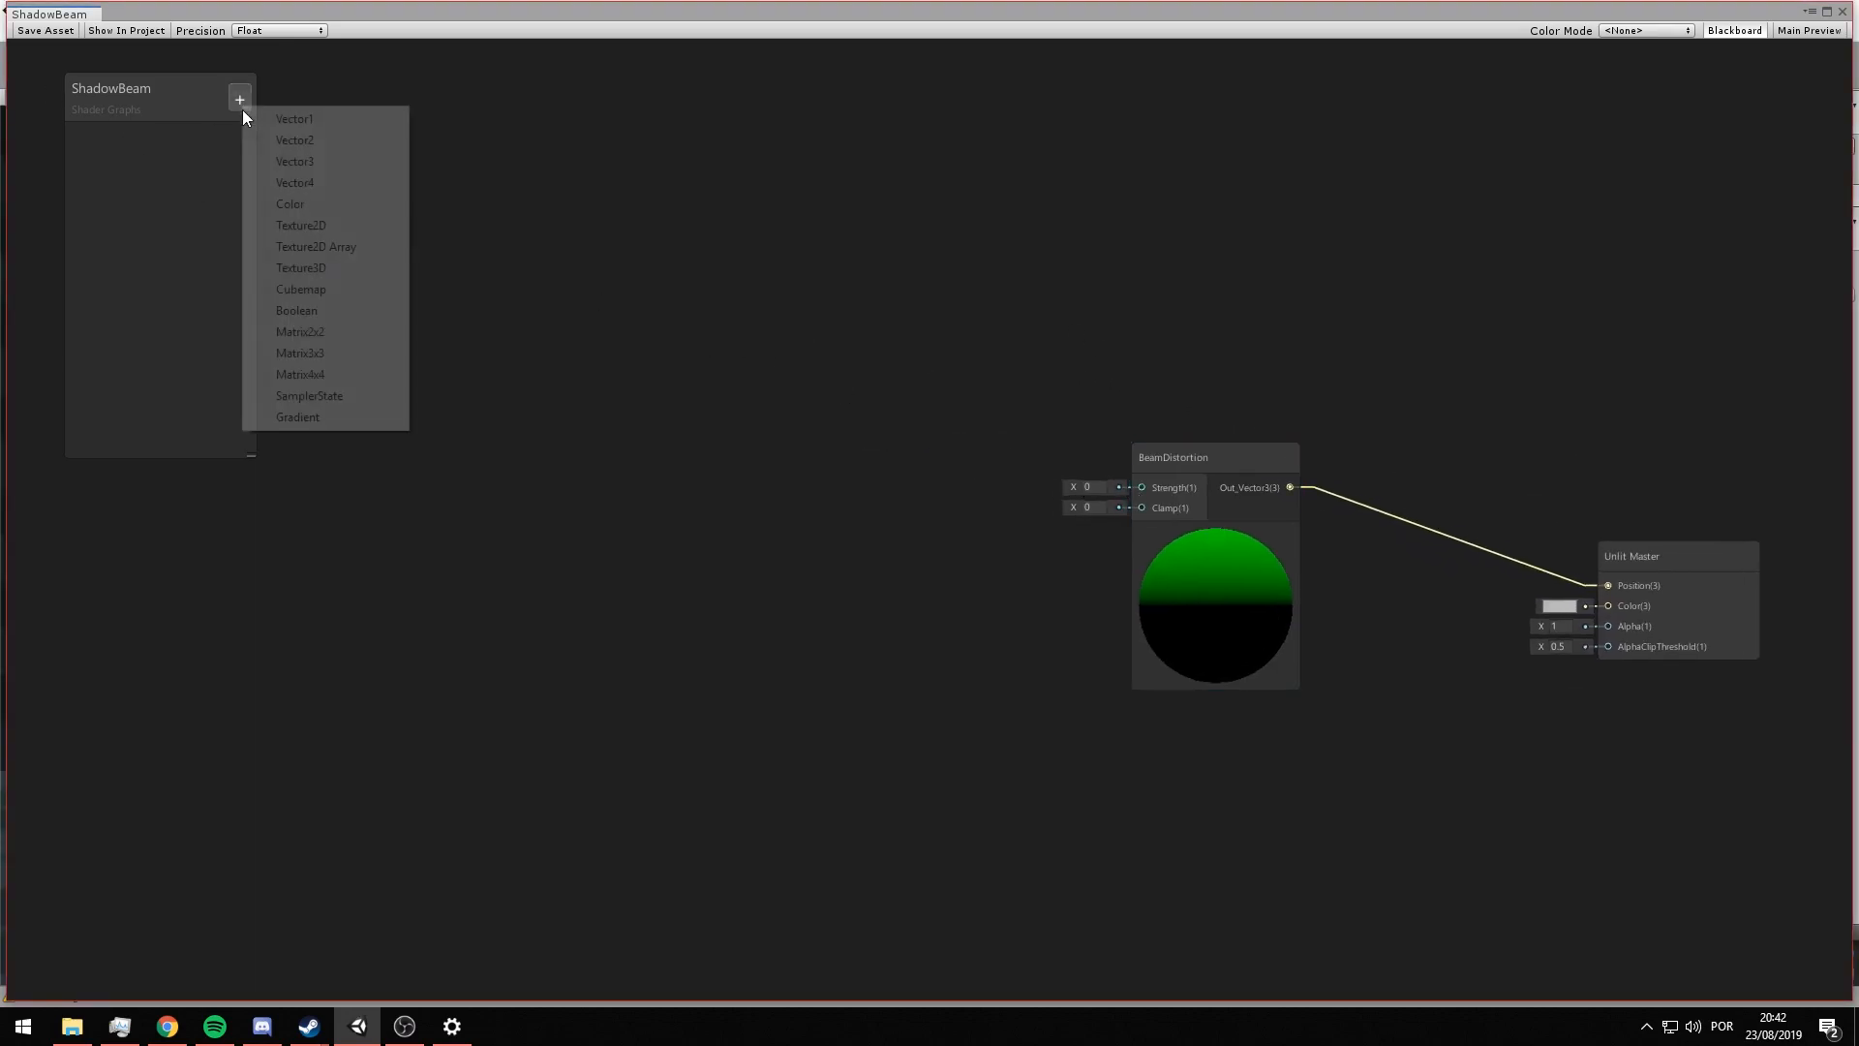
left_click(289, 119)
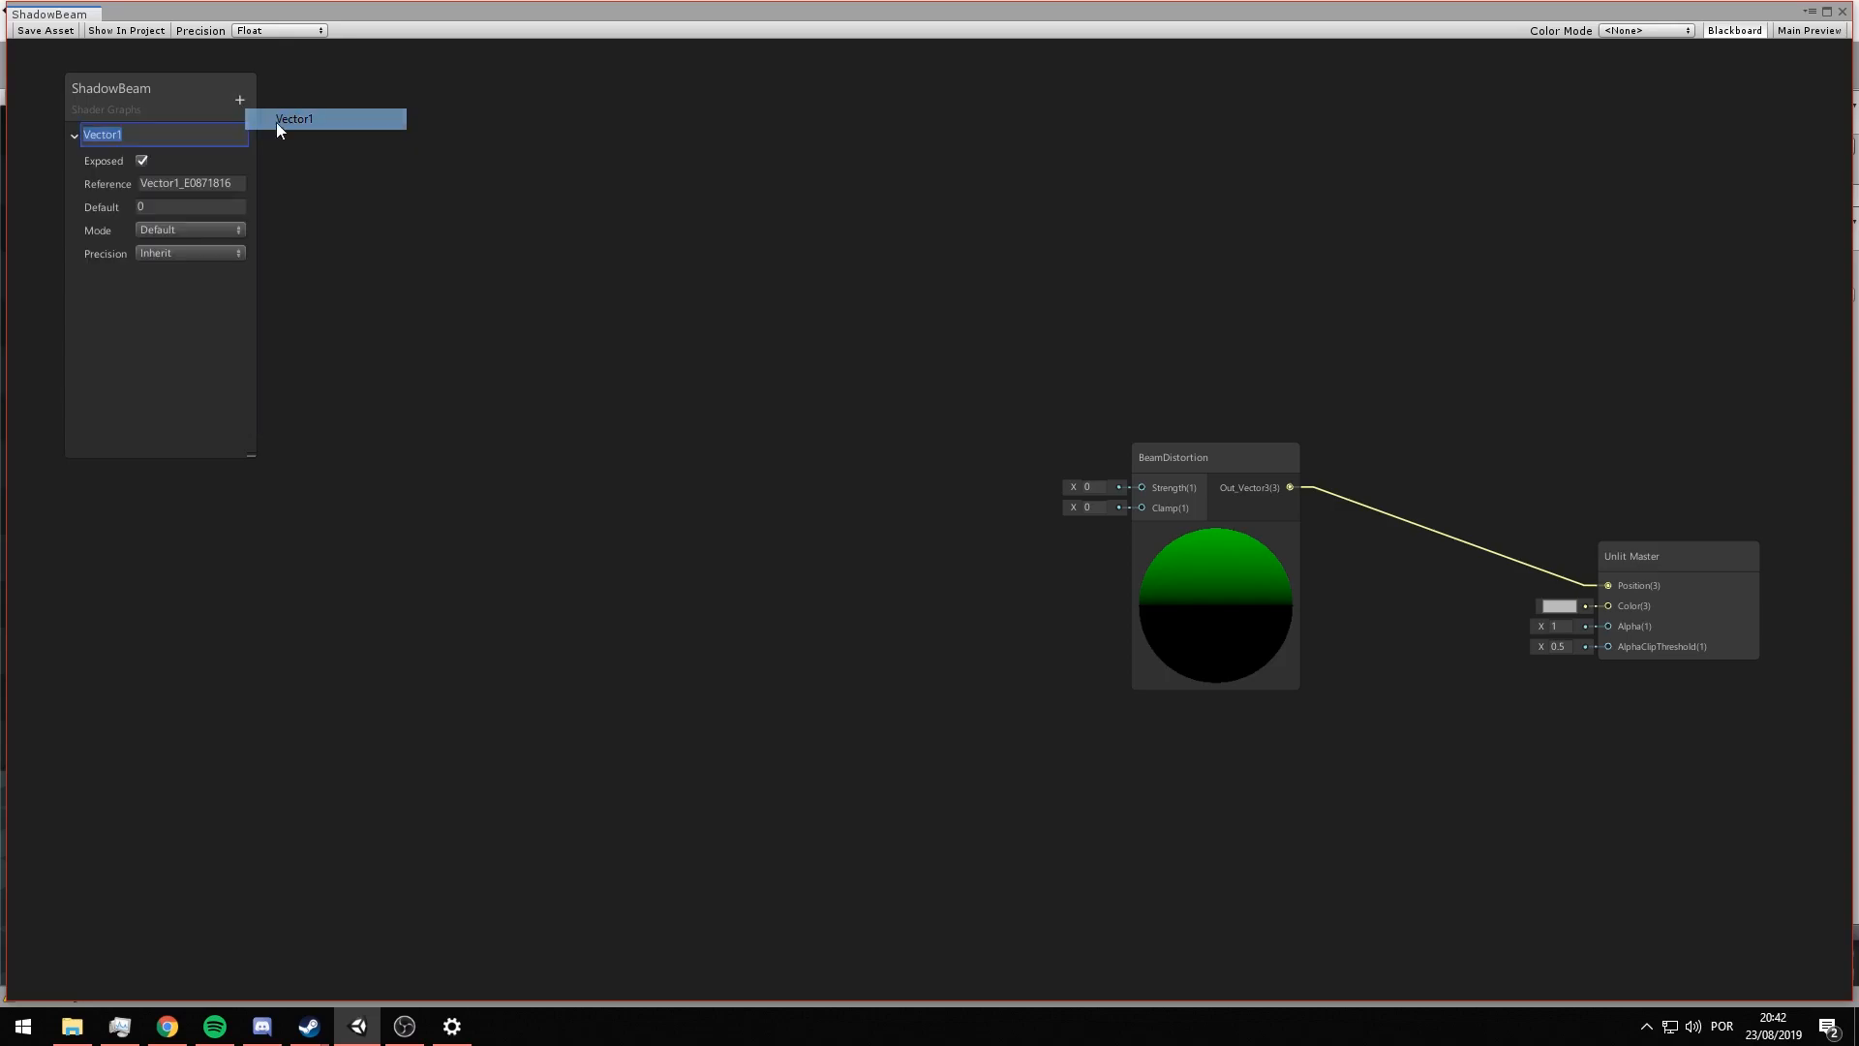
left_click(240, 104)
left_click(271, 124)
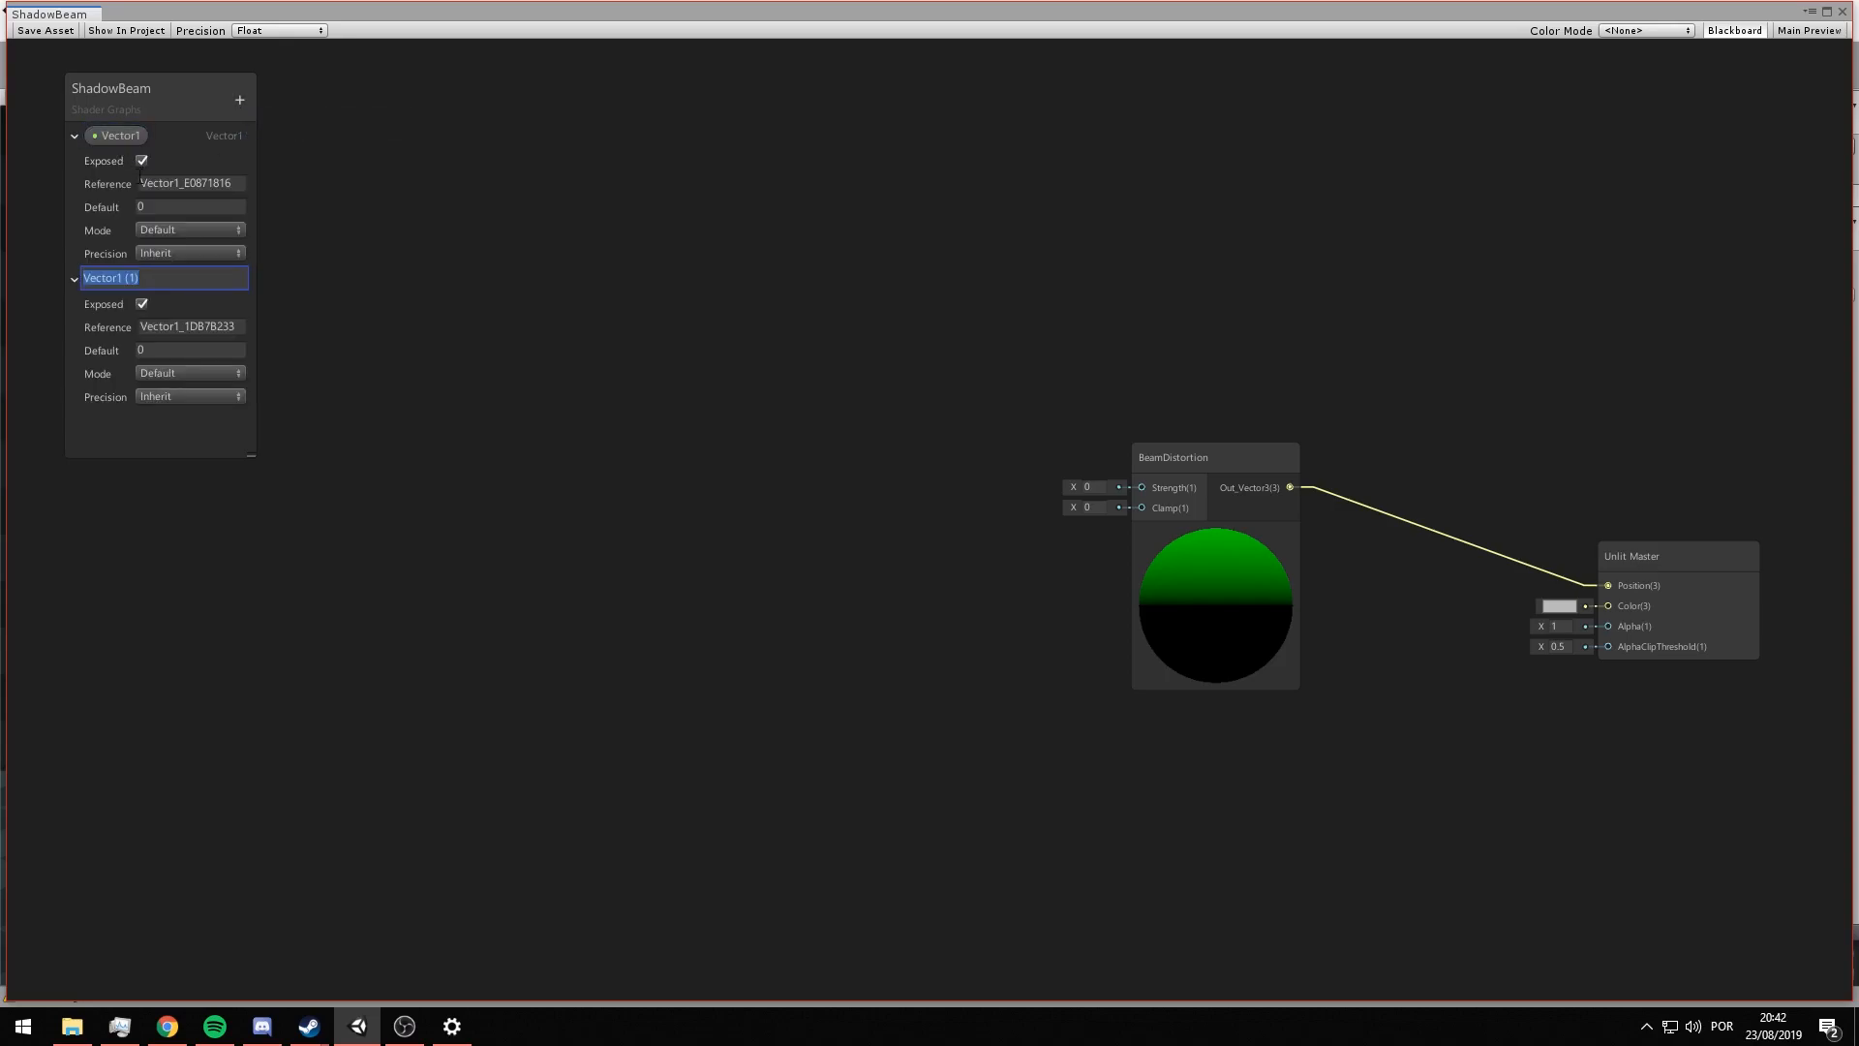
type("10")
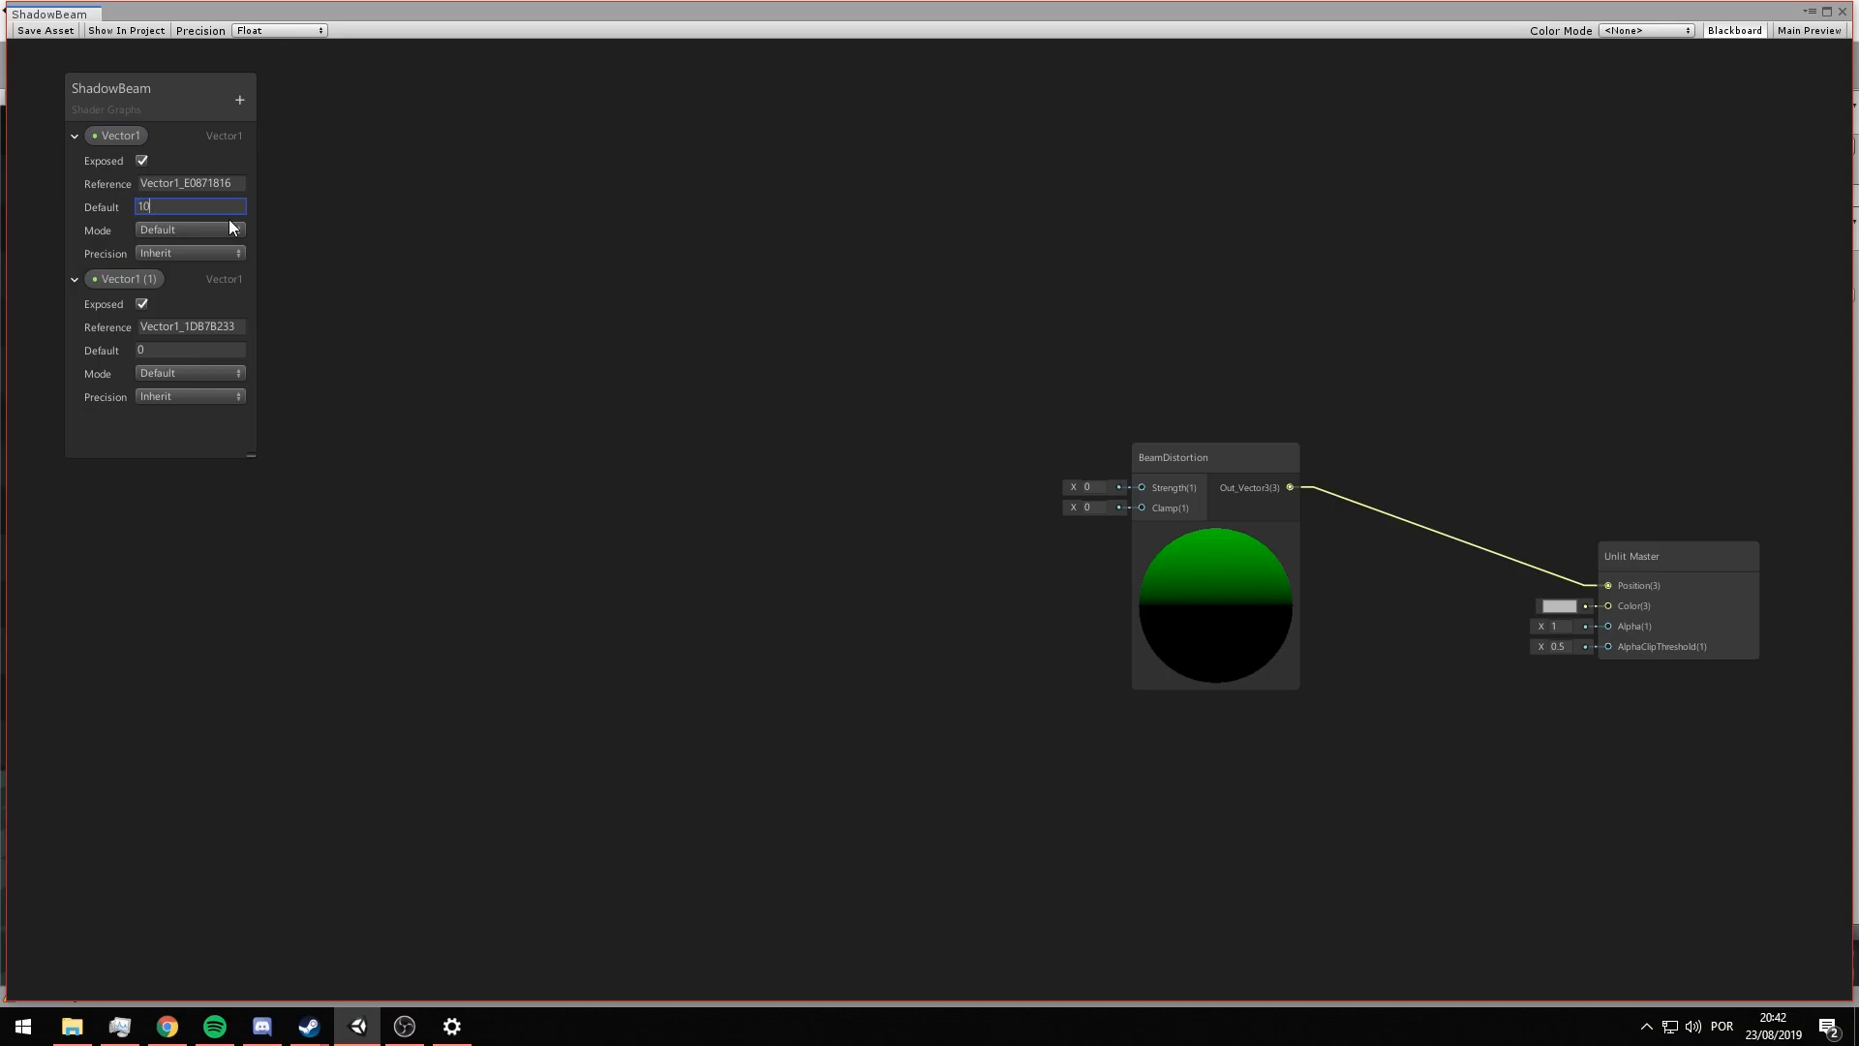
left_click(140, 345)
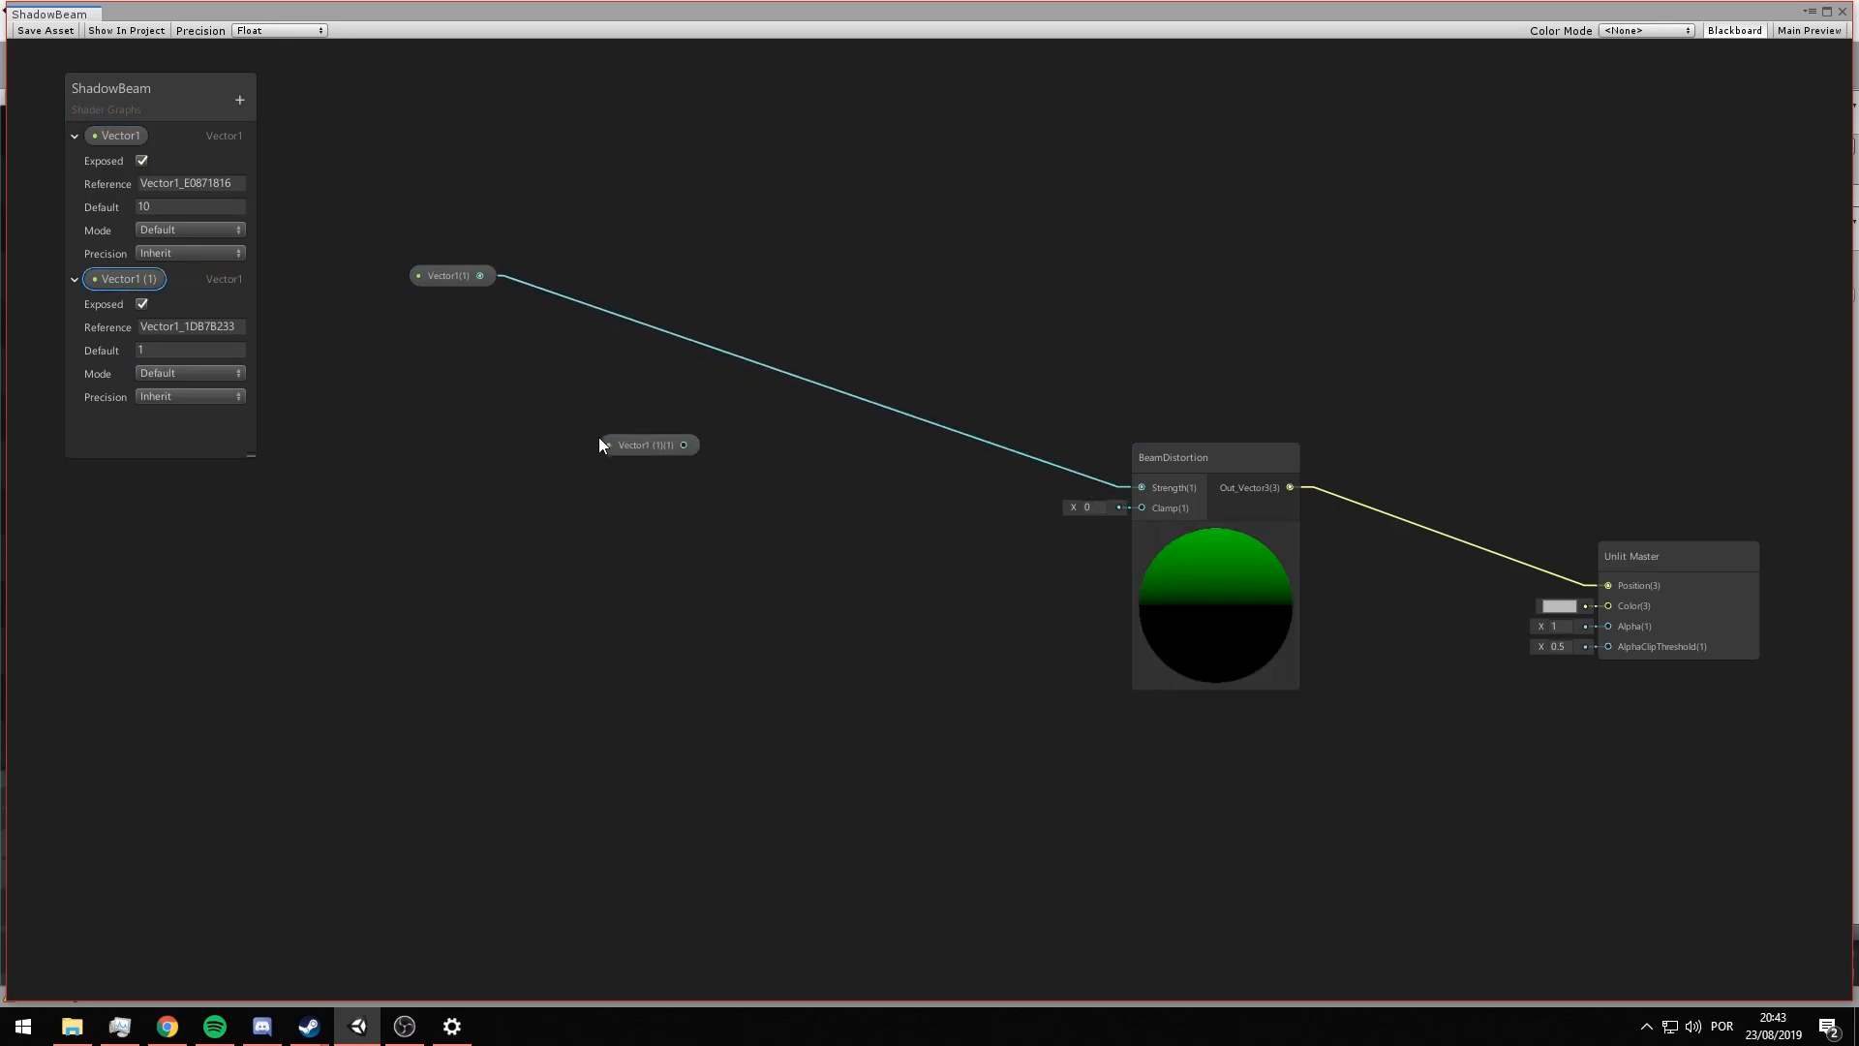
- Connect the two properties to BeamDistortion's Strength and Clamp inputs and rename them Strength and Clamp
left_click_drag(1131, 508, 1136, 508)
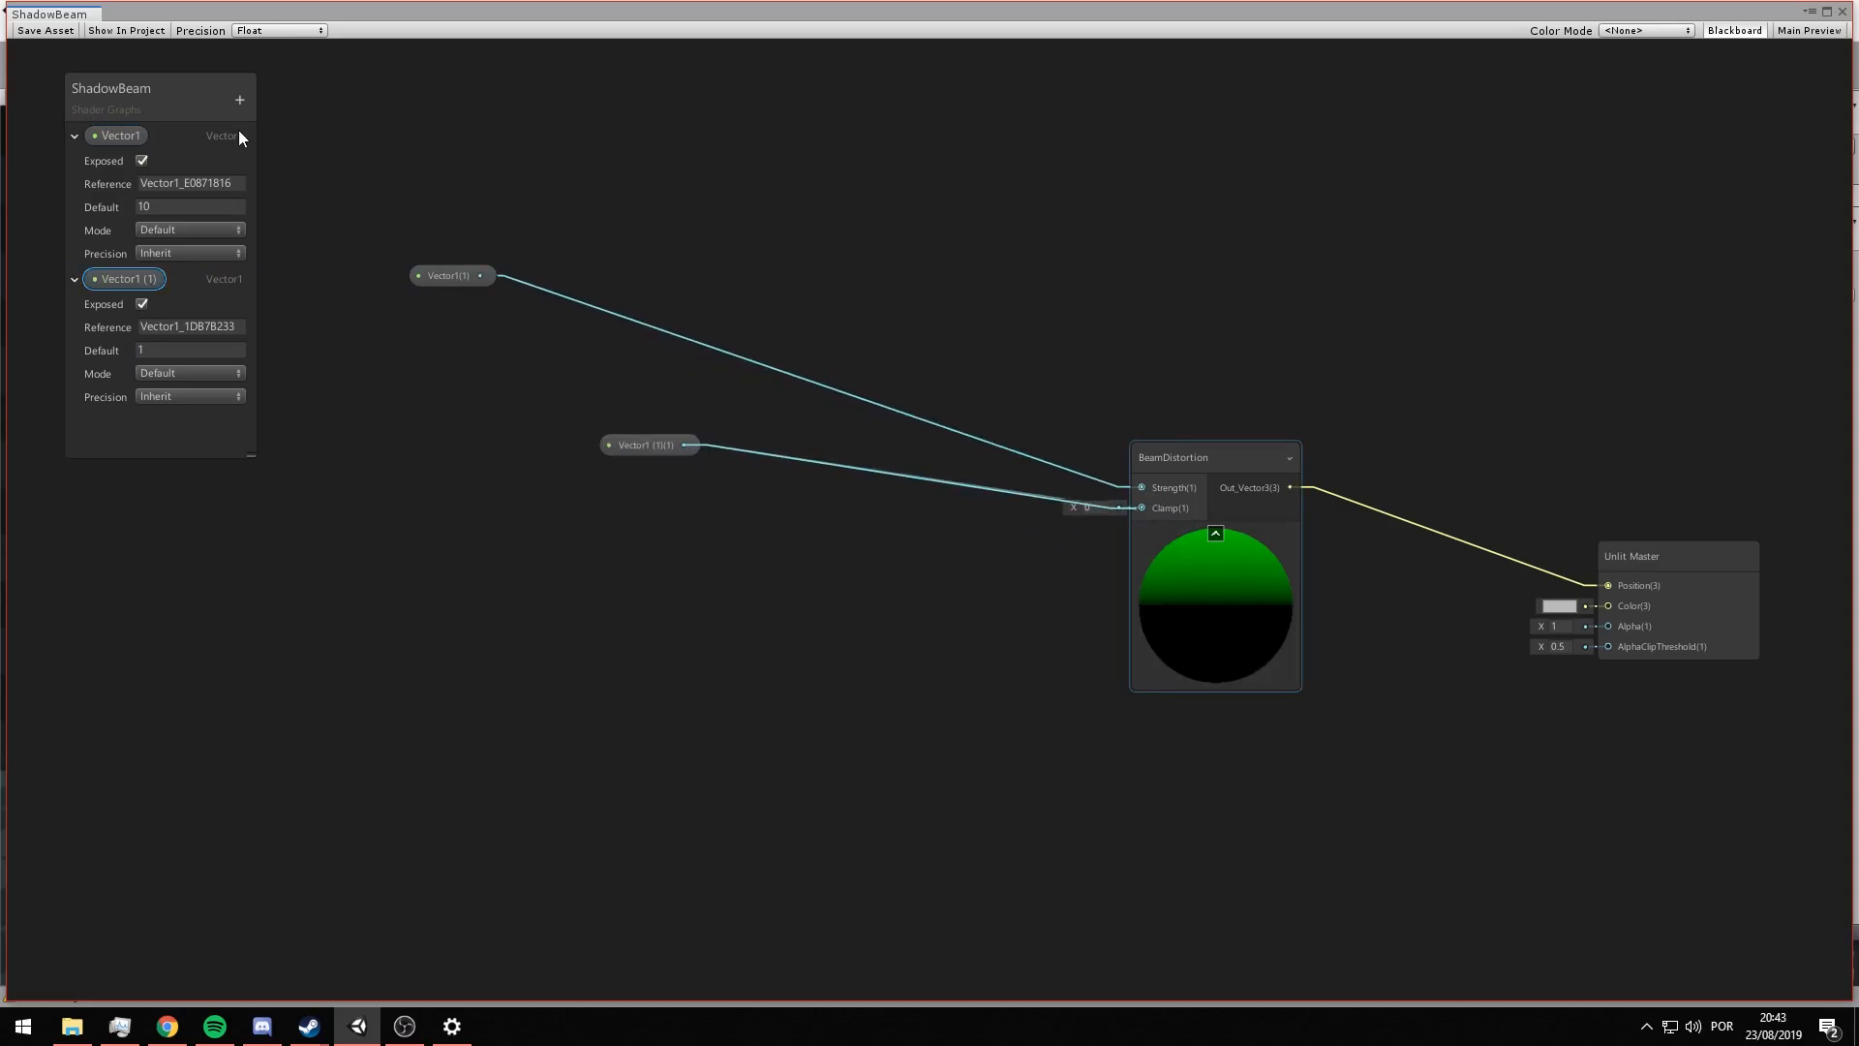
left_click(117, 281)
type("Clamp")
key("Return")
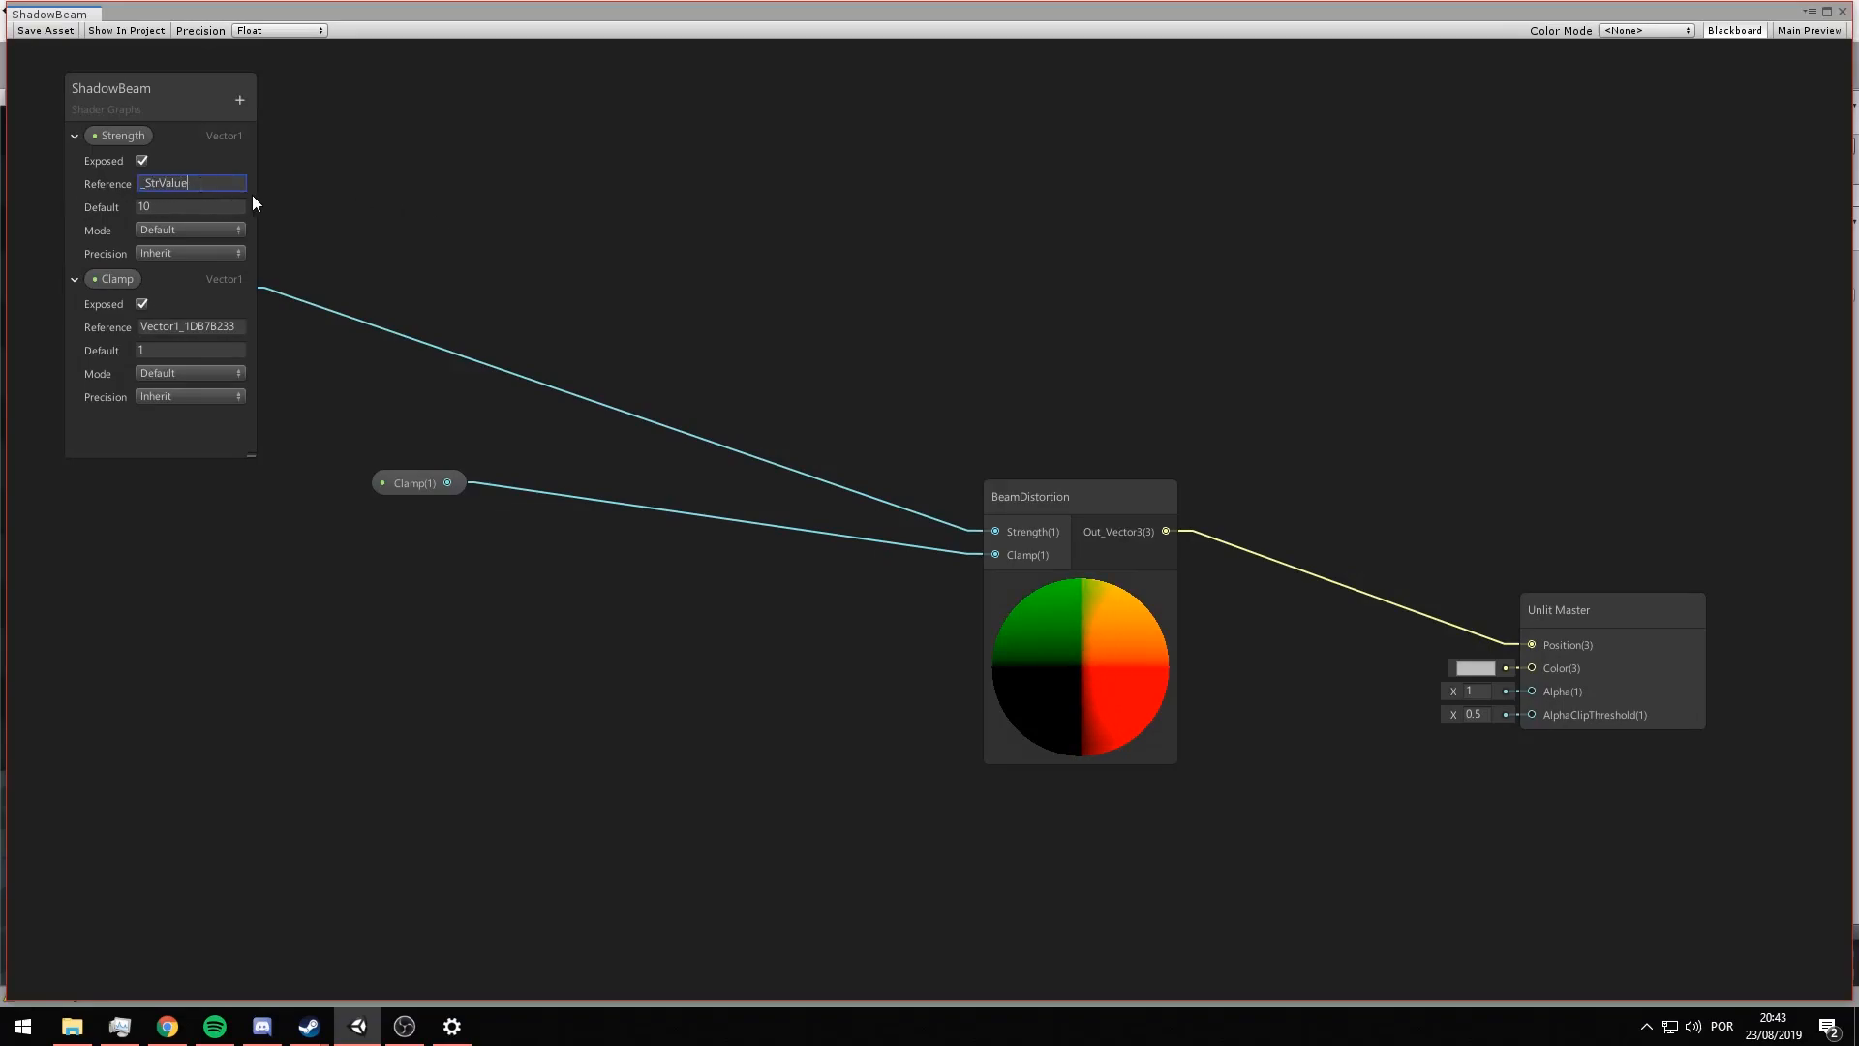
- Set the Strength property's reference to _StrValue, and save and close the ShadowBeam graph
middle_click_drag(842, 297, 712, 245)
left_click(1826, 14)
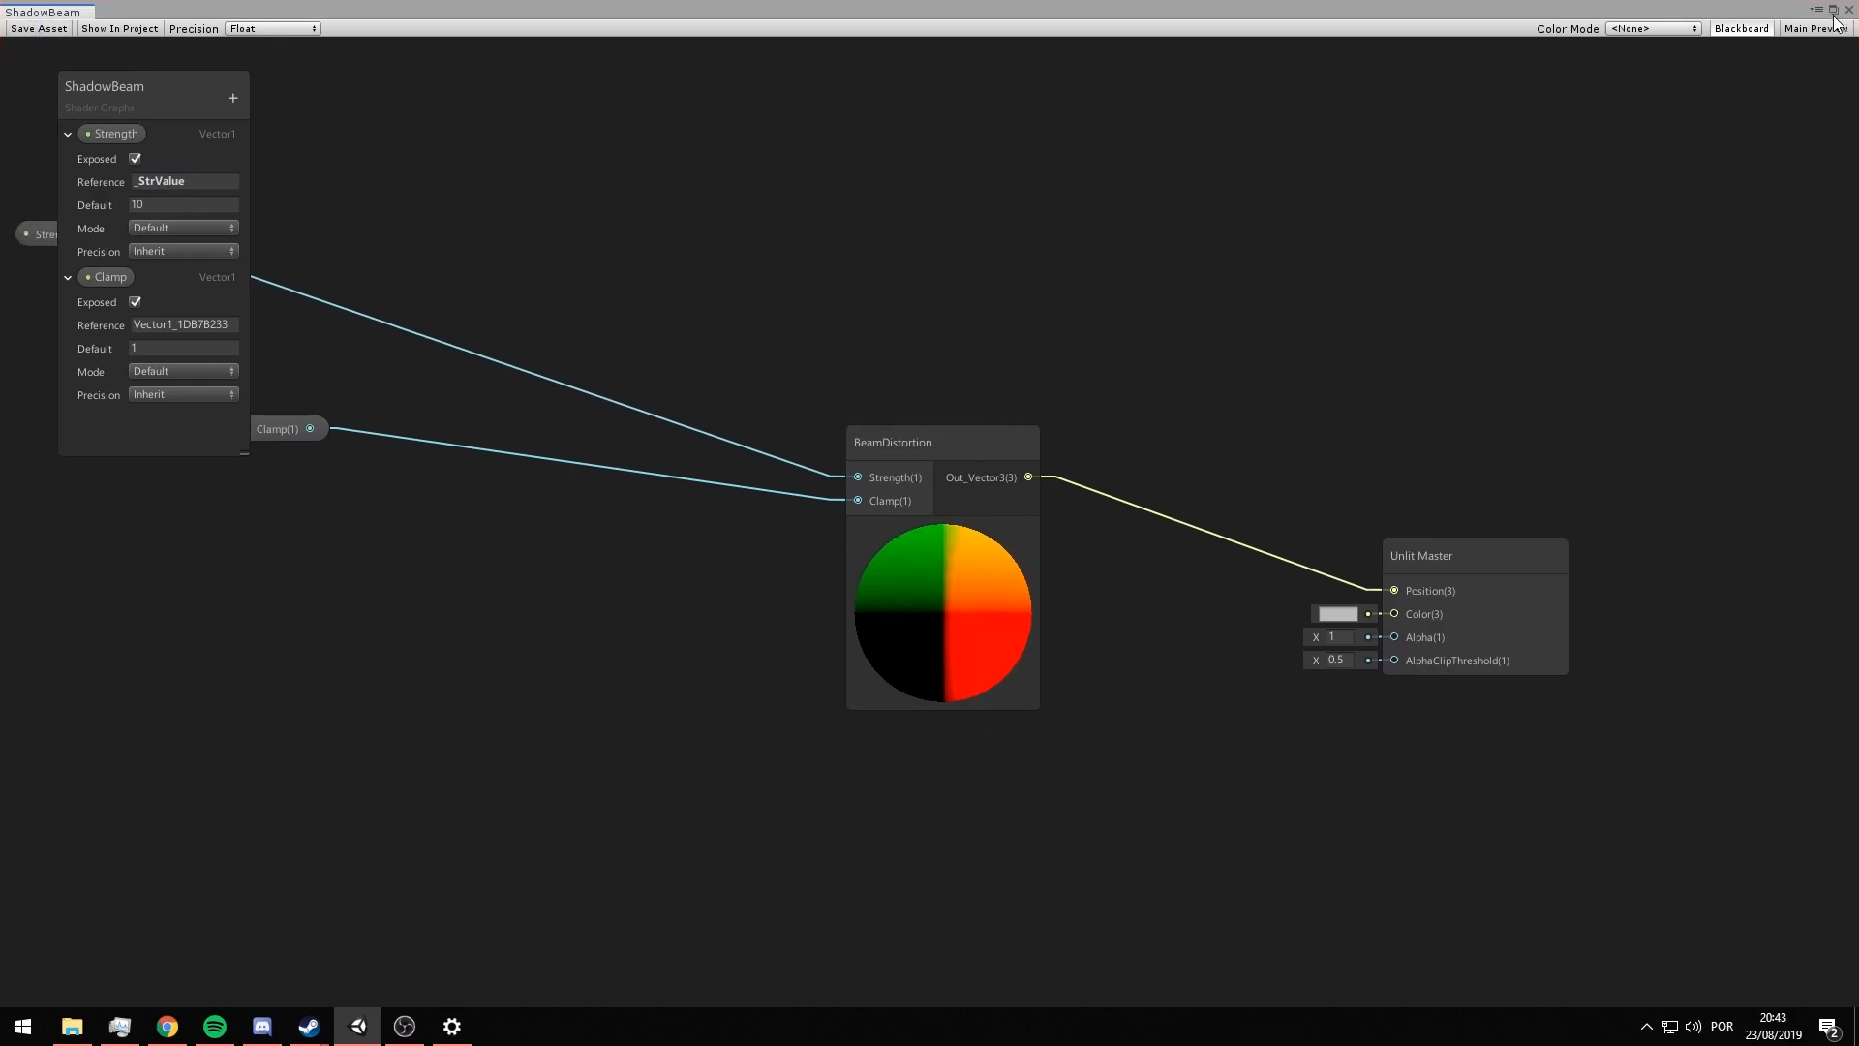
left_click(1847, 10)
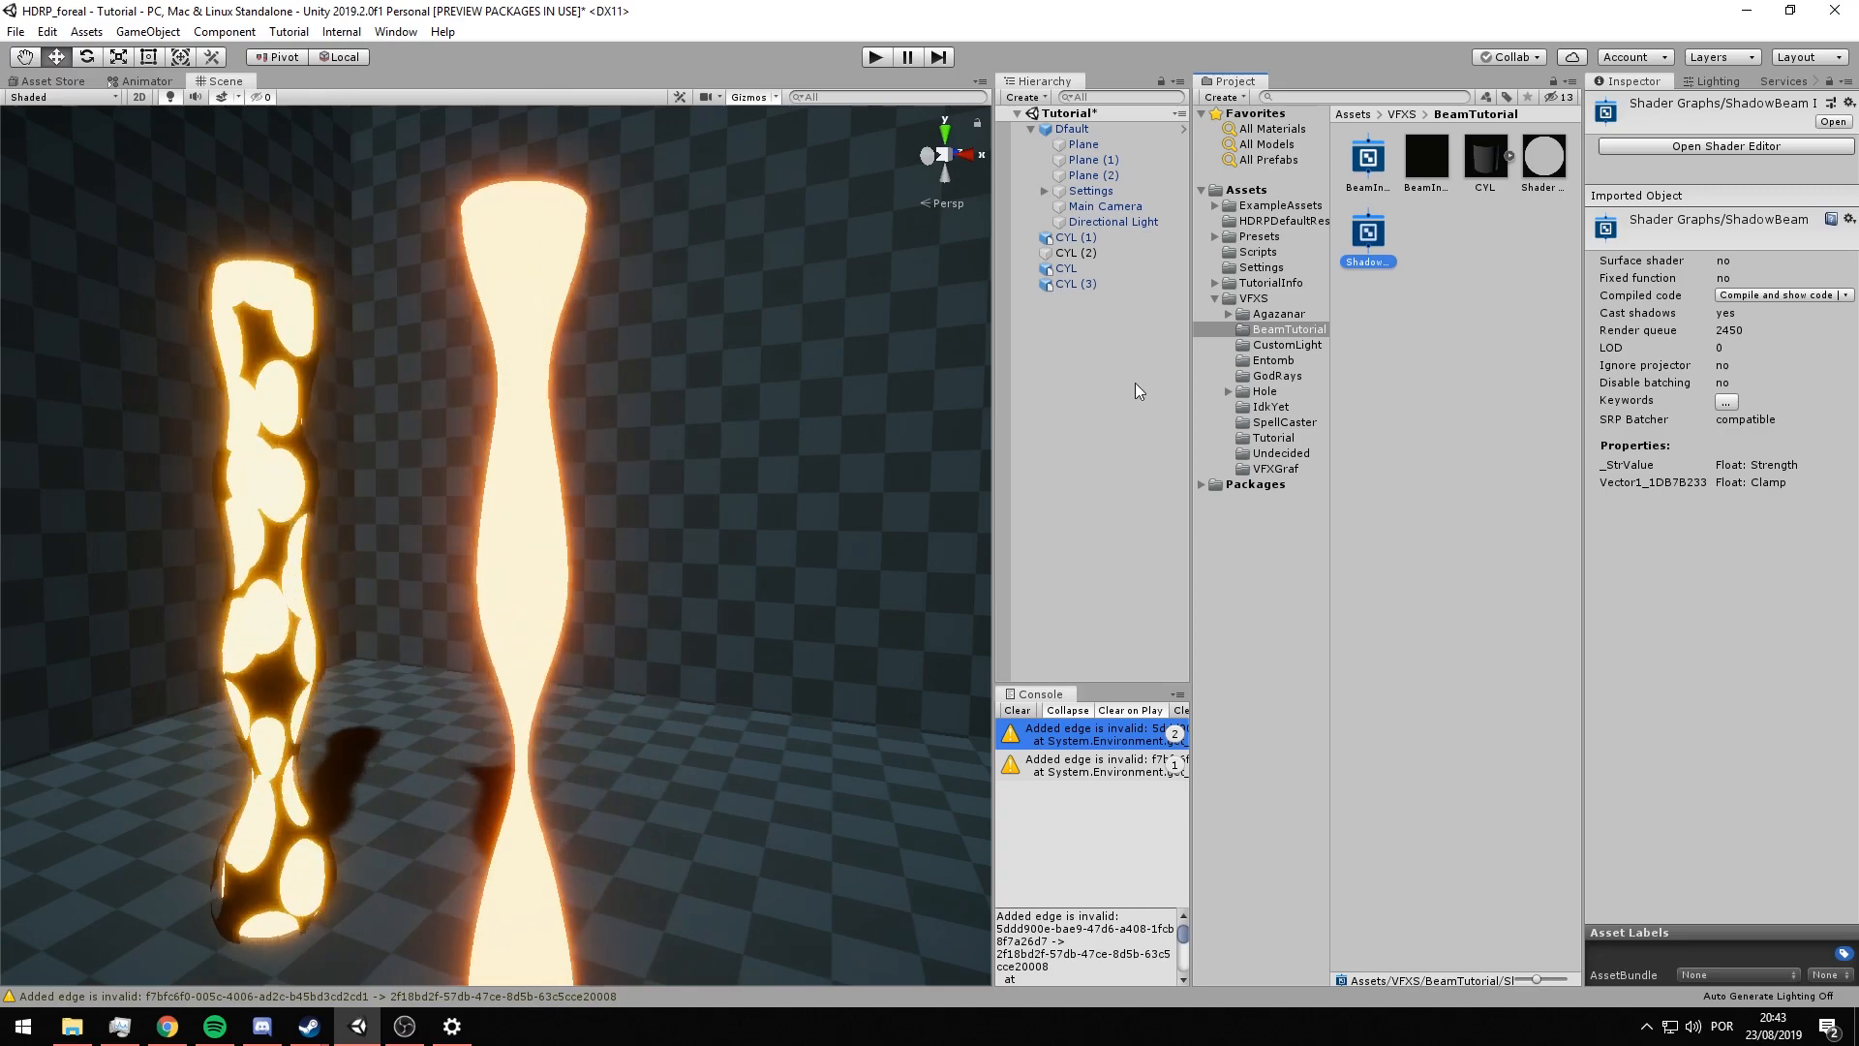
- Set the ShadowBeam material's Strength to match the BeamInner material's 15.82
left_click(1437, 160)
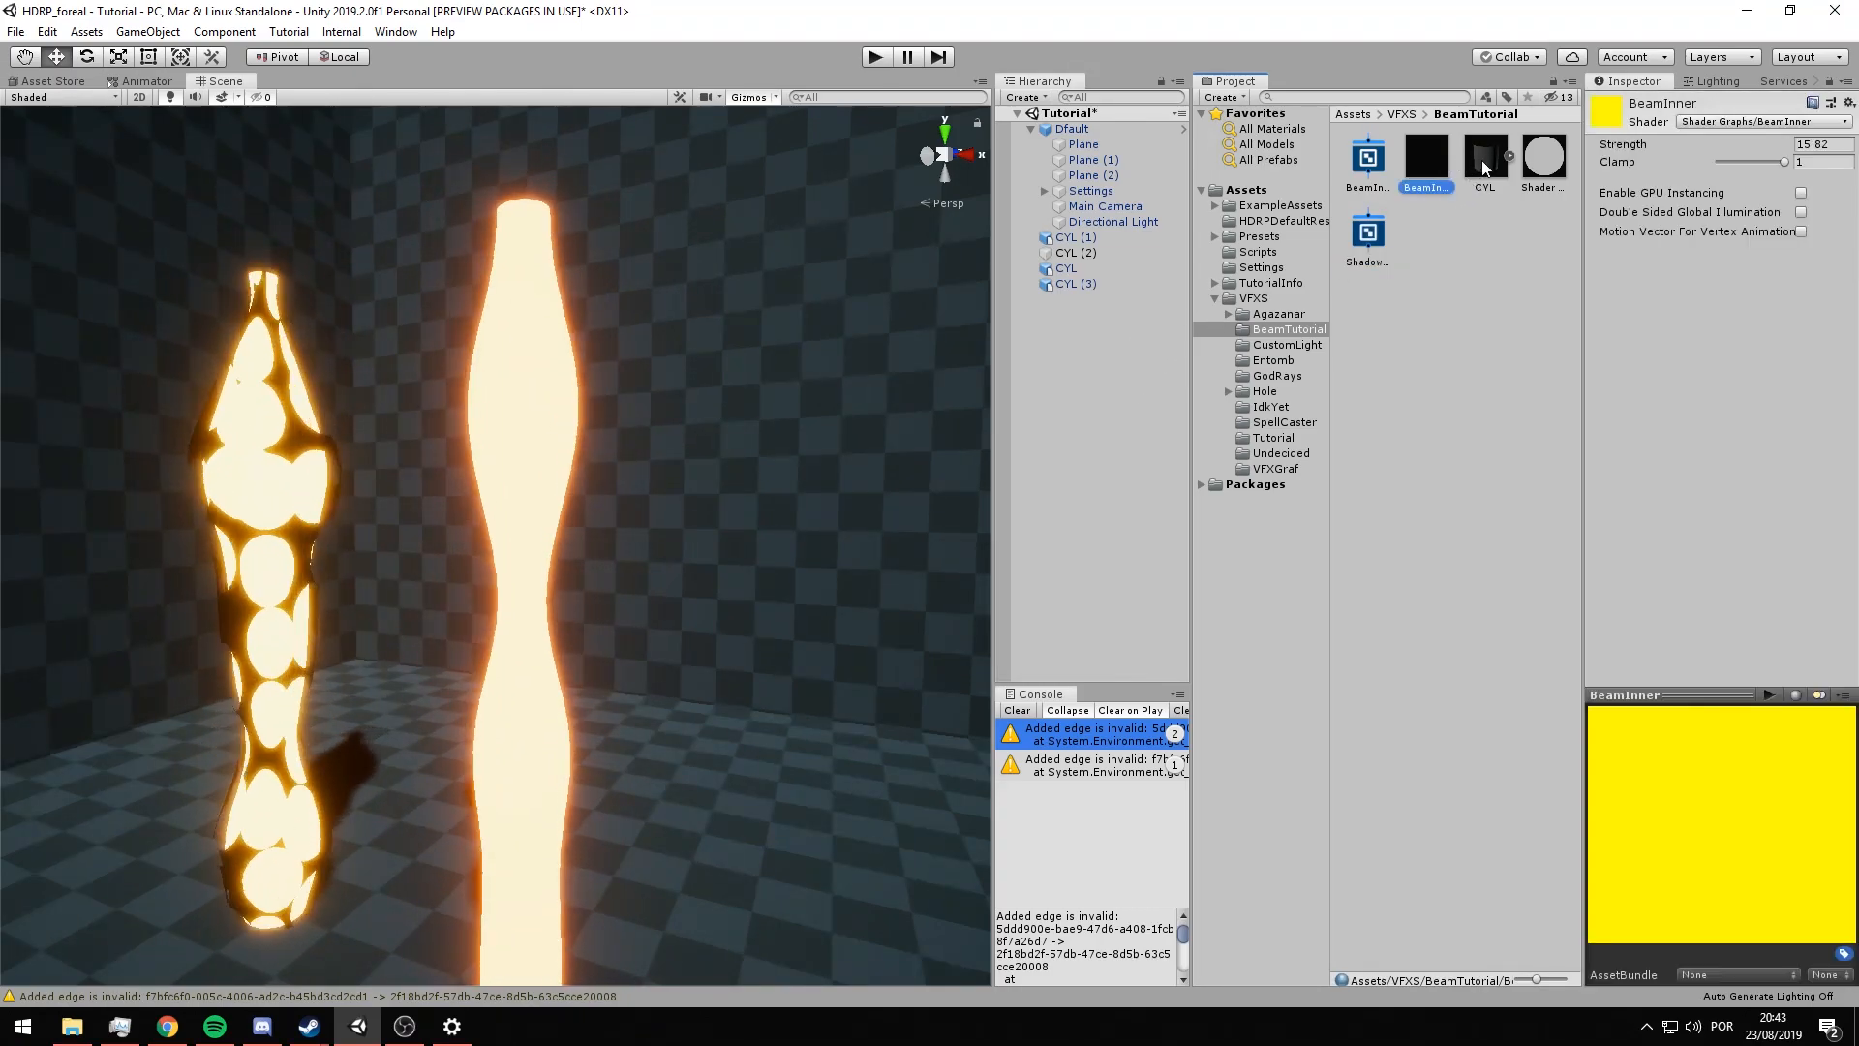
left_click(1530, 172)
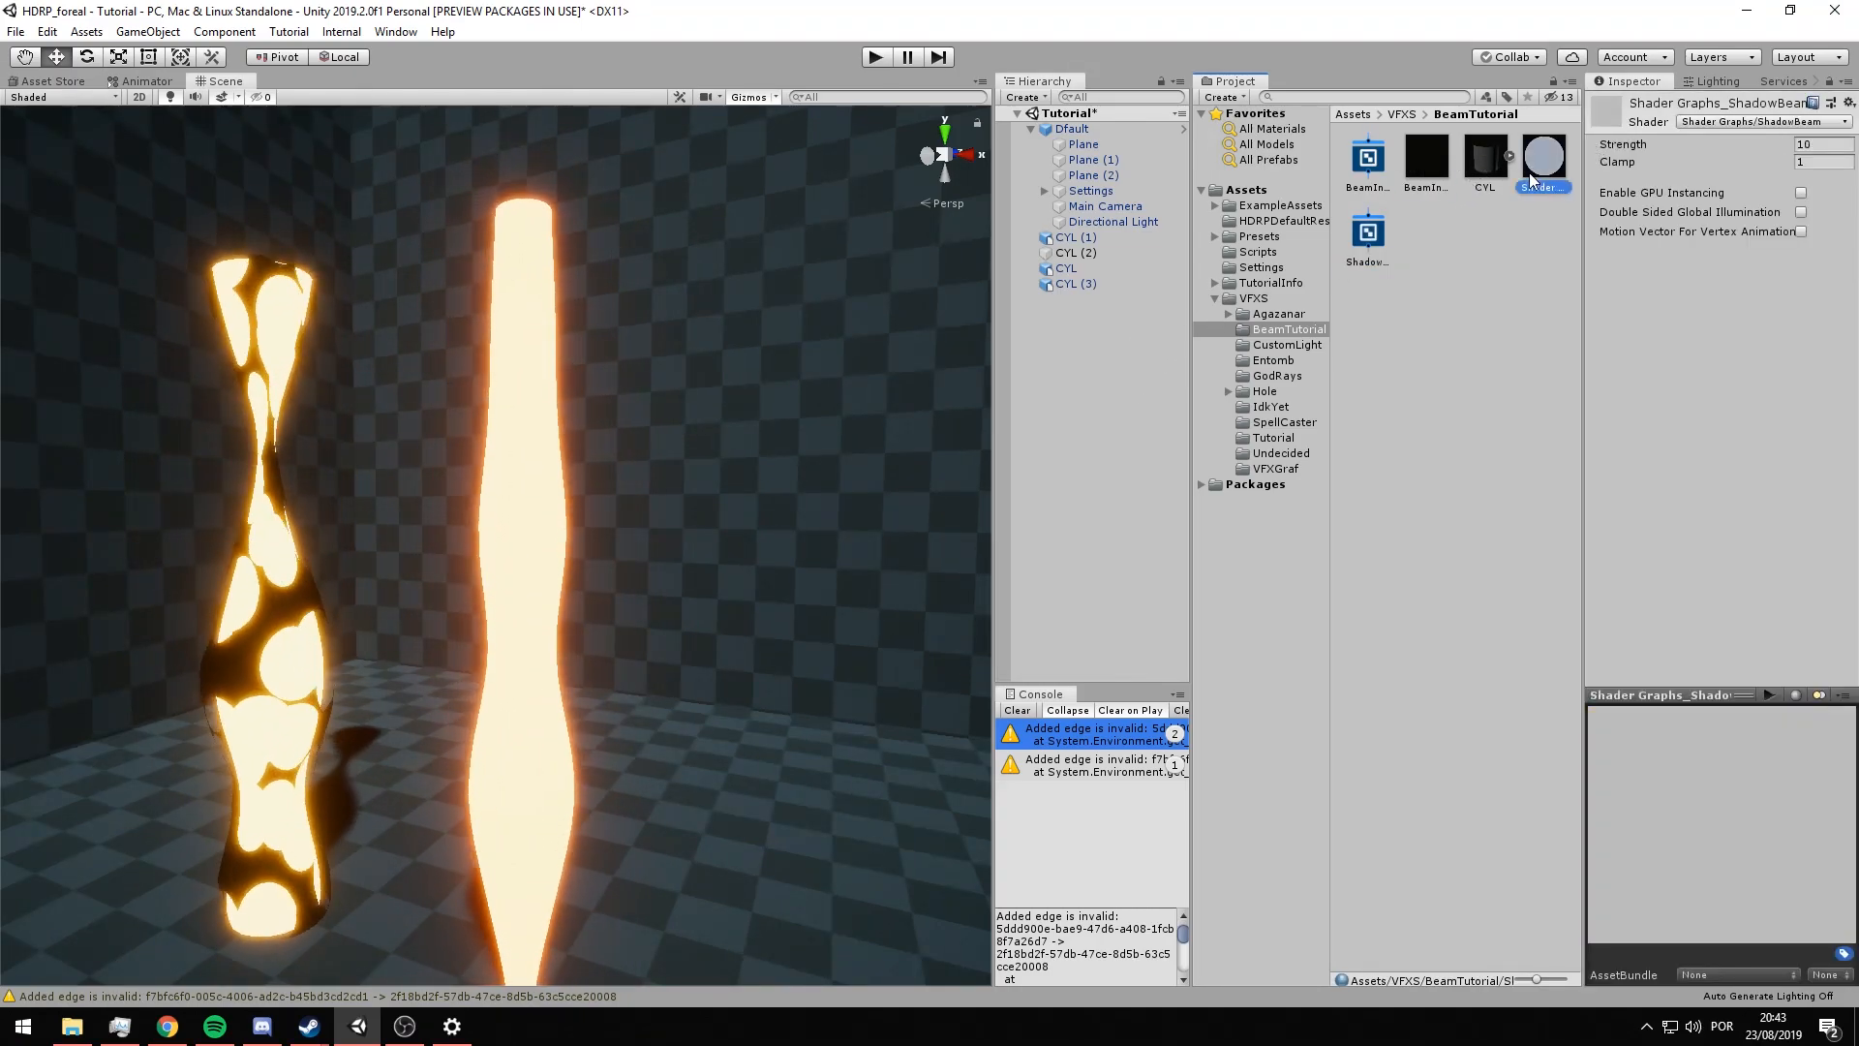
left_click(1468, 162)
left_click(1427, 160)
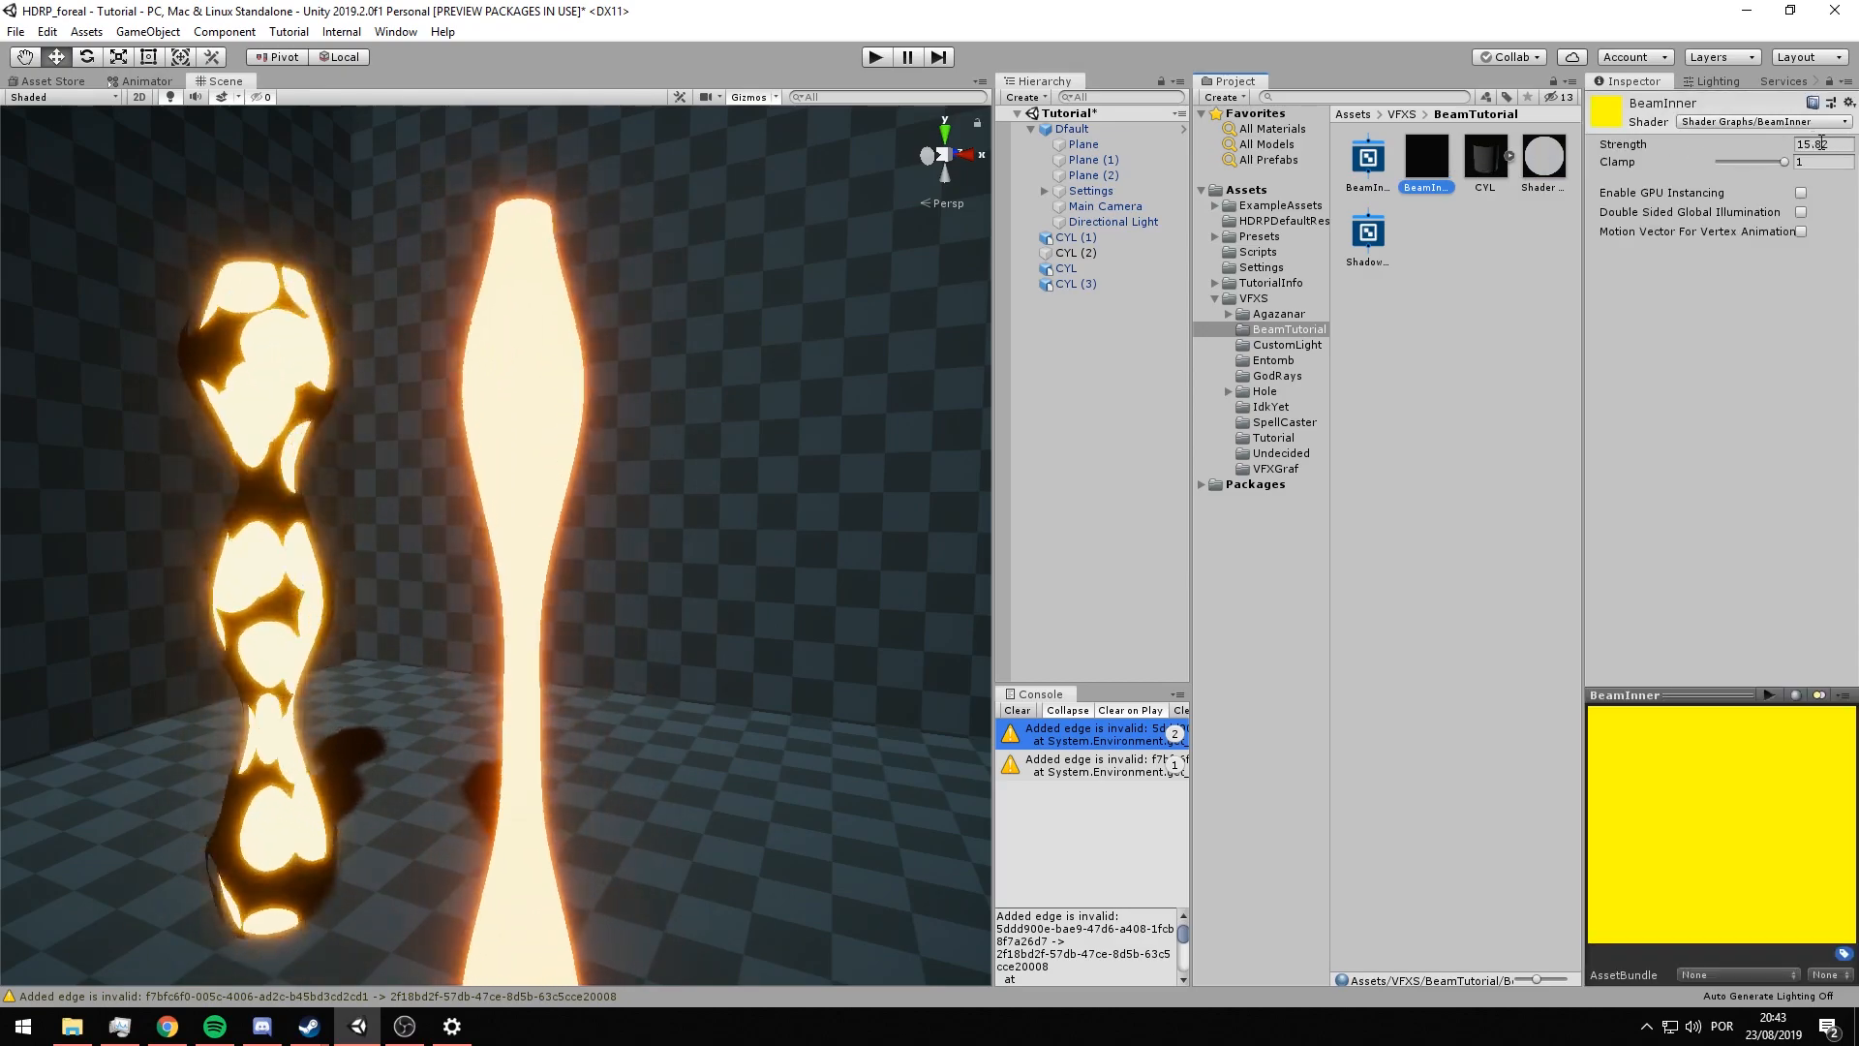
left_click(1543, 158)
left_click(1801, 144)
type("15.83")
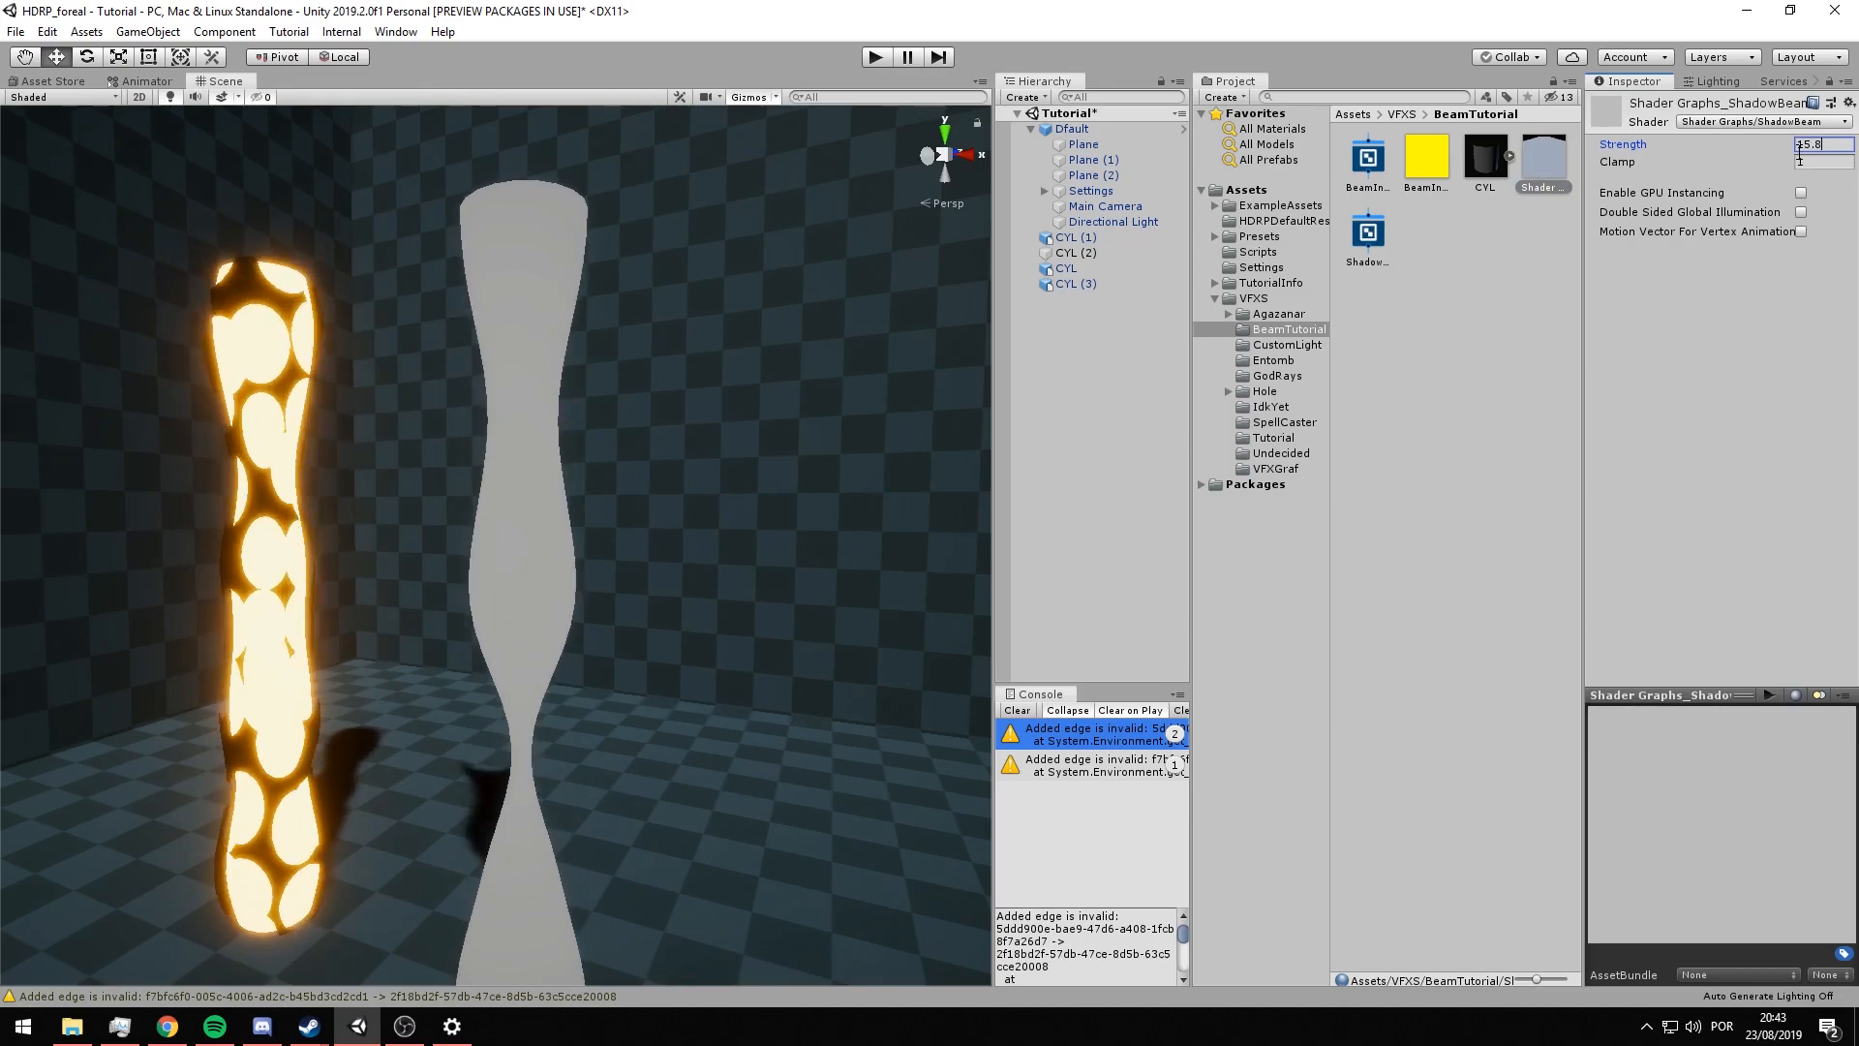
left_click(1437, 172)
scroll(525, 605, "down", 2)
middle_click_drag(525, 606, 712, 467)
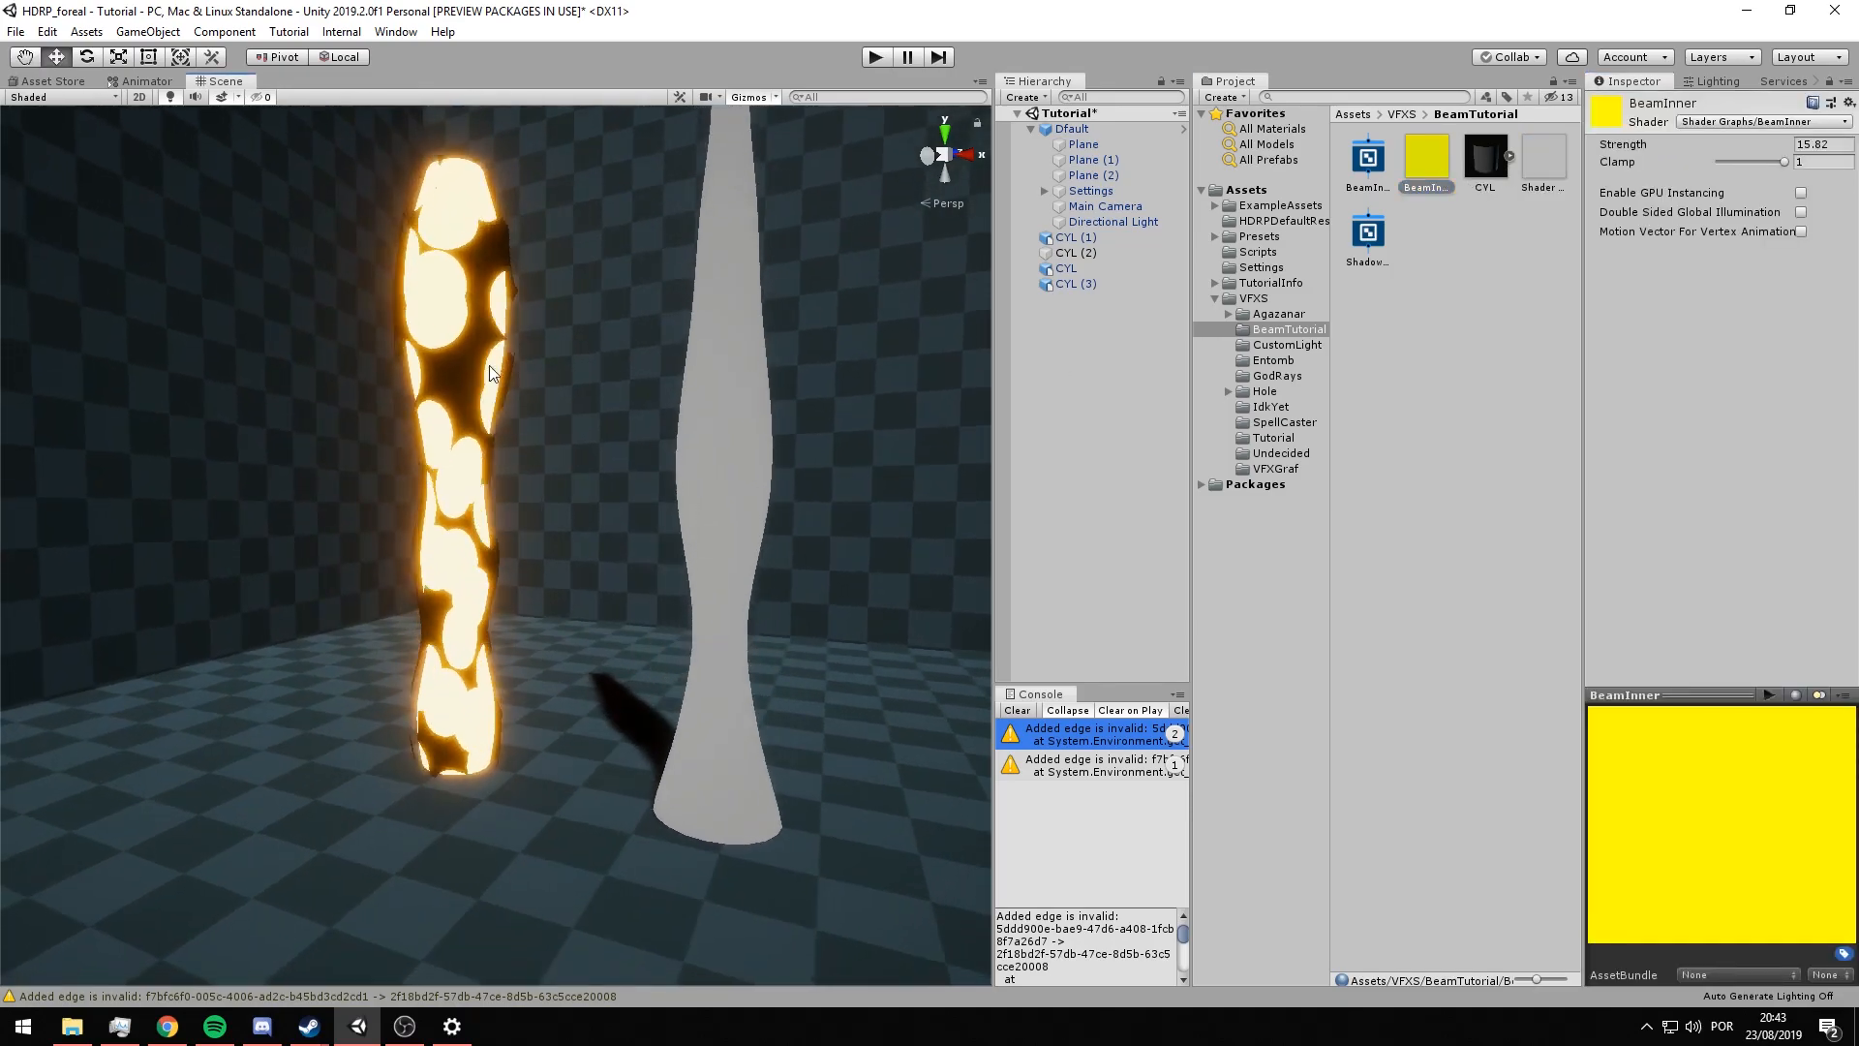
- In the ShadowBeam graph, make the Unlit Master's surface transparent and set its AlphaClipThreshold to 0
middle_click_drag(644, 232, 568, 358)
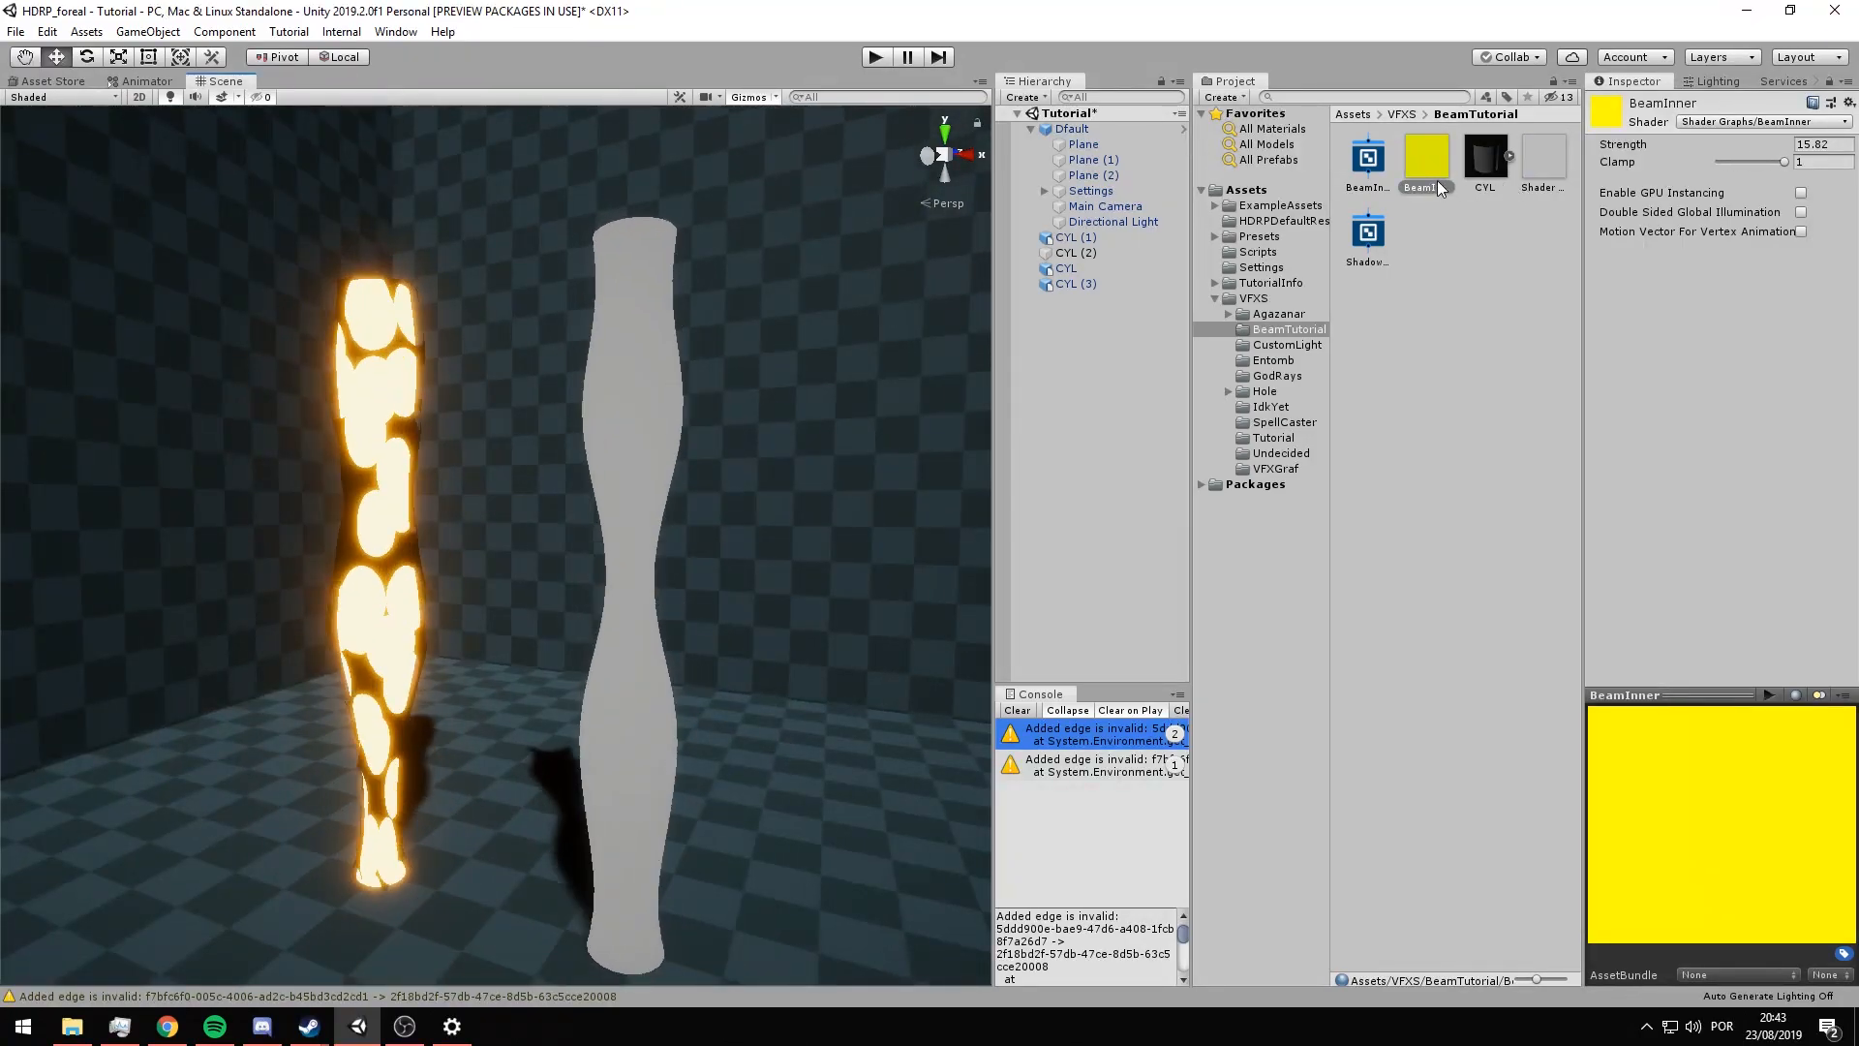
double_click(1366, 235)
middle_click_drag(830, 616, 809, 502)
left_click_drag(973, 524, 724, 287)
middle_click_drag(1500, 441, 1051, 419)
scroll(1050, 420, "up", 1)
left_click(1101, 473)
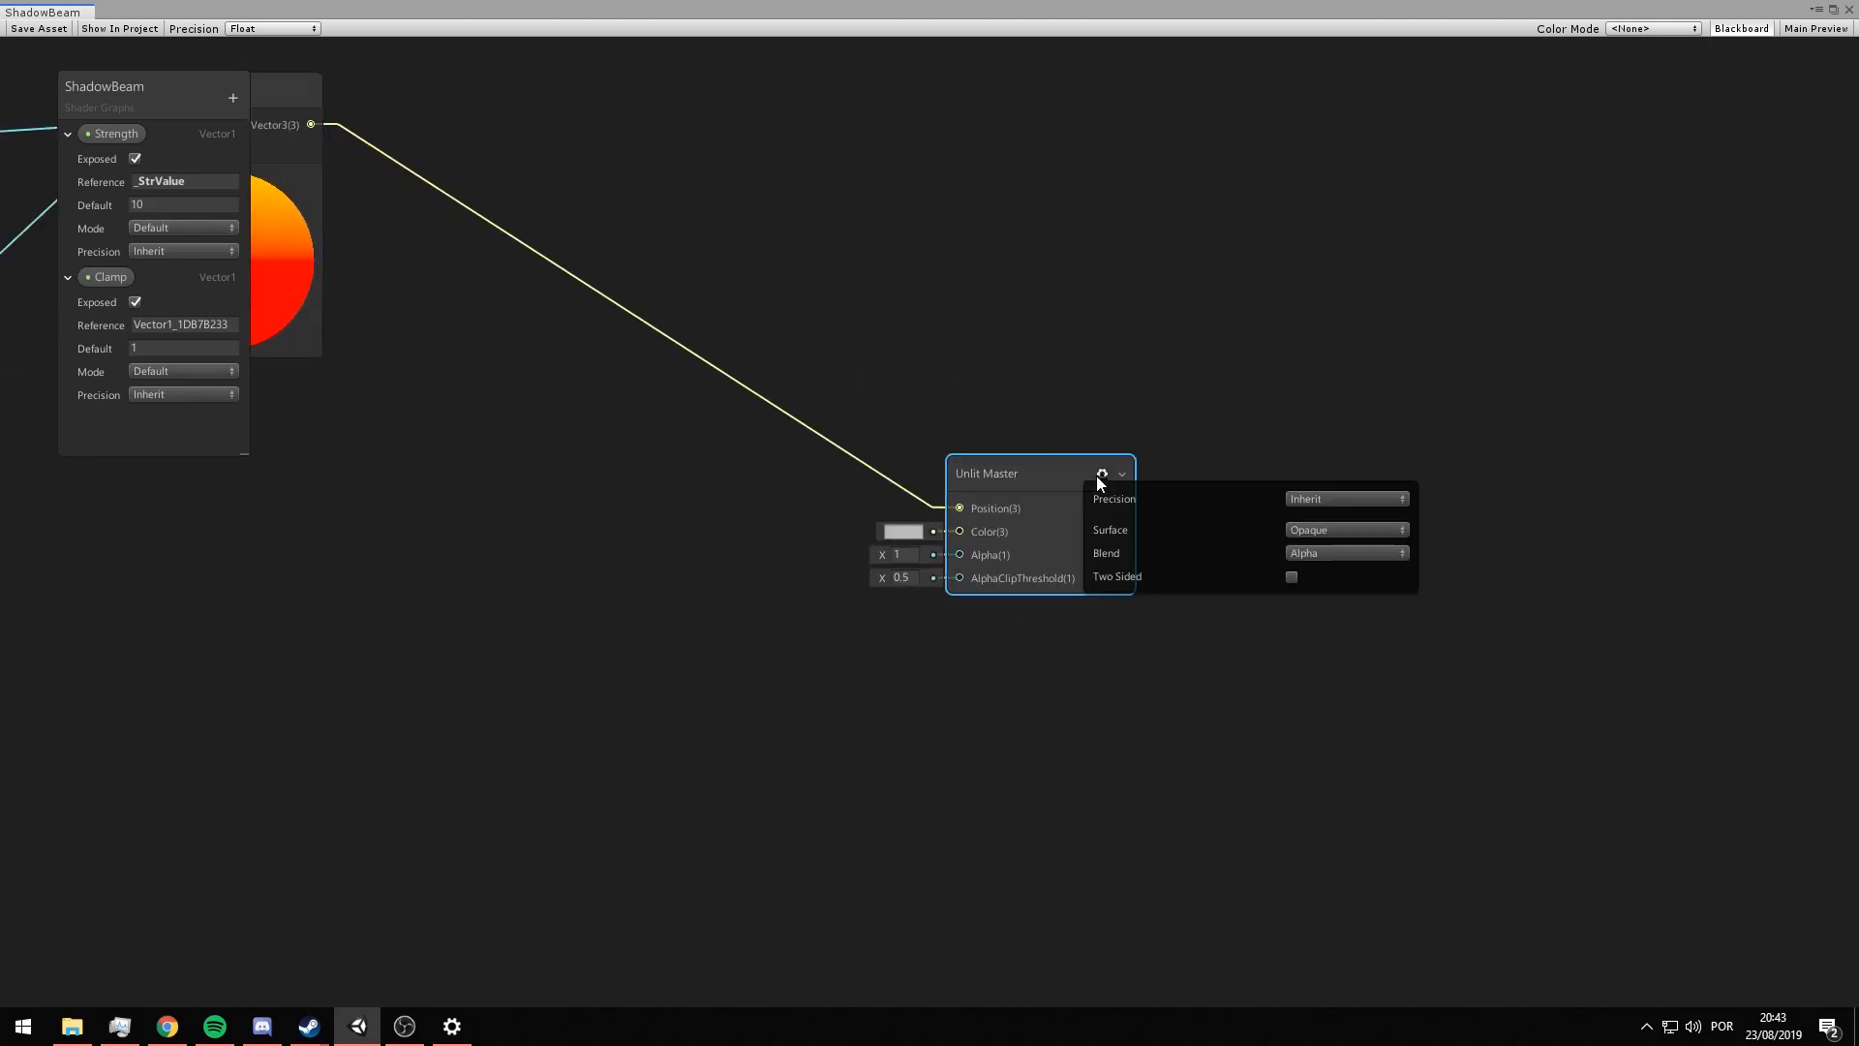
left_click(1307, 567)
left_click(915, 577)
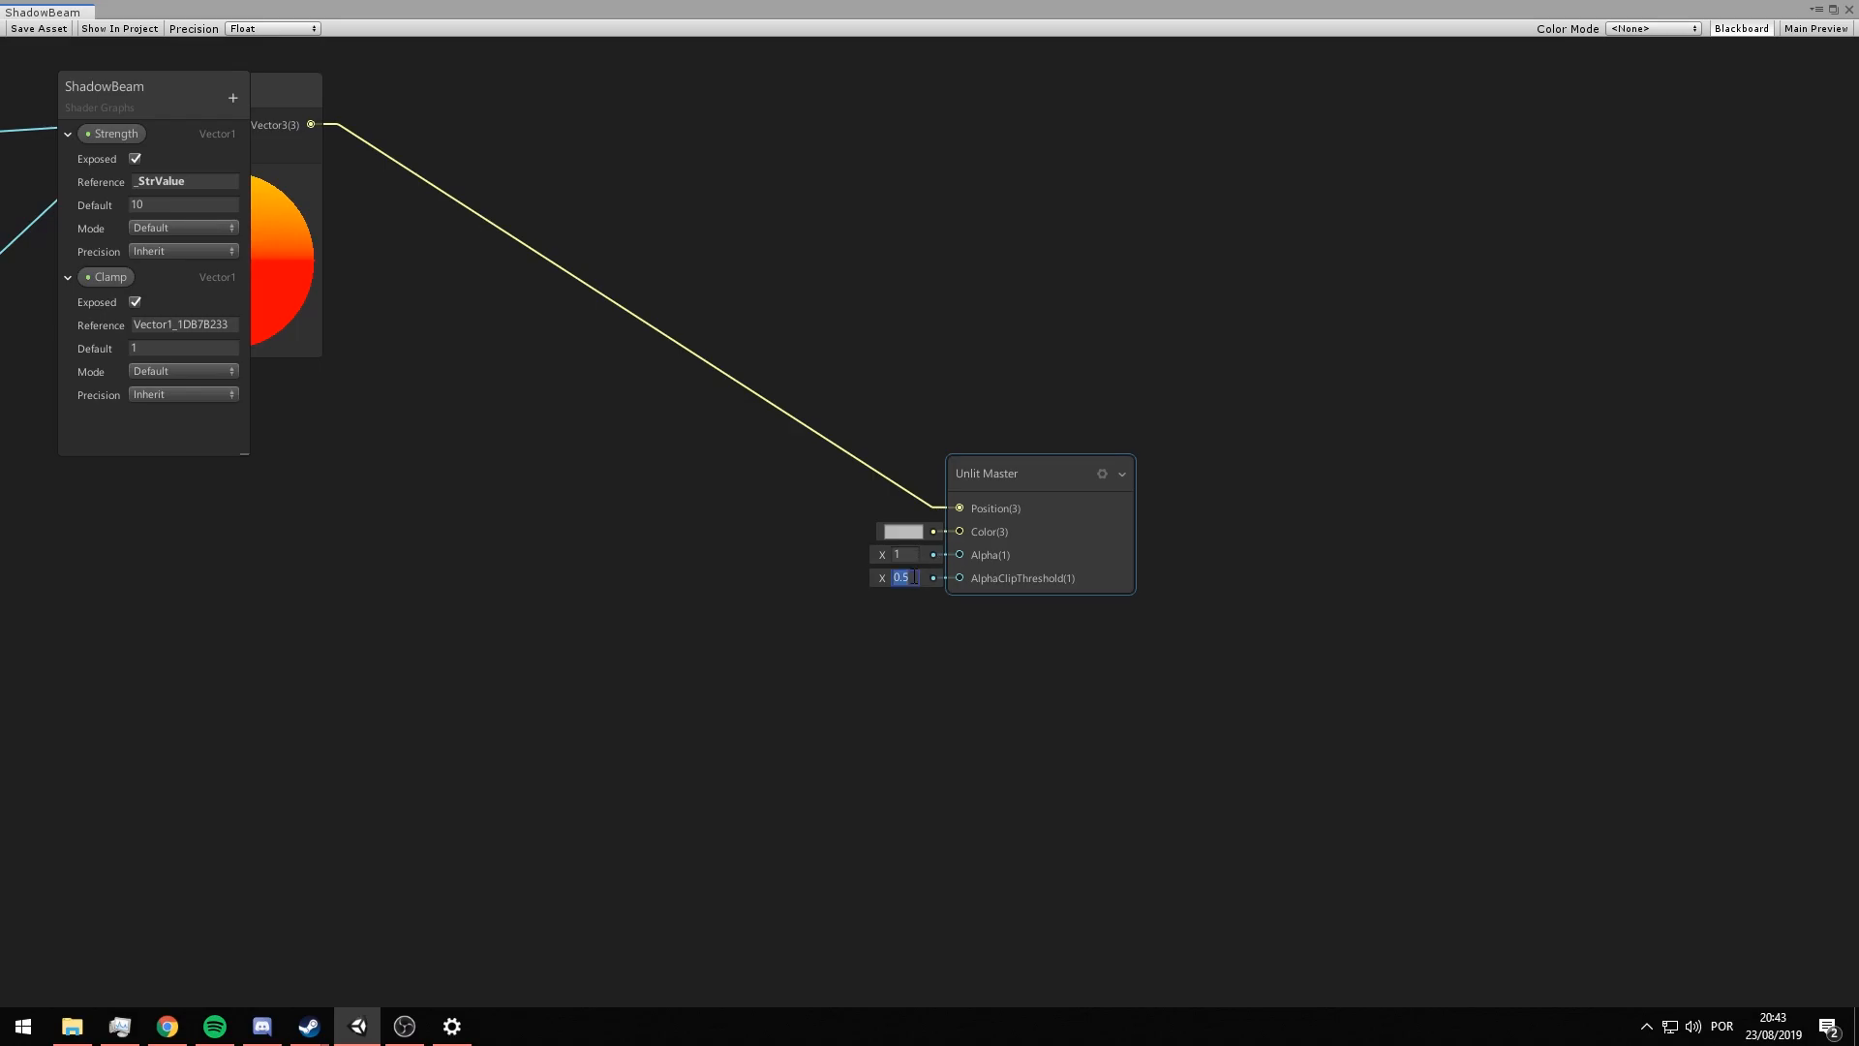
- Set the Unlit Master's Color to the near-black 161313
middle_click_drag(690, 551, 1181, 391)
scroll(1179, 393, "down", 2)
scroll(525, 631, "down", 2)
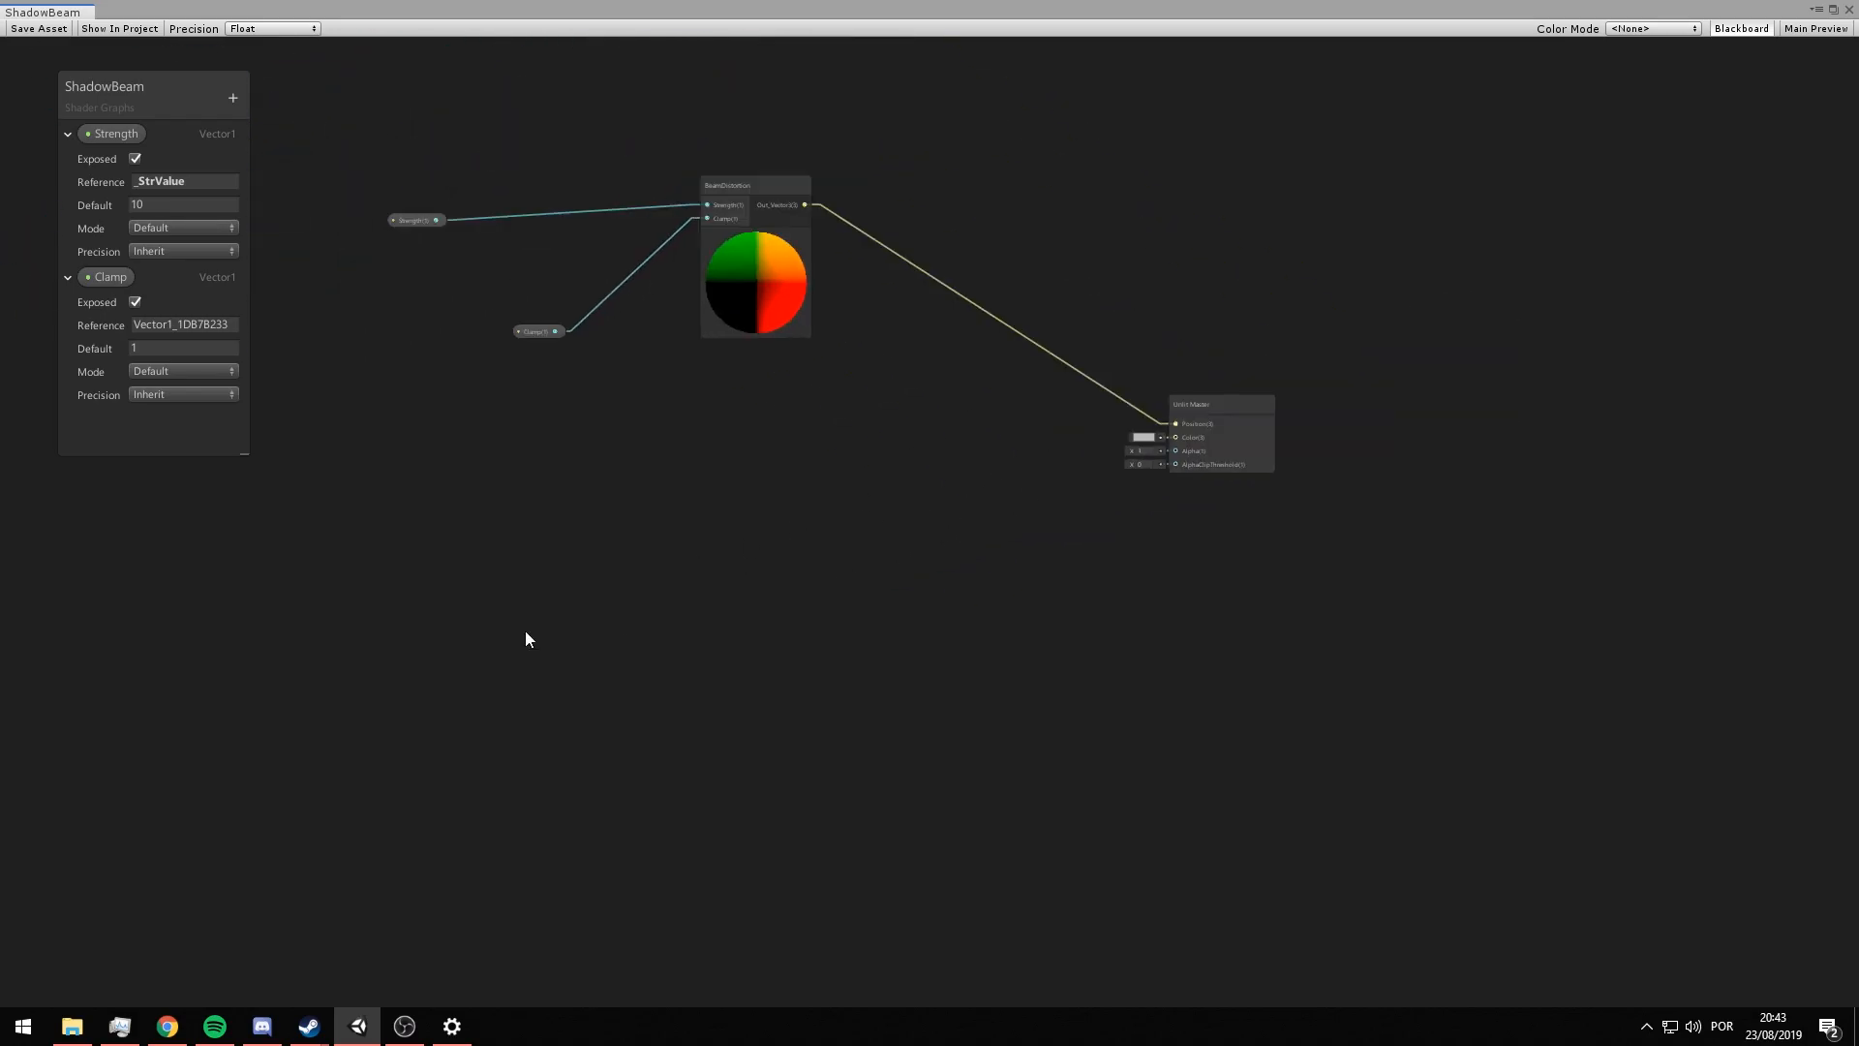
scroll(841, 502, "up", 3)
left_click(1303, 401)
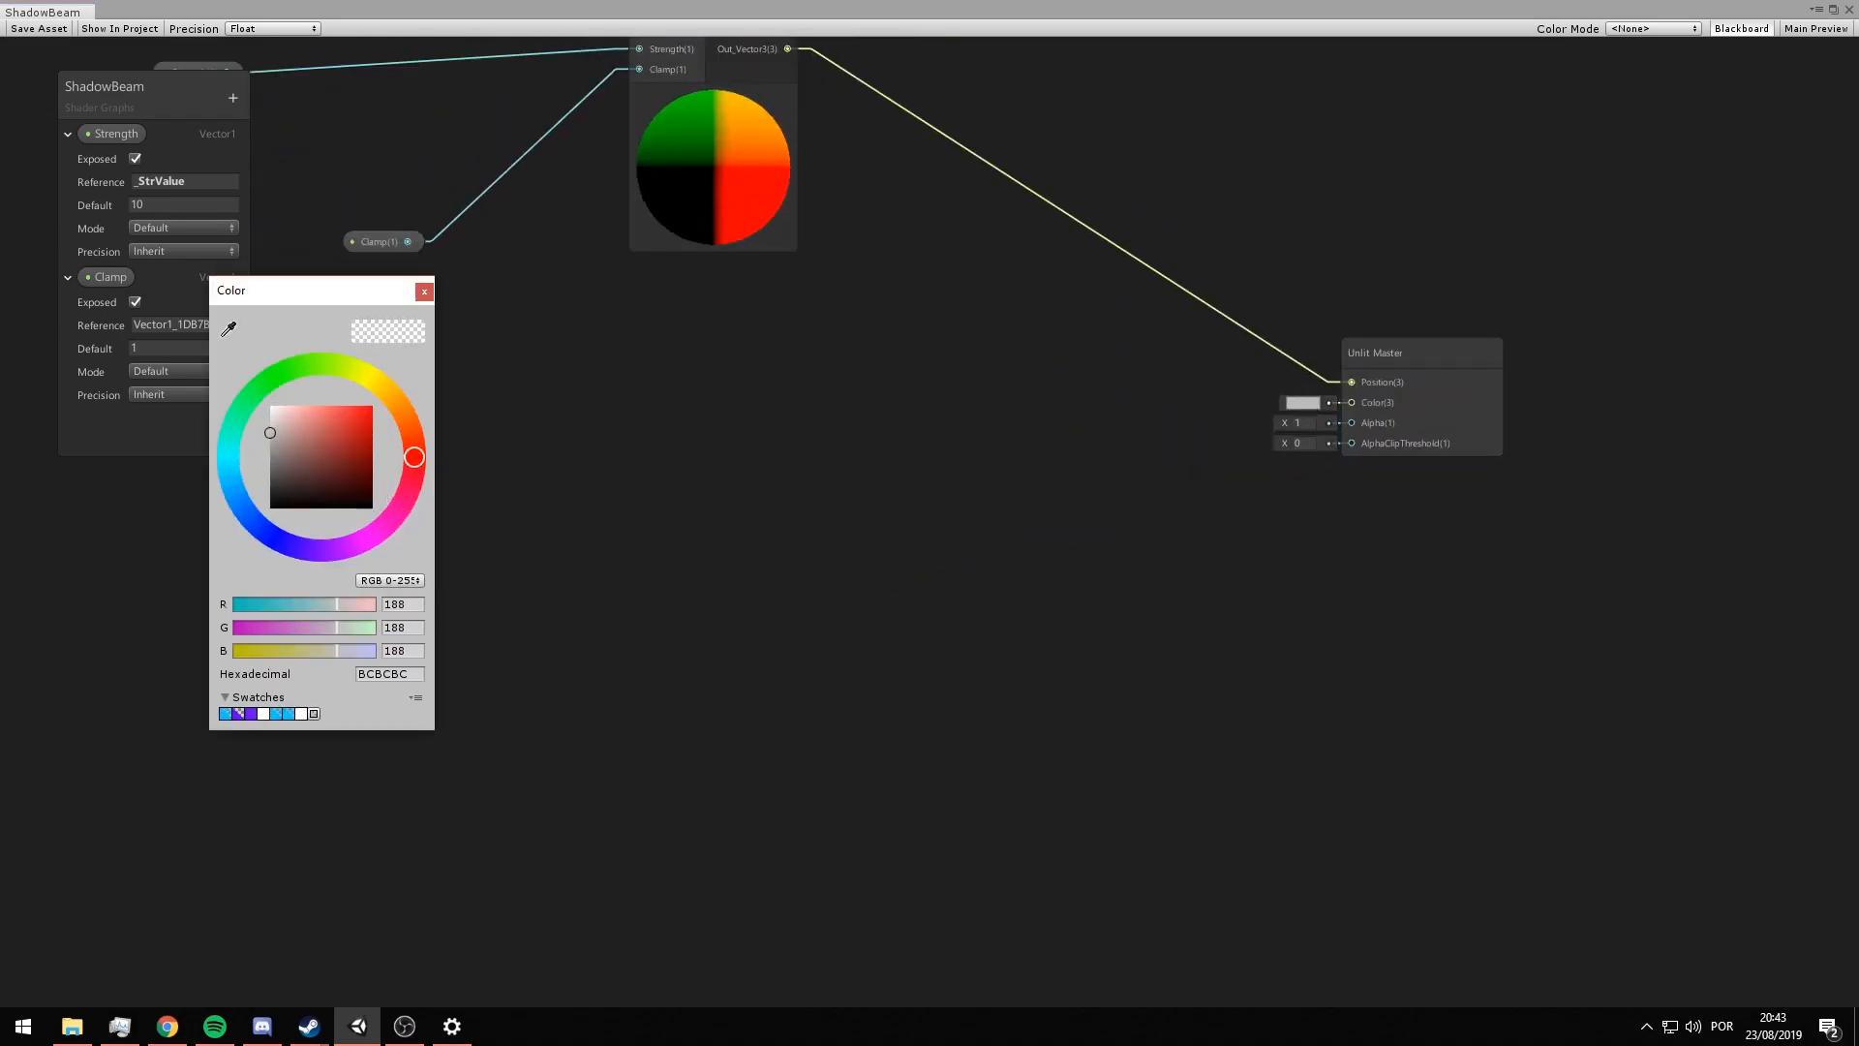
left_click(286, 501)
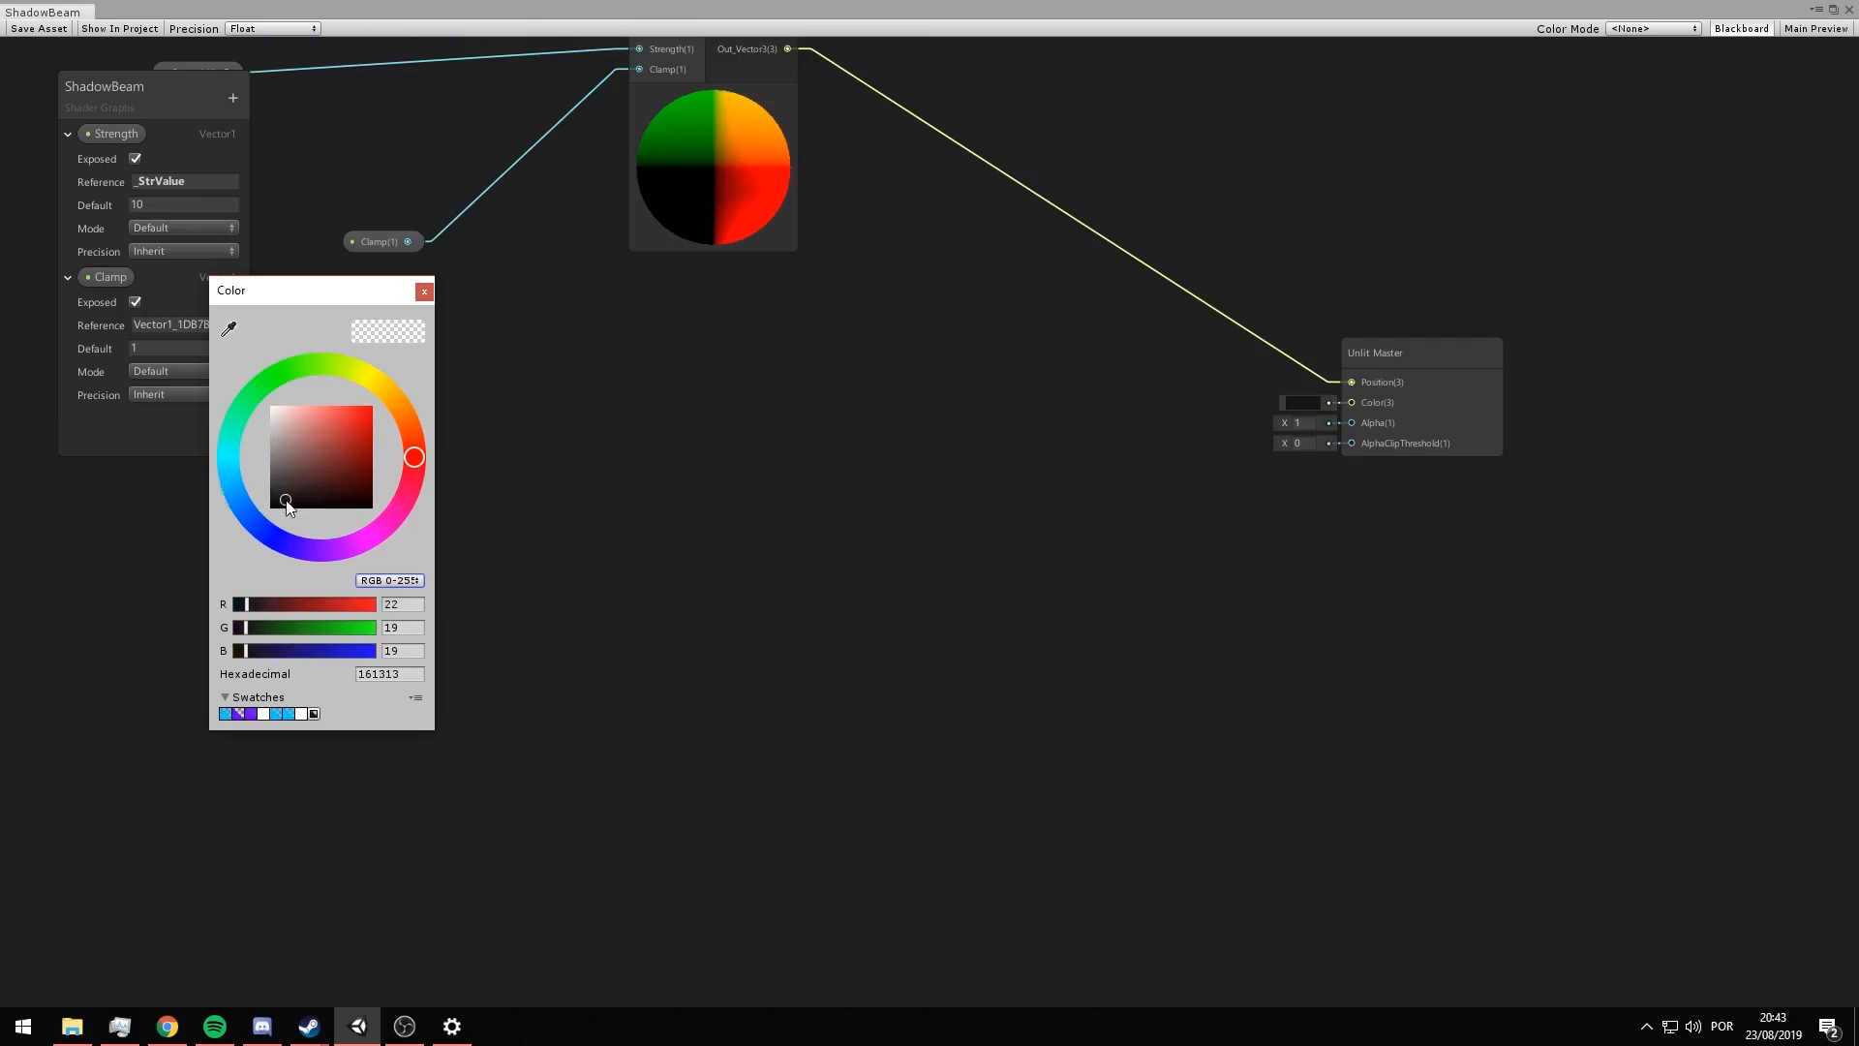
left_click(423, 292)
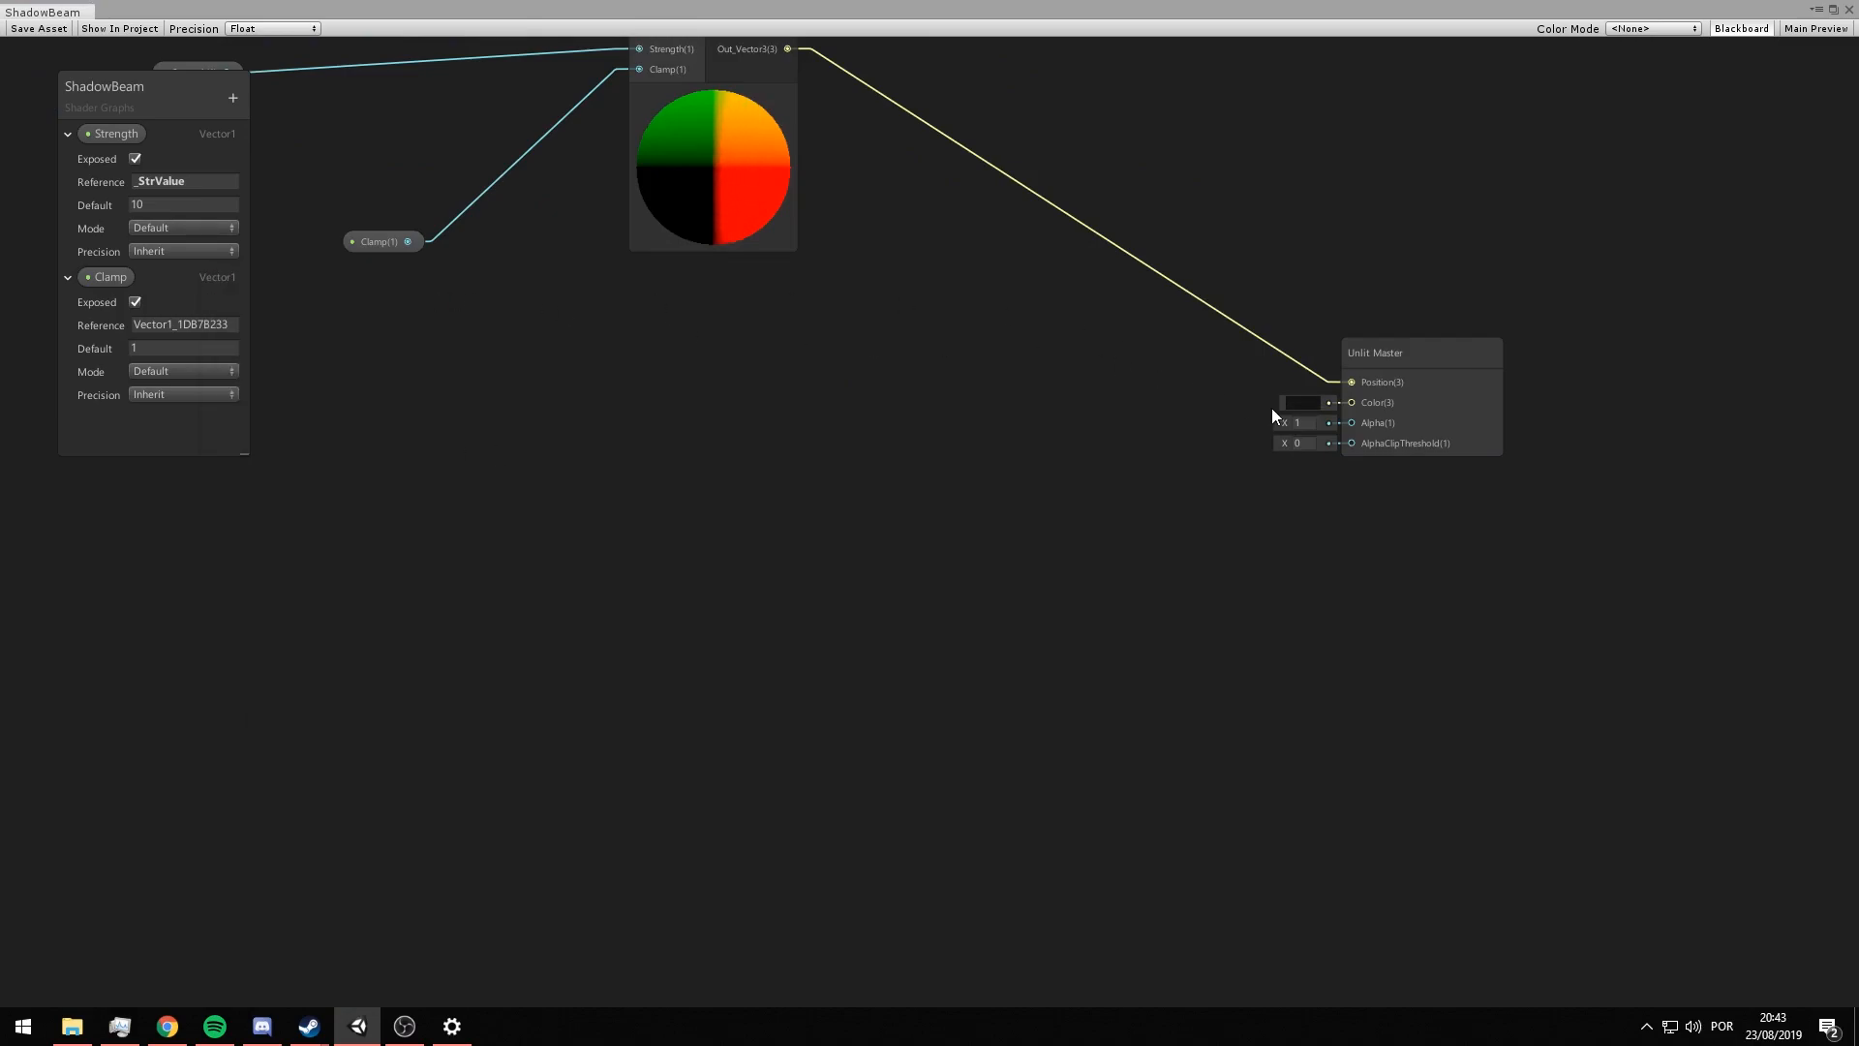
scroll(1297, 465, "down", 1)
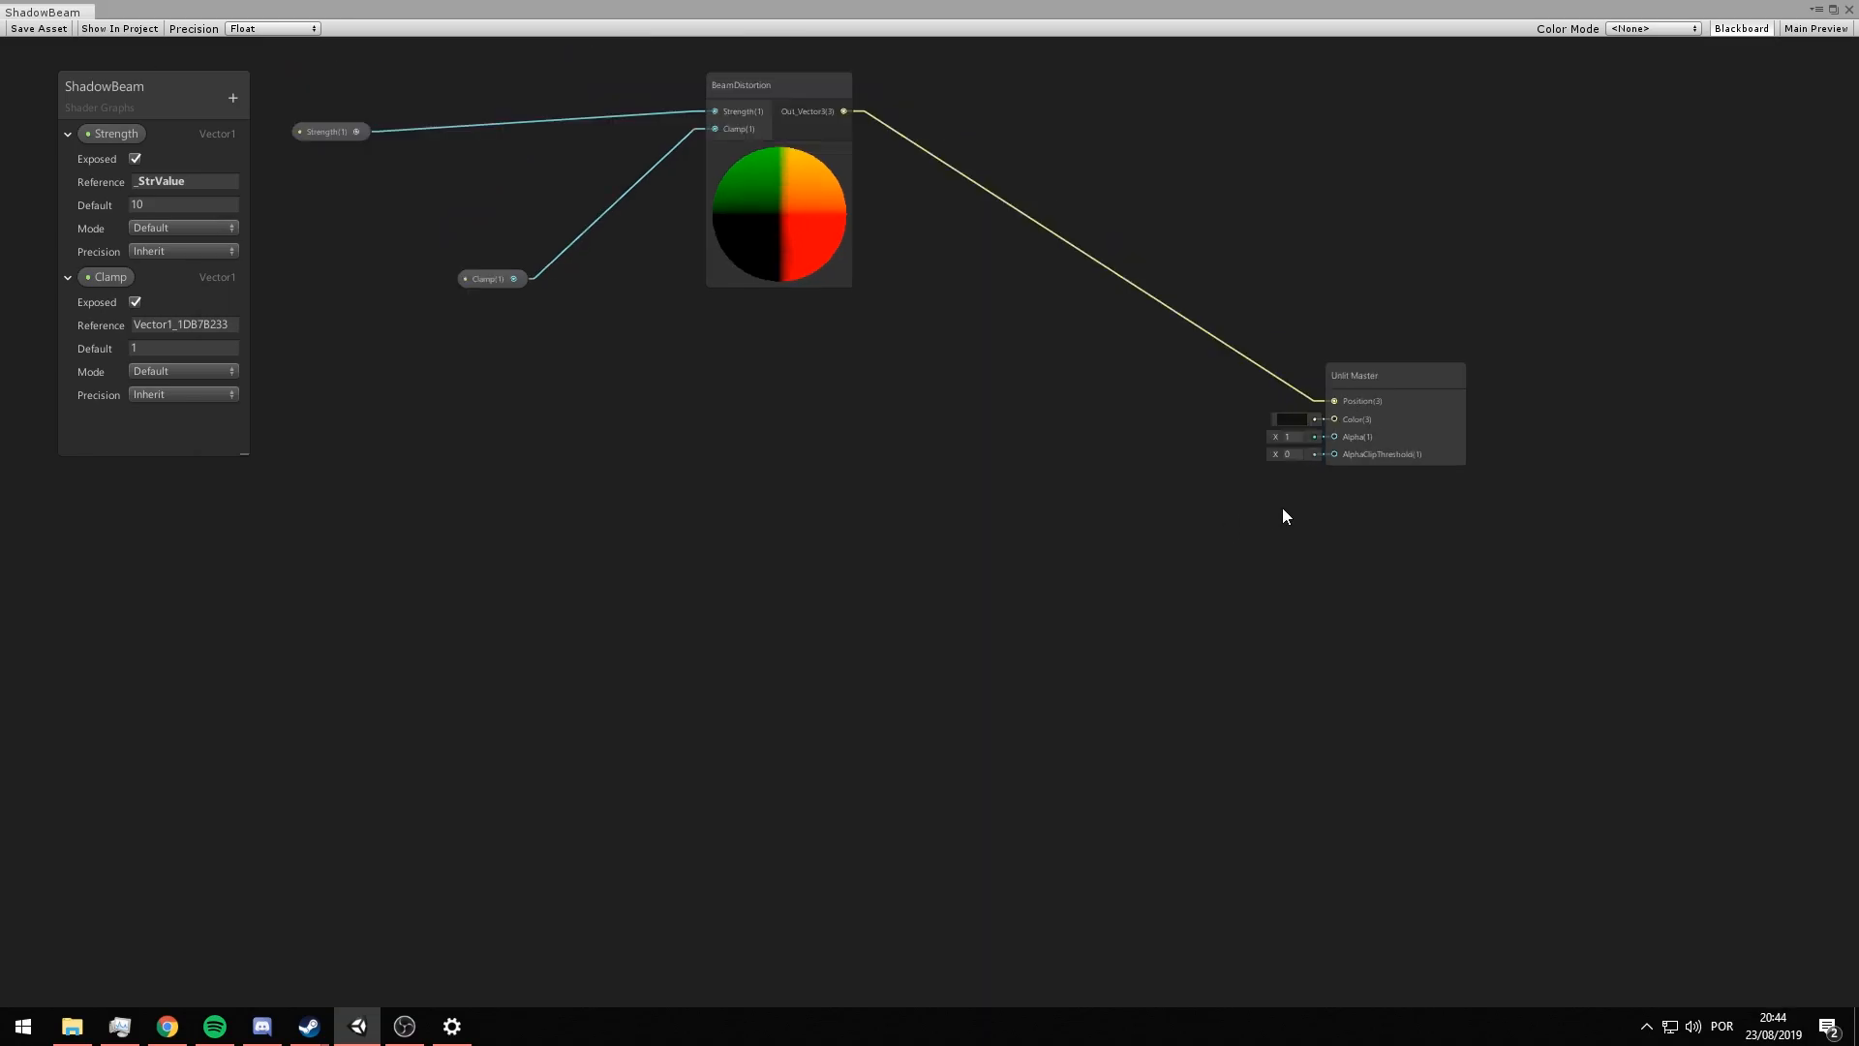
- Add a Voronoi node below BeamDistortion and set its Cell Density to 11.25
scroll(1280, 552, "down", 1)
right_click(624, 597)
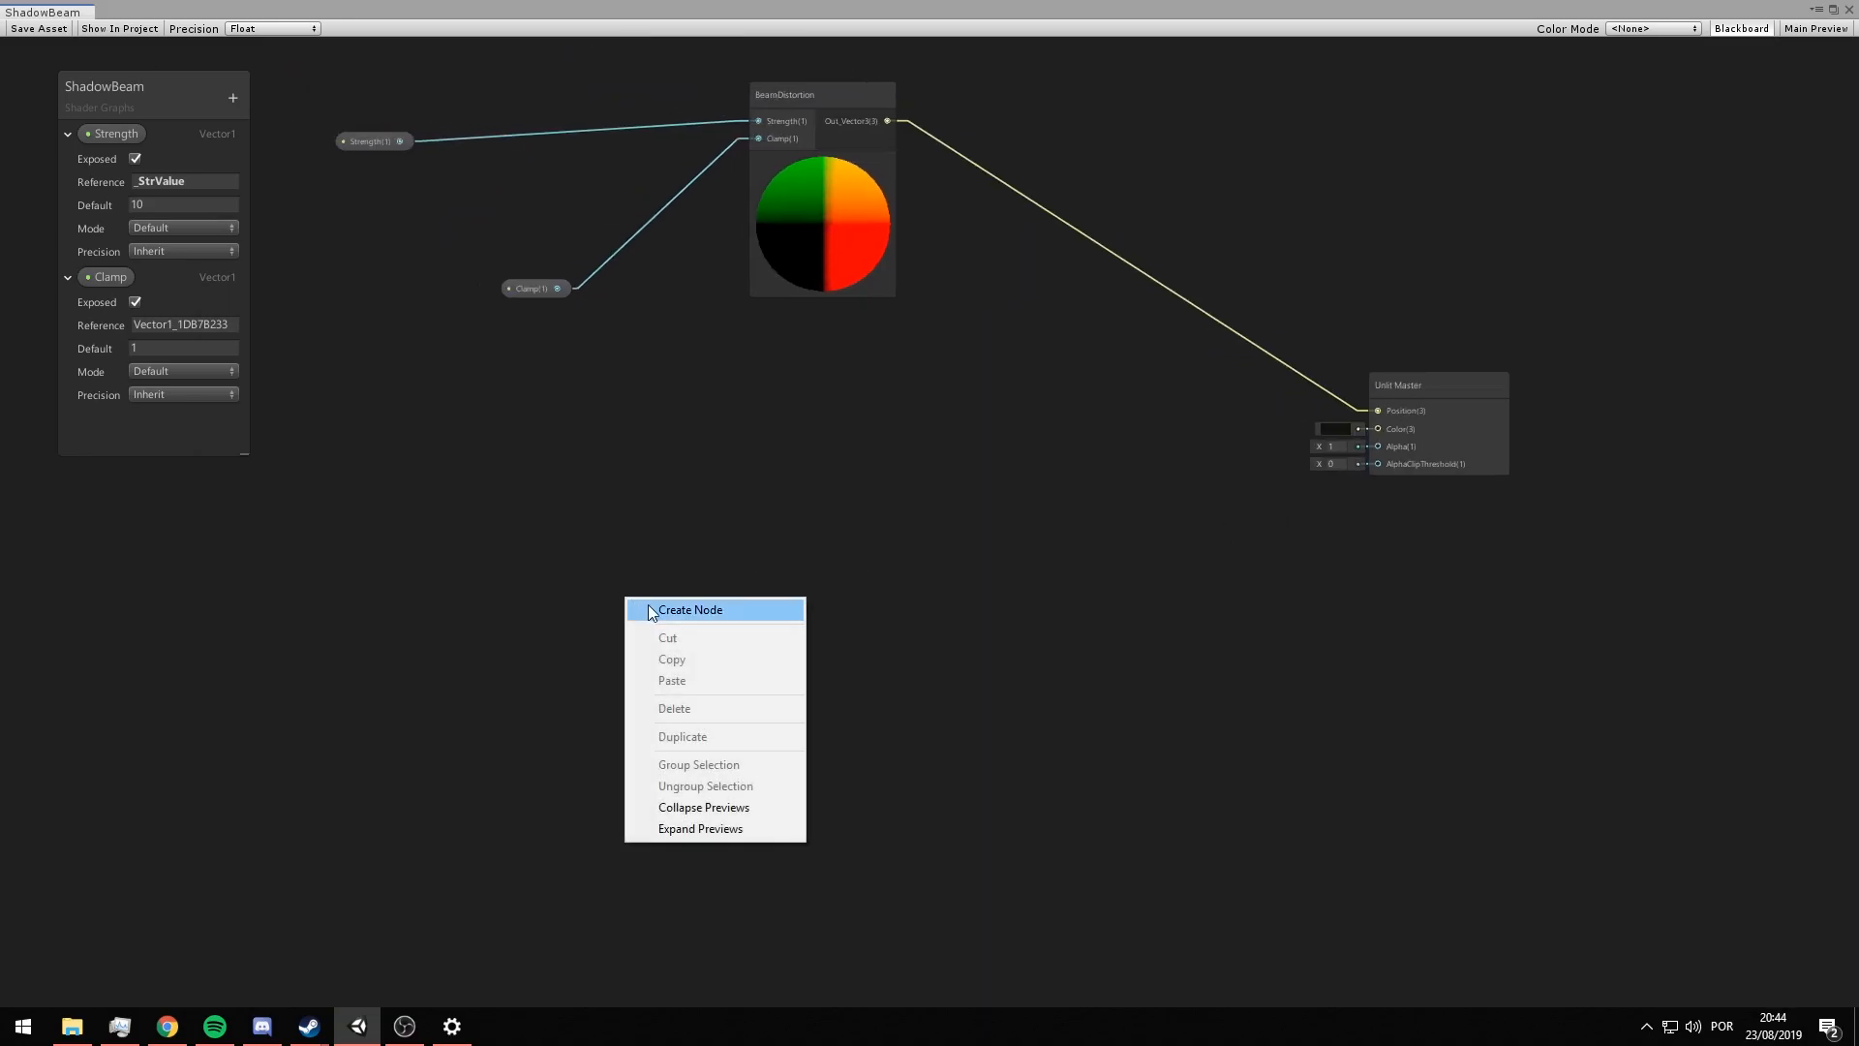
left_click(647, 608)
type("voro")
key("Return")
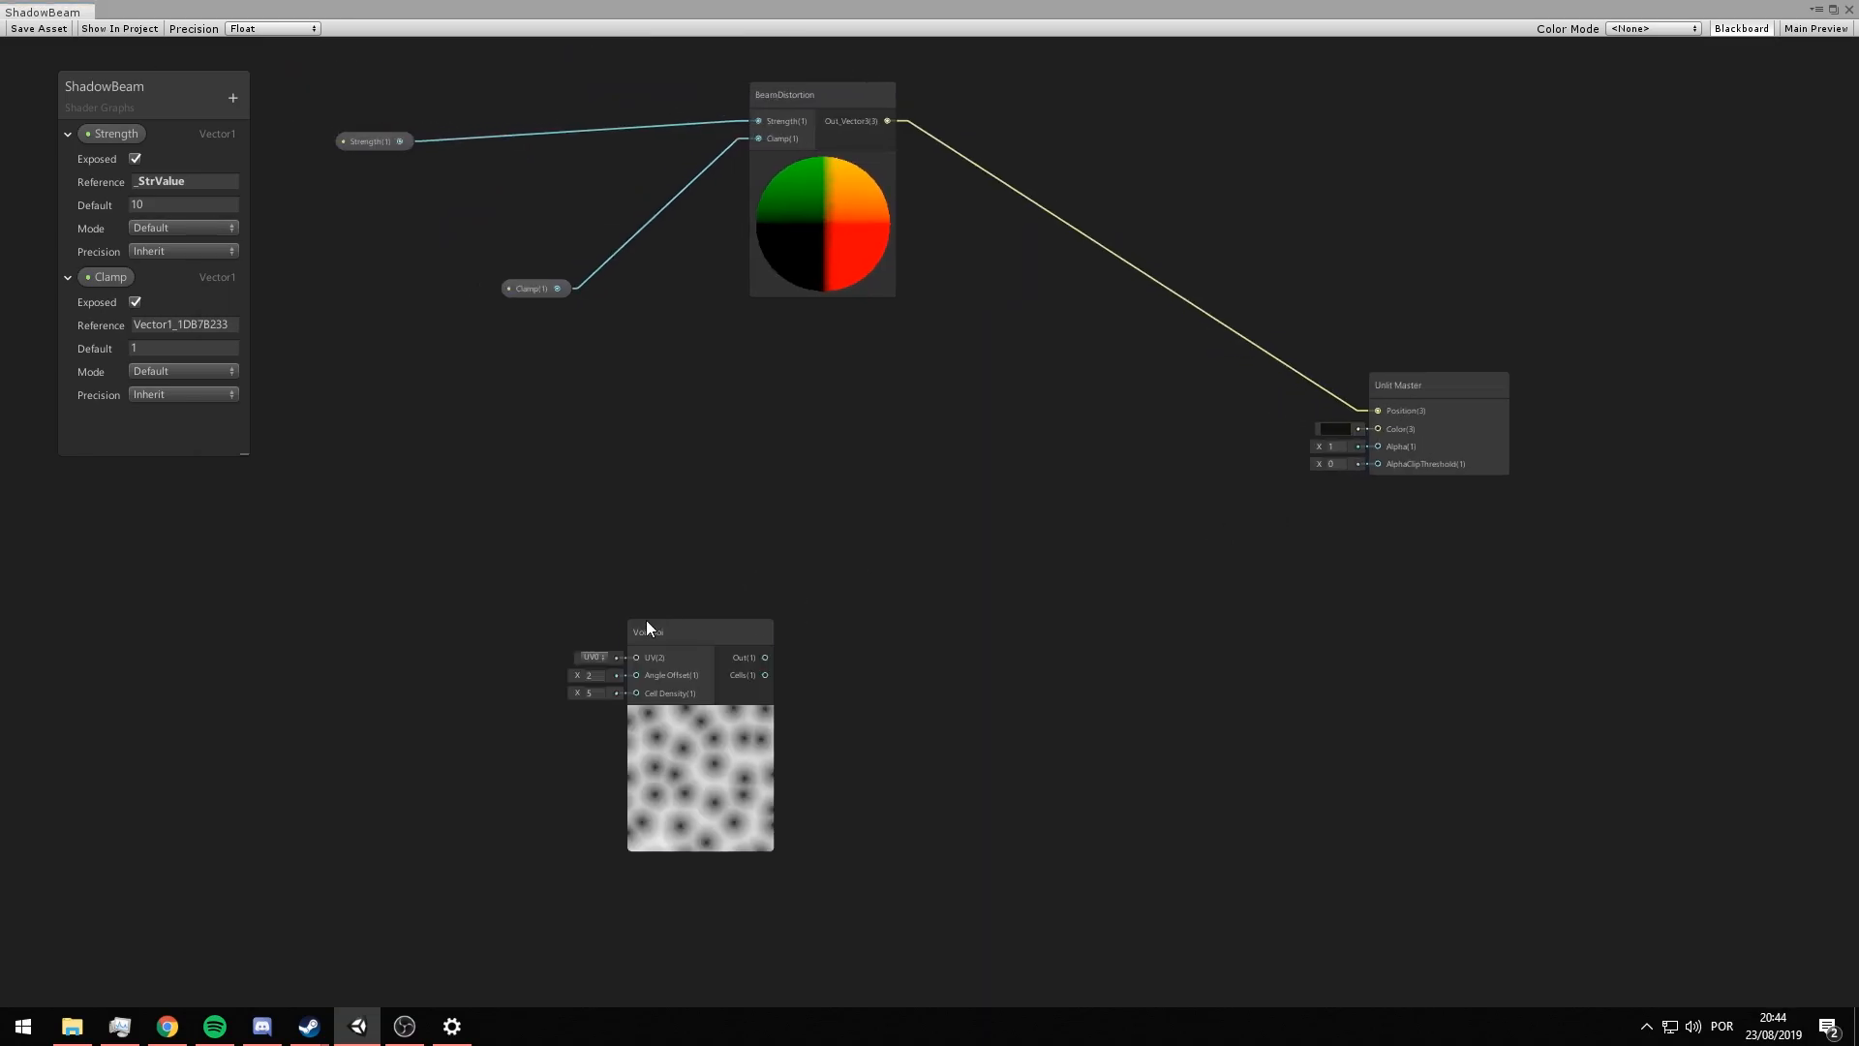
left_click_drag(643, 617, 660, 560)
scroll(649, 573, "up", 1)
left_click_drag(584, 616, 815, 726)
scroll(815, 825, "down", 1)
scroll(815, 825, "up", 1)
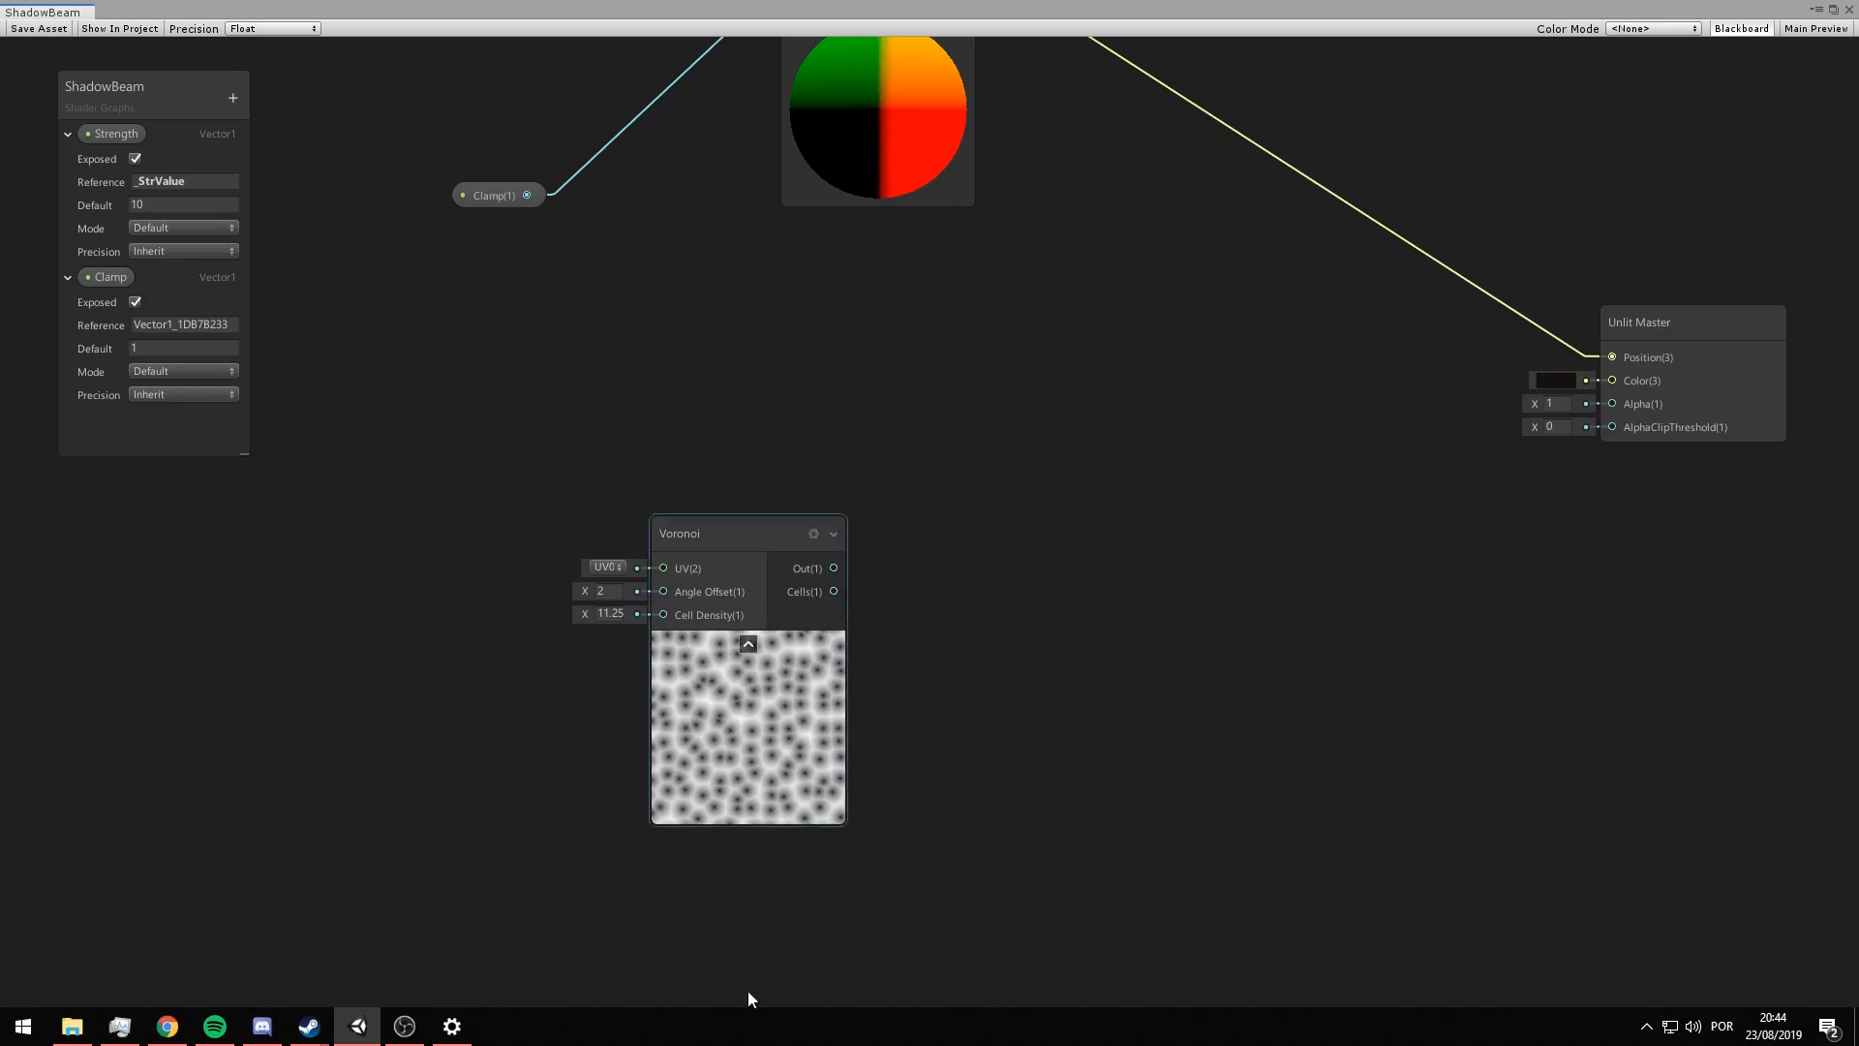
- Create a Step node fed by the Voronoi's Out through its In input
left_click_drag(835, 568, 959, 528)
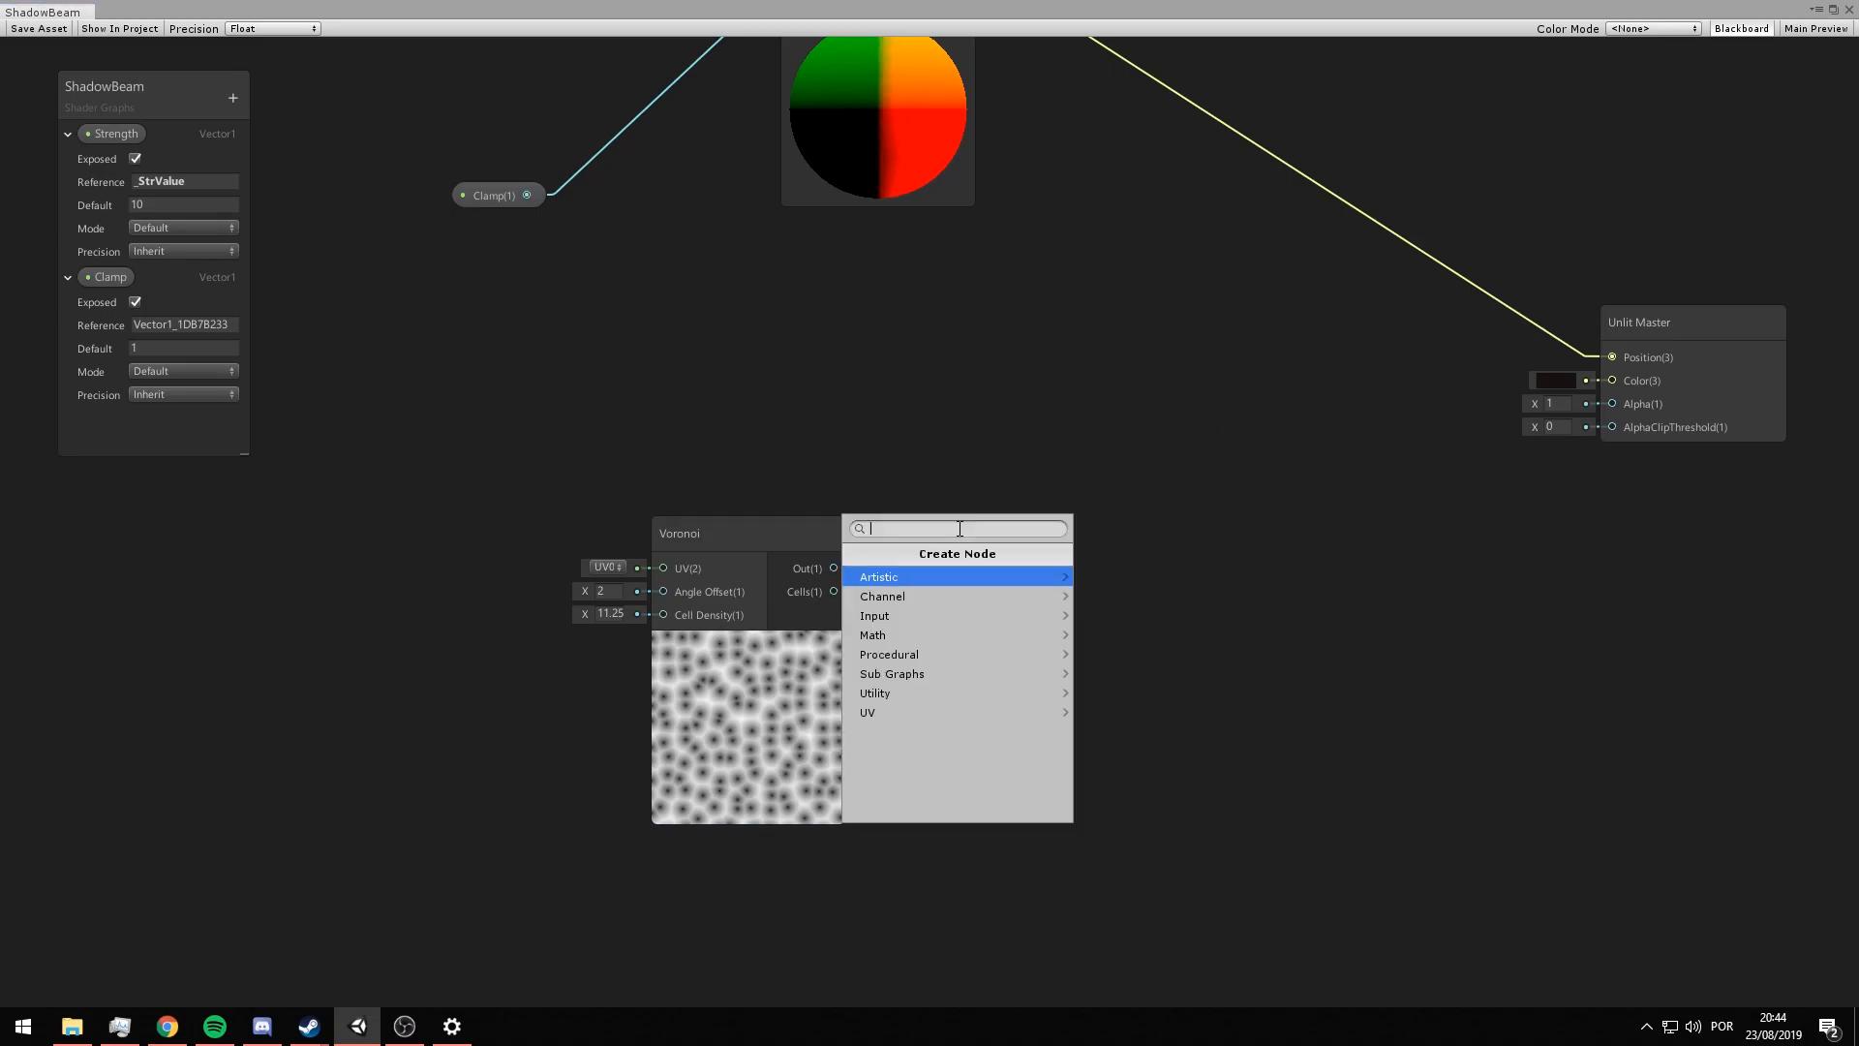
type("in")
key("BackSpace")
key("BackSpace")
type("step")
key("Down")
key("Return")
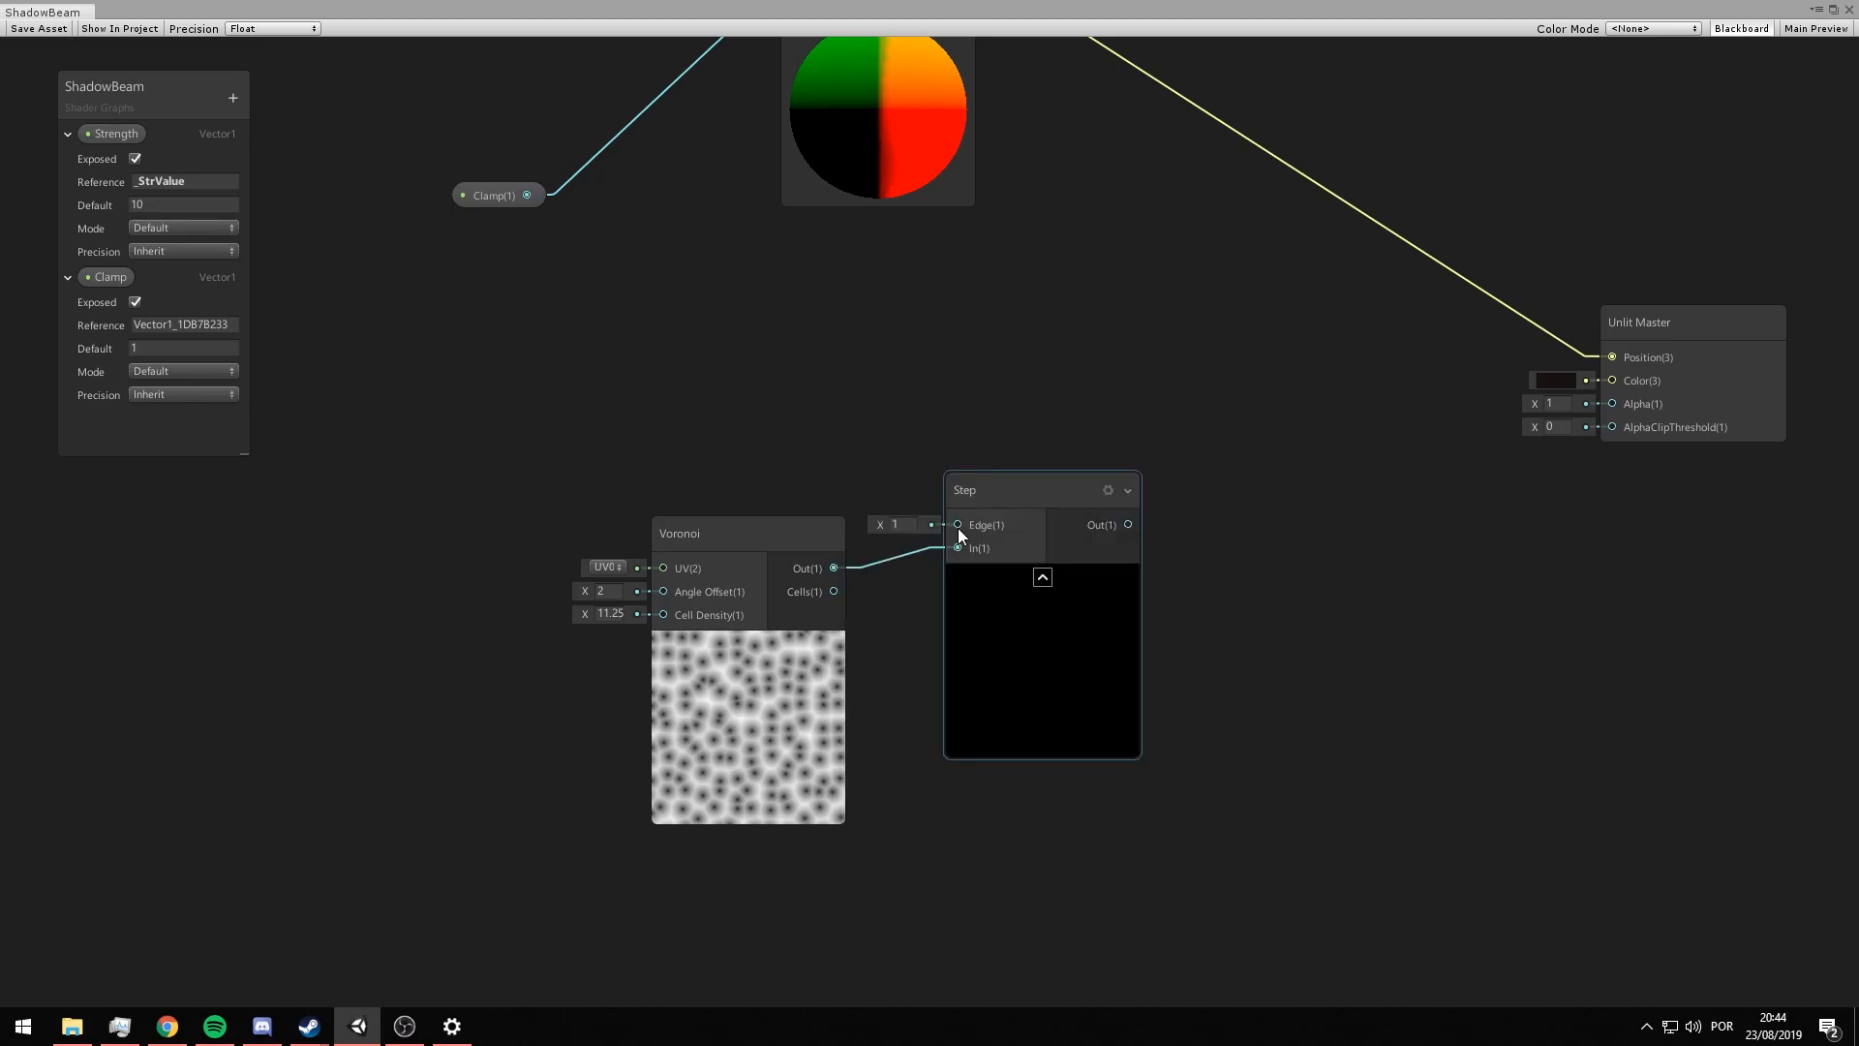
- Adjust the Step node's Edge to 0.63 to thin out the white areas of the pattern
type("0.5")
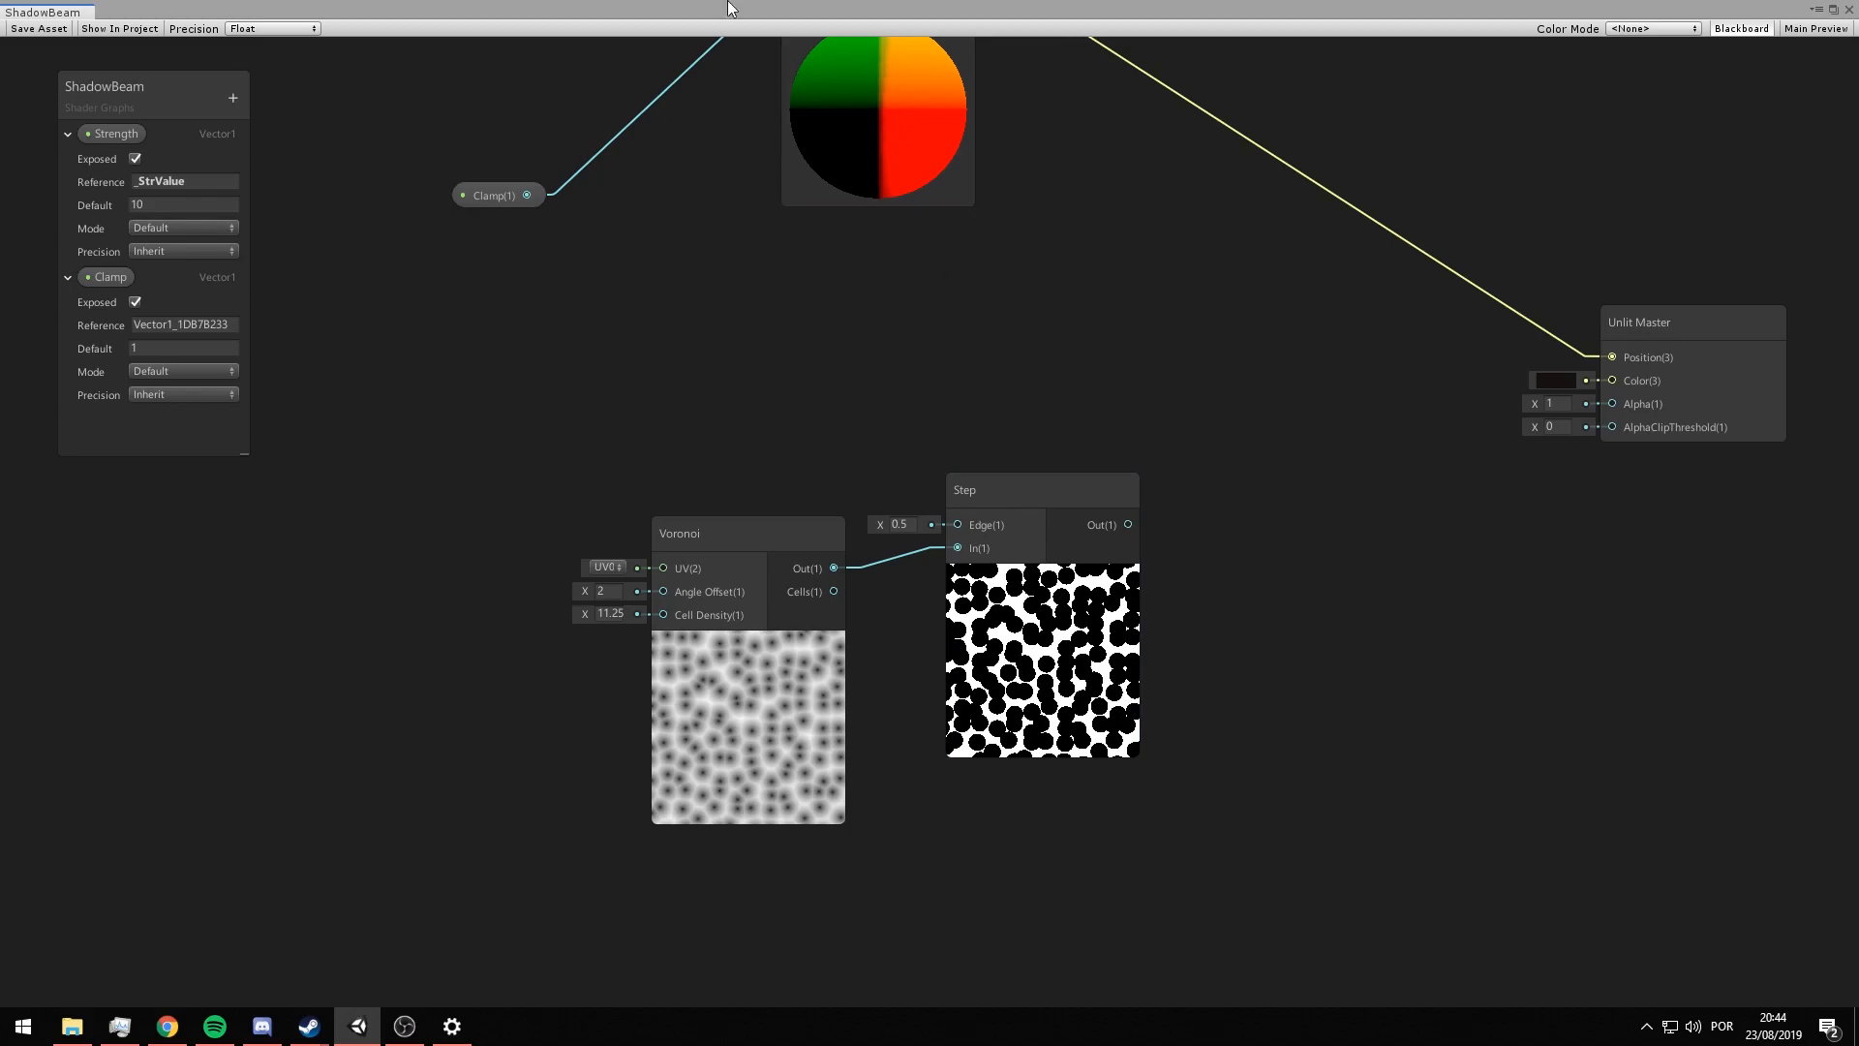
left_click_drag(891, 519, 885, 523)
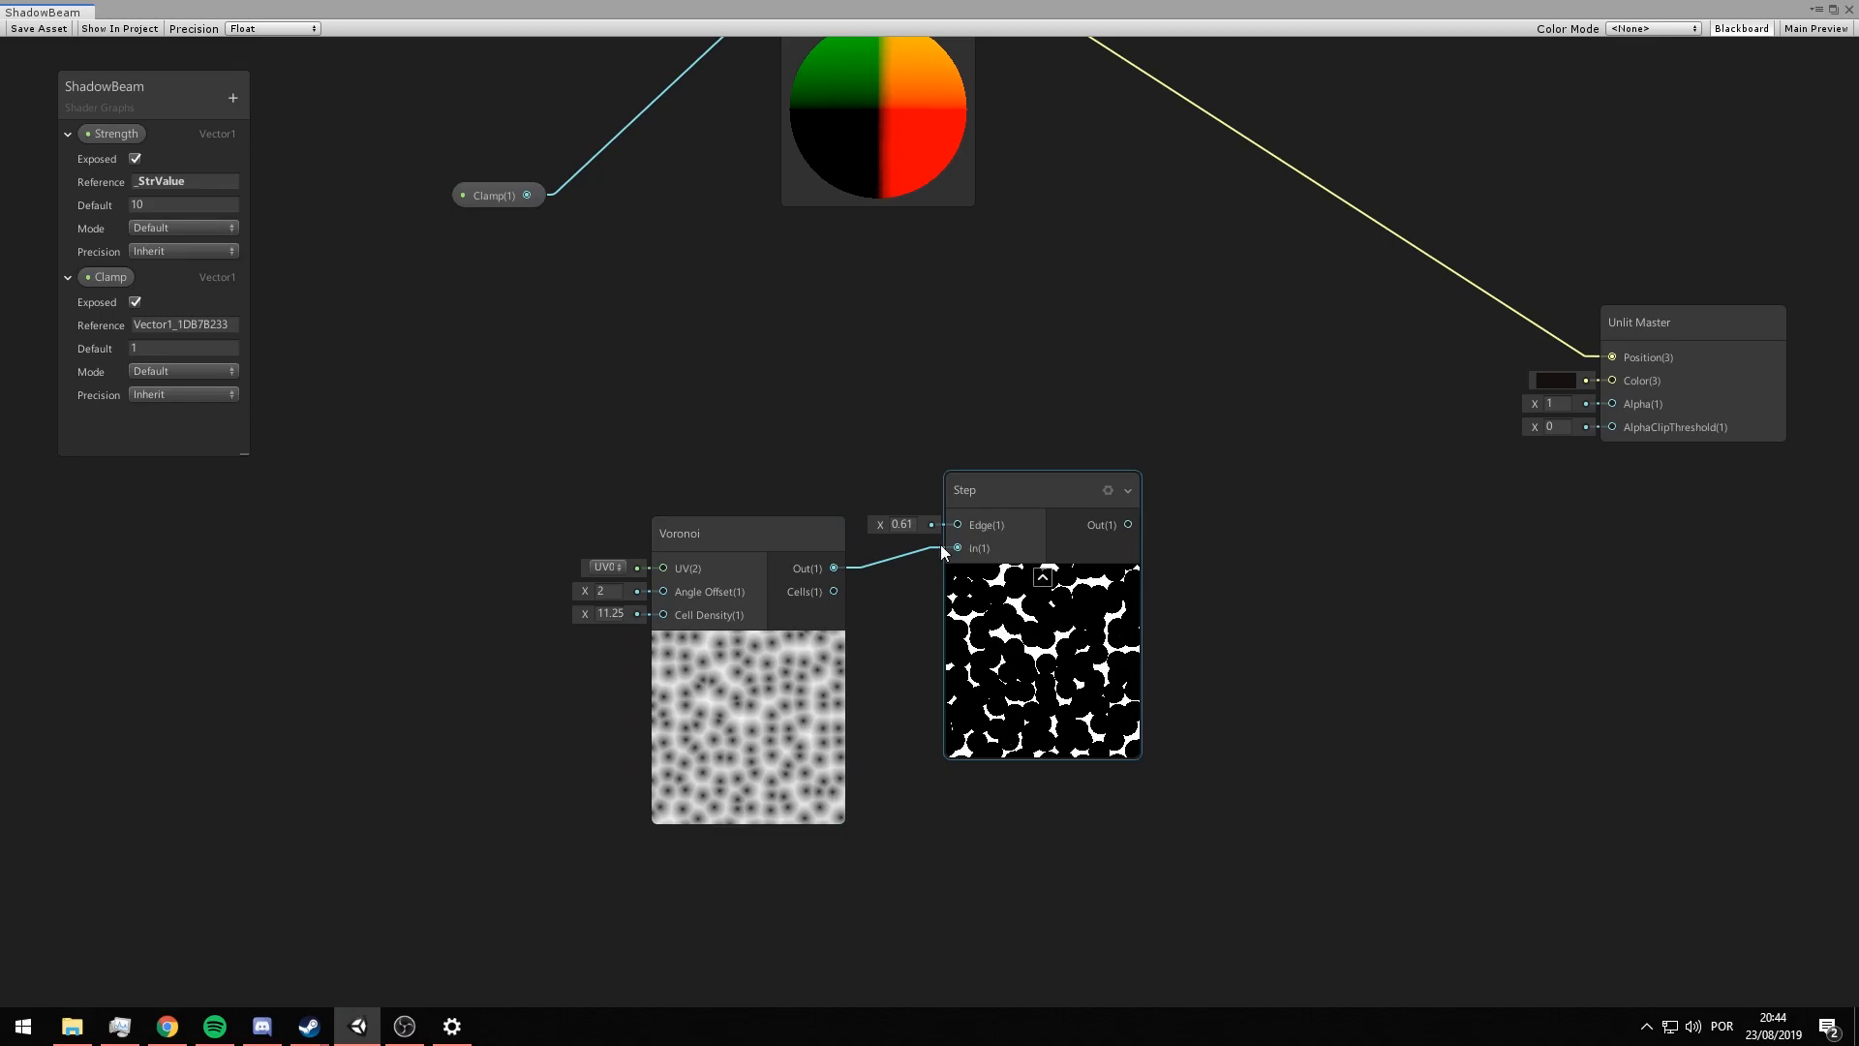
left_click_drag(886, 527, 885, 521)
left_click_drag(879, 529, 882, 523)
middle_click_drag(1305, 435, 1261, 438)
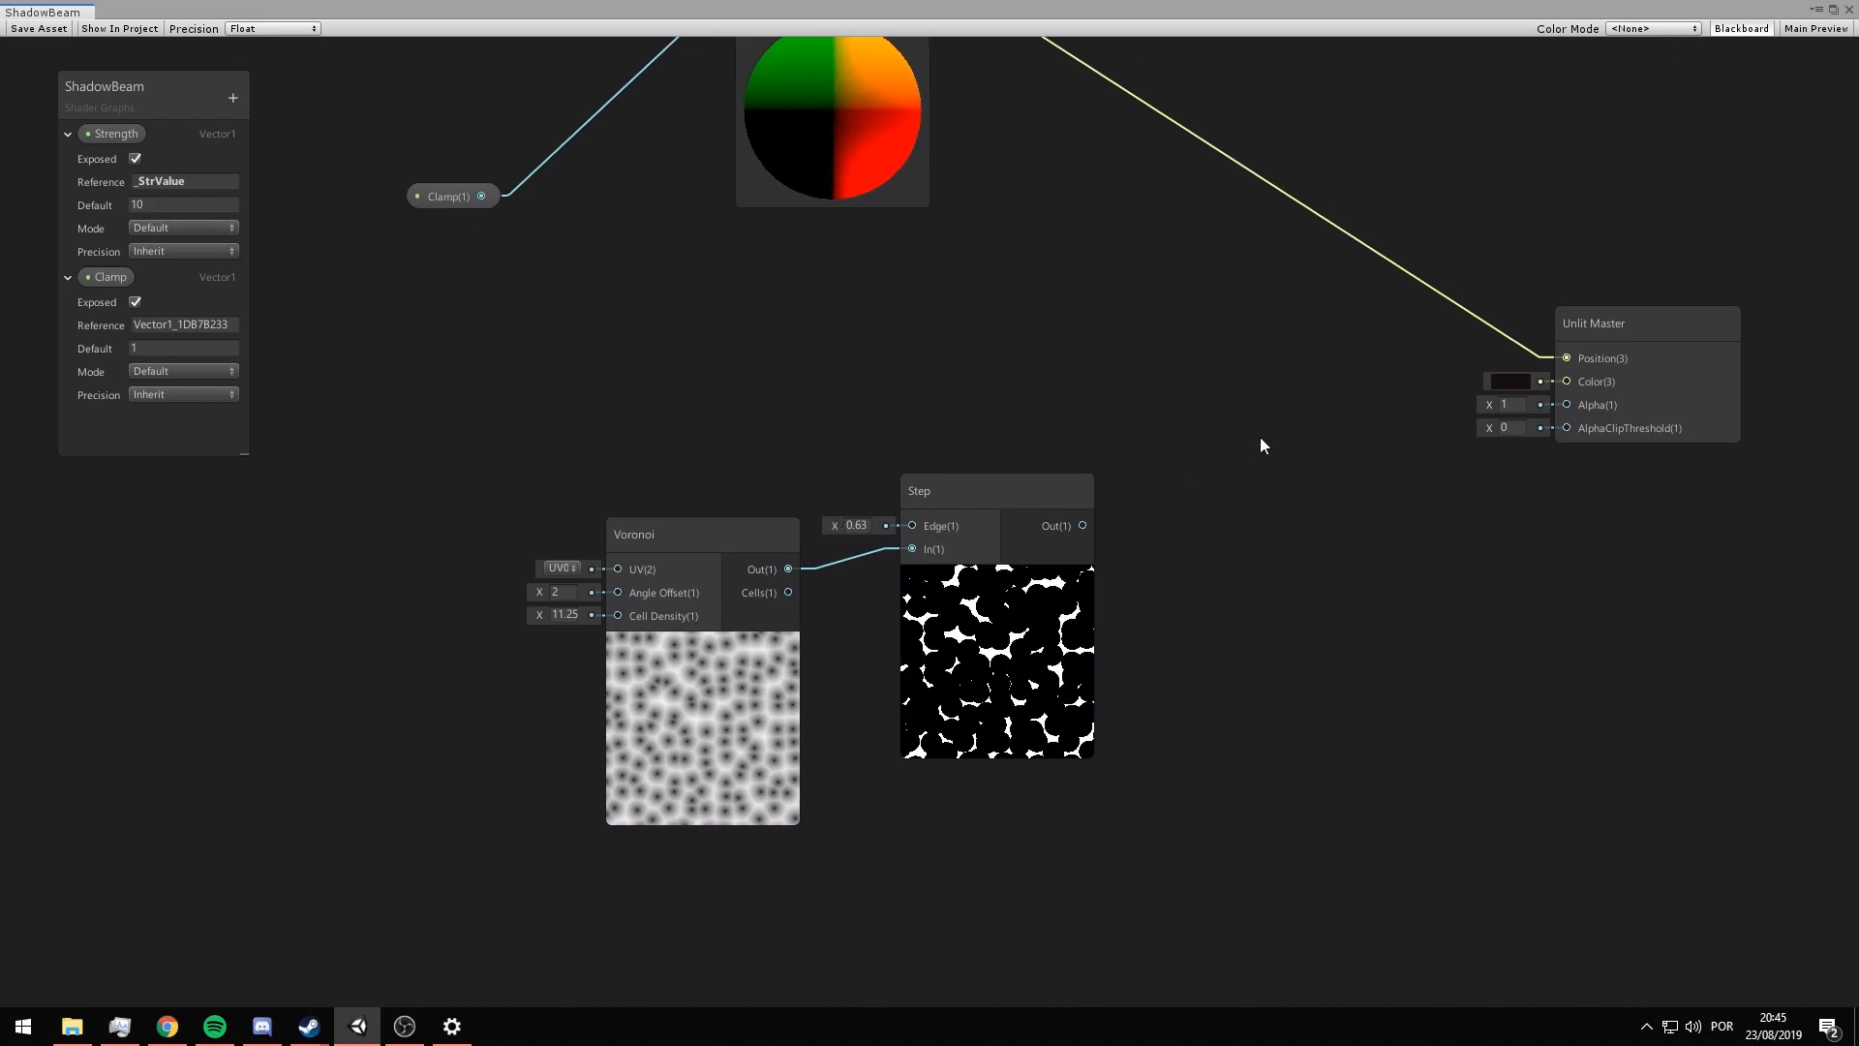
- Connect the Step output to the Unlit Master's Alpha and set the Voronoi's Cell Density to 19.2
scroll(800, 612, "down", 1)
left_click_drag(678, 781, 644, 769)
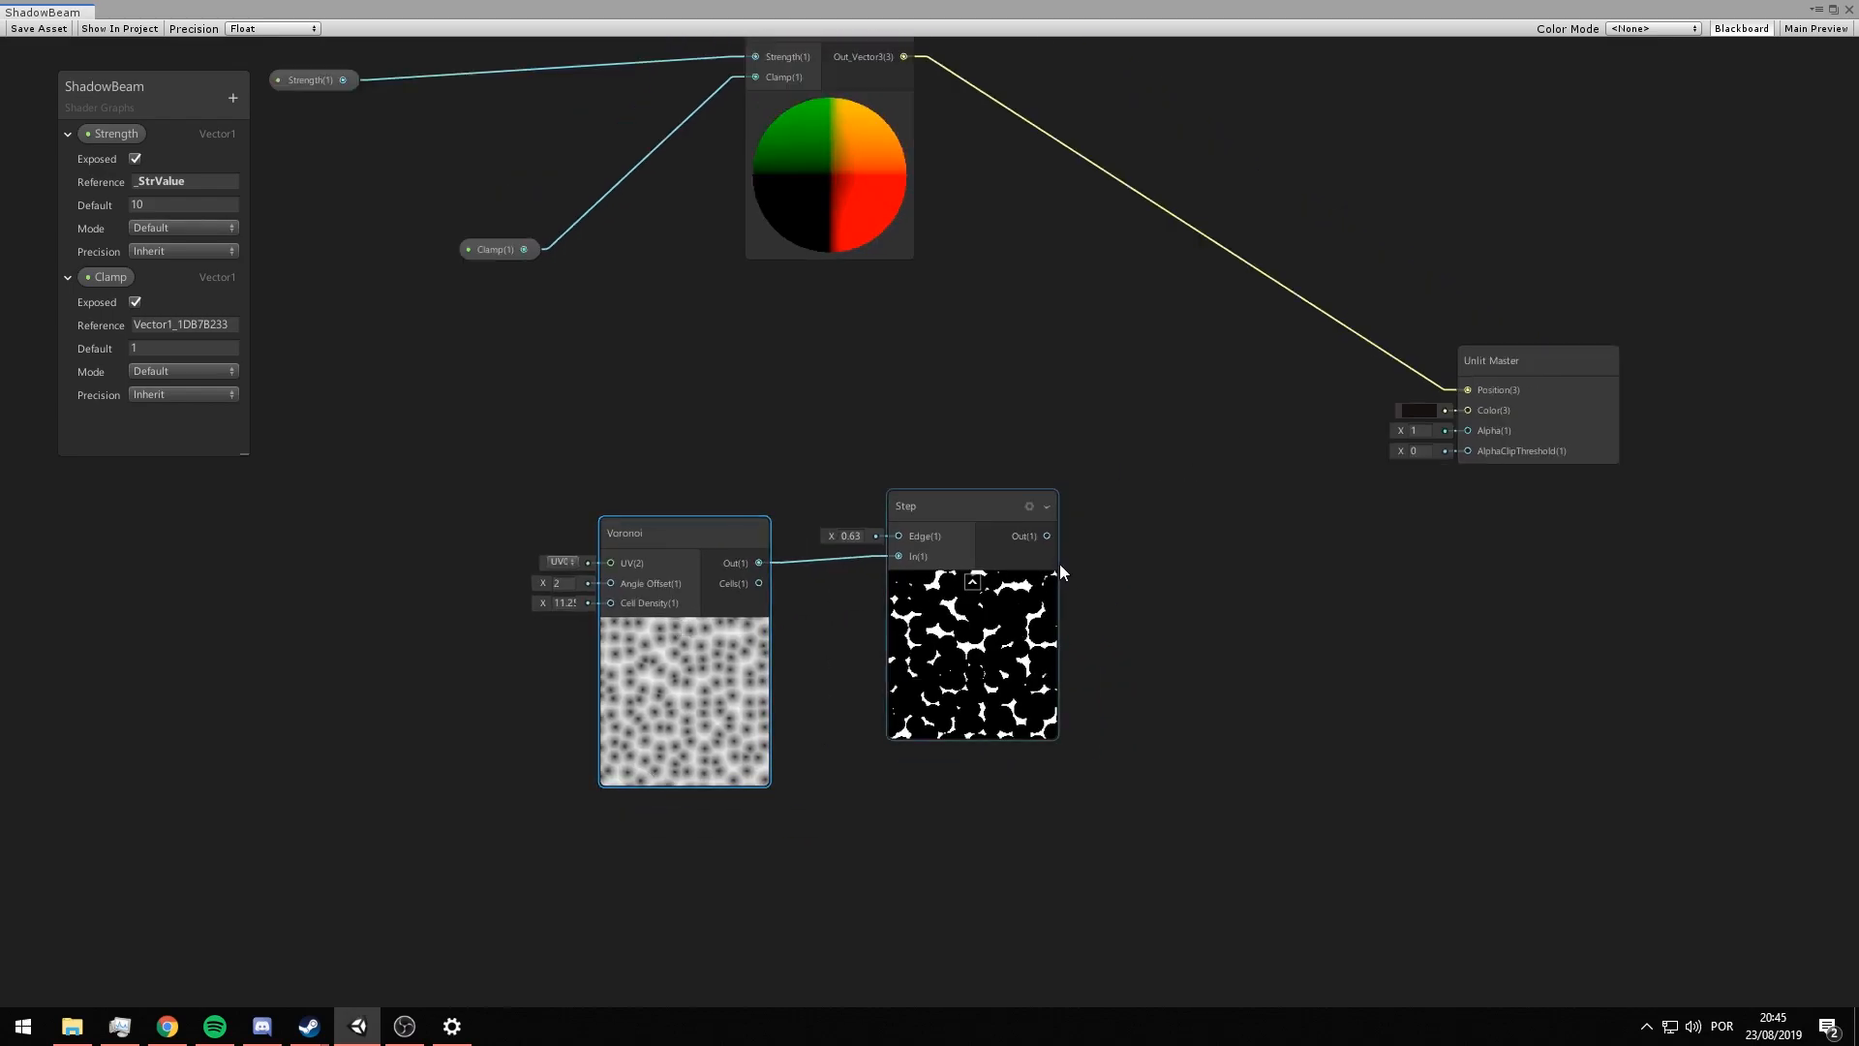
scroll(582, 544, "up", 1)
left_click_drag(538, 615, 601, 616)
left_click(449, 589)
- Add a Time node, feed its Time output into input A of a new Multiply node, and collapse the Multiply preview
middle_click_drag(449, 589, 713, 623)
right_click(475, 555)
left_click(494, 559)
type("time")
key("Return")
left_click_drag(571, 615, 344, 757)
left_click_drag(458, 732, 473, 668)
type("mul")
key("Return")
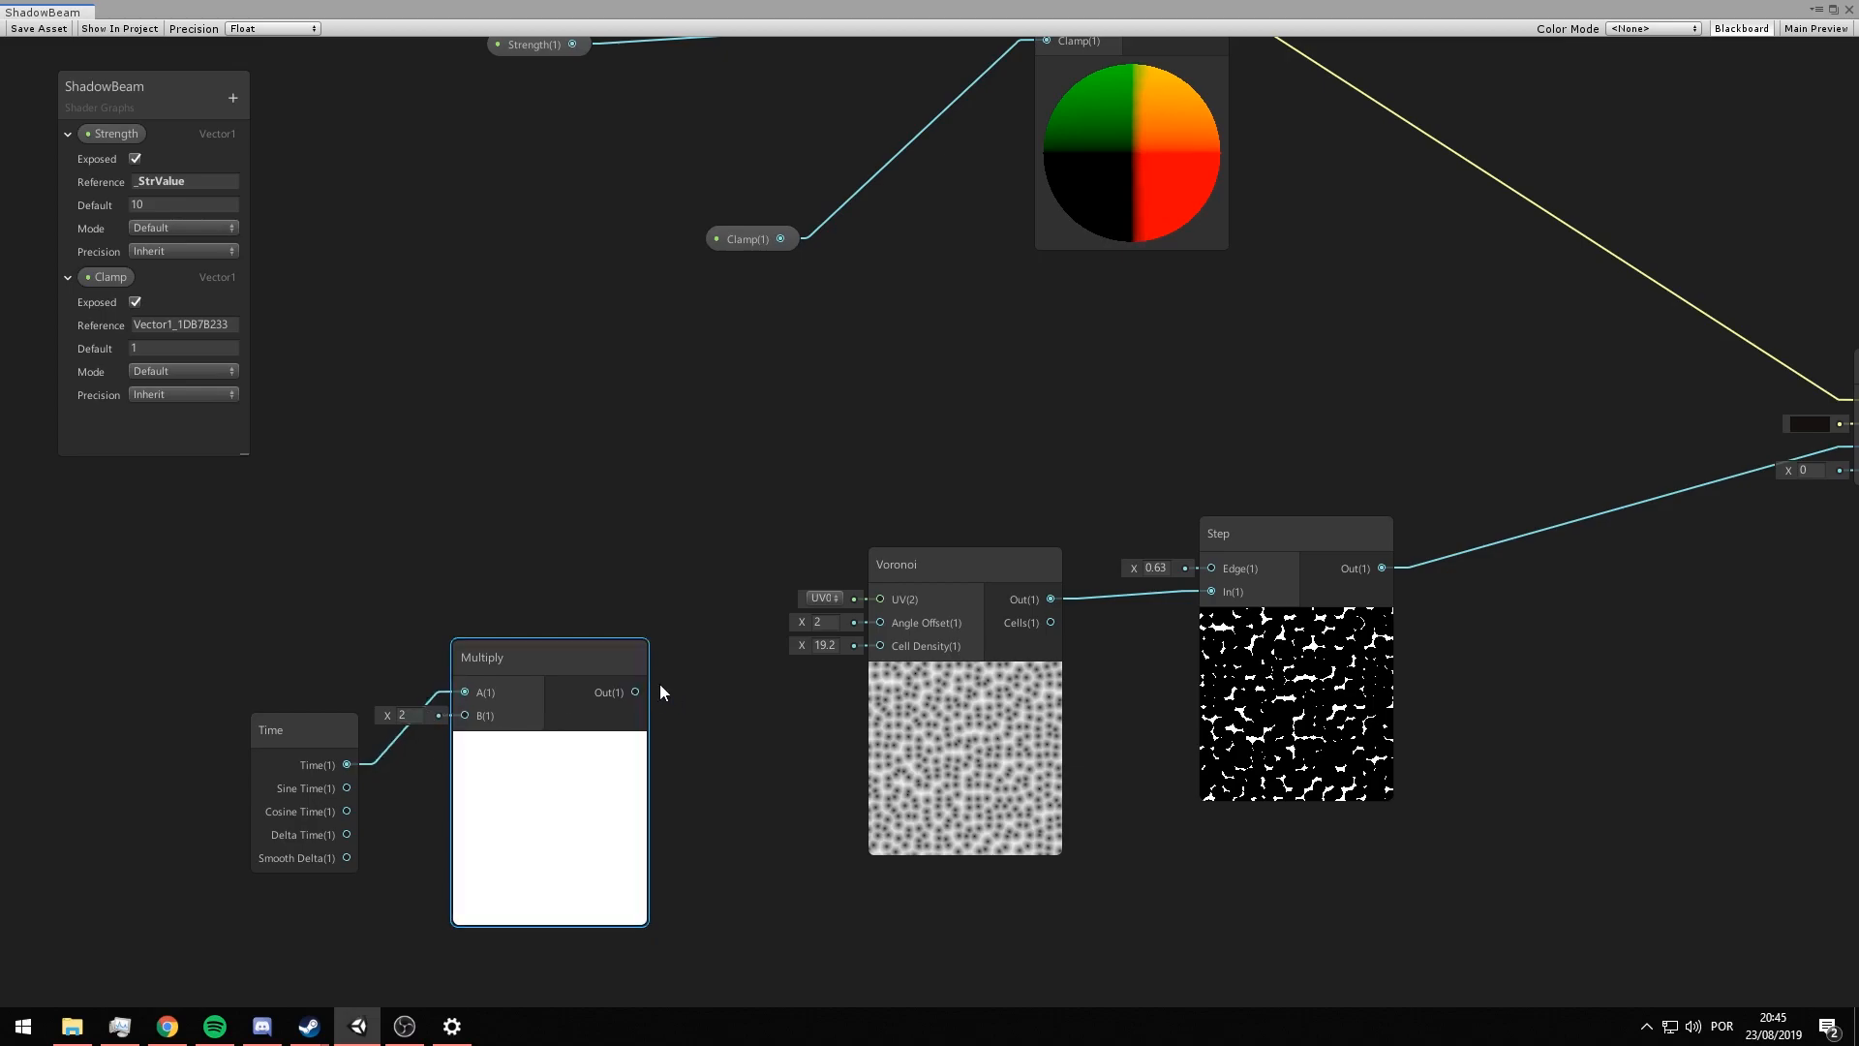
left_click(549, 740)
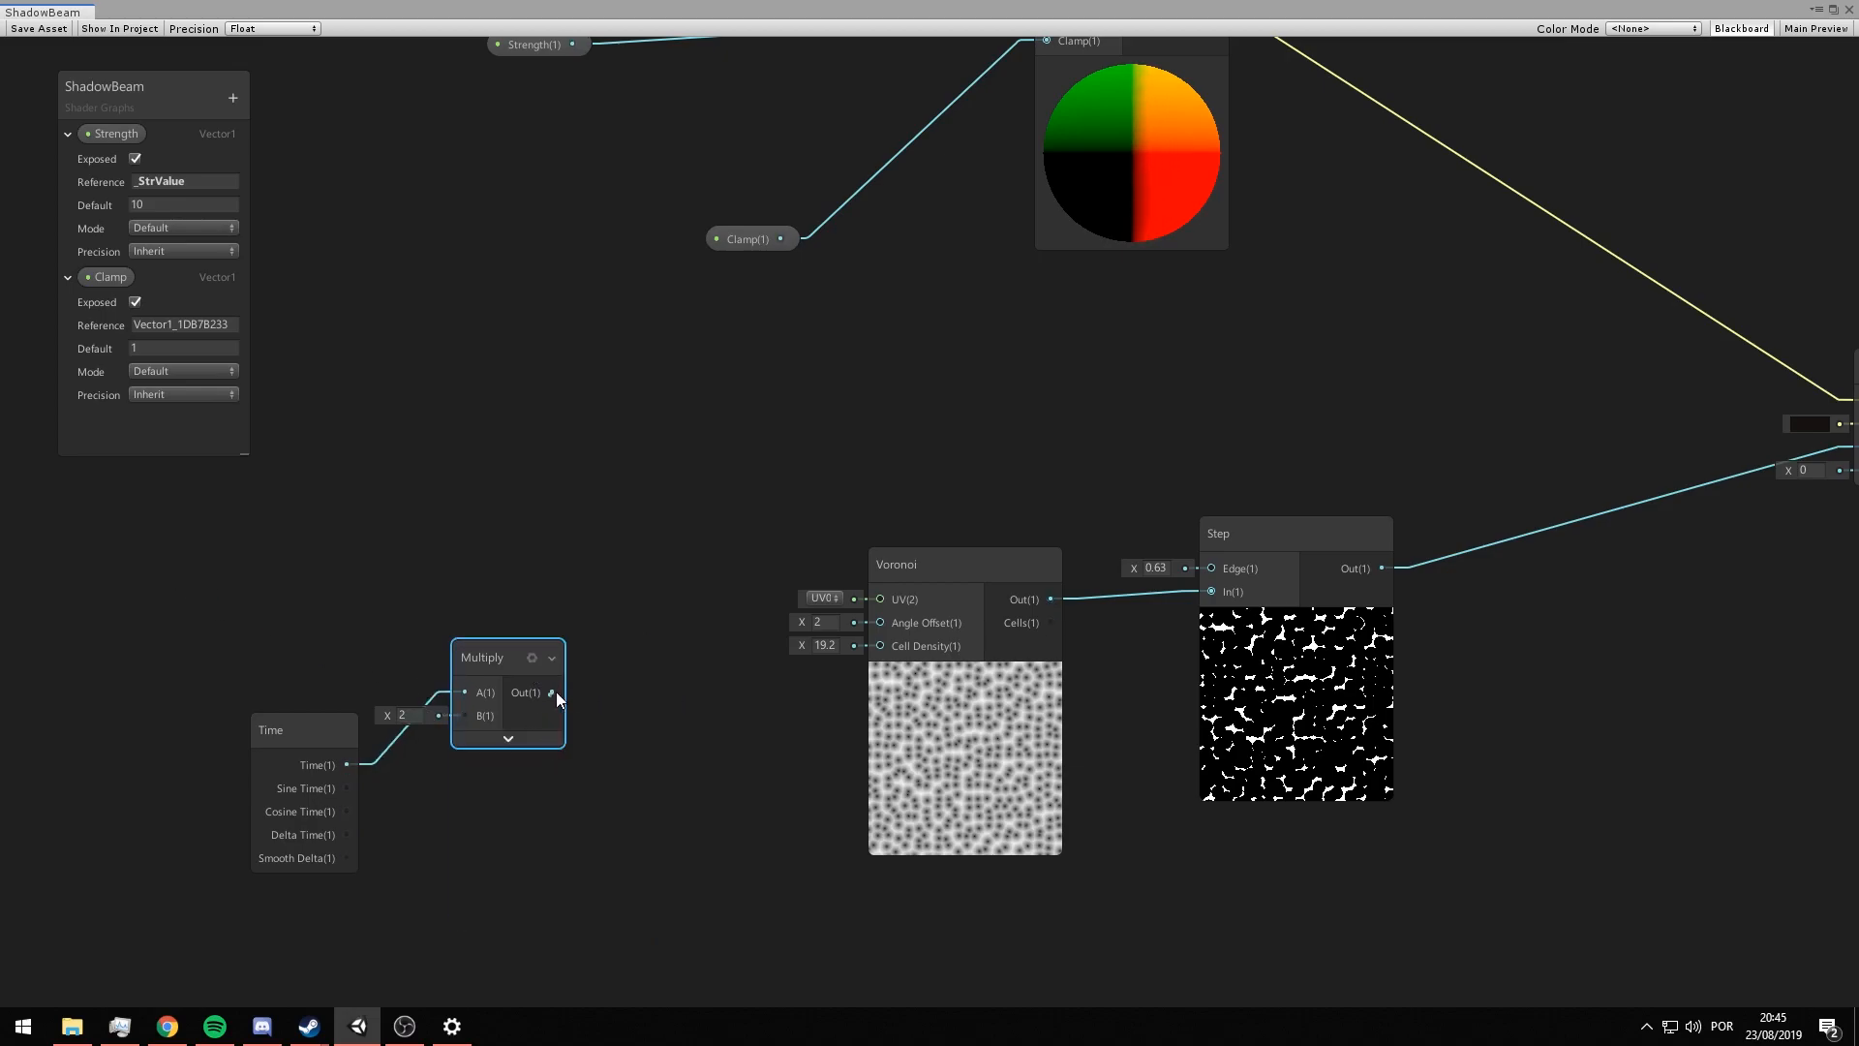
- Route the Multiply output into the Offset of a new Tiling And Offset node and connect that node to the Voronoi's UV
left_click_drag(539, 553, 540, 553)
type("tiling")
key("Return")
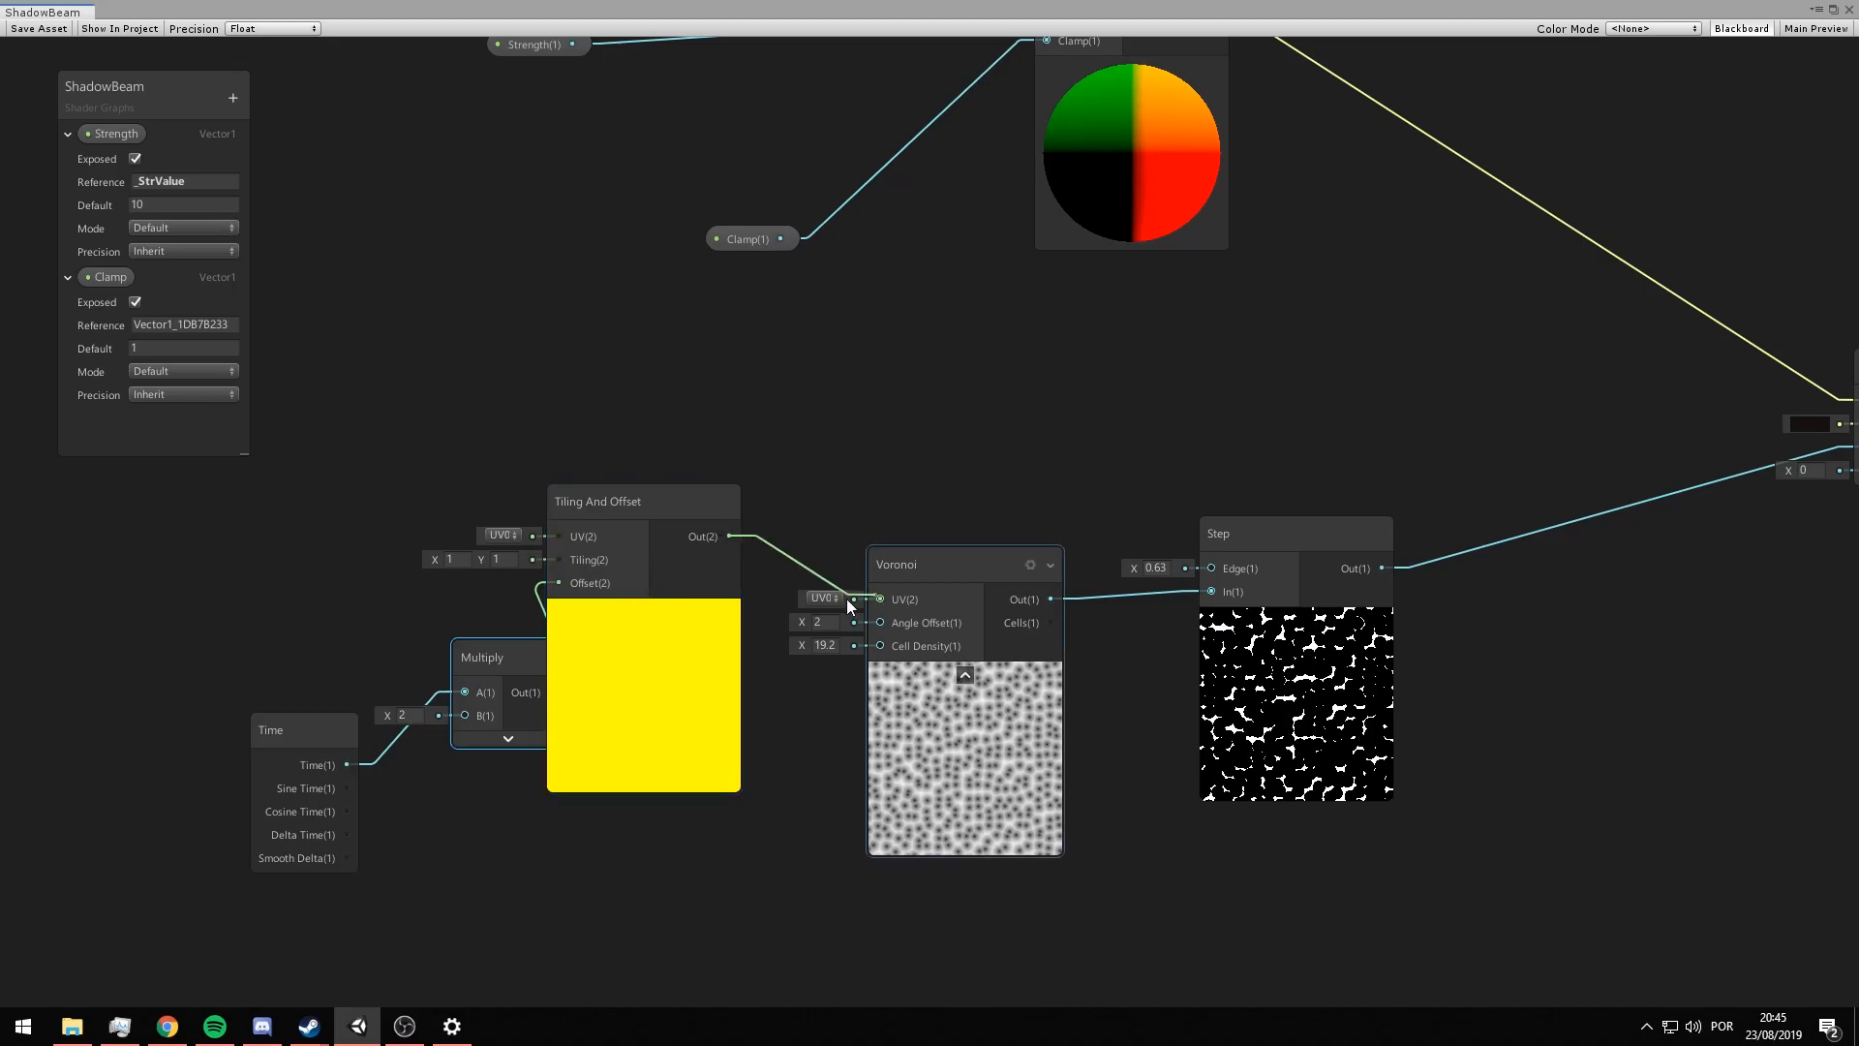
left_click_drag(862, 600, 867, 599)
left_click(644, 612)
- Set the Multiply node's B value to 1, and save and close the ShadowBeam graph
left_click(410, 715)
type("1")
scroll(1385, 276, "down", 1)
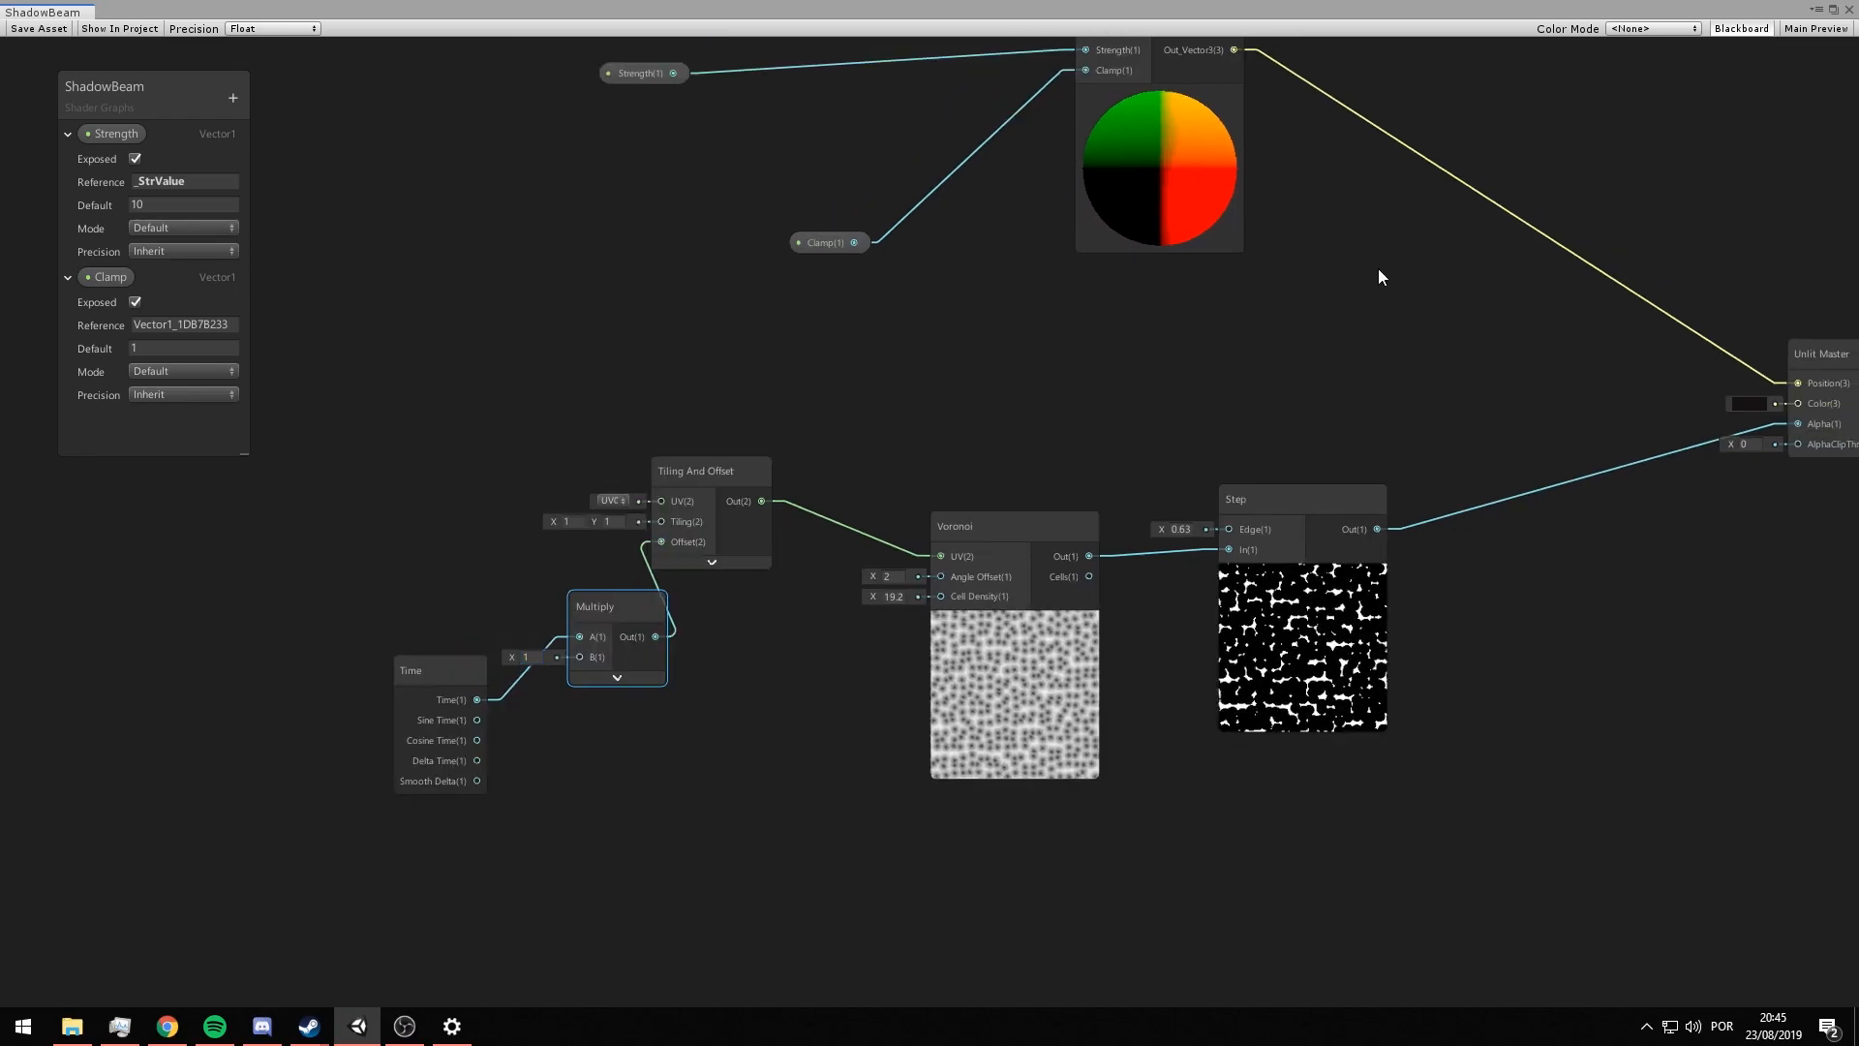
middle_click_drag(1385, 276, 973, 339)
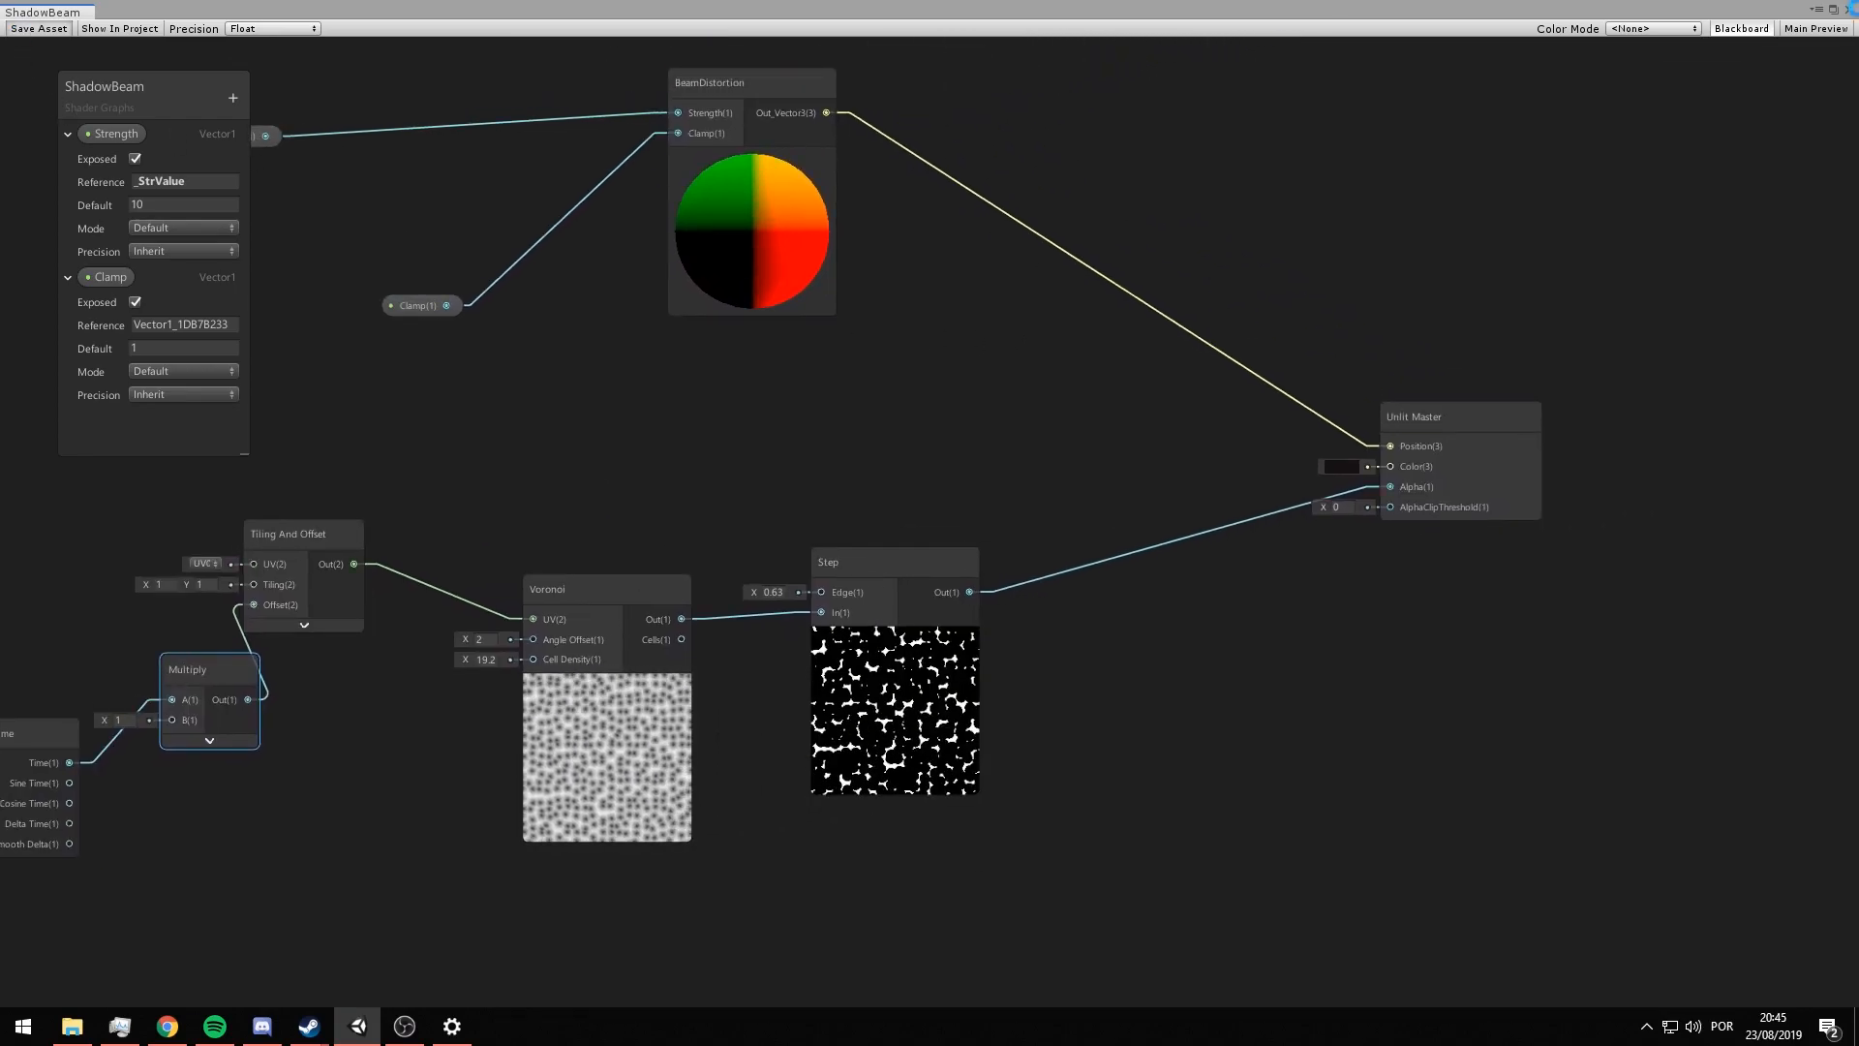
left_click(1849, 12)
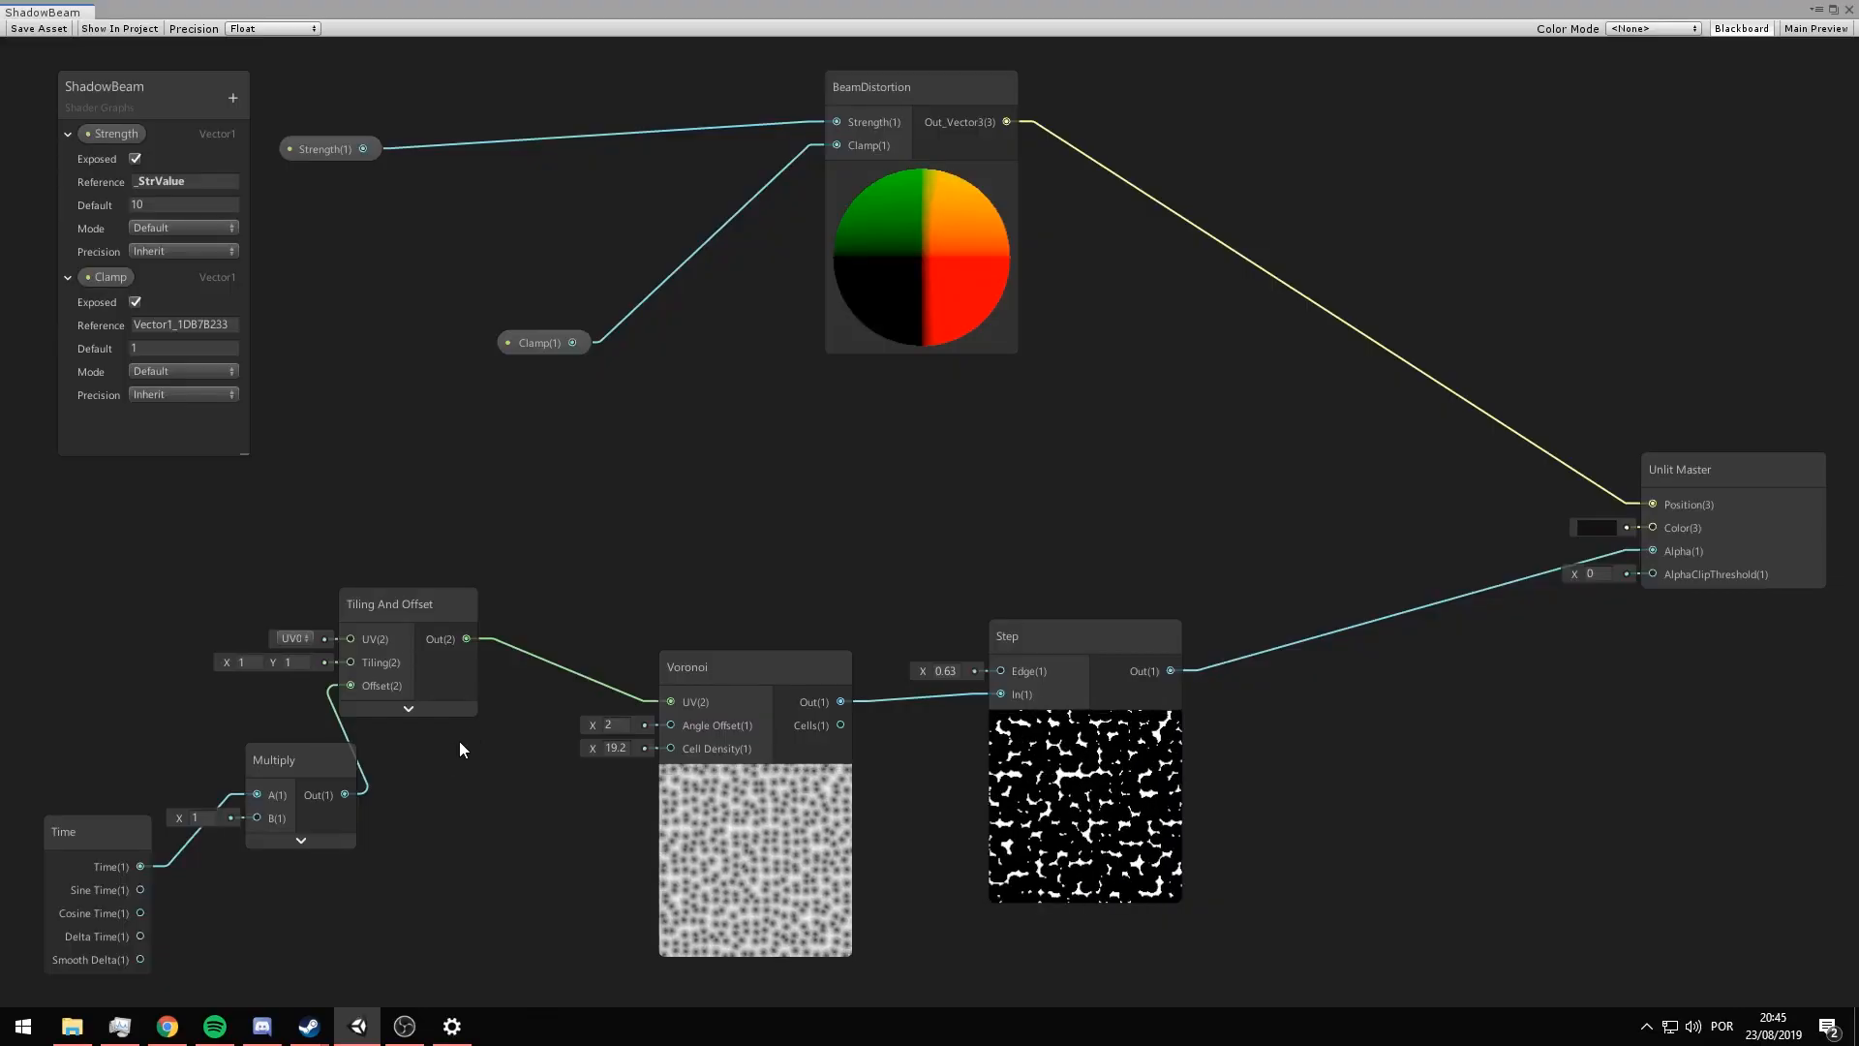
- Set the Multiply node's B value to 0.3, save and close the graph, and check the beams in the scene
left_click(211, 818)
type("0.")
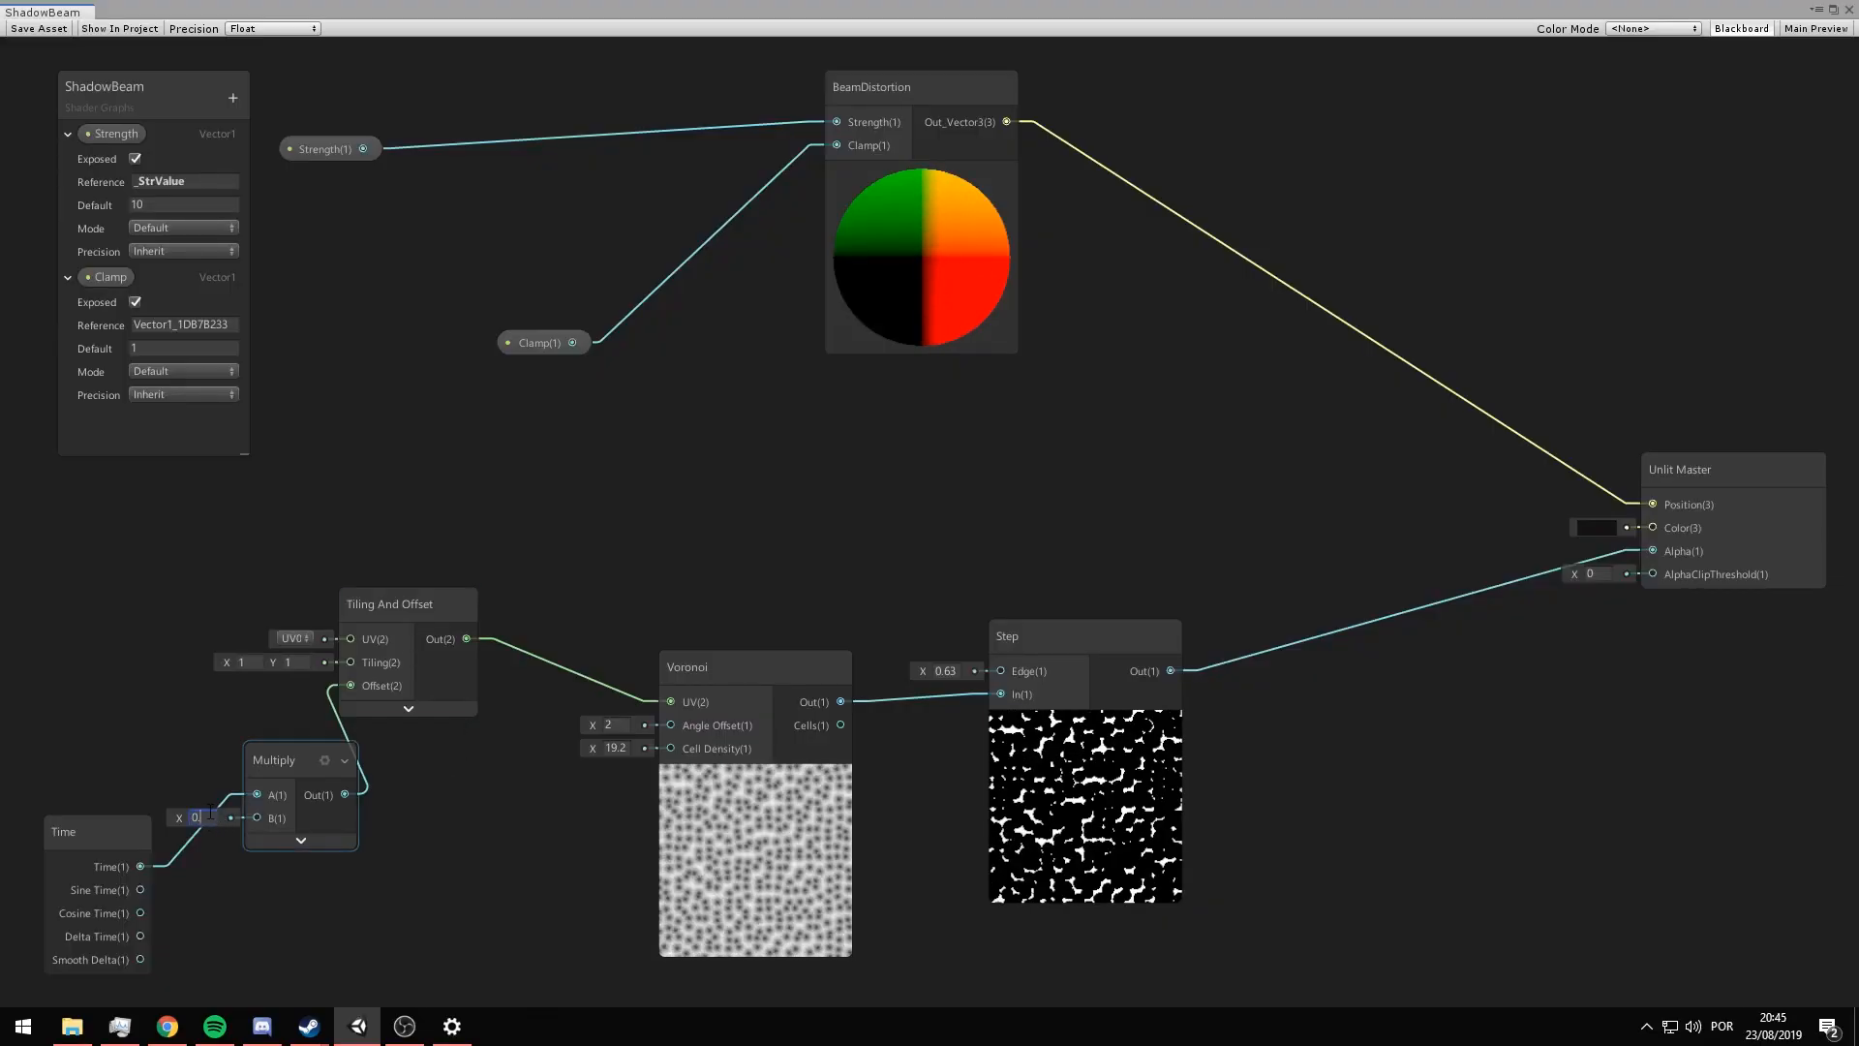
type("3")
key("Return")
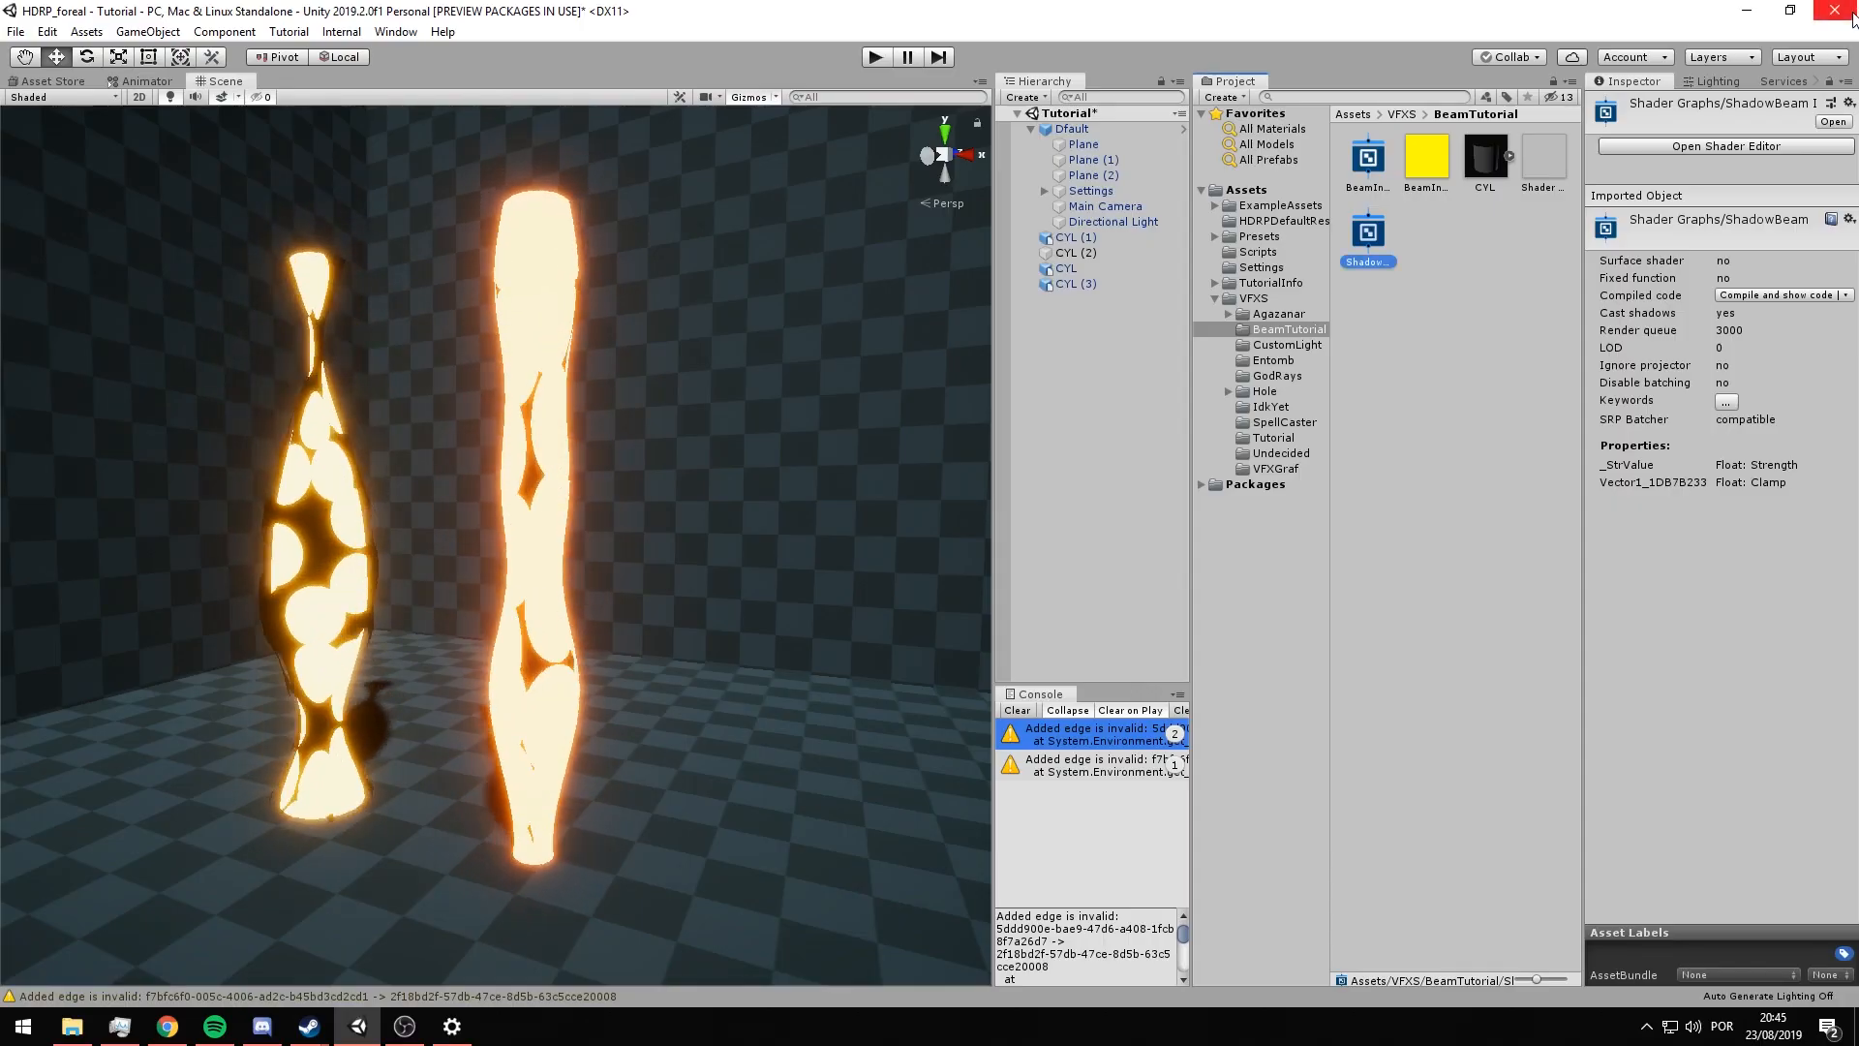
left_click_drag(706, 523, 607, 574, "alt")
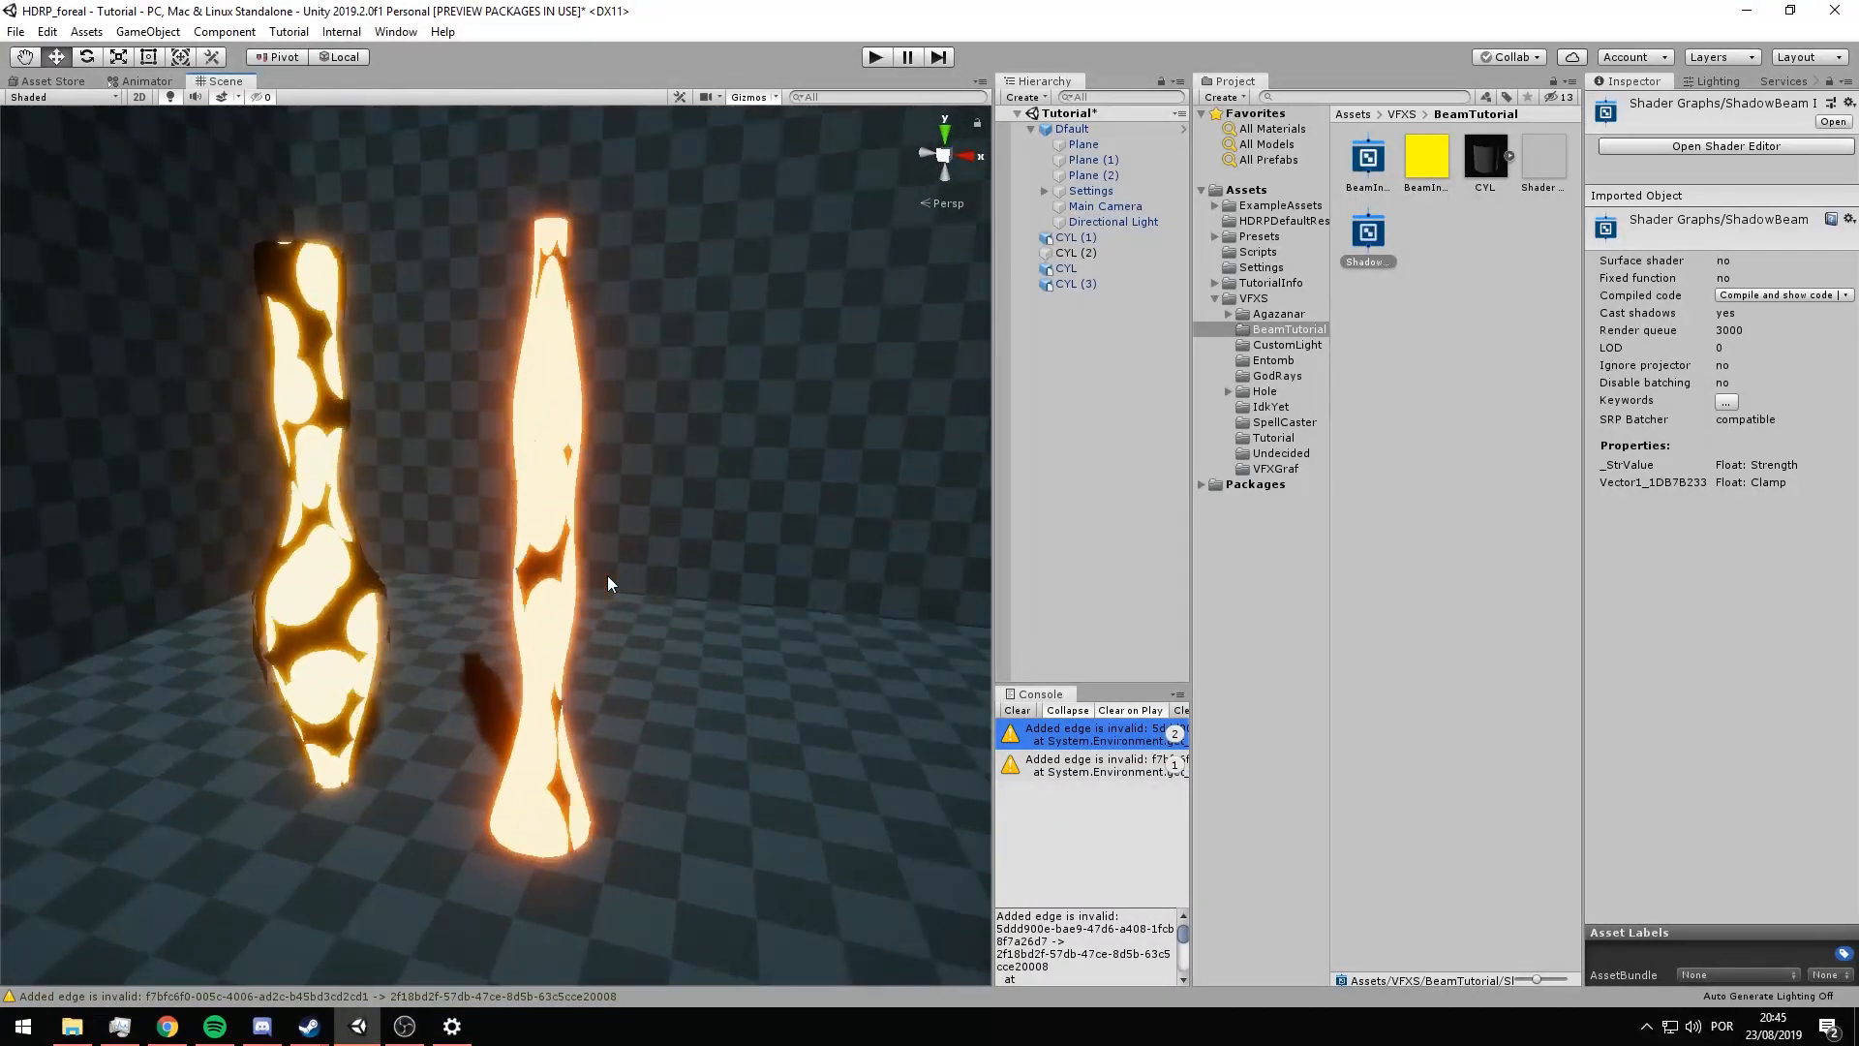
- Set the Step node's Edge to 0.52 in the ShadowBeam graph, then save it and inspect the beams in the scene
left_click(1355, 244)
double_click(1356, 242)
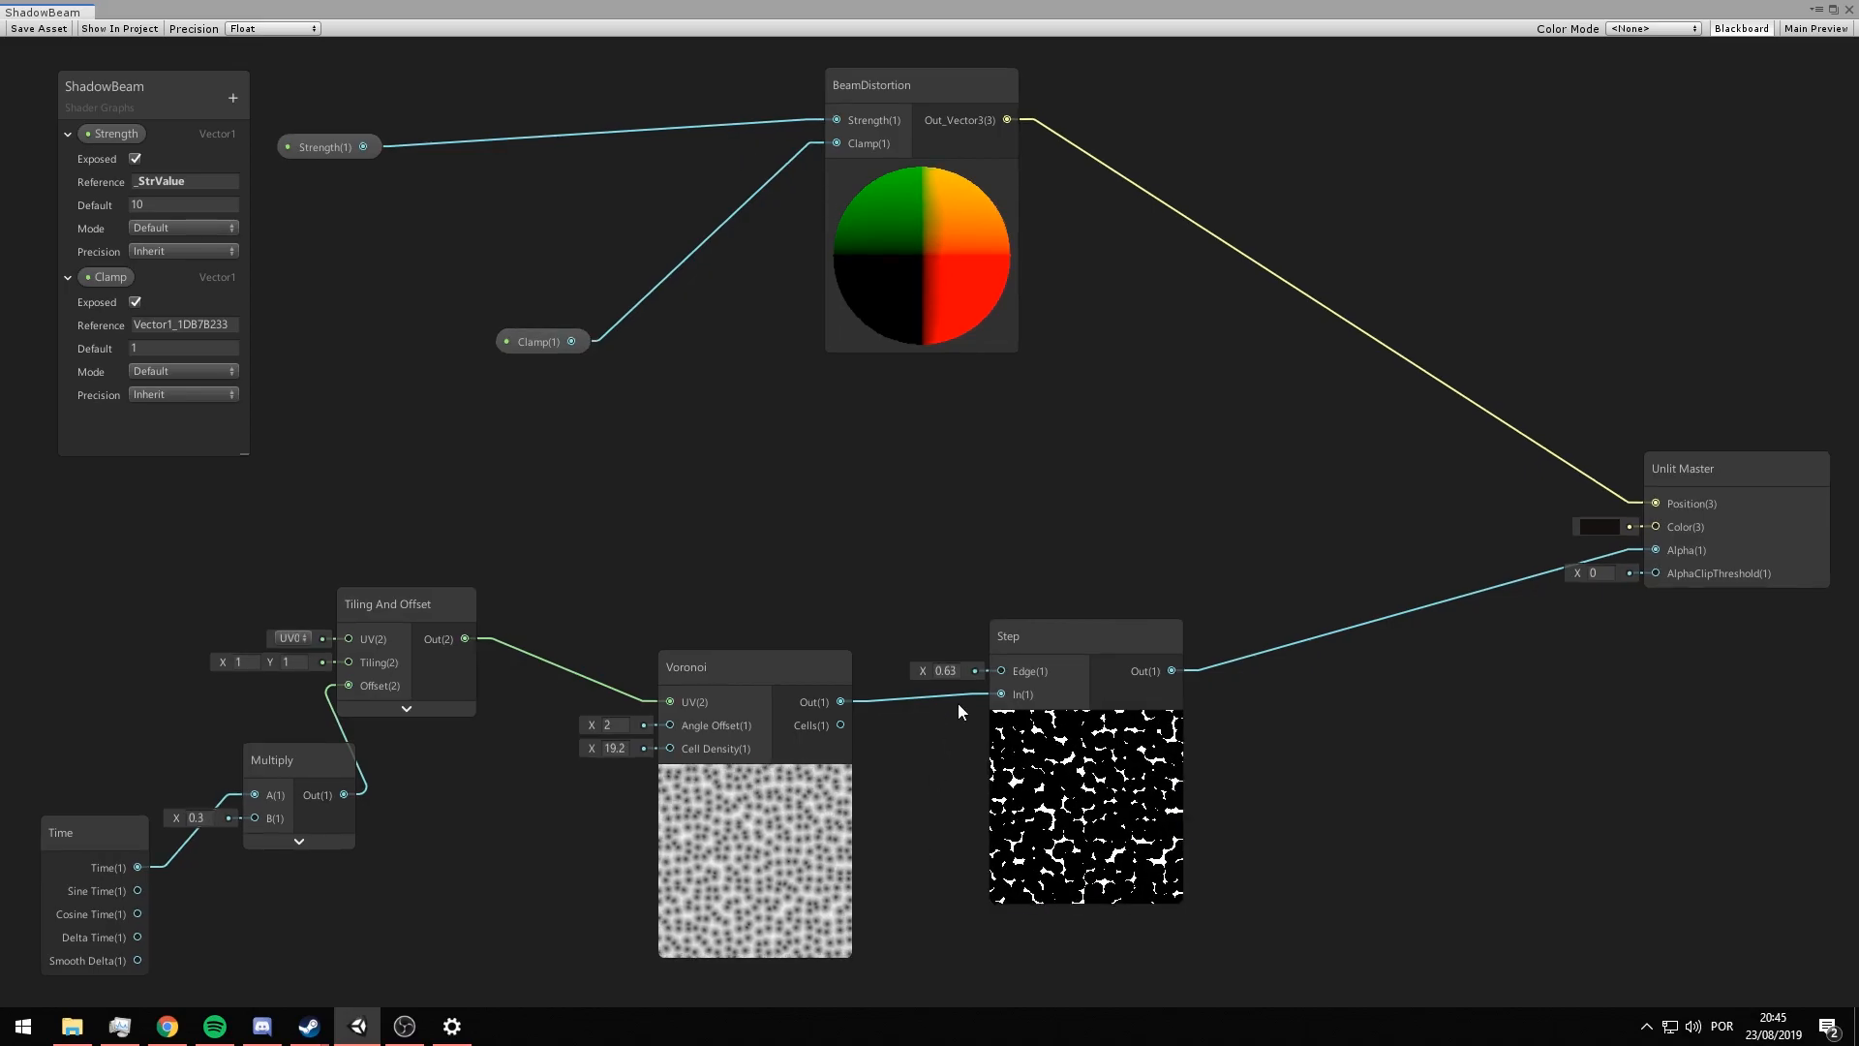
left_click_drag(922, 672, 922, 671)
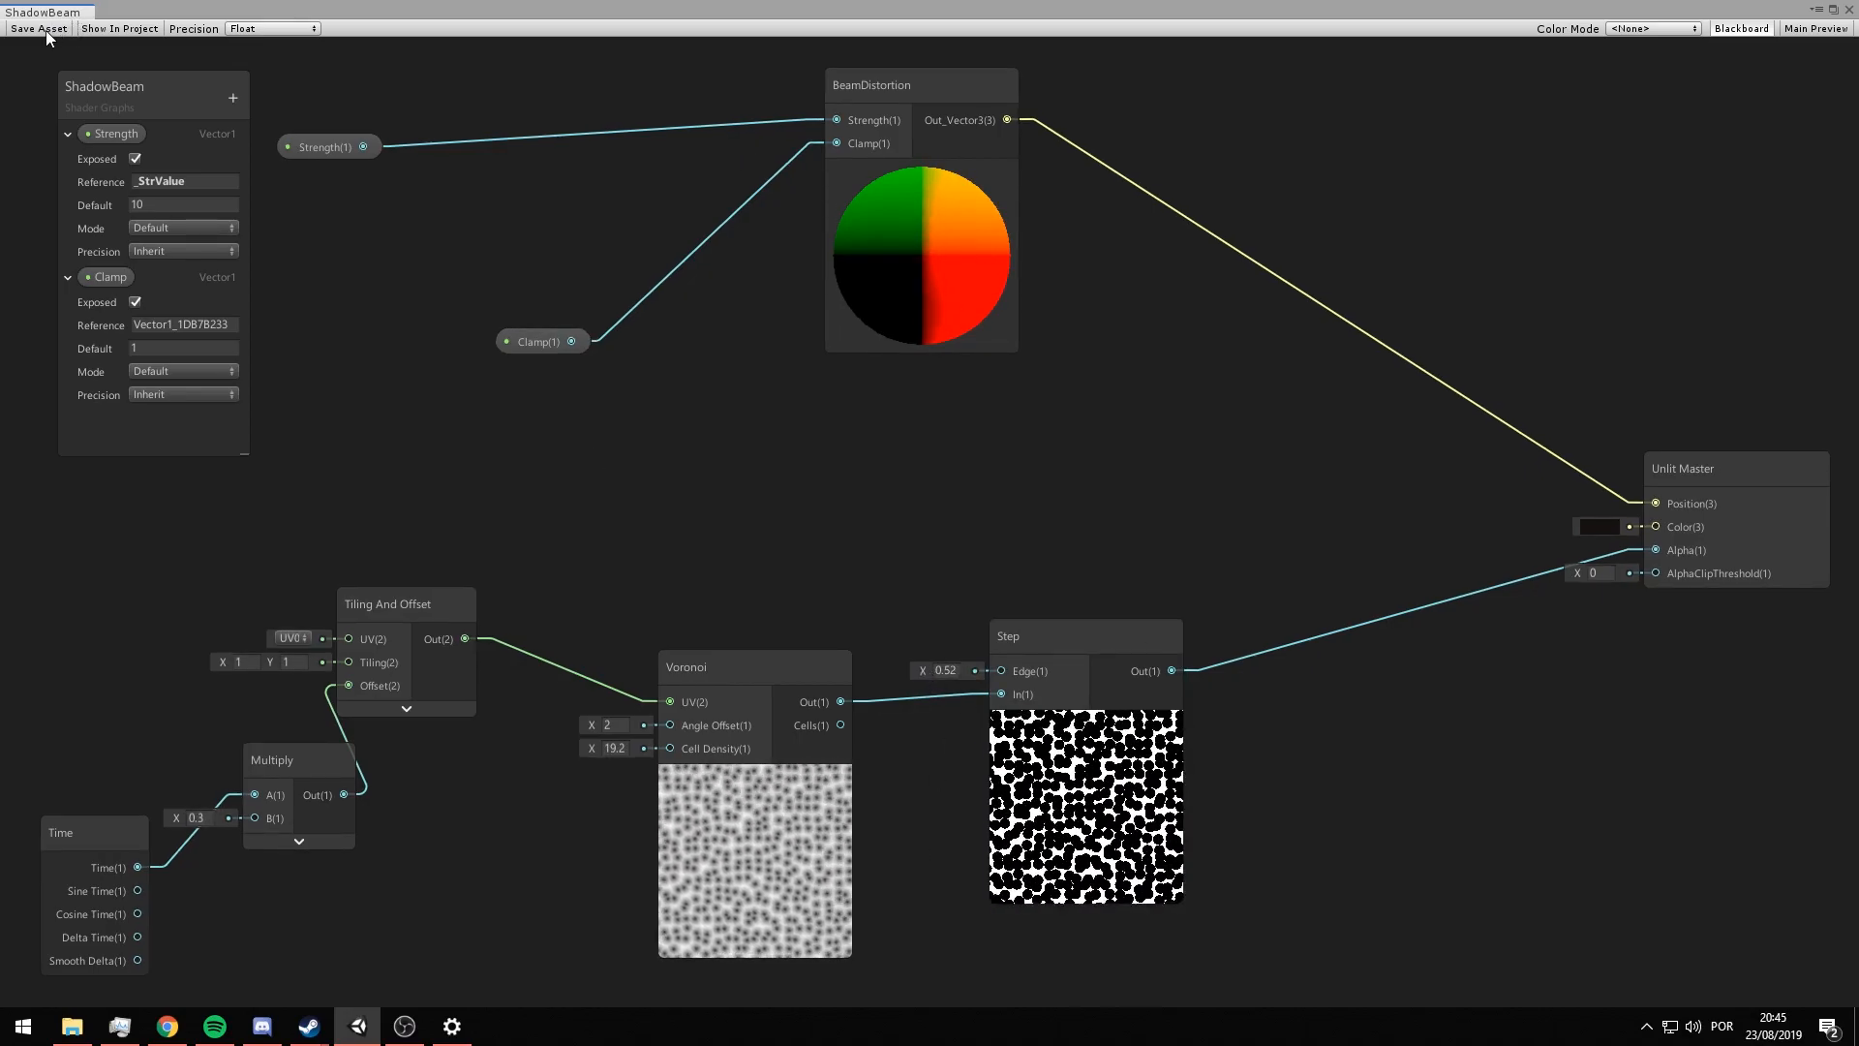
left_click(1850, 10)
right_click_drag(883, 480, 779, 560)
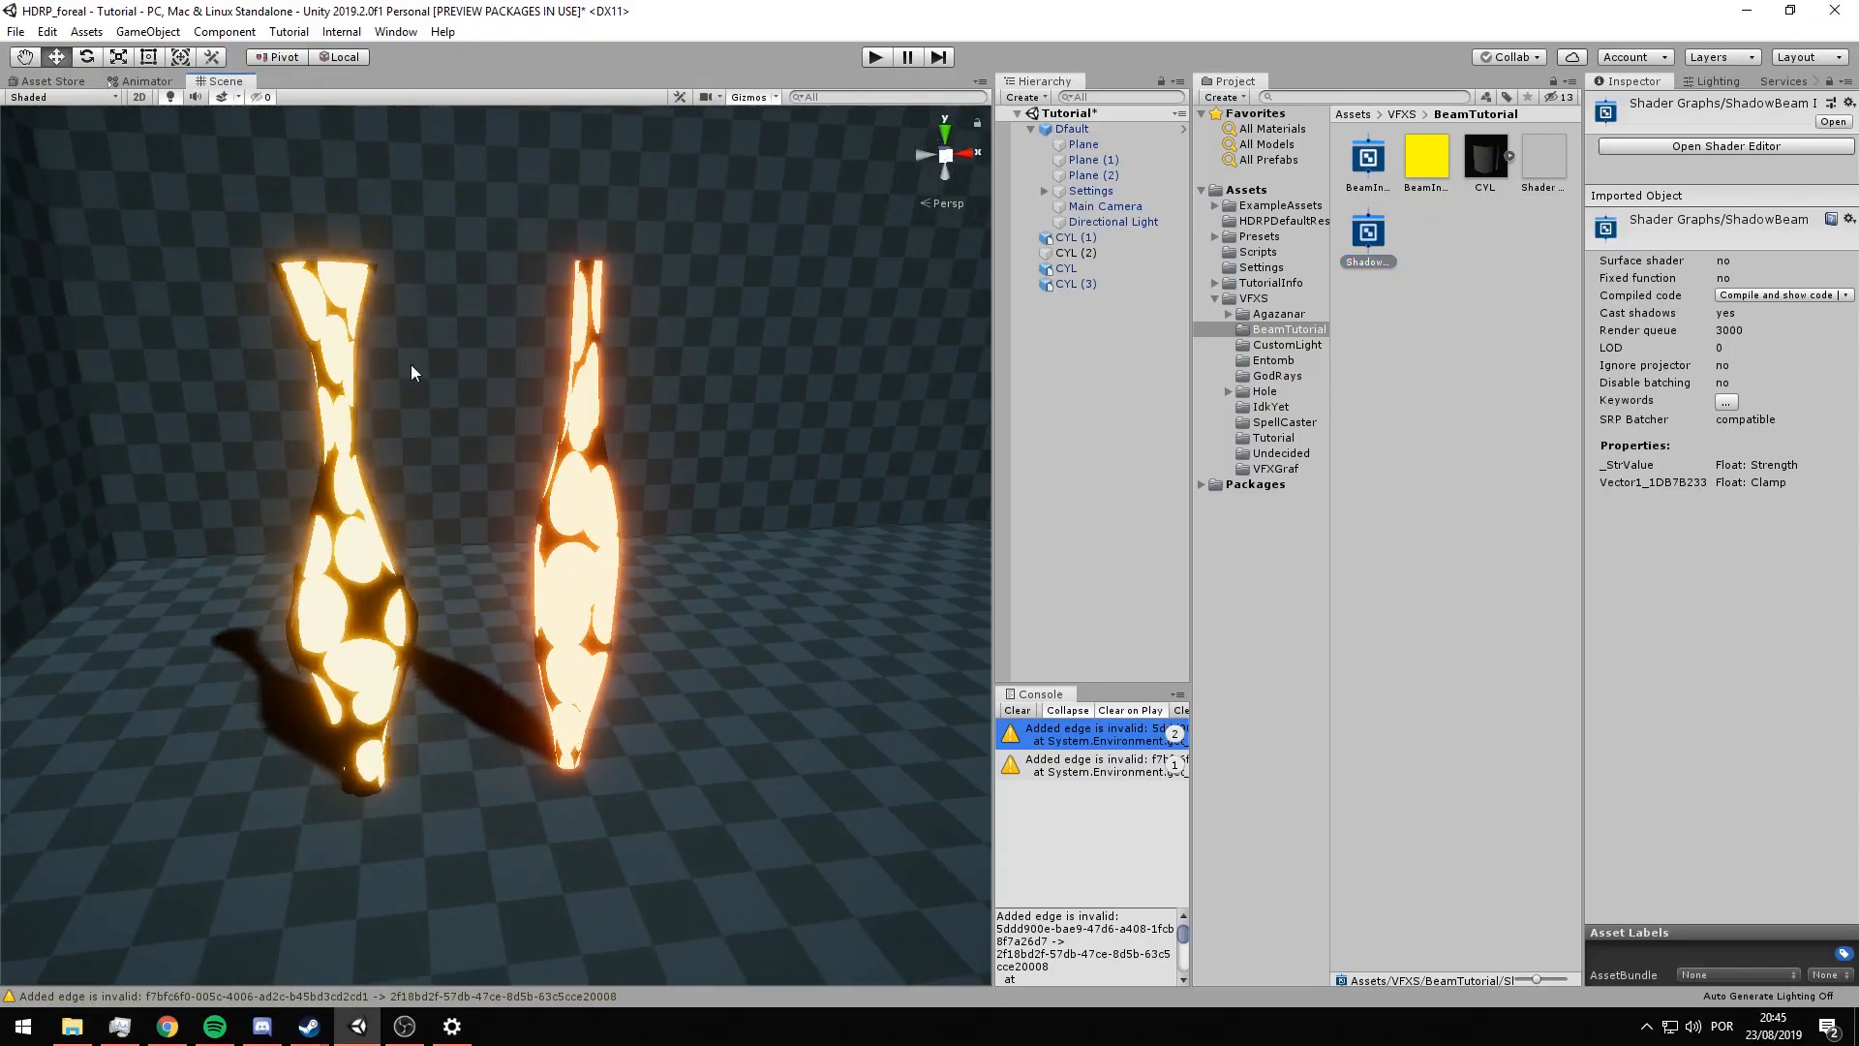
scroll(358, 394, "up", 2)
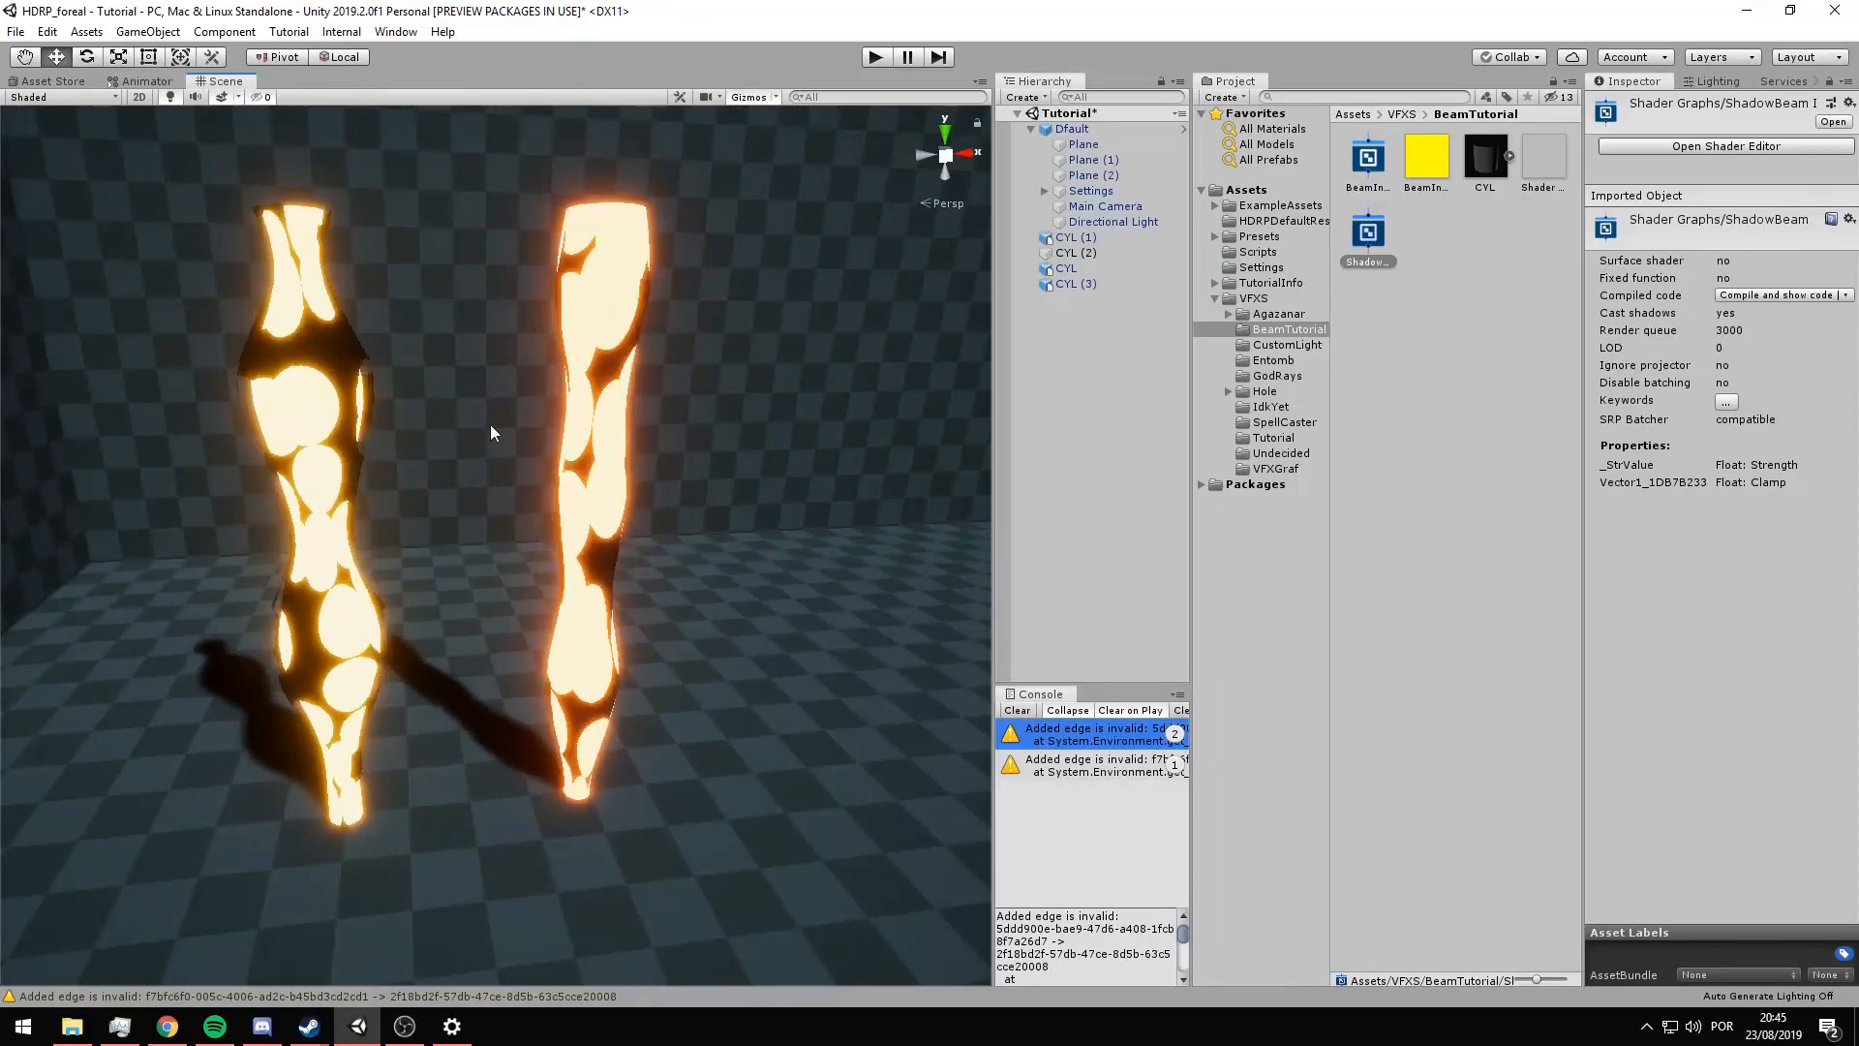
right_click_drag(886, 718, 571, 457)
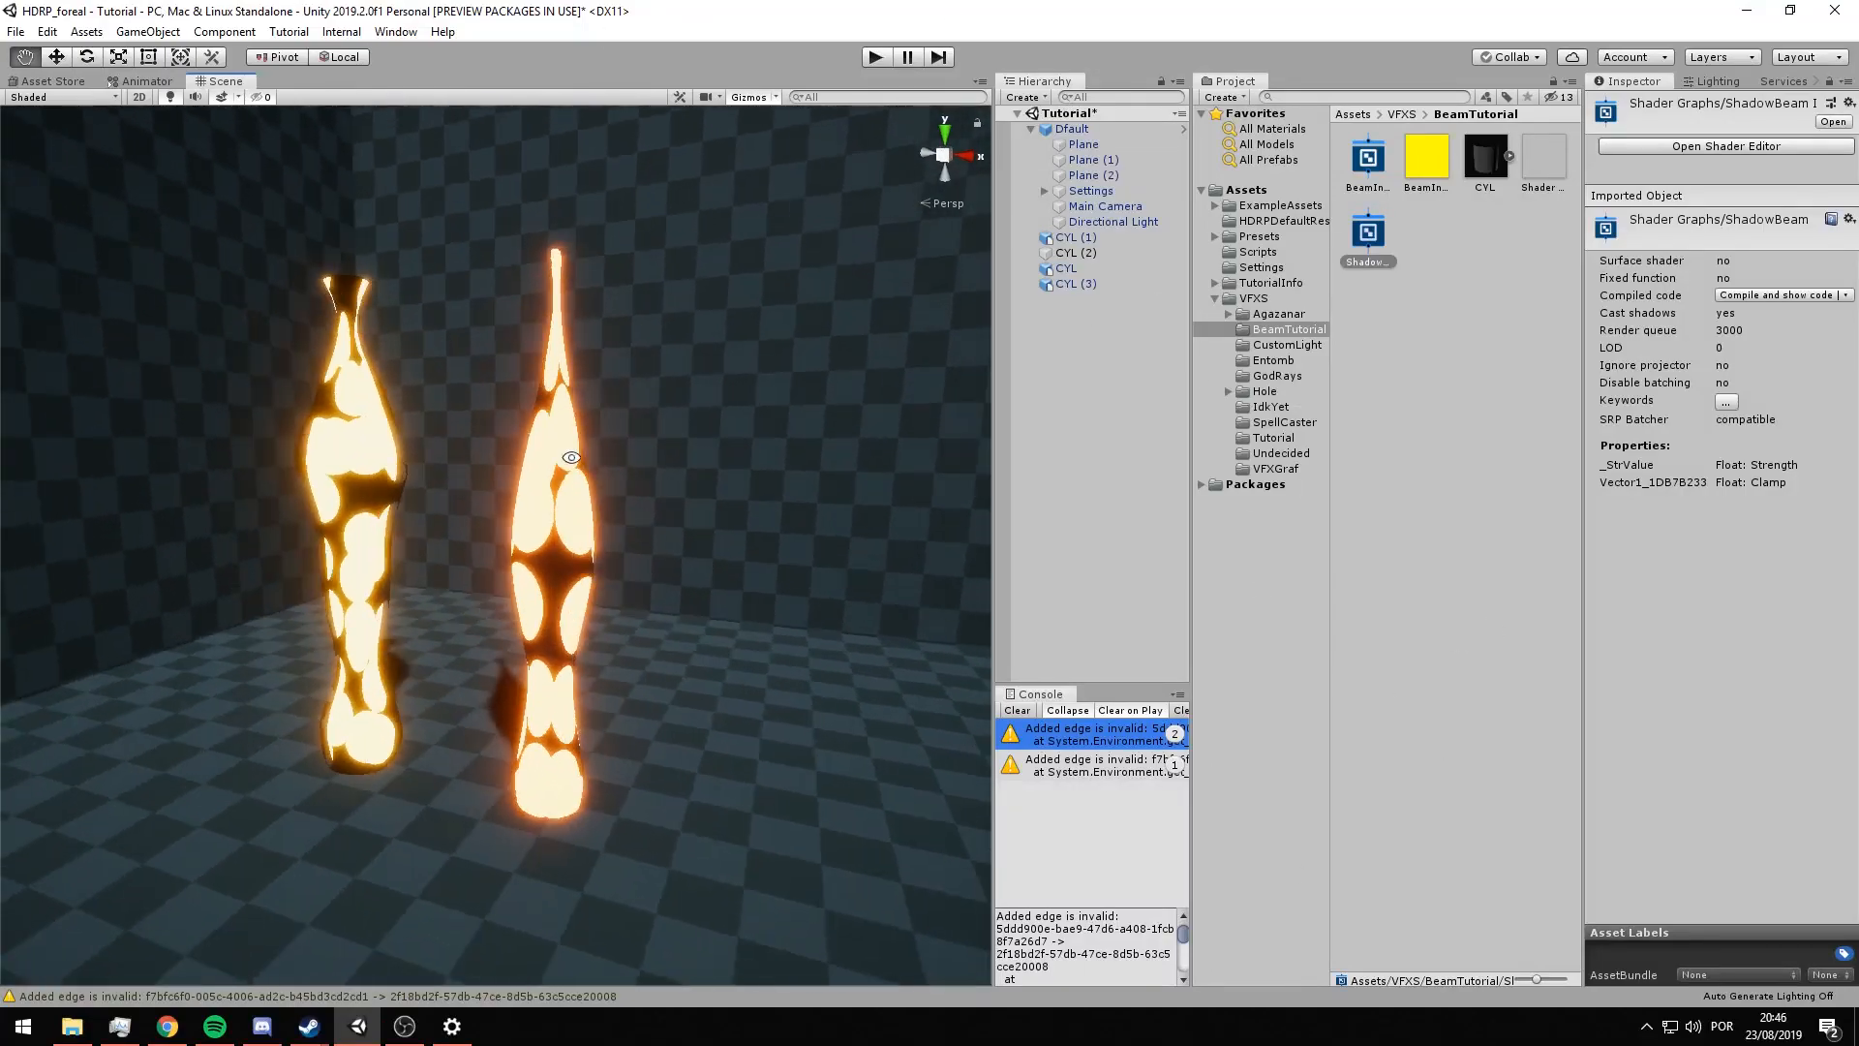
- Clear the console and compare the Strength and Clamp settings of the BeamInner and ShadowBeam materials
left_click(1019, 711)
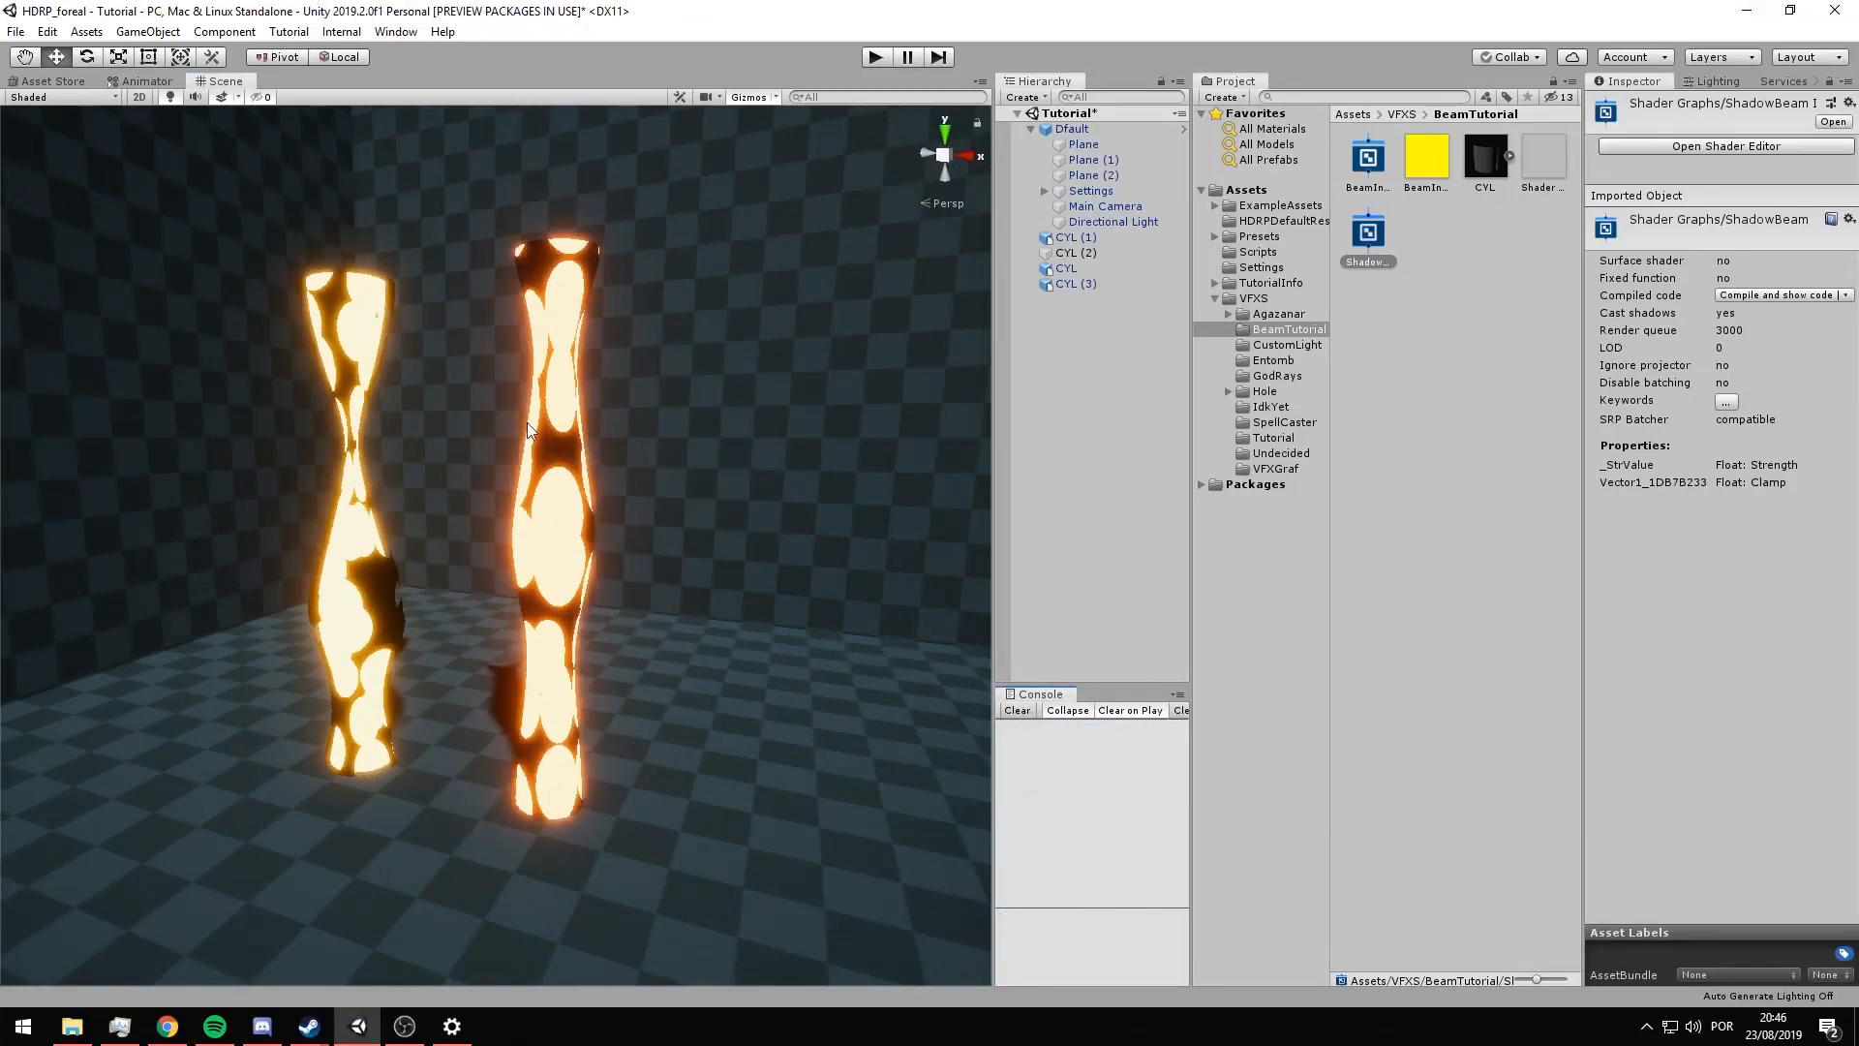
left_click(1429, 166)
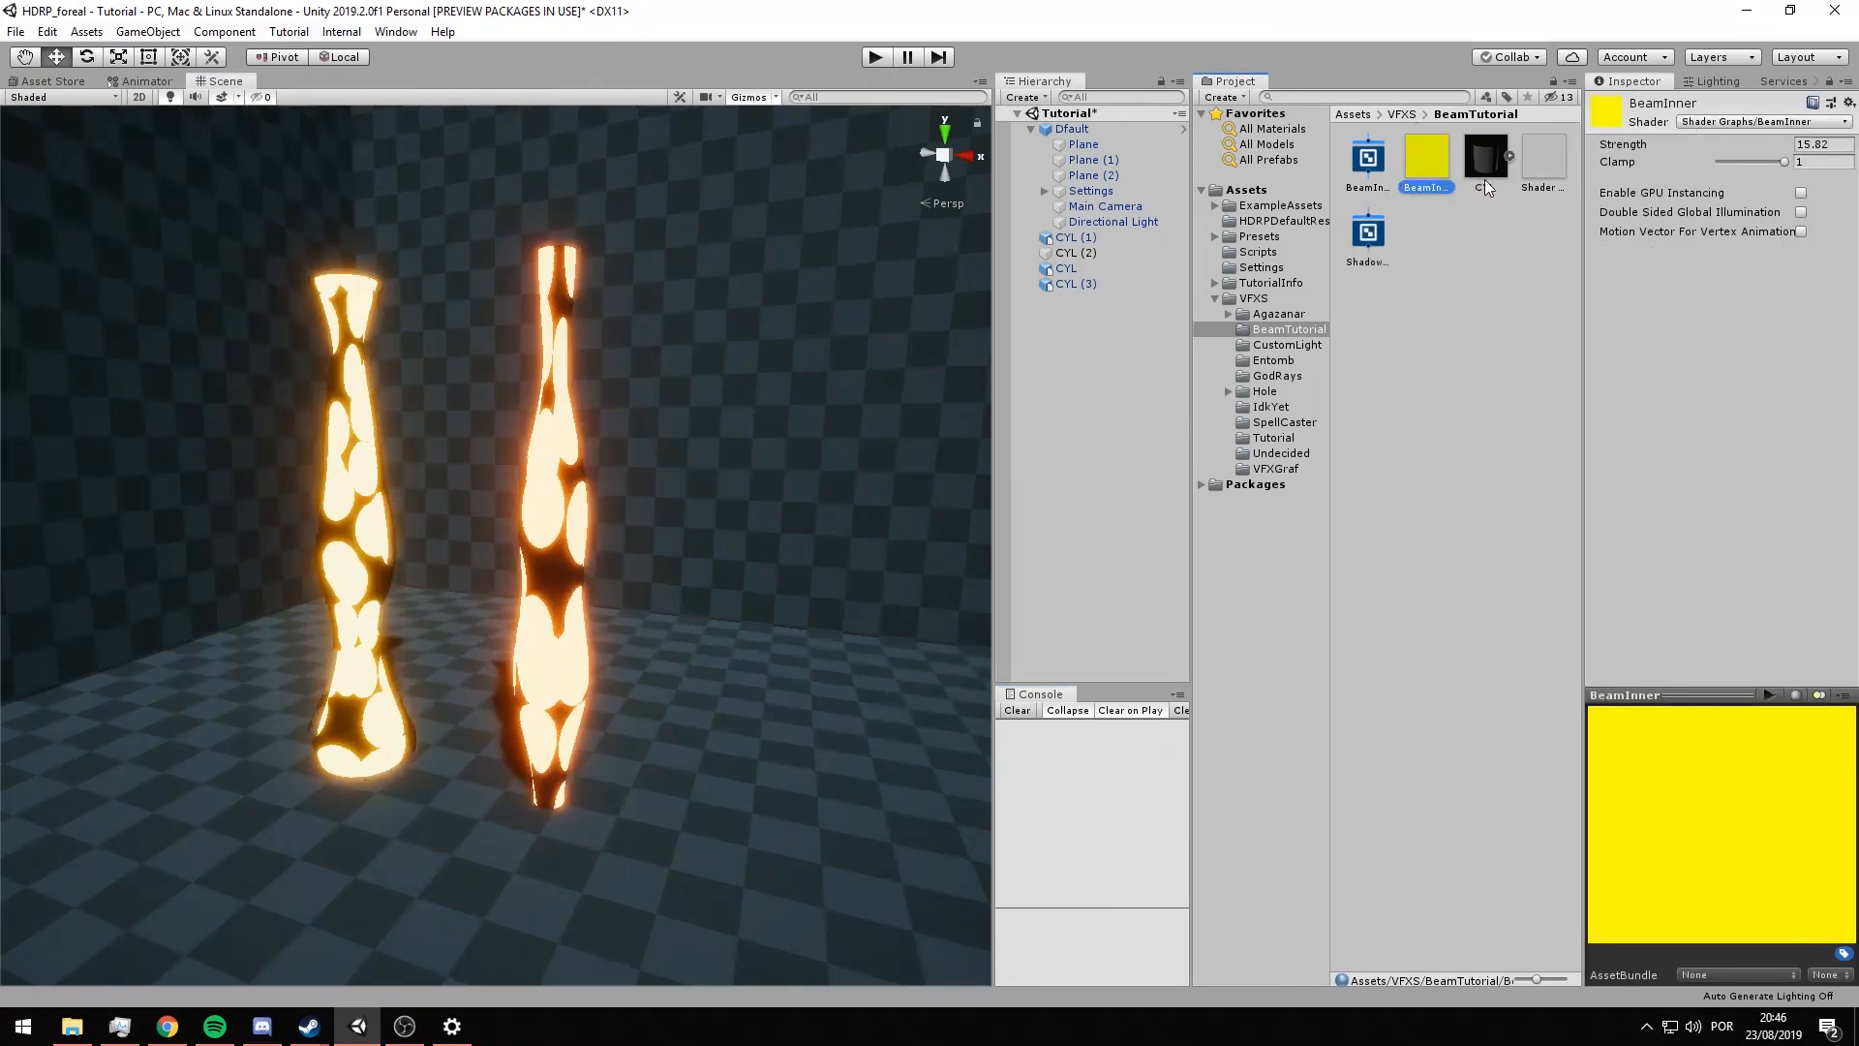
left_click(1538, 165)
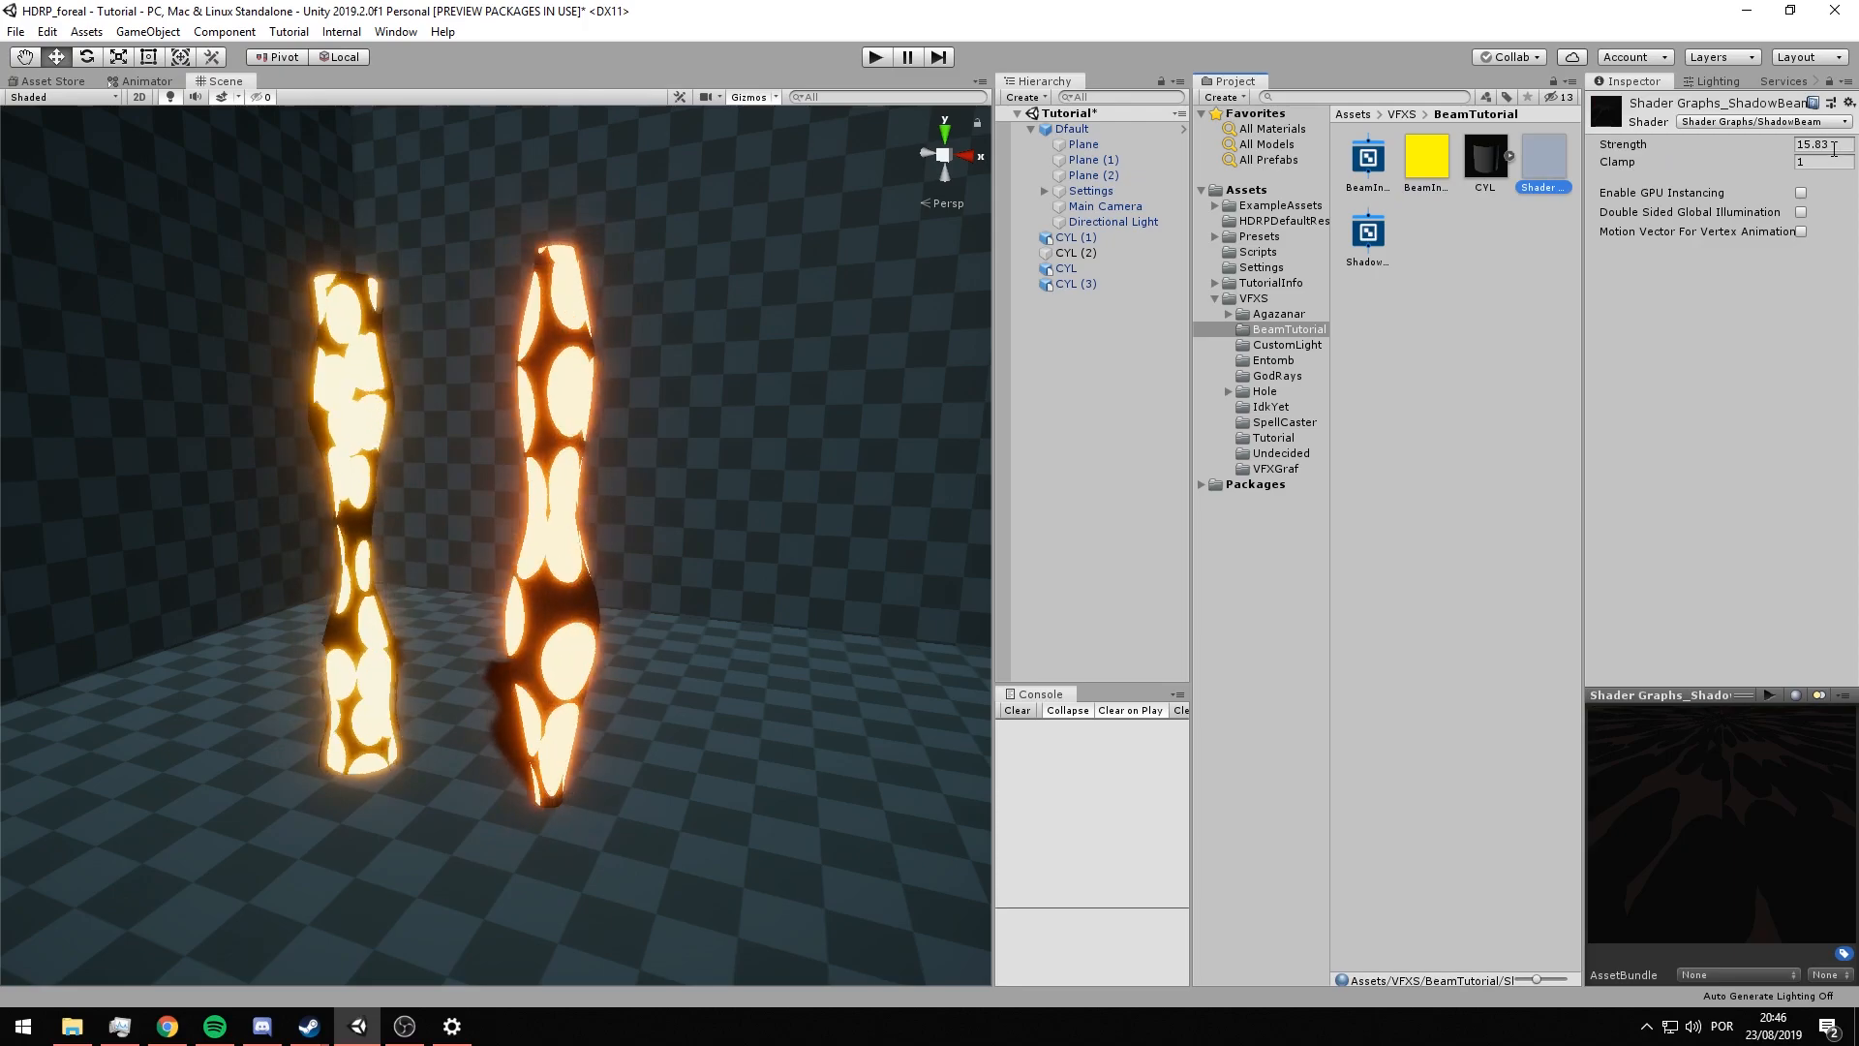
scroll(657, 367, "up", 2)
right_click_drag(657, 367, 672, 436)
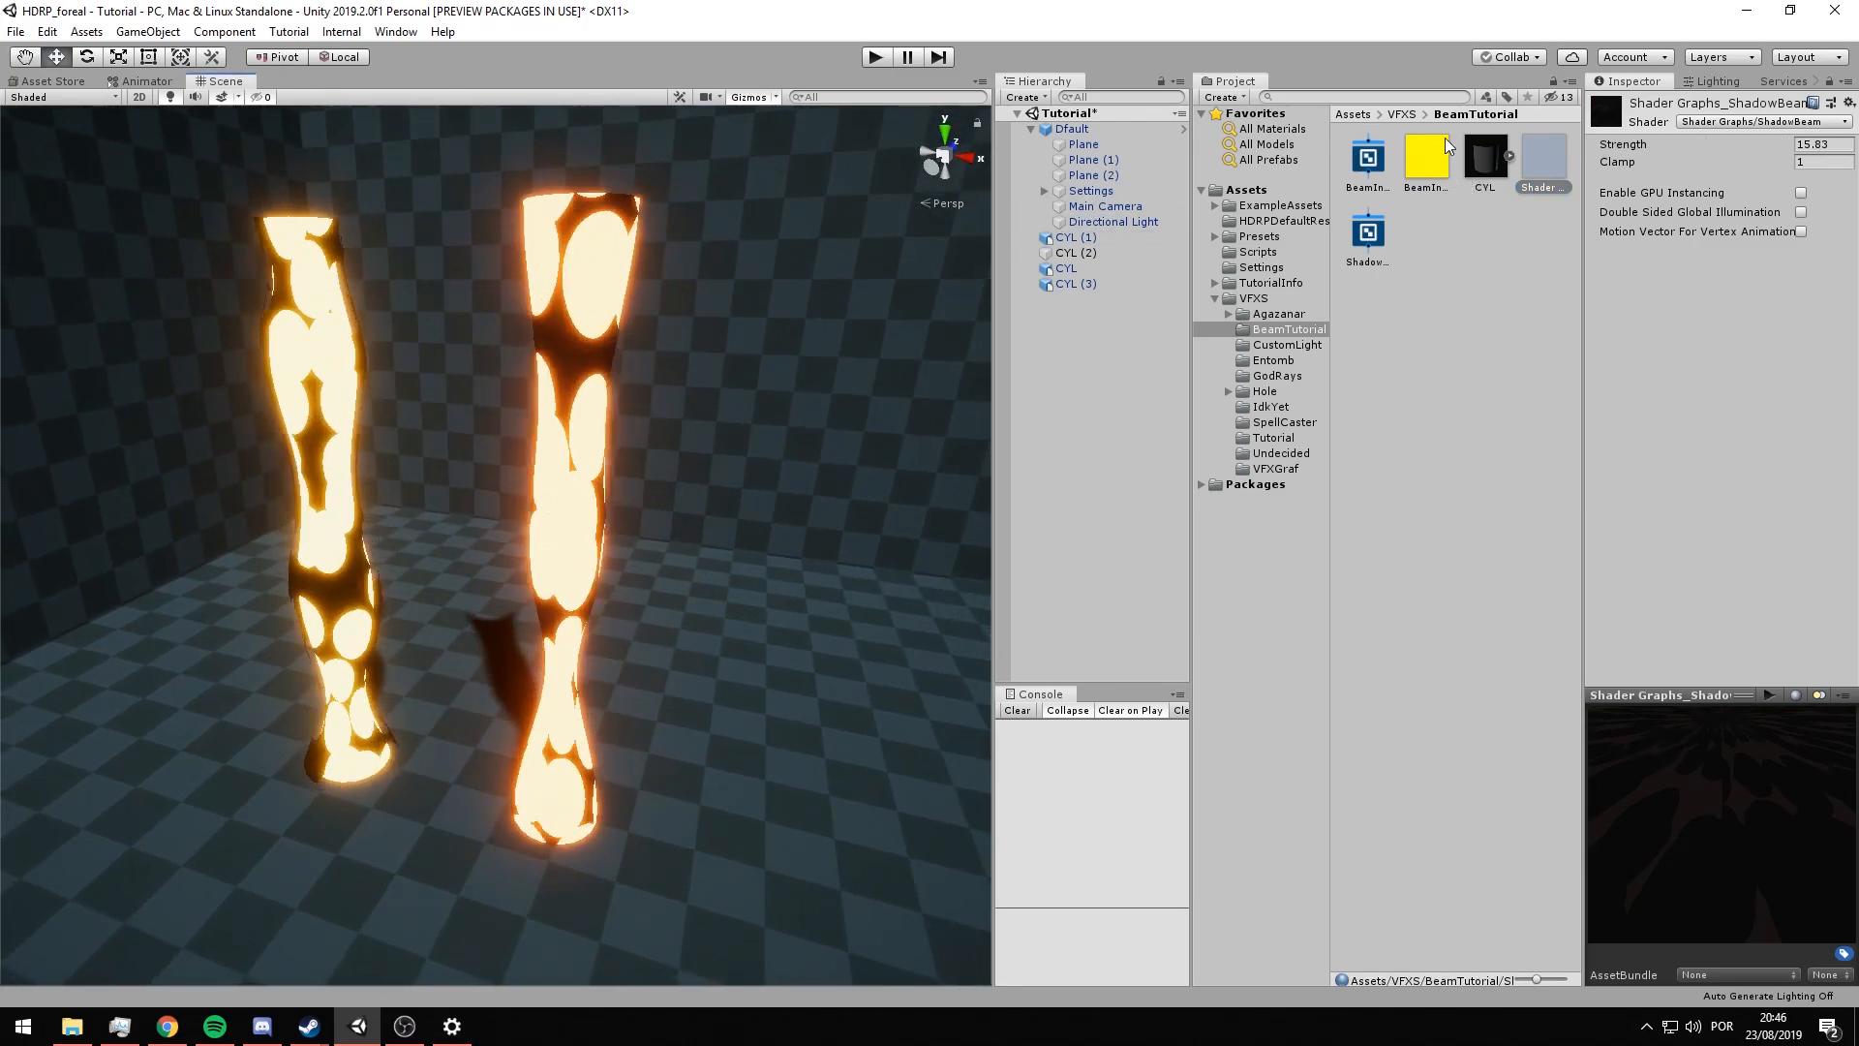
- Shift the HDR colour of the BeamInner graph's Color node to a yellow-orange, then save, close the graph and check the beams
left_click(1441, 140)
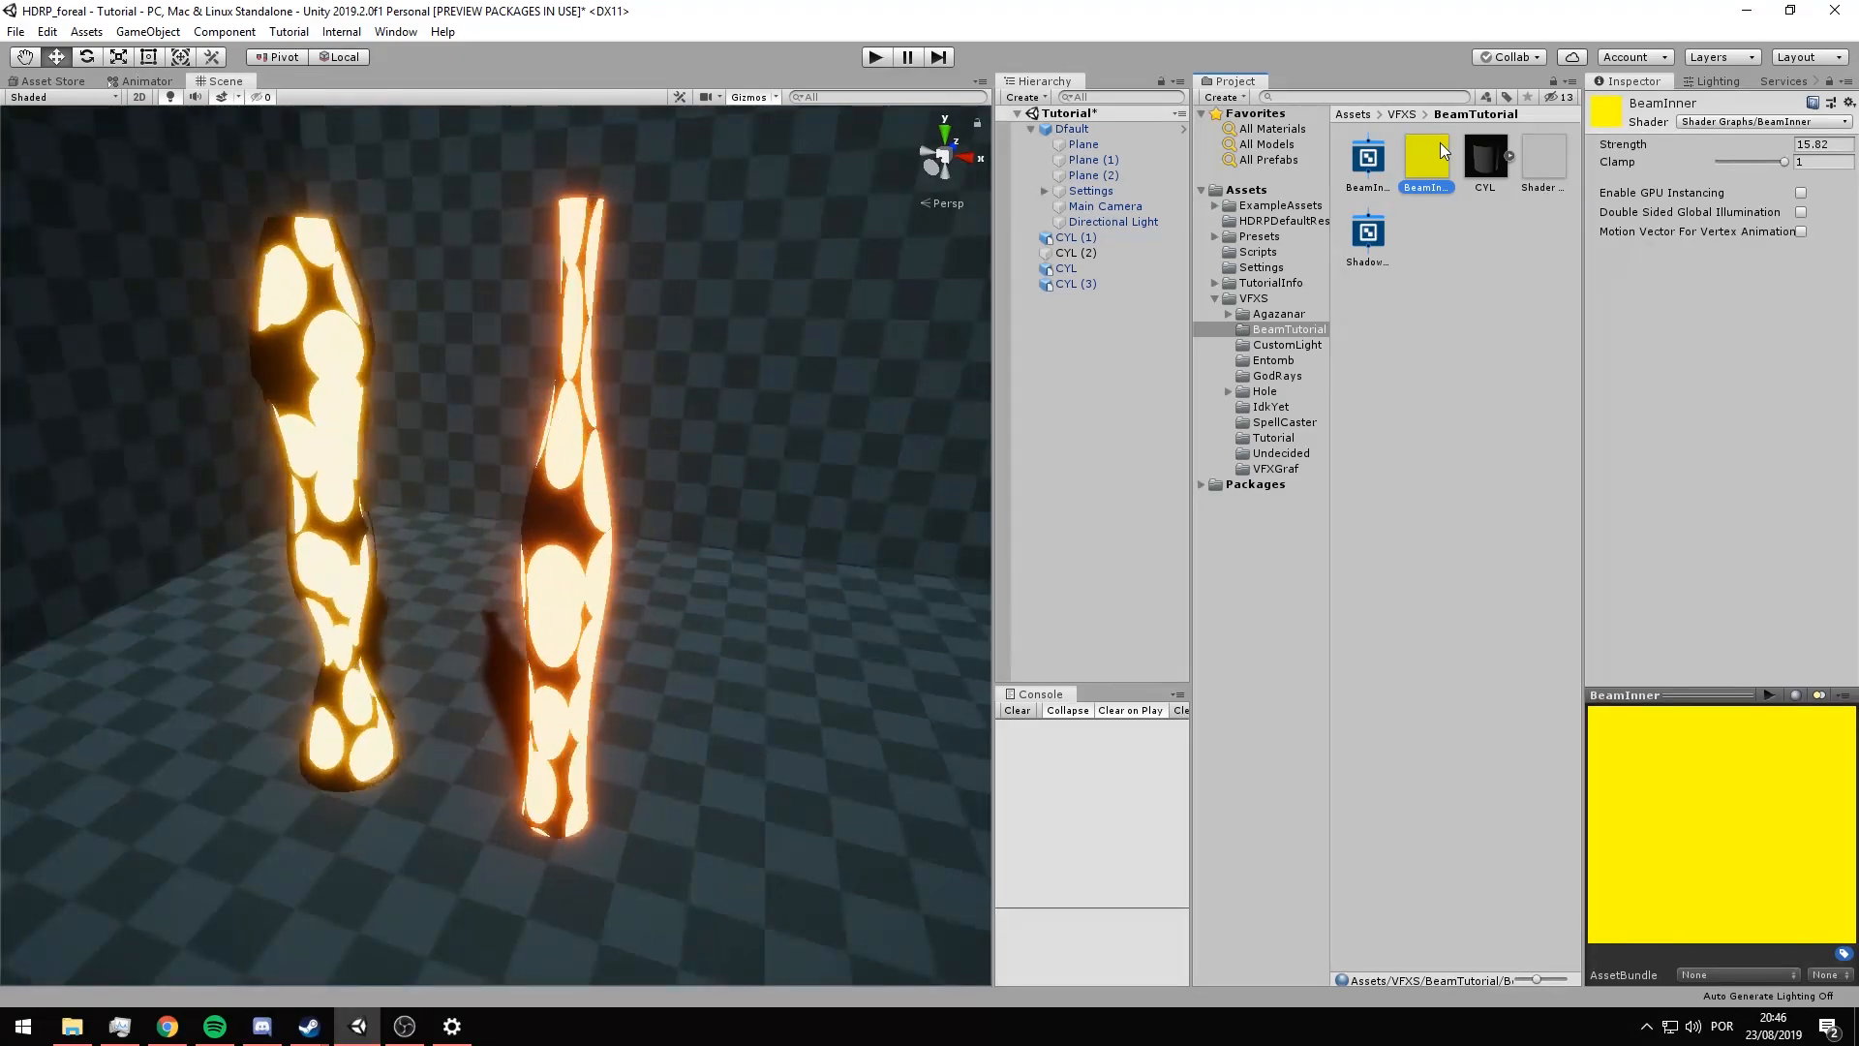
double_click(1367, 157)
left_click_drag(715, 902, 736, 552)
left_click(741, 598)
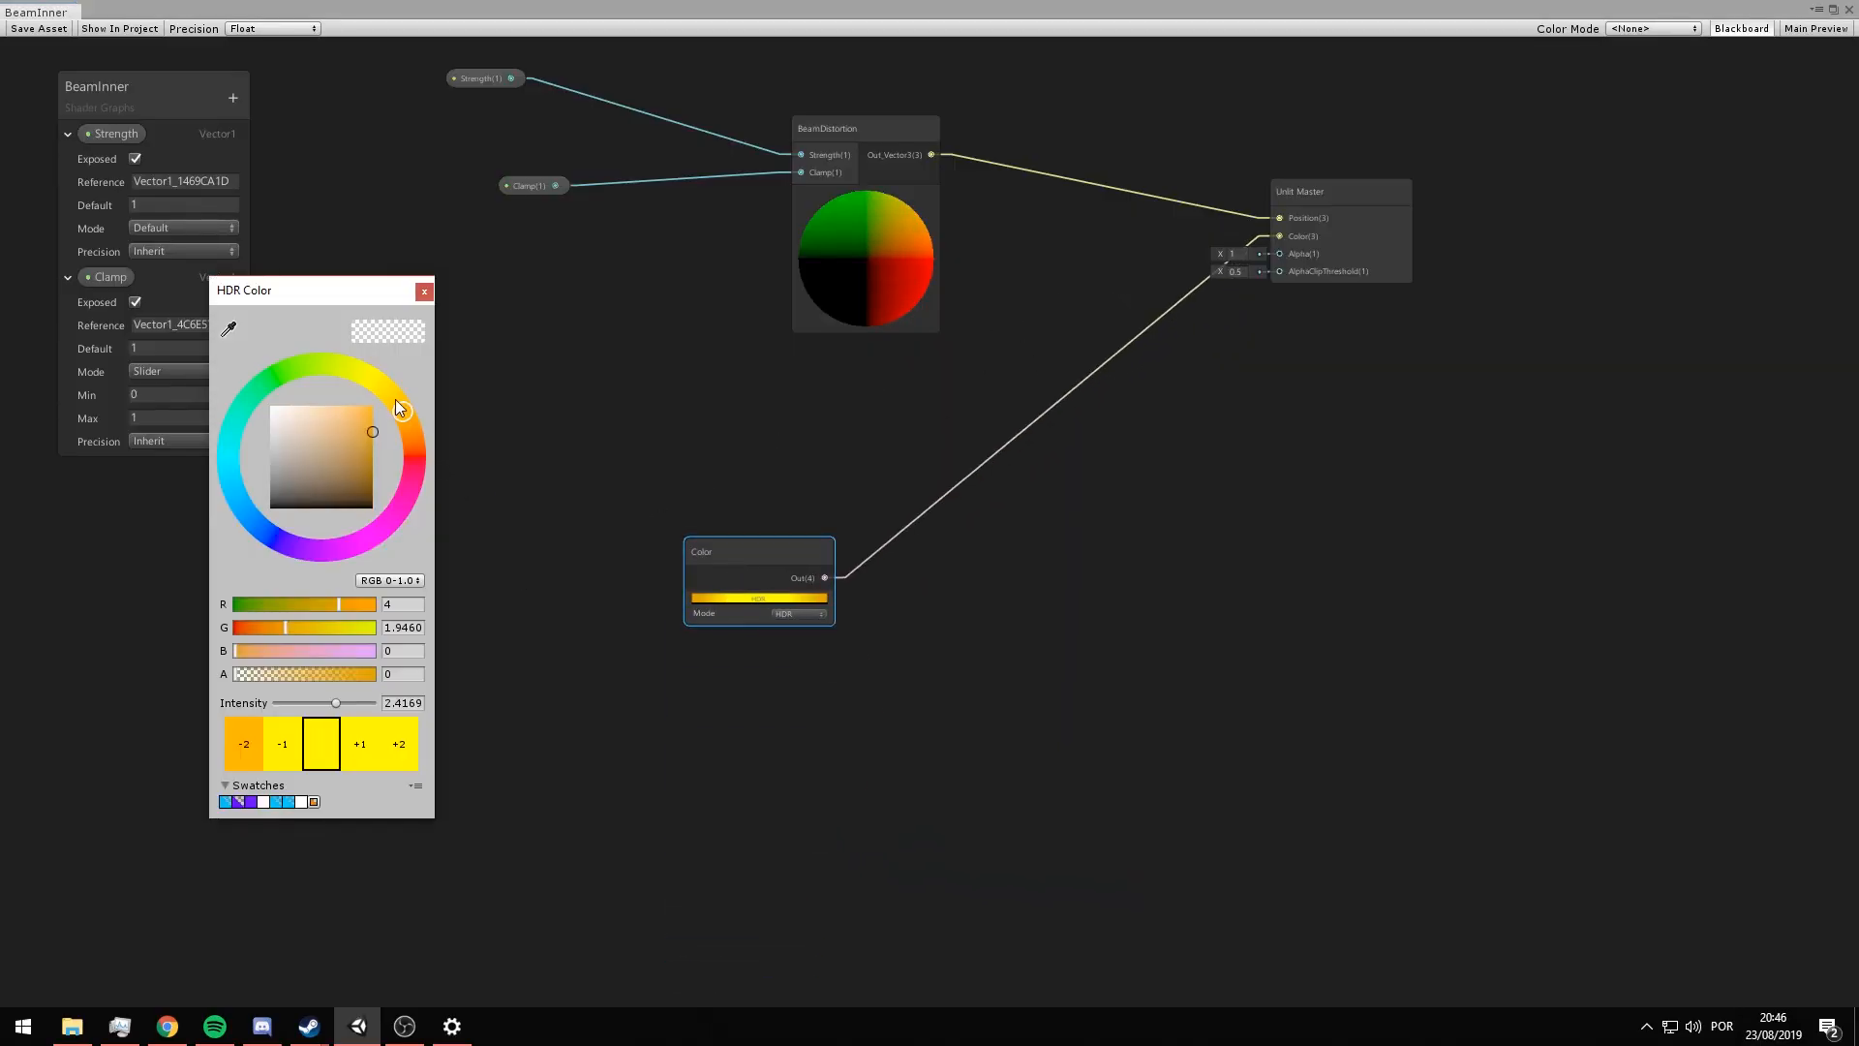
left_click(37, 39)
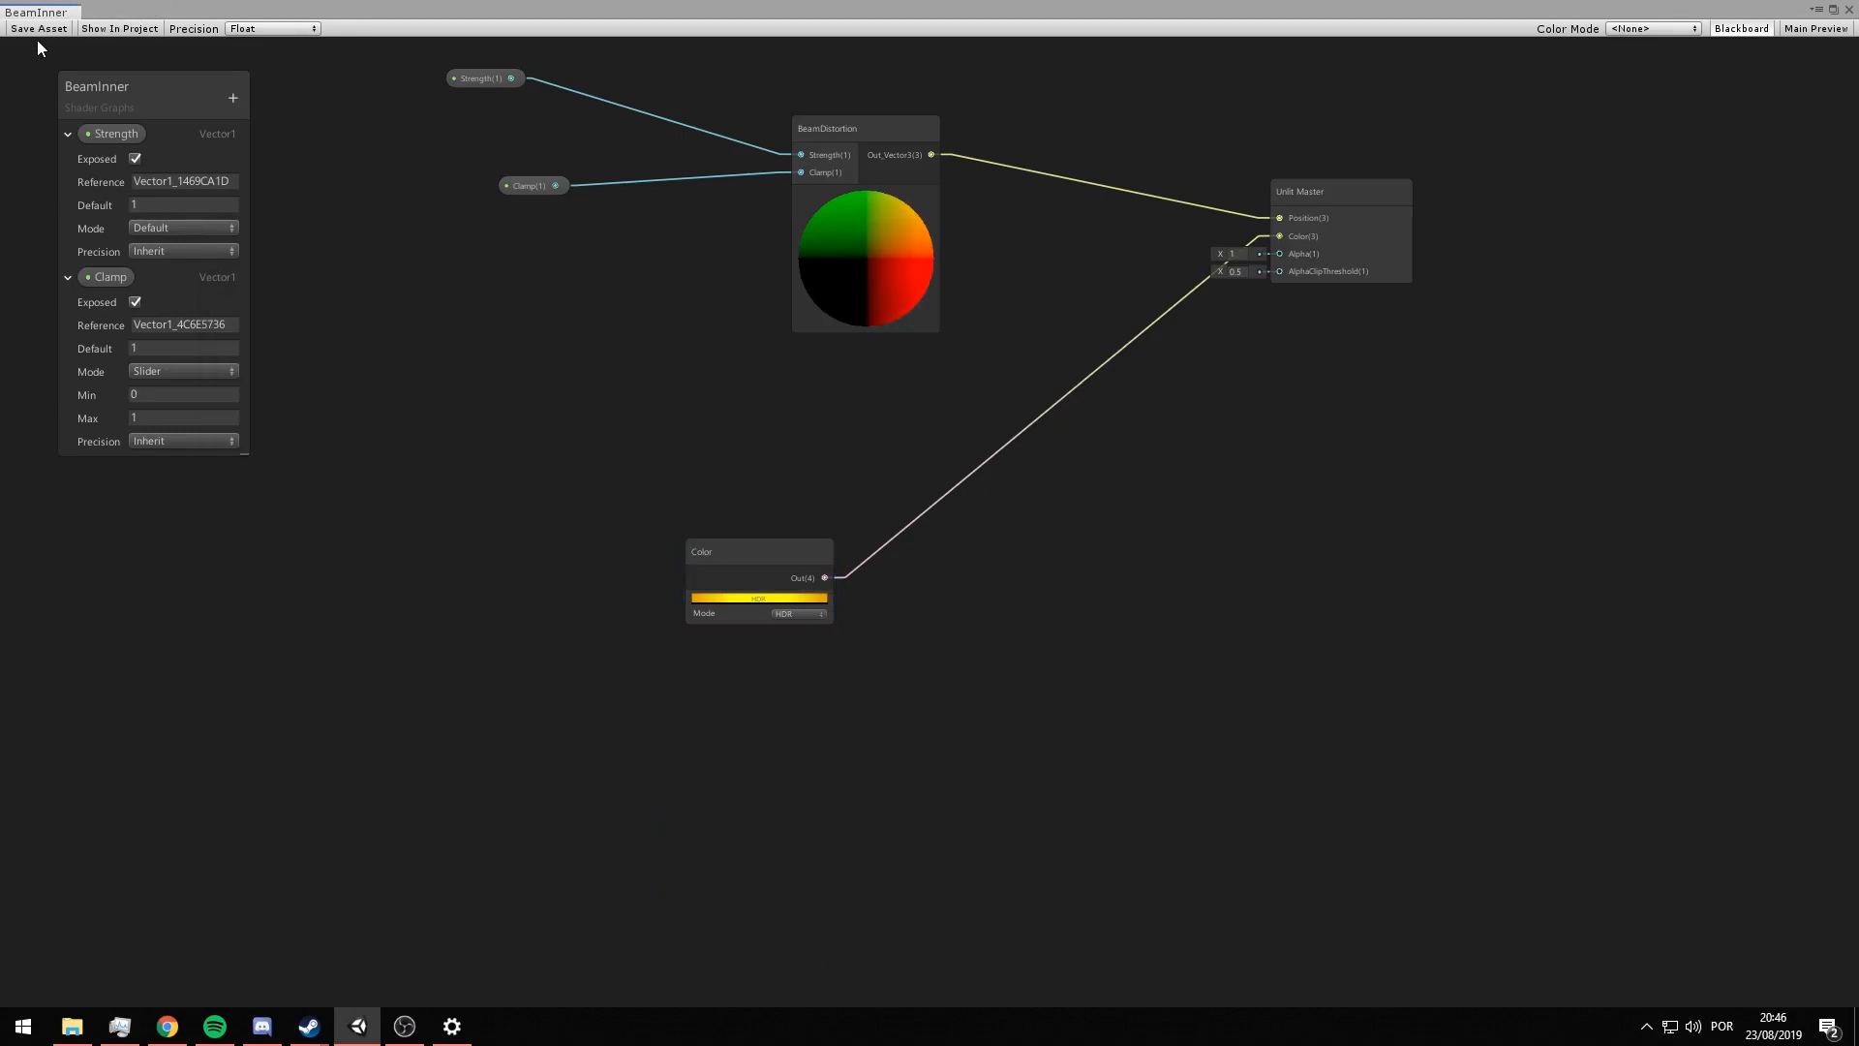
left_click(37, 28)
left_click(1848, 9)
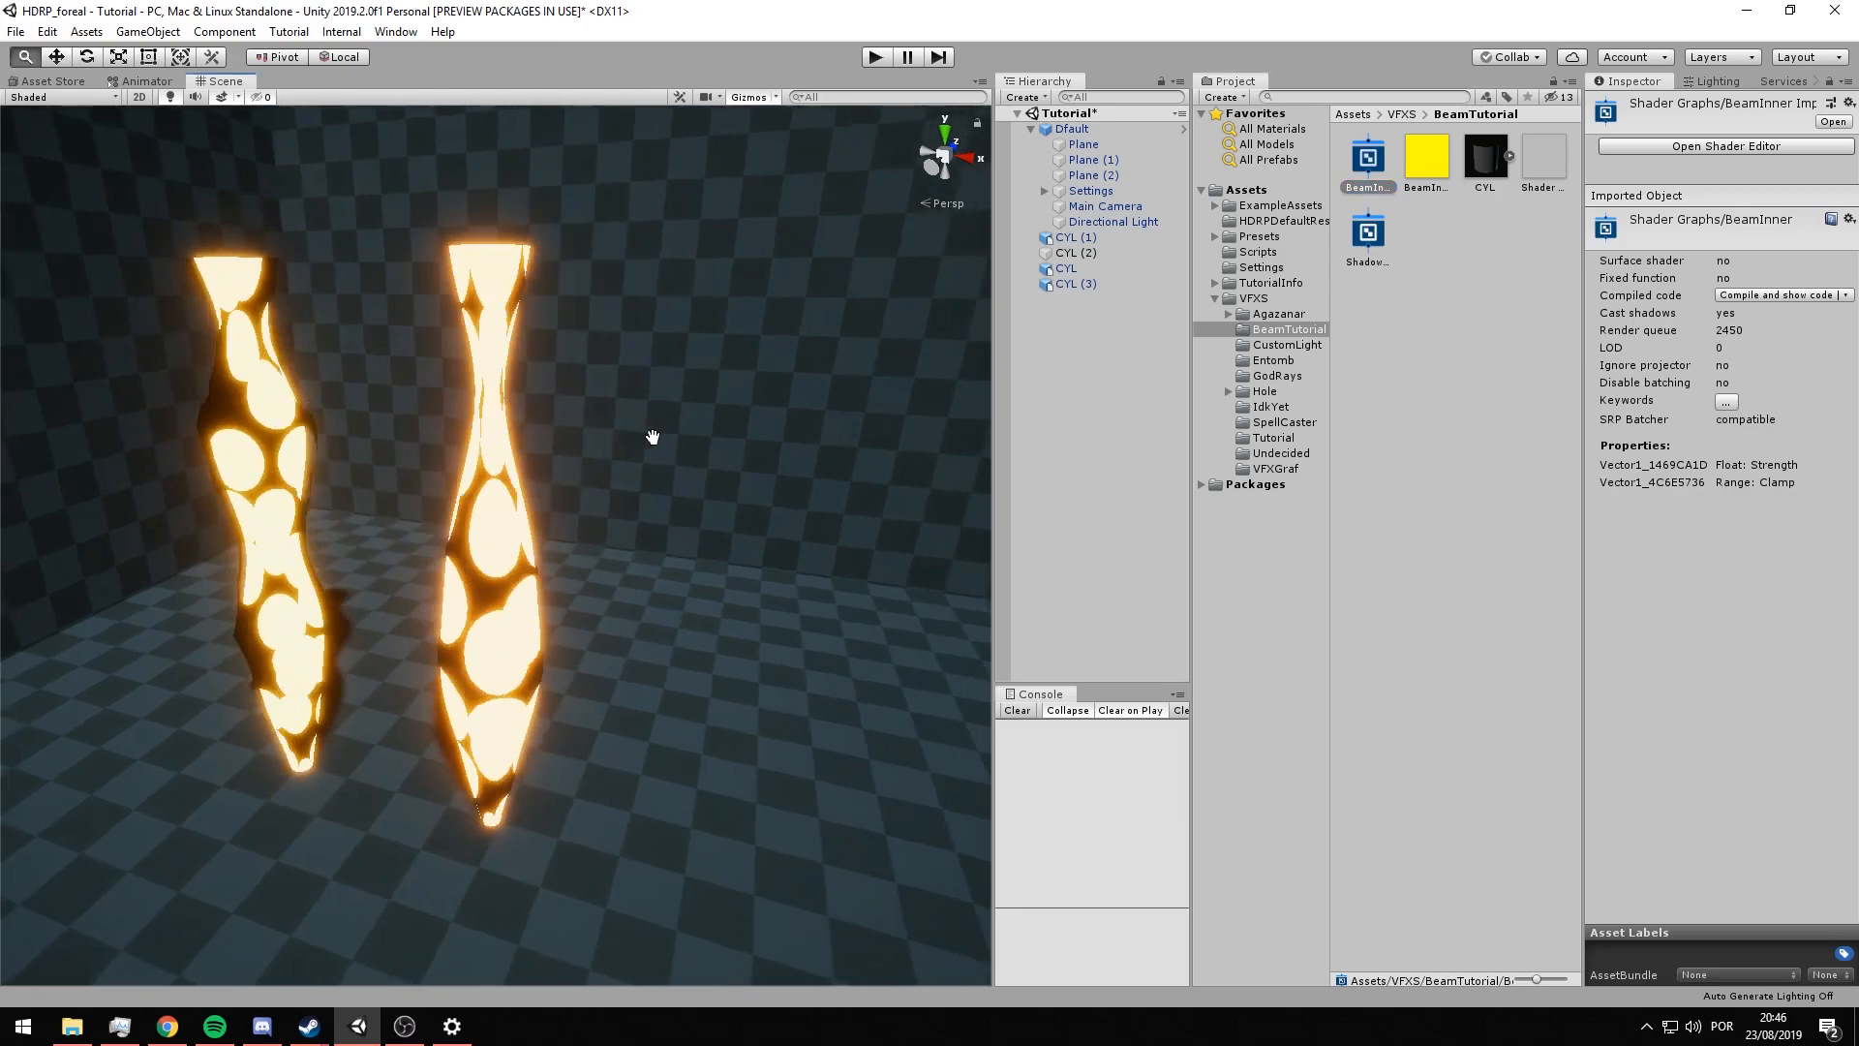
middle_click_drag(650, 436, 708, 439)
scroll(461, 461, "down", 1)
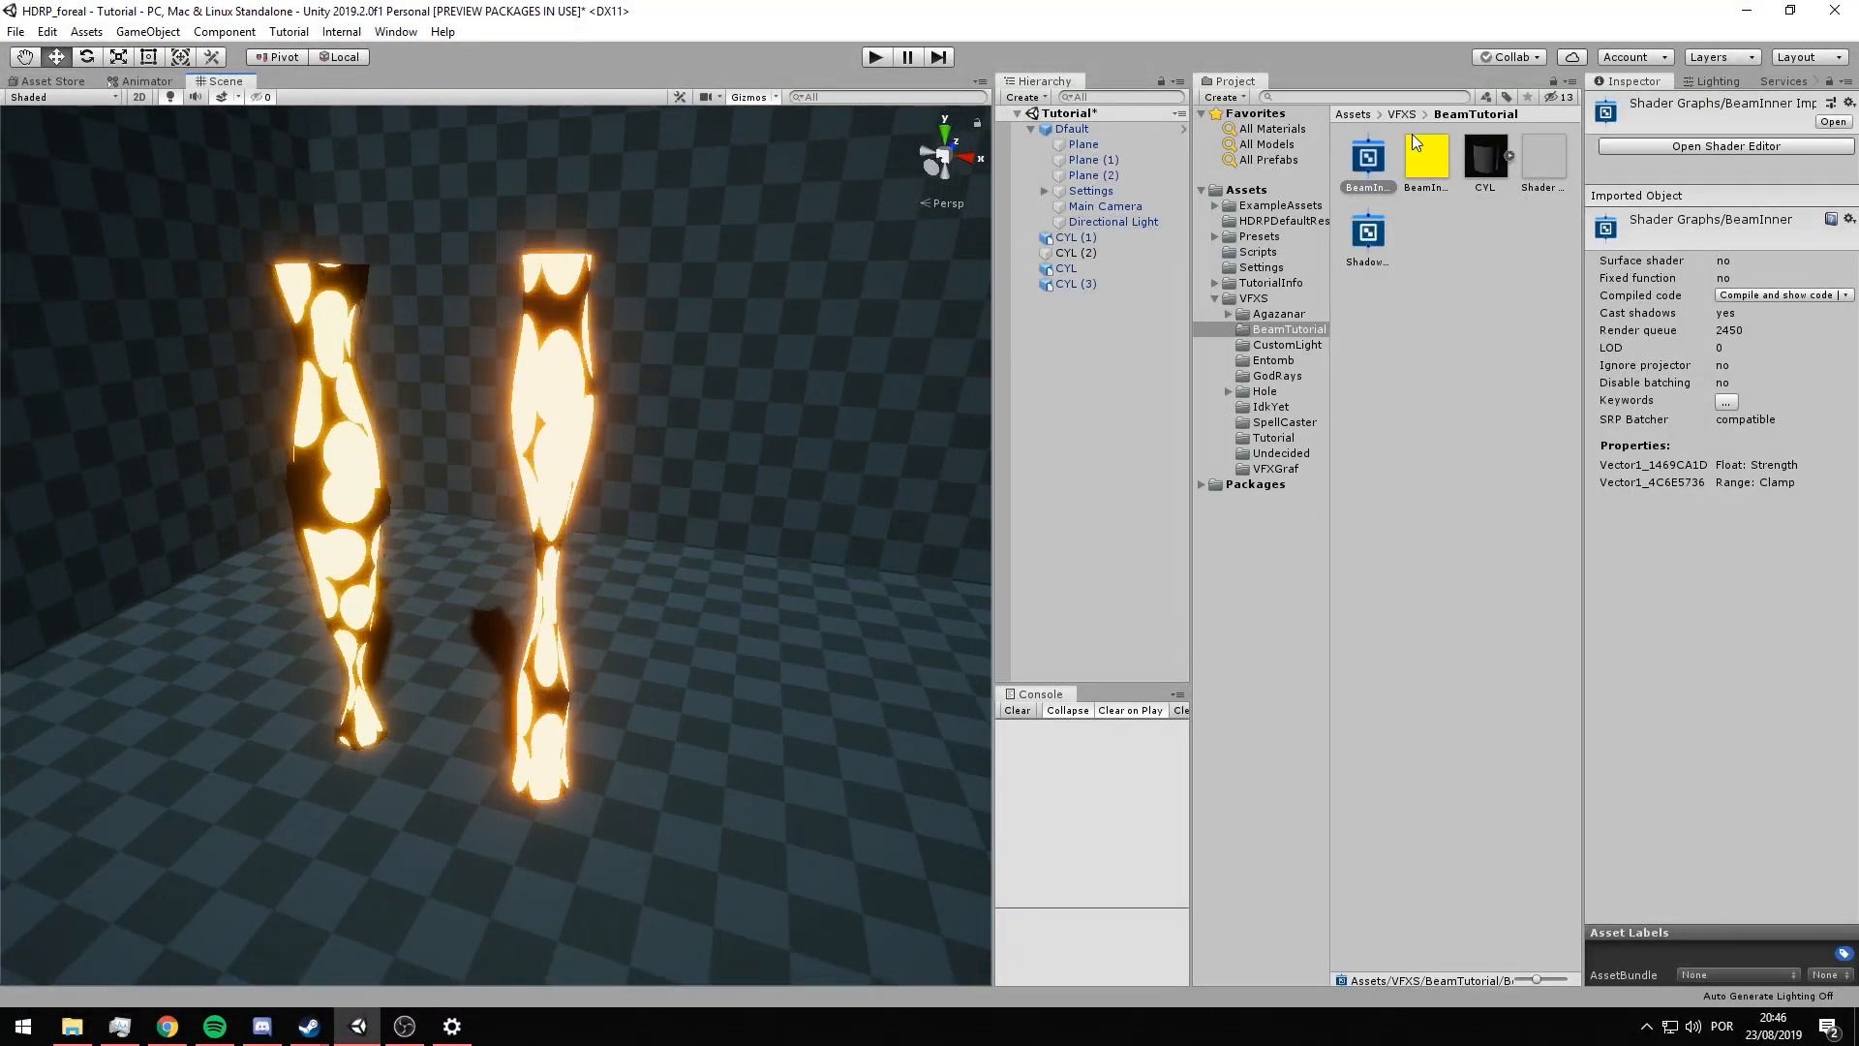
- Open the ShadowBeam graph, set the Multiply node's B value to 0.1 and save the graph
double_click(1355, 166)
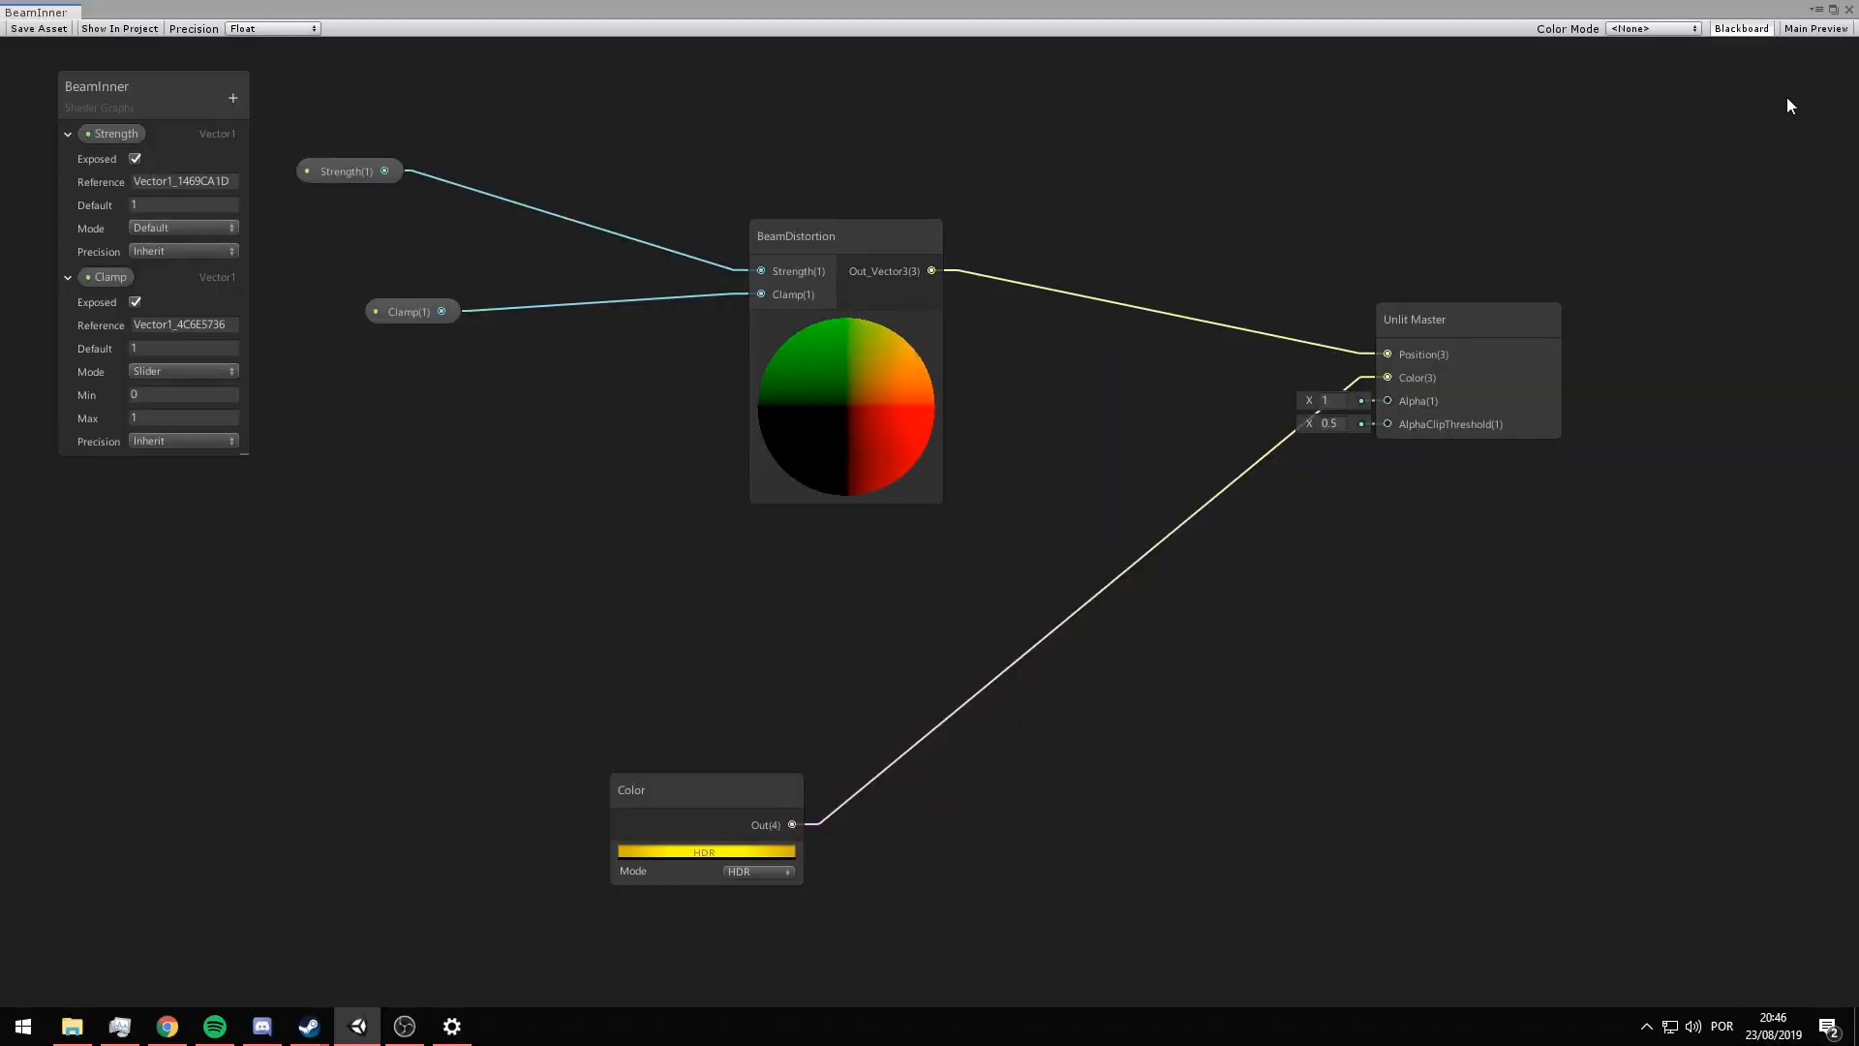
left_click(1849, 10)
double_click(1384, 250)
middle_click_drag(460, 739, 695, 599)
left_click(434, 677)
type("0.1")
left_click(35, 26)
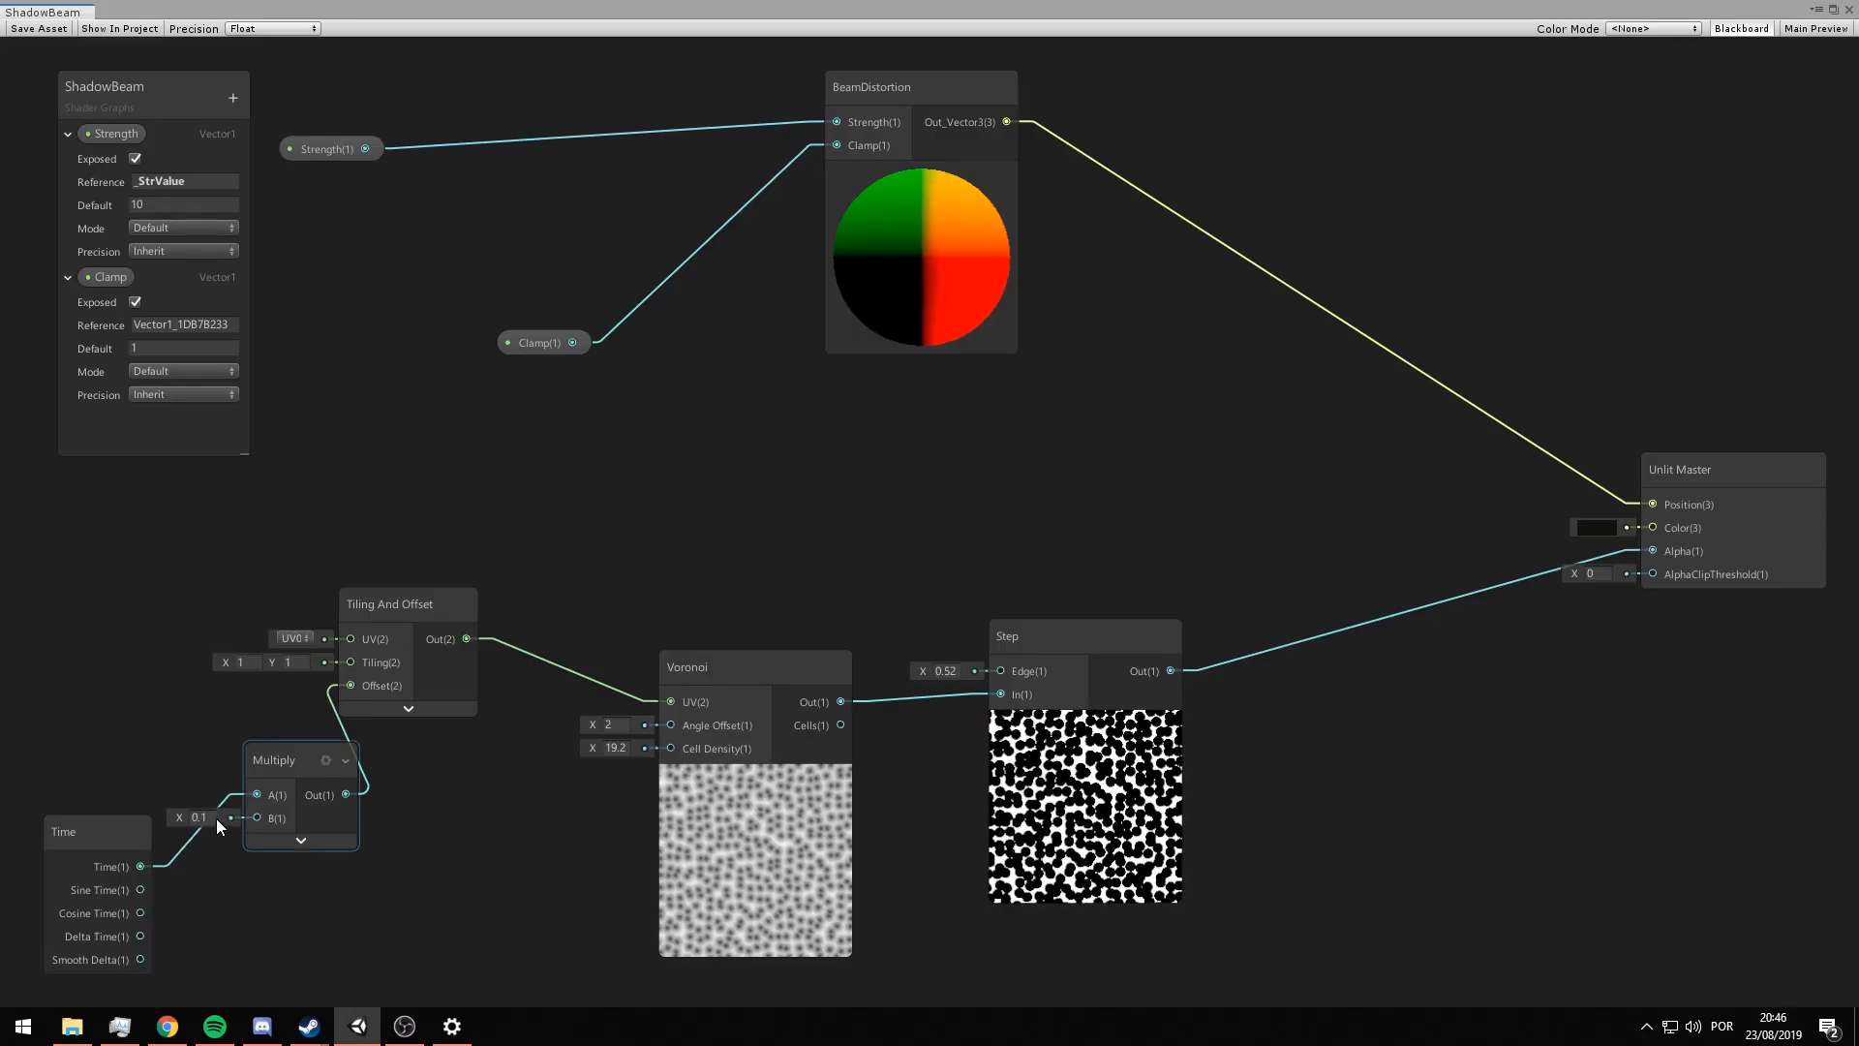
- Set the Multiply node's B value to 0.2 in the ShadowBeam graph and save it
left_click(215, 817)
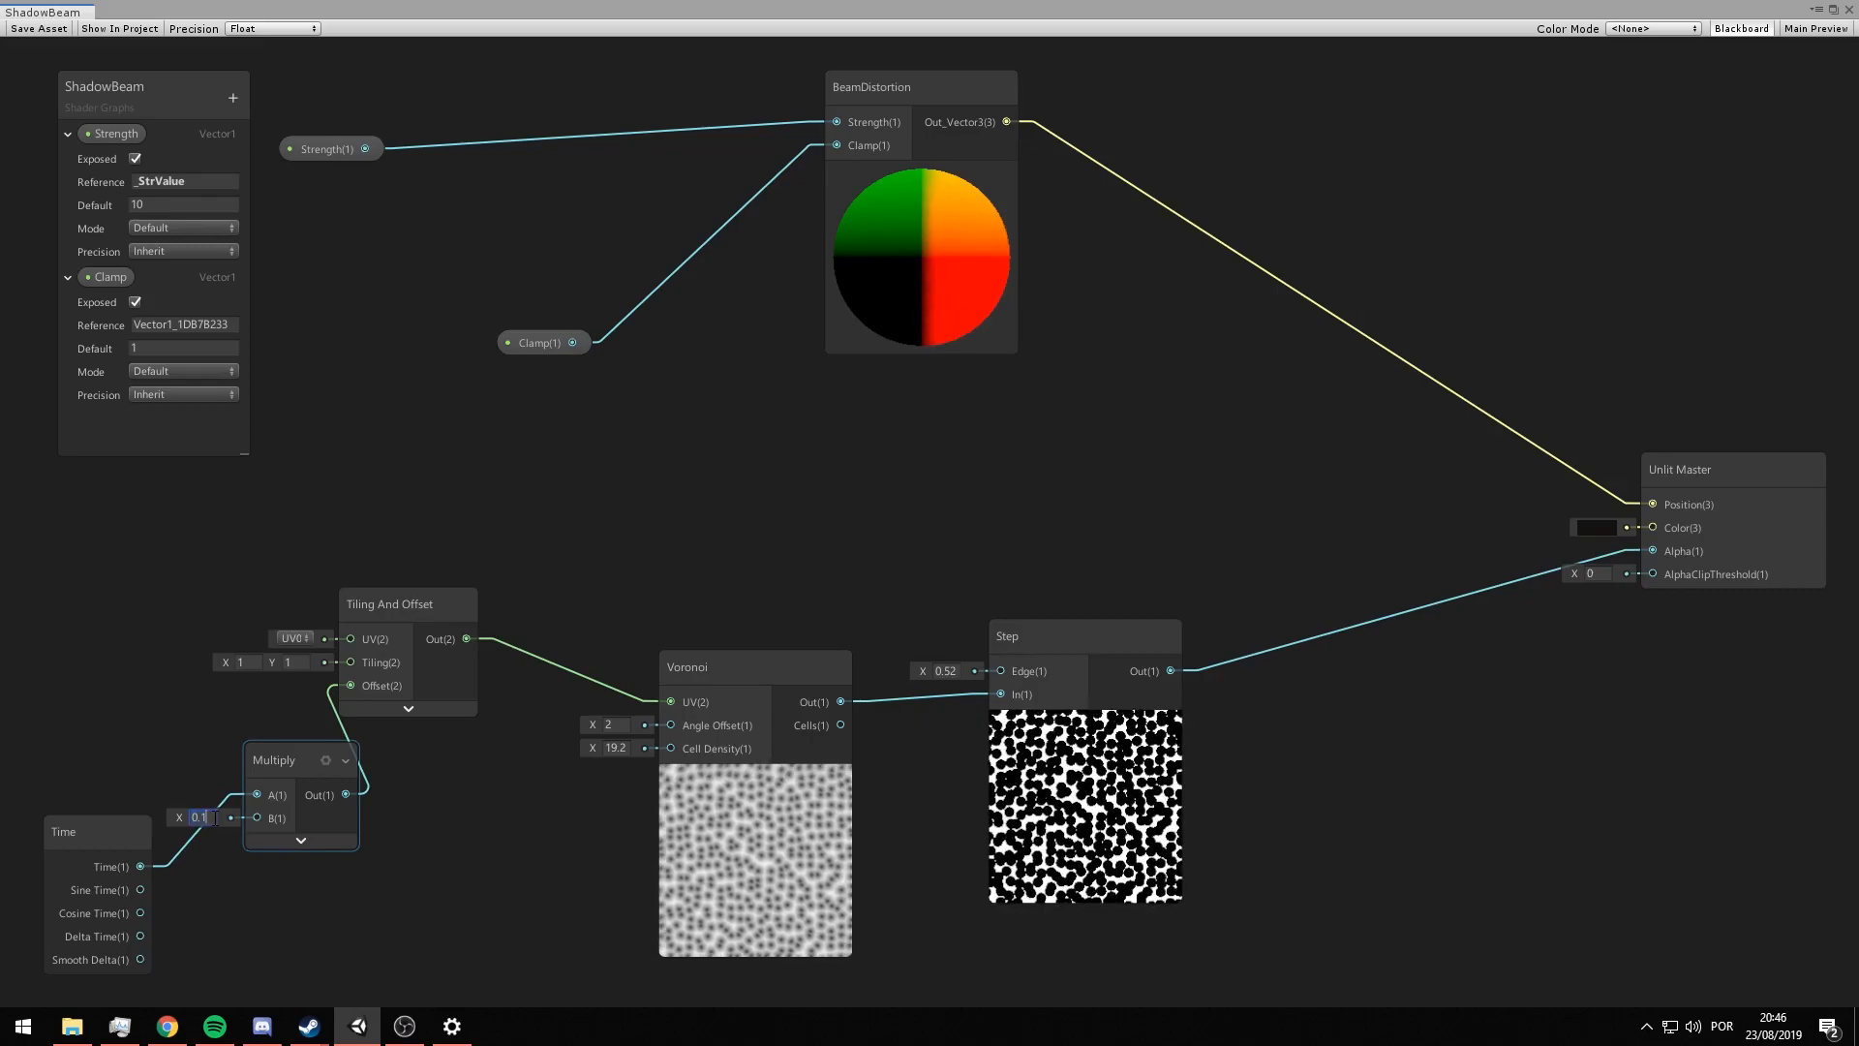
type("0.2")
left_click(39, 28)
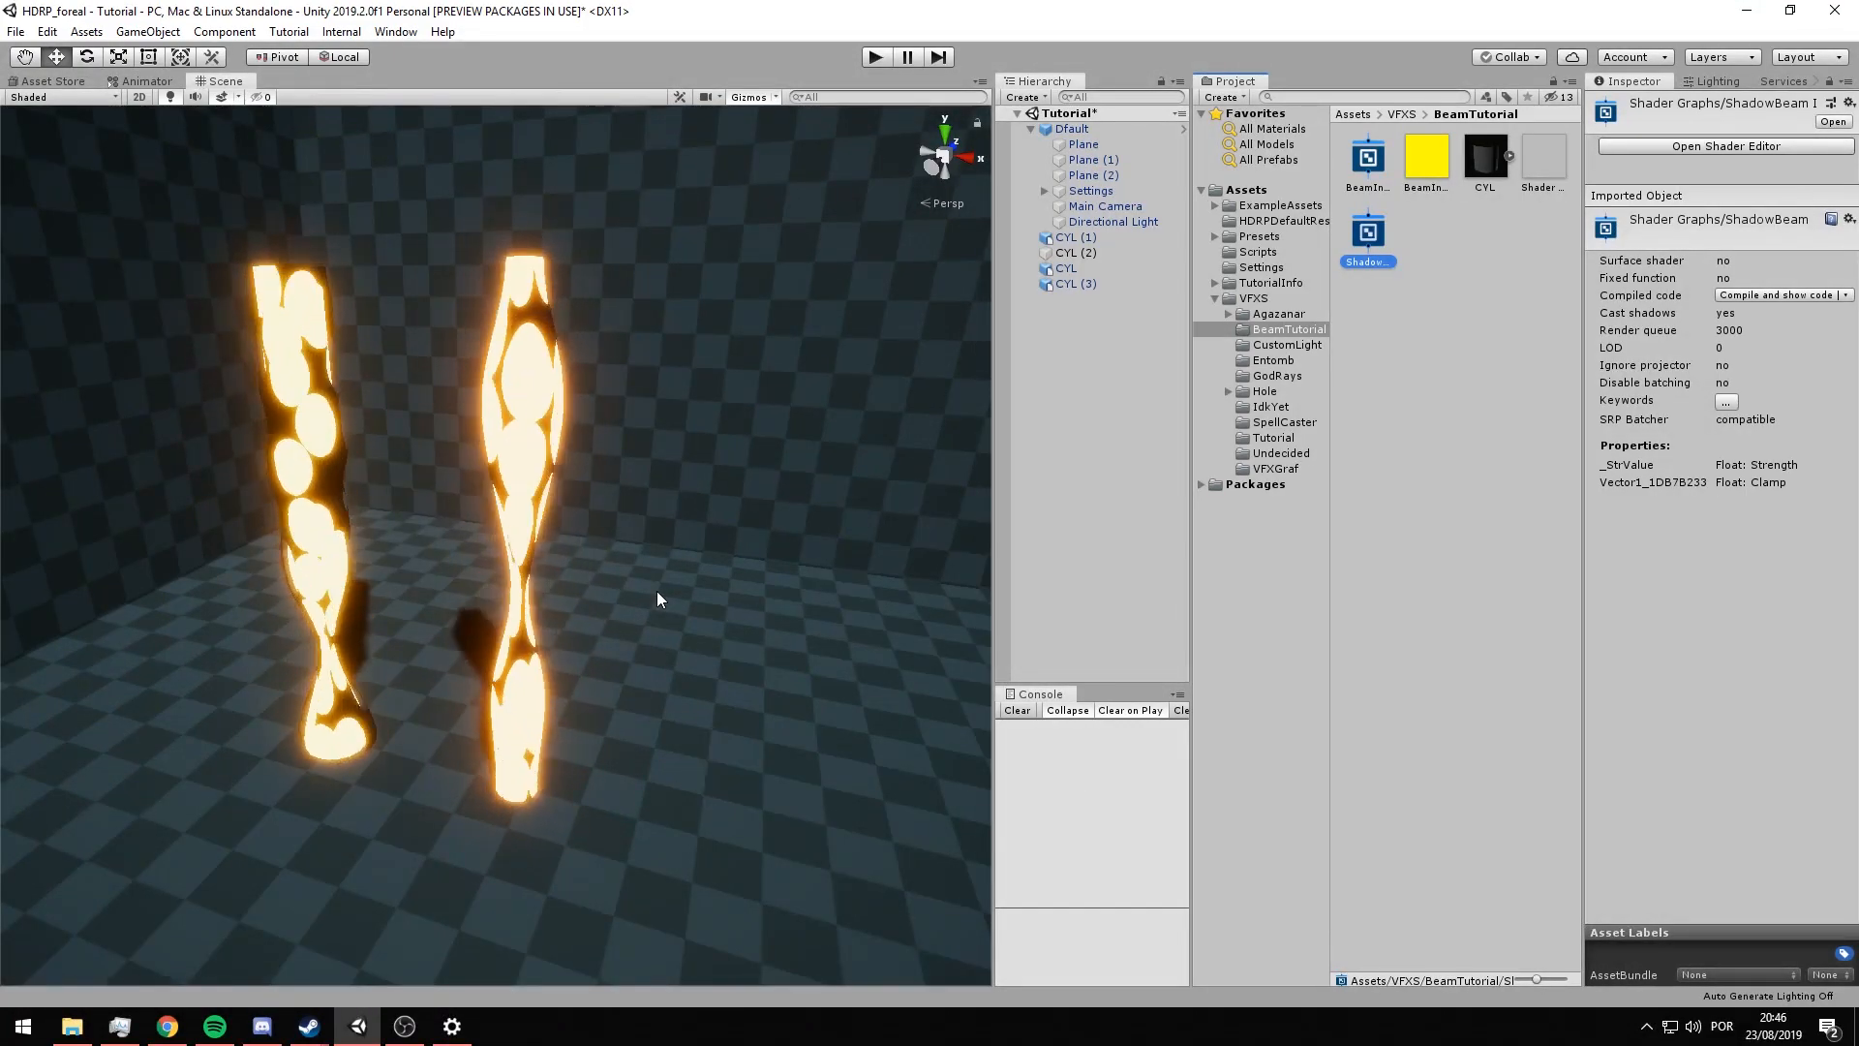
- Examine both beams in the scene from several angles and up close to judge the glow and the scrolling shadow mask
right_click_drag(657, 591, 760, 556)
left_click_drag(685, 333, 484, 488, "alt")
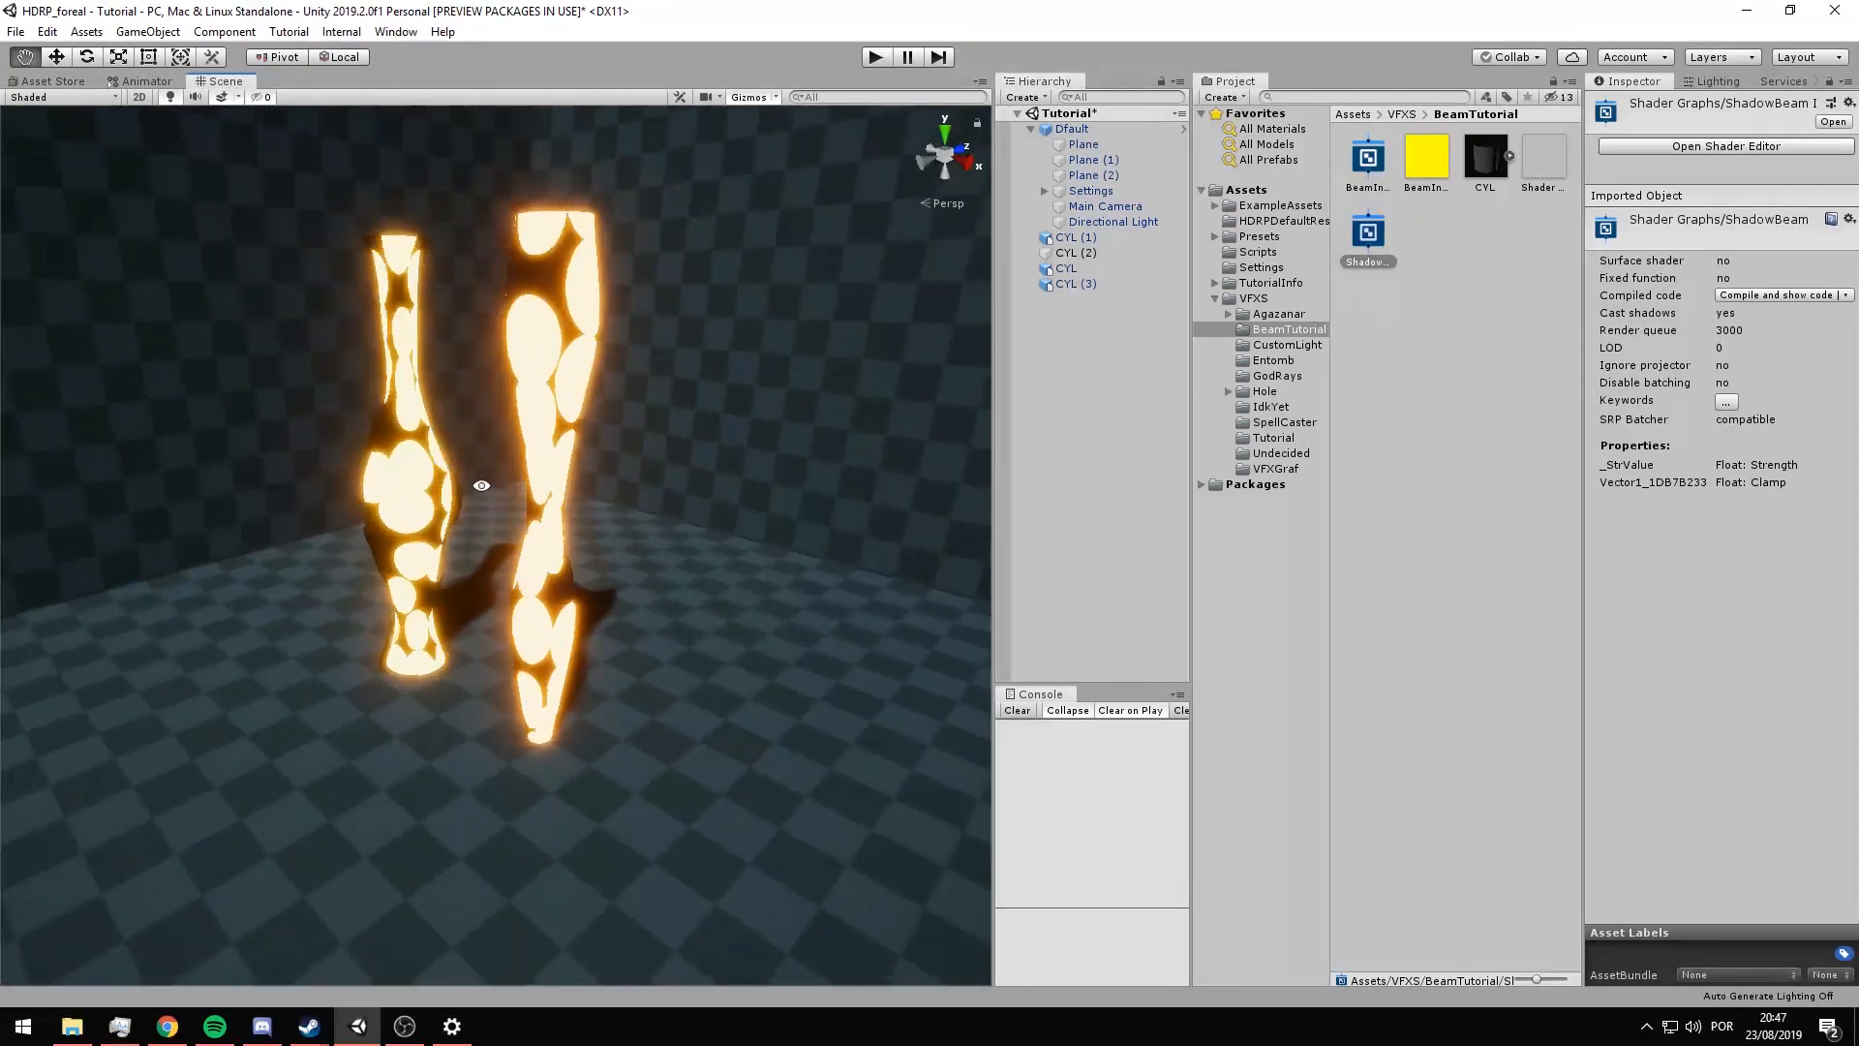
left_click_drag(682, 506, 774, 416, "alt")
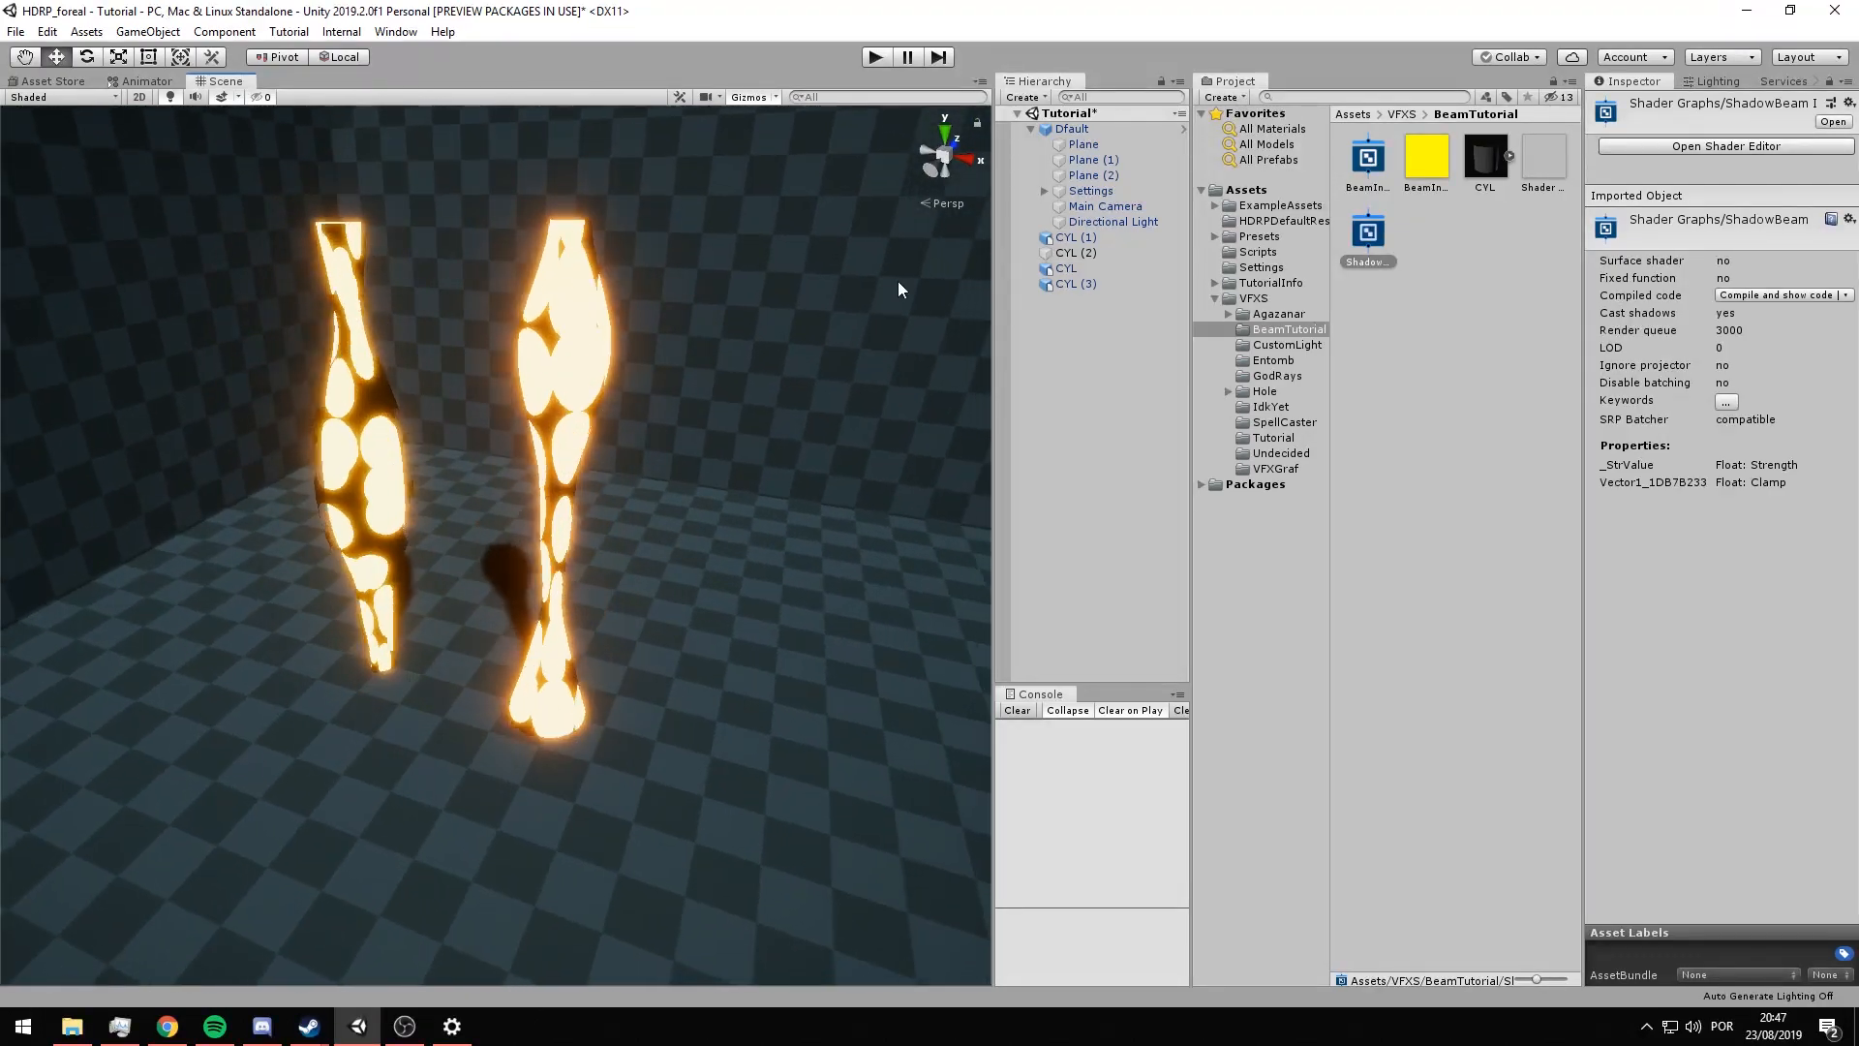
left_click_drag(898, 287, 556, 497, "alt")
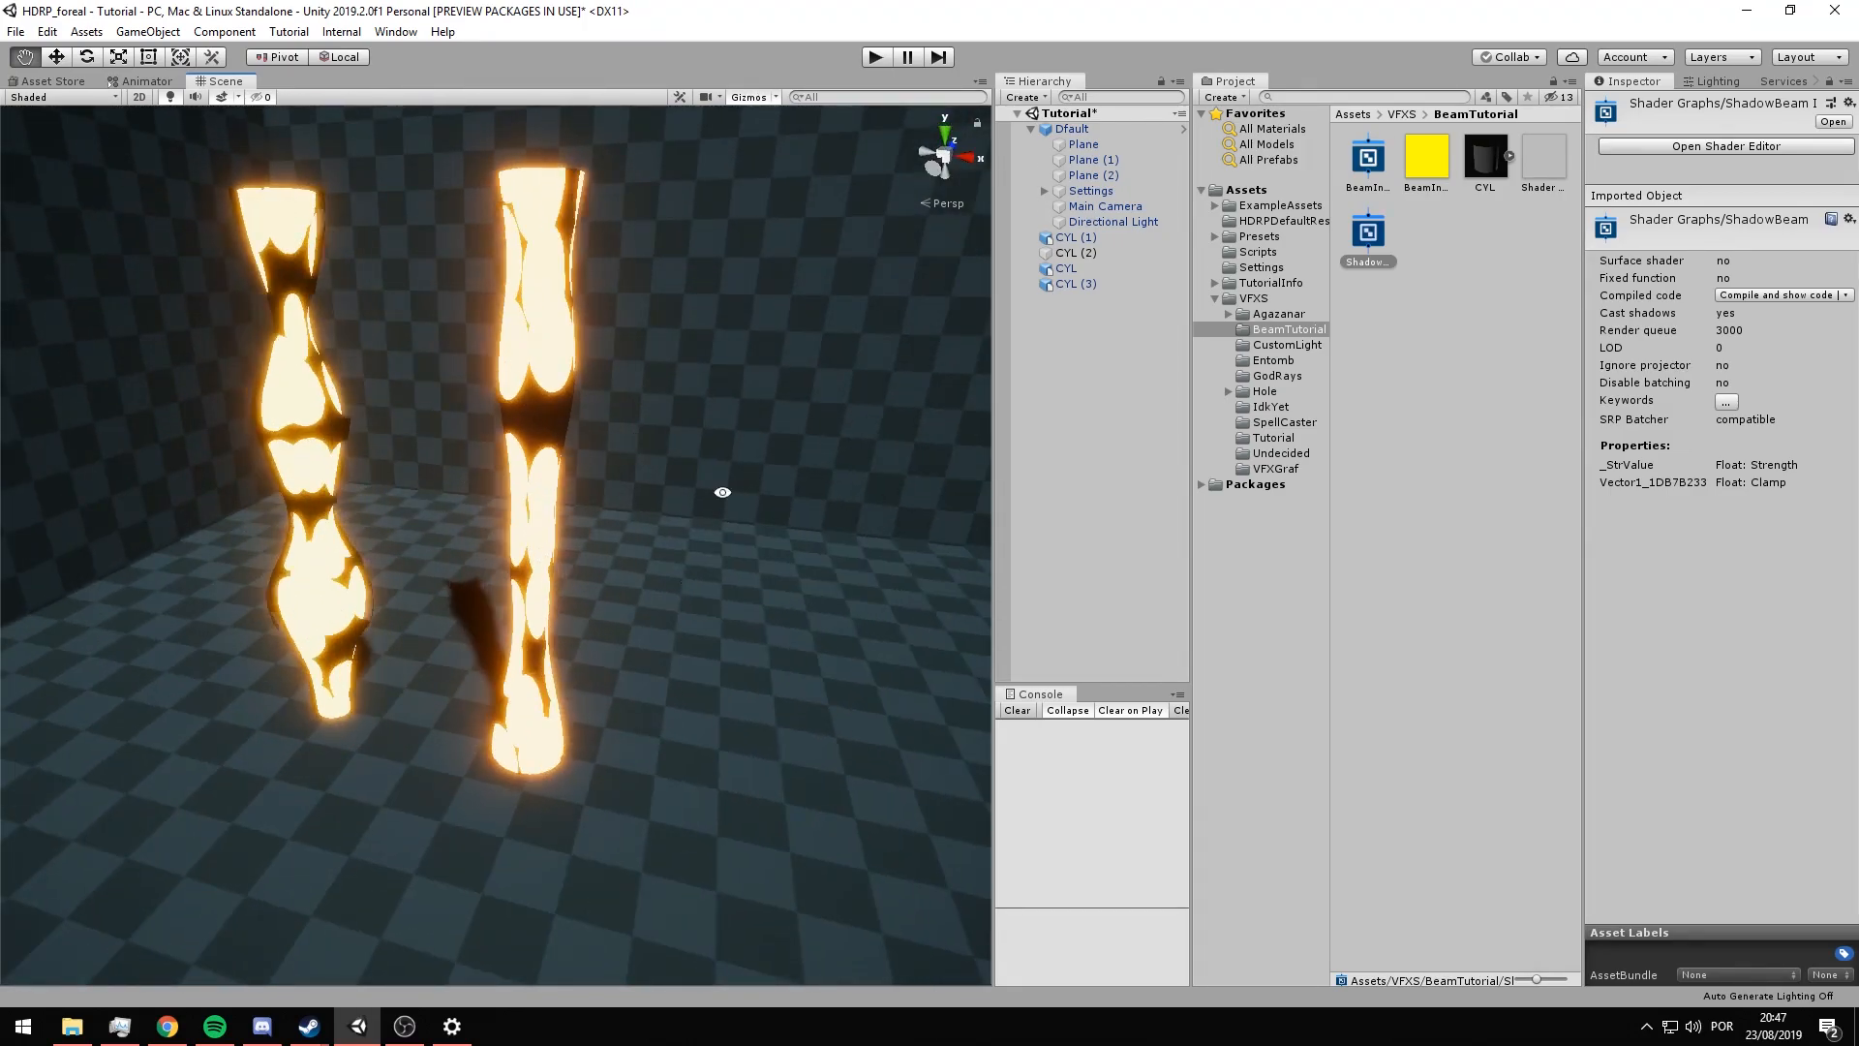
left_click_drag(701, 523, 639, 622, "alt")
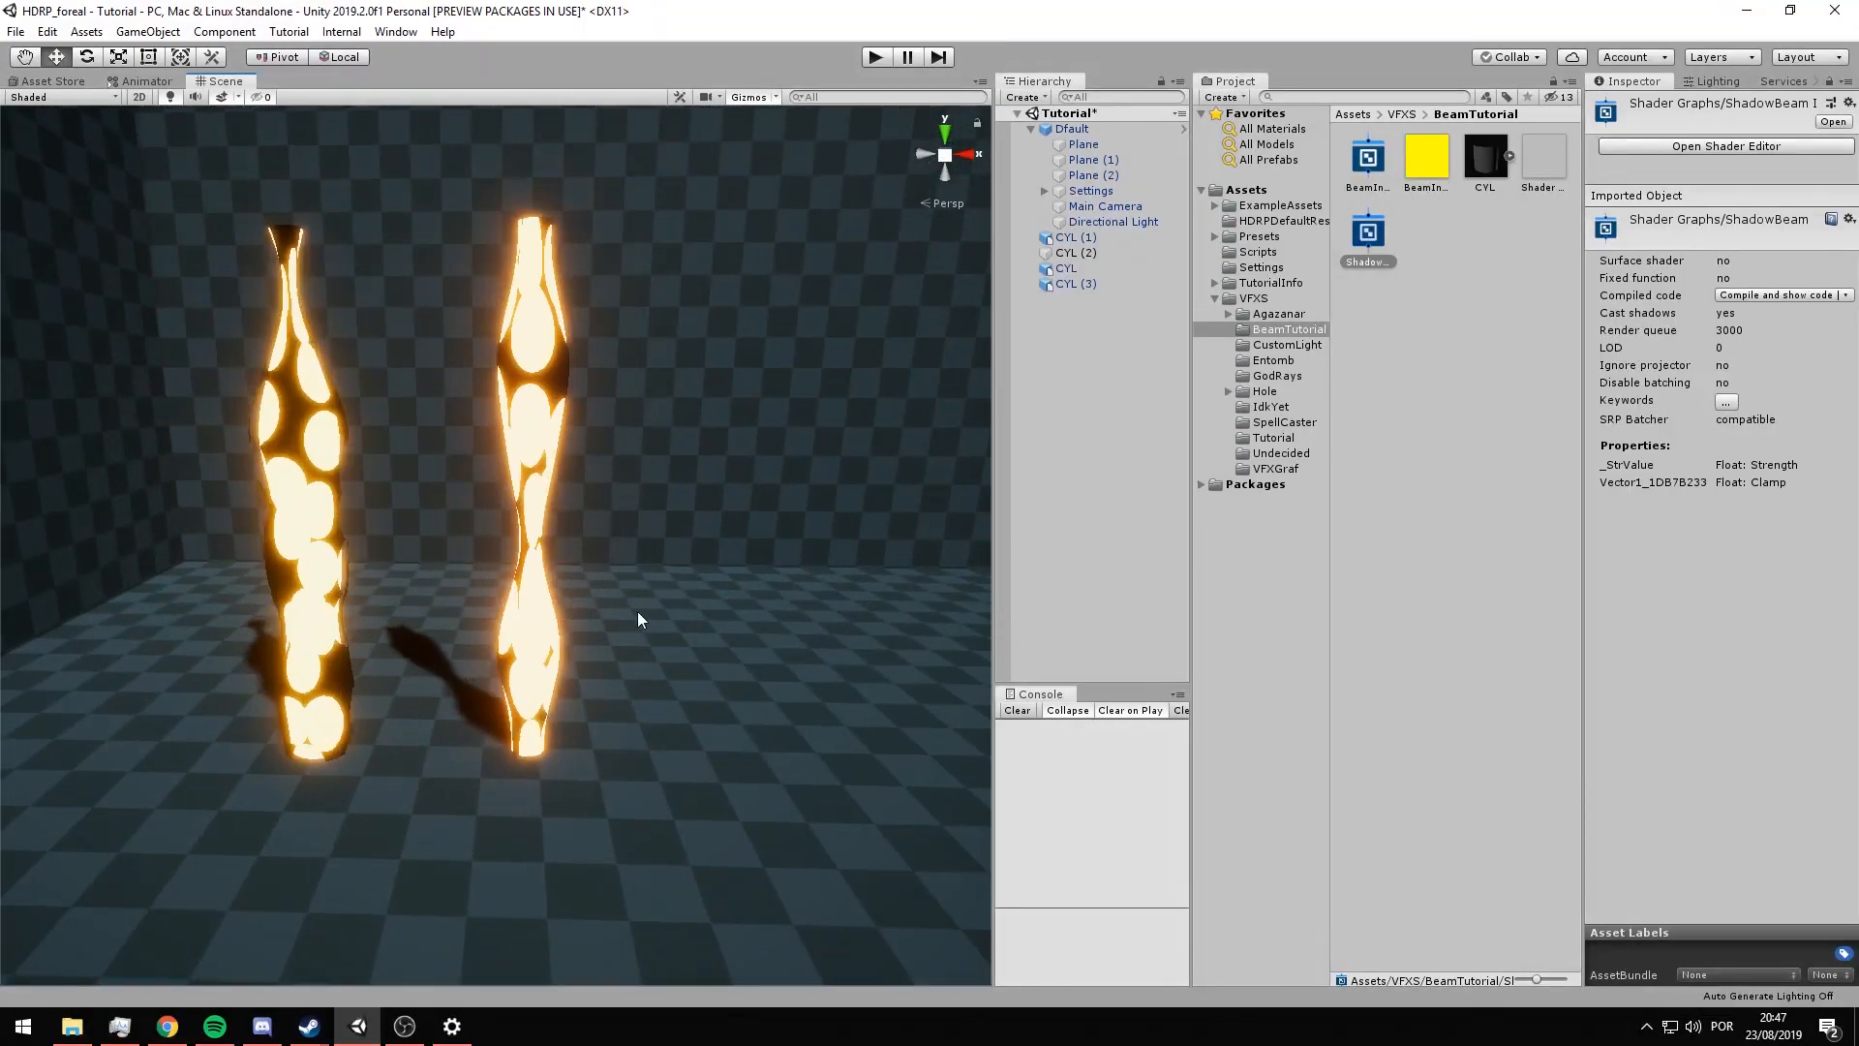
scroll(682, 452, "up", 3)
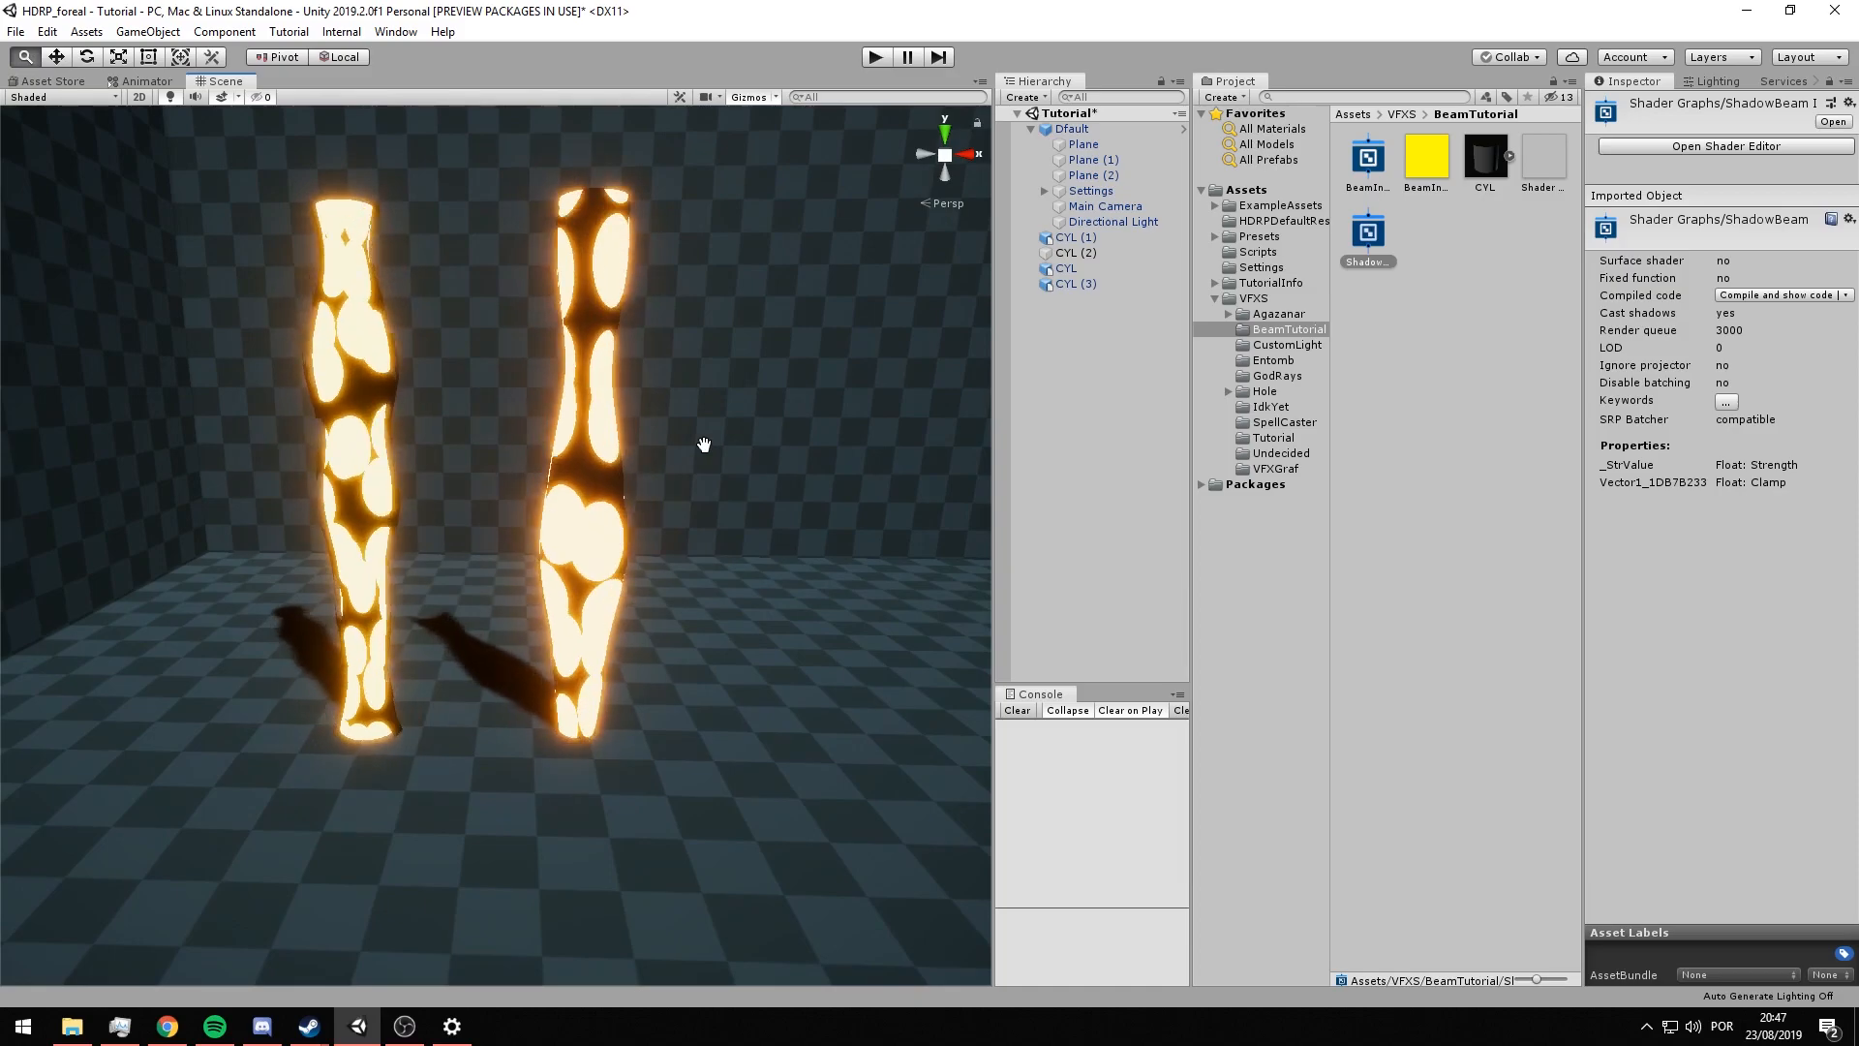
scroll(704, 444, "up", 2)
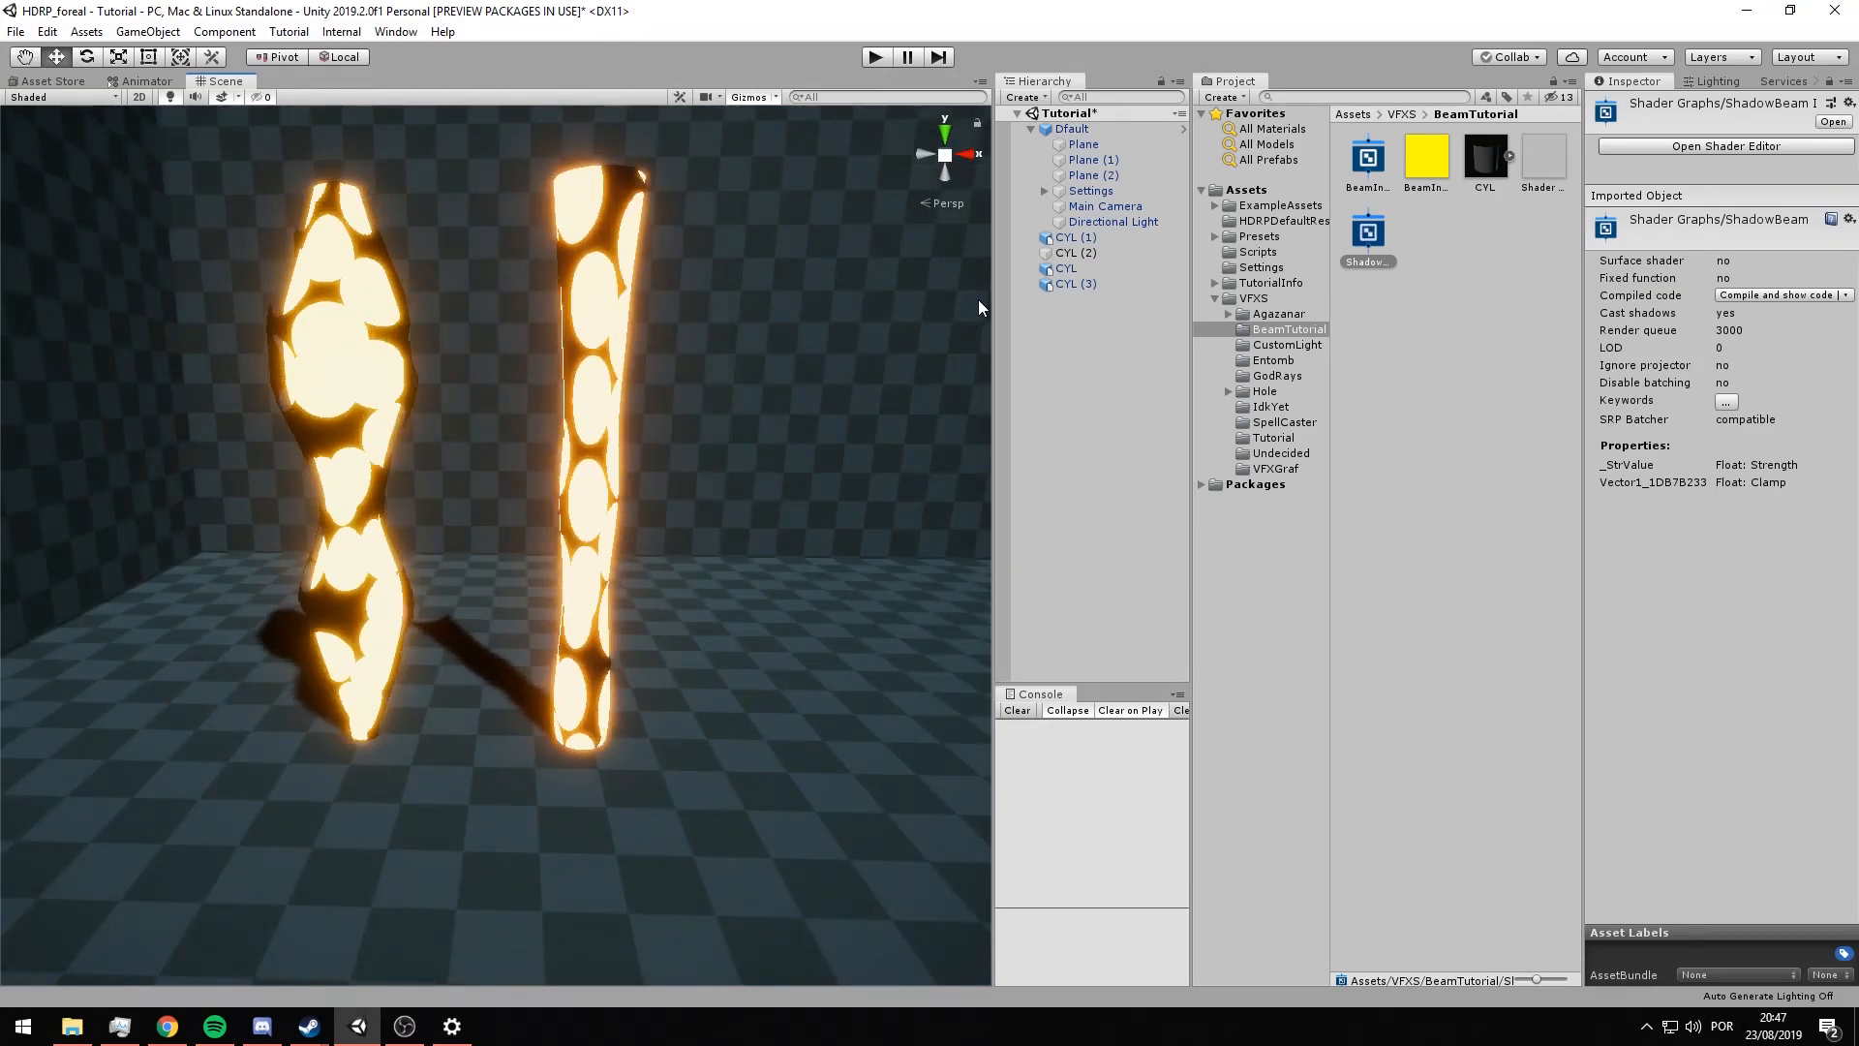